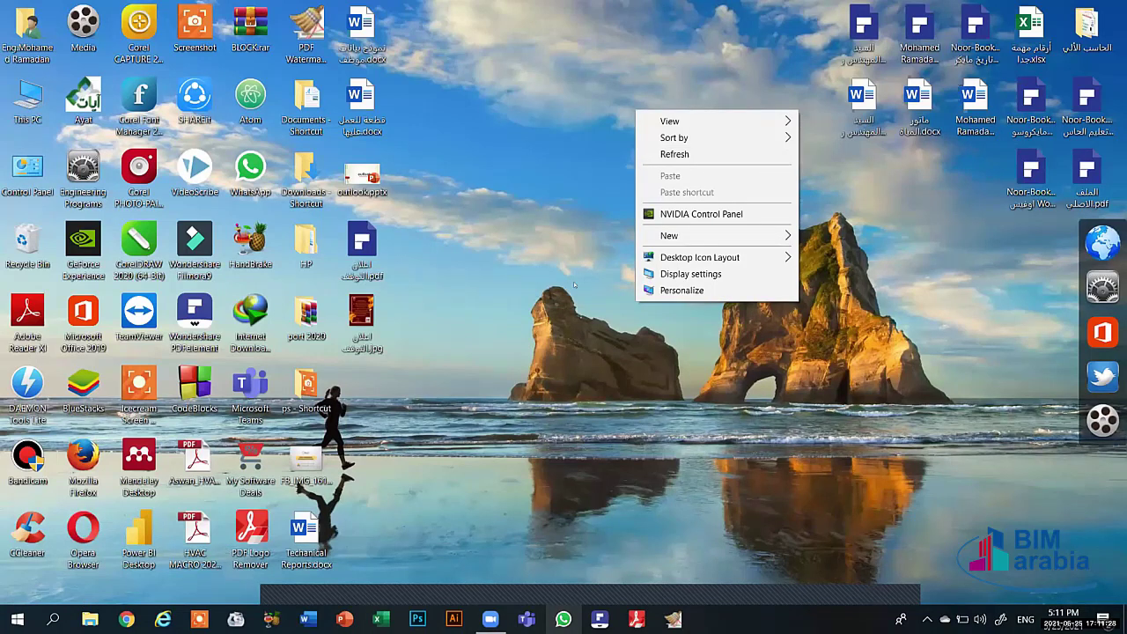
# Step: Set the desktop icon size to Large icons
pyautogui.click(544, 353)
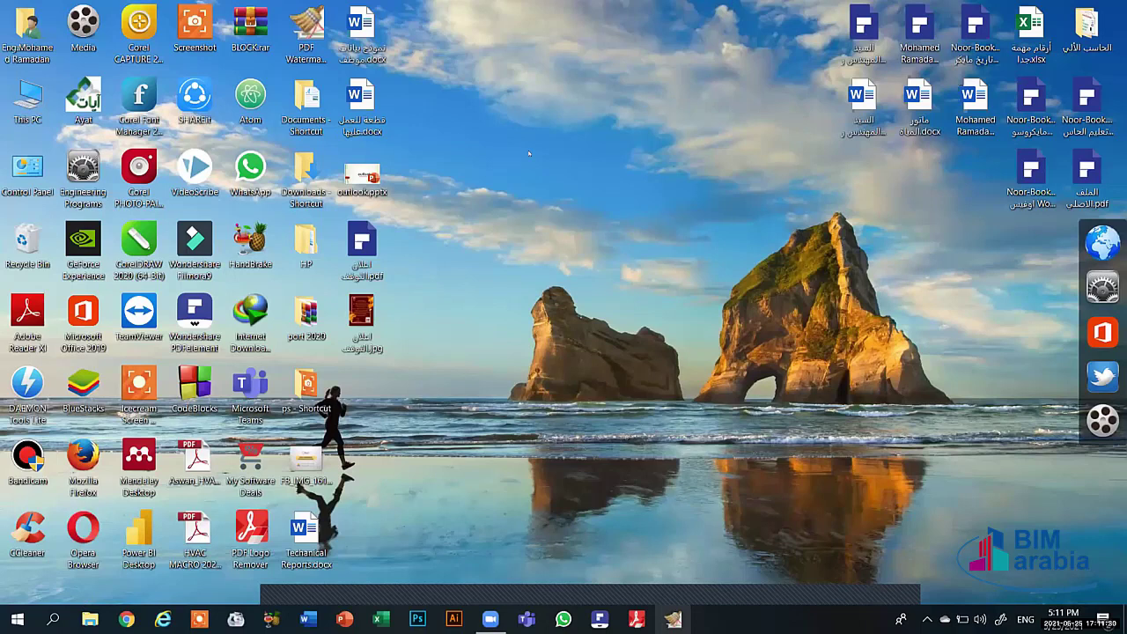
pyautogui.rightClick(528, 145)
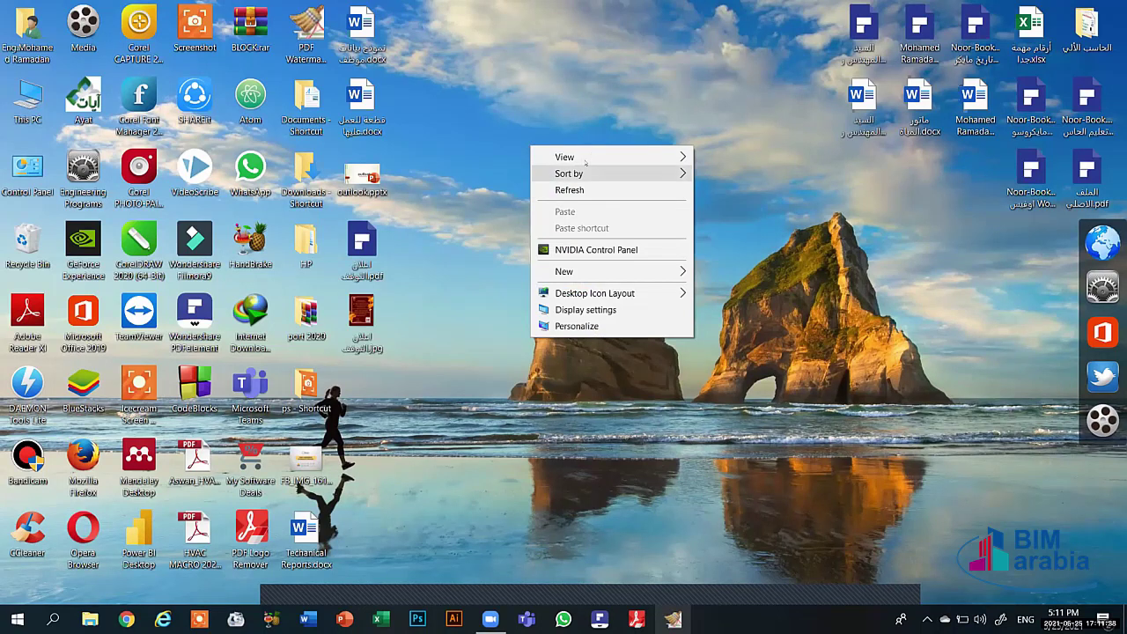
pyautogui.moveTo(568, 174)
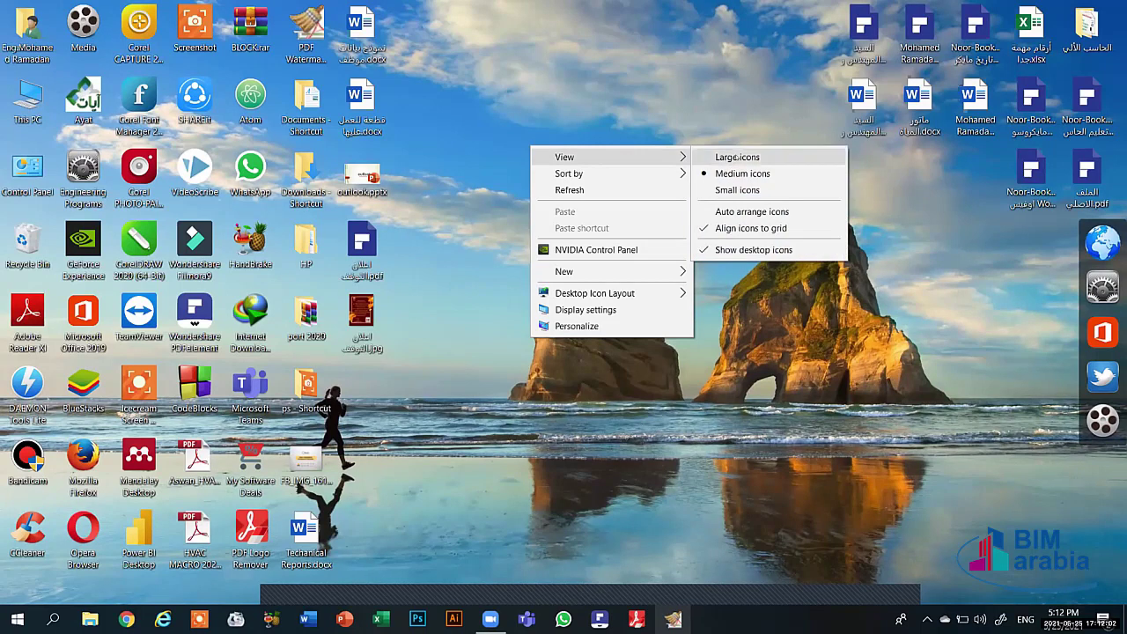
pyautogui.click(735, 158)
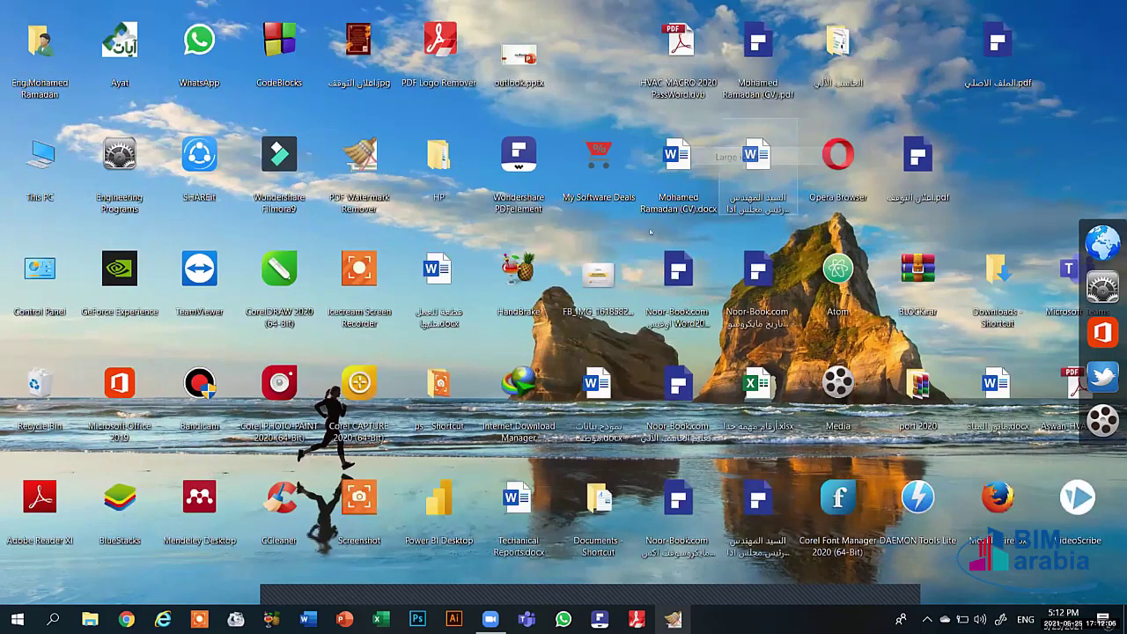
# Step: Set the desktop icon size to Small icons
pyautogui.rightClick(529, 164)
pyautogui.moveTo(607, 174)
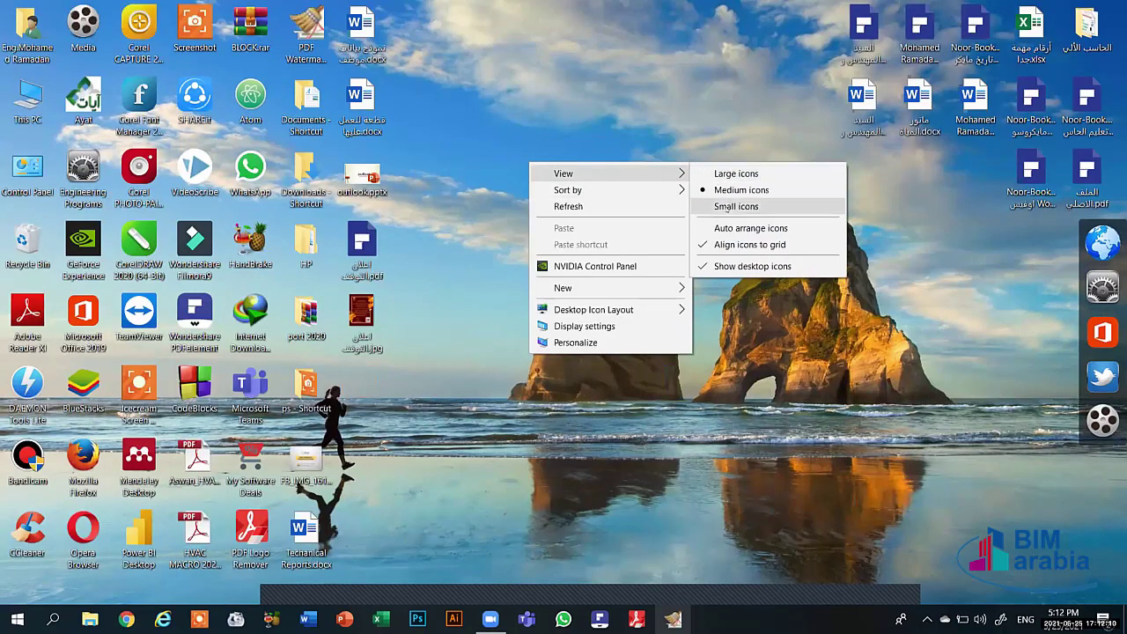
pyautogui.click(727, 208)
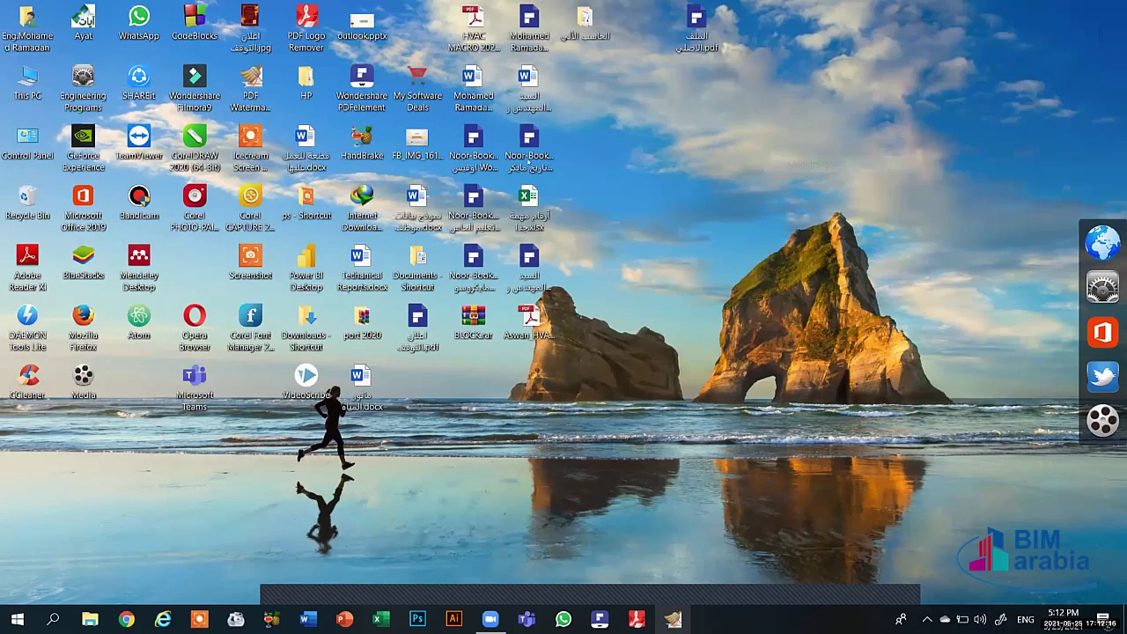
# Step: Hide all the desktop icons and turn their display back on
pyautogui.rightClick(532, 164)
pyautogui.moveTo(616, 172)
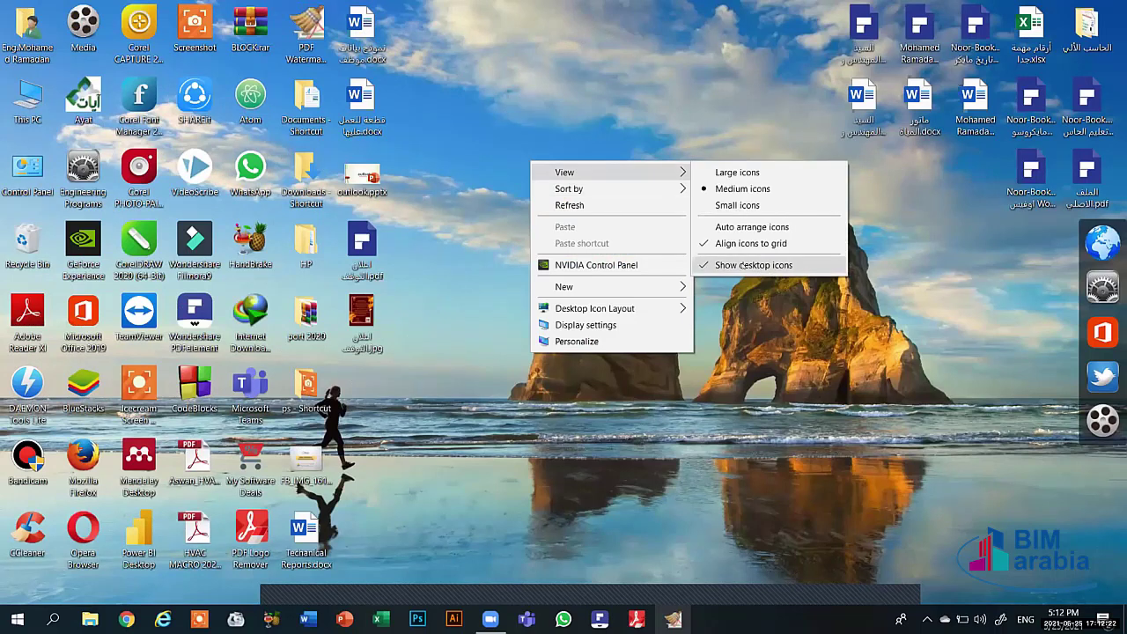
pyautogui.click(742, 264)
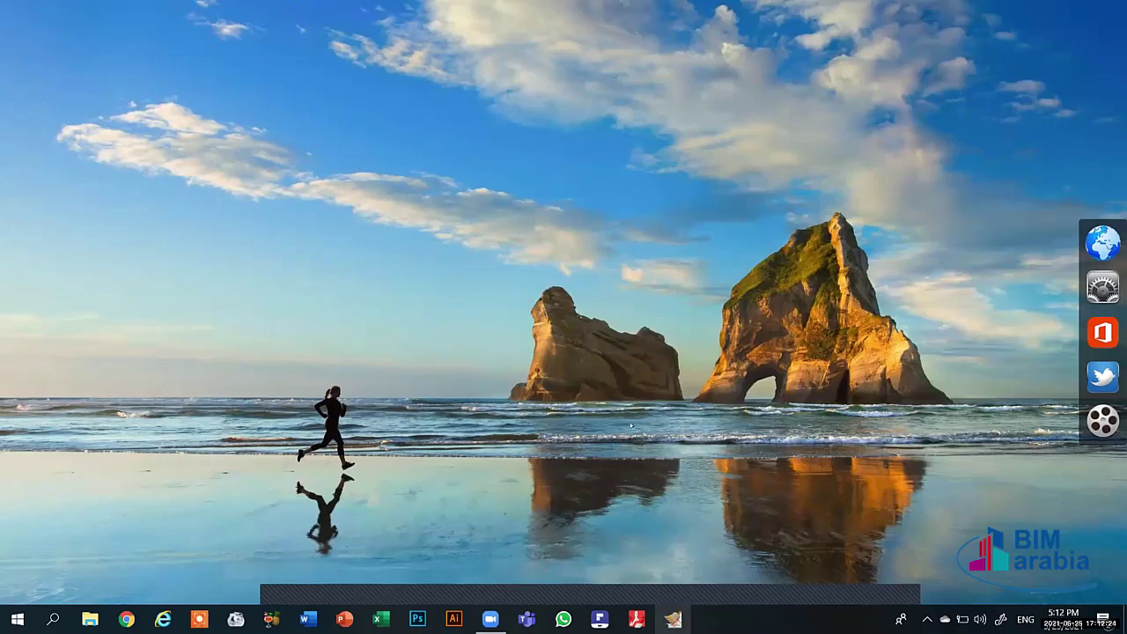
pyautogui.rightClick(613, 211)
pyautogui.moveTo(700, 224)
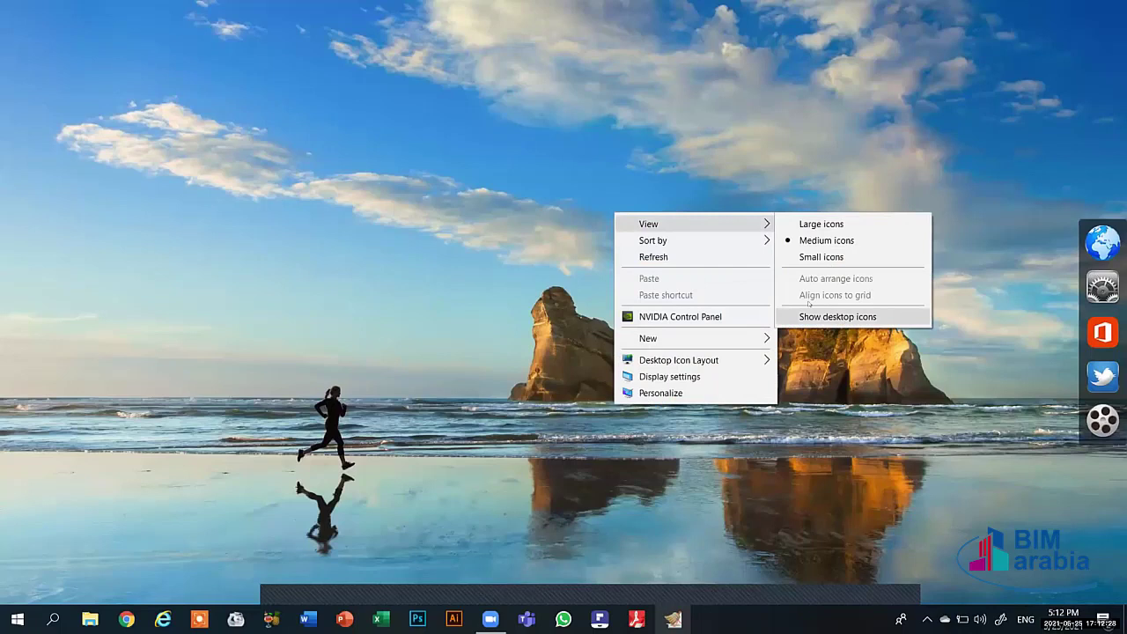
pyautogui.click(836, 316)
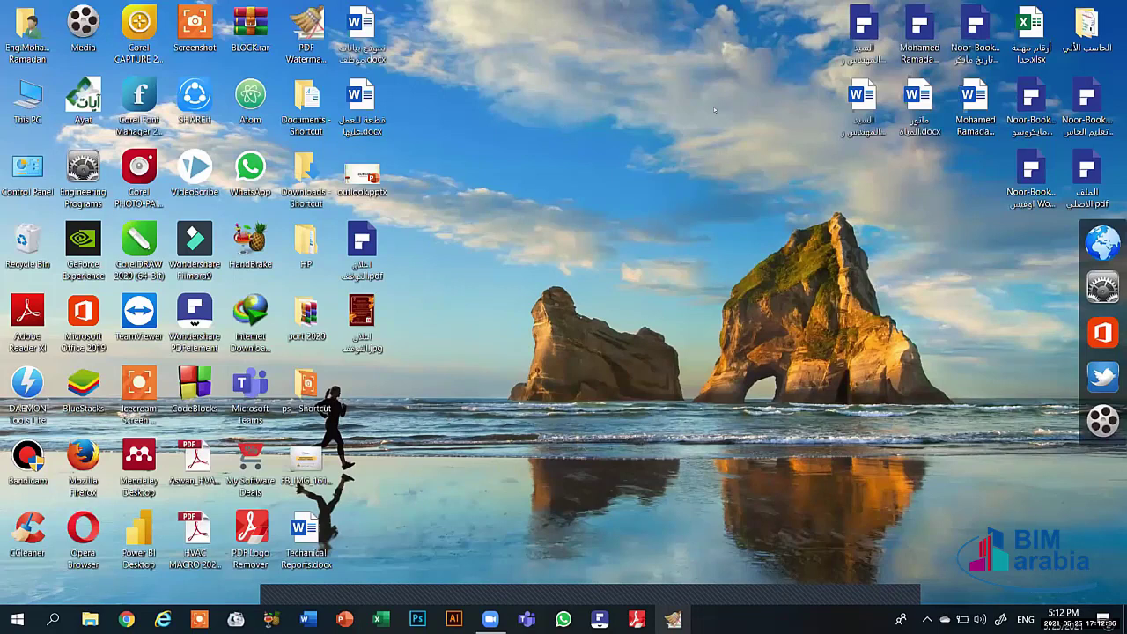
# Step: Turn on automatic arrangement of the desktop icons
pyautogui.rightClick(516, 118)
pyautogui.moveTo(617, 130)
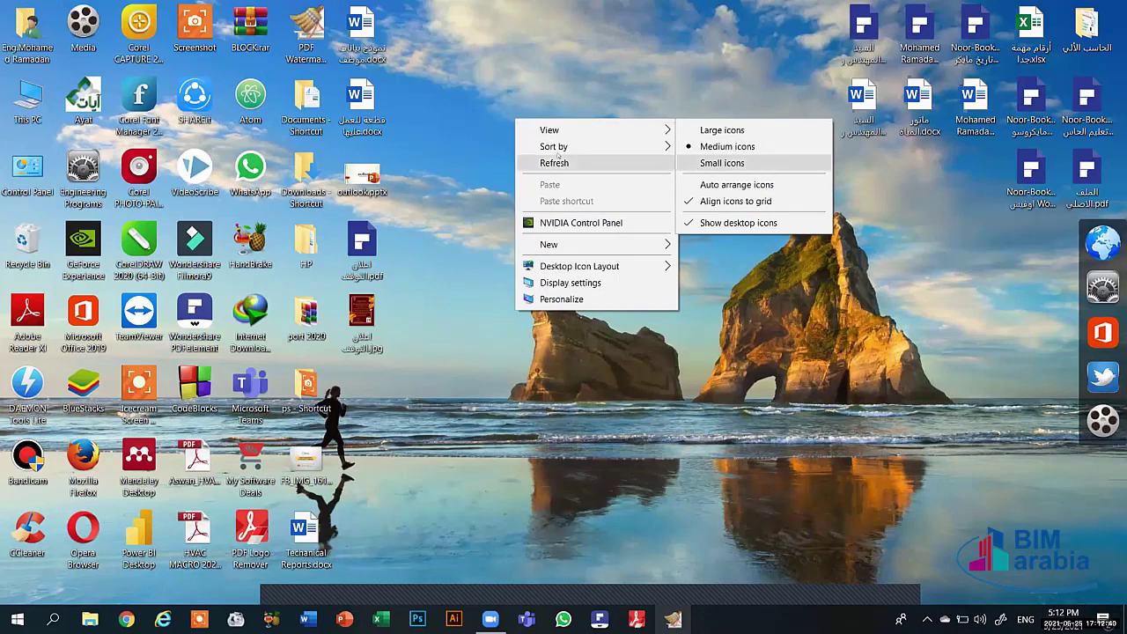
pyautogui.moveTo(660, 129)
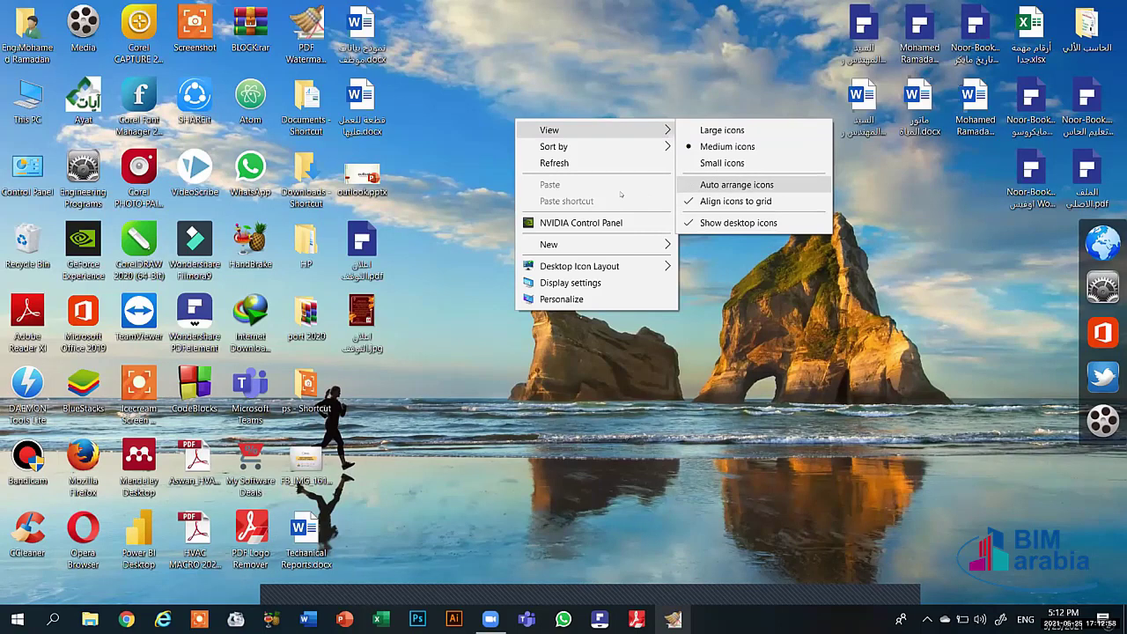
pyautogui.click(735, 184)
# Step: Turn off automatic arrangement and grid alignment for the desktop icons
pyautogui.rightClick(621, 197)
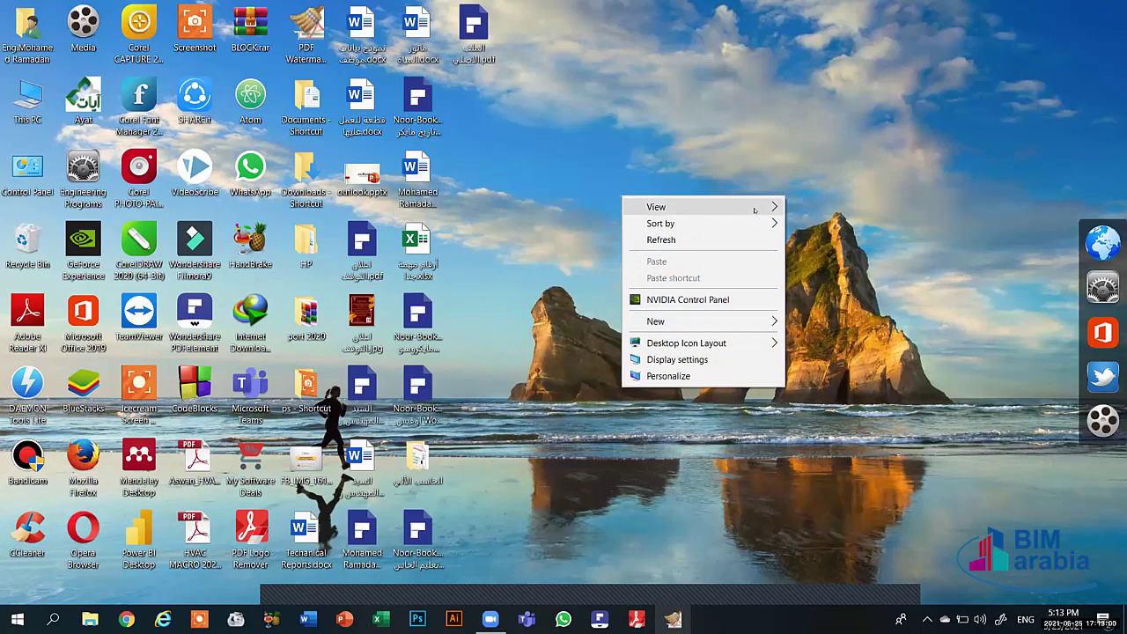
pyautogui.moveTo(801, 247)
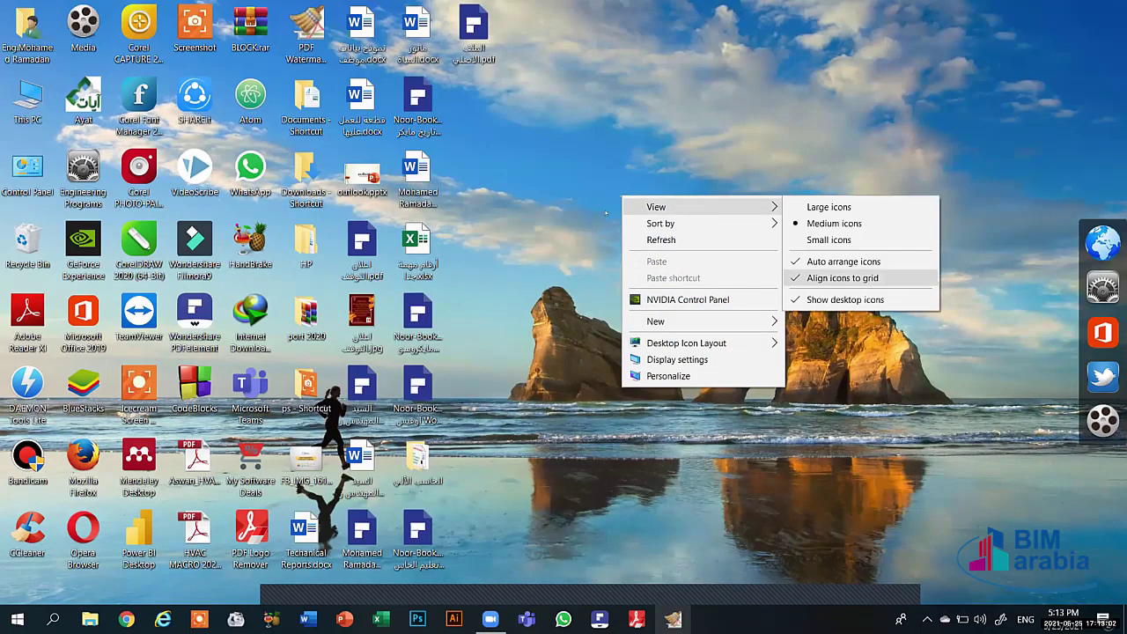
pyautogui.click(508, 140)
pyautogui.rightClick(510, 141)
pyautogui.moveTo(642, 157)
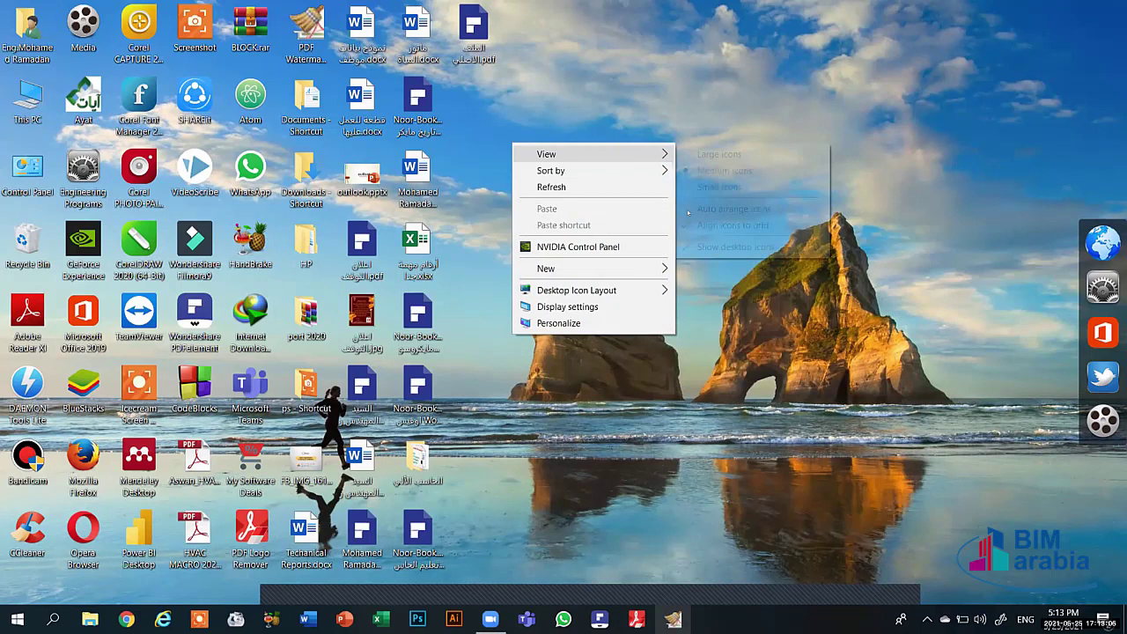
# Step: Move outlook.pptx, the Word document above it, WhatsApp, HandBrake and Internet Download Manager to free positions overlapping the neighbouring icons
pyautogui.moveTo(361, 181); pyautogui.dragTo(337, 174)
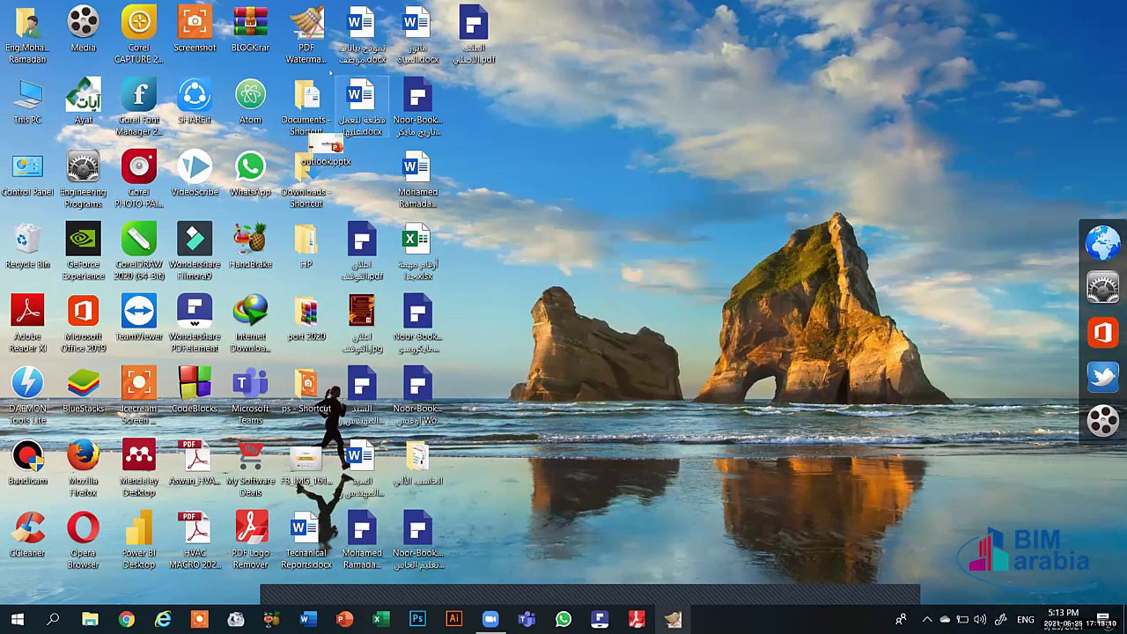
pyautogui.moveTo(273, 62); pyautogui.dragTo(274, 65)
pyautogui.moveTo(261, 181); pyautogui.dragTo(185, 142)
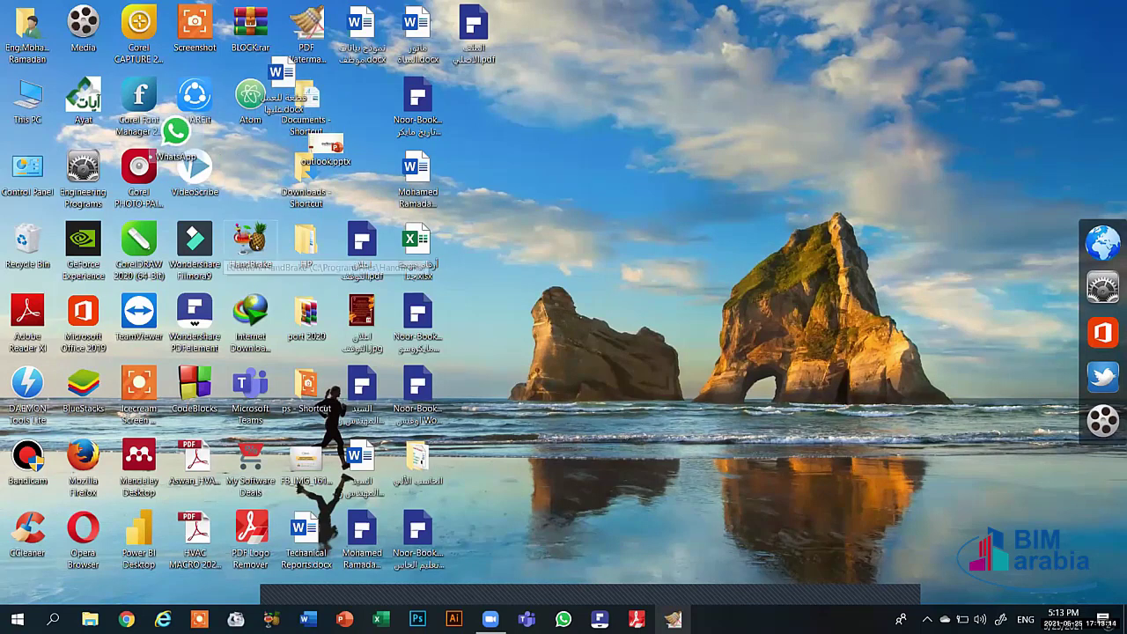
pyautogui.moveTo(252, 247); pyautogui.dragTo(173, 220)
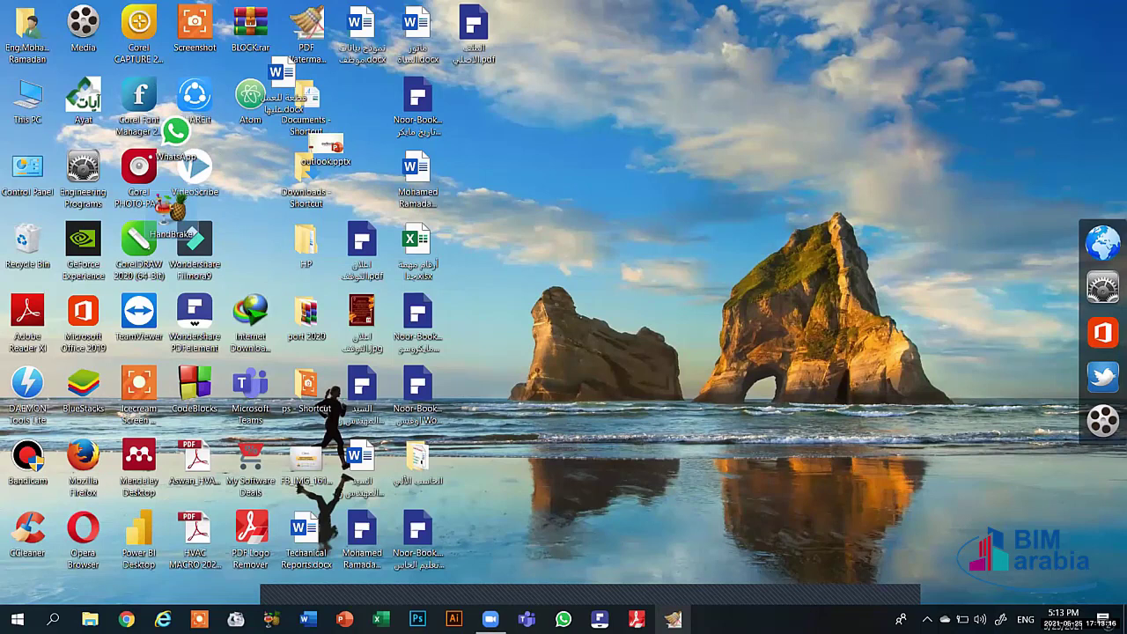
pyautogui.moveTo(250, 316); pyautogui.dragTo(176, 321)
# Step: Turn on alignment of the desktop icons to the grid
pyautogui.rightClick(635, 179)
pyautogui.moveTo(695, 191)
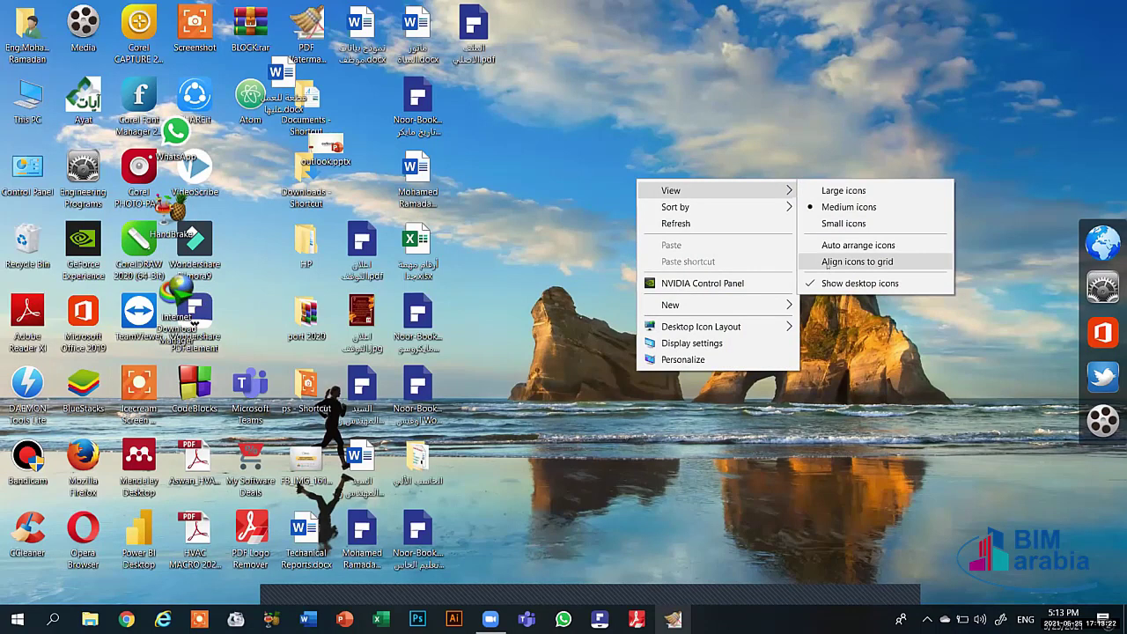
pyautogui.click(826, 264)
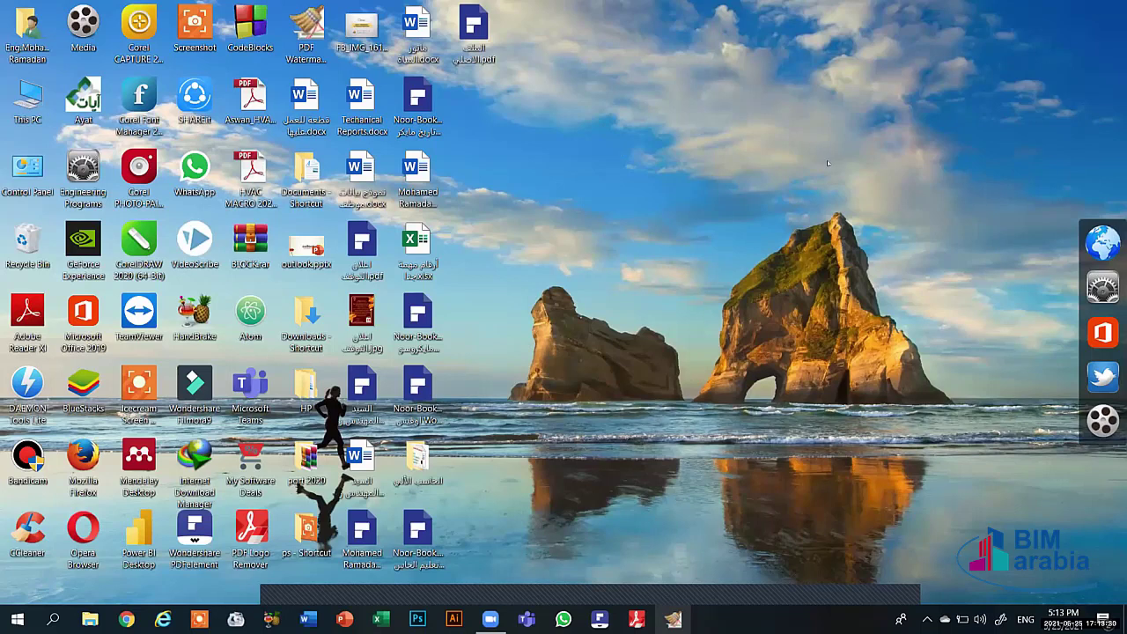
# Step: Sort the desktop icons by name, followed by size
pyautogui.rightClick(622, 154)
pyautogui.moveTo(655, 164)
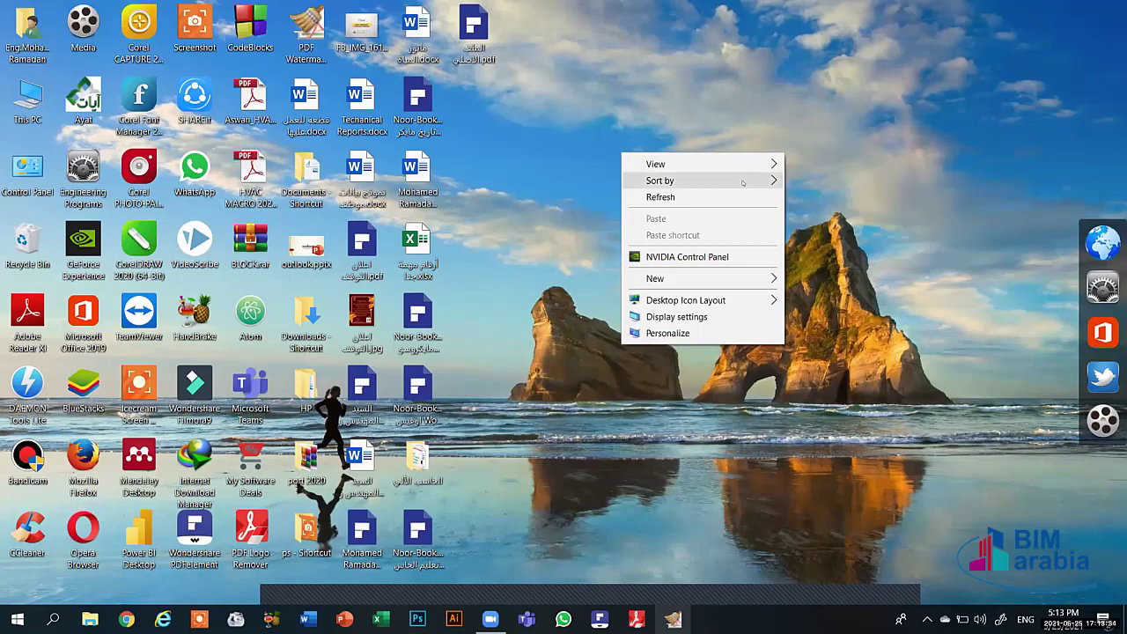
pyautogui.moveTo(743, 182)
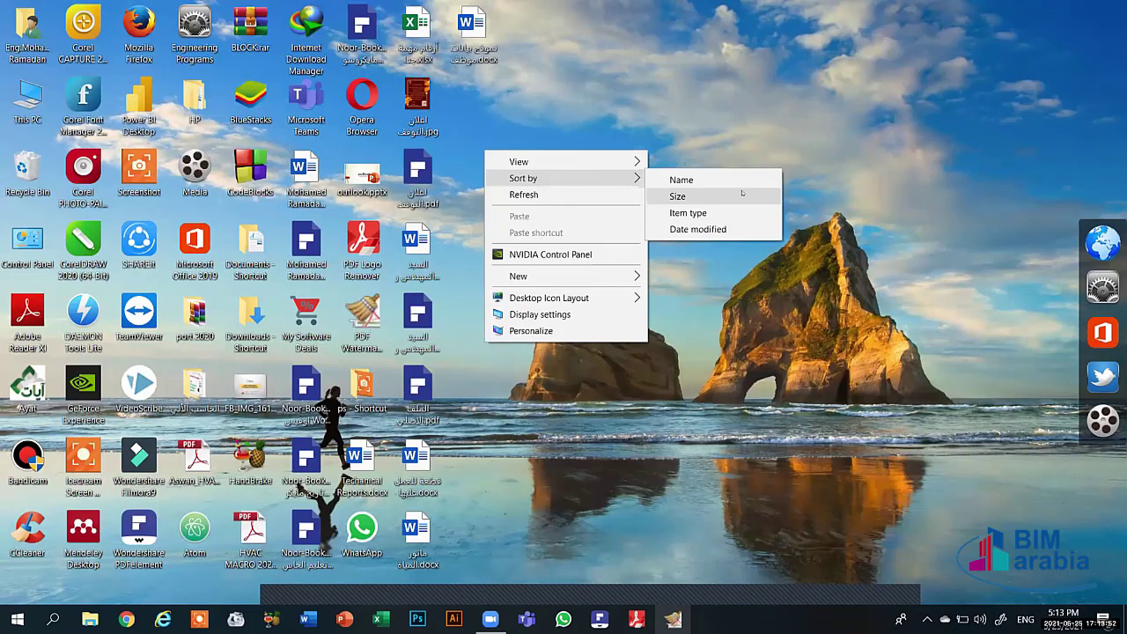
pyautogui.click(742, 193)
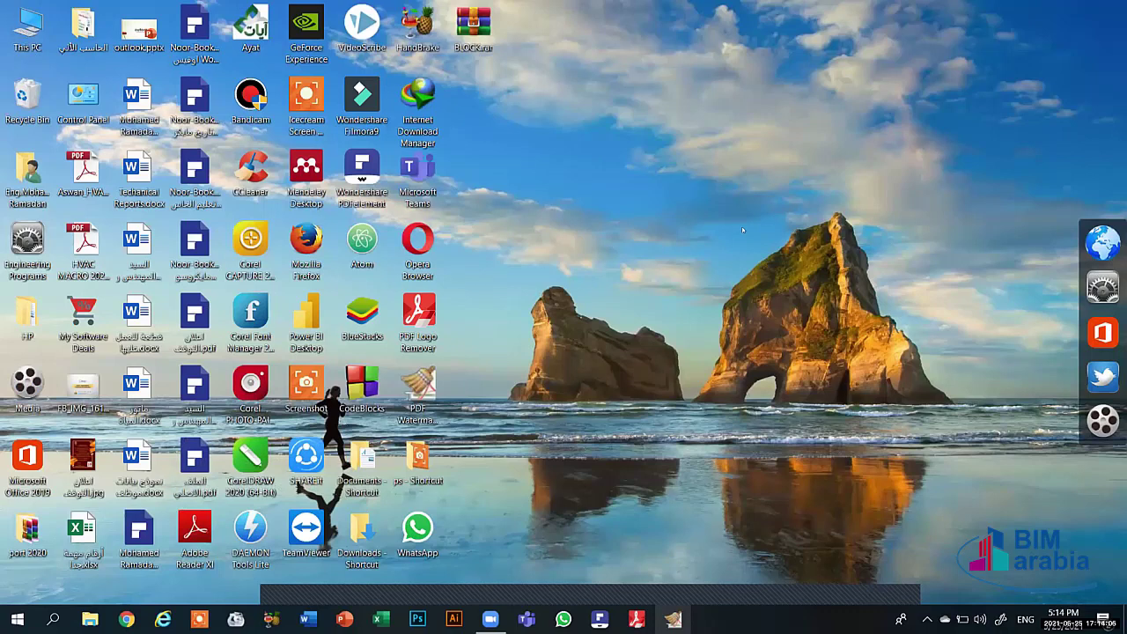
# Step: Sort the desktop icons by date modified, and return to sorting them by name
pyautogui.rightClick(547, 149)
pyautogui.moveTo(617, 175)
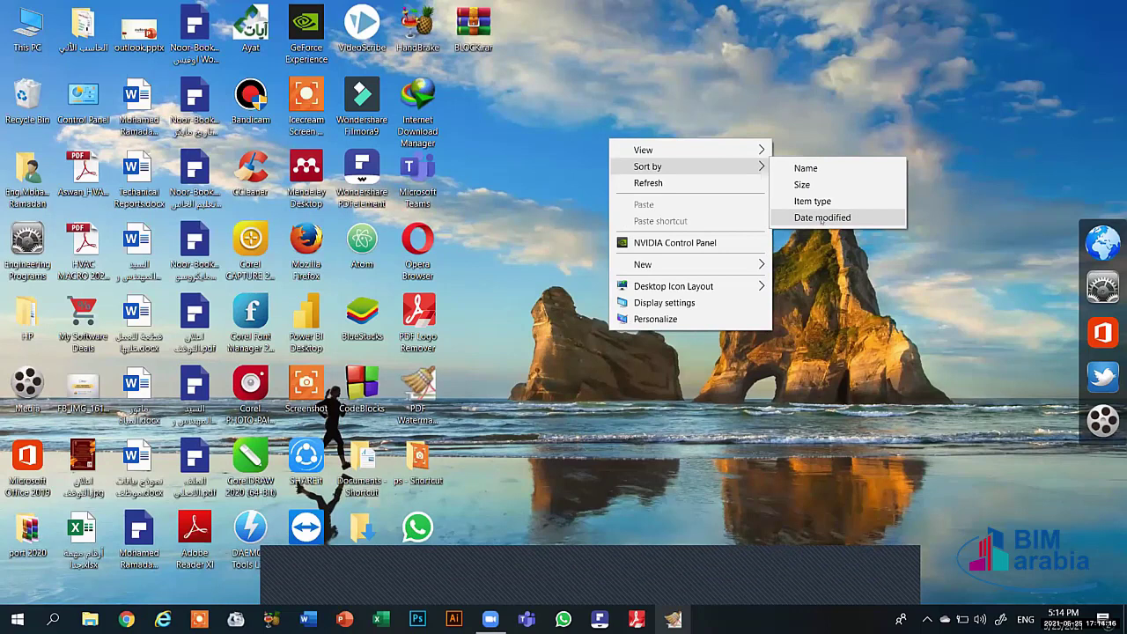
pyautogui.click(826, 220)
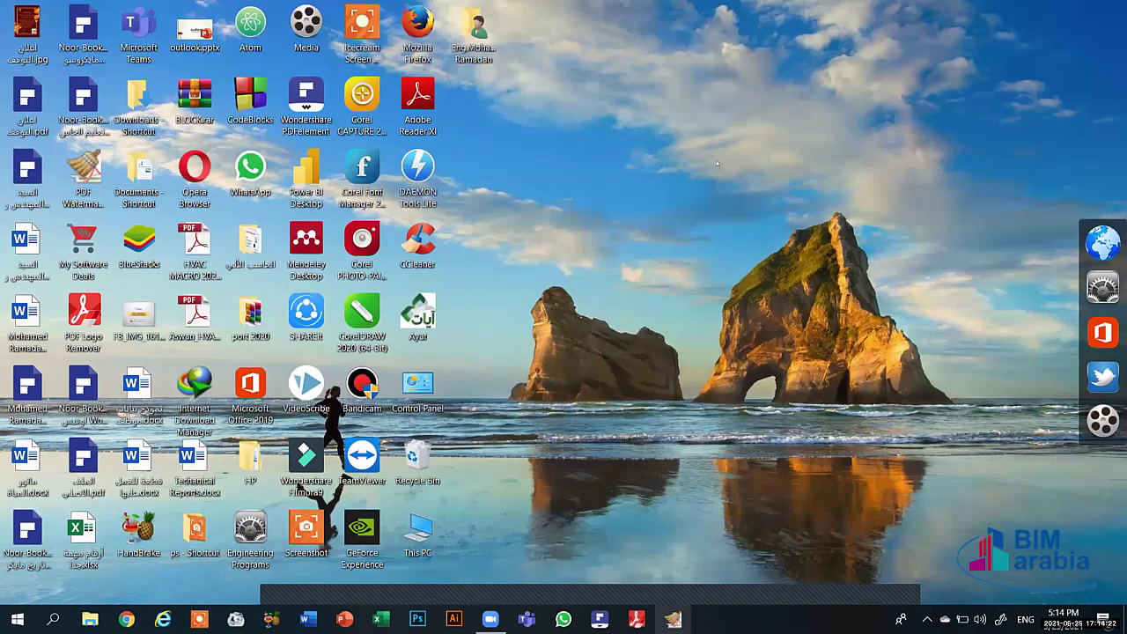
pyautogui.rightClick(576, 131)
pyautogui.moveTo(616, 141)
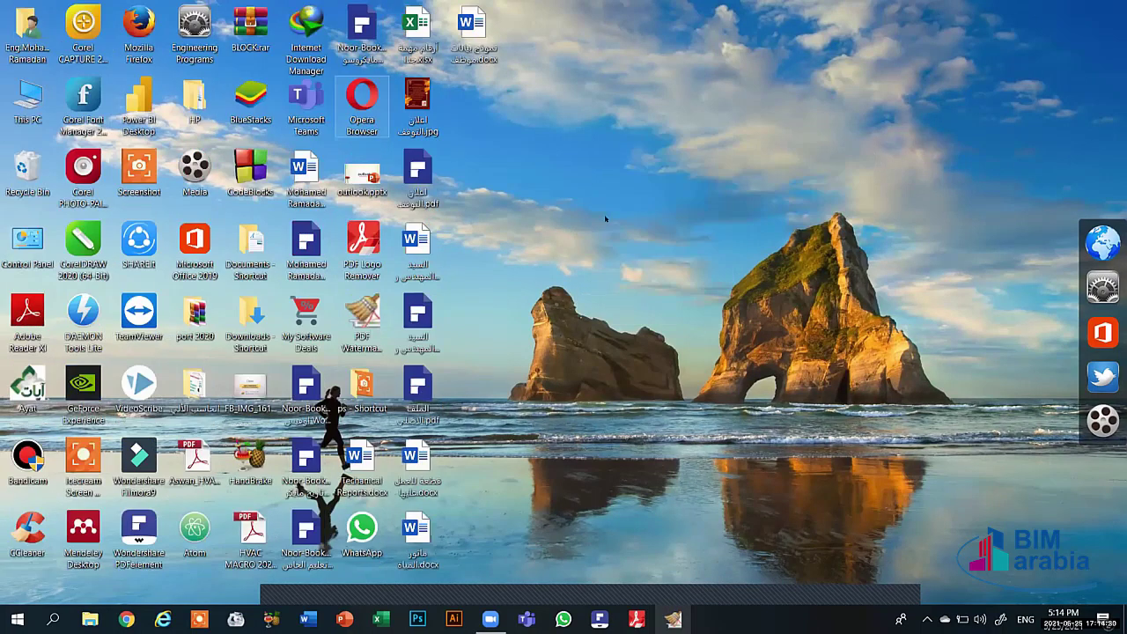
# Step: Hide and show all the desktop icons several times directly from the empty desktop area
pyautogui.doubleClick(603, 203)
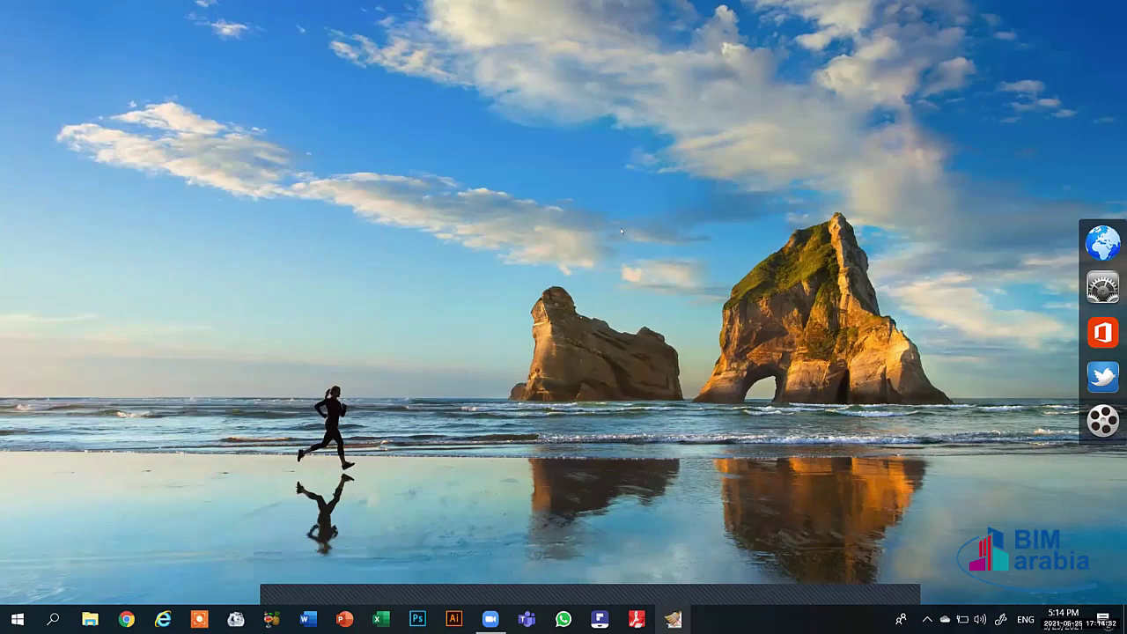
pyautogui.doubleClick(658, 181)
pyautogui.doubleClick(658, 182)
pyautogui.doubleClick(675, 165)
pyautogui.doubleClick(657, 153)
pyautogui.doubleClick(707, 410)
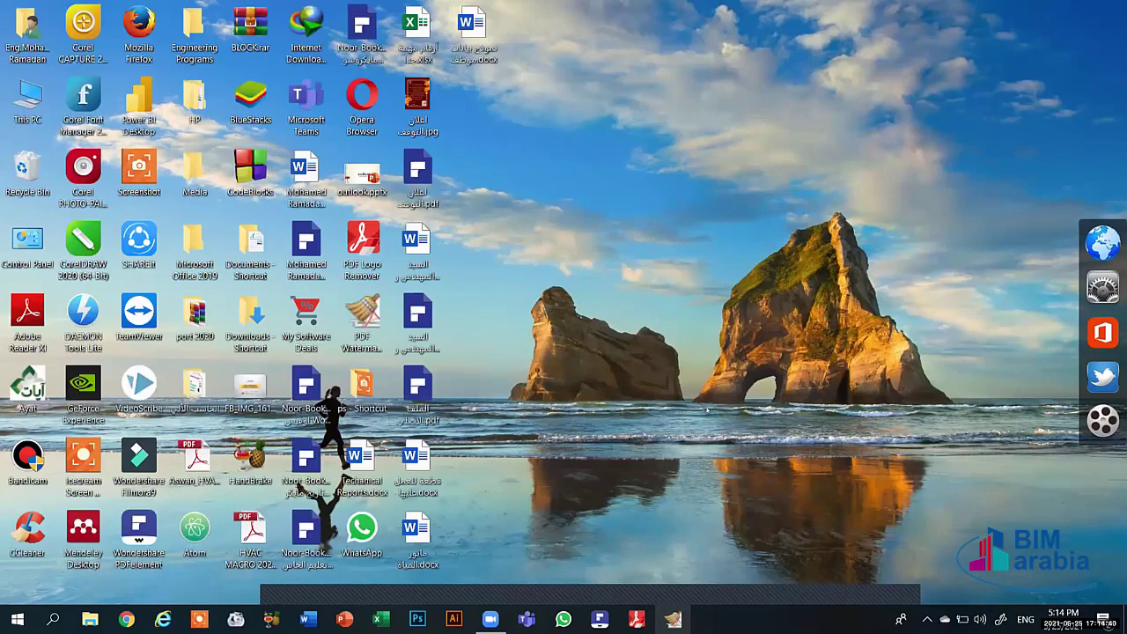
# Step: Create a new folder on the desktop and name it with a person's first name
pyautogui.rightClick(690, 285)
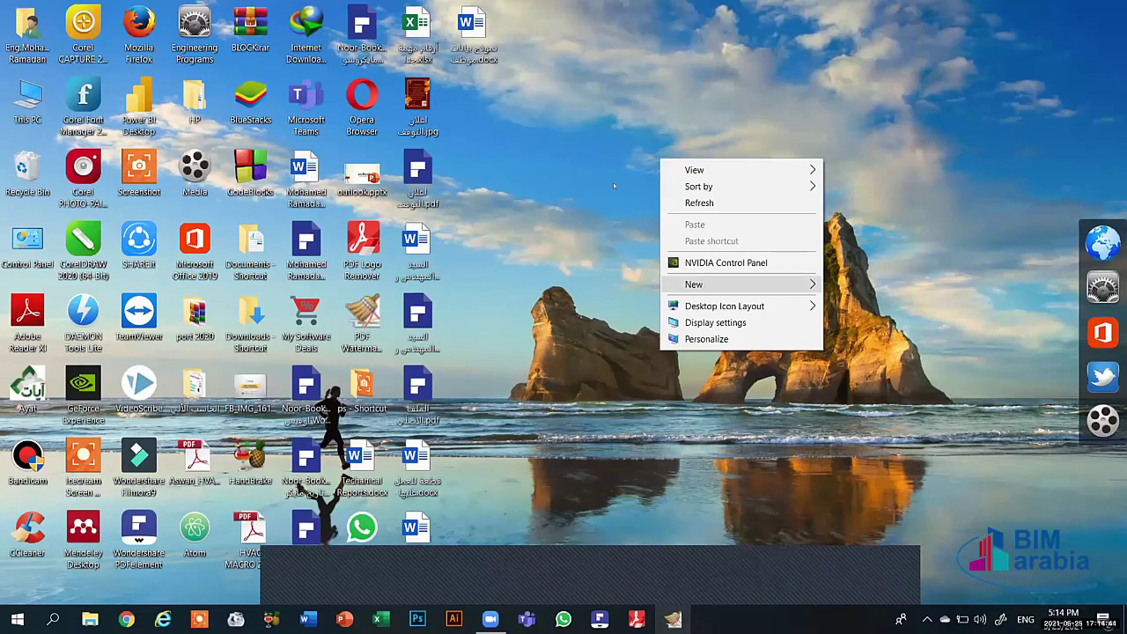
pyautogui.moveTo(694, 284)
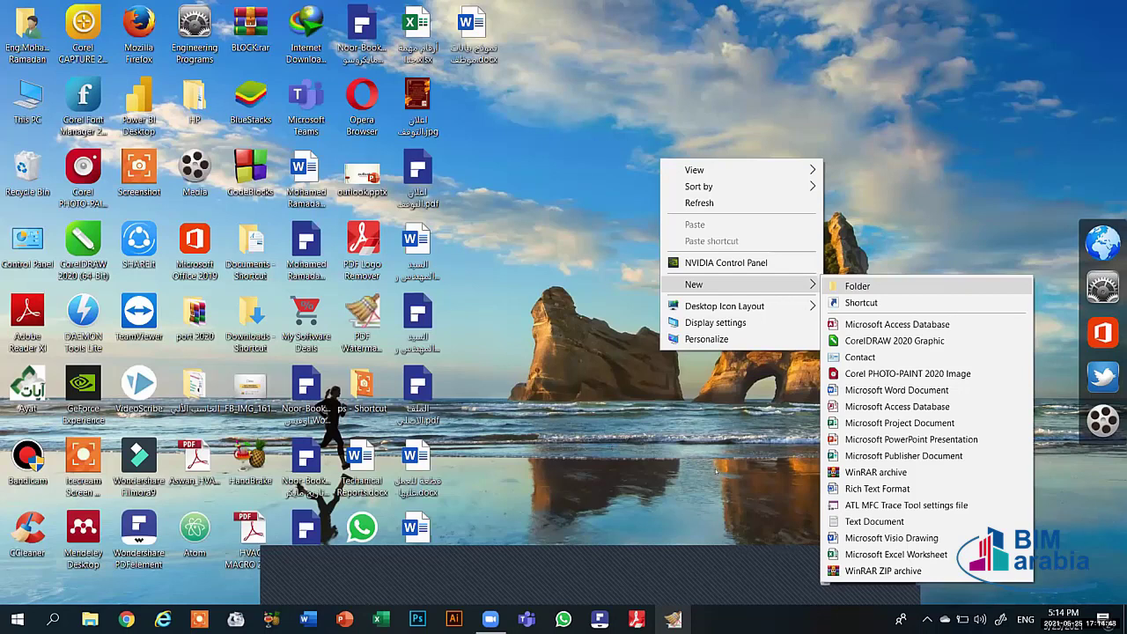
pyautogui.rightClick(614, 537)
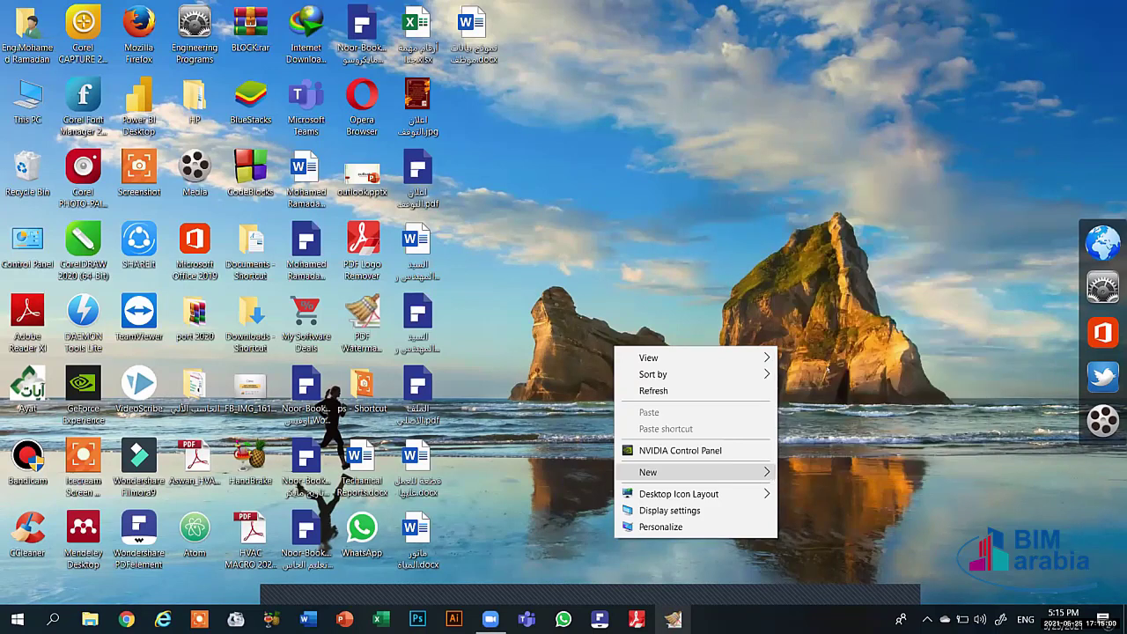
pyautogui.press('Right')
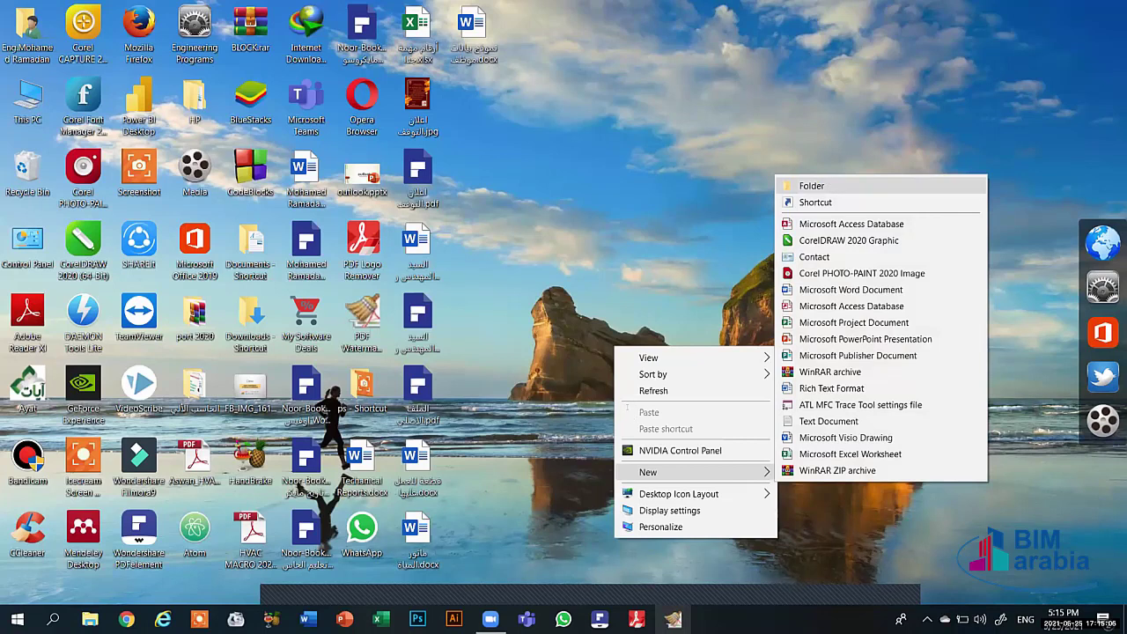
pyautogui.press('Return')
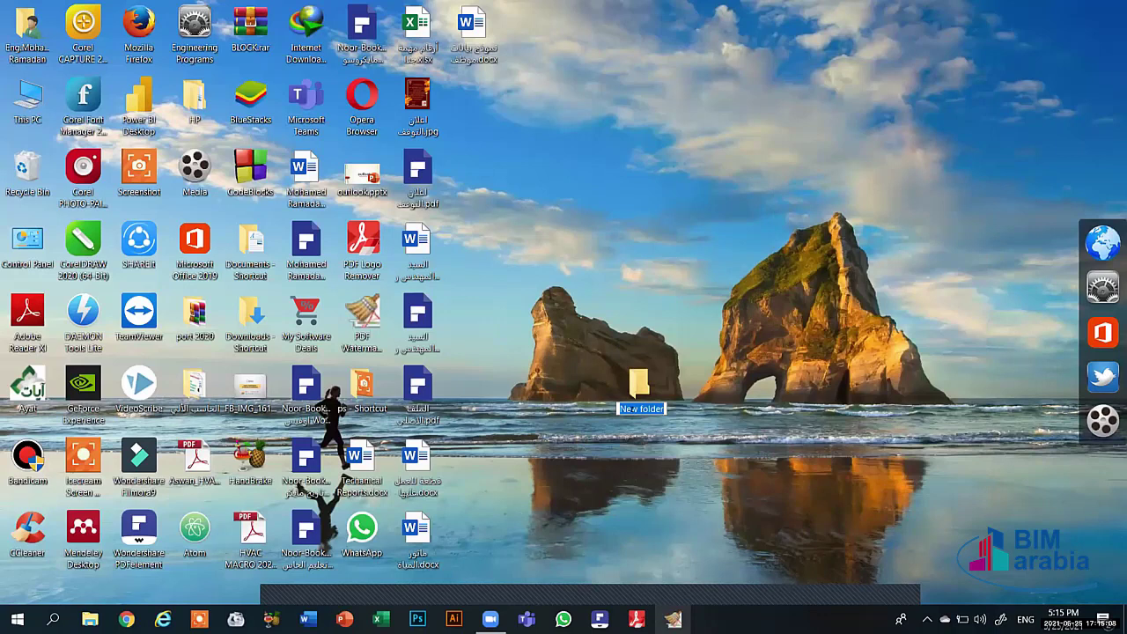
pyautogui.write('m')
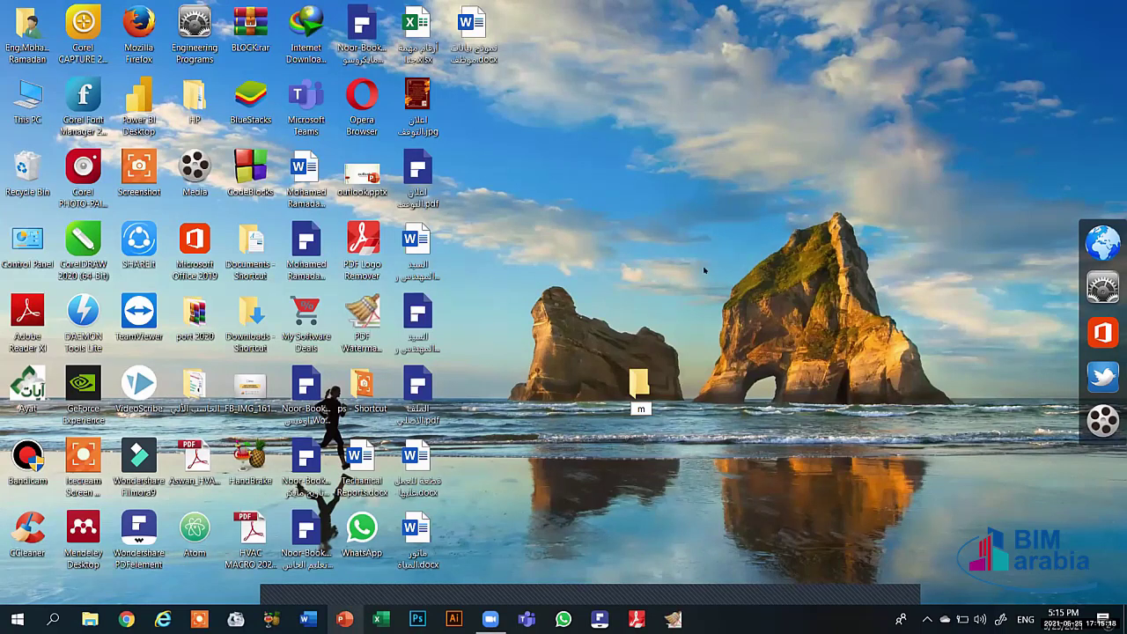
pyautogui.write('ohamed')
# Step: Create a new Microsoft Word document on the desktop and enter hgs as its name, keeping the .docx extension
pyautogui.rightClick(794, 121)
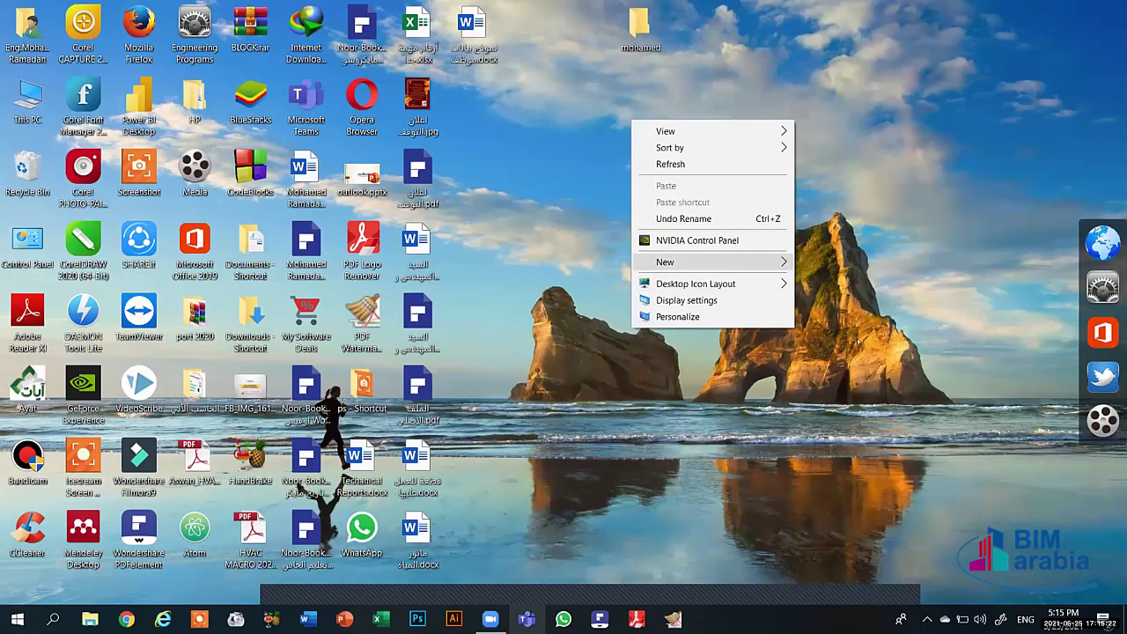
pyautogui.moveTo(847, 364)
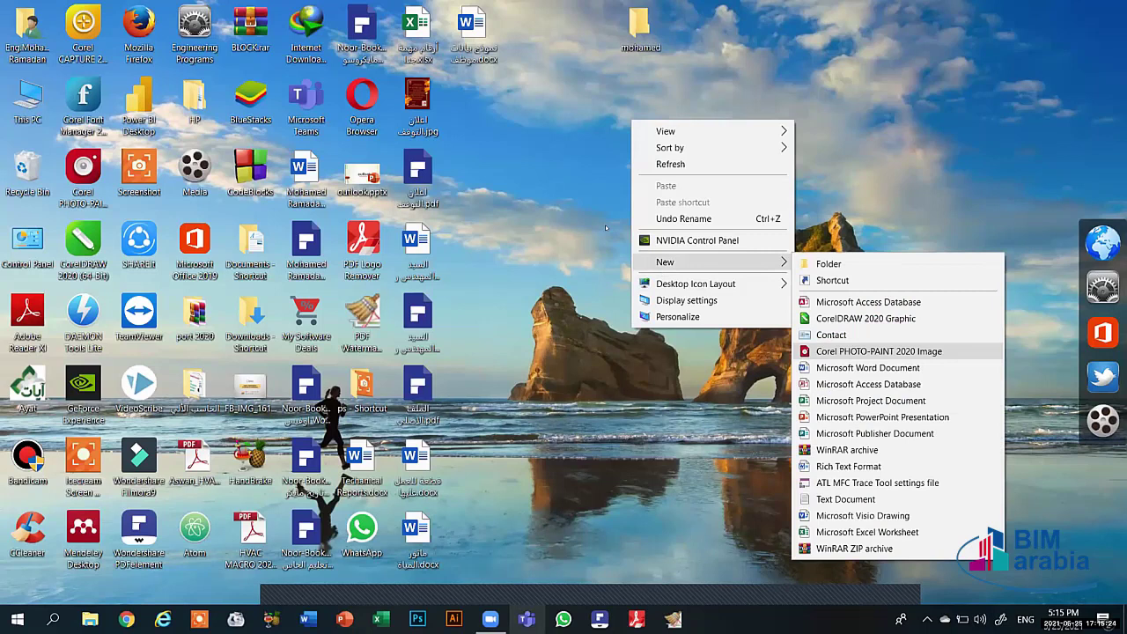
pyautogui.press('Down')
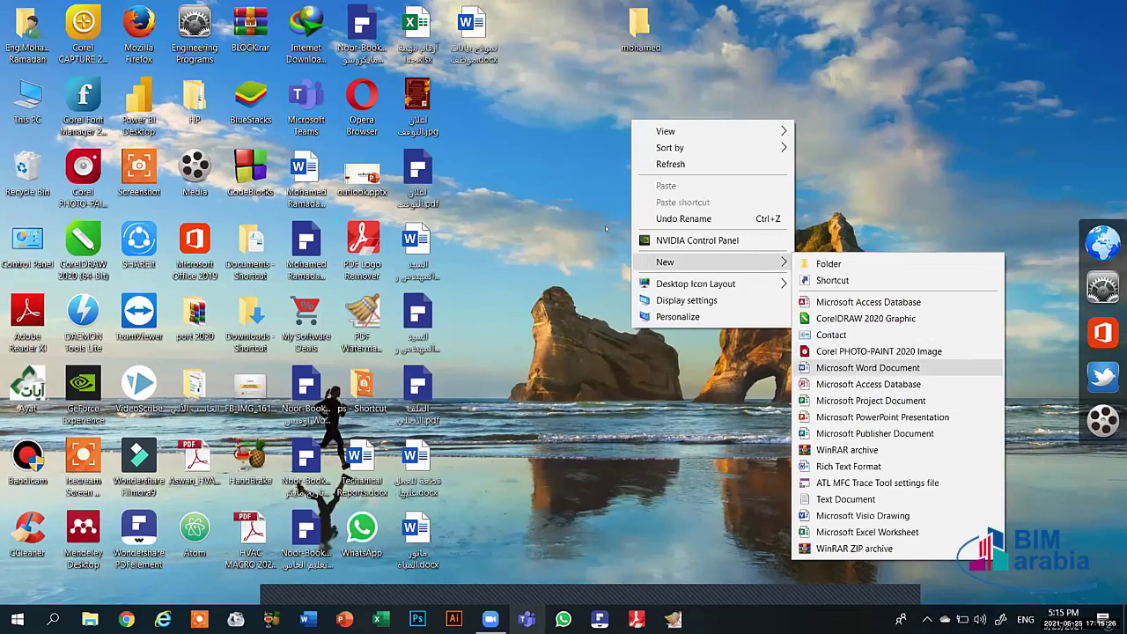
pyautogui.press('Return')
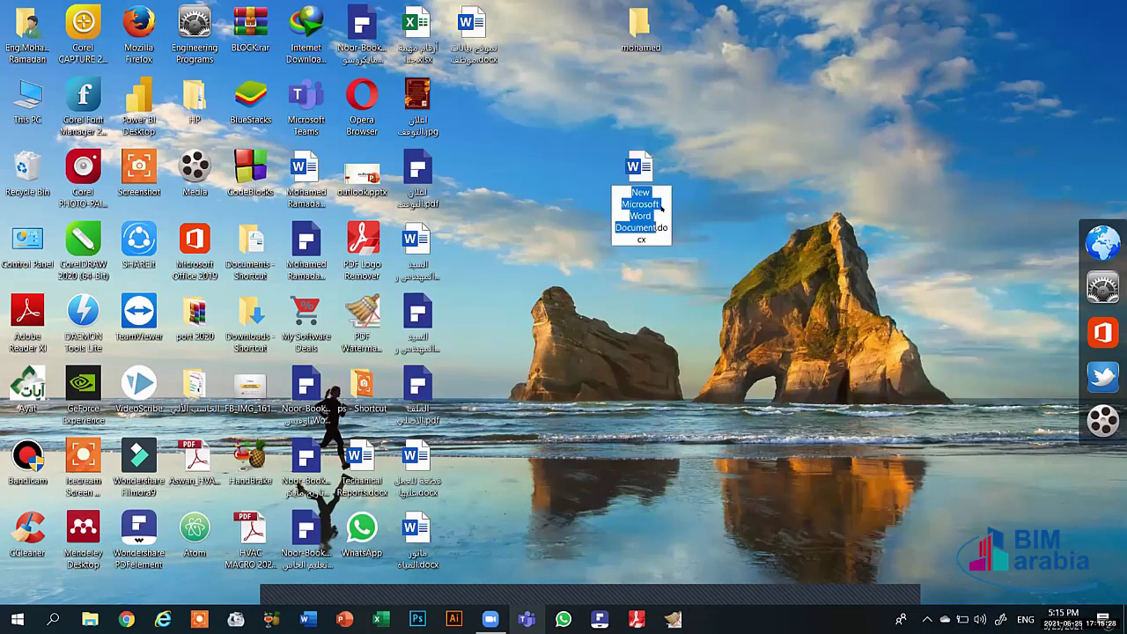
pyautogui.write('hgs')
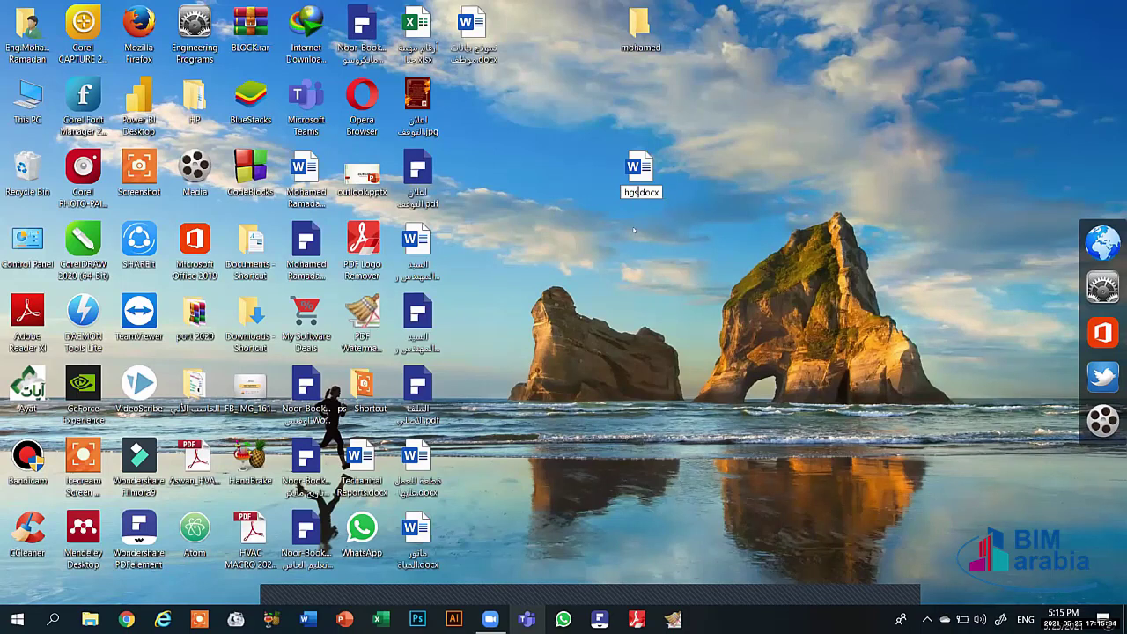
# Step: Replace the new Word document's whole name, including its extension, with 1 and accept the extension change
pyautogui.hotkey('ctrl', 'a')
pyautogui.write('1')
pyautogui.press('Return')
pyautogui.press('Return')
pyautogui.moveTo(641, 176); pyautogui.dragTo(581, 286)
pyautogui.moveTo(610, 235); pyautogui.dragTo(612, 233)
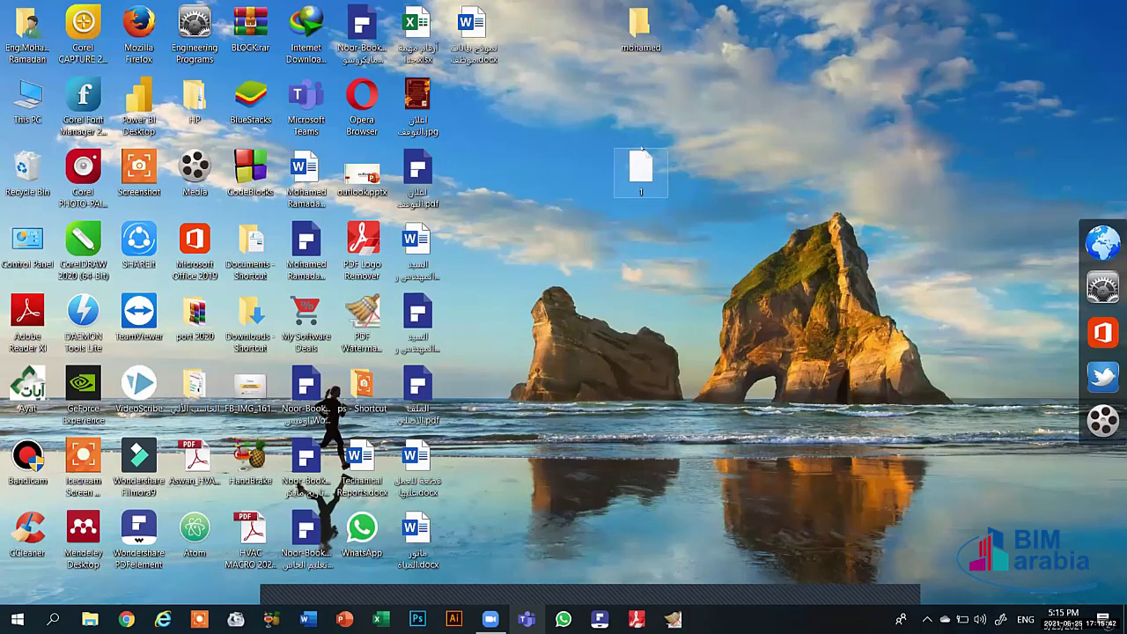
pyautogui.click(536, 266)
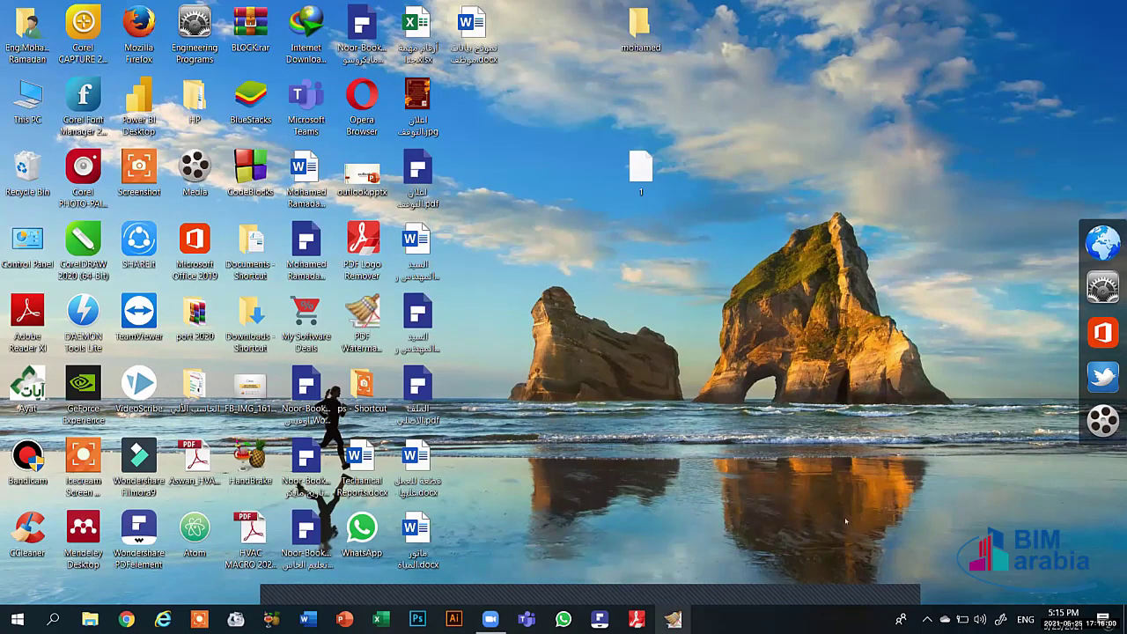
# Step: Create a new Microsoft Excel worksheet on the desktop, rename it 1 without an extension, and accept the alternative name 1 (2)
pyautogui.rightClick(665, 390)
pyautogui.moveTo(704, 531)
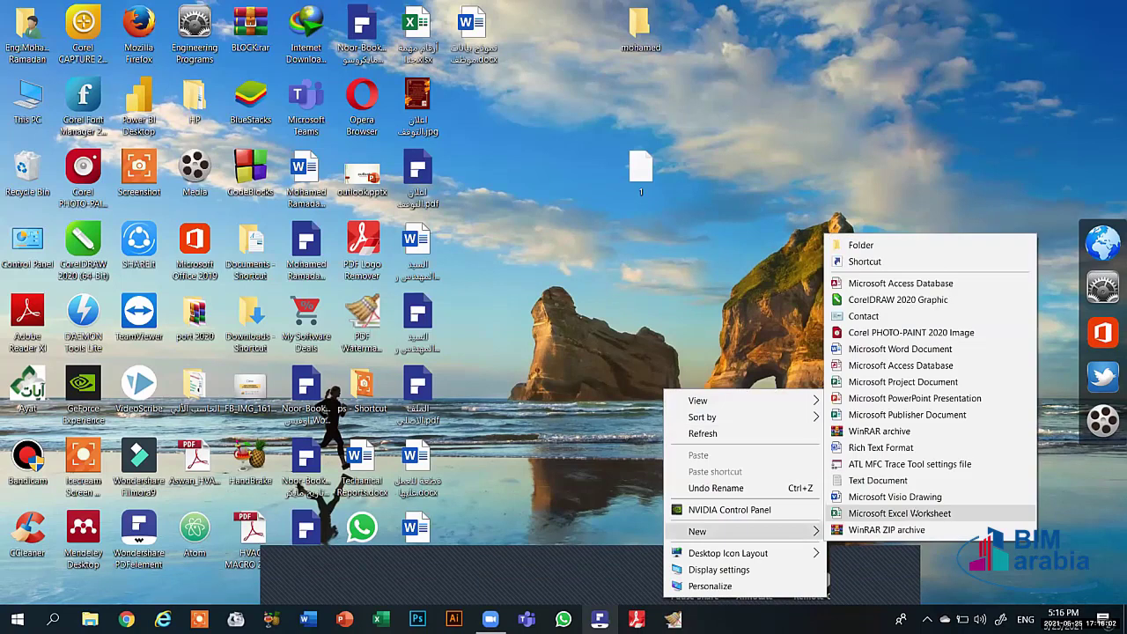
pyautogui.click(899, 513)
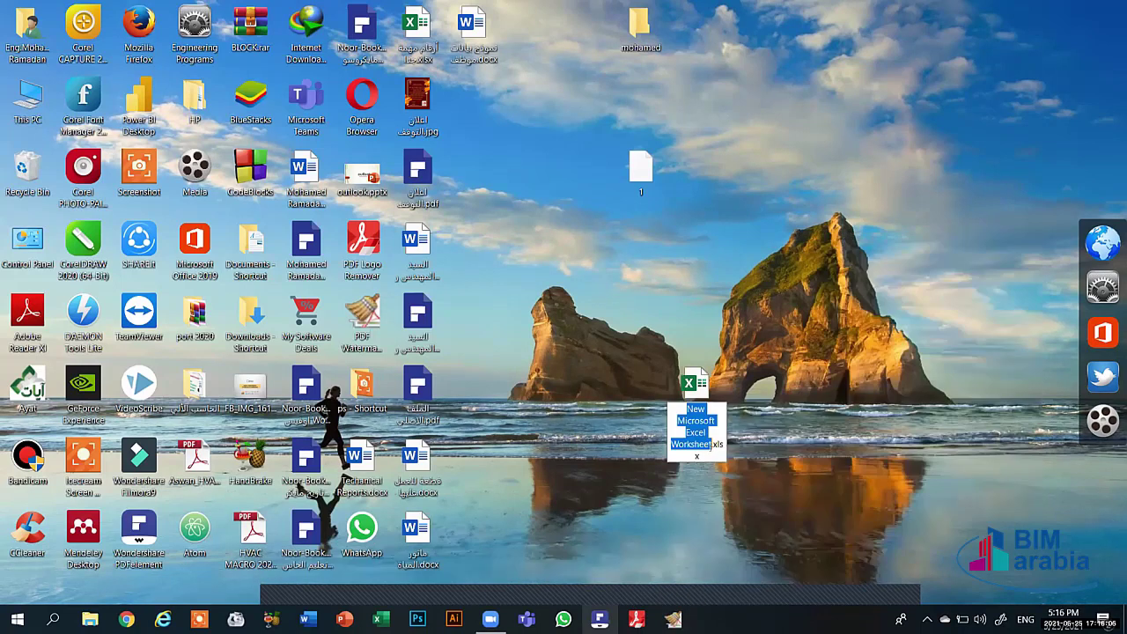
pyautogui.click(709, 454)
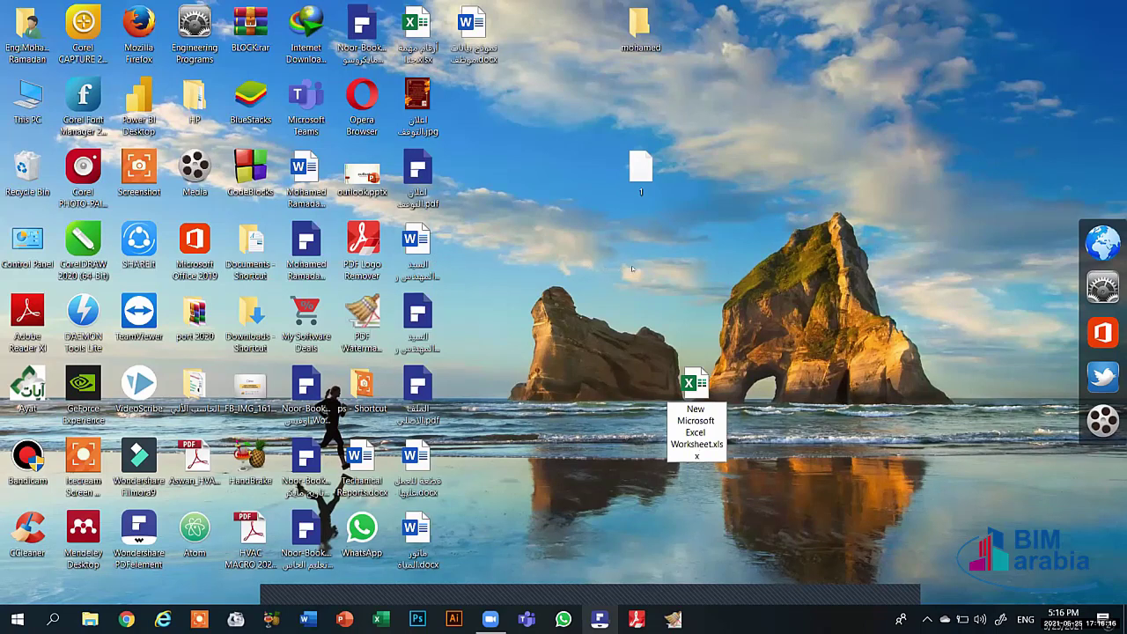
pyautogui.hotkey('ctrl', 'a')
pyautogui.write('1')
pyautogui.press('Return')
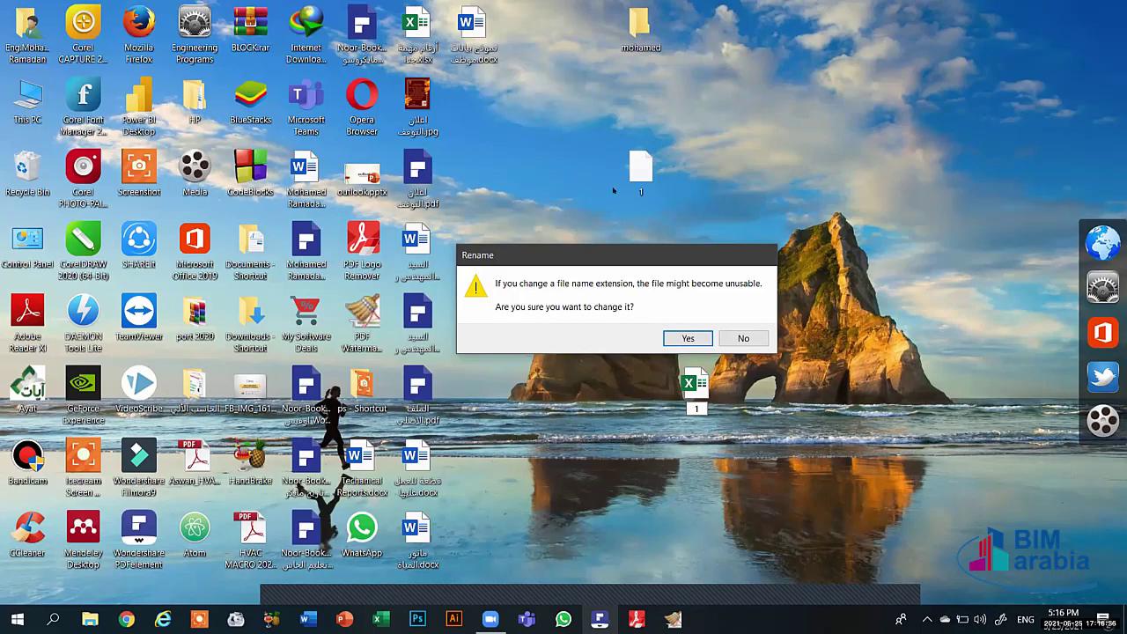
pyautogui.press('Return')
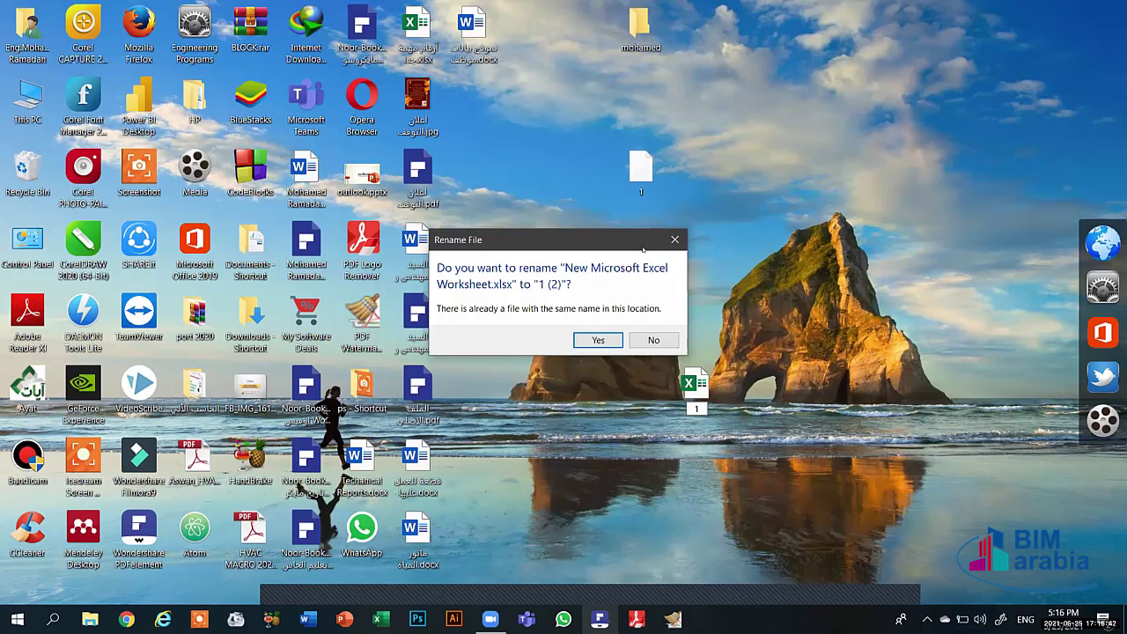
pyautogui.press('Return')
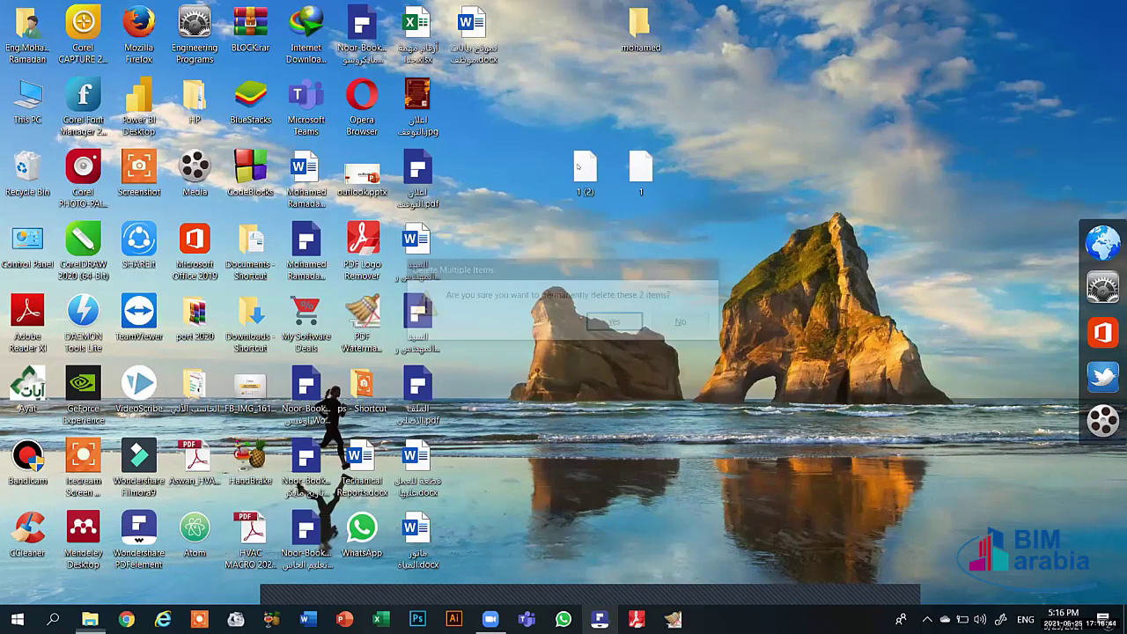
# Step: Open the display settings and try the size of text, apps and other items at 150%, followed by 175%
pyautogui.rightClick(585, 139)
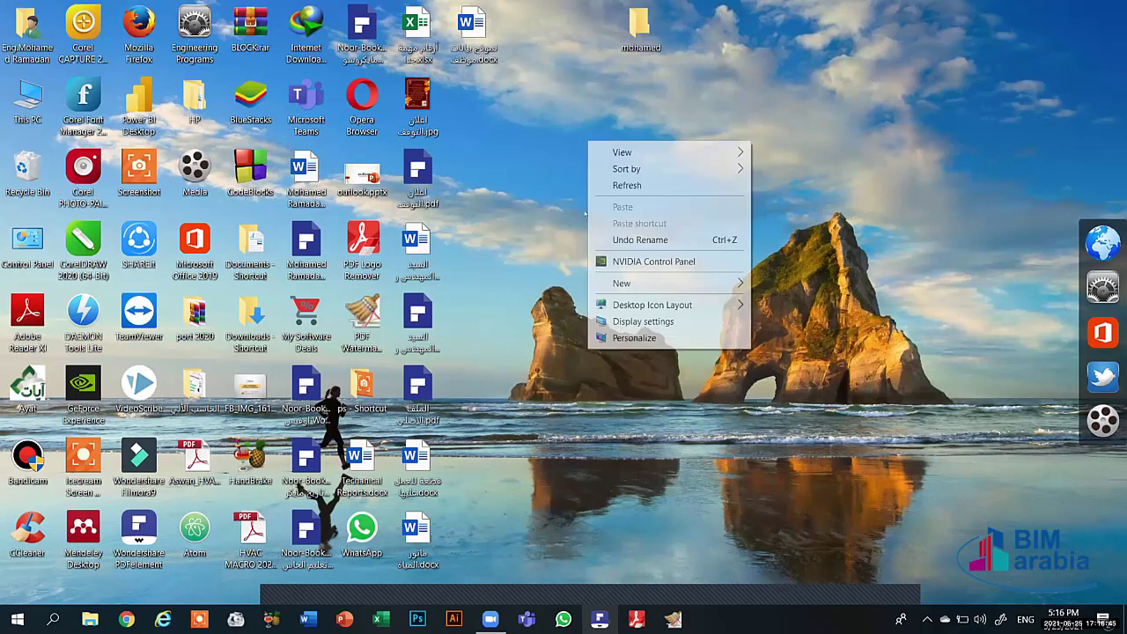
pyautogui.click(668, 324)
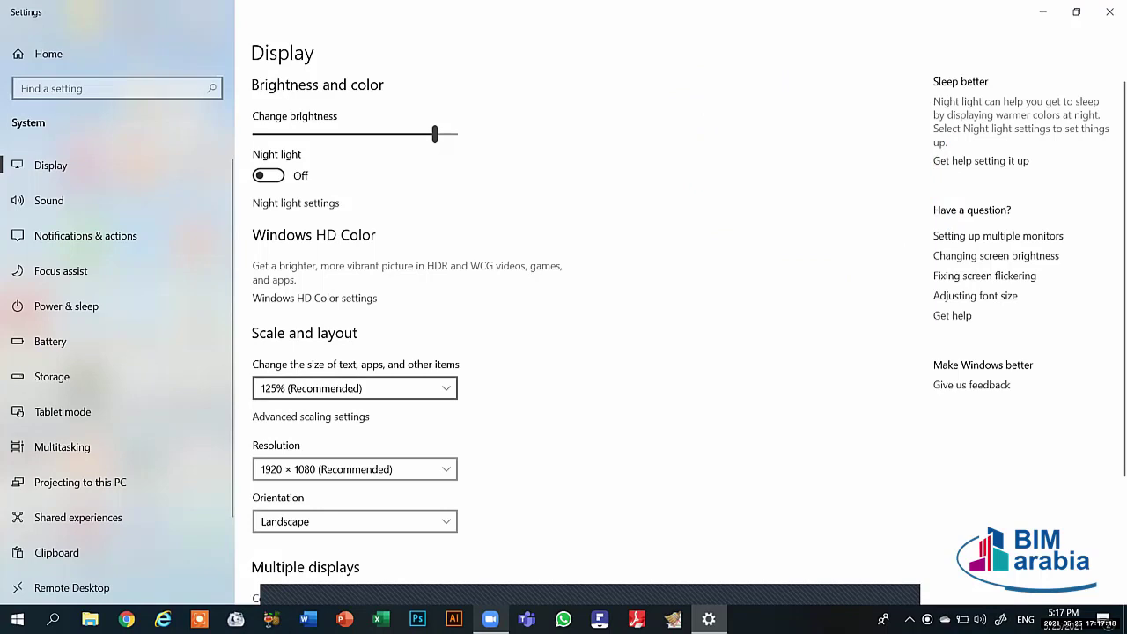
pyautogui.click(352, 394)
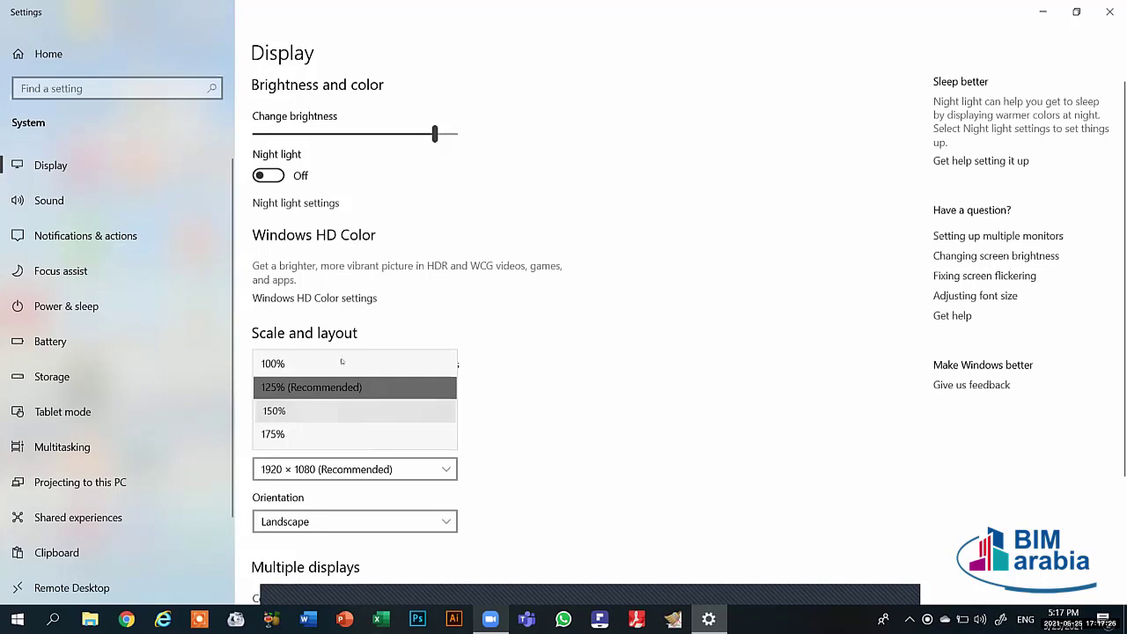
pyautogui.click(341, 410)
pyautogui.click(341, 512)
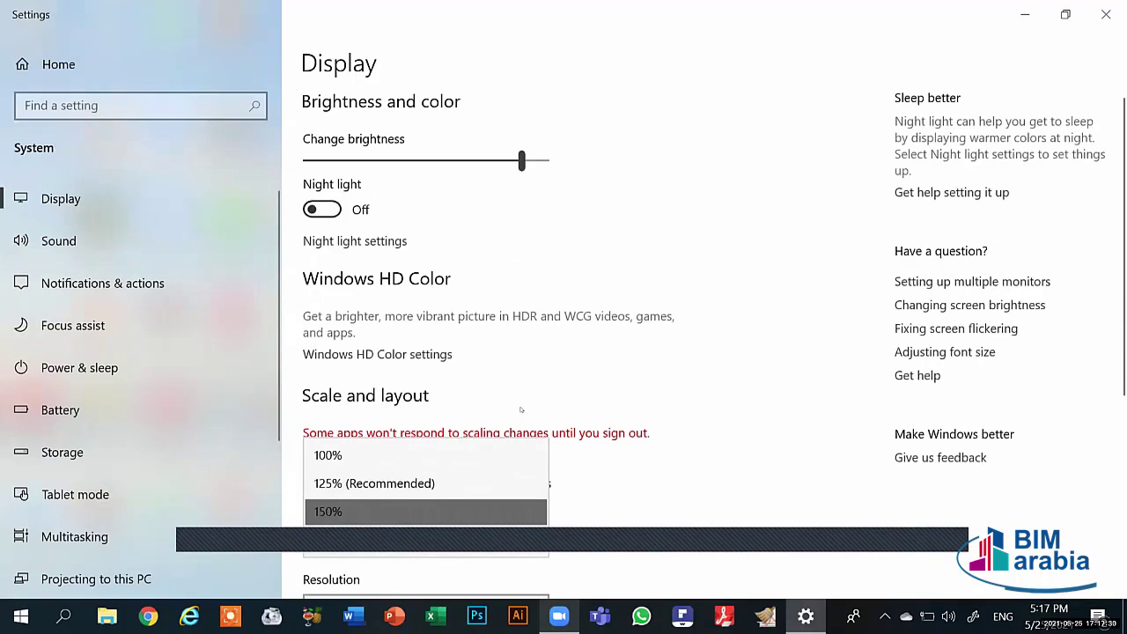
pyautogui.press('Down')
pyautogui.press('Return')
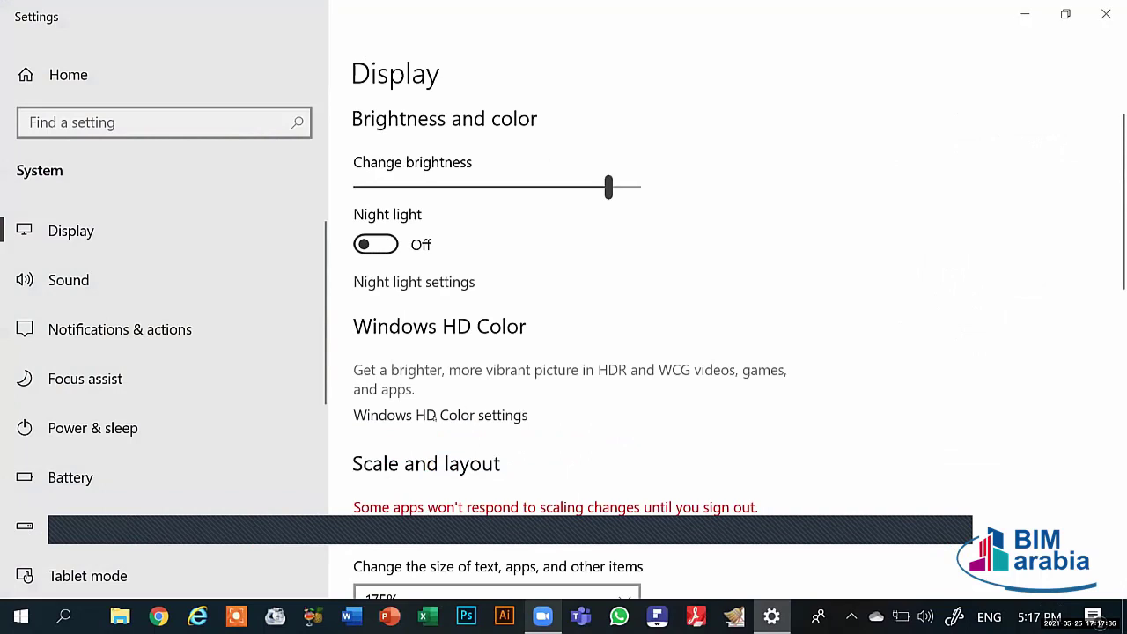
# Step: Set the size of text, apps and other items back to 125% (Recommended)
pyautogui.scroll(-2, 444, 425)
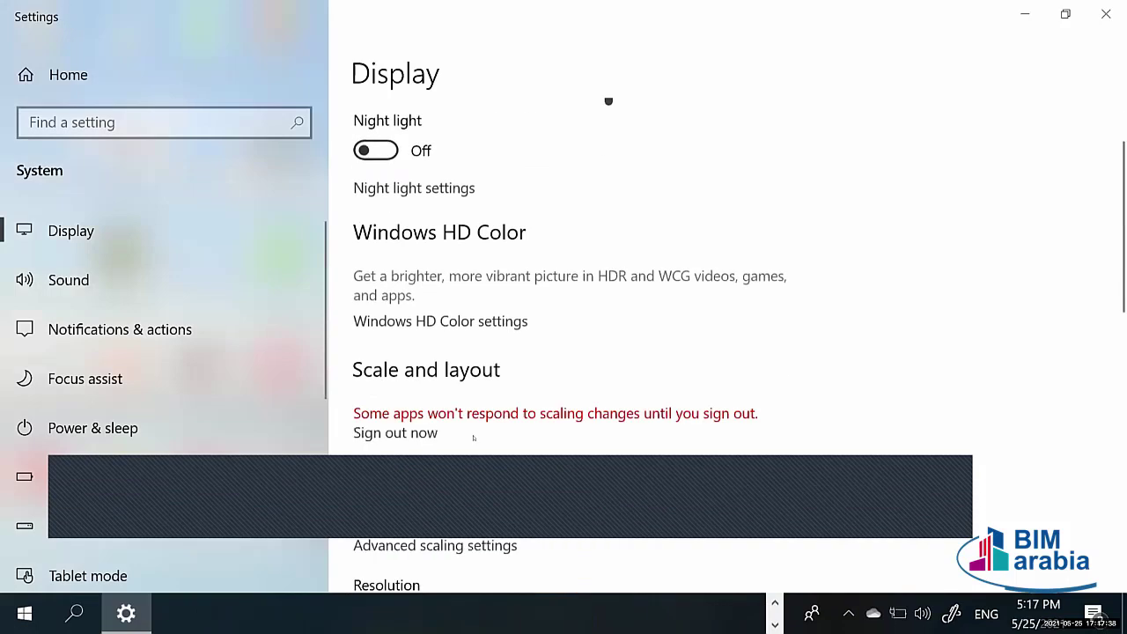
pyautogui.scroll(-1, 377, 313)
pyautogui.click(378, 421)
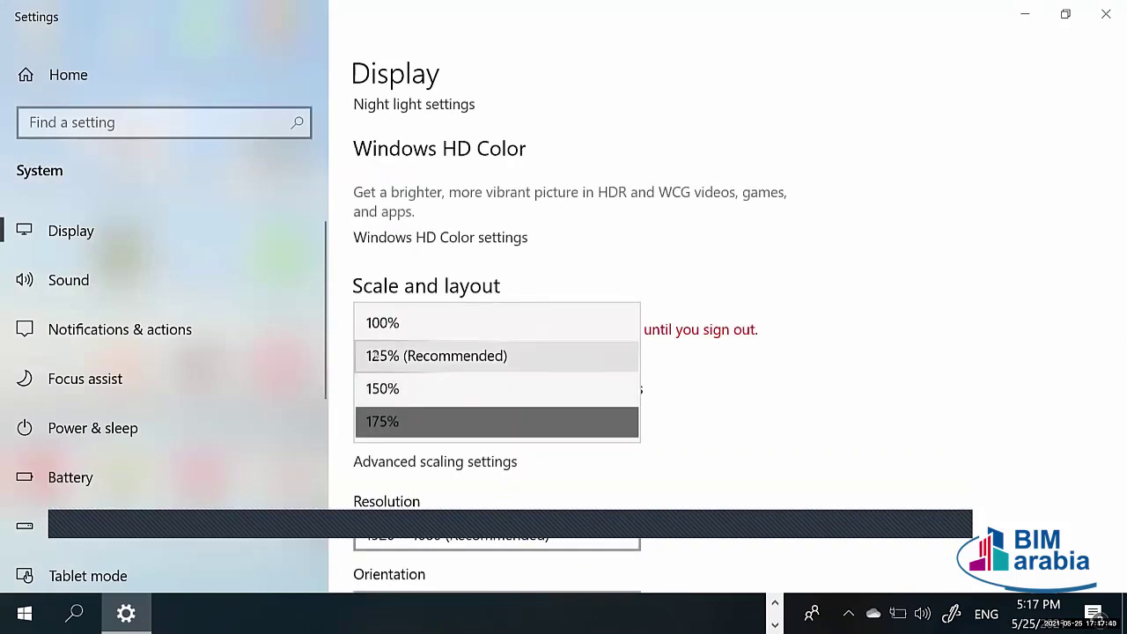
pyautogui.click(454, 356)
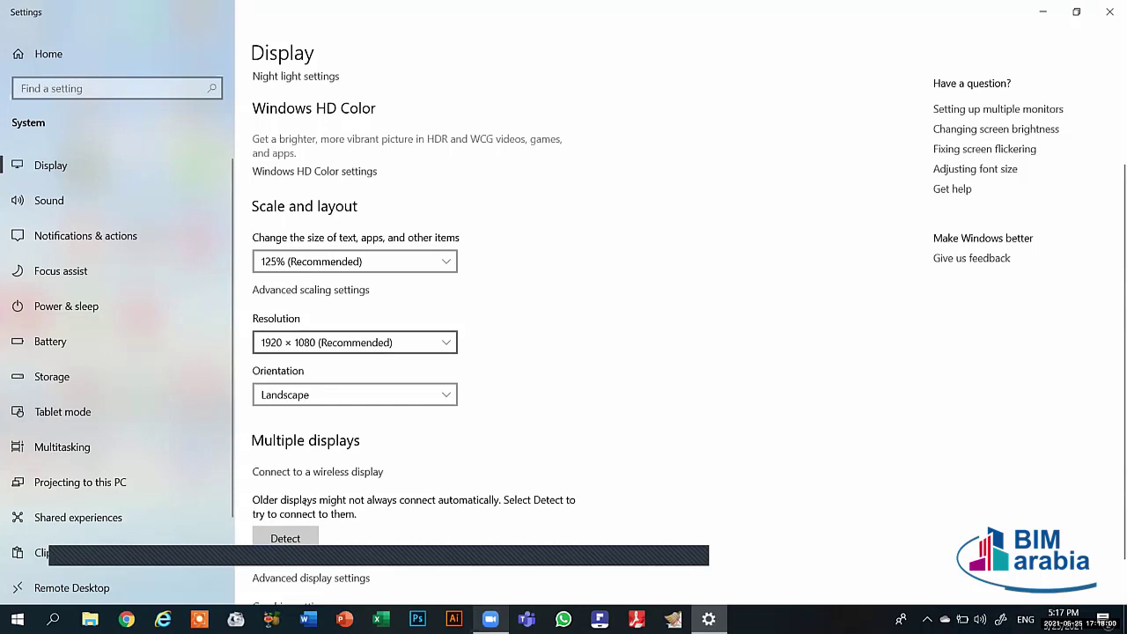
# Step: Review the available screen resolutions, keeping 1920 × 1080 (Recommended) selected
pyautogui.click(355, 343)
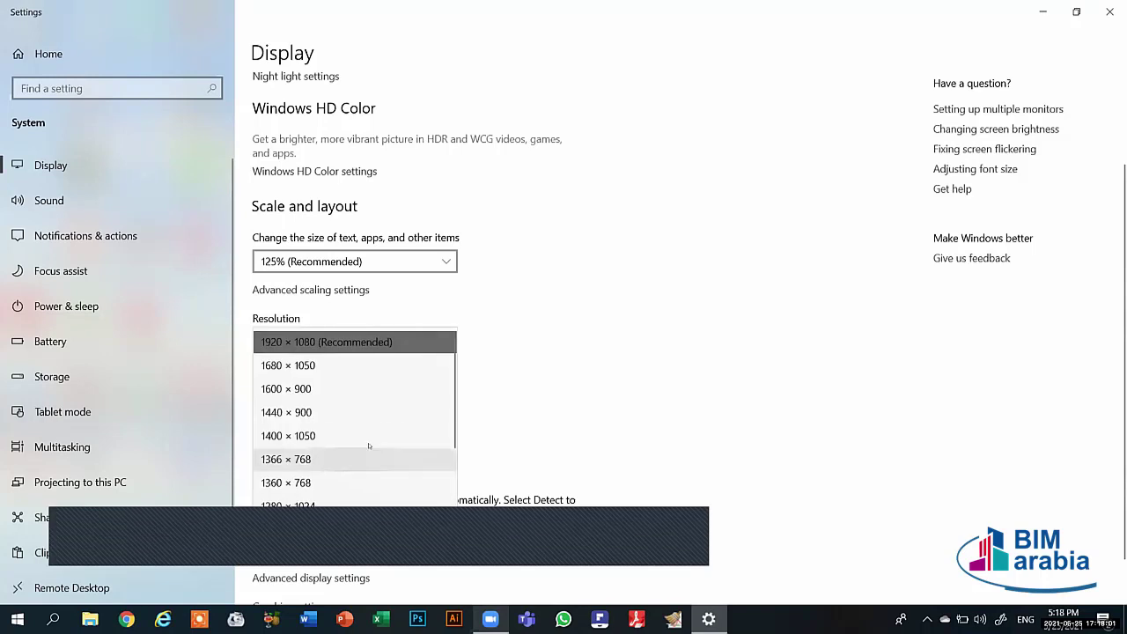
pyautogui.click(836, 166)
pyautogui.click(290, 342)
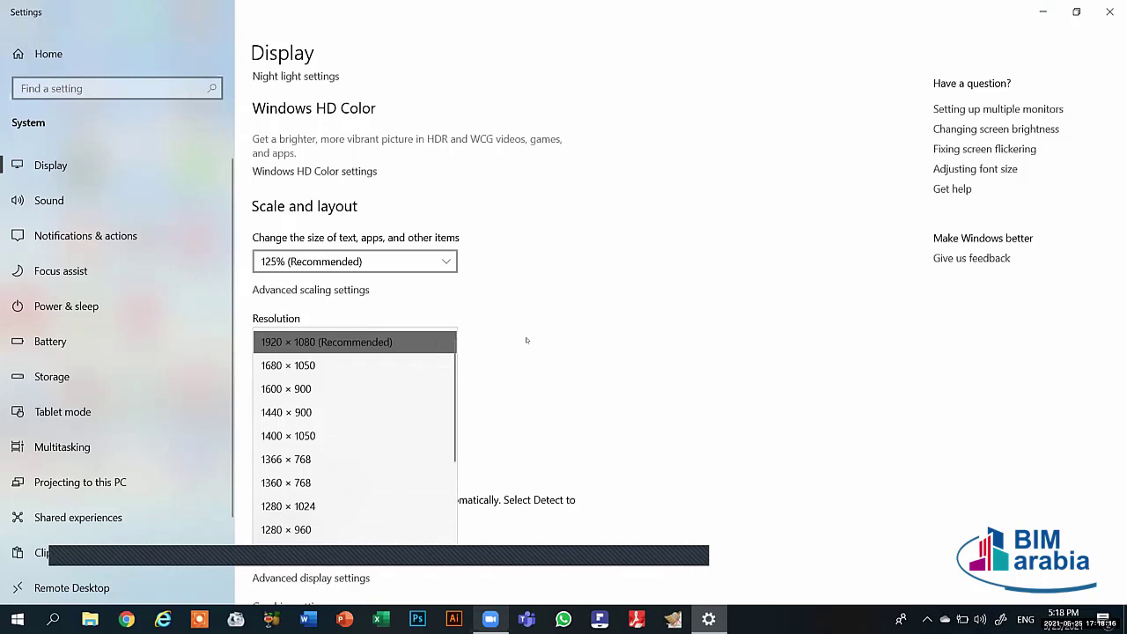
pyautogui.click(295, 343)
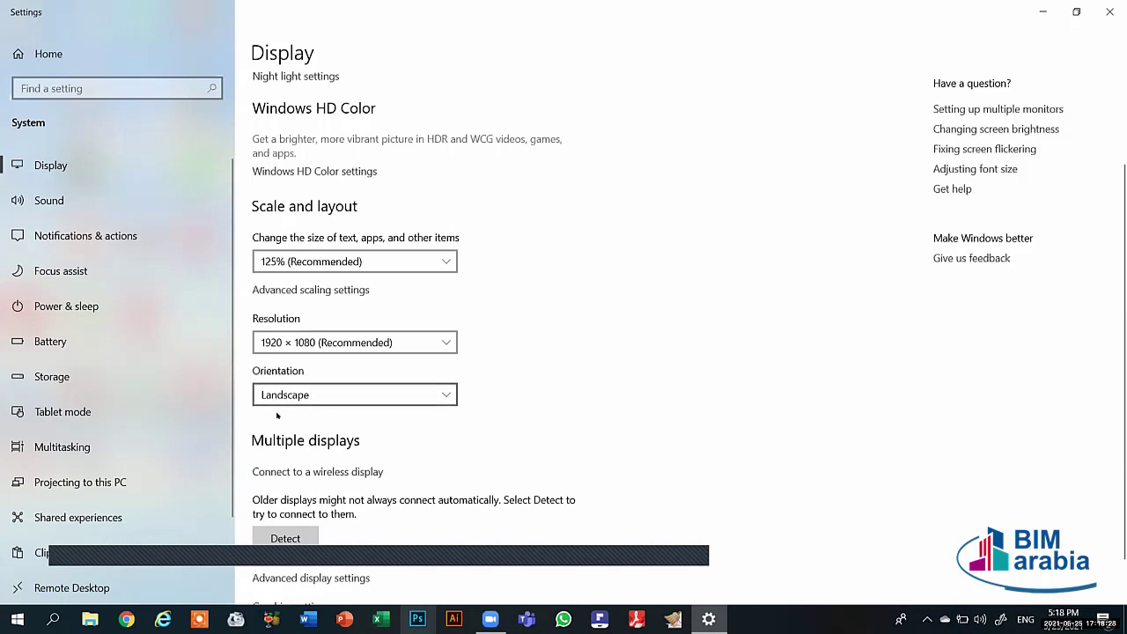
# Step: Switch the display orientation to Portrait, revert the change, and close the Settings window
pyautogui.click(320, 397)
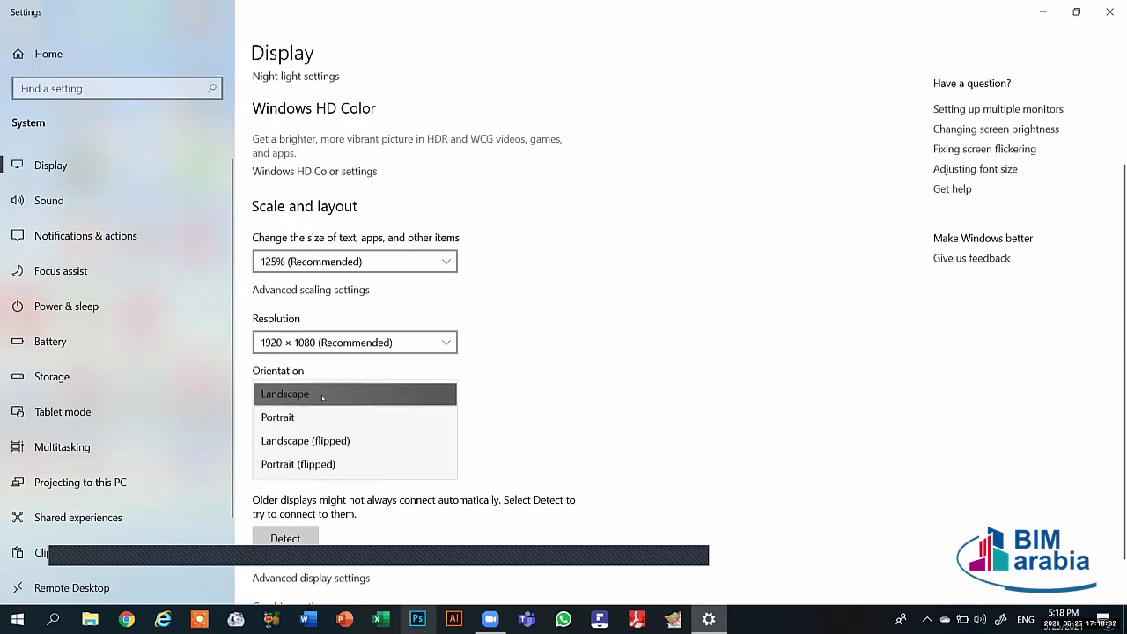
pyautogui.click(280, 417)
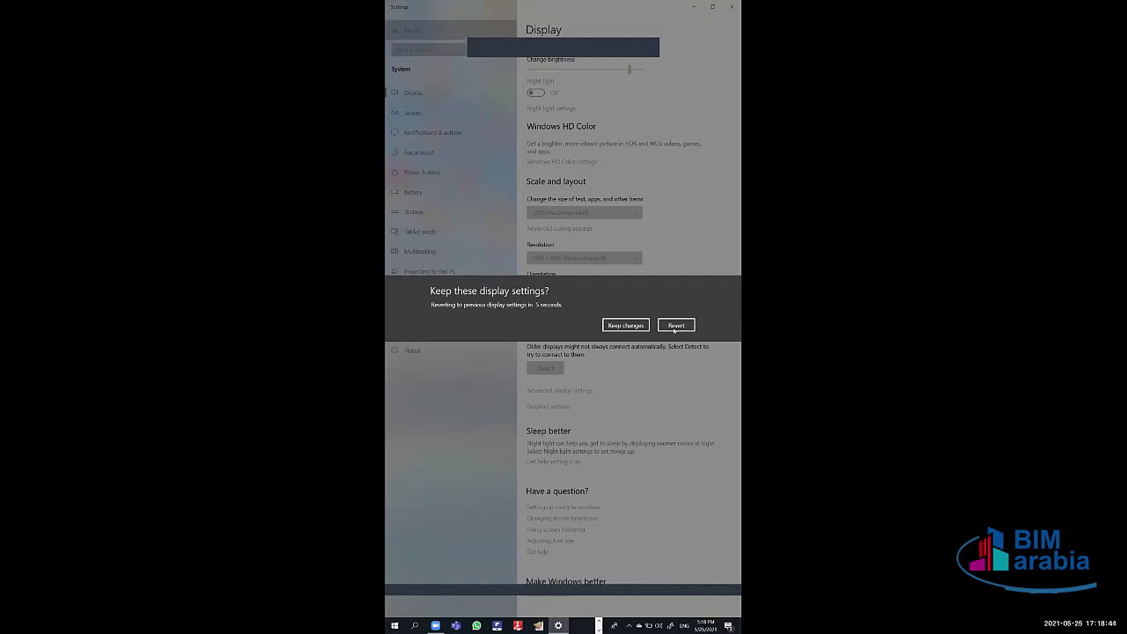
pyautogui.click(675, 327)
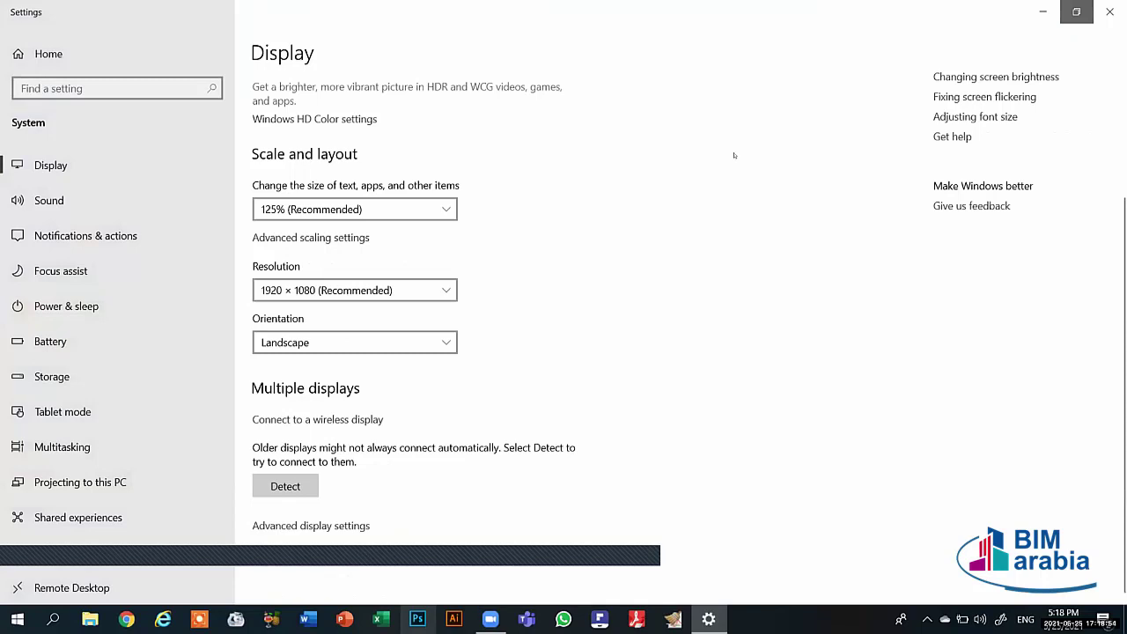
pyautogui.press('super+Down')
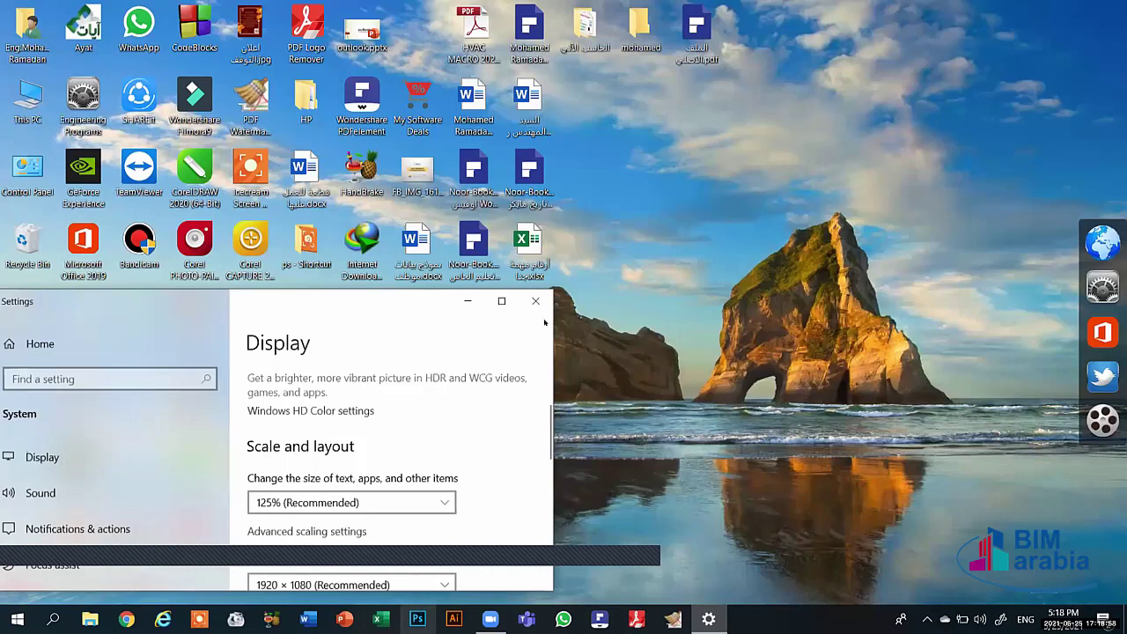
pyautogui.hotkey('alt', 'F4')
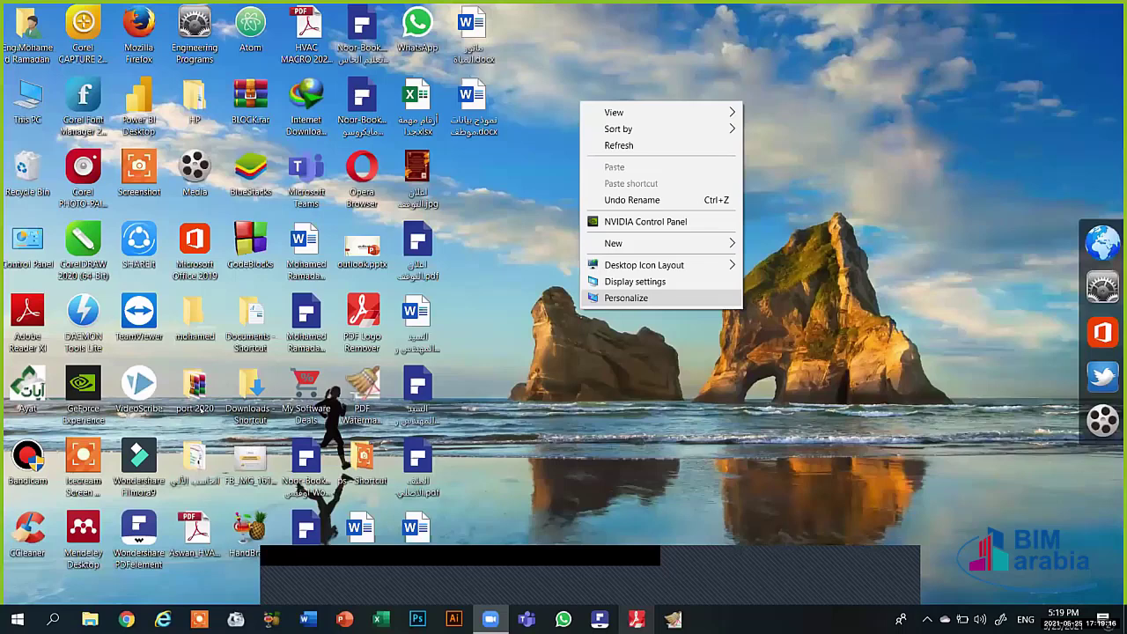
# Step: Reopen the display settings from the desktop and look at the Sound and Power & sleep pages
pyautogui.press('Up')
pyautogui.press('Return')
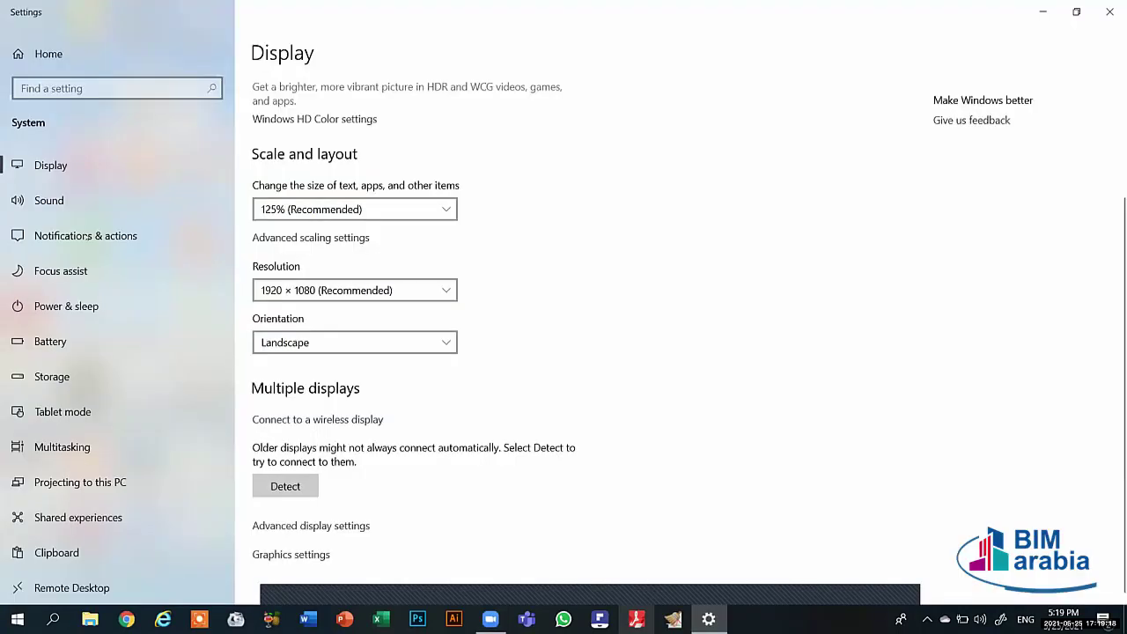
pyautogui.press('Return')
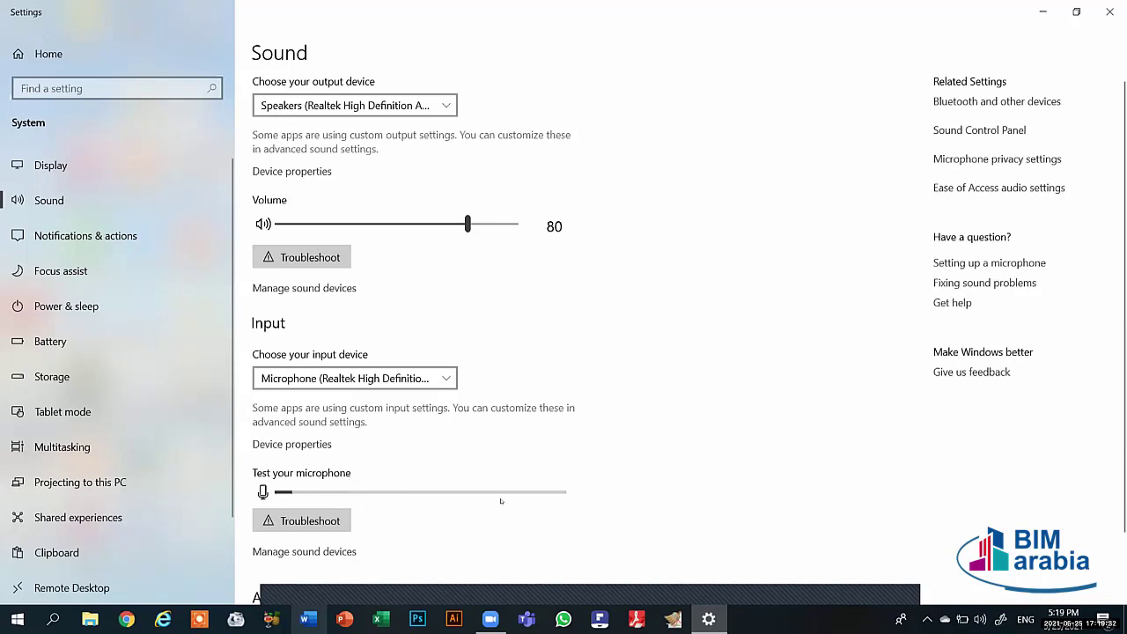
pyautogui.click(97, 306)
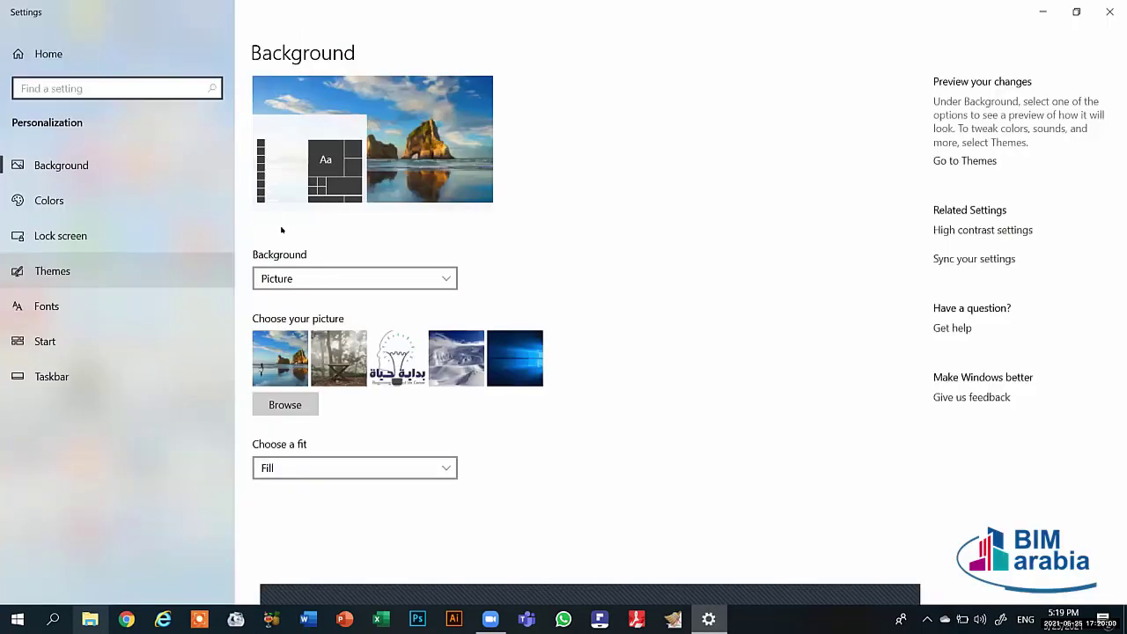
# Step: Try the Slideshow background type, and switch the desktop background to Solid color
pyautogui.click(339, 279)
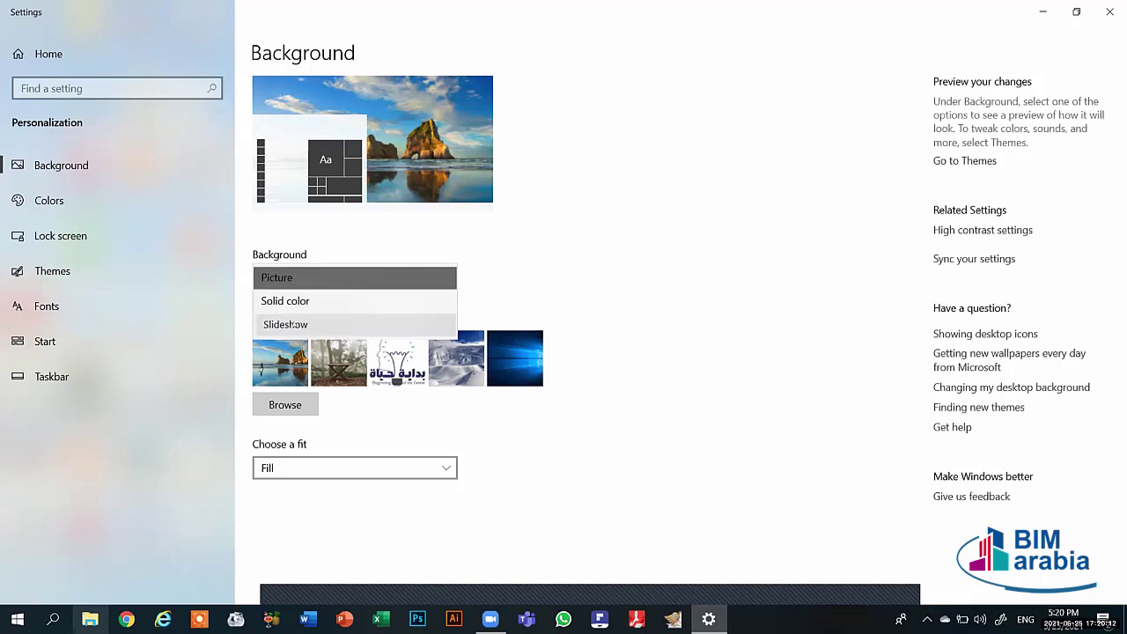
pyautogui.click(284, 324)
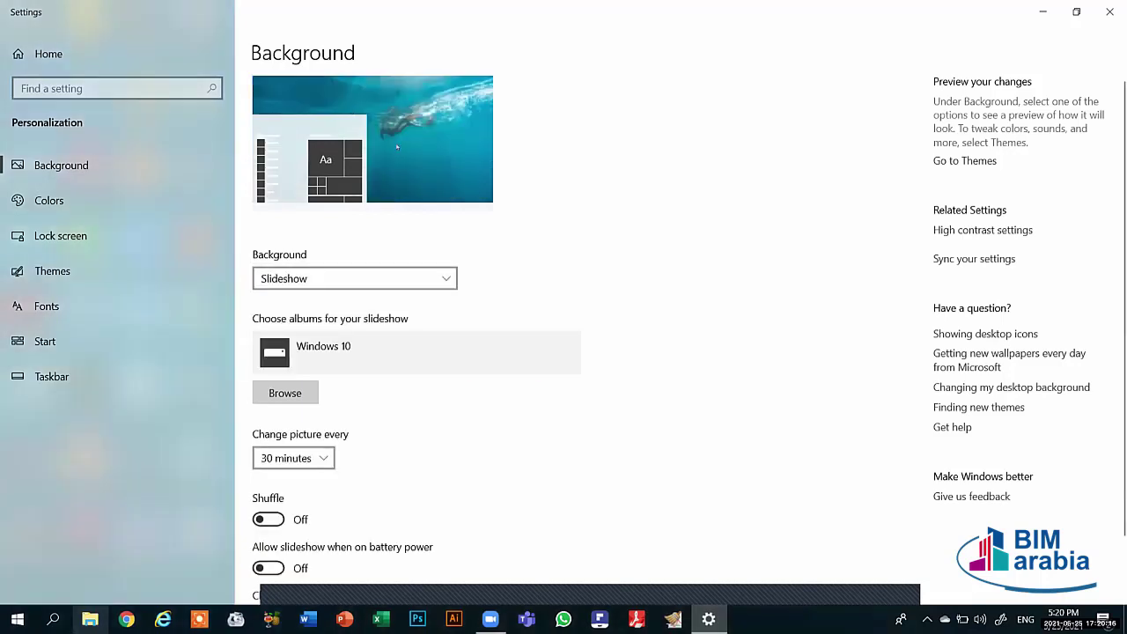
pyautogui.click(312, 279)
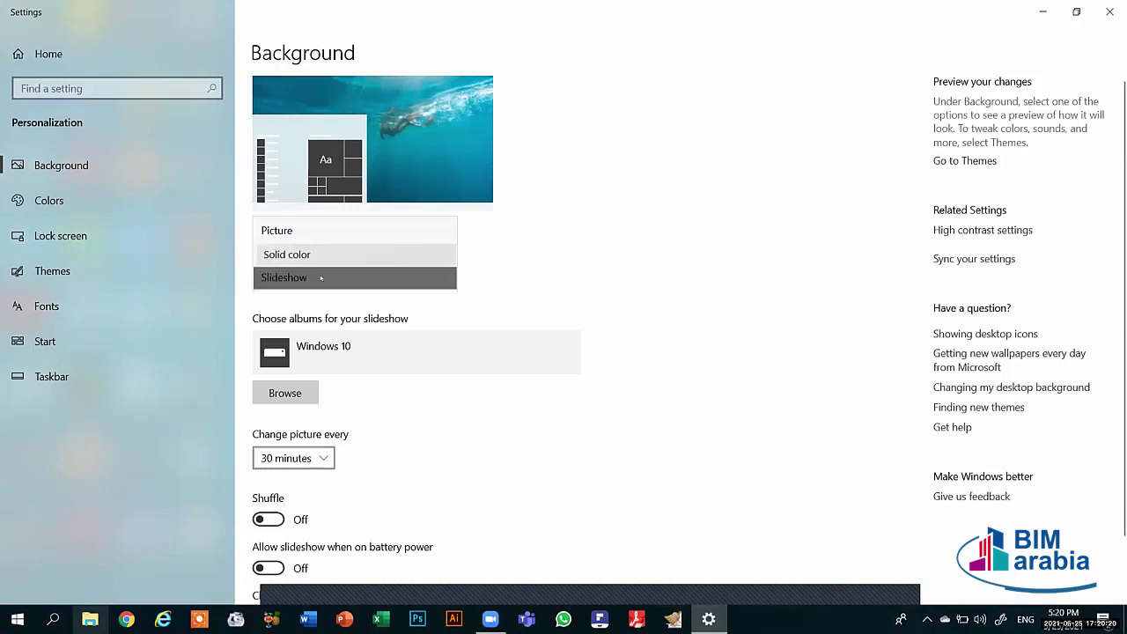
pyautogui.click(291, 254)
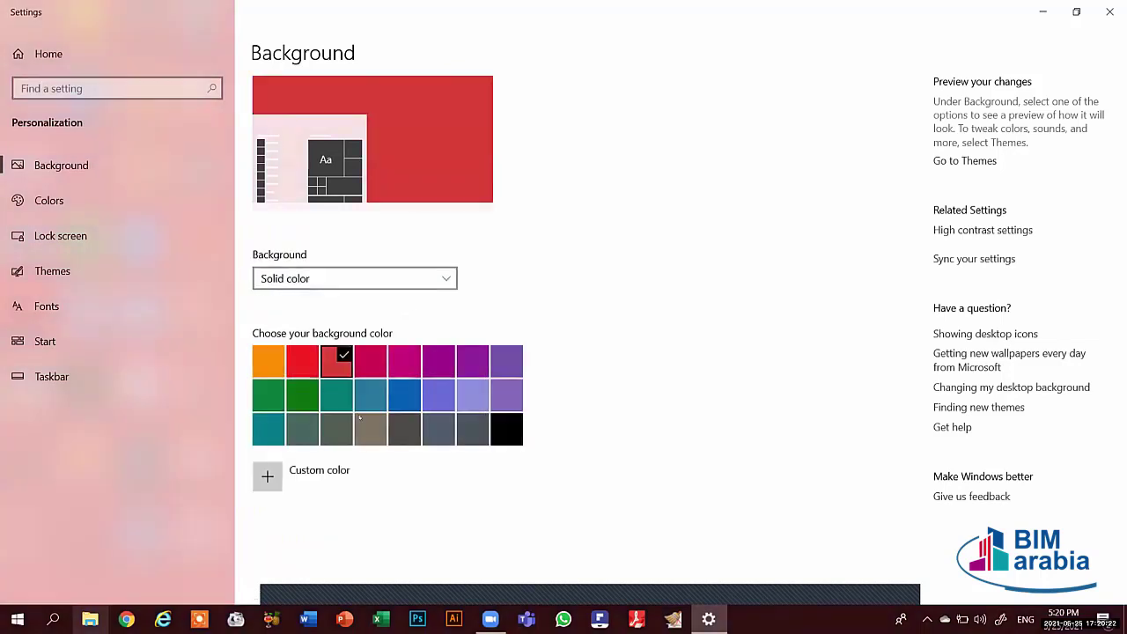
# Step: Try several solid background colors, including purple, and settle on the blue swatch
pyautogui.click(370, 361)
pyautogui.click(438, 360)
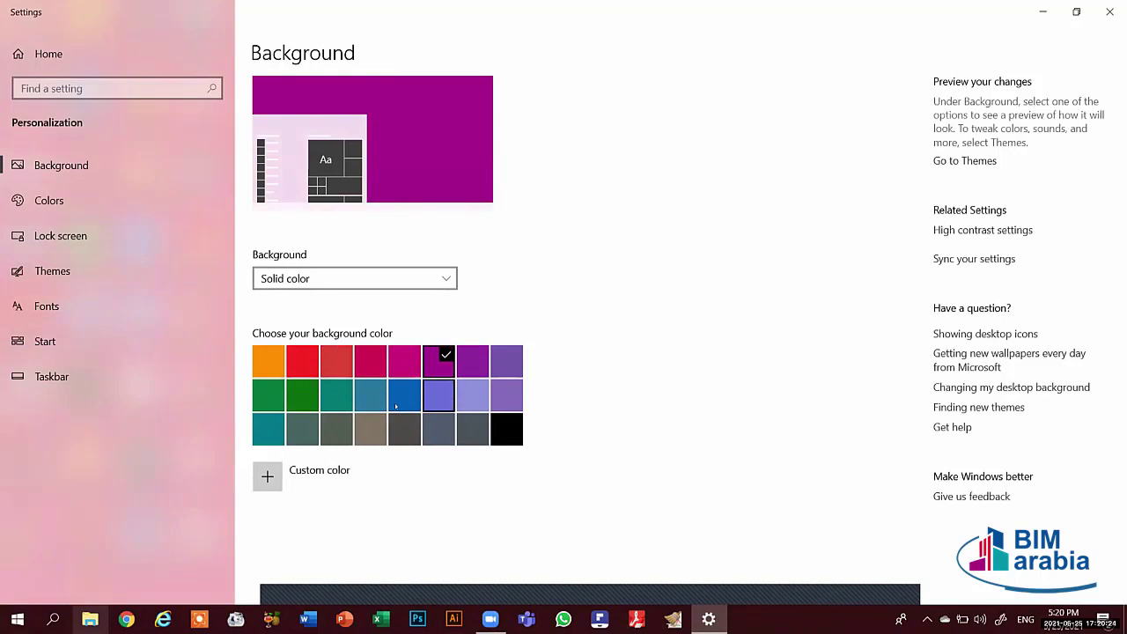
pyautogui.click(435, 392)
pyautogui.click(404, 395)
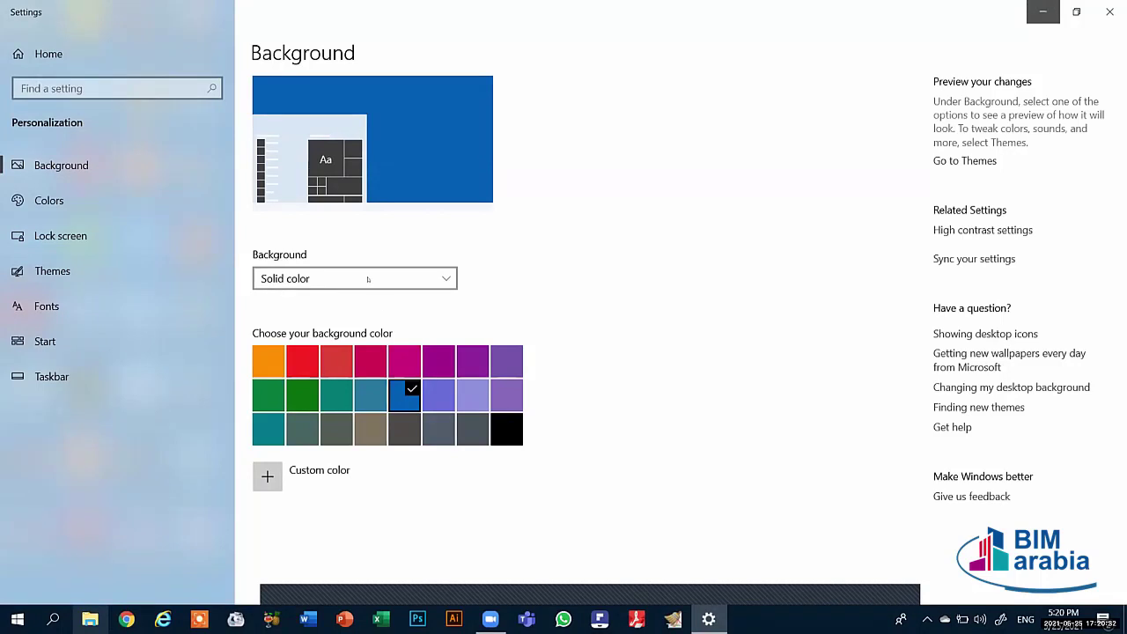
# Step: Set the background type back to Picture, browse the Desktop folder for an image, and cancel the selection
pyautogui.click(315, 278)
pyautogui.click(290, 253)
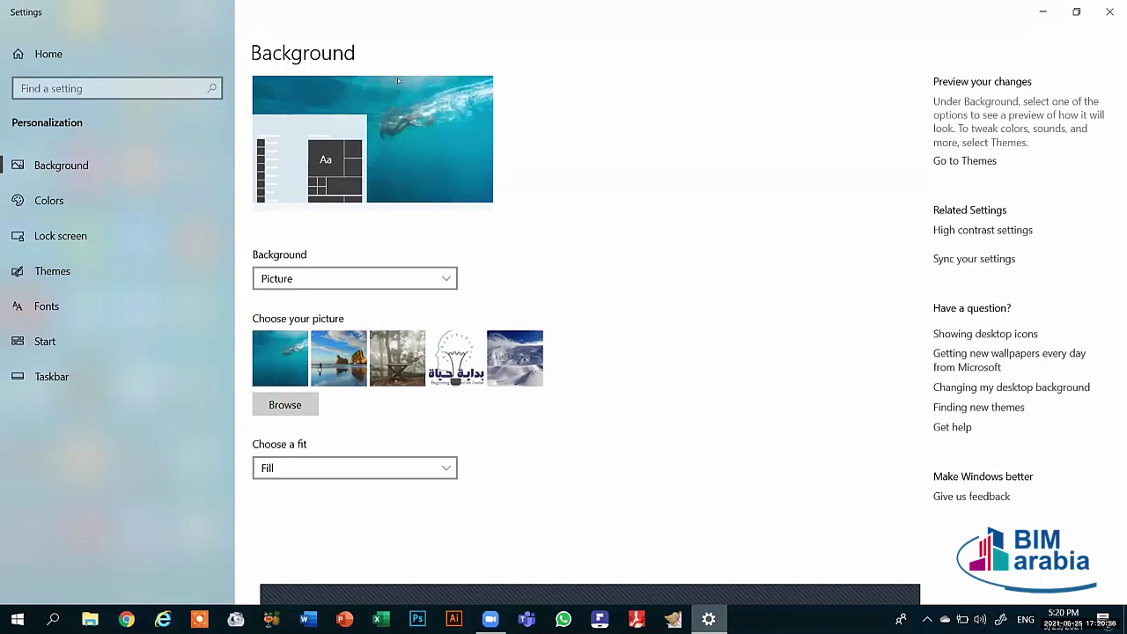
pyautogui.click(284, 402)
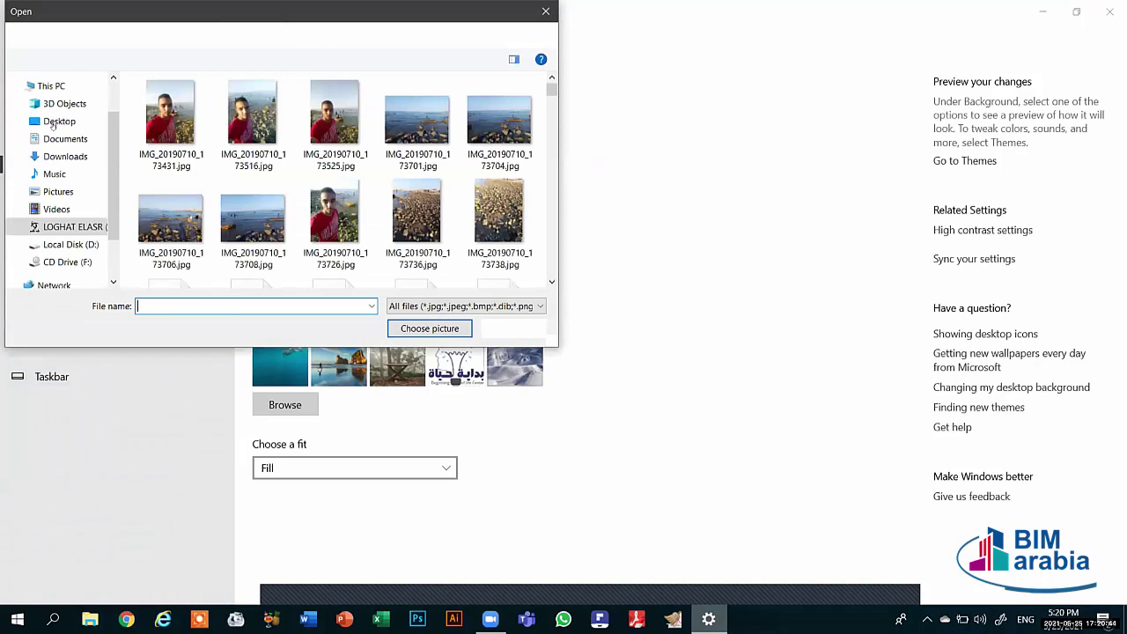
pyautogui.click(57, 121)
pyautogui.moveTo(105, 134); pyautogui.dragTo(99, 173)
pyautogui.scroll(-1, 62, 176)
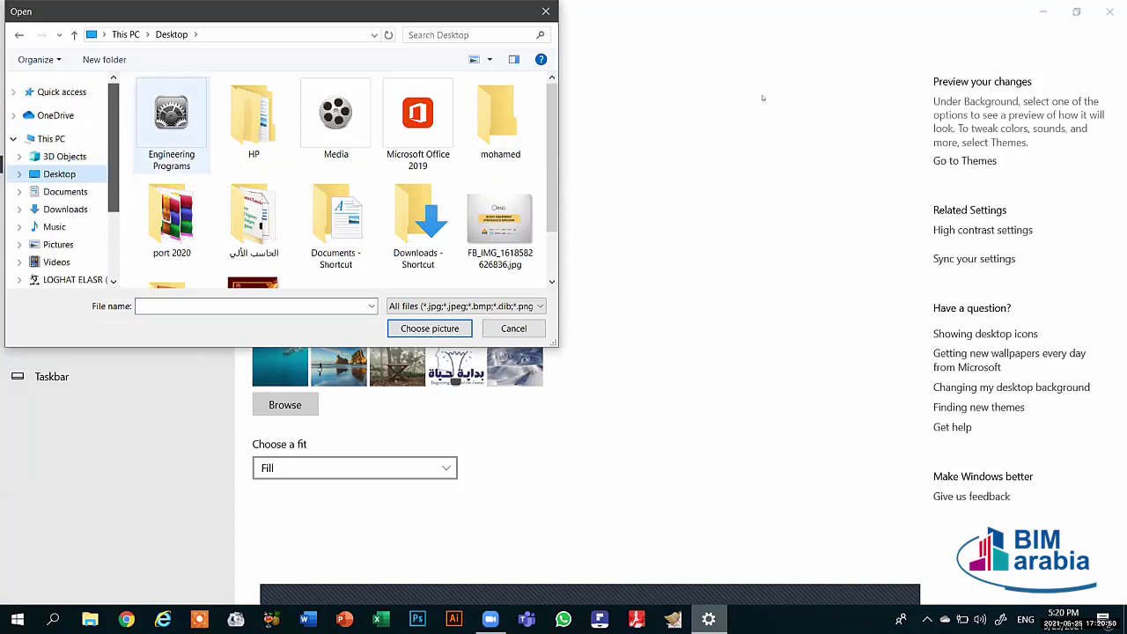
pyautogui.press('Escape')
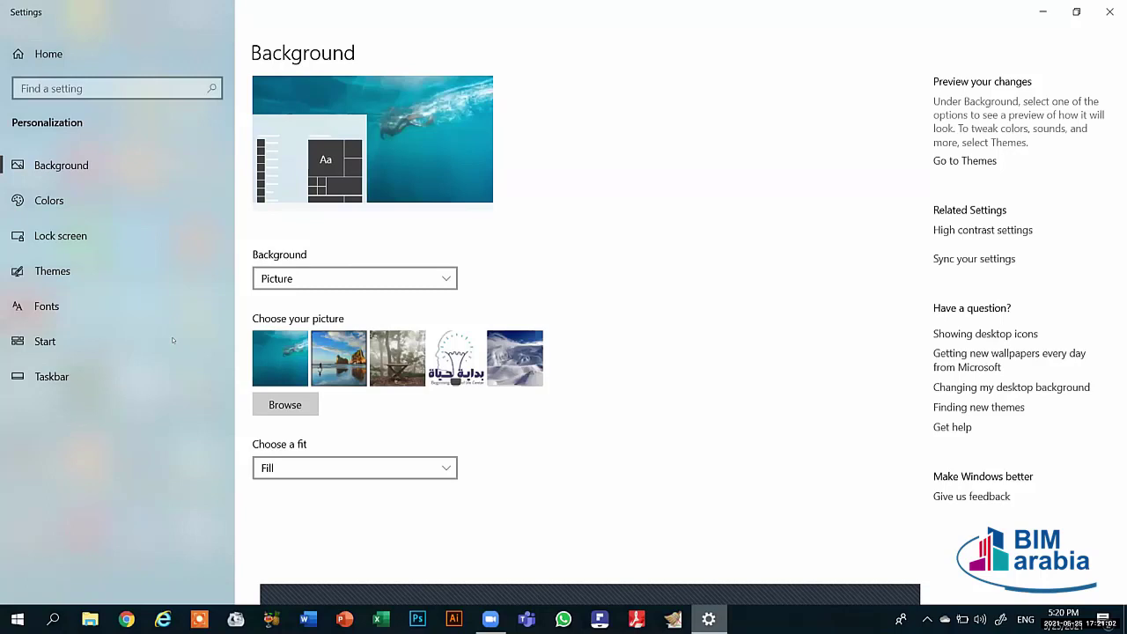
# Step: Use the beach rock picture as the background, view it on the desktop, and return to Settings
pyautogui.press('super+d')
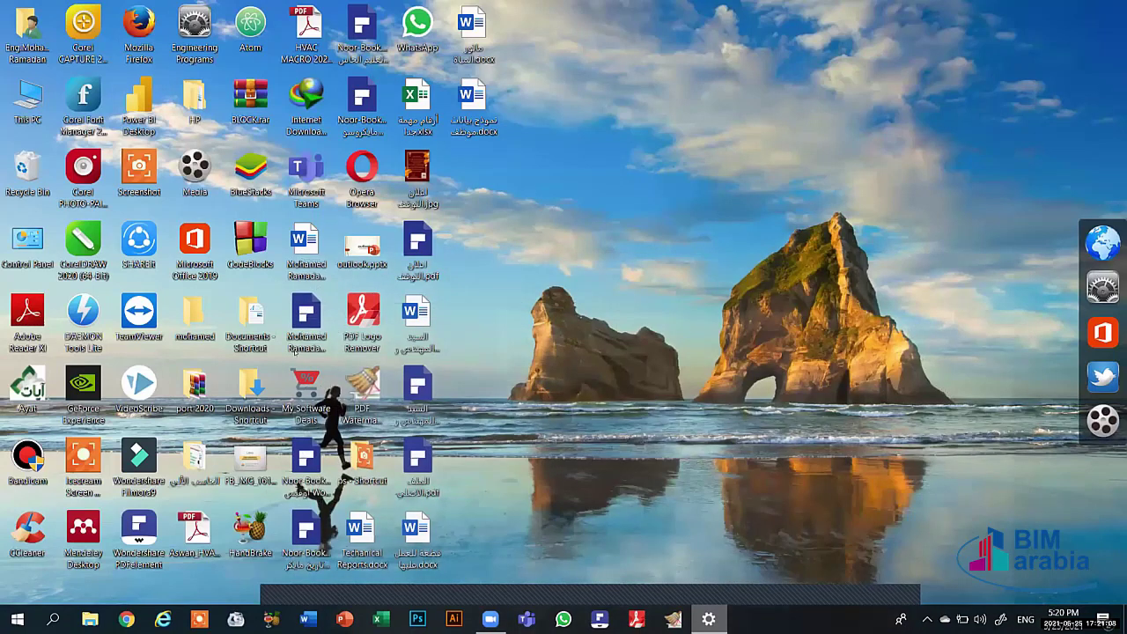
pyautogui.click(708, 619)
# Step: Try the gold and teal recent colors as the accent color, checking each in the Start menu
pyautogui.click(303, 353)
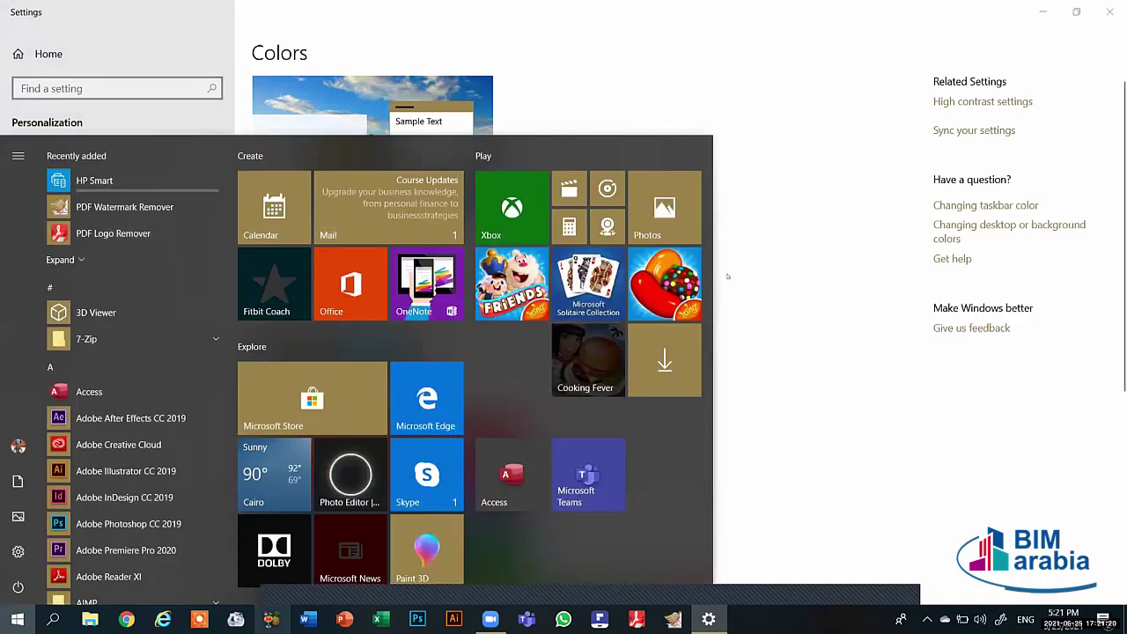
pyautogui.click(736, 270)
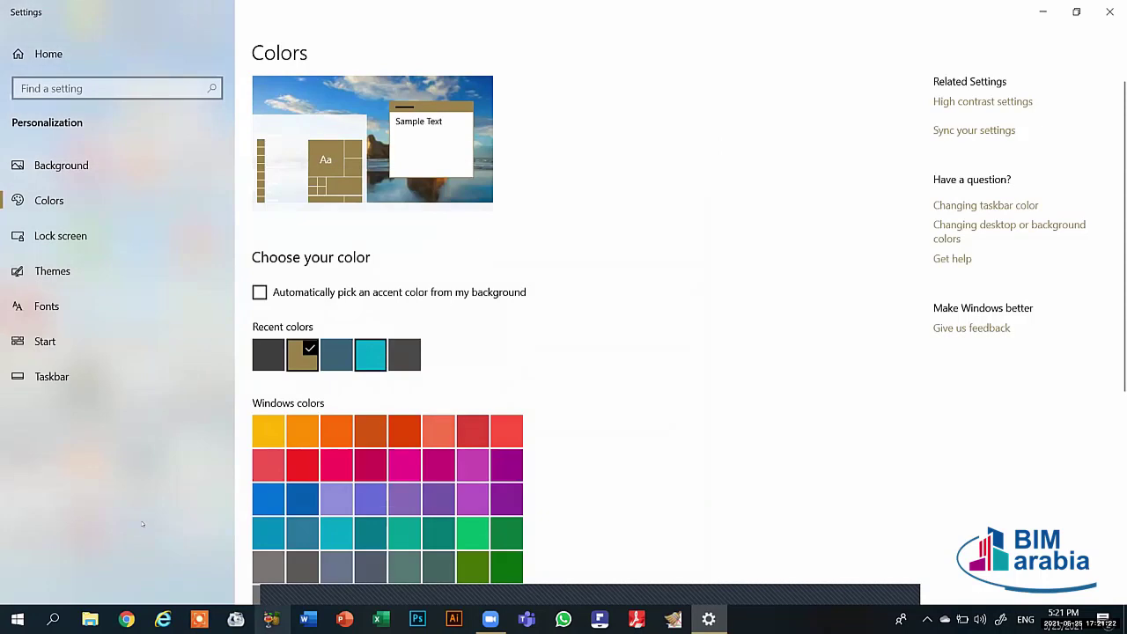
pyautogui.click(17, 619)
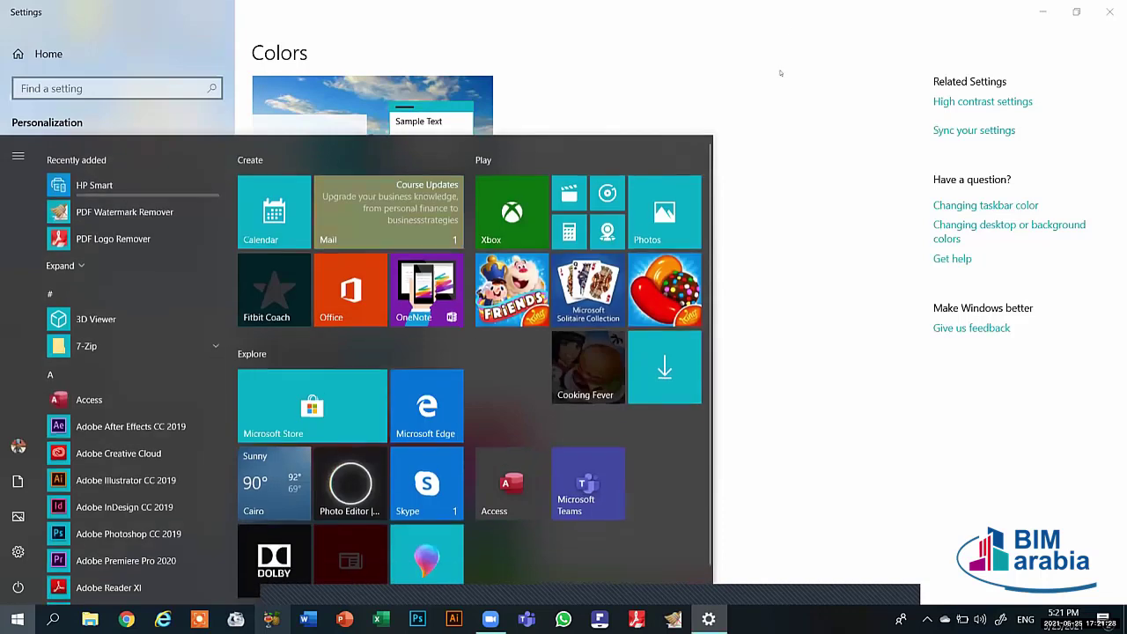
pyautogui.press('Escape')
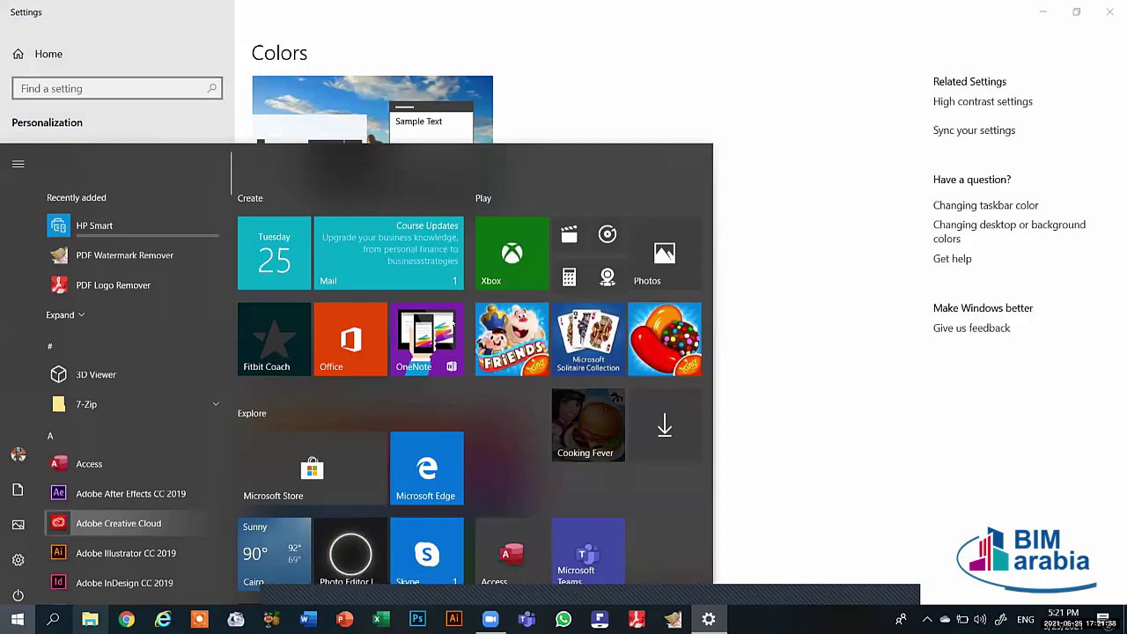
# Step: Try the red Windows color as the accent, check it in the Start menu, and restore the dark gray recent color
pyautogui.press('Escape')
pyautogui.scroll(-5, 463, 156)
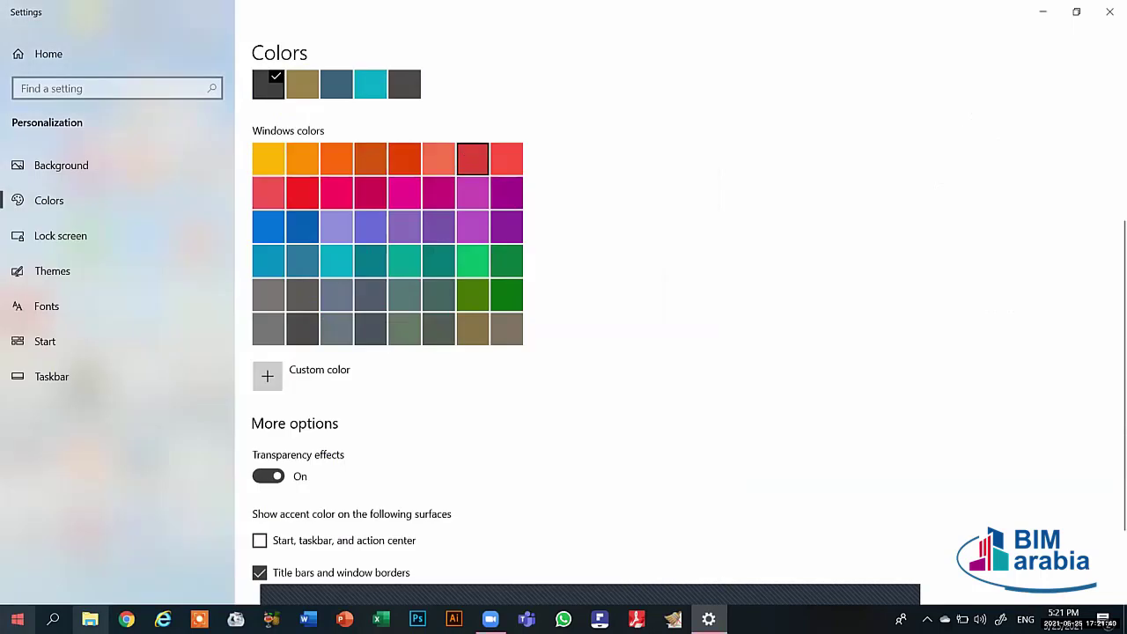
pyautogui.click(16, 619)
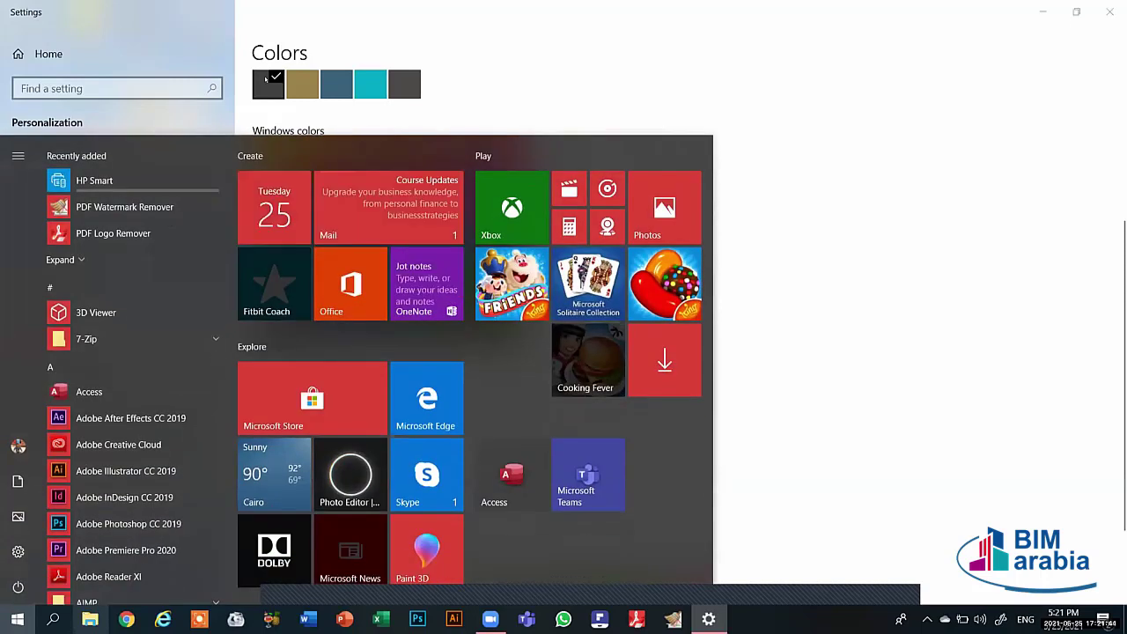
pyautogui.click(247, 88)
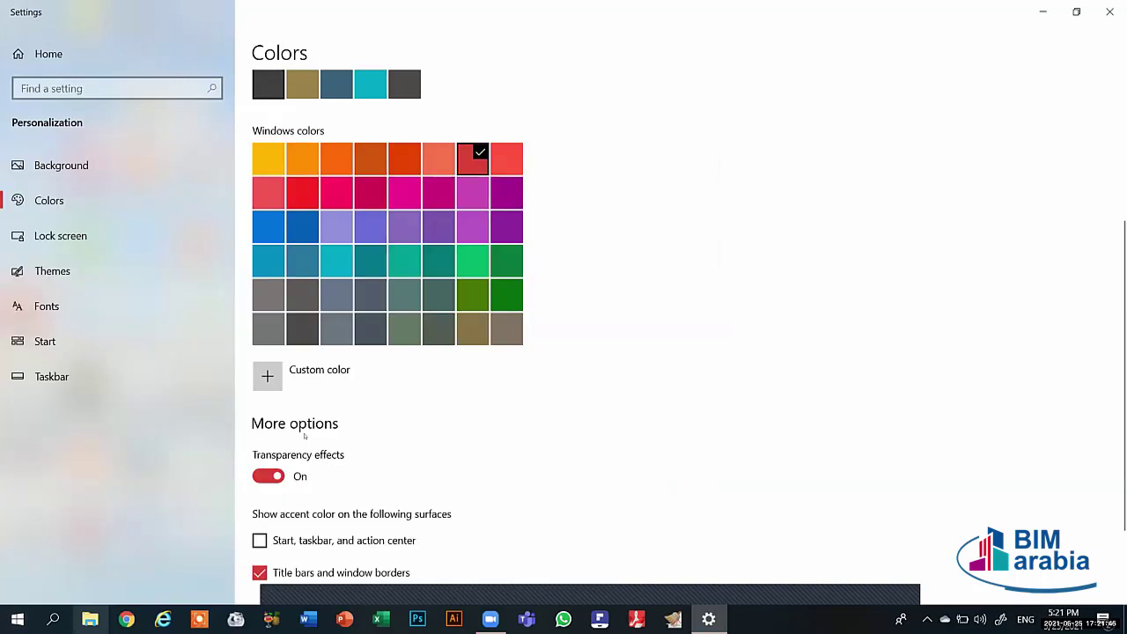
pyautogui.scroll(3, 360, 463)
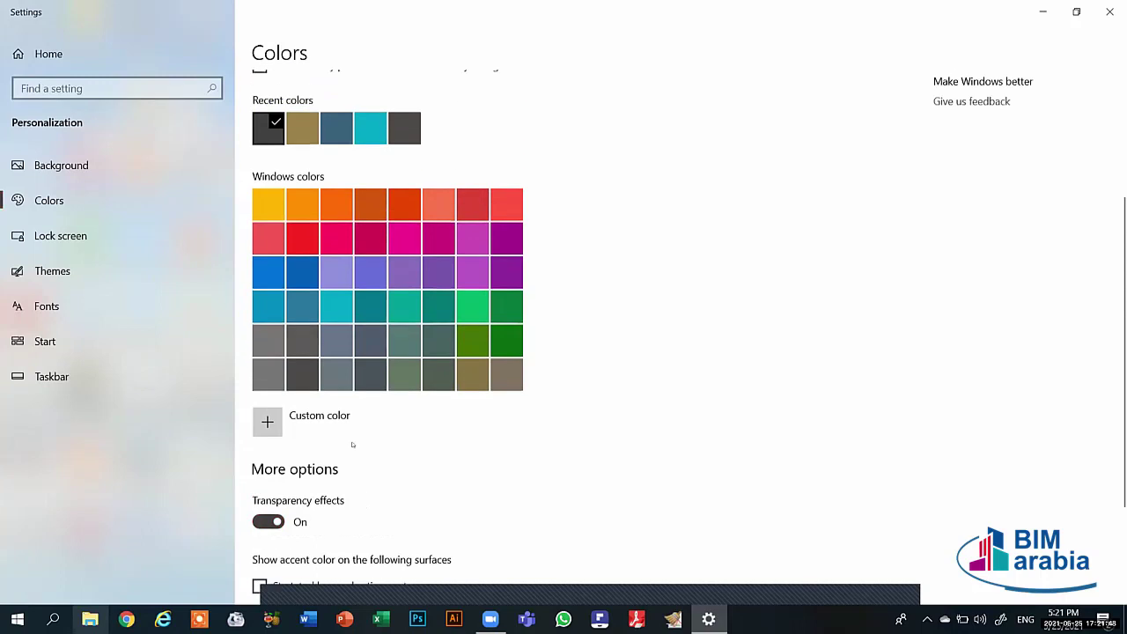
pyautogui.scroll(-5, 405, 372)
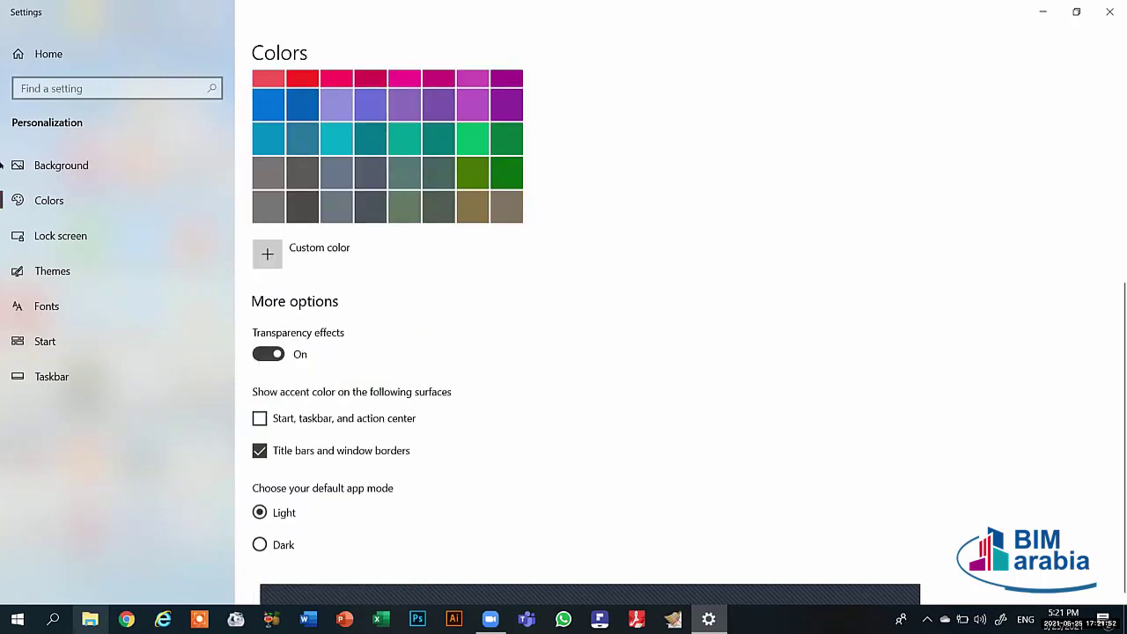
# Step: Go to the Lock screen personalization page and open the screen saver settings
pyautogui.click(41, 237)
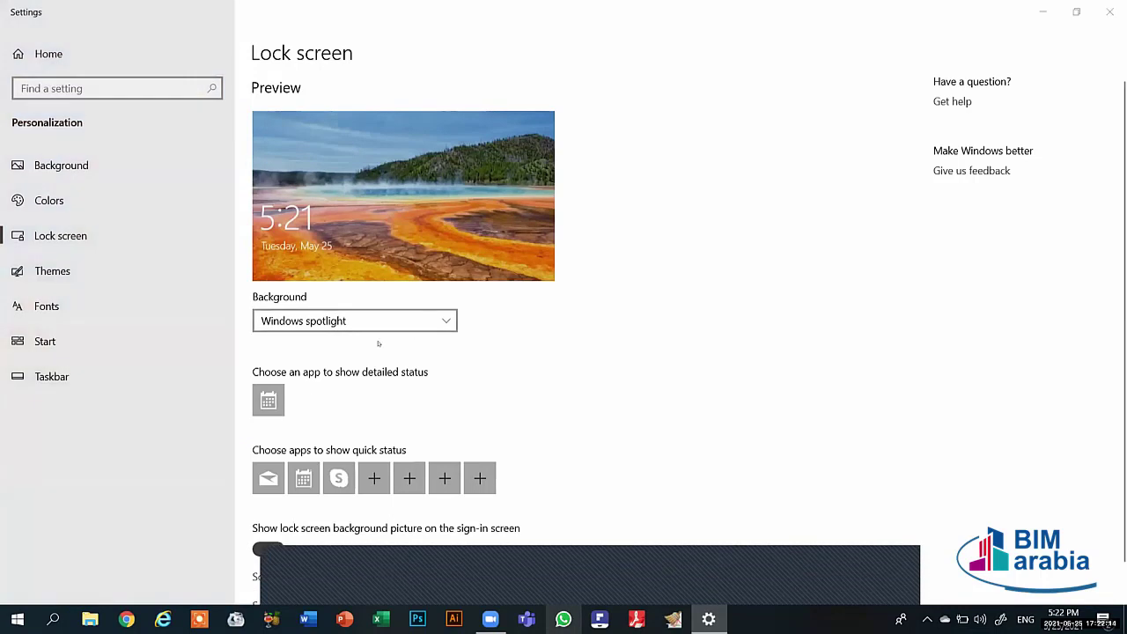
pyautogui.scroll(-1, 305, 343)
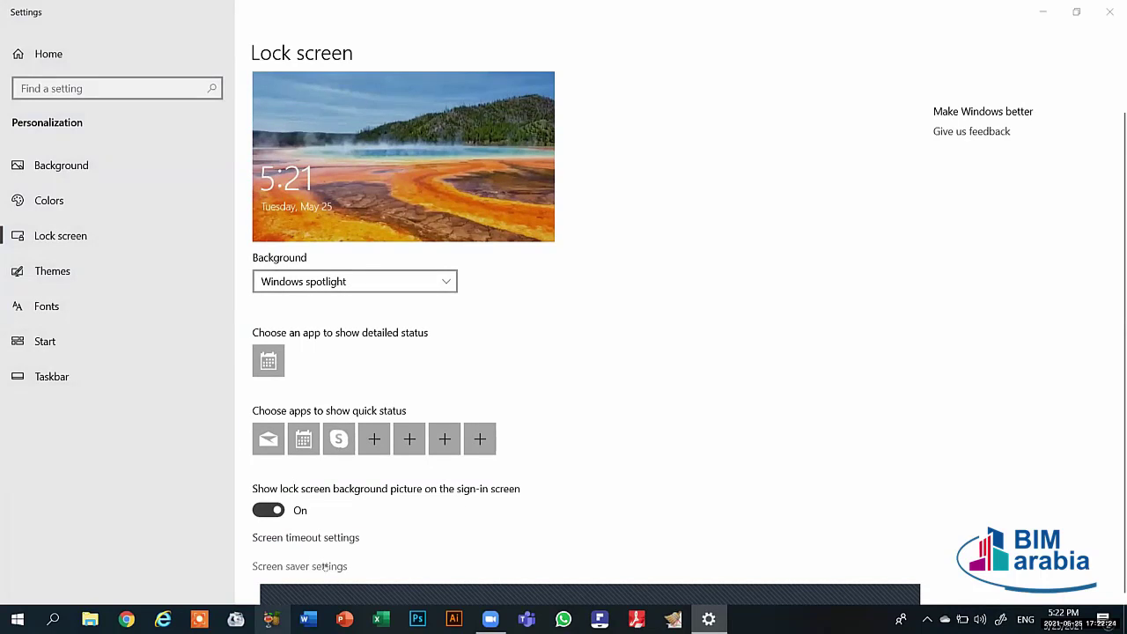
pyautogui.click(326, 566)
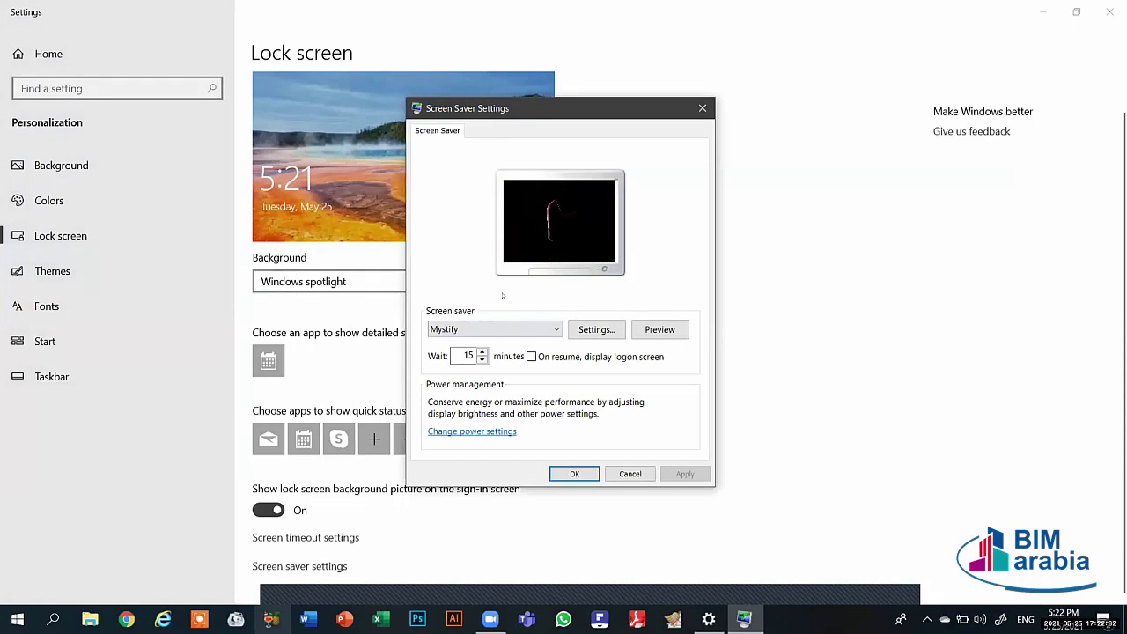
# Step: Try the Bubbles screen saver in the preview, and switch back to Mystify
pyautogui.click(451, 330)
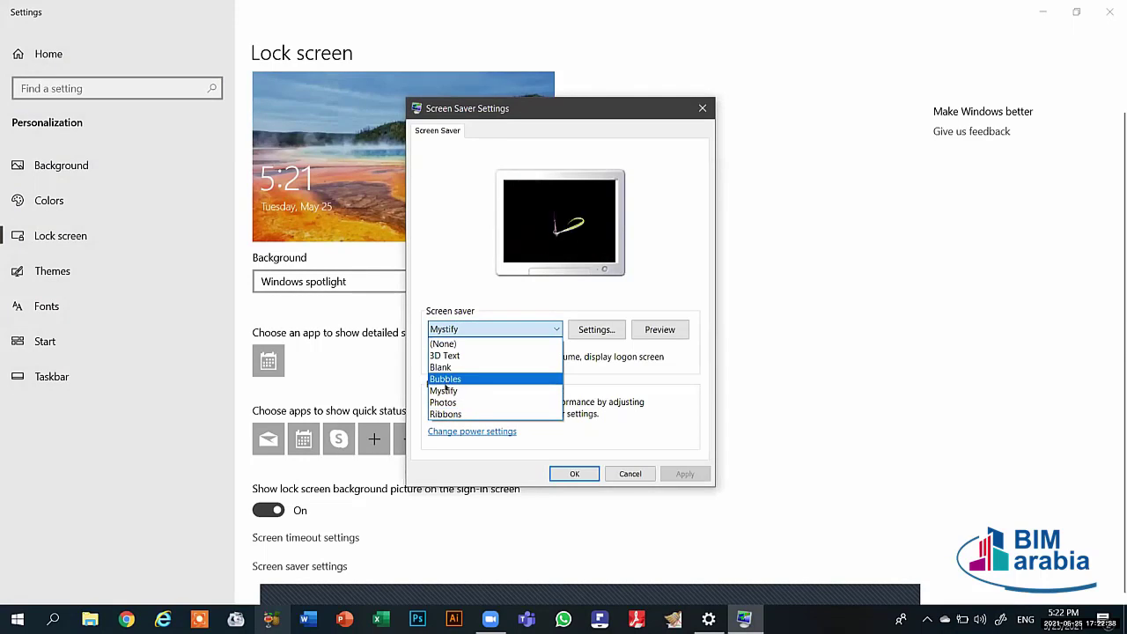
pyautogui.click(493, 329)
pyautogui.click(493, 328)
pyautogui.click(446, 379)
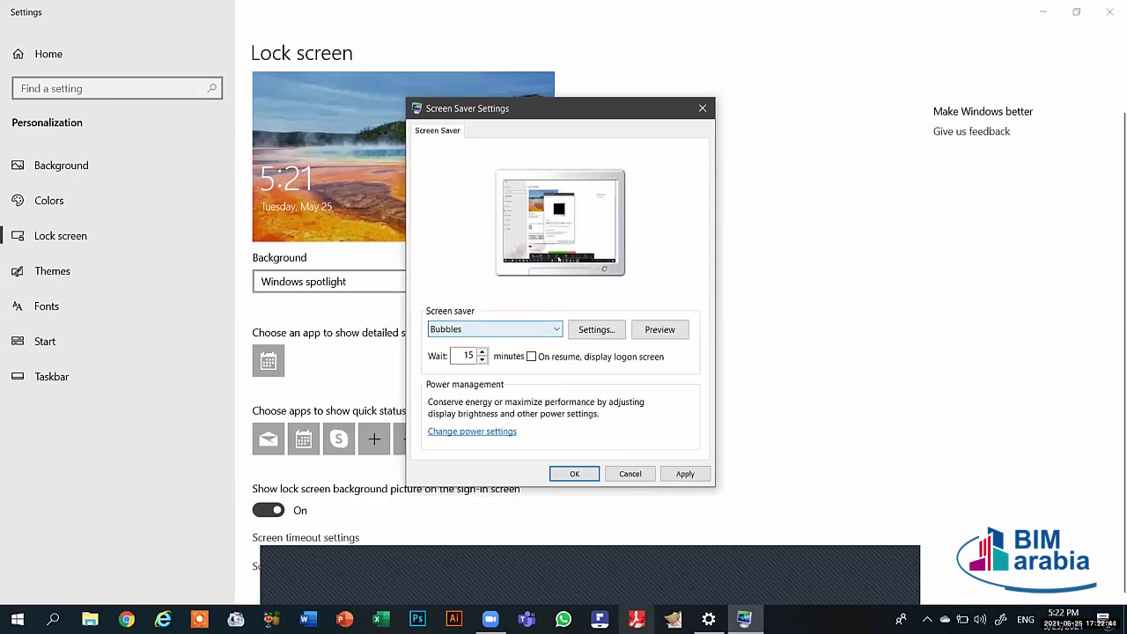
pyautogui.click(480, 329)
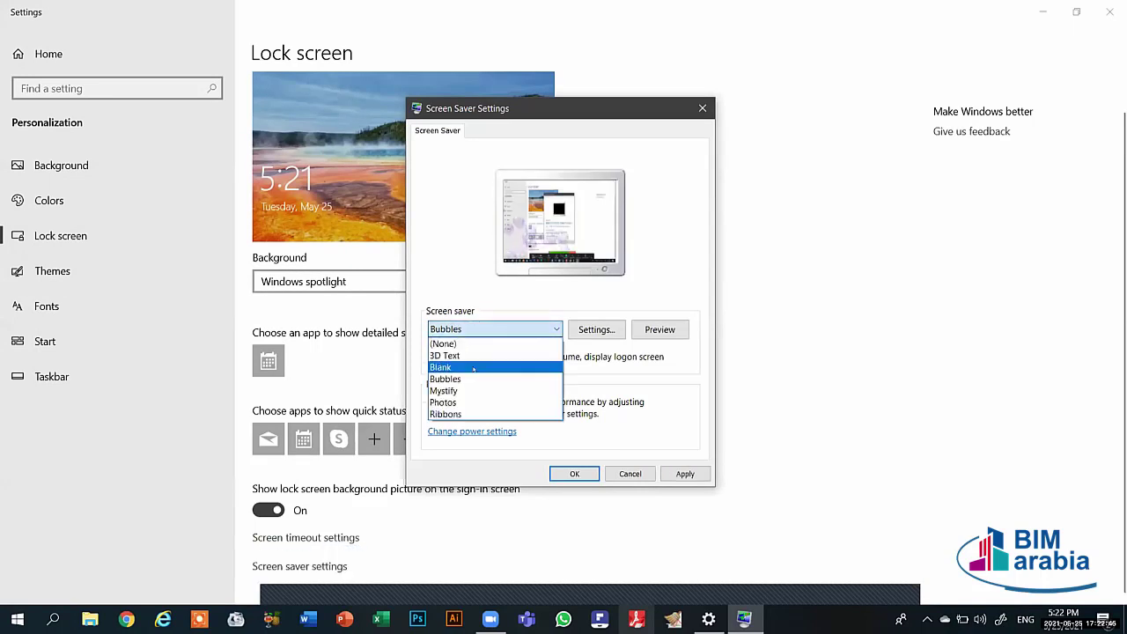
pyautogui.click(443, 390)
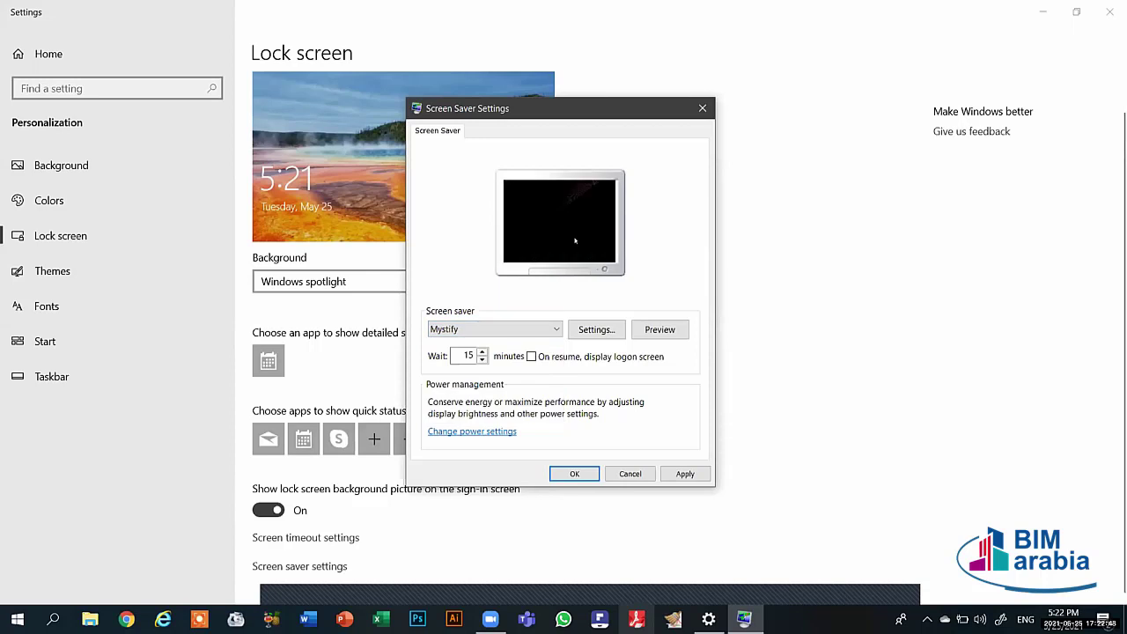
# Step: Select the 3D Text screen saver and open its settings
pyautogui.click(480, 333)
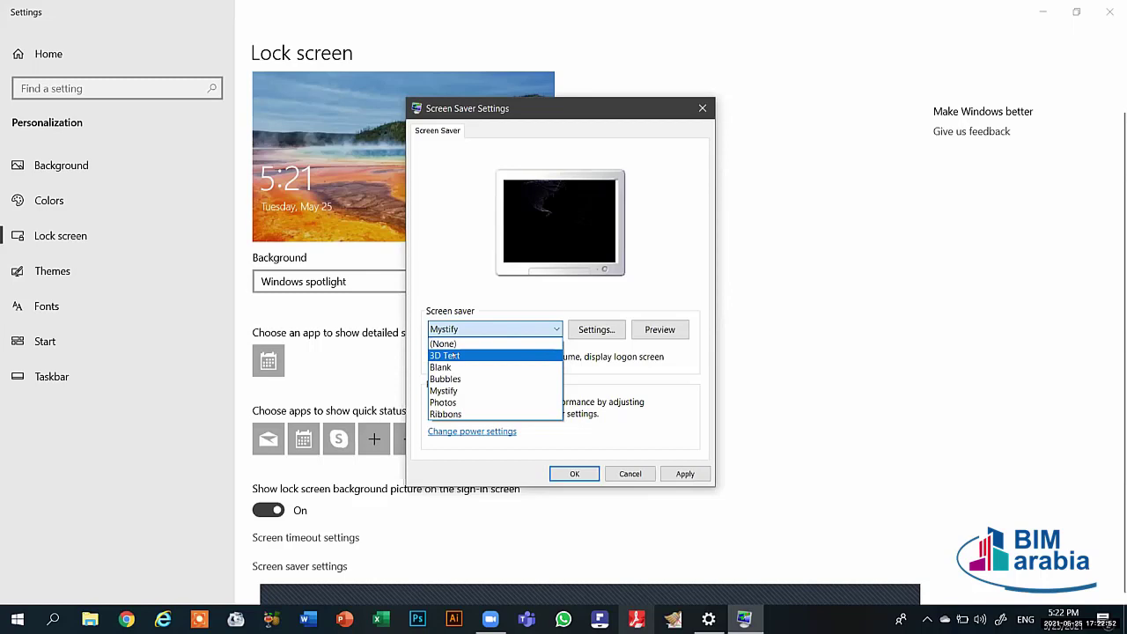
pyautogui.click(453, 354)
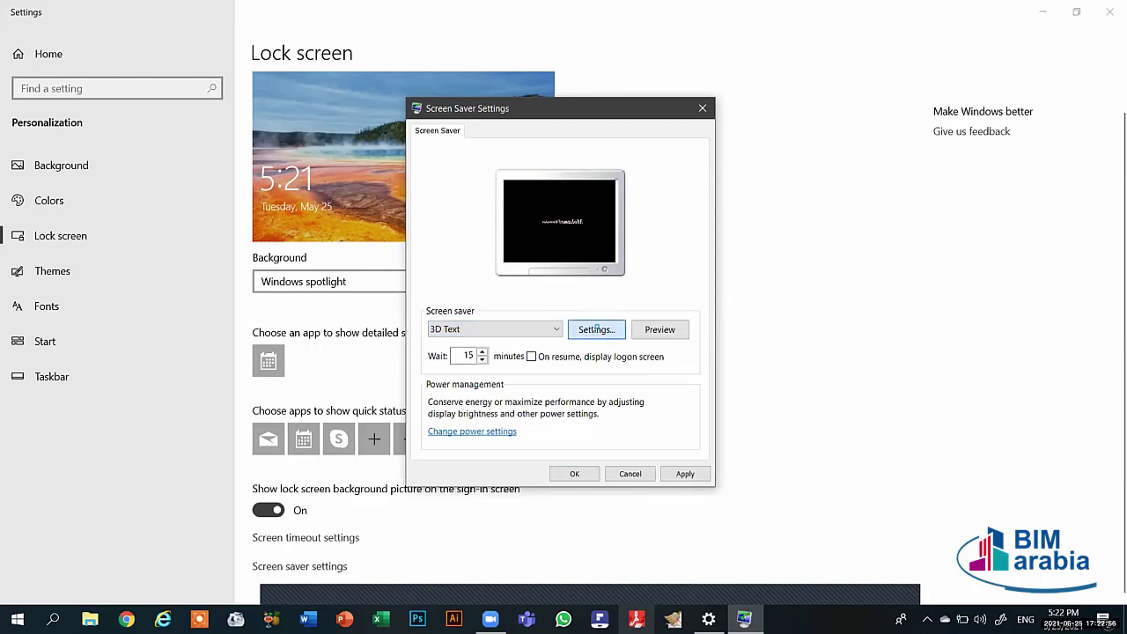
pyautogui.click(592, 332)
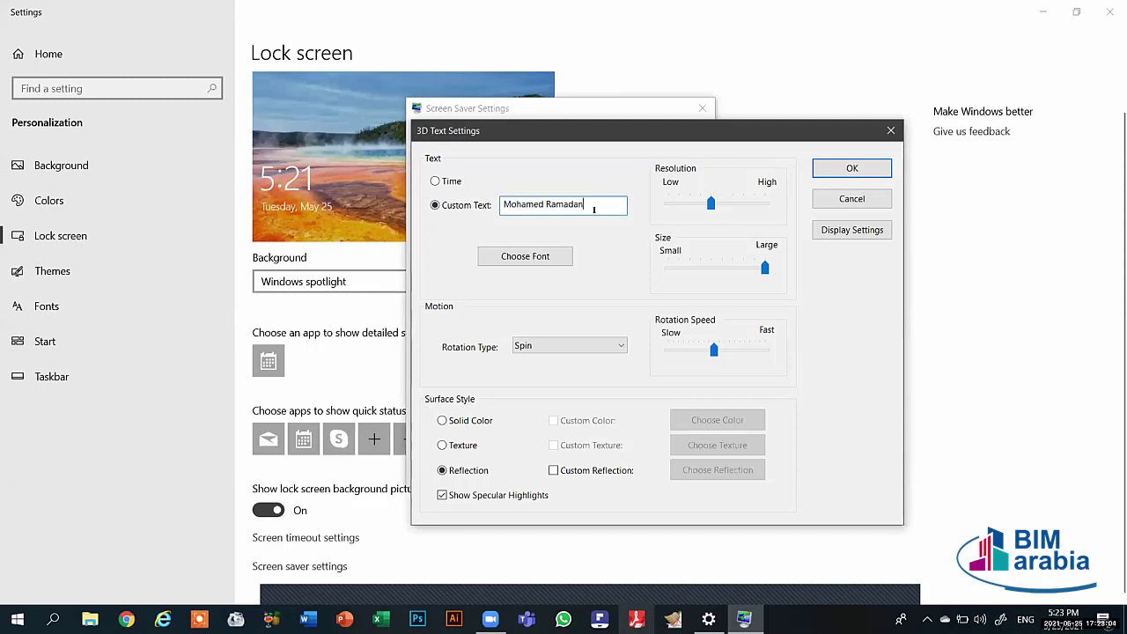
# Step: Try the Wobble rotation type for the 3D text
pyautogui.click(519, 345)
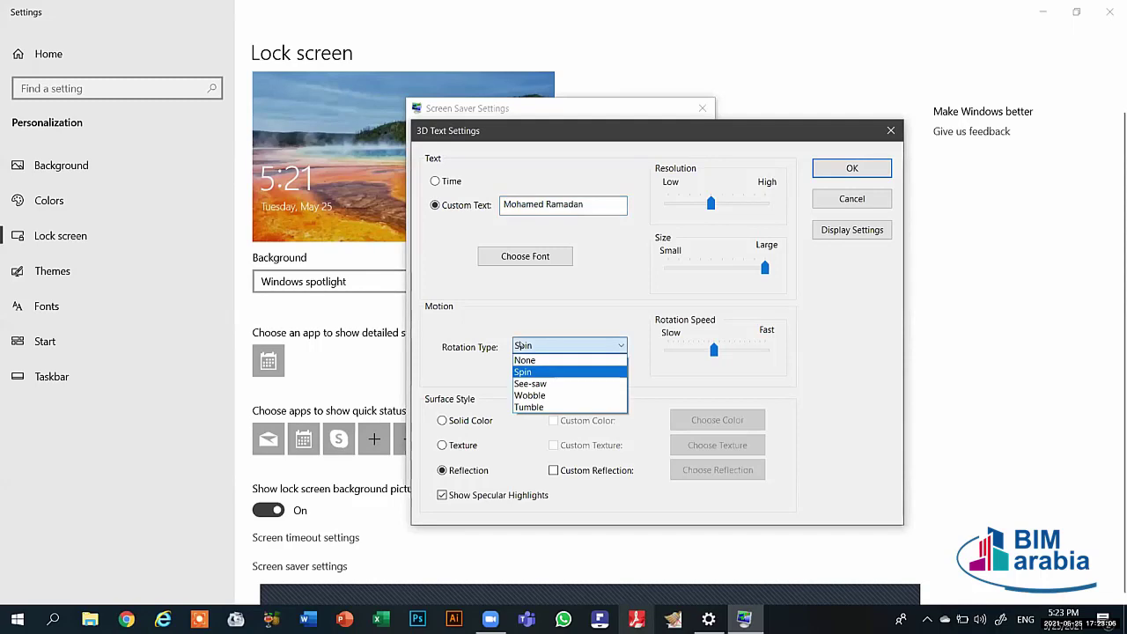
pyautogui.click(517, 351)
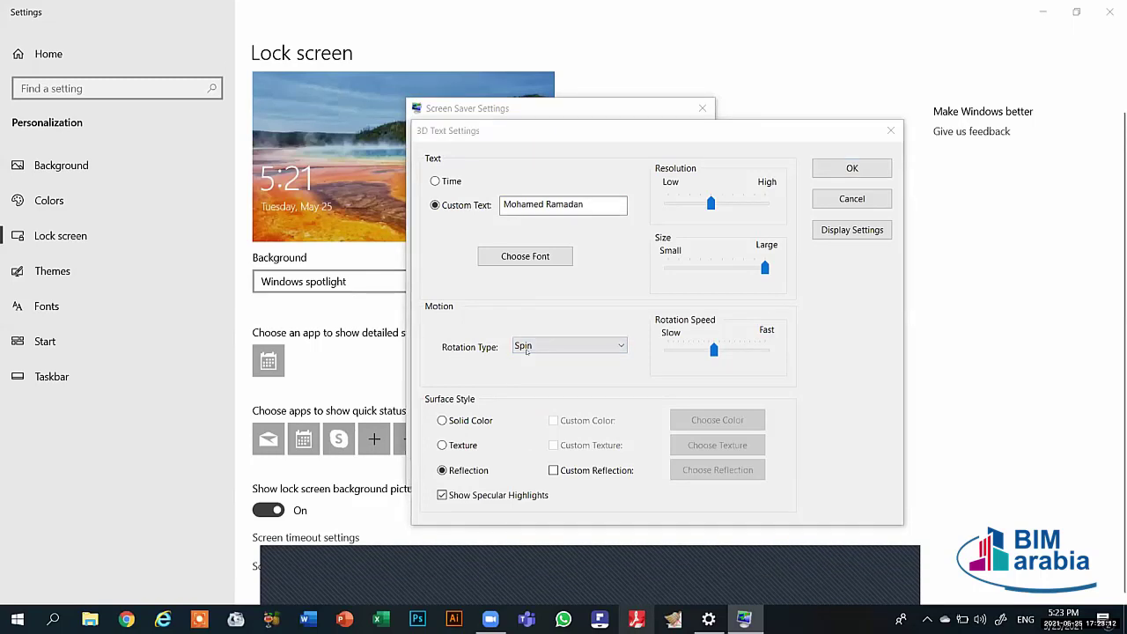
pyautogui.click(568, 346)
pyautogui.click(538, 395)
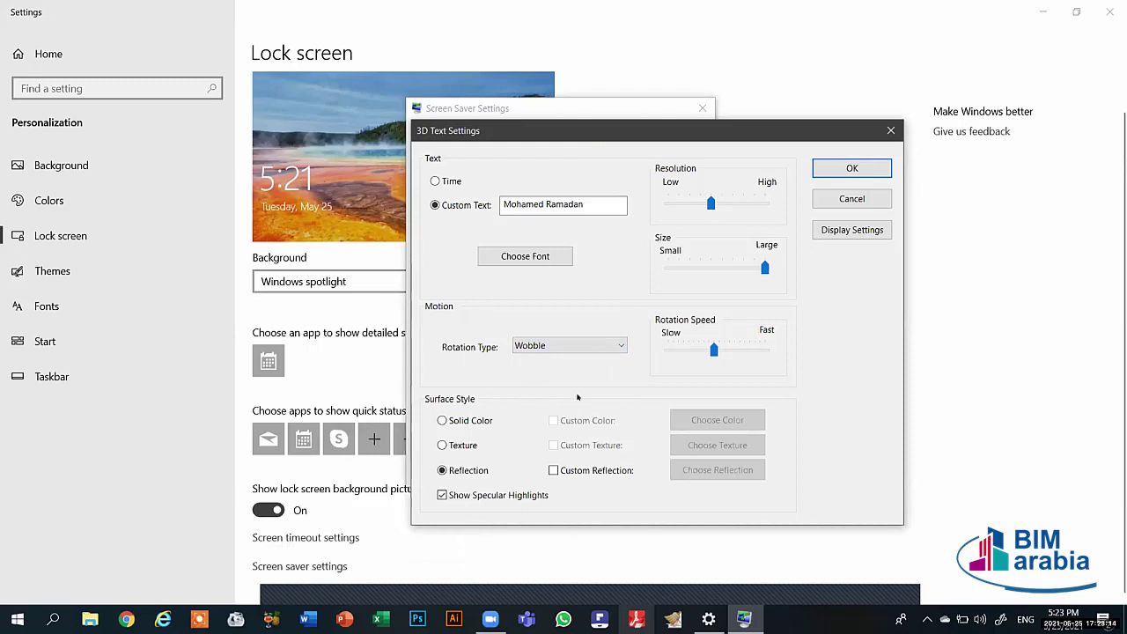
# Step: Try the Solid Color, Texture and Reflection surface styles with Custom Reflection enabled, and cancel the 3D text settings
pyautogui.click(442, 420)
pyautogui.click(456, 446)
pyautogui.click(471, 468)
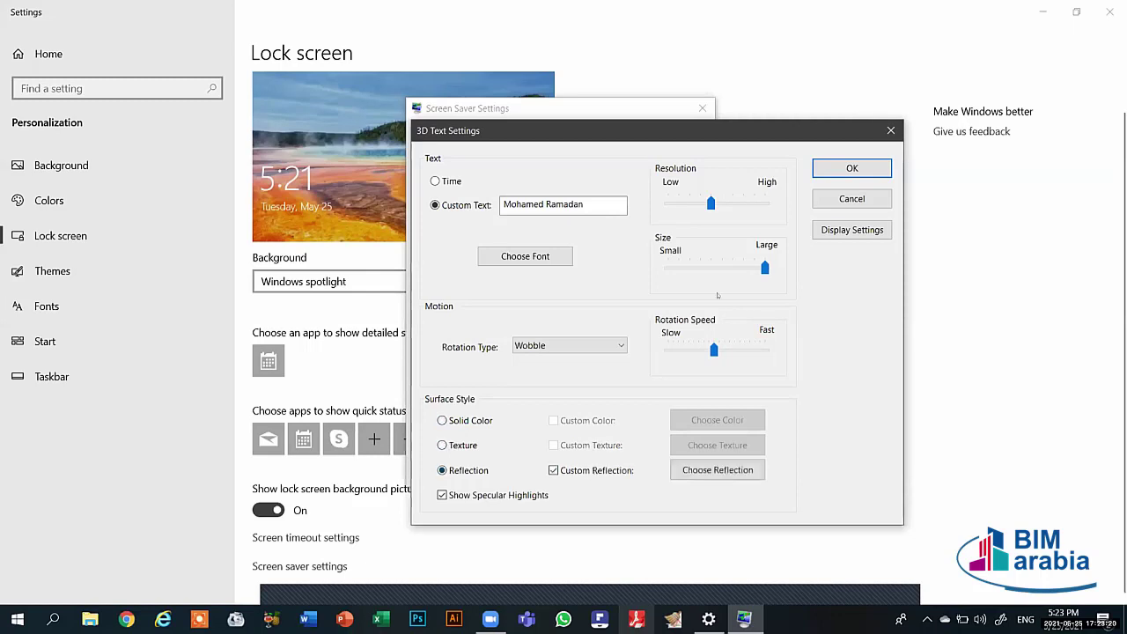
pyautogui.click(850, 198)
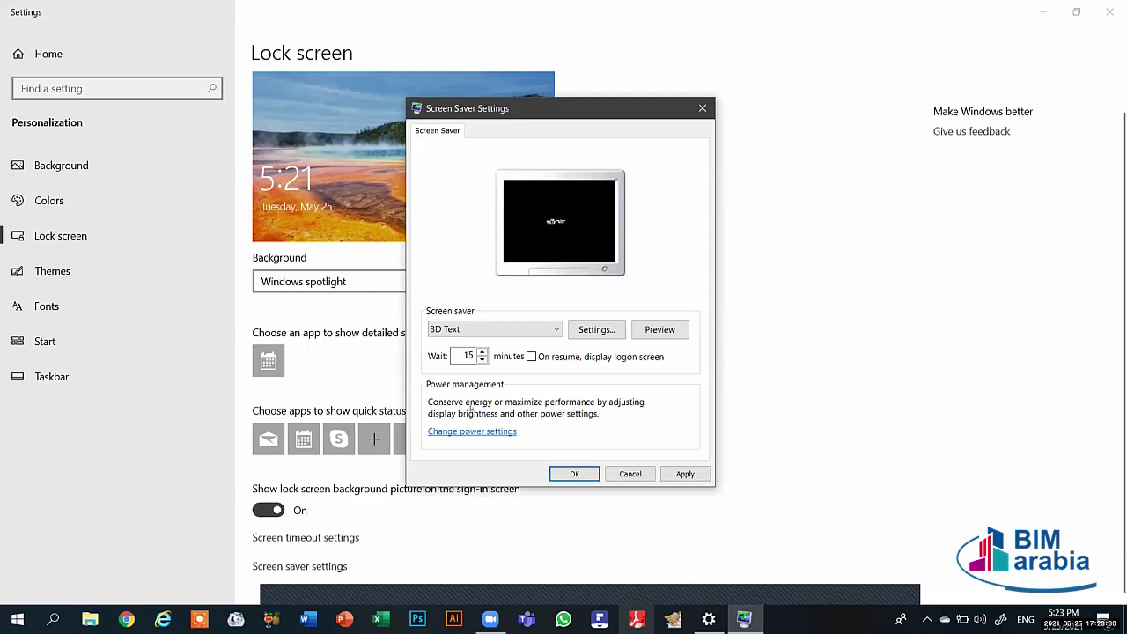
# Step: Set the 3D Text screen saver's wait time to 1 minute, apply it and close the screen saver settings
pyautogui.click(481, 352)
pyautogui.click(482, 359)
pyautogui.write('1')
pyautogui.click(696, 473)
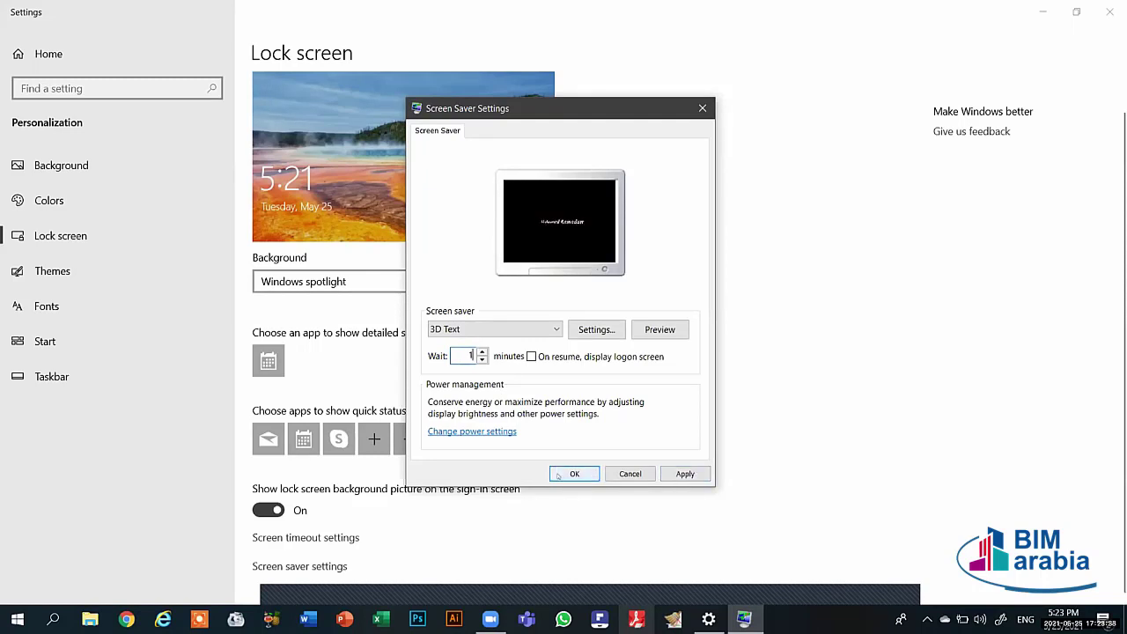
pyautogui.click(685, 476)
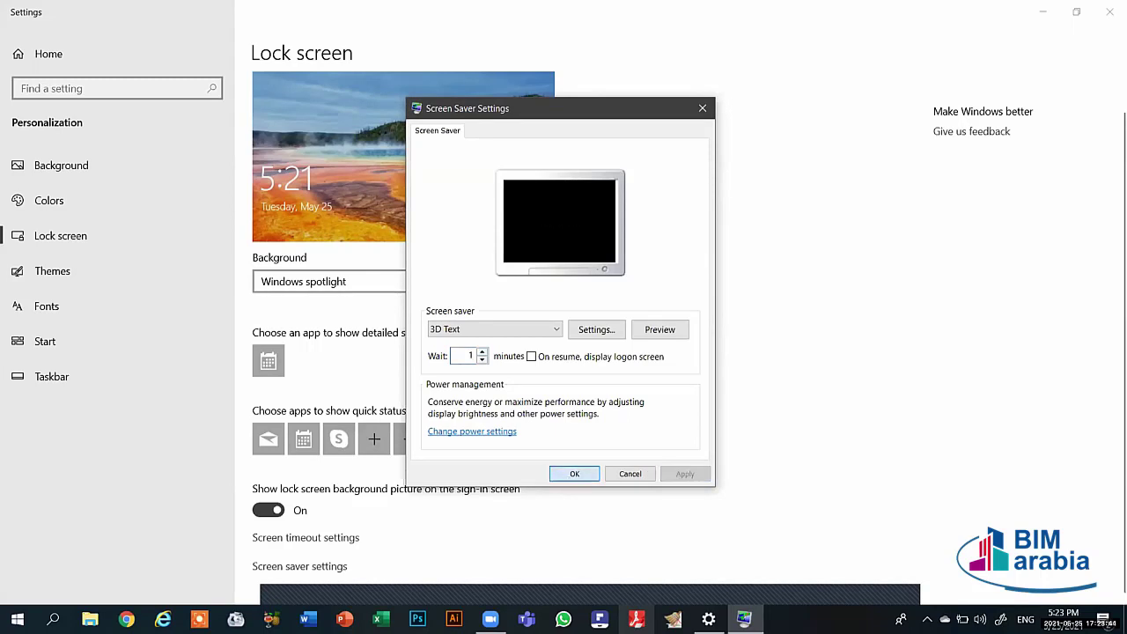
pyautogui.click(568, 474)
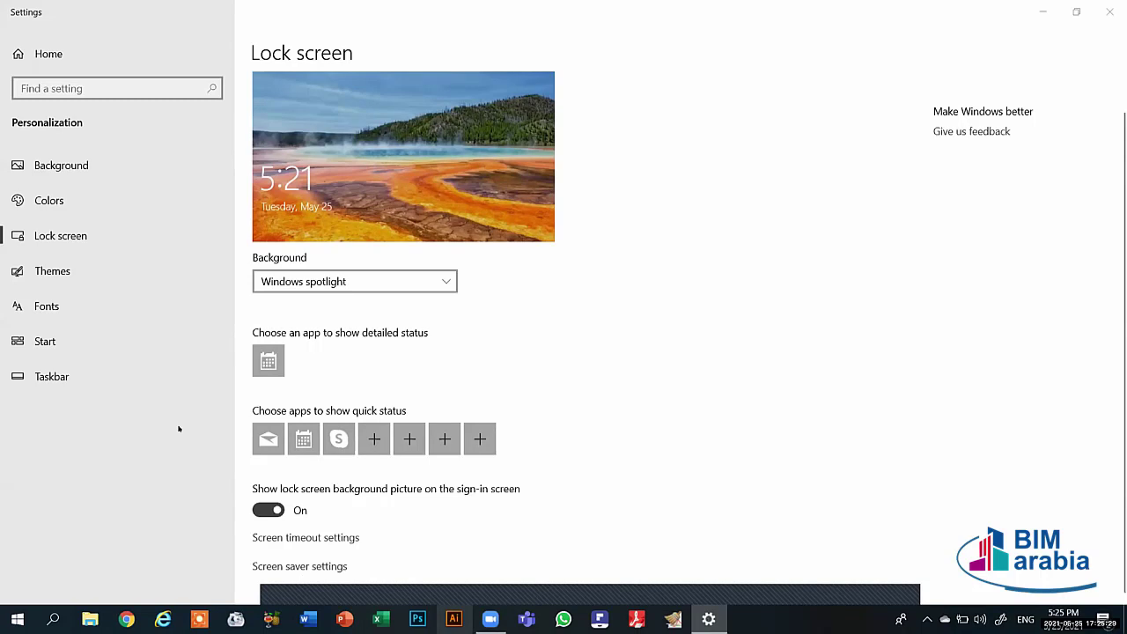
# Step: Reopen the screen saver settings, select Mystify with a 15-minute wait, and apply the change
pyautogui.click(255, 565)
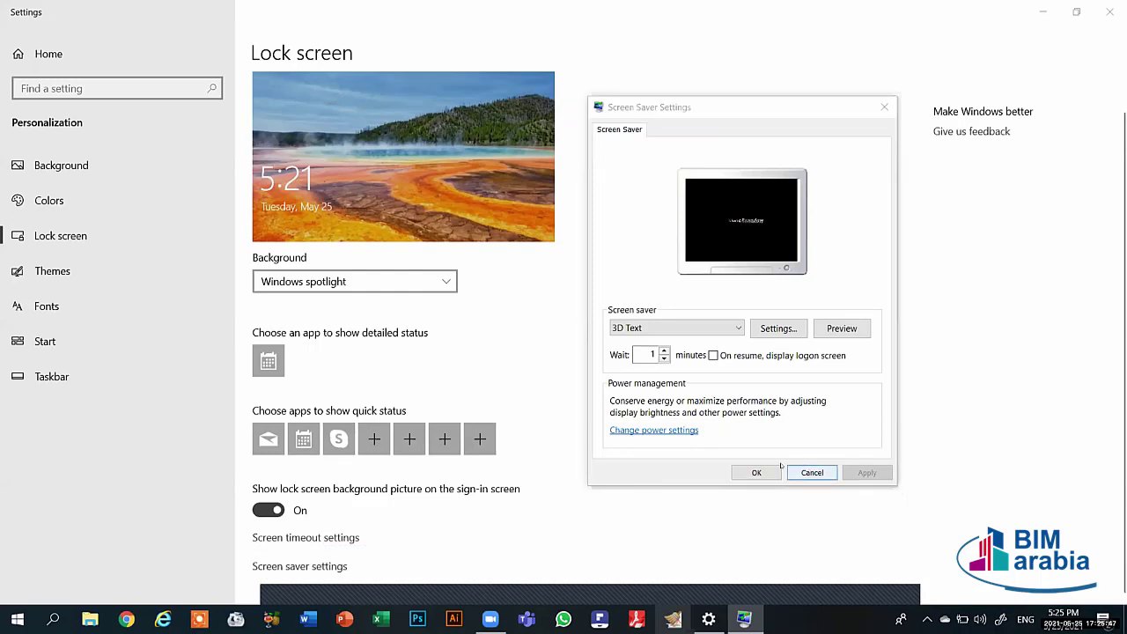
pyautogui.click(678, 329)
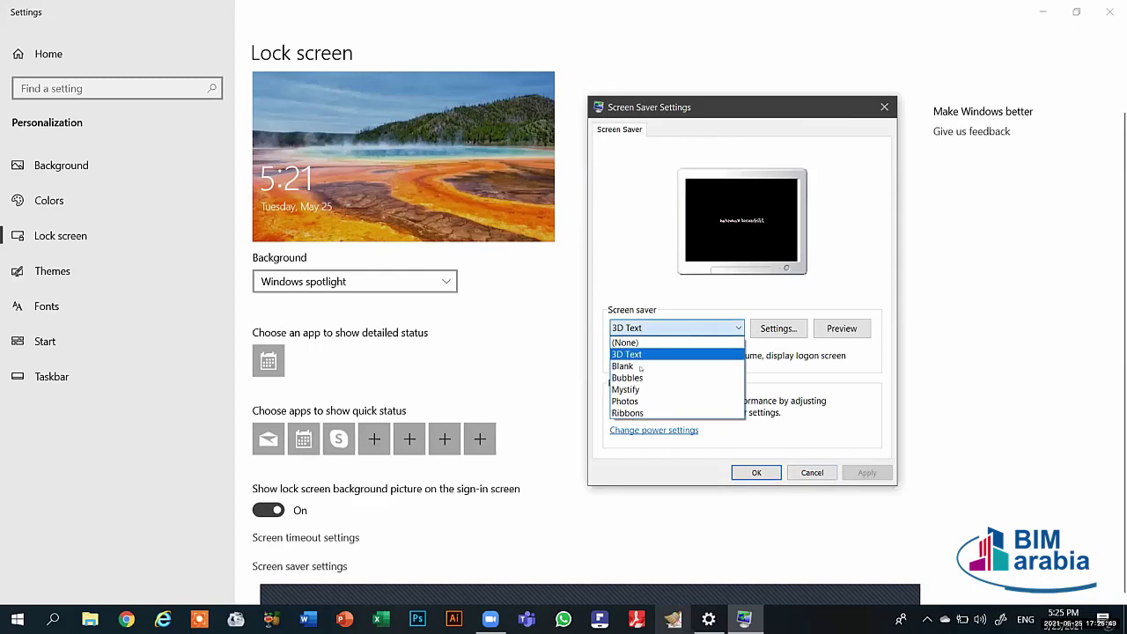
pyautogui.click(638, 389)
pyautogui.press('Tab')
pyautogui.write('15')
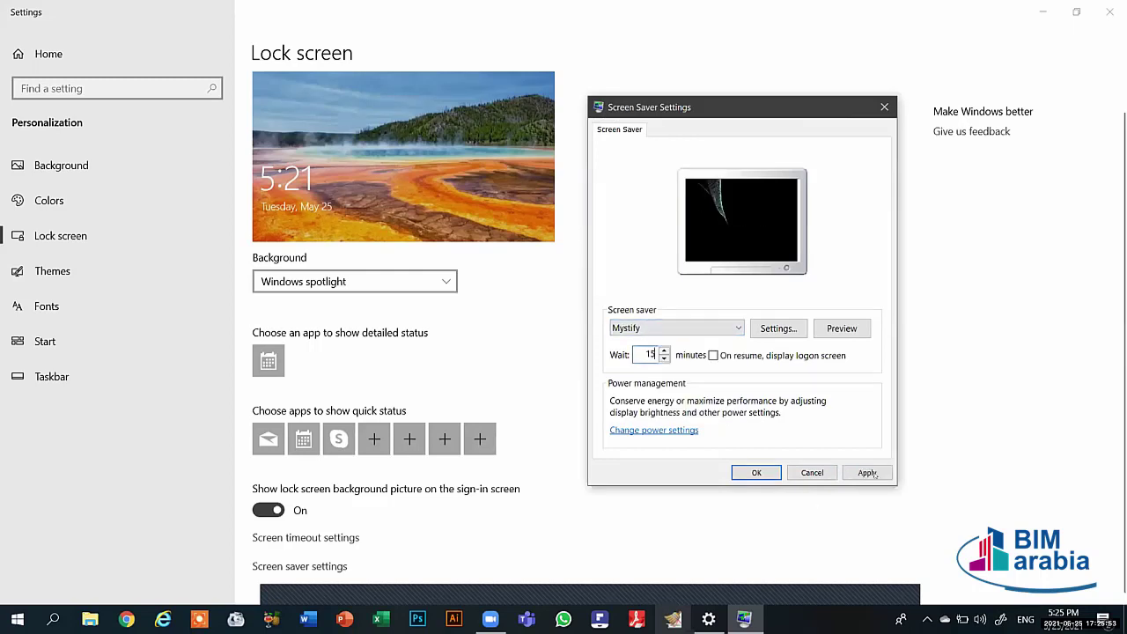
pyautogui.click(868, 473)
pyautogui.click(755, 472)
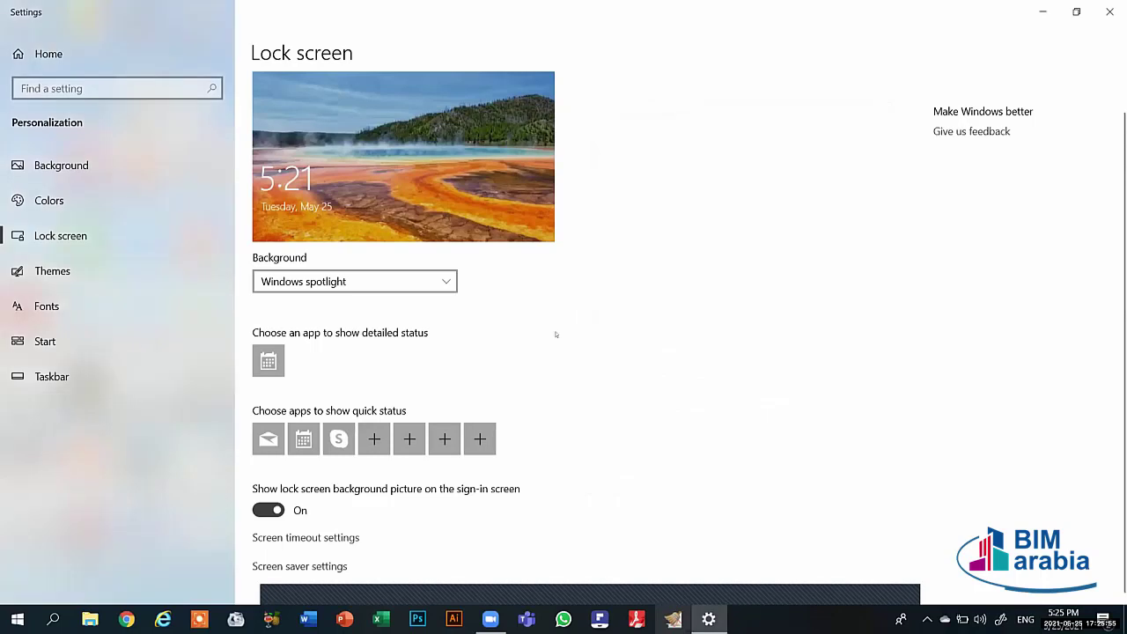
# Step: Go to the Taskbar personalization settings, turn off Lock the taskbar, and move the taskbar to the right edge of the screen
pyautogui.click(53, 376)
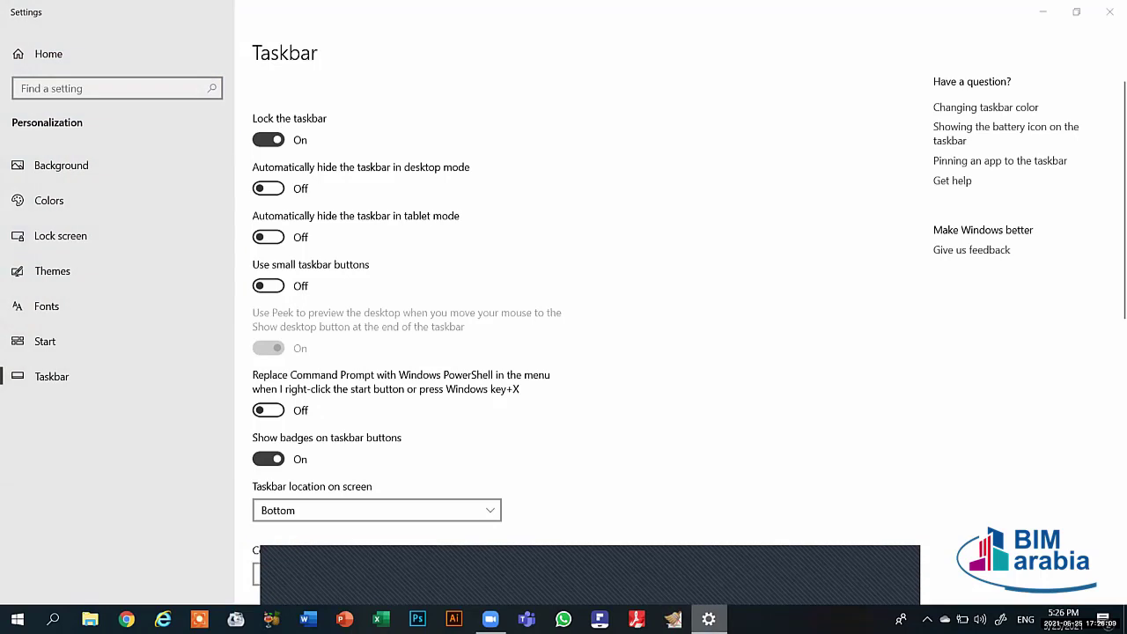
pyautogui.click(268, 140)
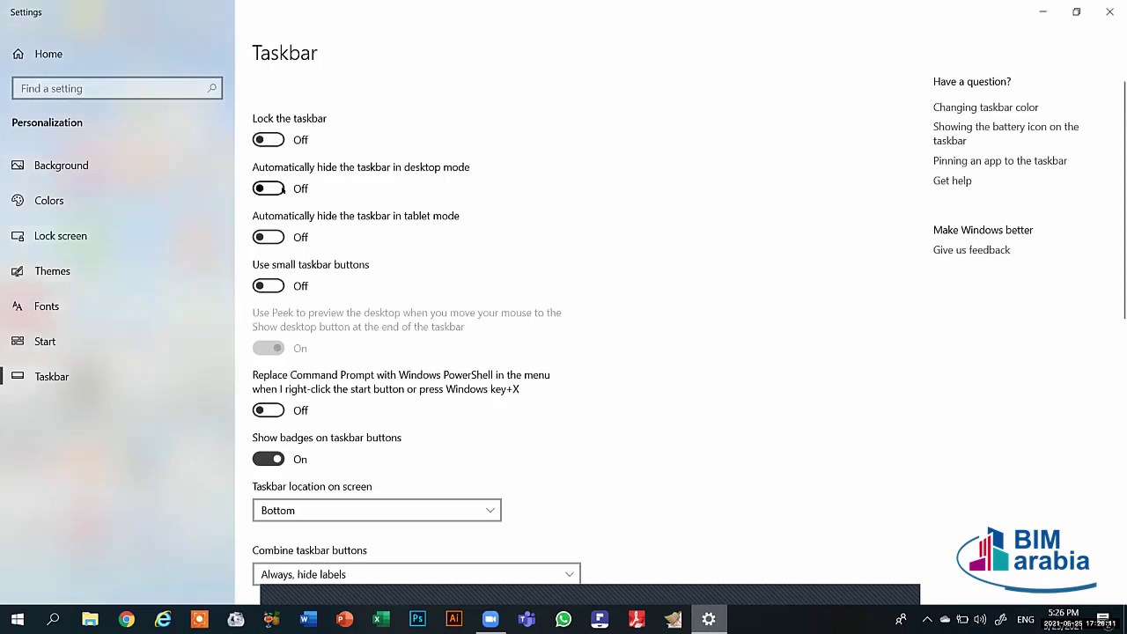
pyautogui.click(837, 618)
pyautogui.moveTo(837, 617); pyautogui.dragTo(1092, 493)
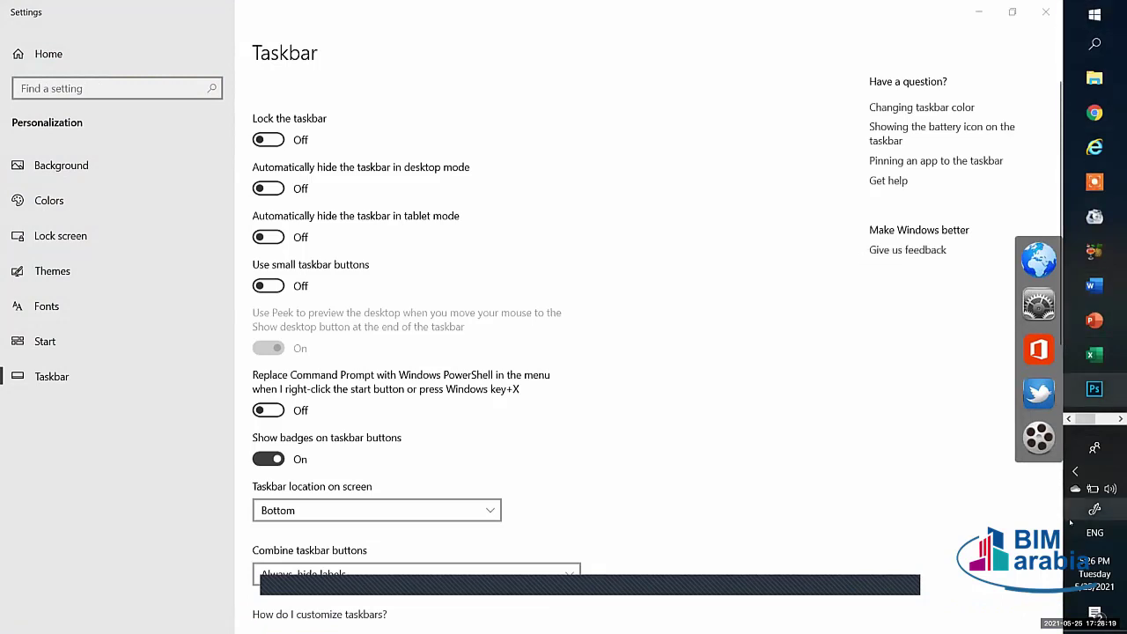
# Step: Move the taskbar back to the bottom edge of the screen and turn Lock the taskbar on again
pyautogui.moveTo(709, 32); pyautogui.dragTo(763, 14)
pyautogui.moveTo(2, 229); pyautogui.dragTo(3, 231)
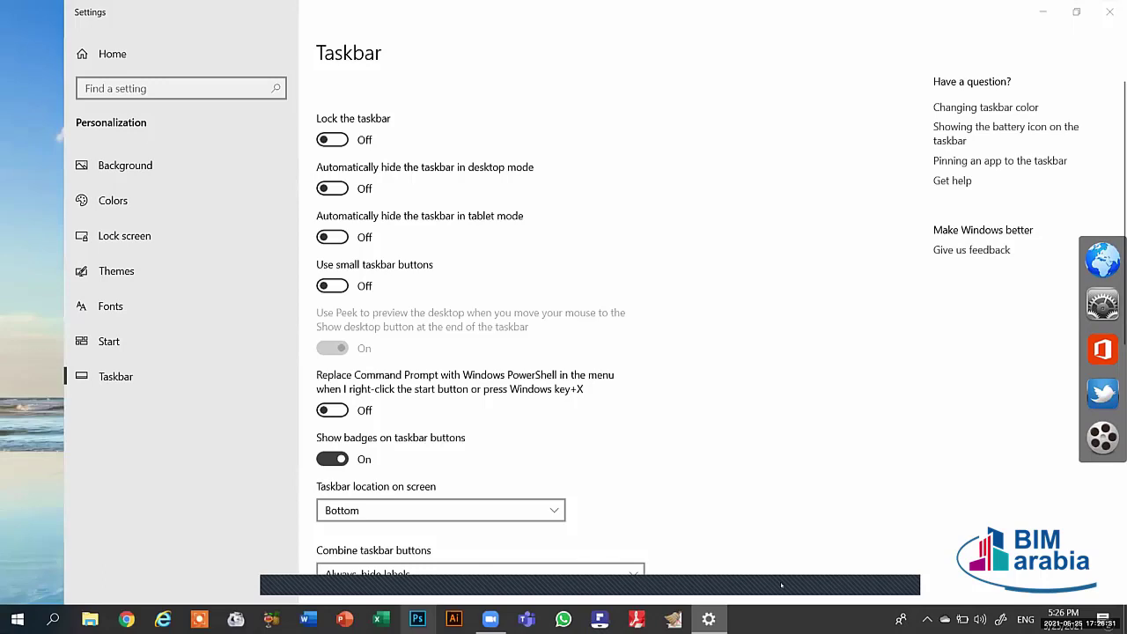
pyautogui.click(266, 139)
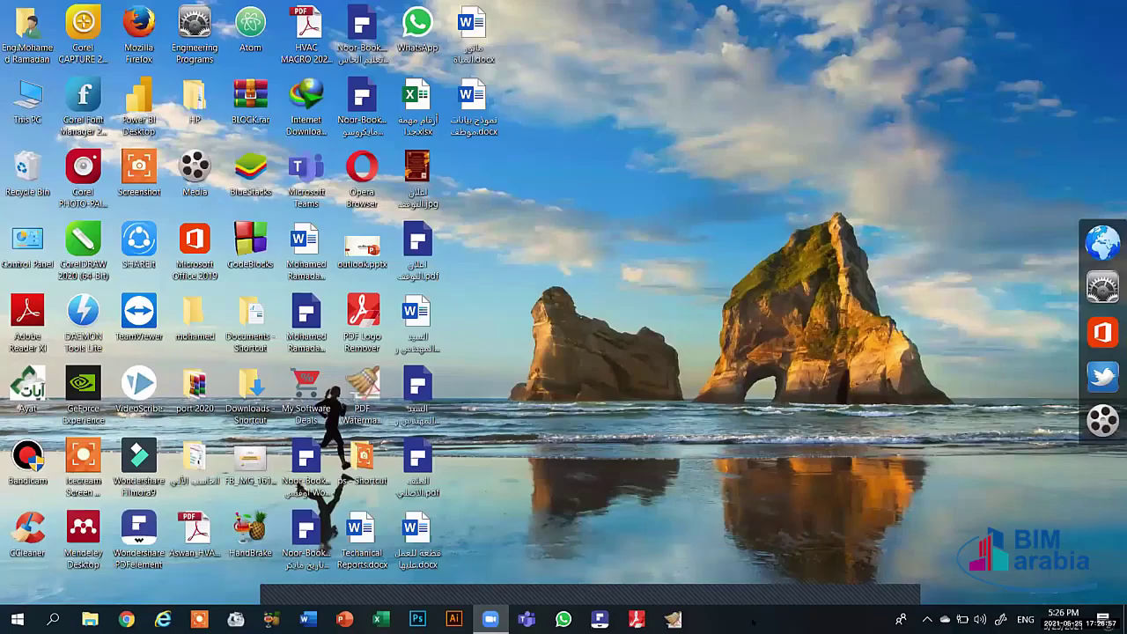
# Step: Toggle Lock the taskbar from the taskbar's own options and try moving the taskbar to the right edge of the screen
pyautogui.rightClick(753, 615)
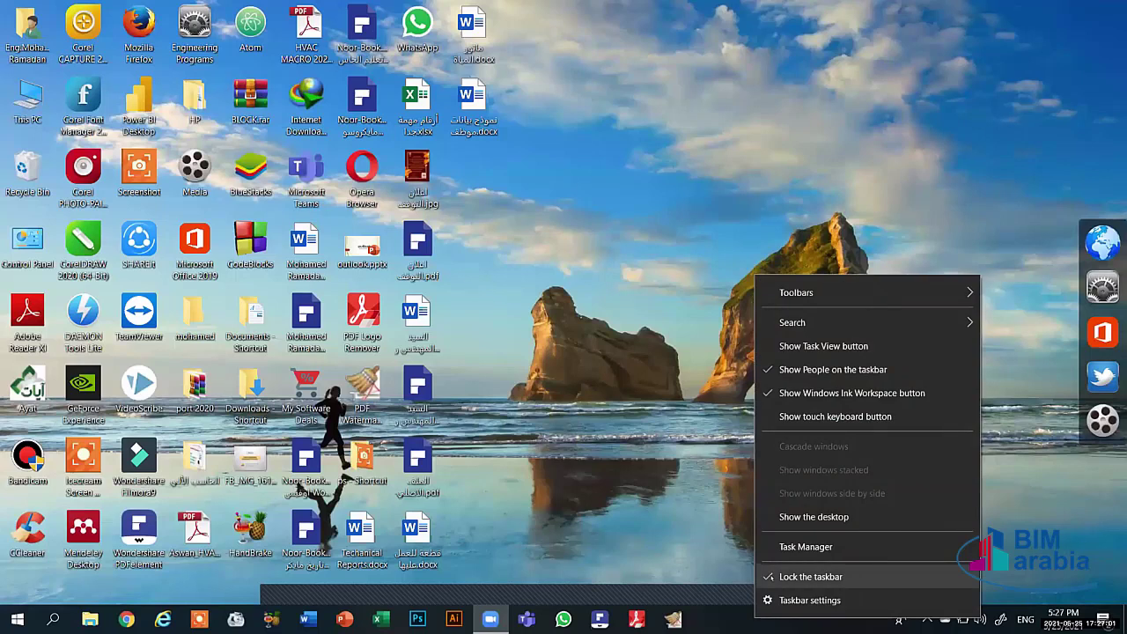
pyautogui.click(770, 576)
pyautogui.rightClick(789, 586)
pyautogui.click(755, 606)
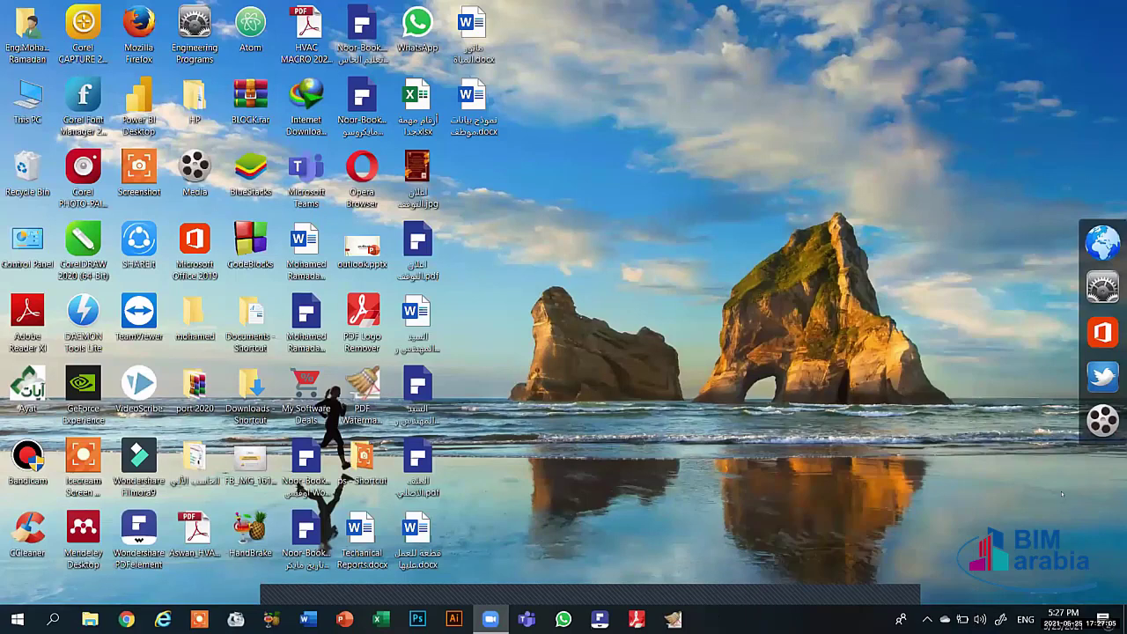
pyautogui.moveTo(939, 609); pyautogui.dragTo(1094, 352)
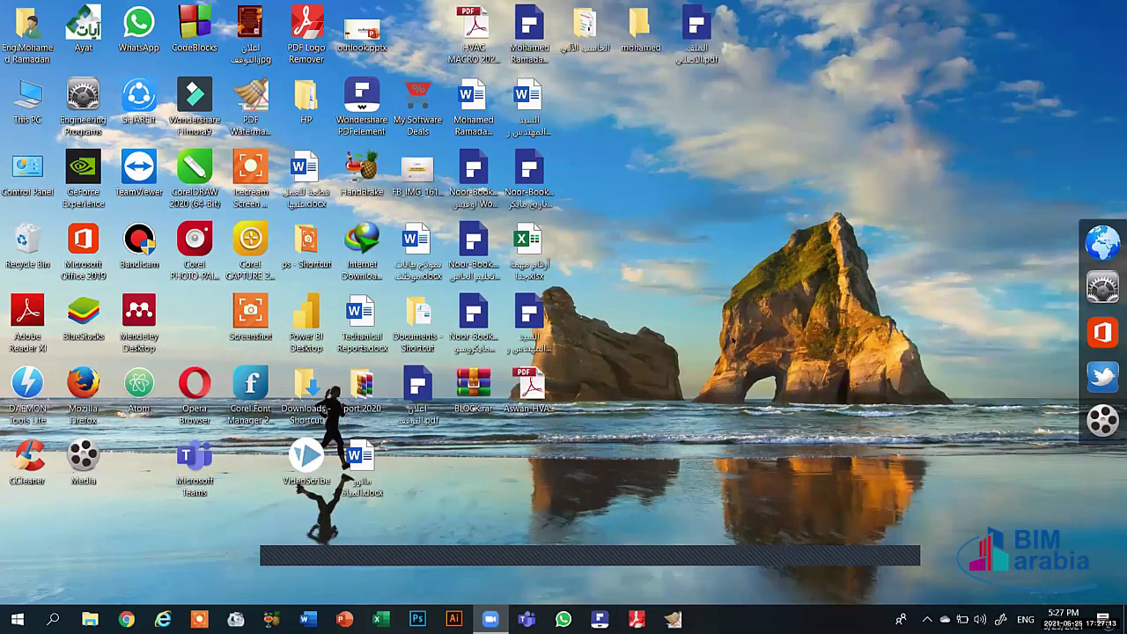
# Step: Sort the desktop icons by name
pyautogui.rightClick(619, 313)
pyautogui.moveTo(810, 342)
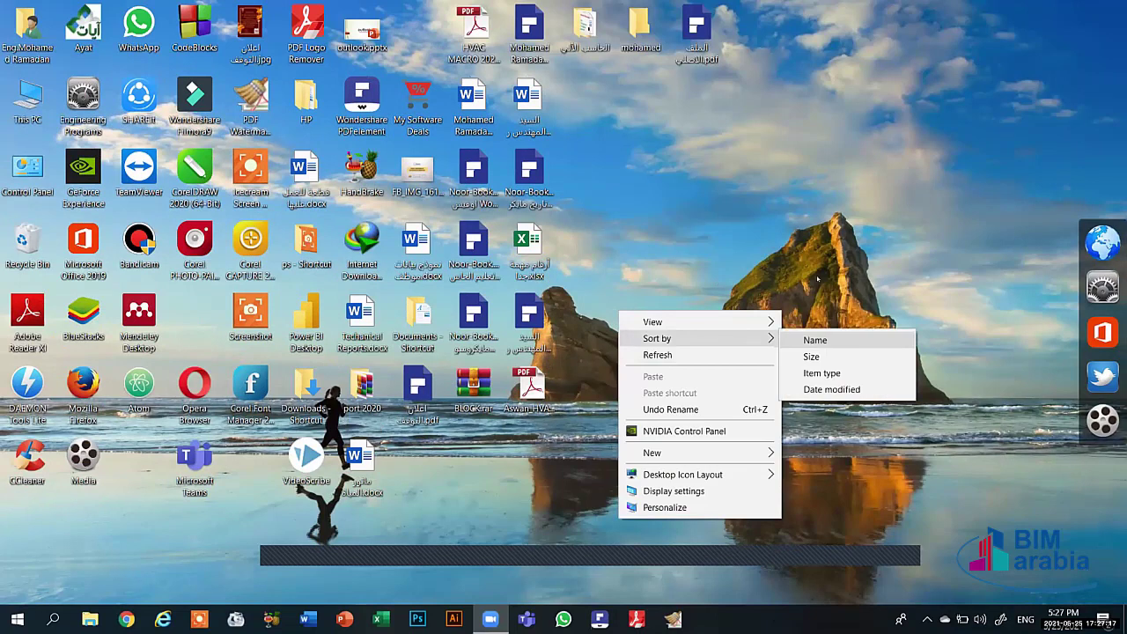
pyautogui.click(814, 341)
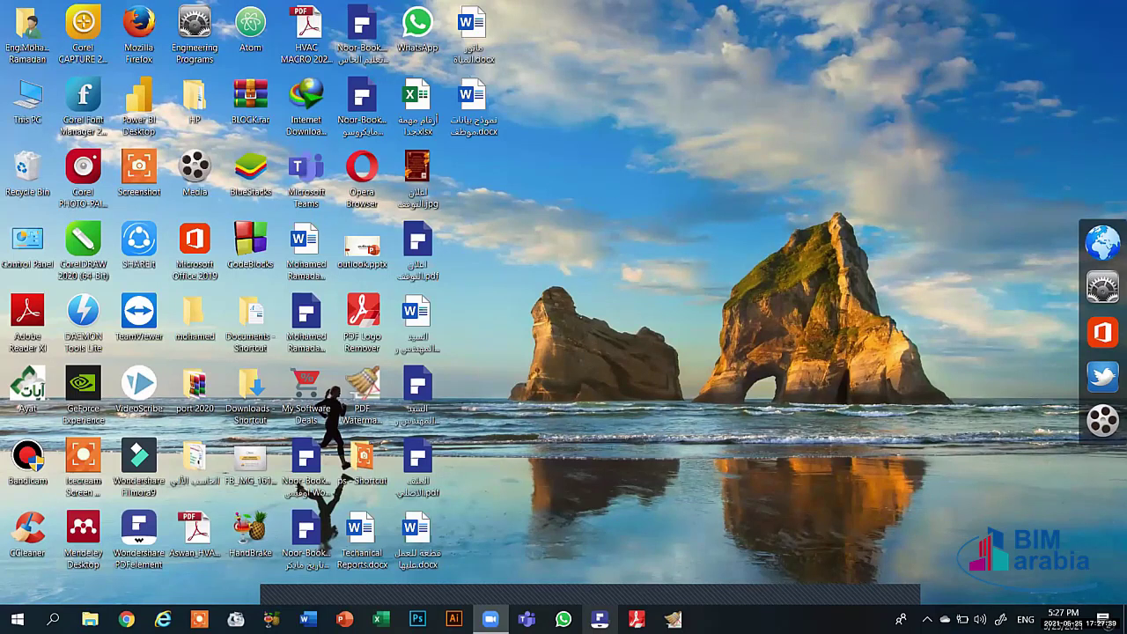
pyautogui.rightClick(744, 619)
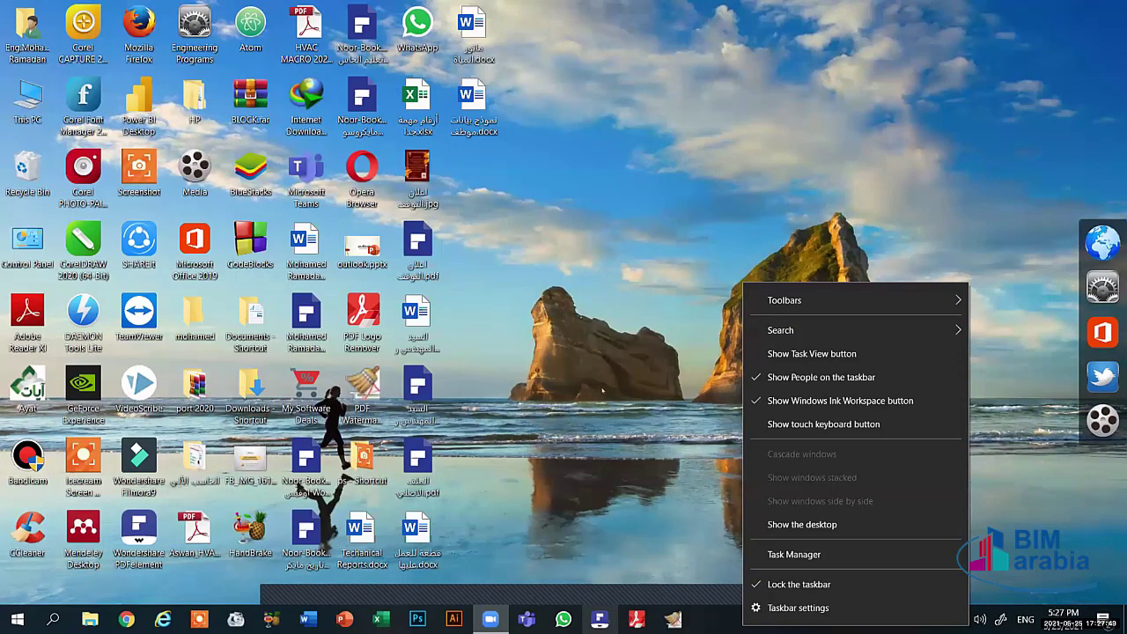
pyautogui.press('Escape')
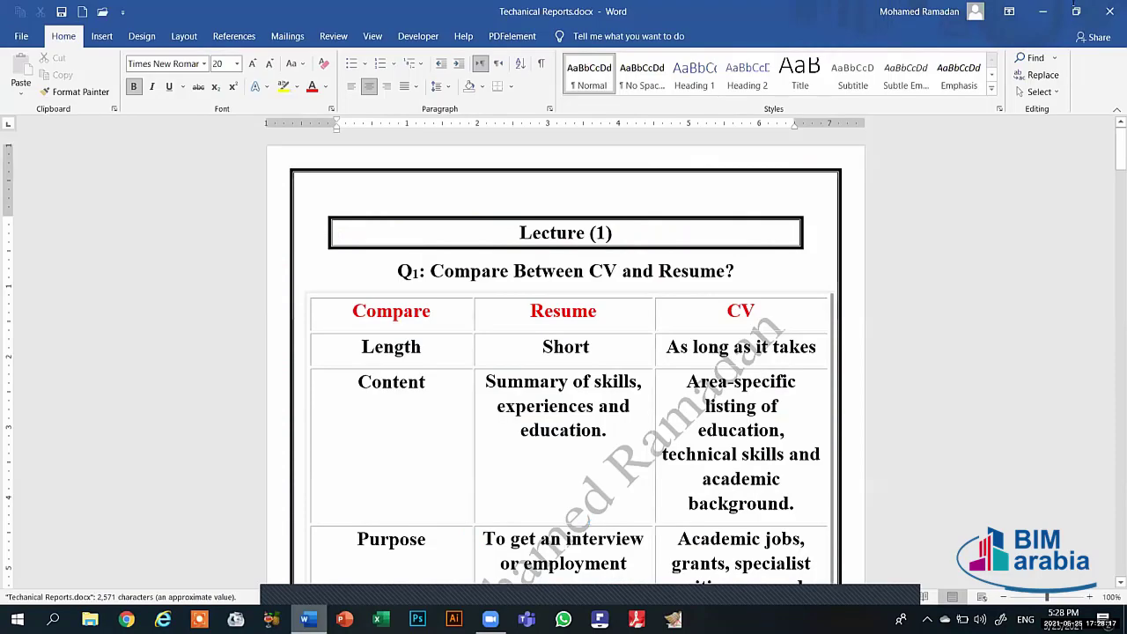
# Step: Minimize Techanical Reports.docx to the desktop and bring up قطعة للعمل عليها.docx in Word
pyautogui.click(1042, 12)
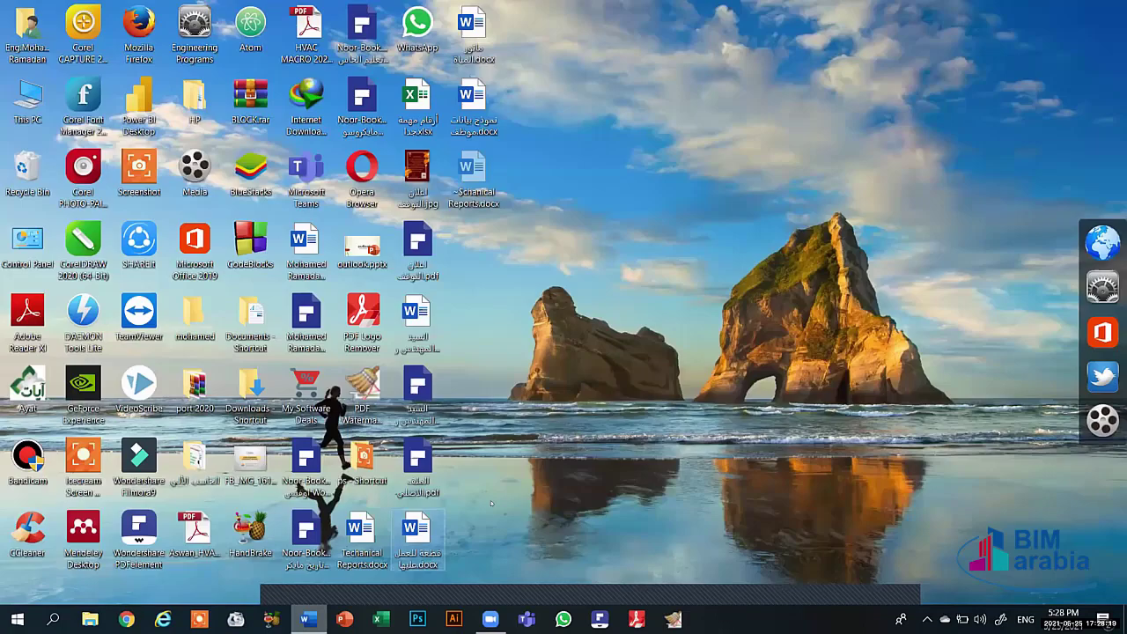
pyautogui.hotkey('alt', 'Tab')
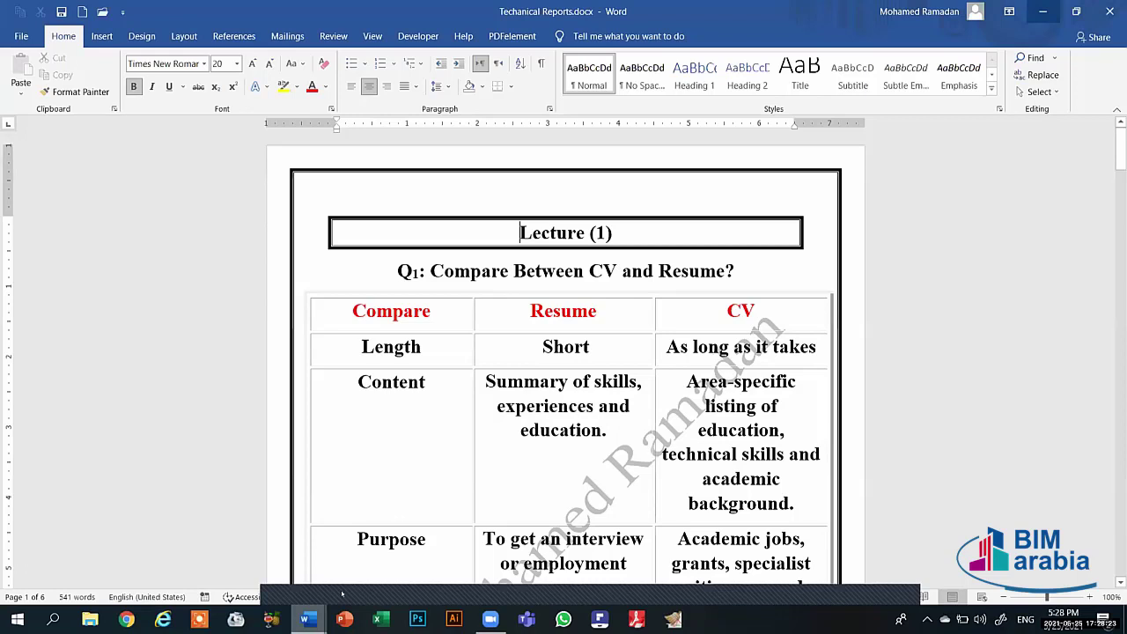
pyautogui.press('super+d')
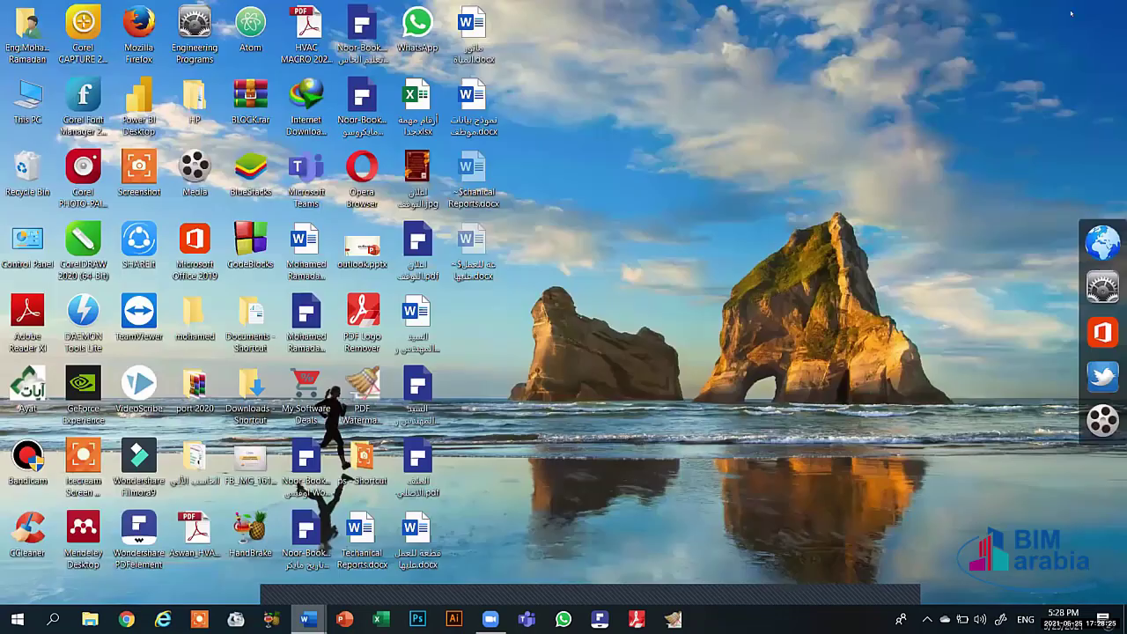
pyautogui.press('super+d')
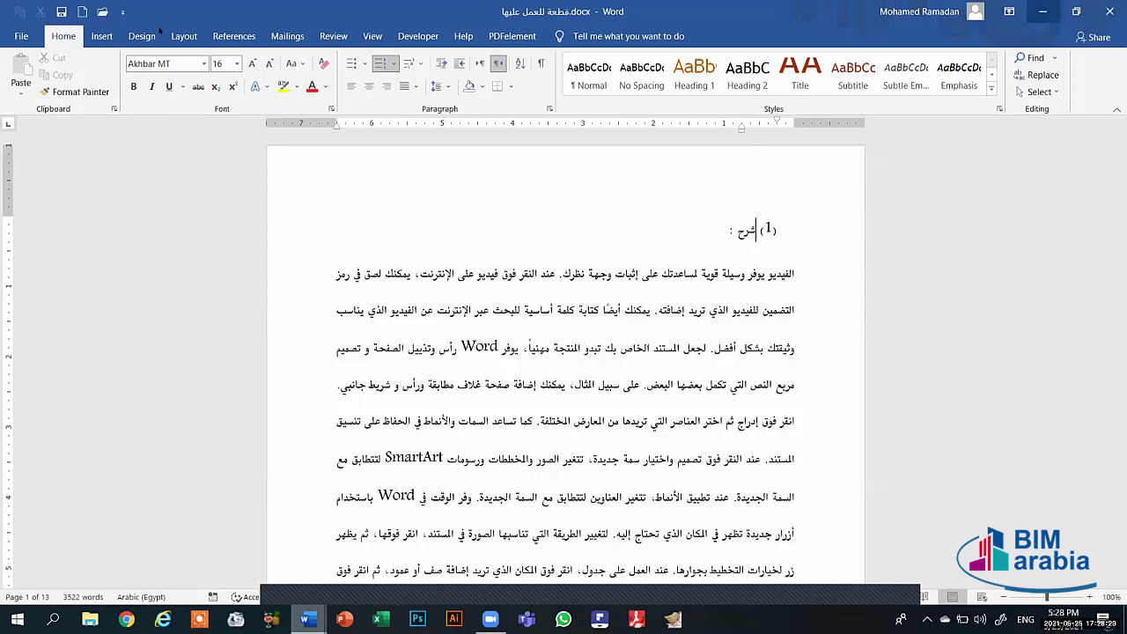
# Step: Restore both Word documents from full screen and shrink them to small overlapping windows on the desktop
pyautogui.press('super+Down')
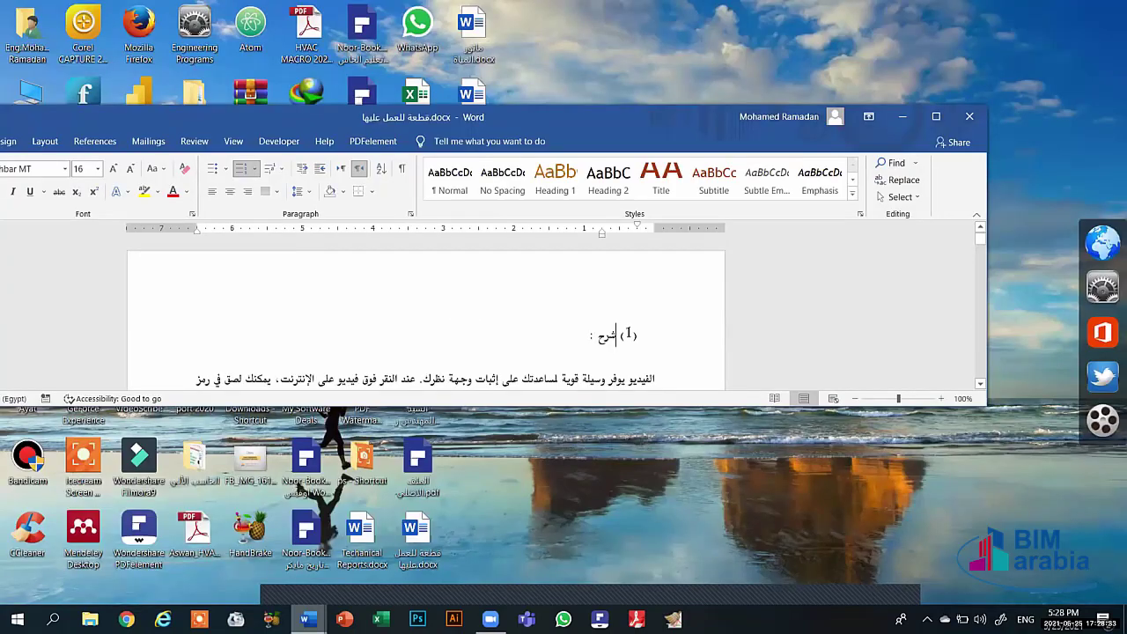
pyautogui.press('super+Left')
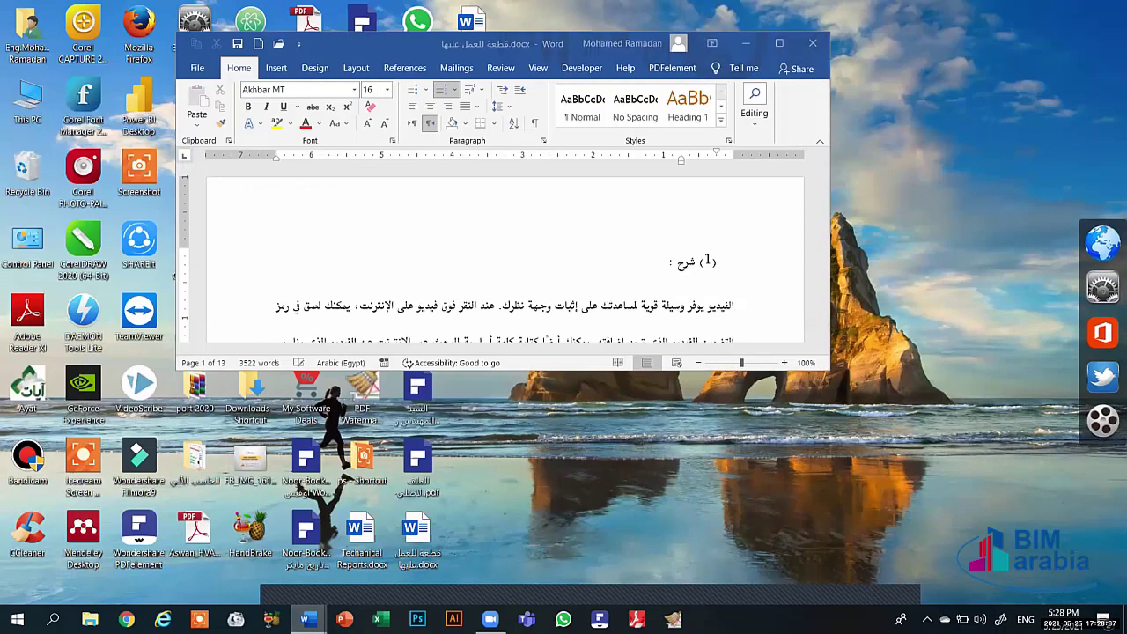
pyautogui.hotkey('alt', 'Tab')
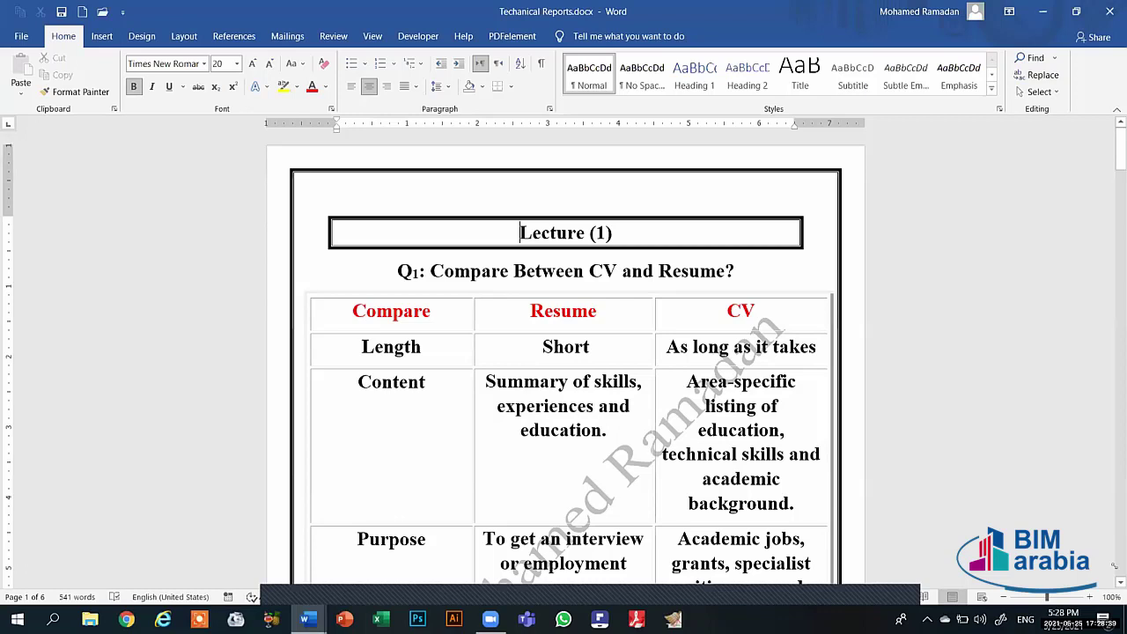
pyautogui.press('super+Down')
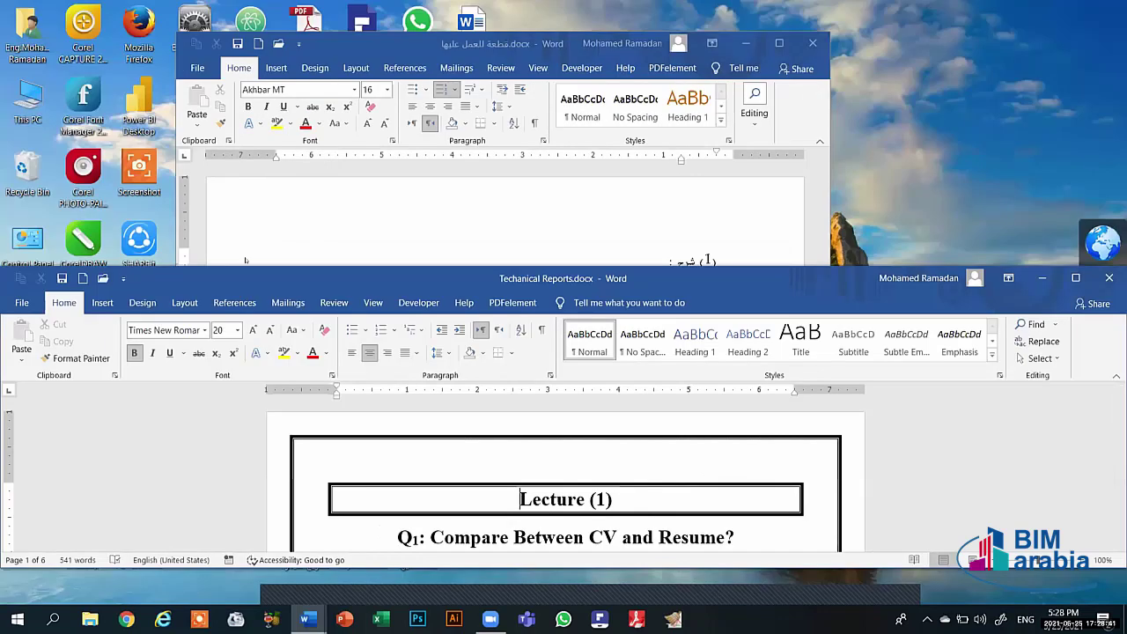
pyautogui.press('super+Left')
pyautogui.press('super+Right')
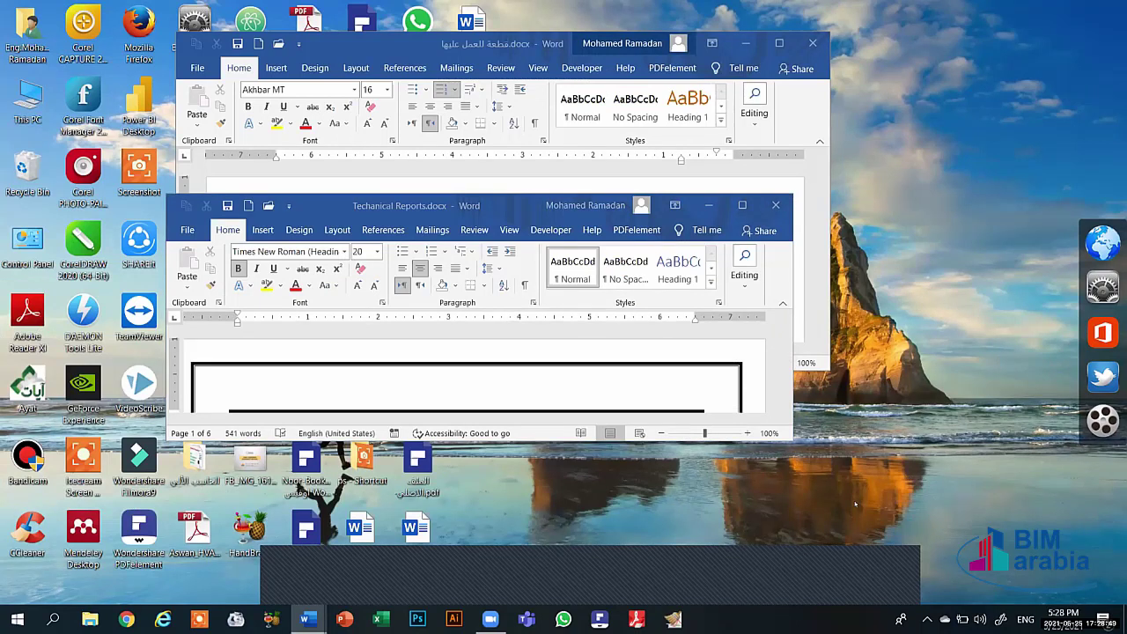
# Step: Arrange the two Word windows side by side, and switch them to the cascade arrangement
pyautogui.rightClick(810, 620)
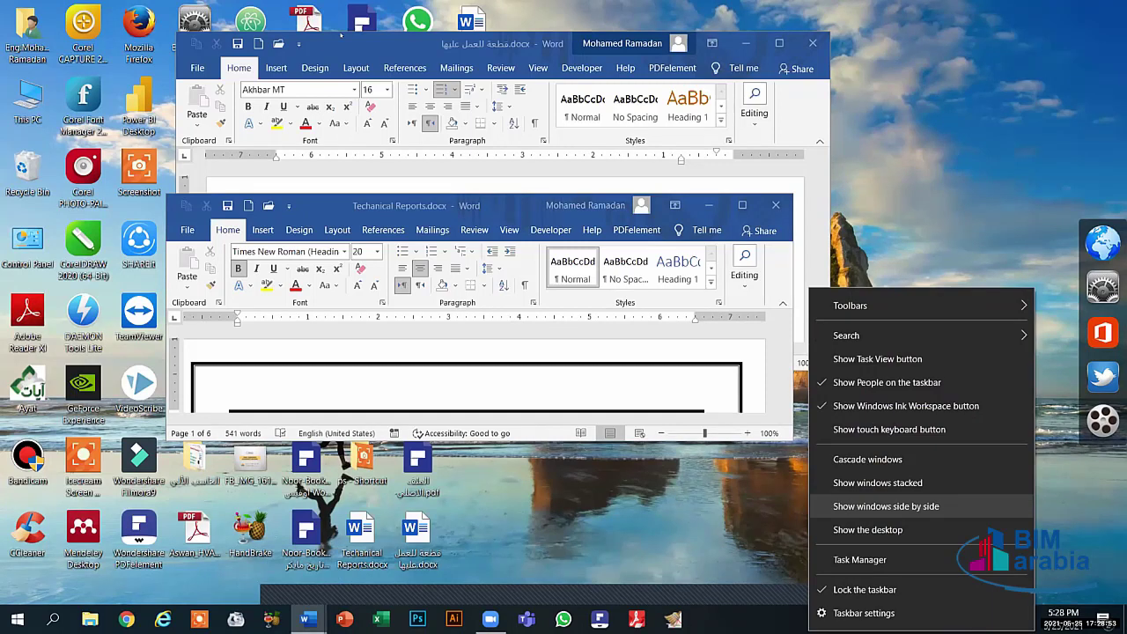
pyautogui.click(886, 506)
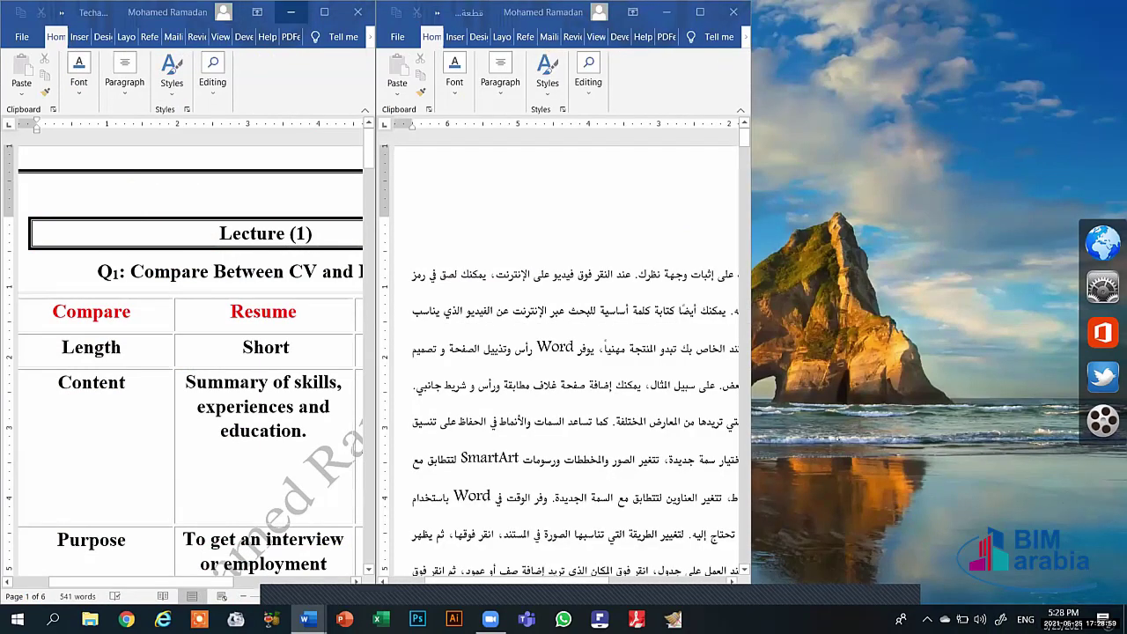
pyautogui.rightClick(794, 619)
pyautogui.click(832, 432)
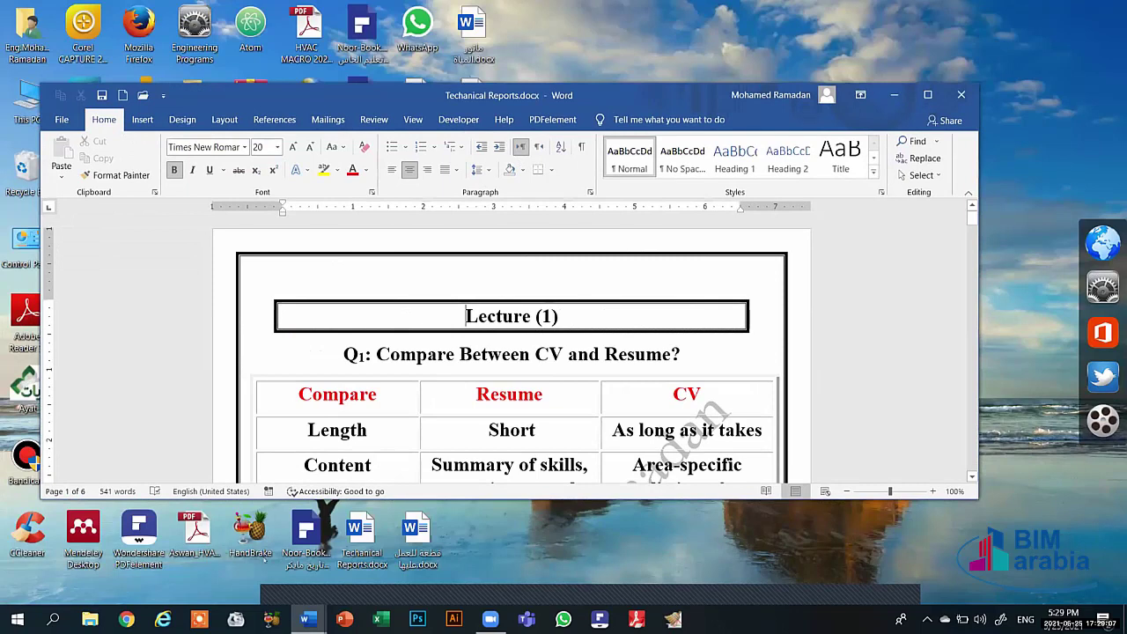
# Step: Bring قطعة للعمل عليها.docx to the front and arrange the two Word windows stacked
pyautogui.moveTo(305, 619)
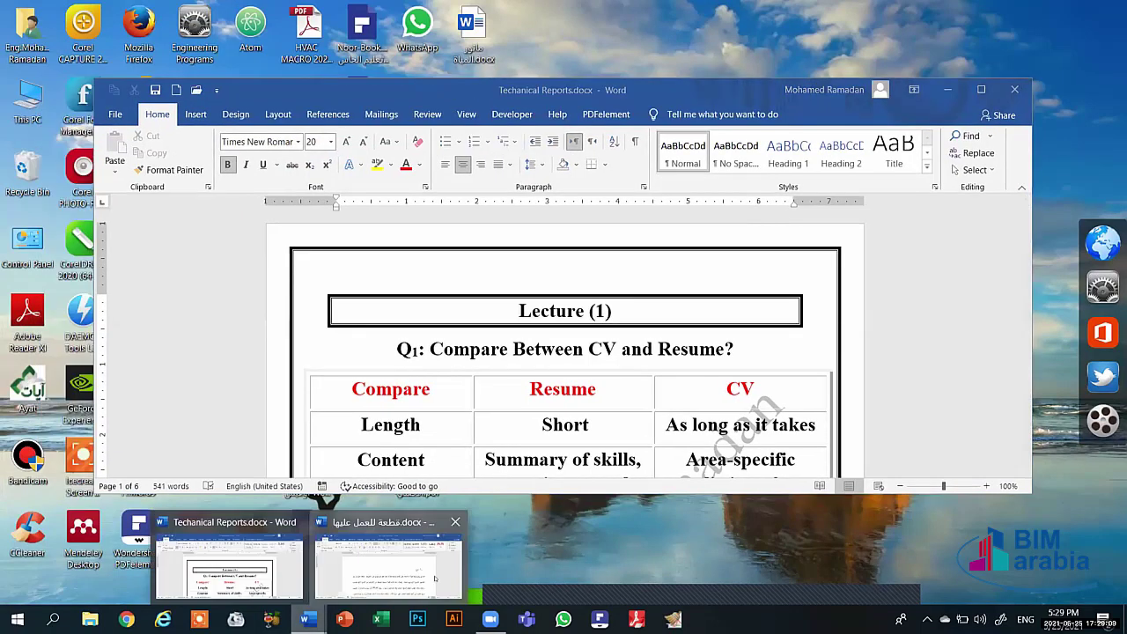
pyautogui.click(387, 563)
pyautogui.rightClick(803, 618)
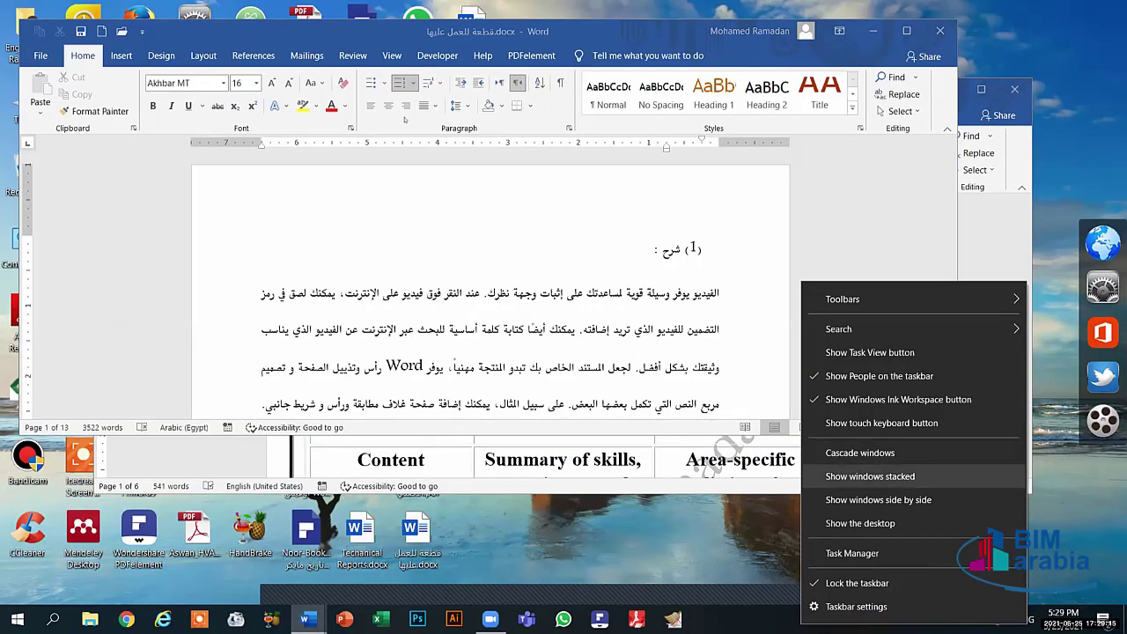
pyautogui.press('Return')
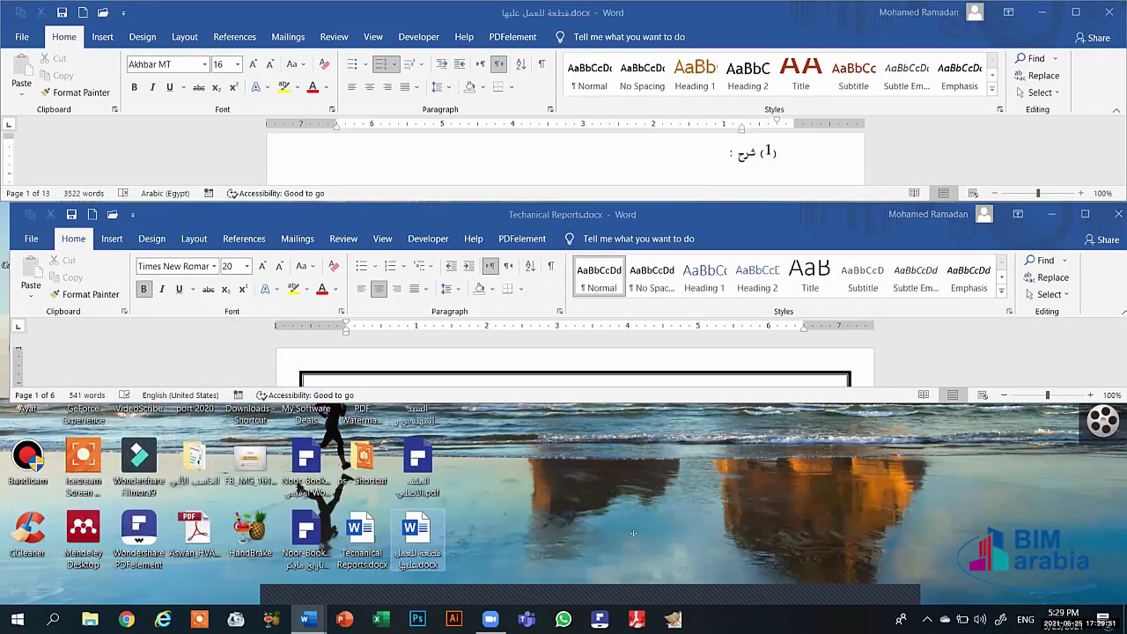
# Step: Close both stacked Word documents, leaving the desktop clear
pyautogui.rightClick(827, 618)
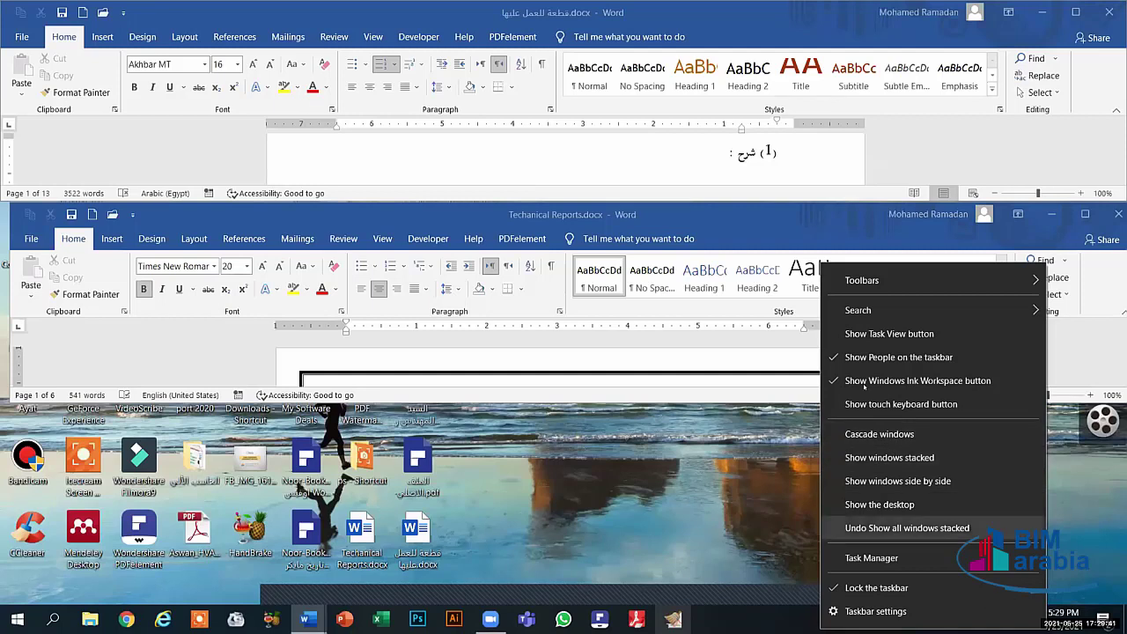
pyautogui.click(750, 427)
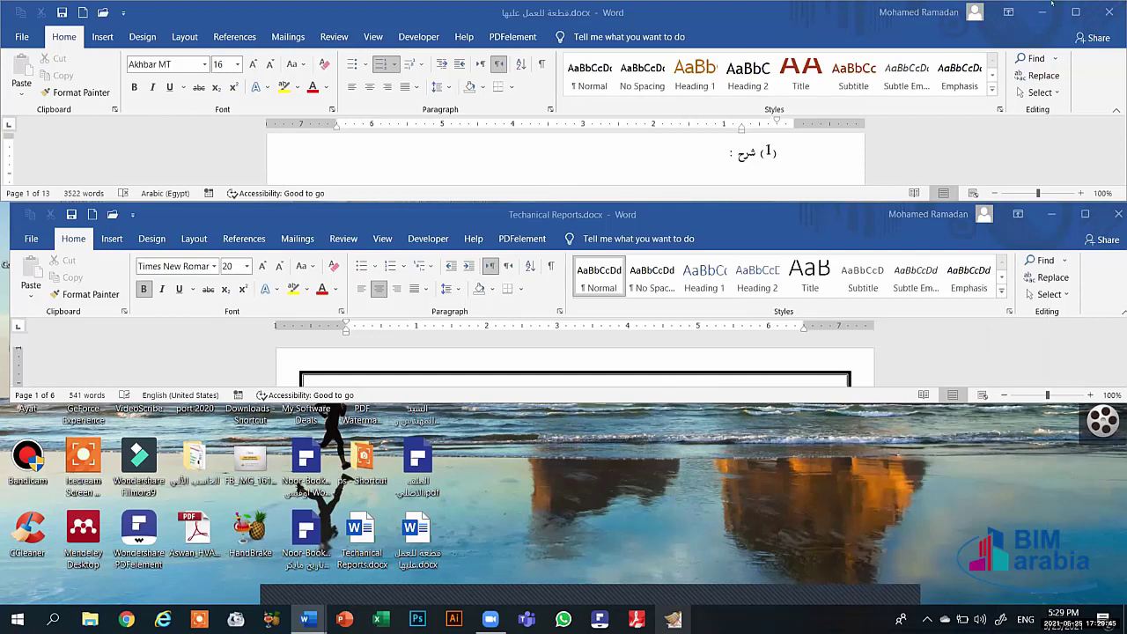
pyautogui.hotkey('alt', 'F4')
pyautogui.click(1108, 11)
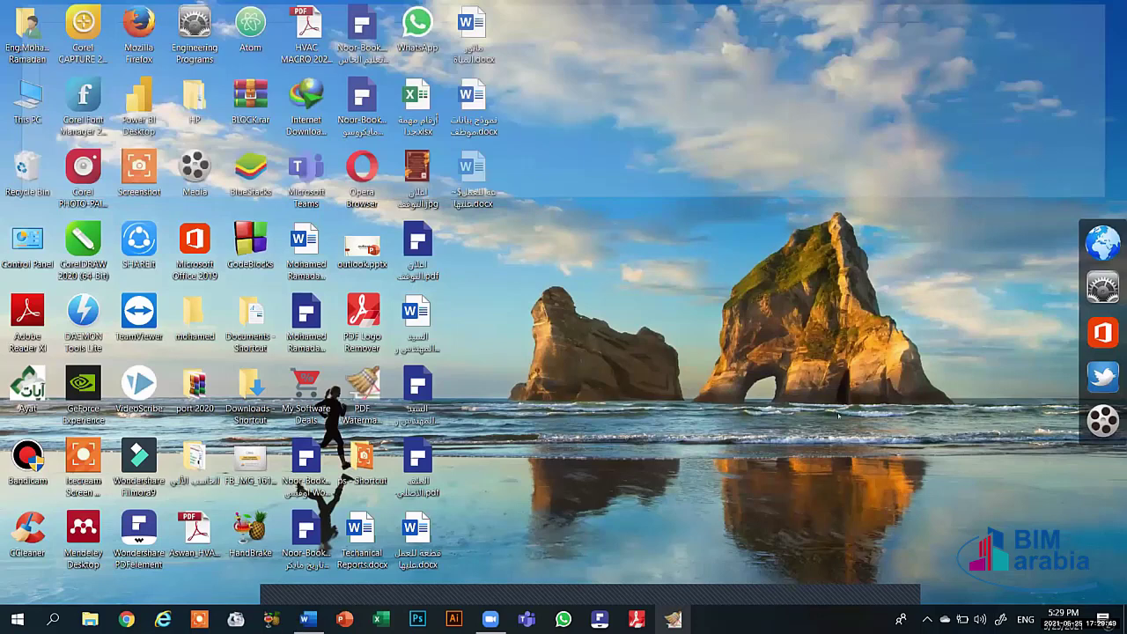
# Step: Choose the Show search icon option for the taskbar, then open and close the Windows search pane
pyautogui.rightClick(776, 619)
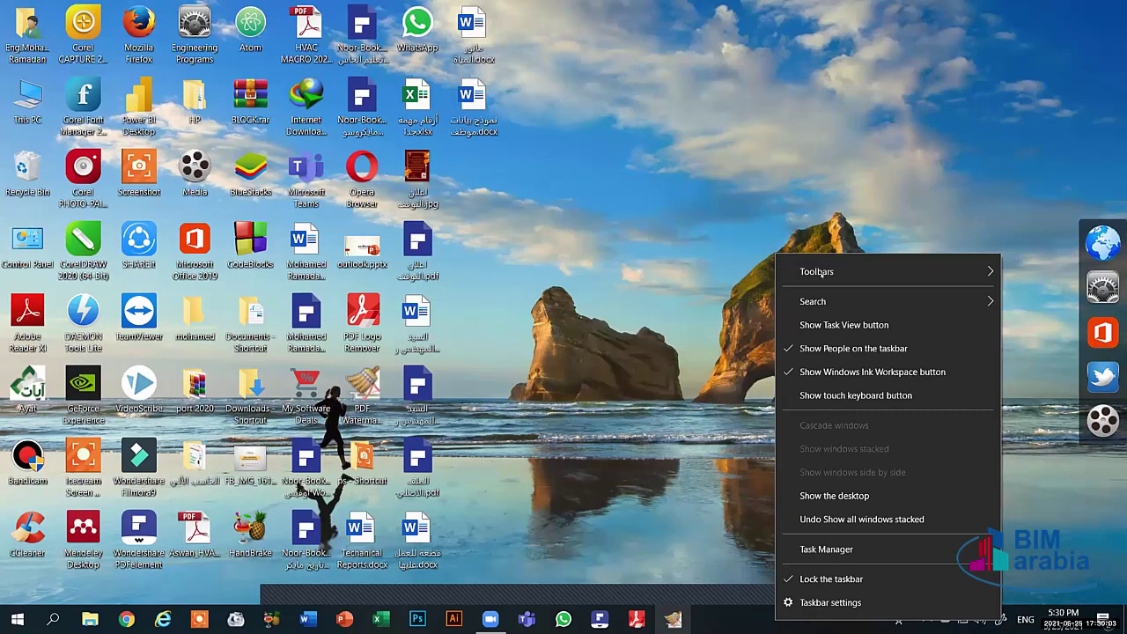
pyautogui.moveTo(802, 300)
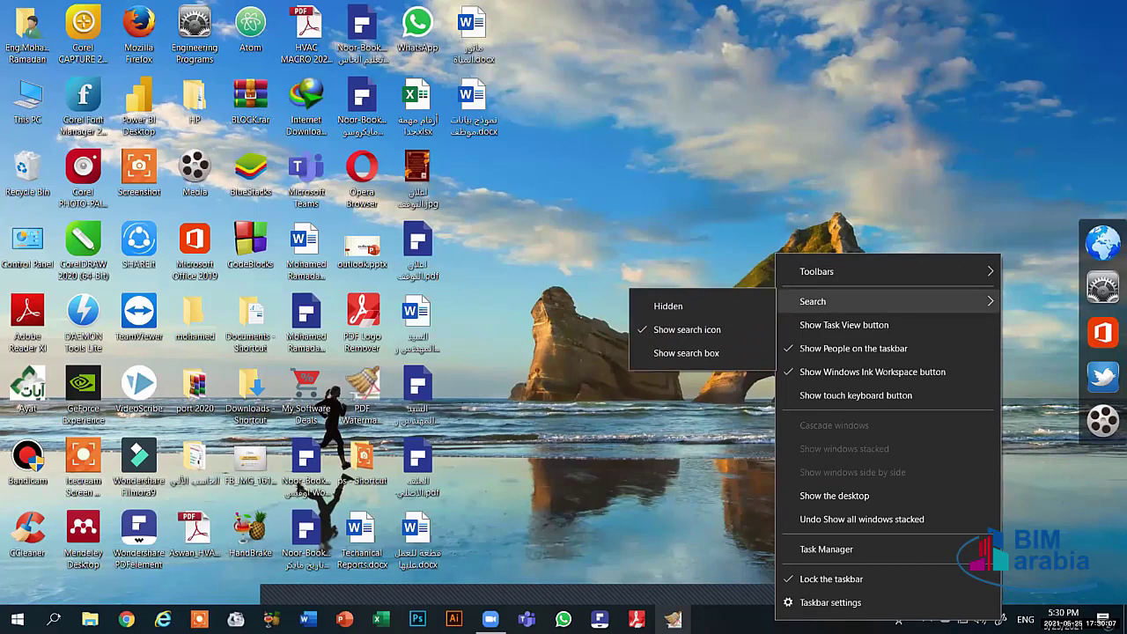
pyautogui.click(687, 329)
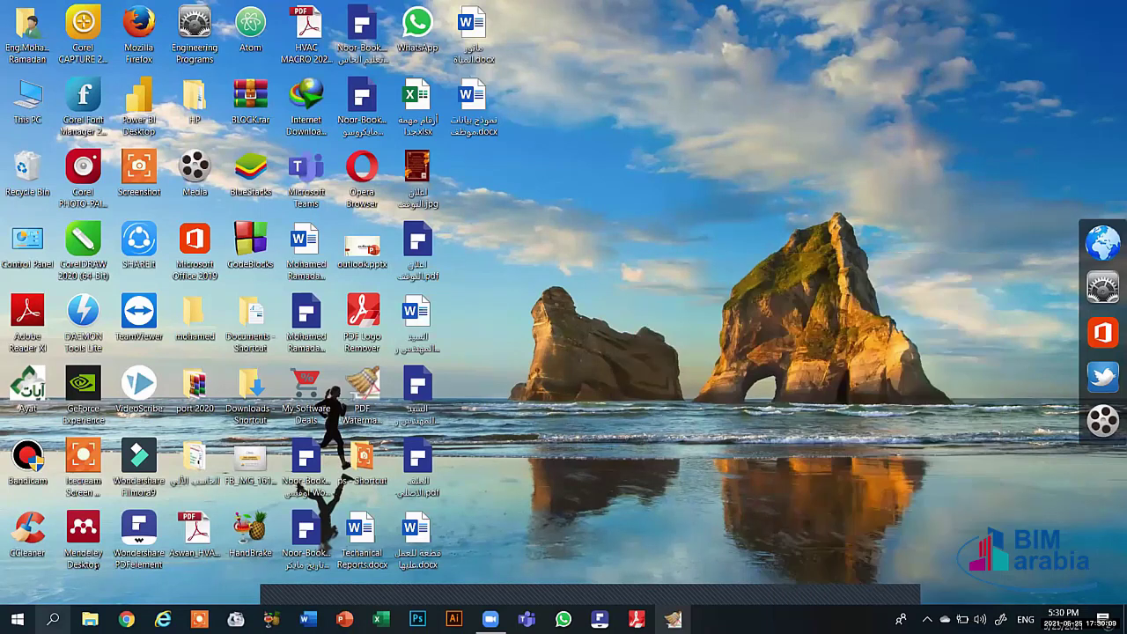
pyautogui.press('super')
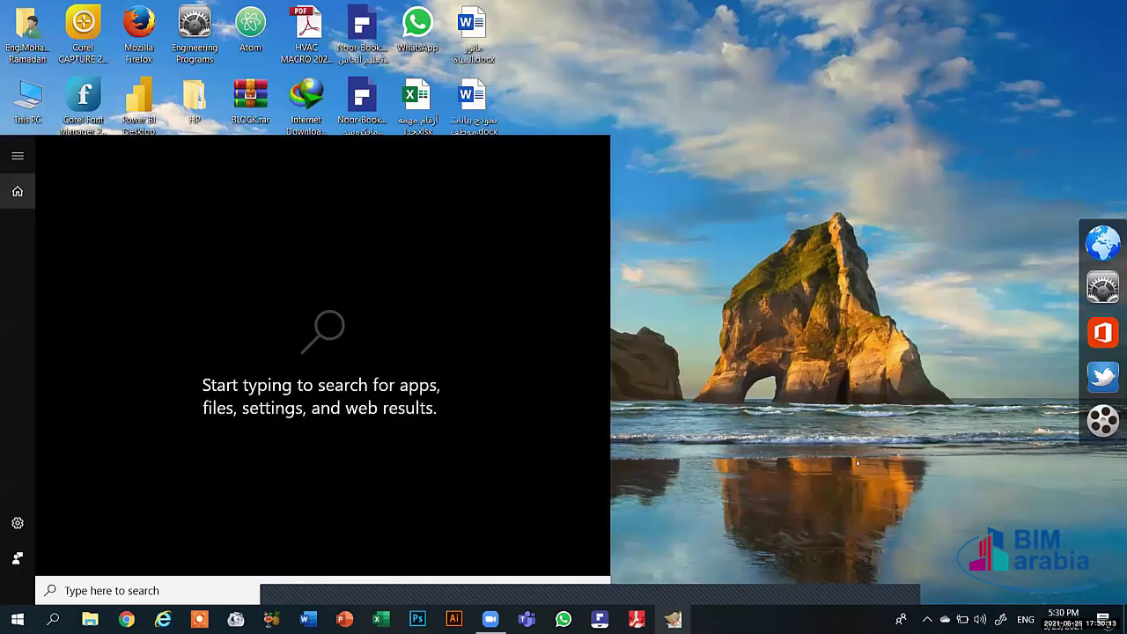
pyautogui.press('Escape')
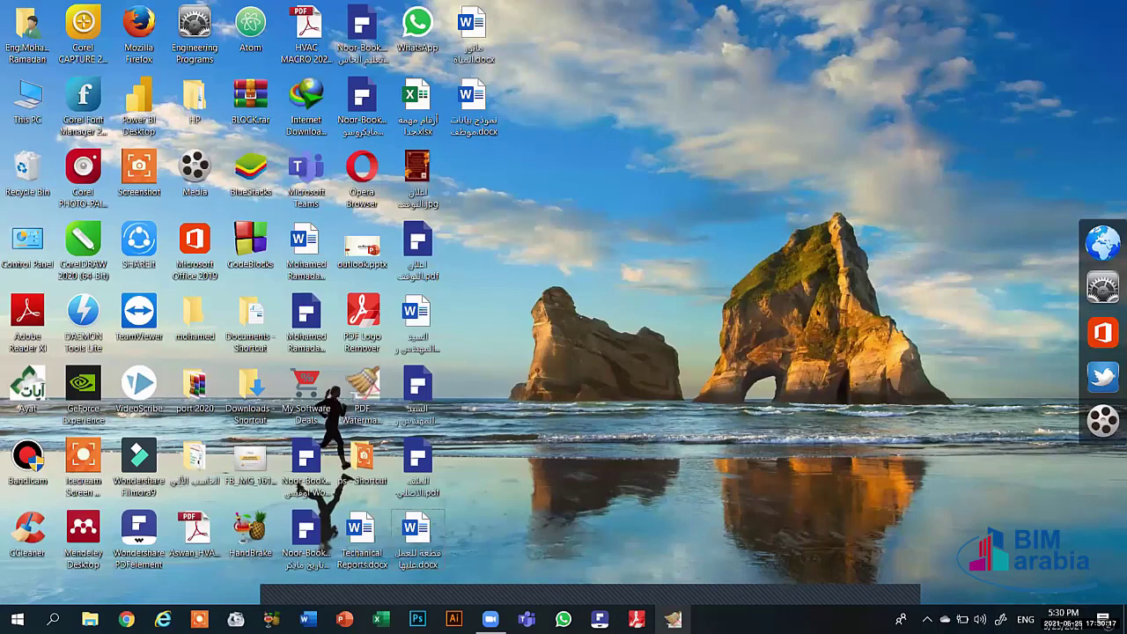
# Step: Set the taskbar search to Hidden, and switch it back to Show search icon
pyautogui.rightClick(700, 272)
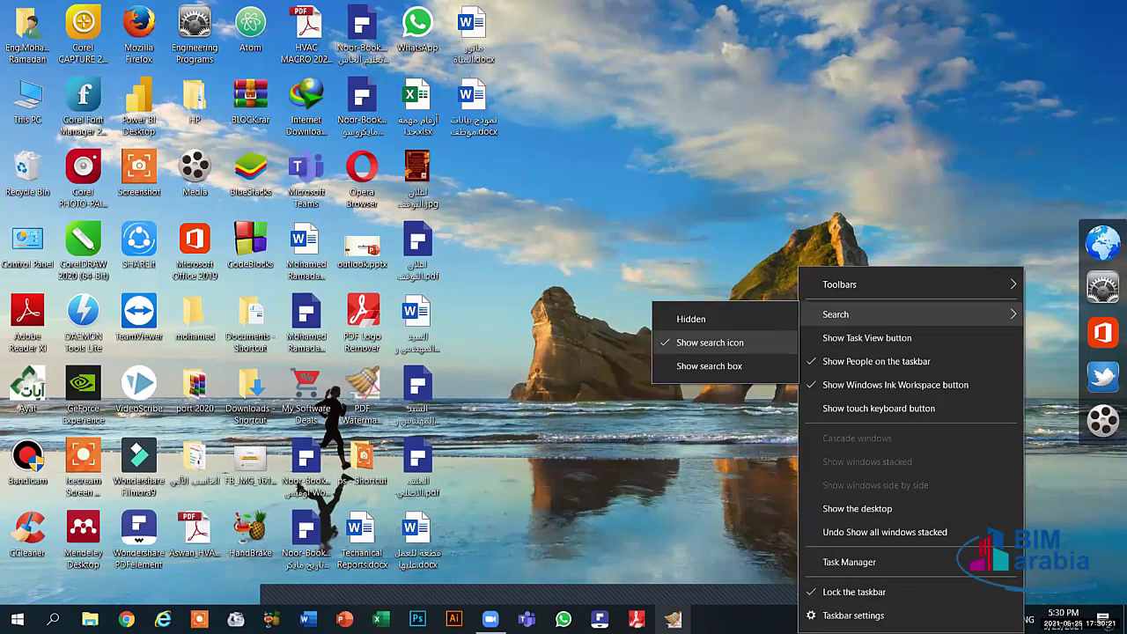
pyautogui.press('Escape')
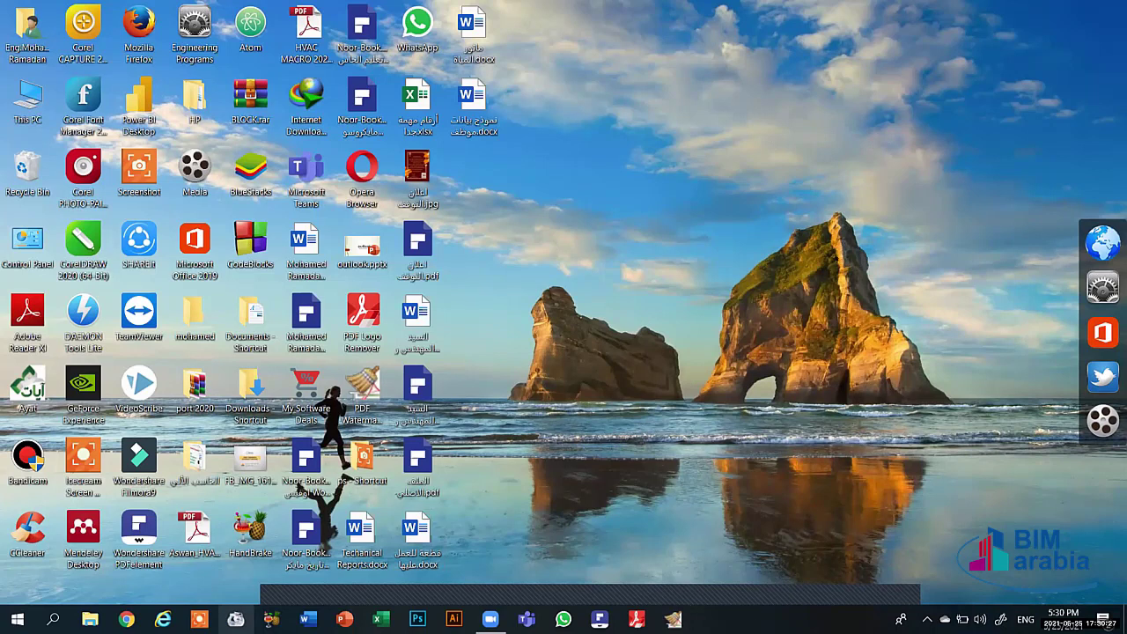
pyautogui.rightClick(772, 142)
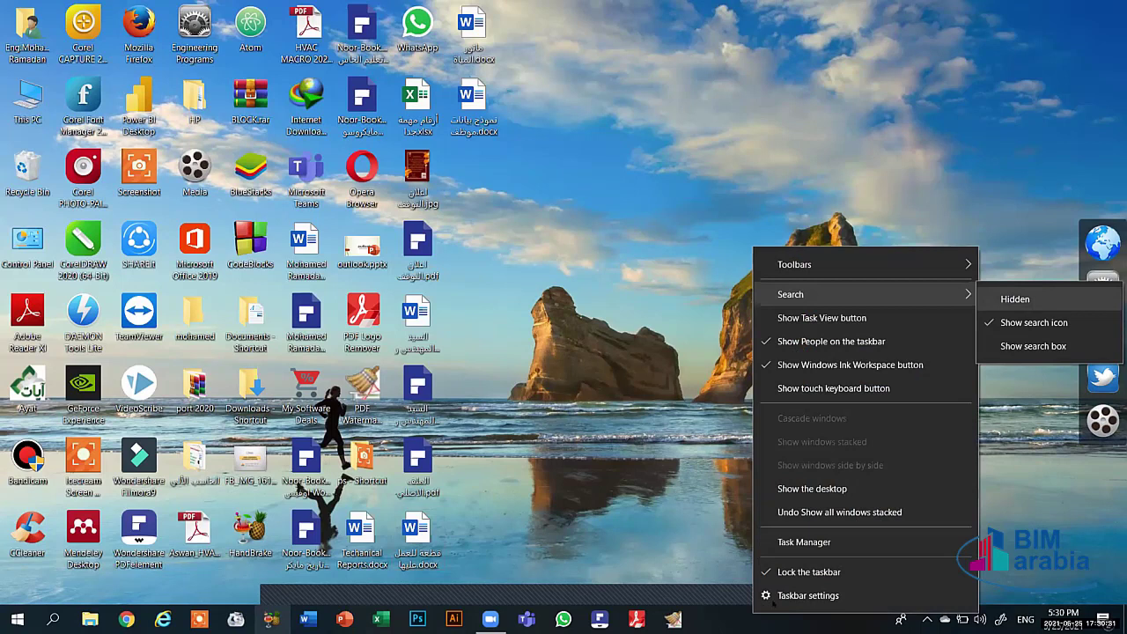
pyautogui.press('Escape')
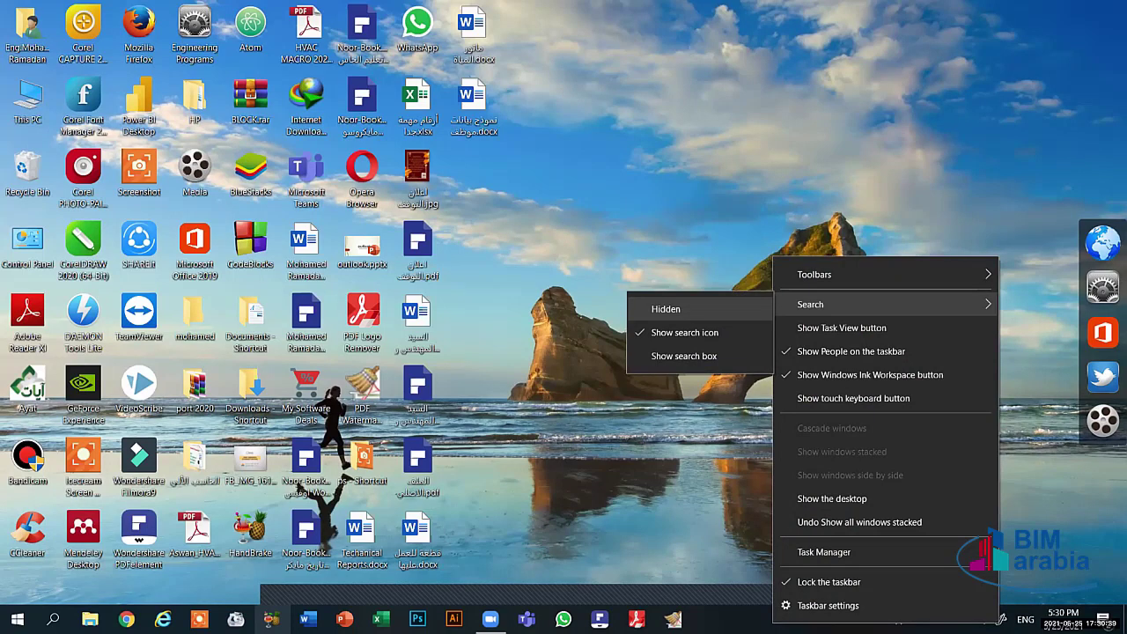
pyautogui.press('Return')
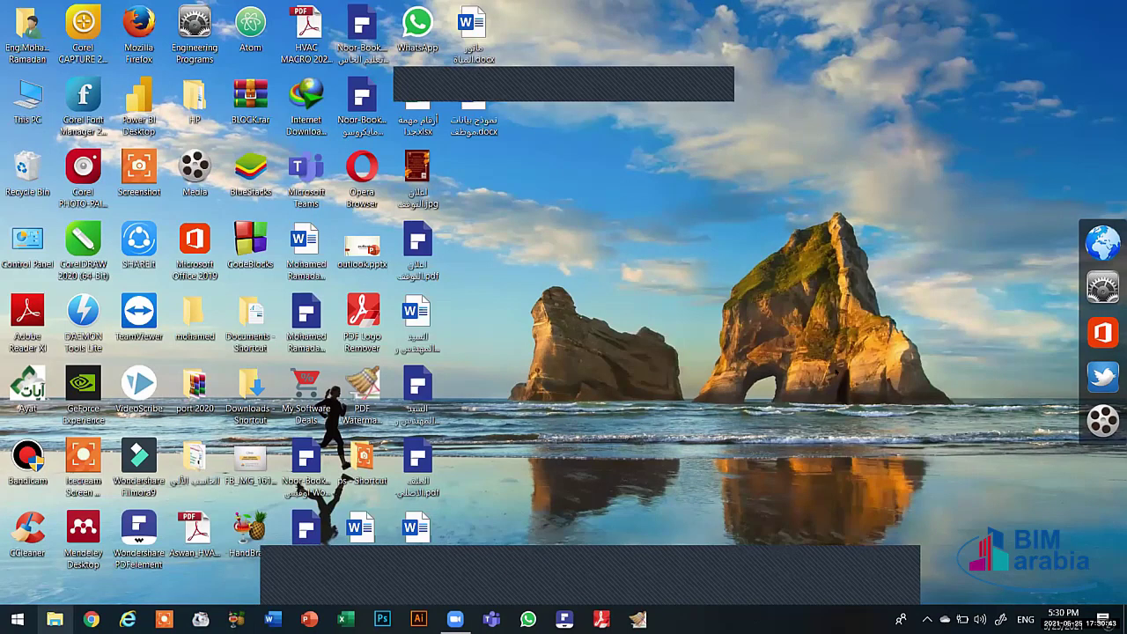
pyautogui.rightClick(762, 618)
pyautogui.moveTo(924, 306)
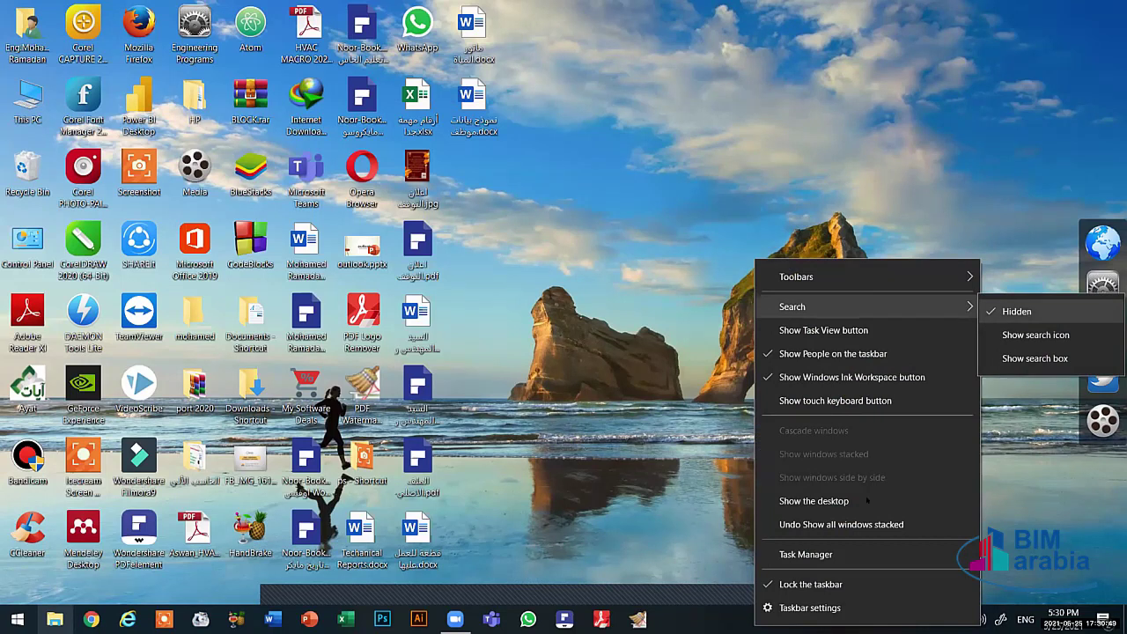
pyautogui.click(1035, 335)
# Step: Add the Address toolbar to the taskbar and remove it again
pyautogui.rightClick(795, 619)
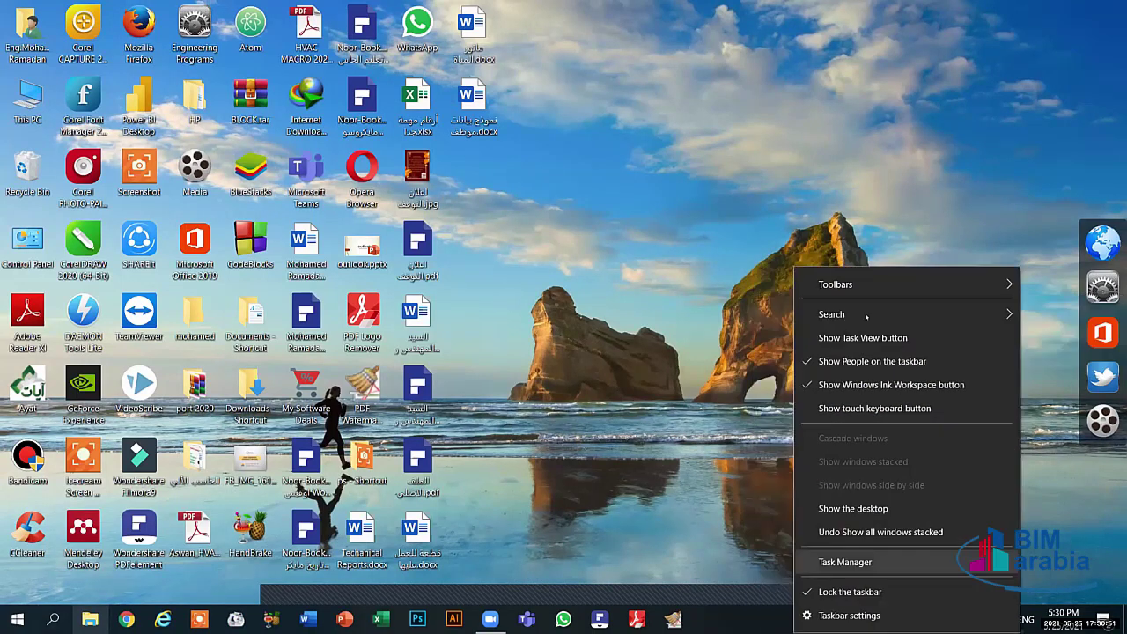
pyautogui.moveTo(828, 284)
pyautogui.click(700, 285)
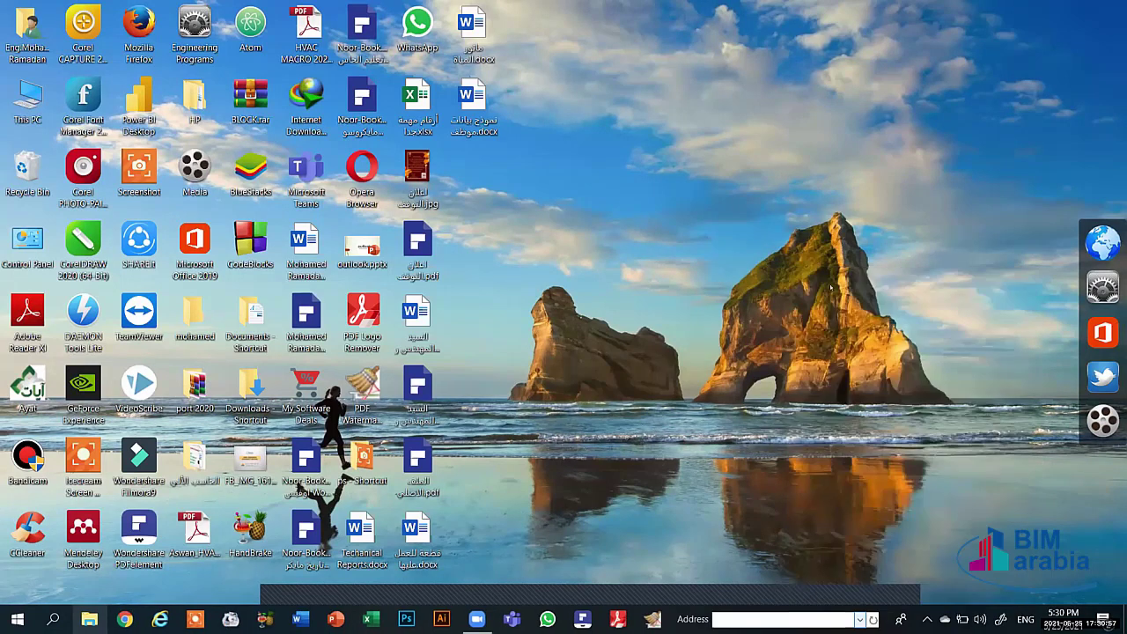
pyautogui.rightClick(880, 619)
pyautogui.click(814, 619)
# Step: Open the folder chooser for a new taskbar toolbar and close it without choosing a folder
pyautogui.rightClick(815, 619)
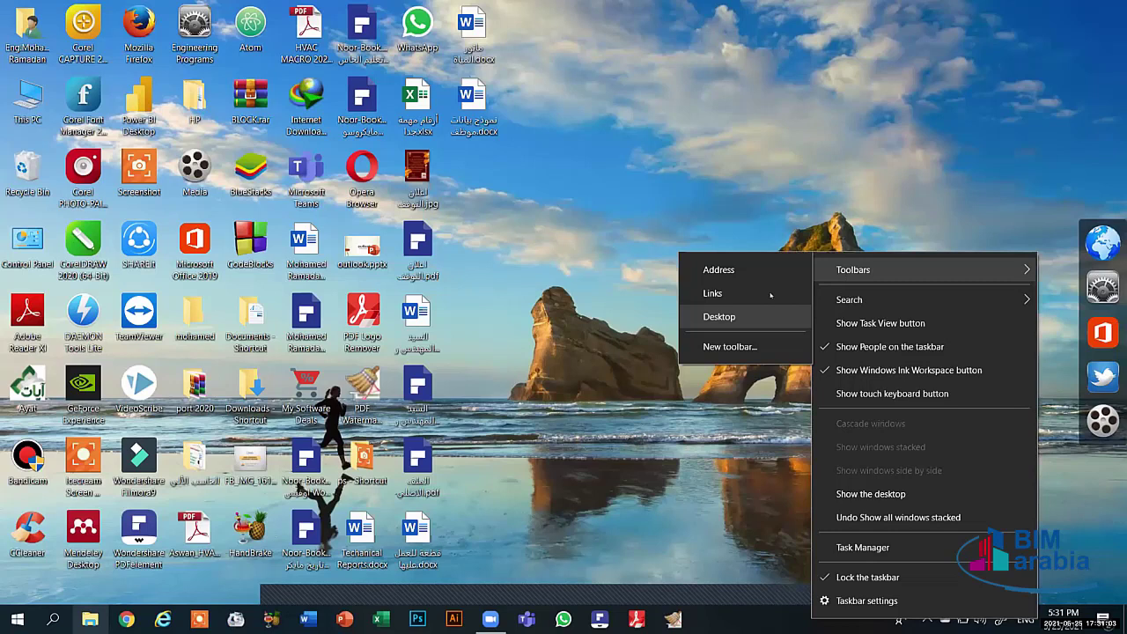
pyautogui.click(769, 593)
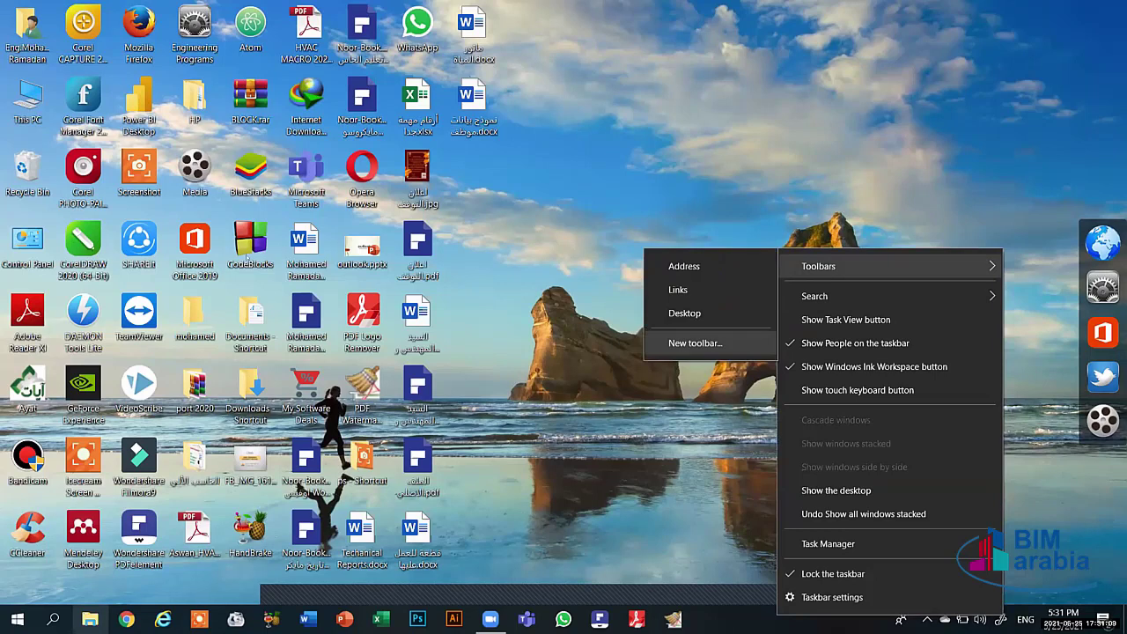
pyautogui.press('Return')
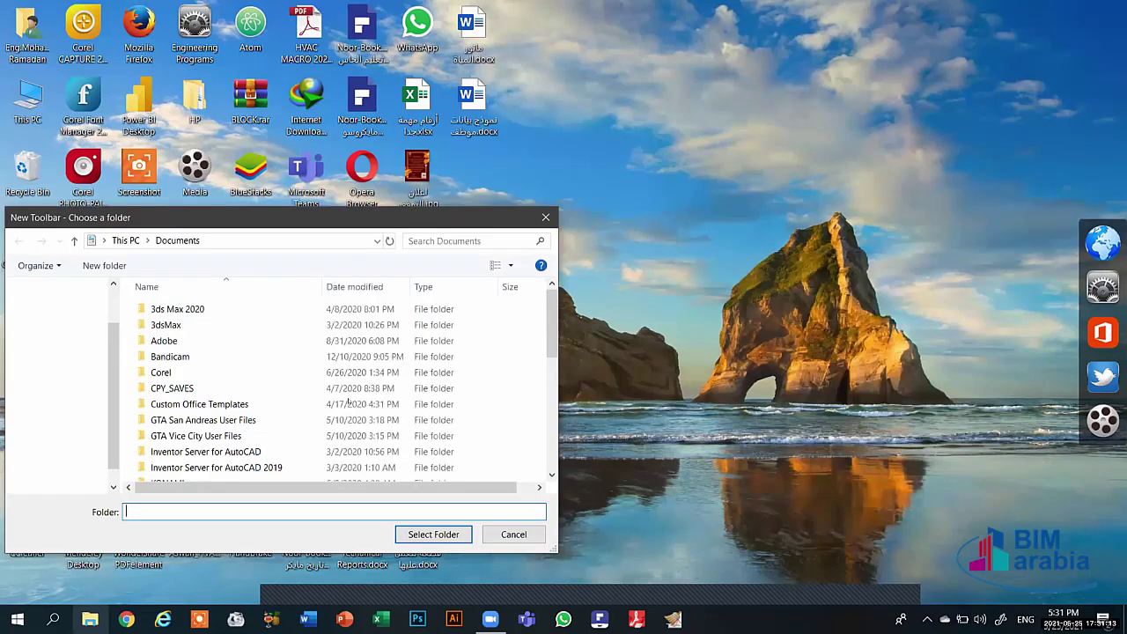
pyautogui.click(629, 456)
pyautogui.press('Escape')
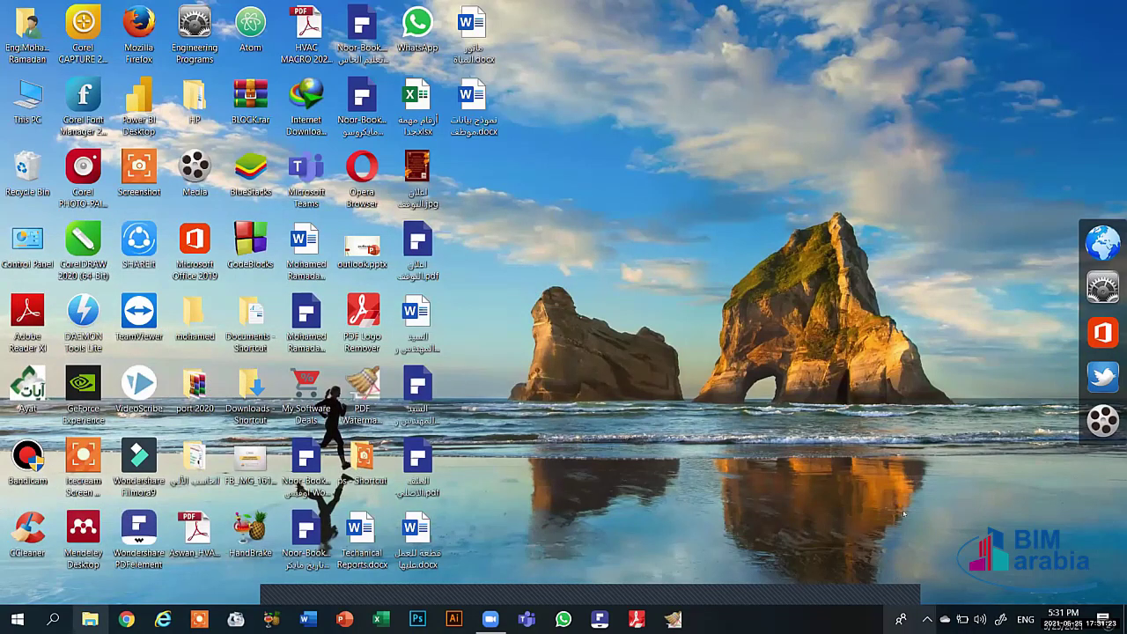
# Step: Show the hidden notification area icons, look at the network status, and hide them again
pyautogui.click(926, 619)
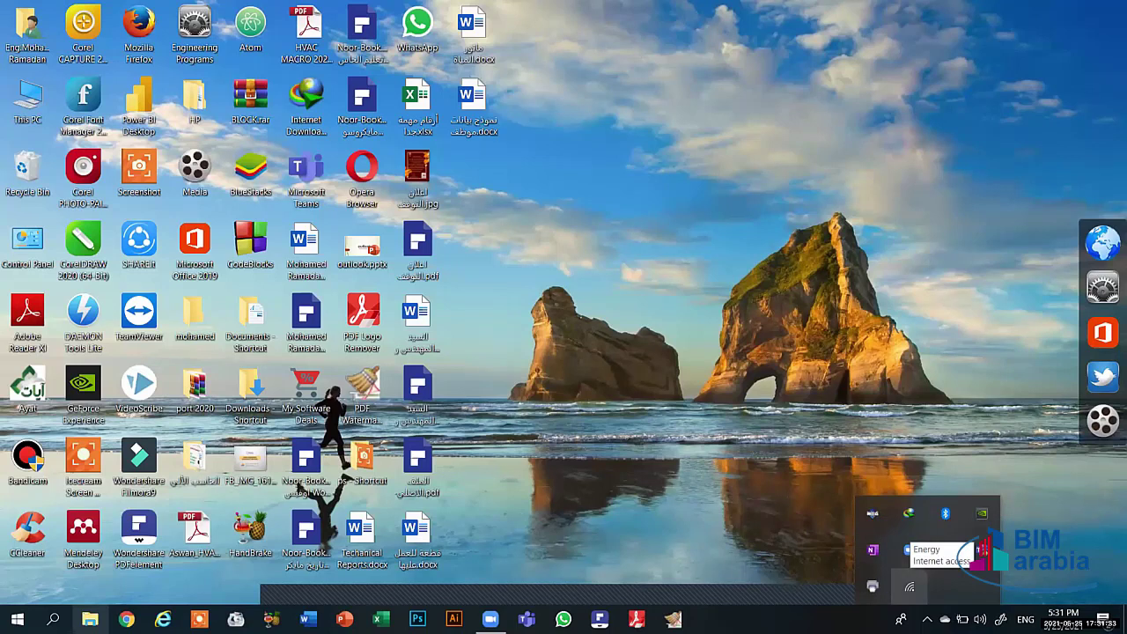
pyautogui.click(926, 619)
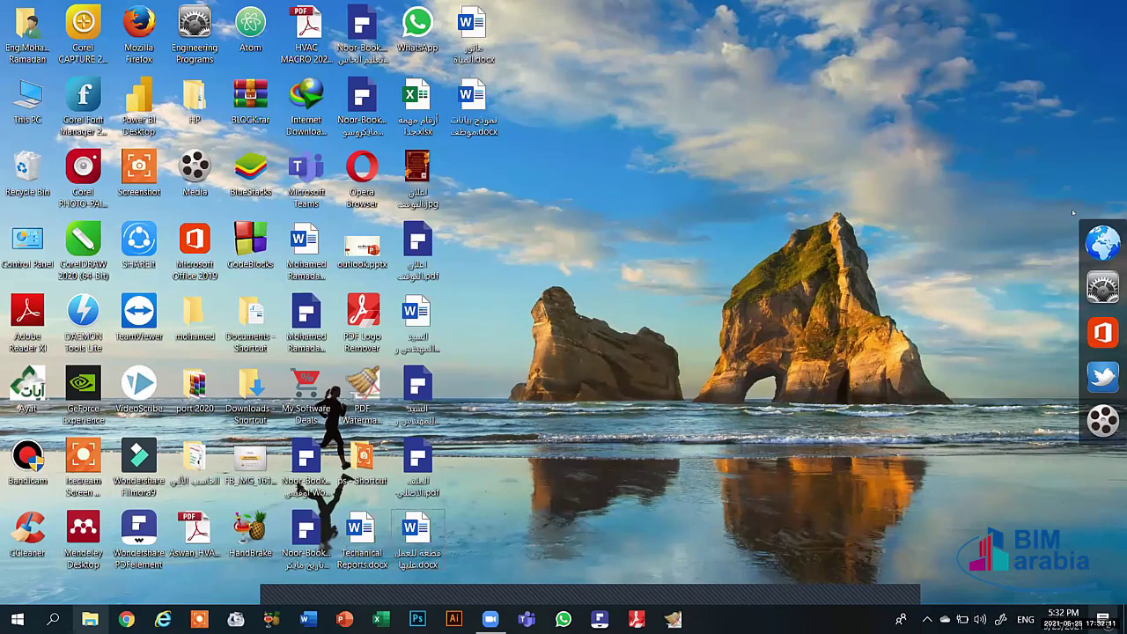
# Step: Turn Night light on and back off in the action center, and close the action center
pyautogui.press('super+a')
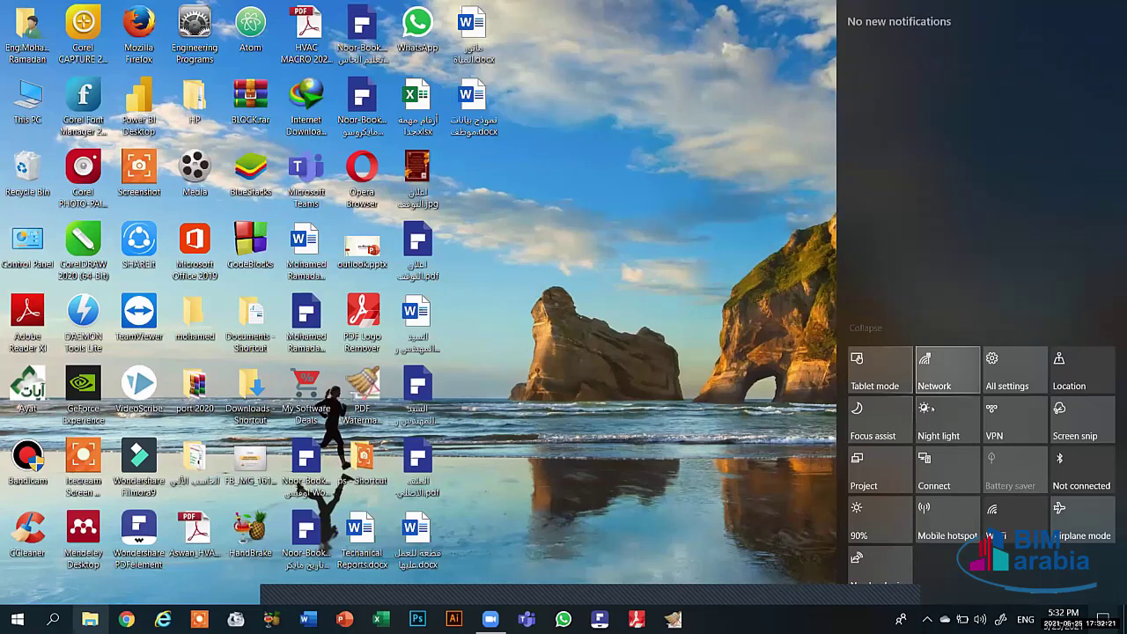
pyautogui.click(940, 435)
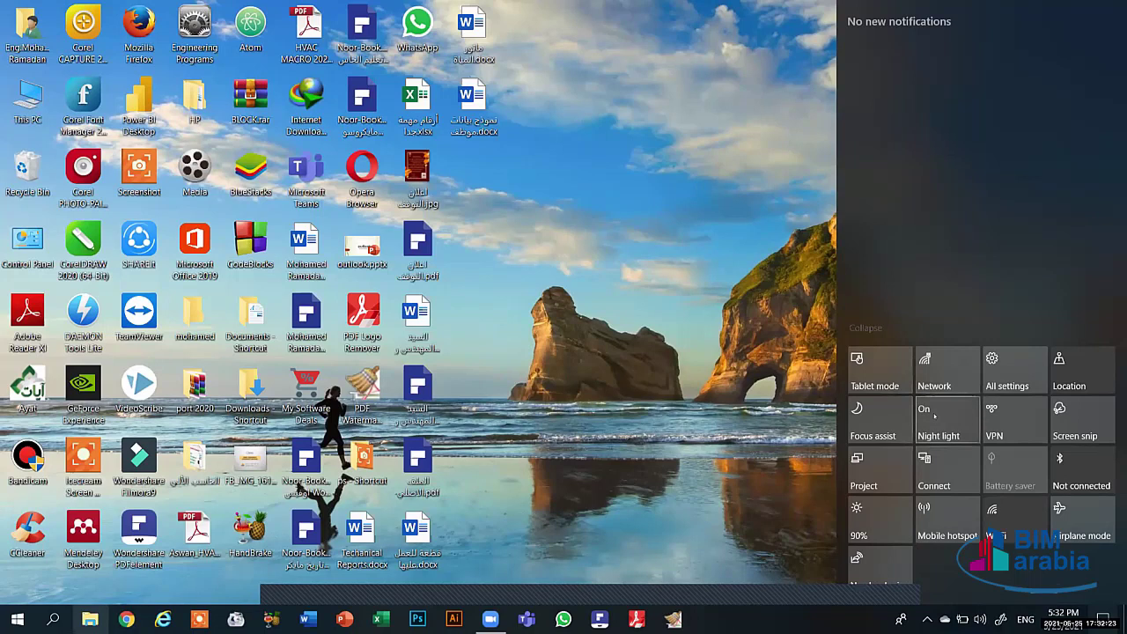
pyautogui.click(934, 416)
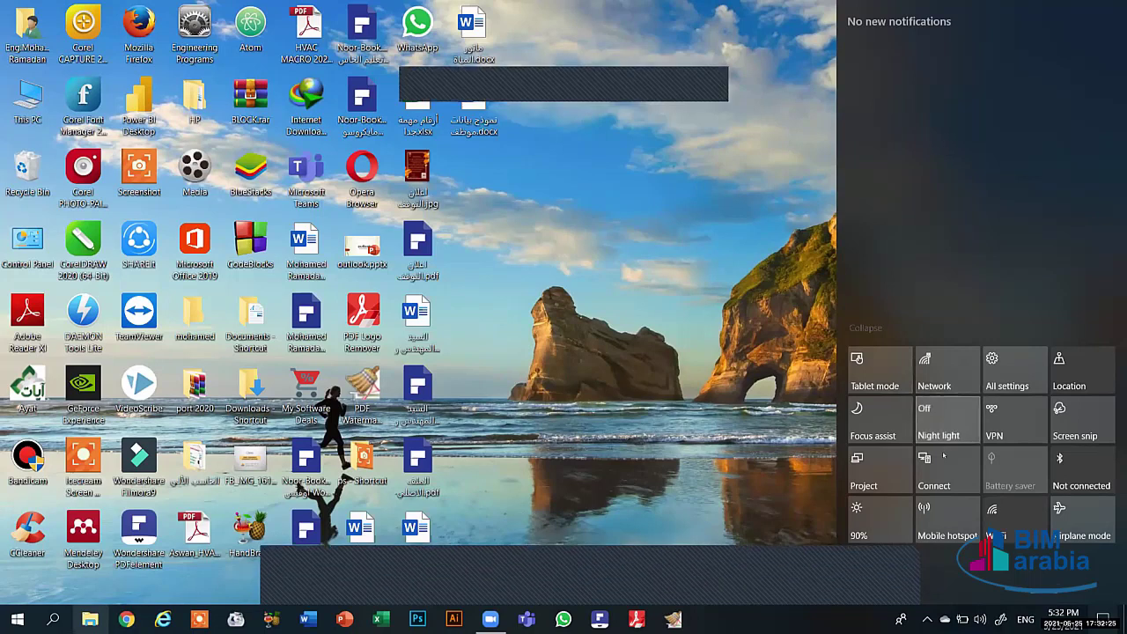
pyautogui.click(593, 78)
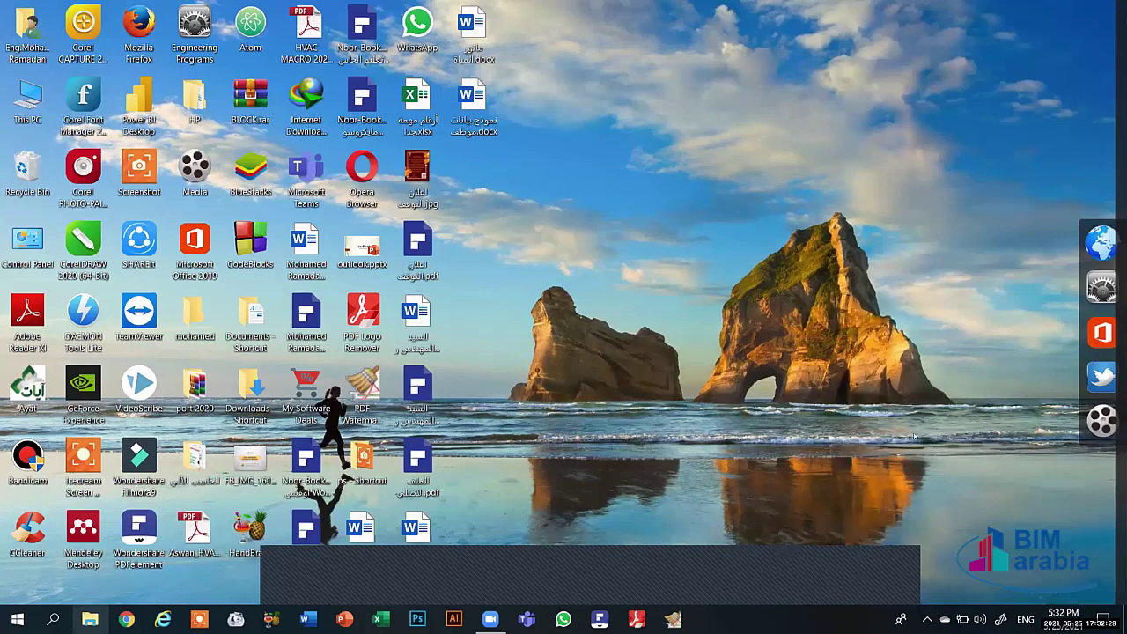
# Step: Set Focus assist to Alarms only in the action center and close it
pyautogui.press('super+a')
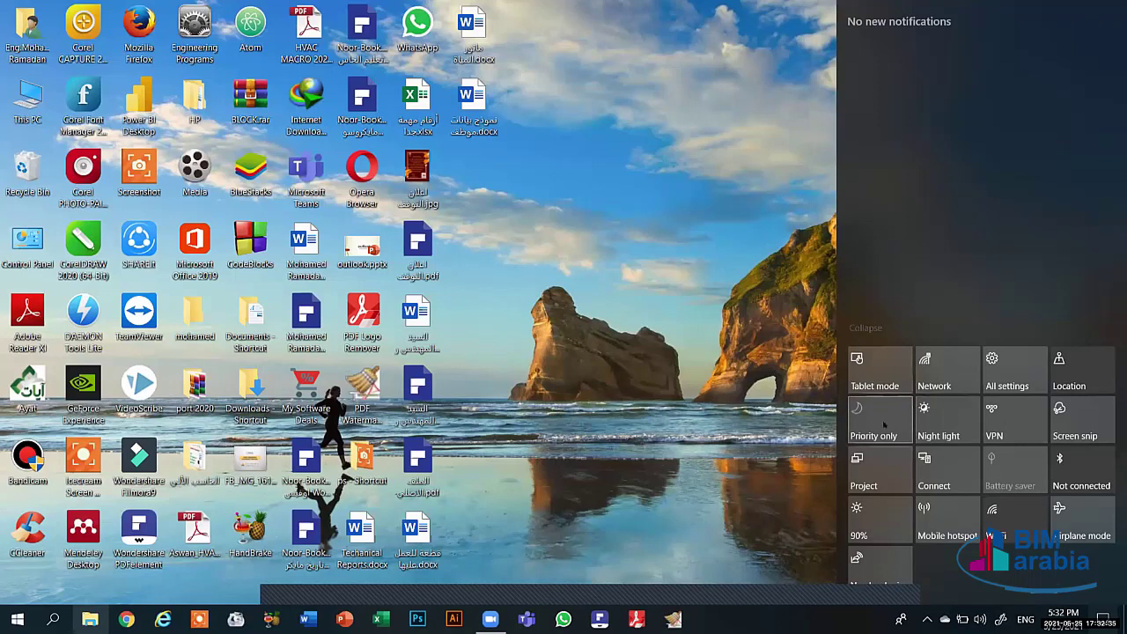
pyautogui.click(894, 429)
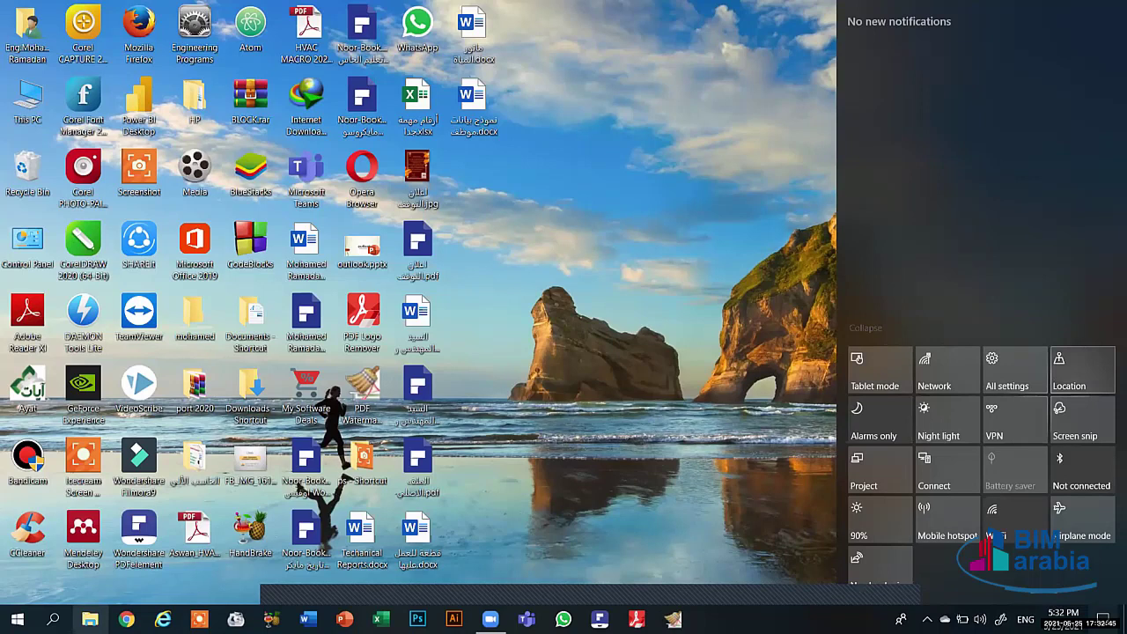
pyautogui.press('Escape')
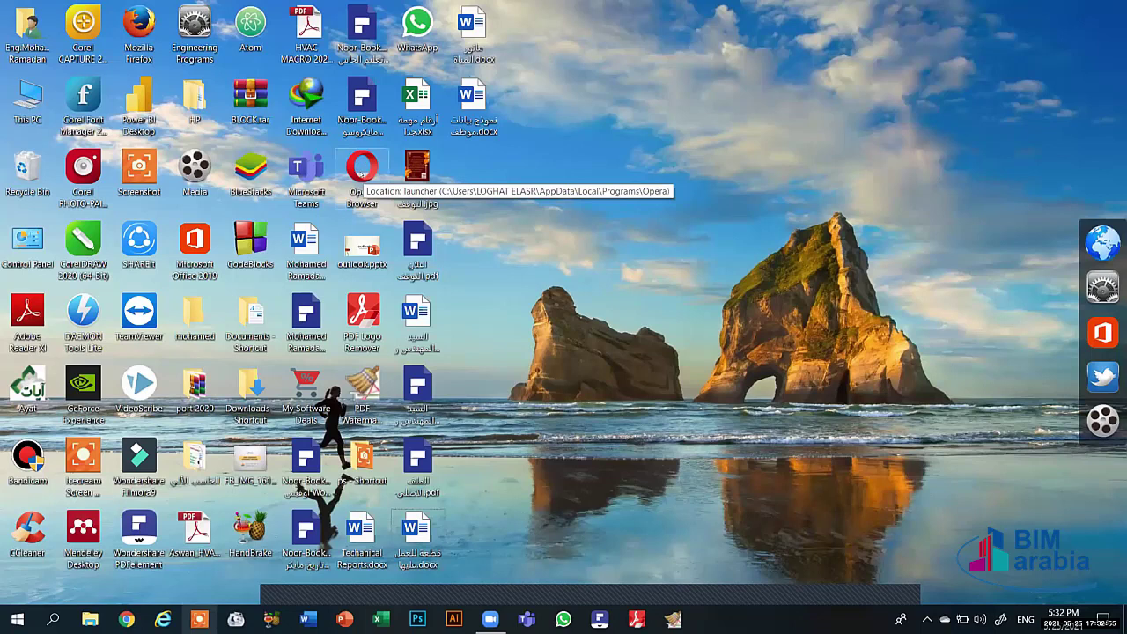
# Step: Pin the Opera Browser desktop shortcut to the taskbar and unpin it again
pyautogui.rightClick(364, 176)
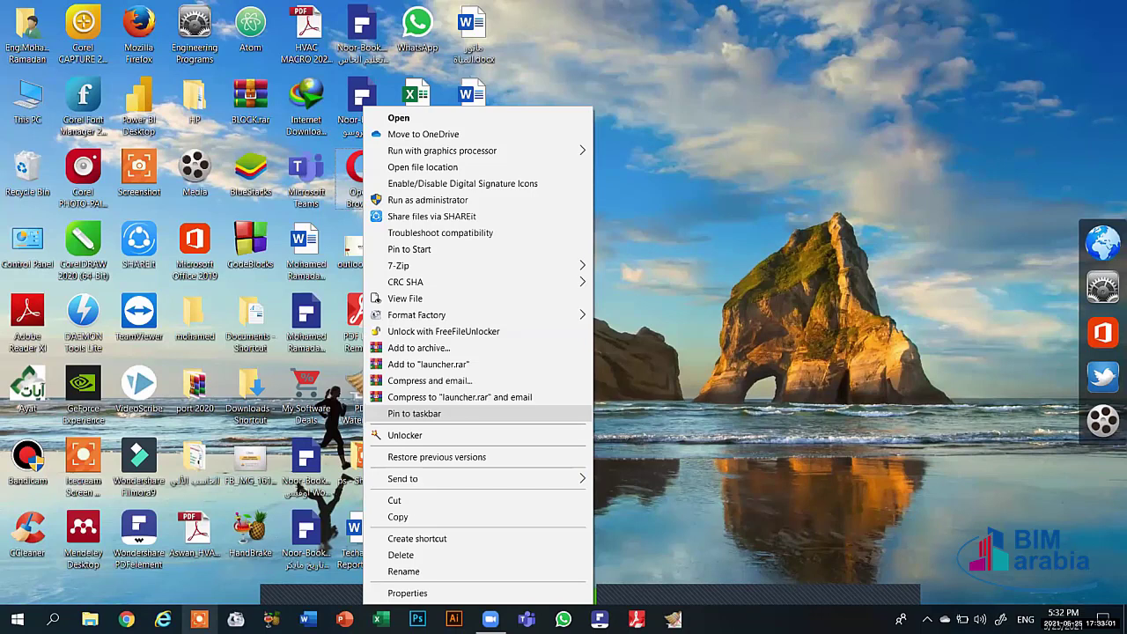
pyautogui.click(414, 413)
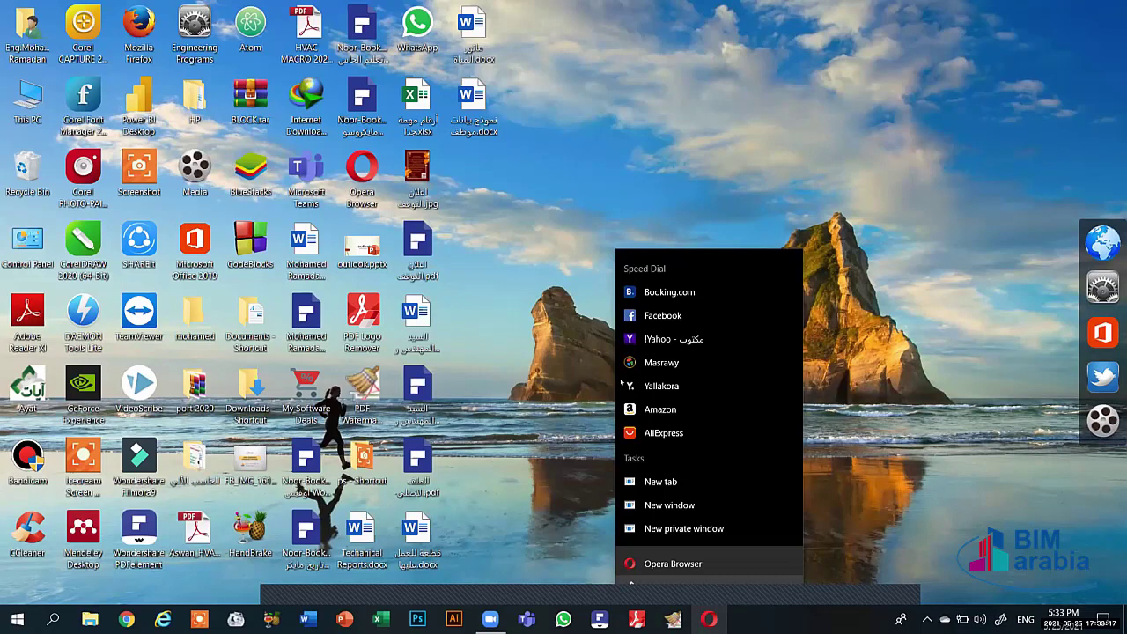
pyautogui.click(631, 583)
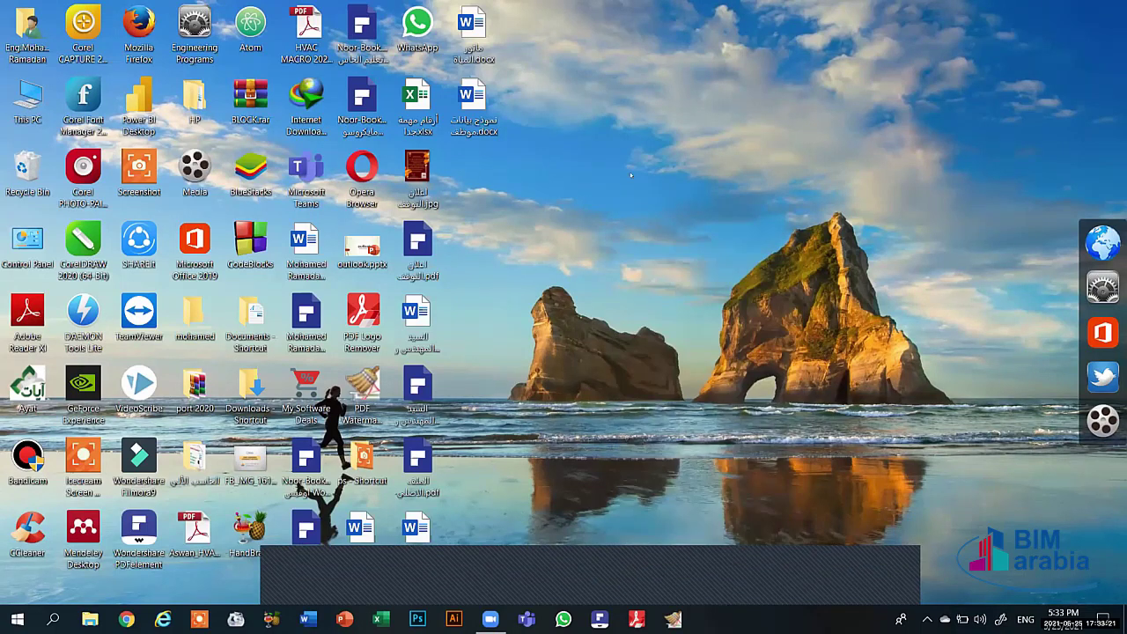
# Step: Move the folder beside the TeamViewer shortcut to the empty desktop area above the rocks and open it
pyautogui.moveTo(629, 161); pyautogui.dragTo(632, 174)
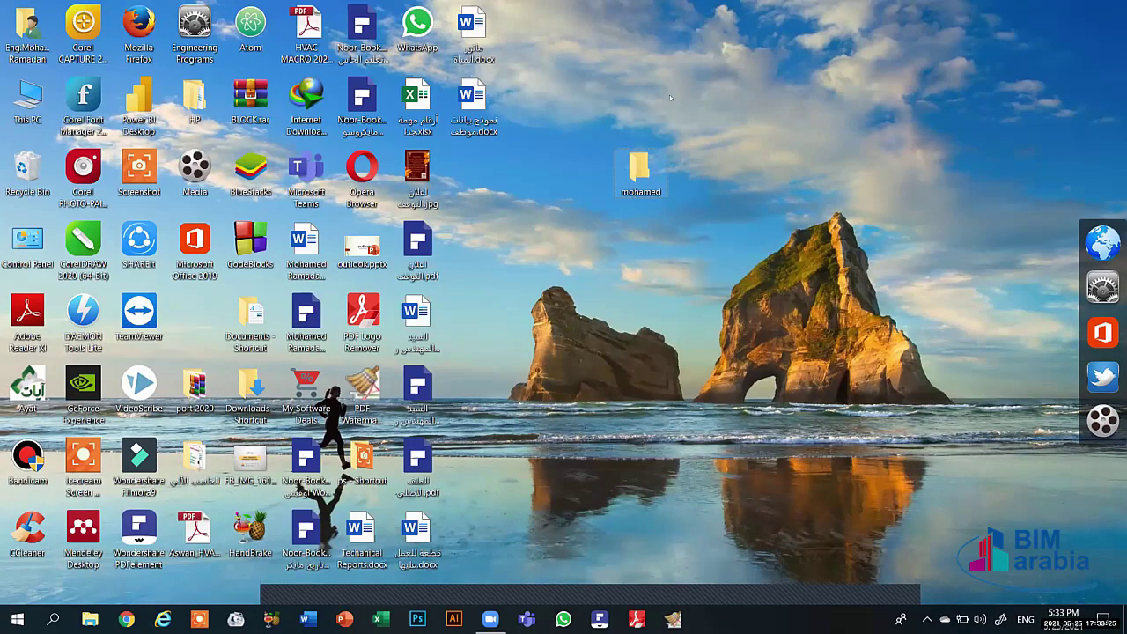
pyautogui.rightClick(631, 171)
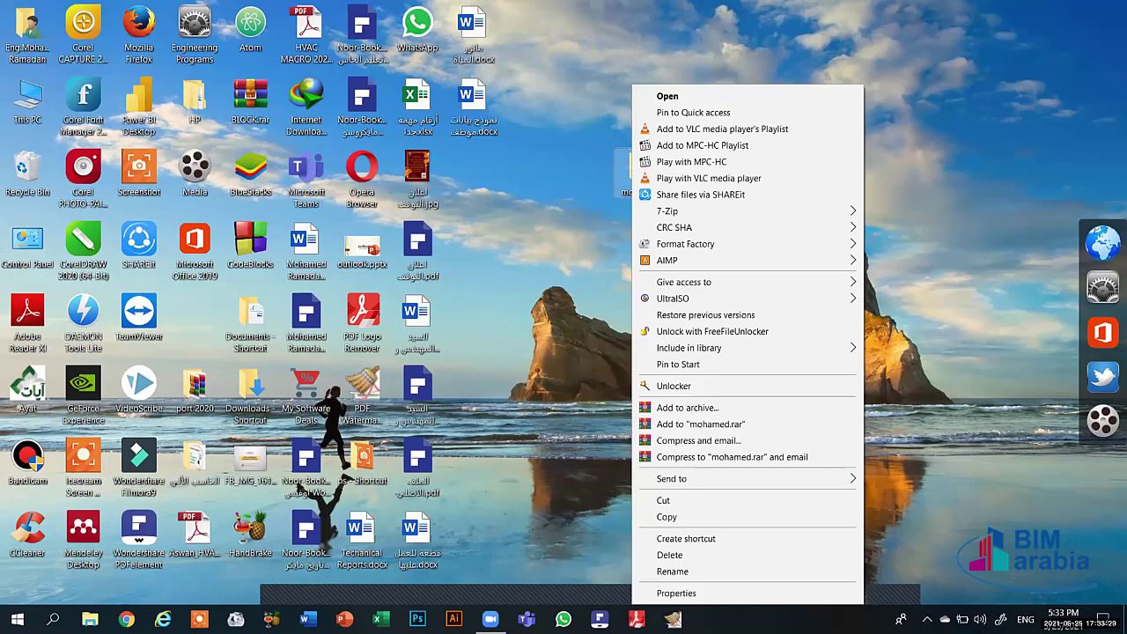
pyautogui.click(667, 96)
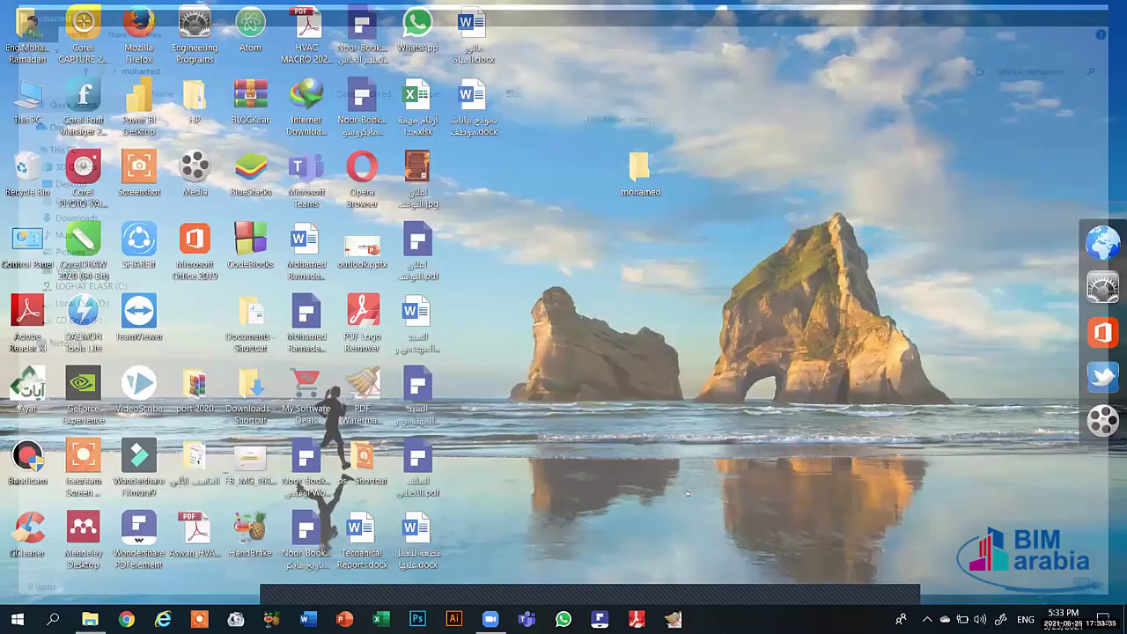
# Step: Look at the Send to destinations for the desktop folder above the rocks, and dismiss them
pyautogui.rightClick(640, 169)
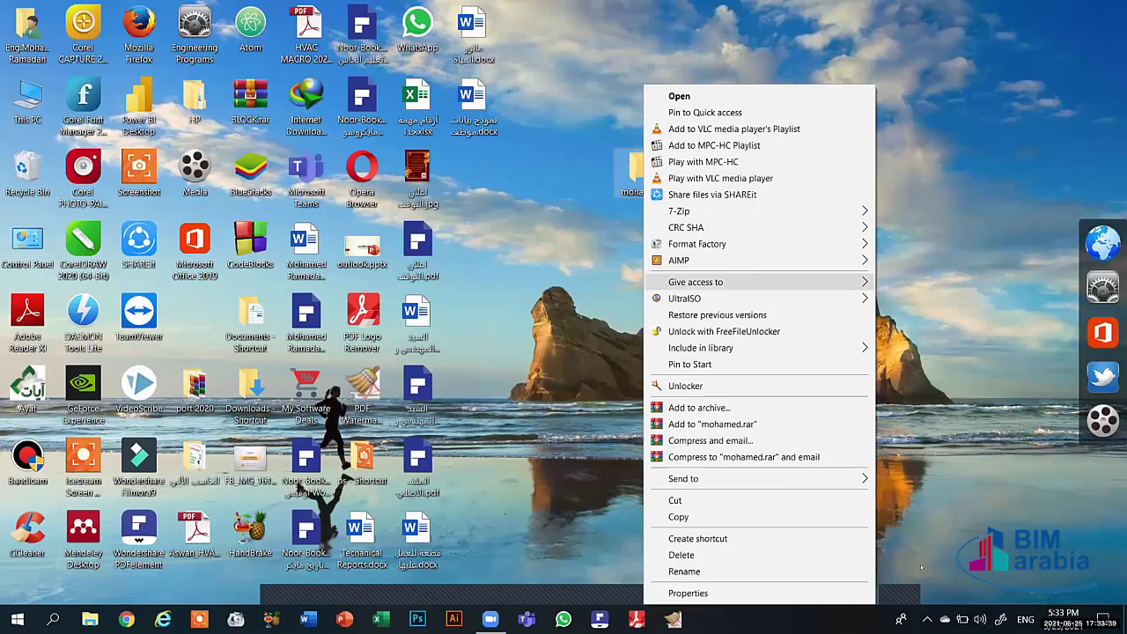
pyautogui.press('n')
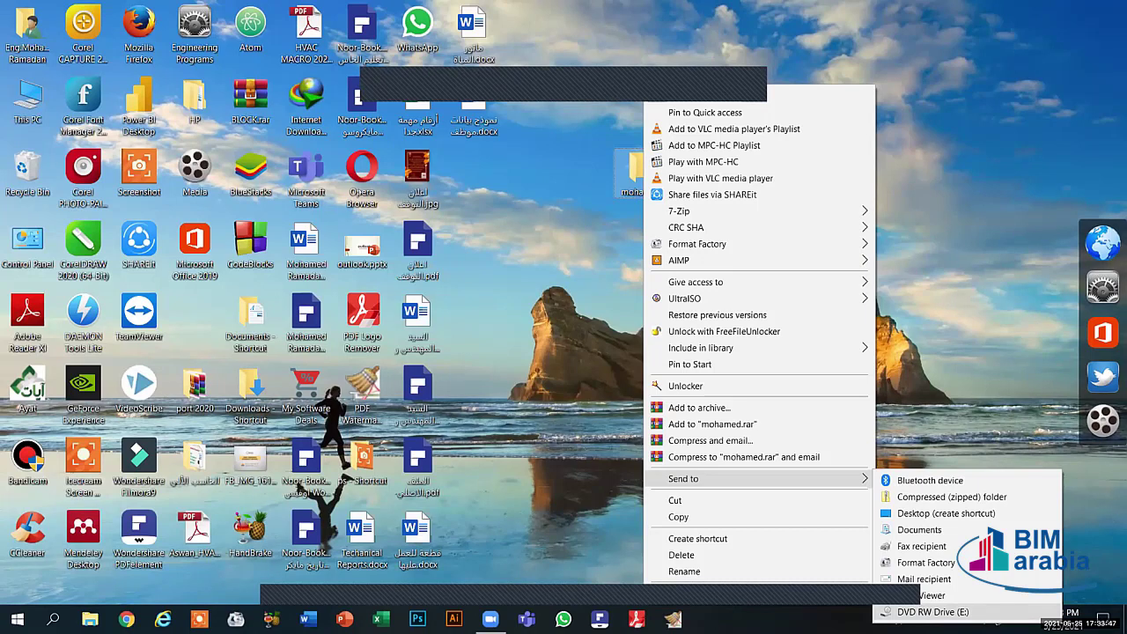
pyautogui.click(465, 204)
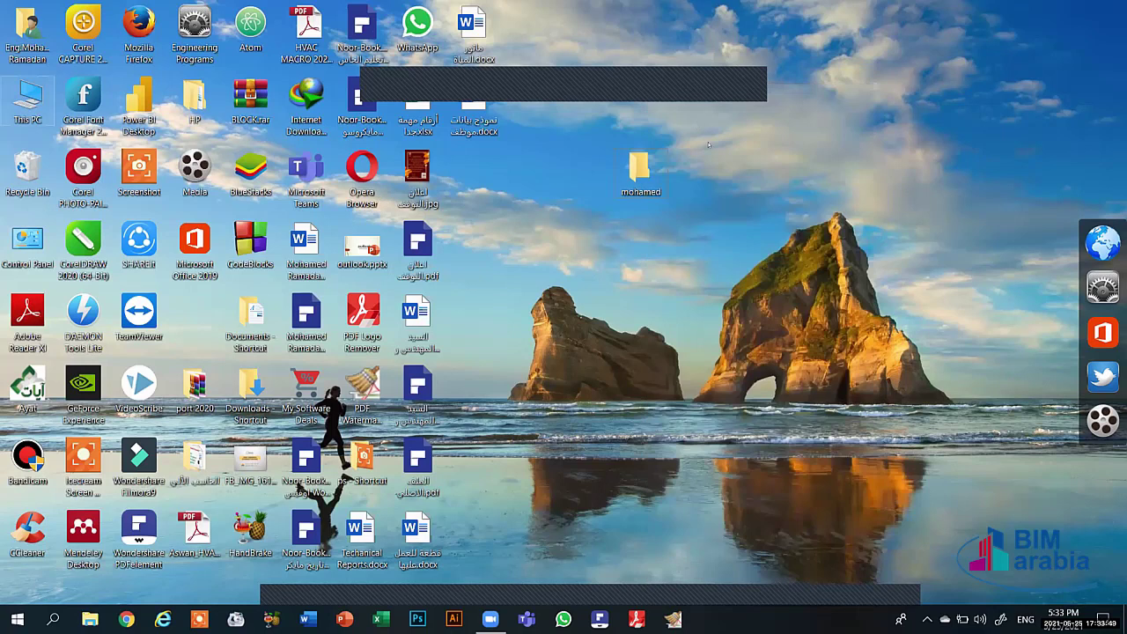
# Step: Open Local Disk (D:), look at the Send to destinations for the مشروع تخرج folder, and return to the desktop
pyautogui.press('super+e')
pyautogui.doubleClick(387, 216)
pyautogui.rightClick(823, 123)
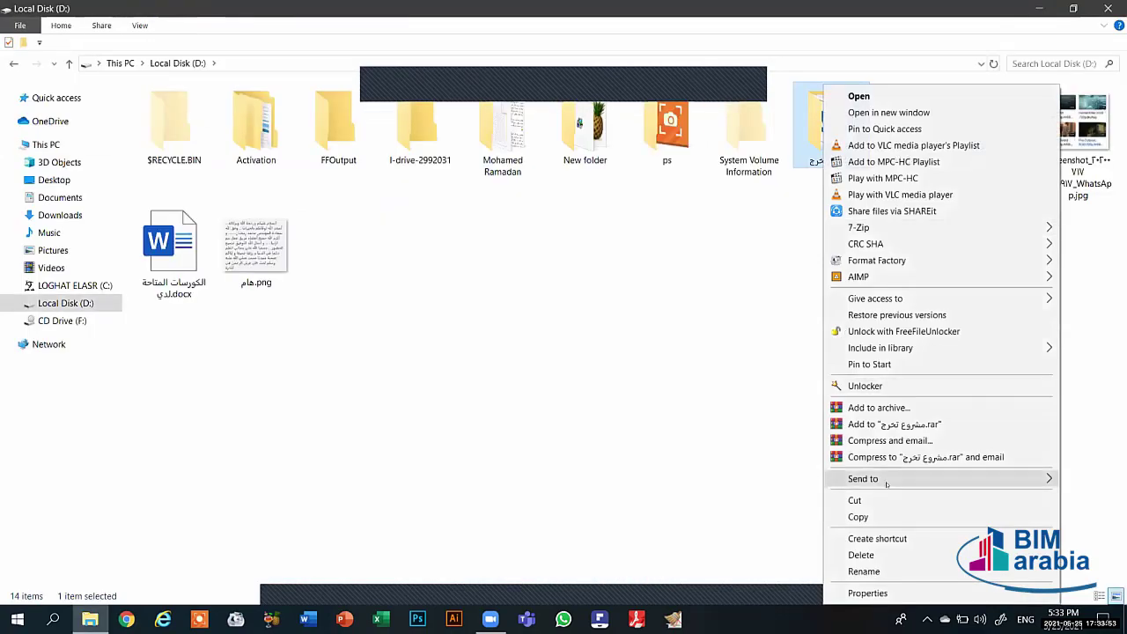
pyautogui.moveTo(881, 482)
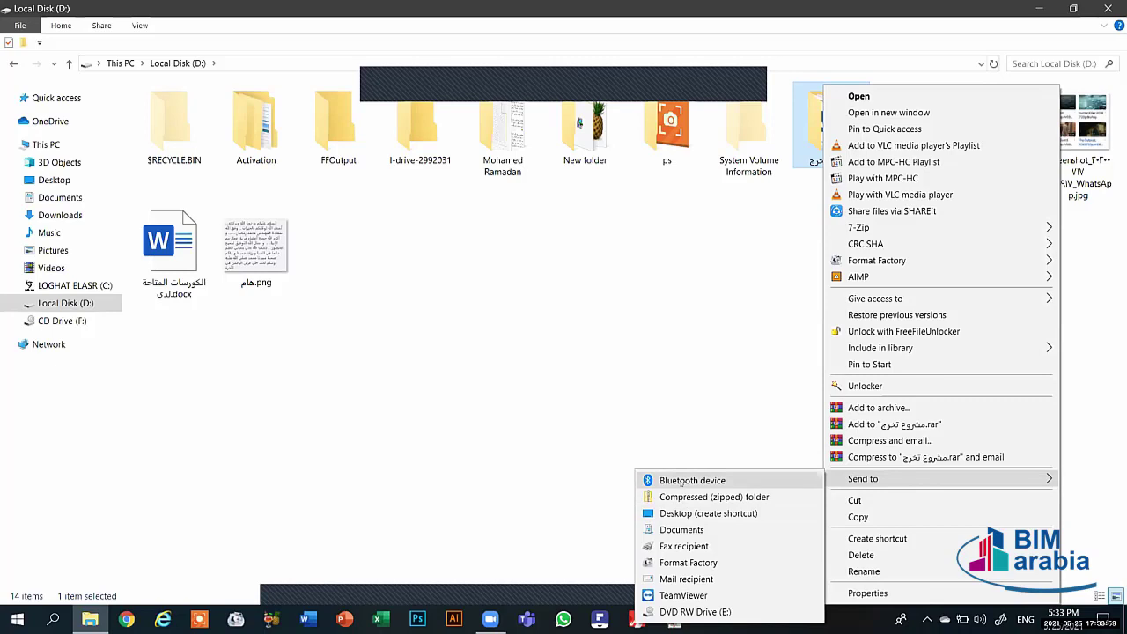
pyautogui.click(576, 284)
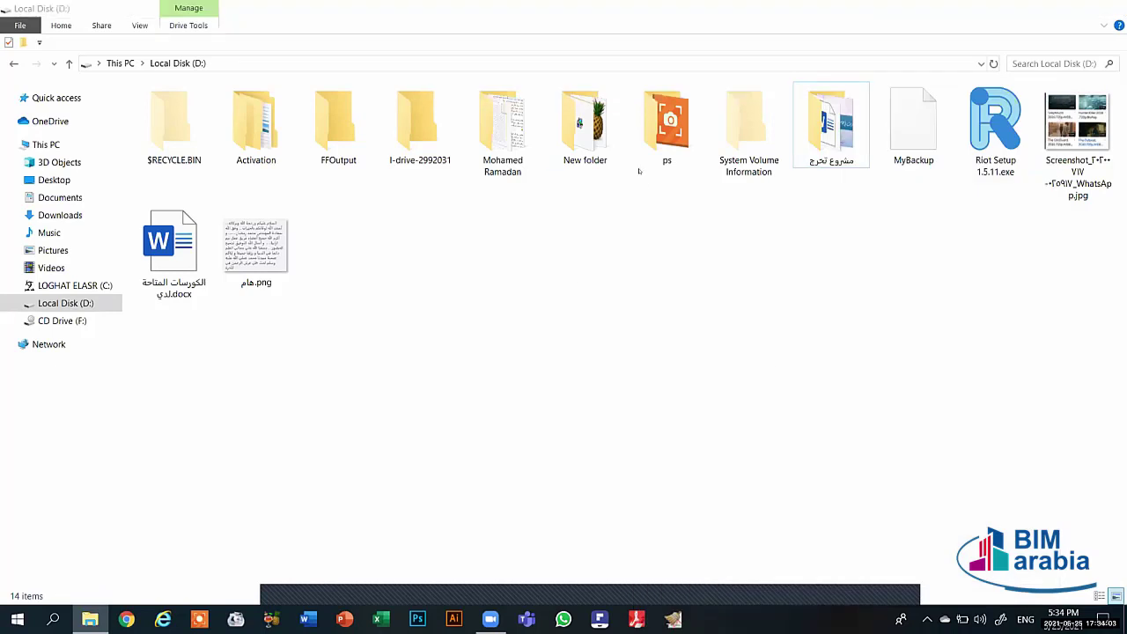
pyautogui.press('super+d')
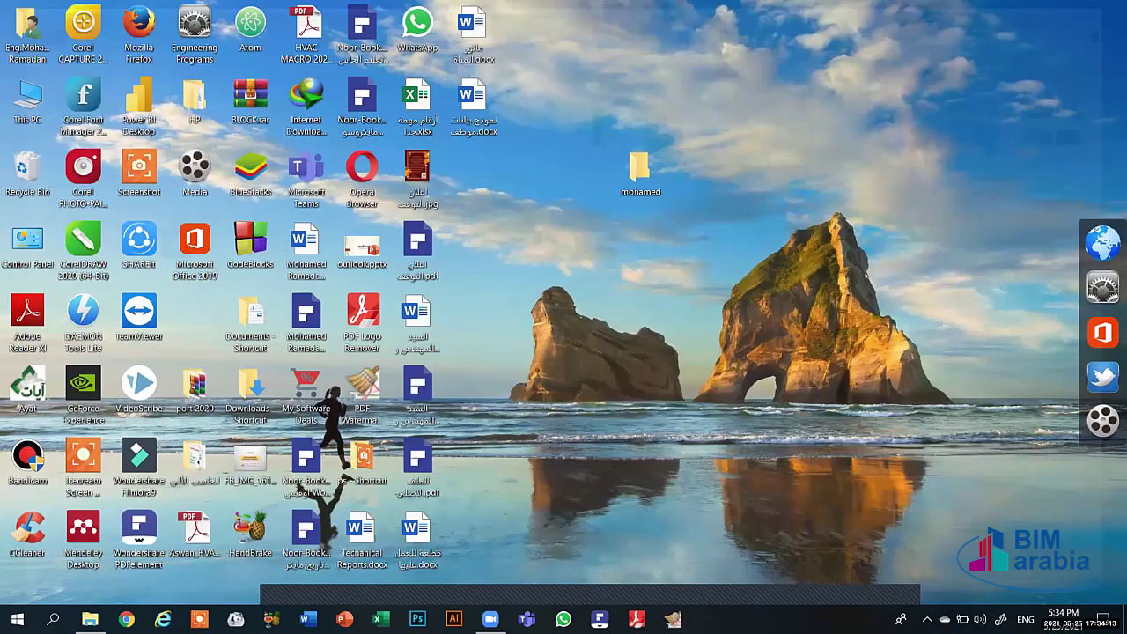
# Step: Rename the desktop folder above the rocks, entering the person's first name as the folder name
pyautogui.click(306, 247)
pyautogui.moveTo(923, 42); pyautogui.dragTo(635, 152)
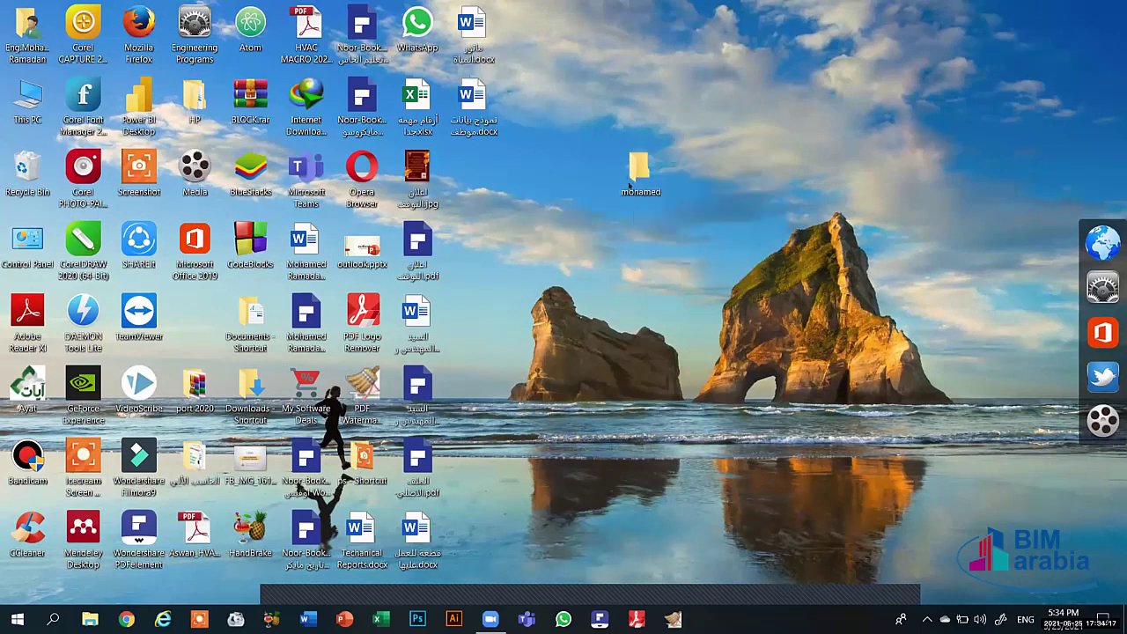
pyautogui.press('Escape')
pyautogui.rightClick(630, 173)
pyautogui.click(699, 566)
pyautogui.write('mohamed')
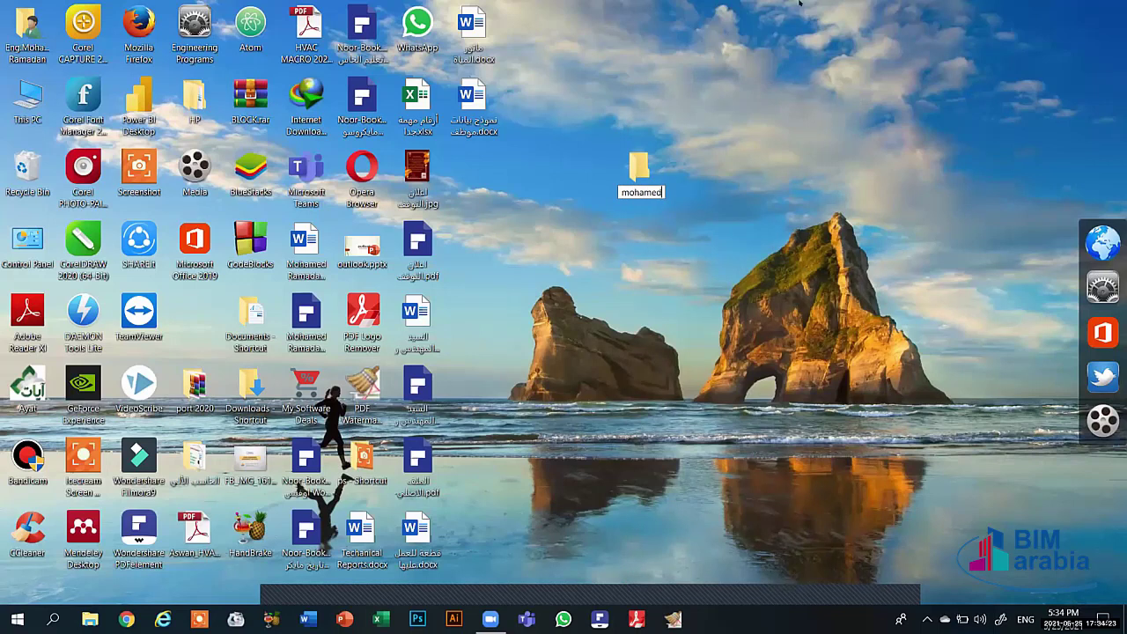
# Step: Delete the desktop folder above the rocks, restore it from the Recycle Bin, and close the Recycle Bin
pyautogui.click(634, 173)
pyautogui.rightClick(639, 171)
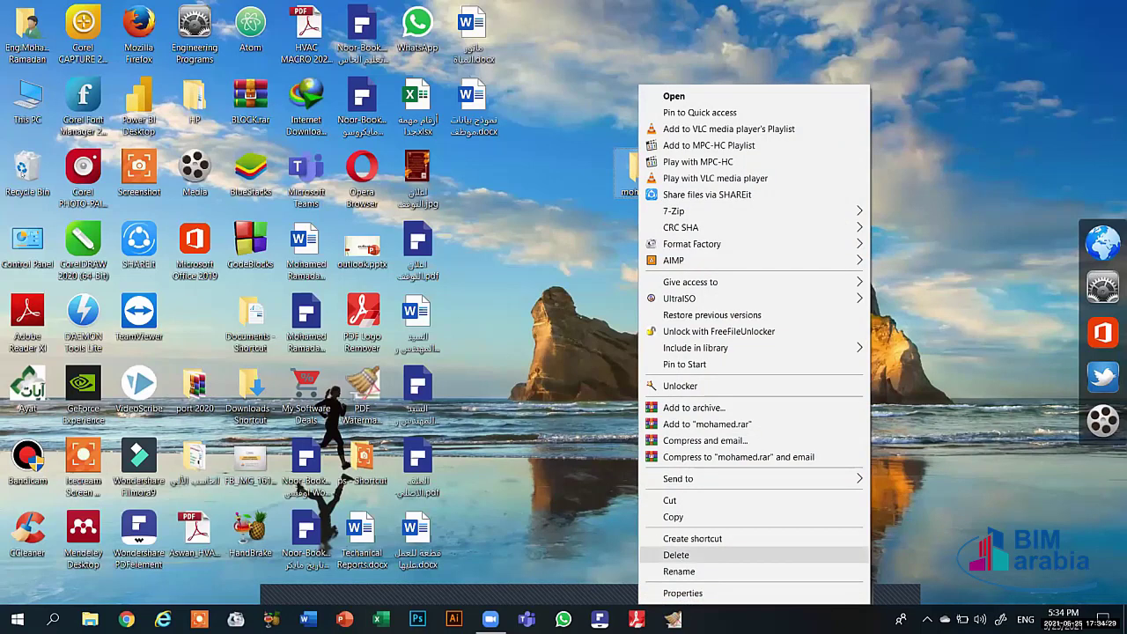
pyautogui.click(676, 555)
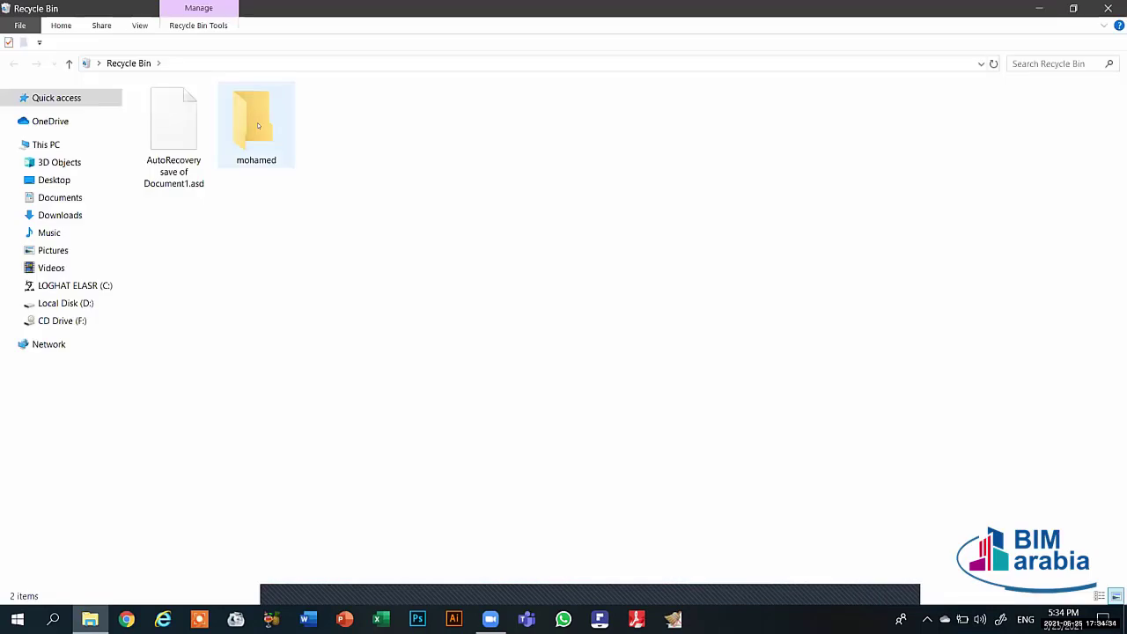
pyautogui.rightClick(261, 126)
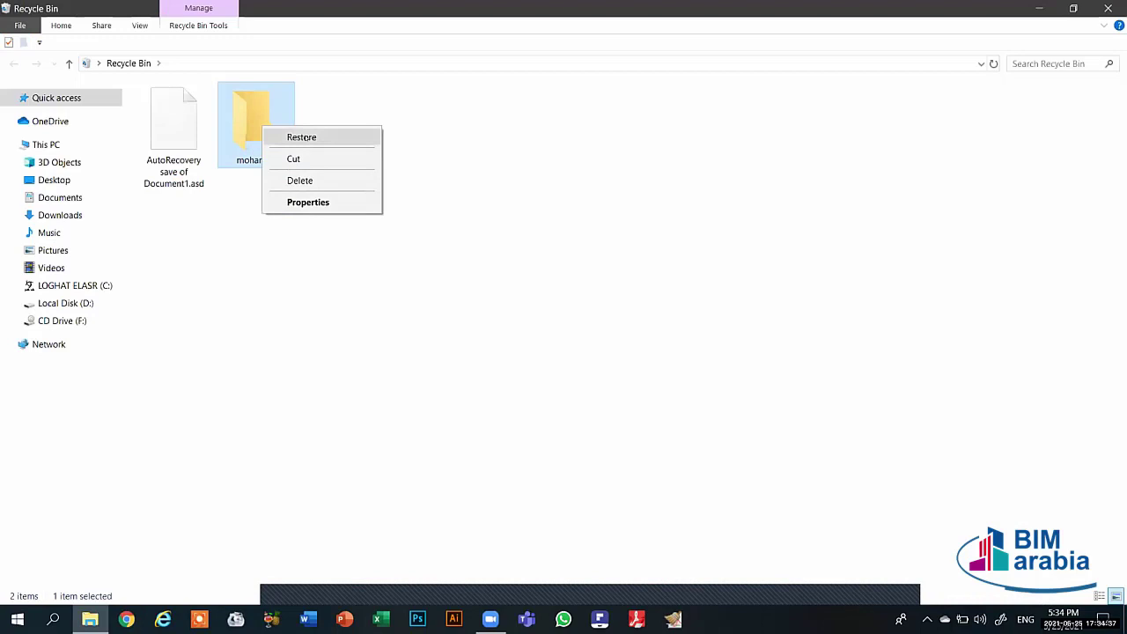
pyautogui.click(301, 137)
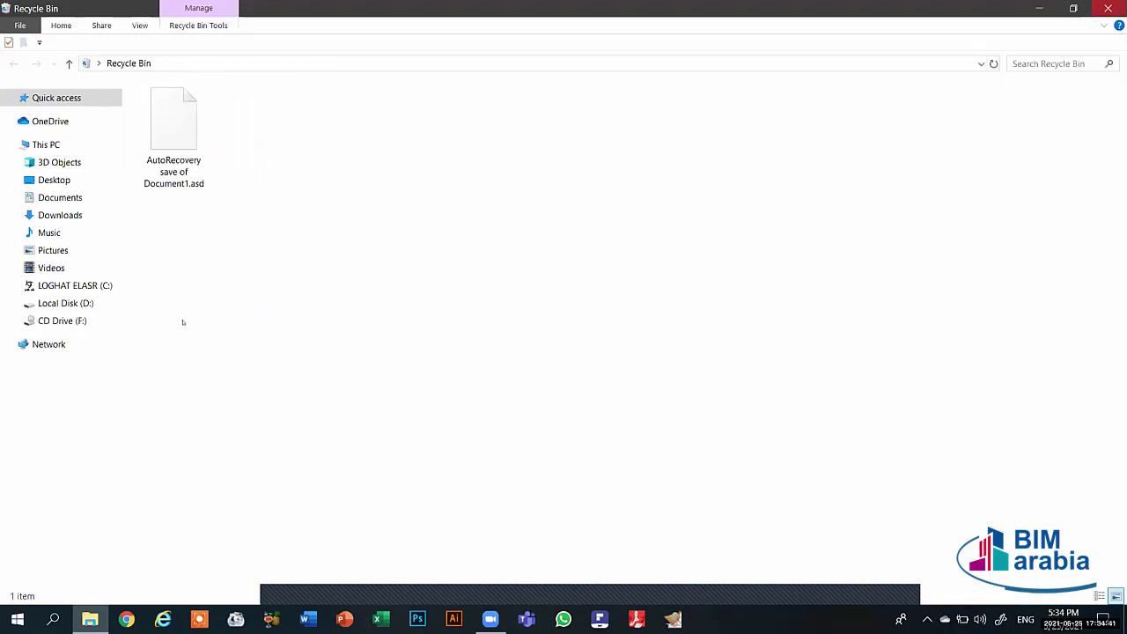
pyautogui.hotkey('alt', 'F4')
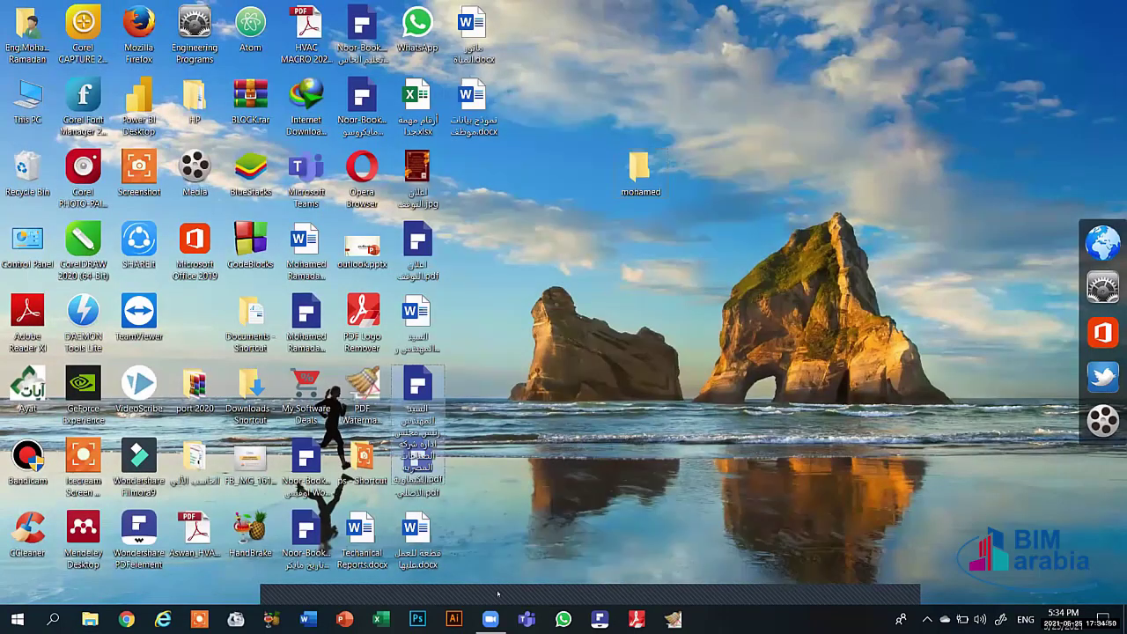
# Step: Open the properties of the PDF file beside the PDF watermark shortcut and examine its size, creation date and modification date
pyautogui.rightClick(423, 400)
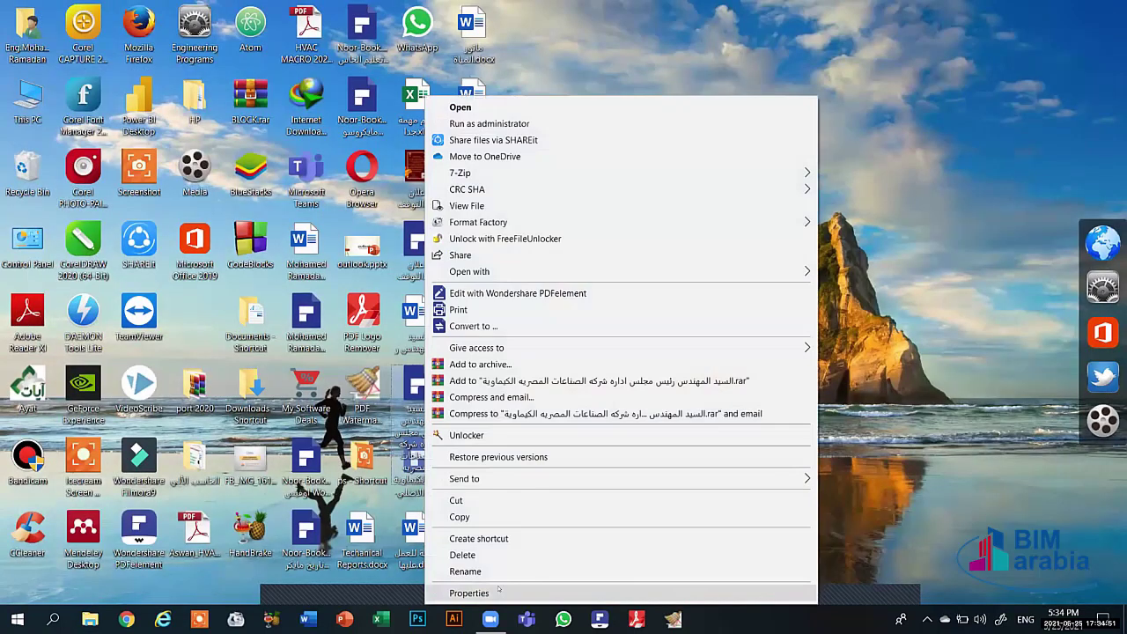
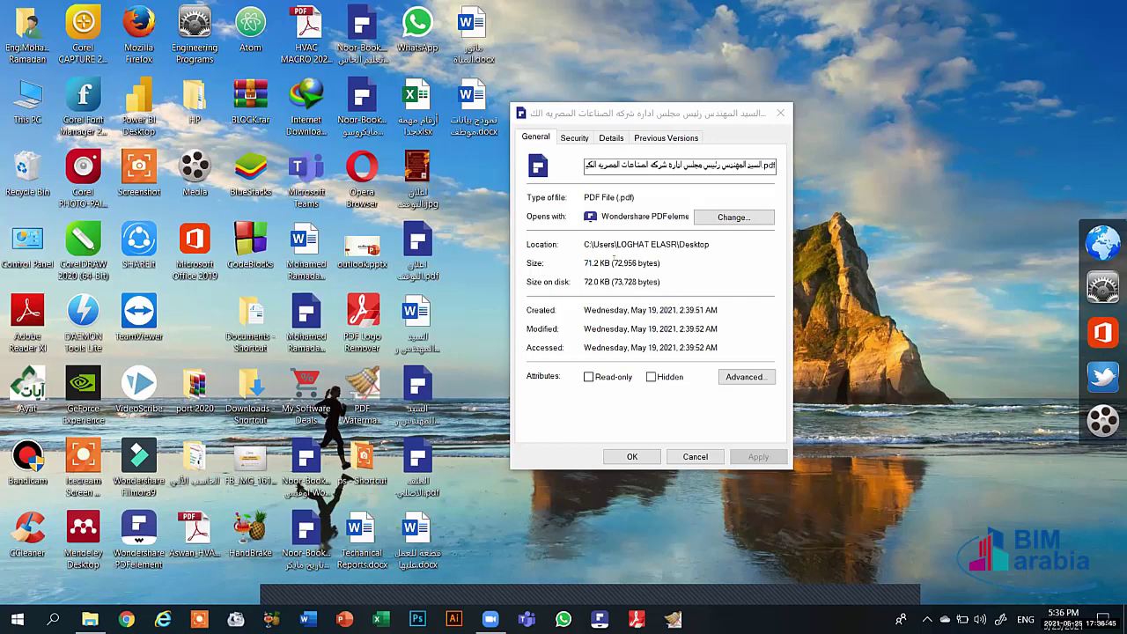
pyautogui.moveTo(611, 263); pyautogui.dragTo(659, 262)
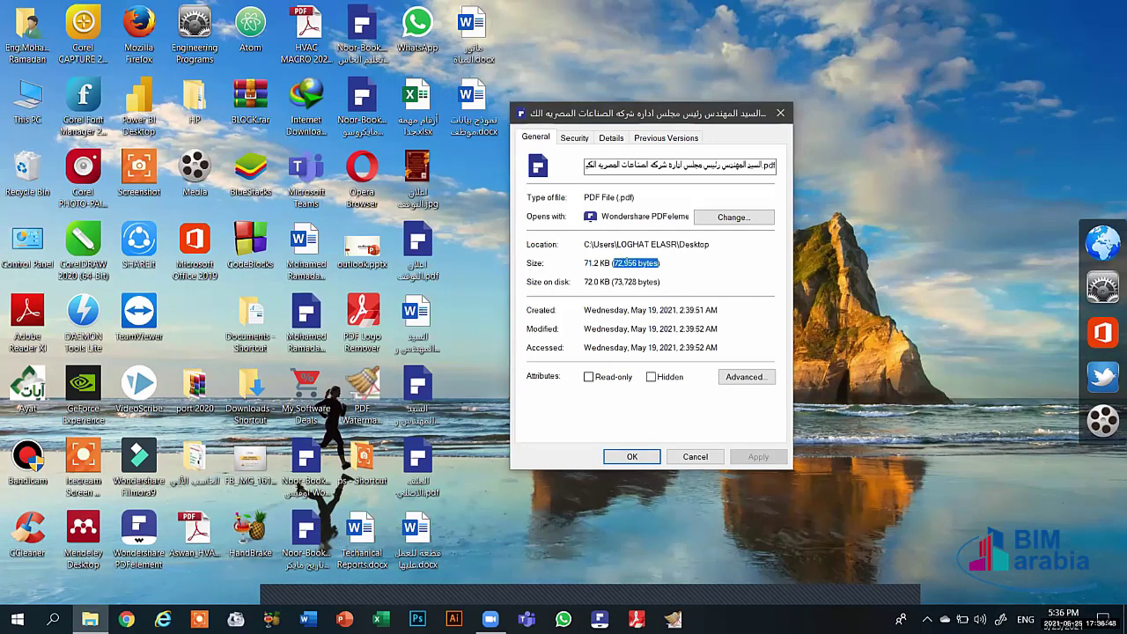
pyautogui.click(611, 262)
pyautogui.moveTo(648, 310); pyautogui.dragTo(655, 310)
pyautogui.click(680, 310)
pyautogui.click(694, 328)
# Step: Review the PDF's Security, Details and Previous Versions properties, examine the individual detail entries from Computer up to Name, and close the properties
pyautogui.click(574, 138)
pyautogui.click(616, 138)
pyautogui.click(635, 140)
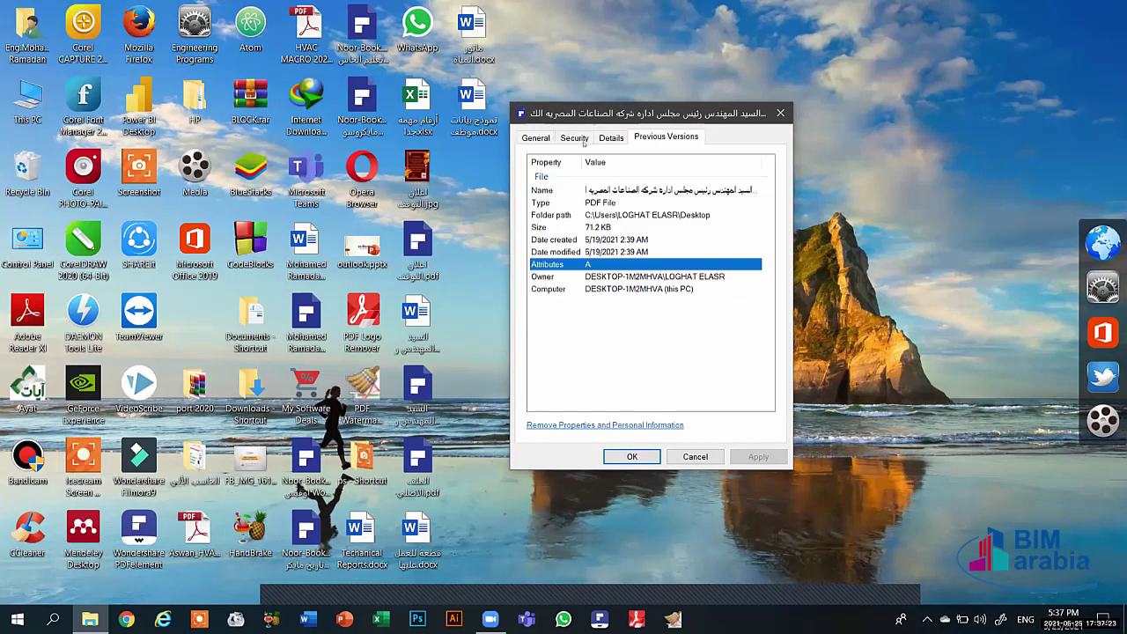
pyautogui.click(612, 137)
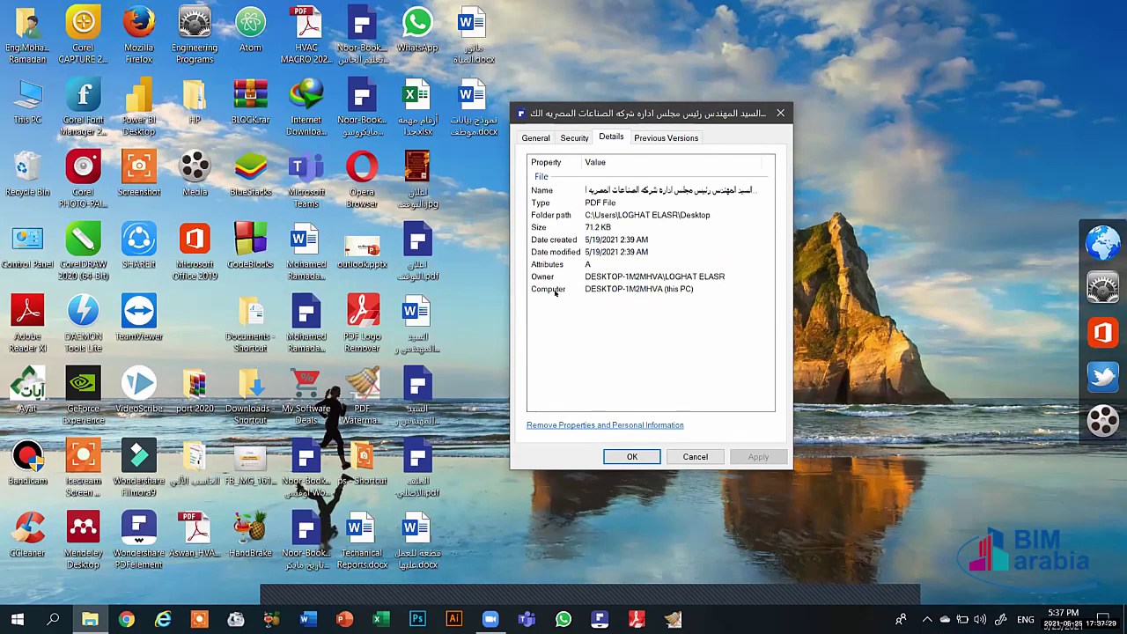
pyautogui.click(563, 288)
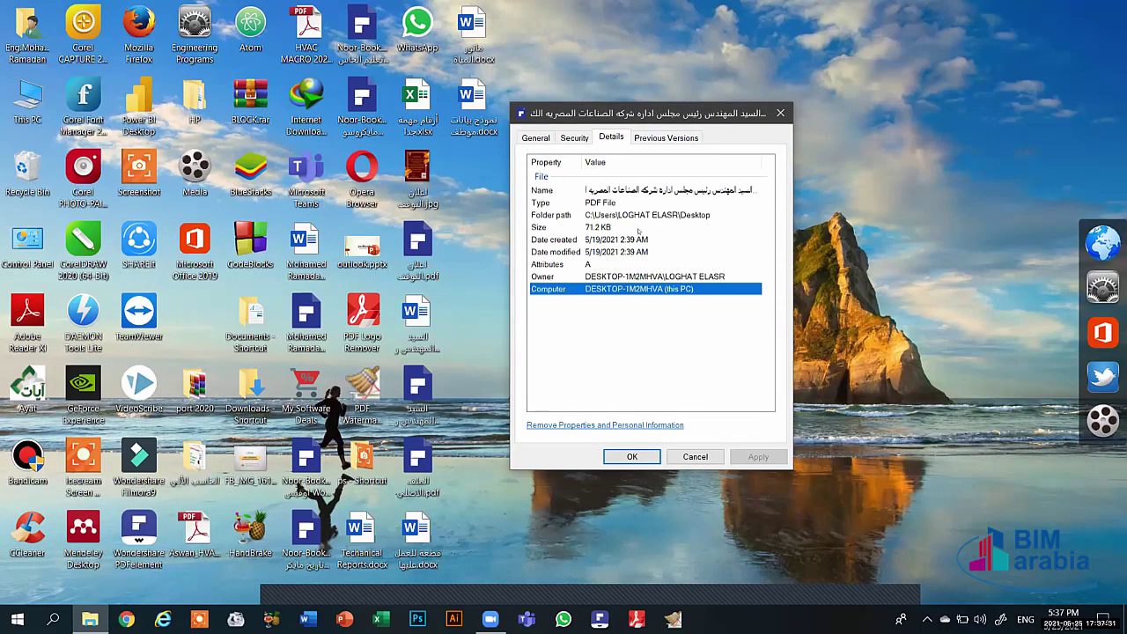
pyautogui.click(568, 277)
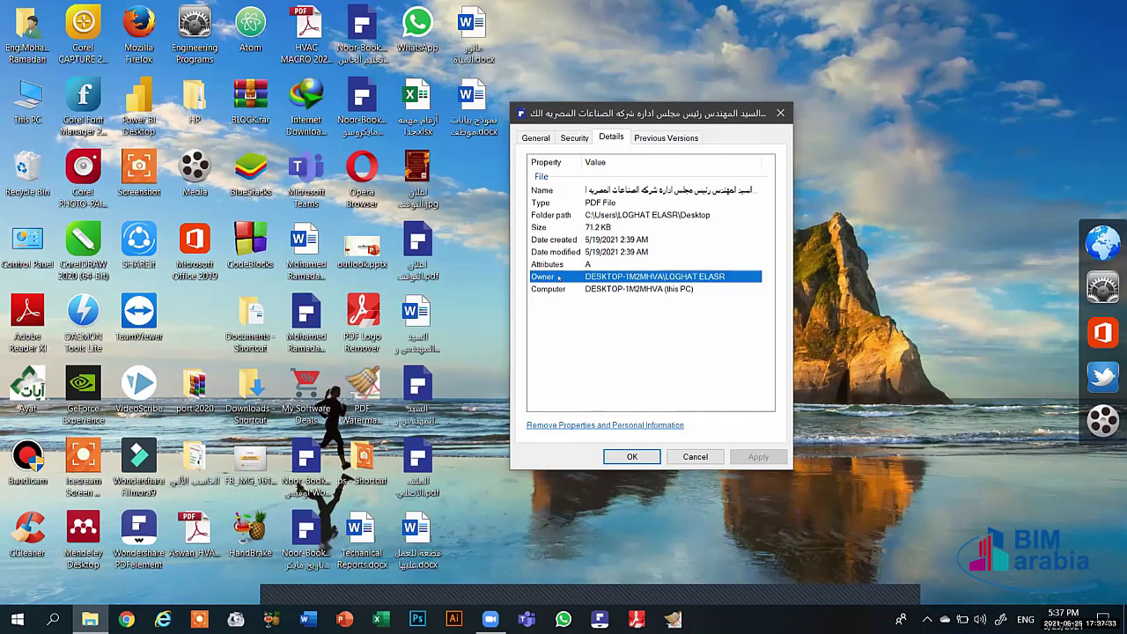
pyautogui.click(549, 254)
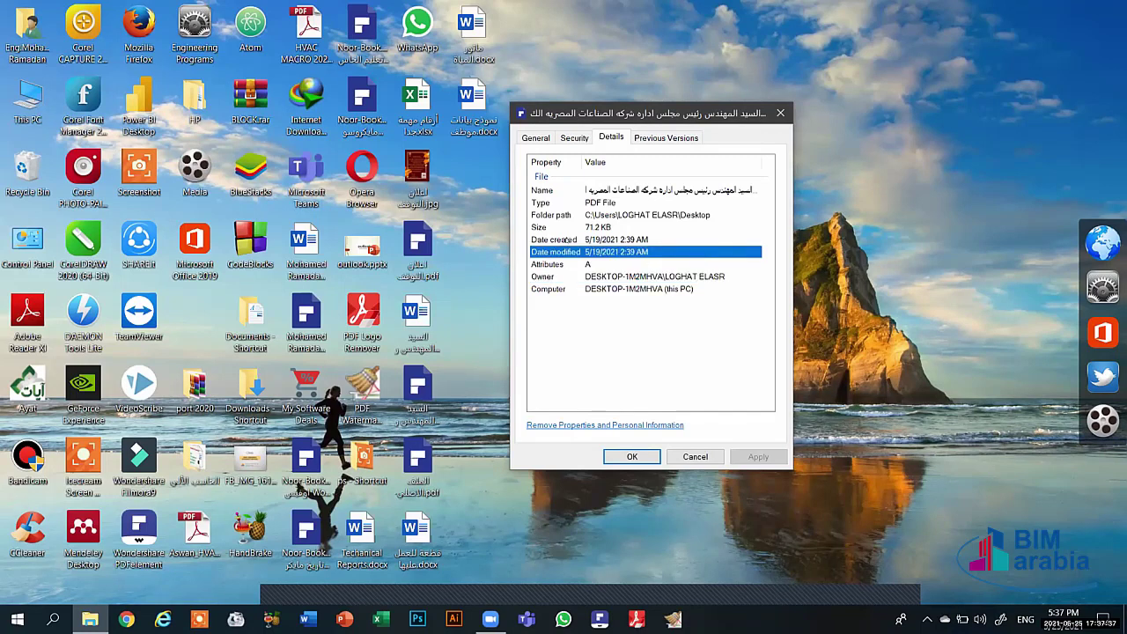
pyautogui.click(582, 240)
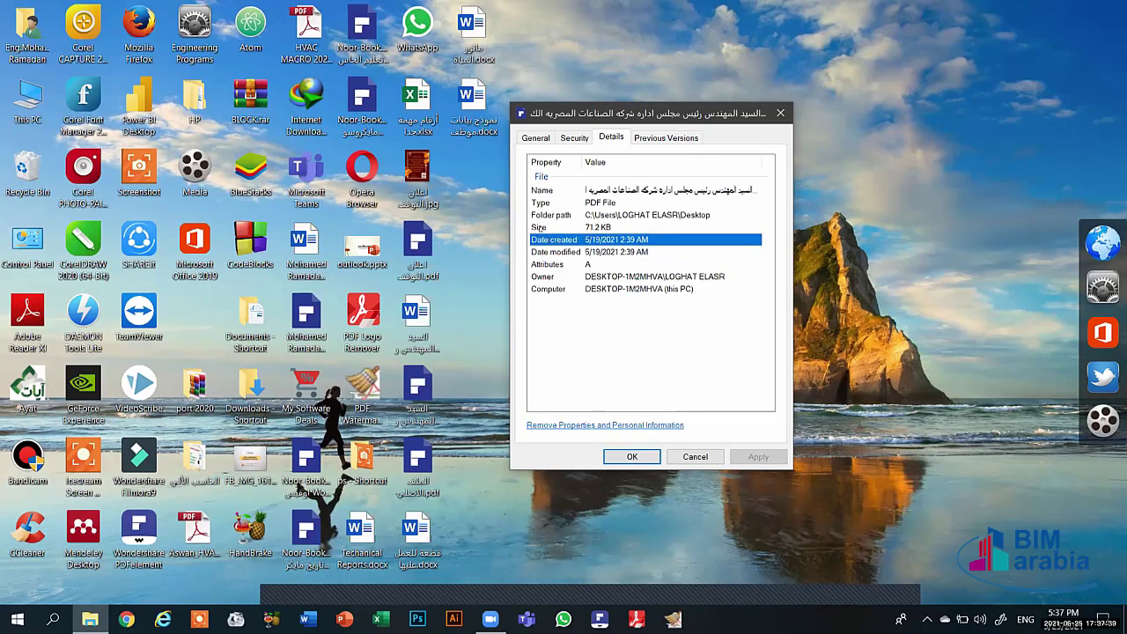
pyautogui.press('Up')
pyautogui.click(562, 216)
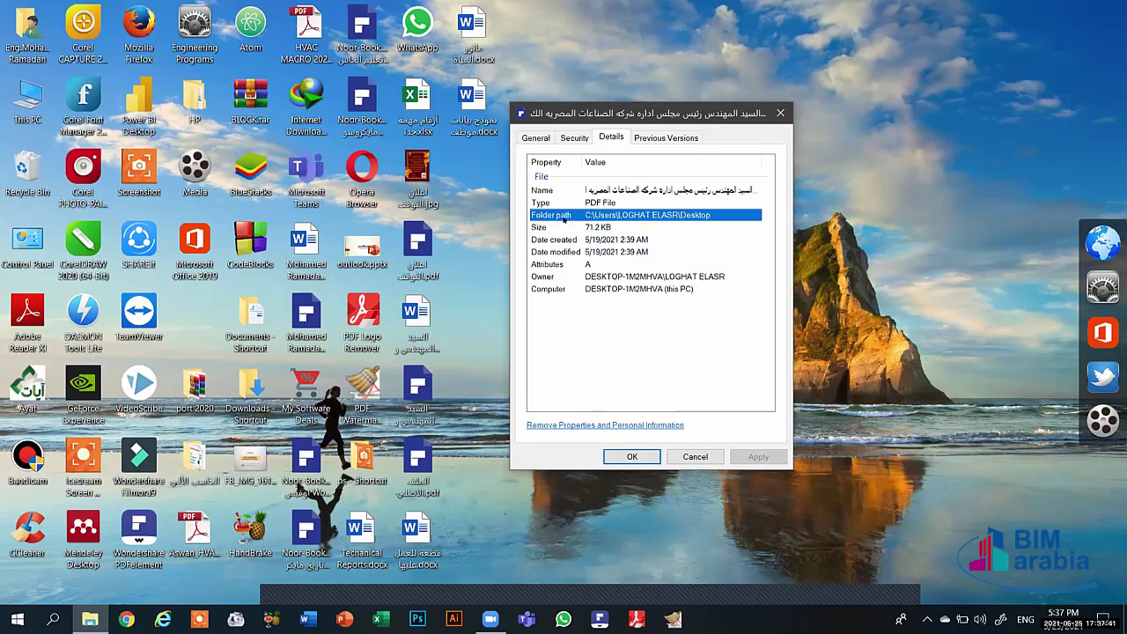
pyautogui.click(546, 203)
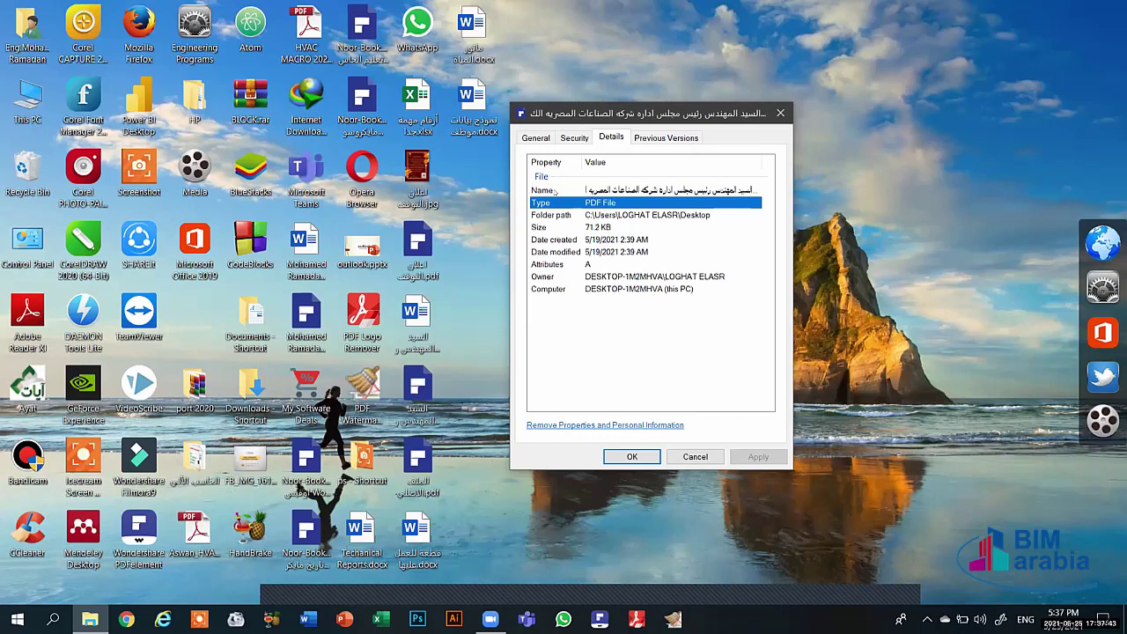
pyautogui.click(563, 187)
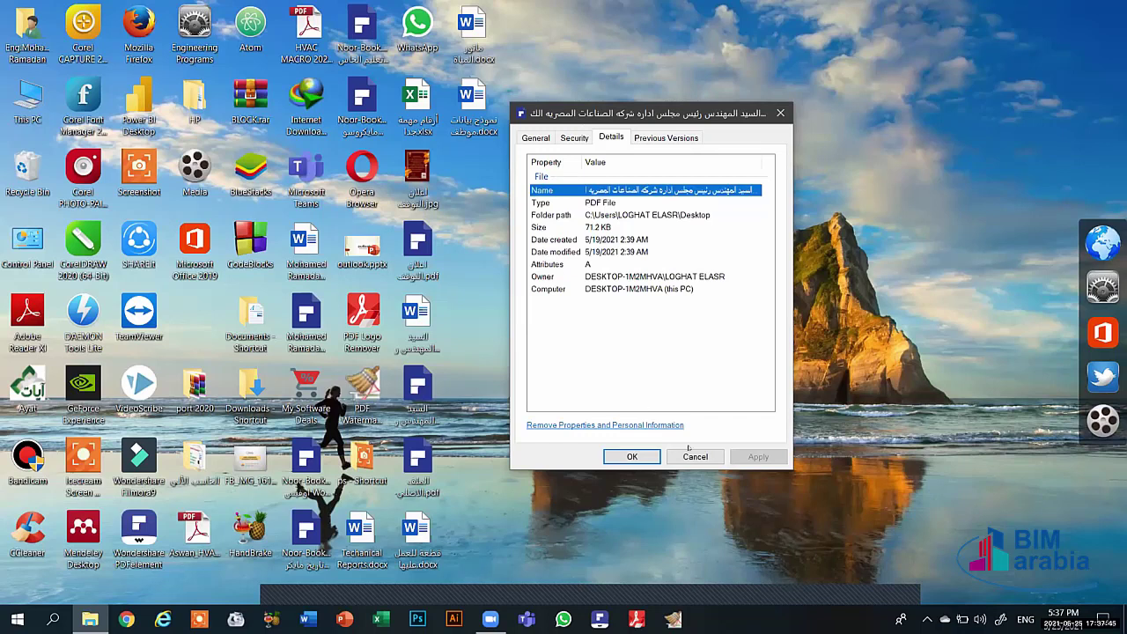
pyautogui.press('Escape')
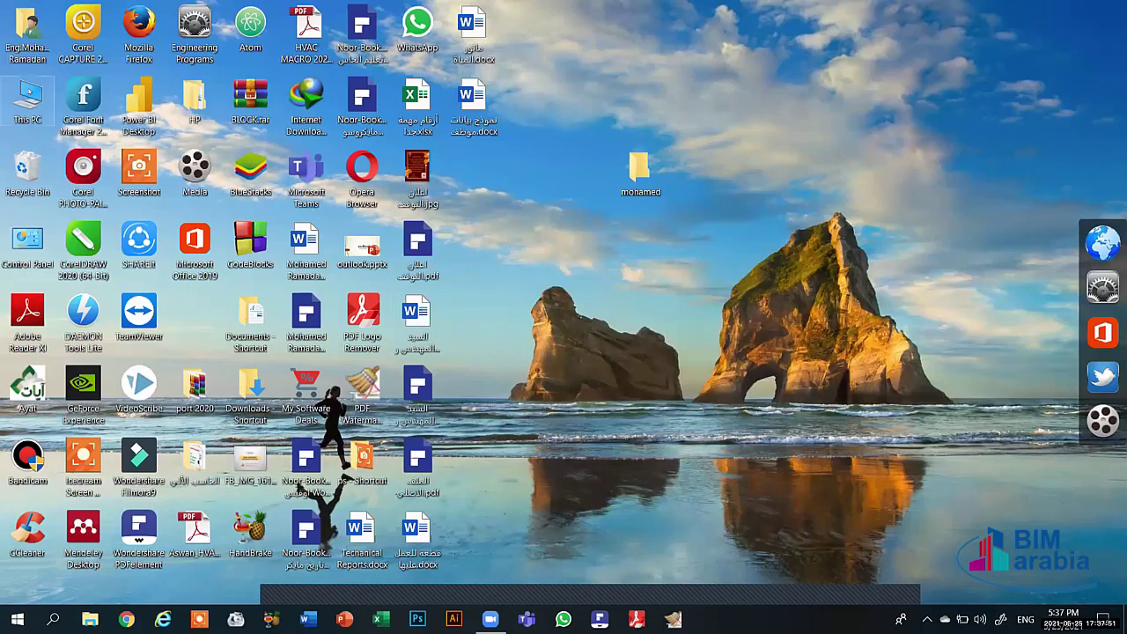
# Step: Open the properties of This PC, examine the Windows edition, memory and system information, and return to the desktop
pyautogui.rightClick(29, 94)
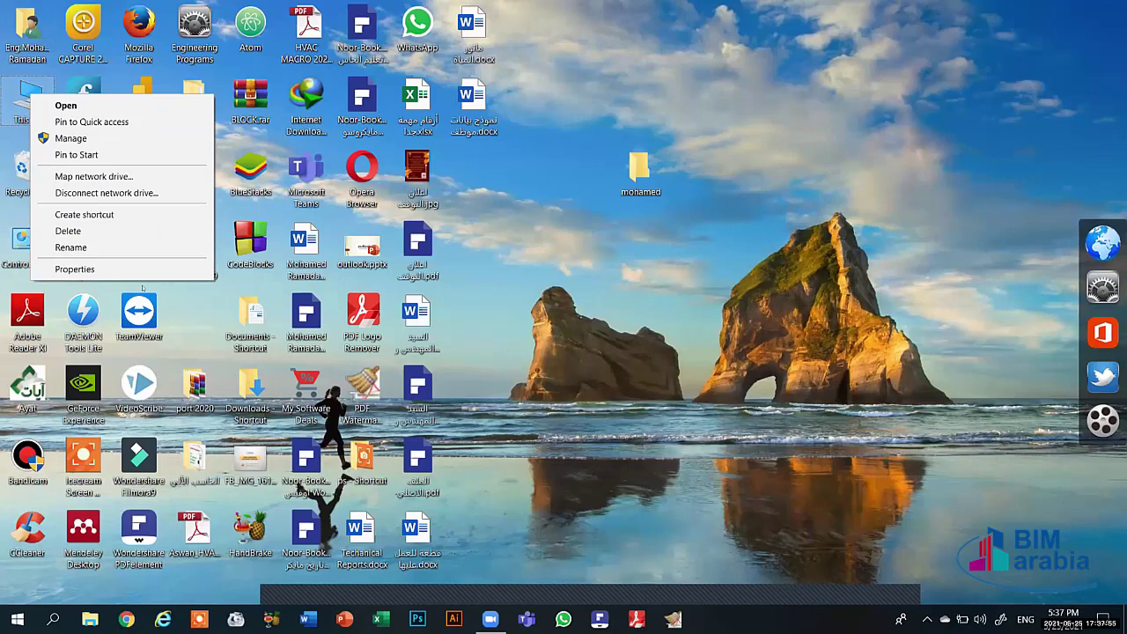
pyautogui.click(274, 287)
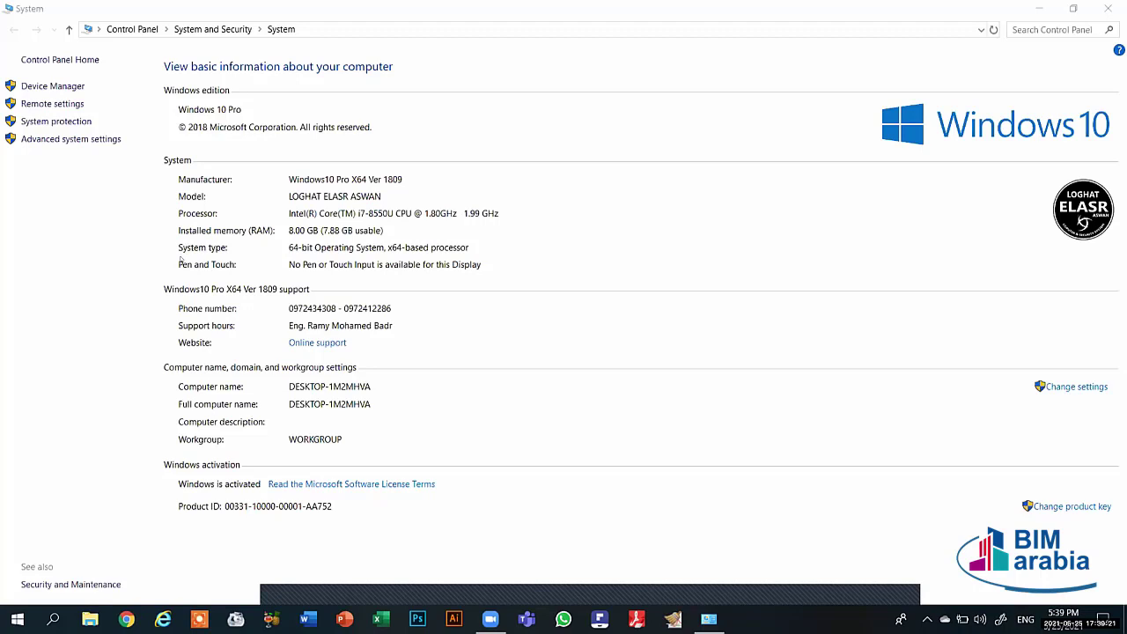
pyautogui.click(229, 236)
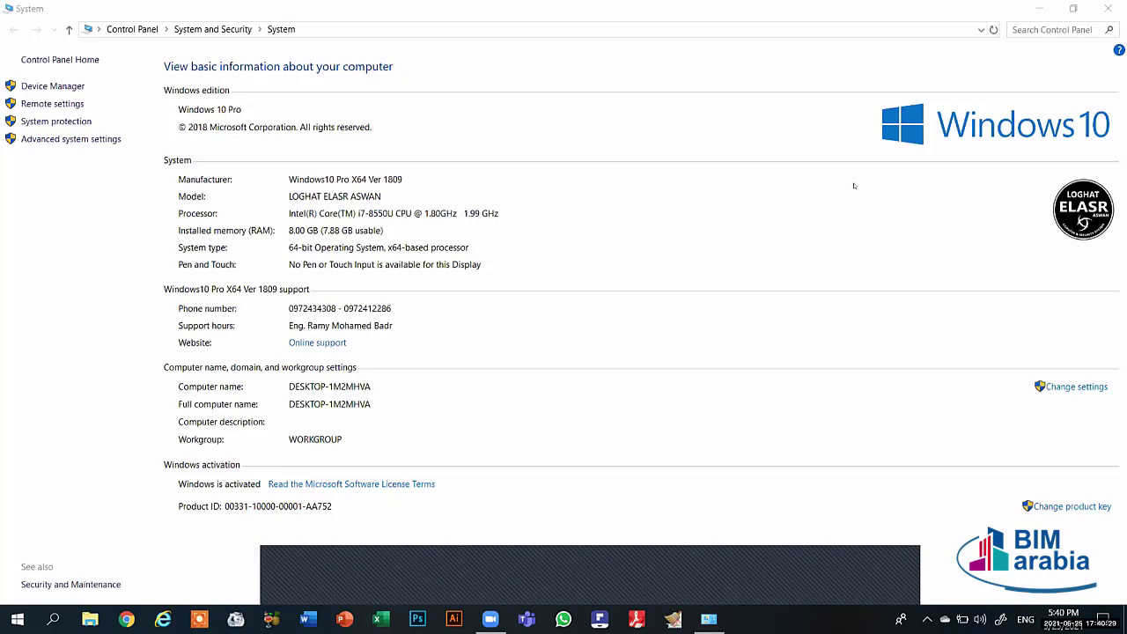
pyautogui.click(647, 255)
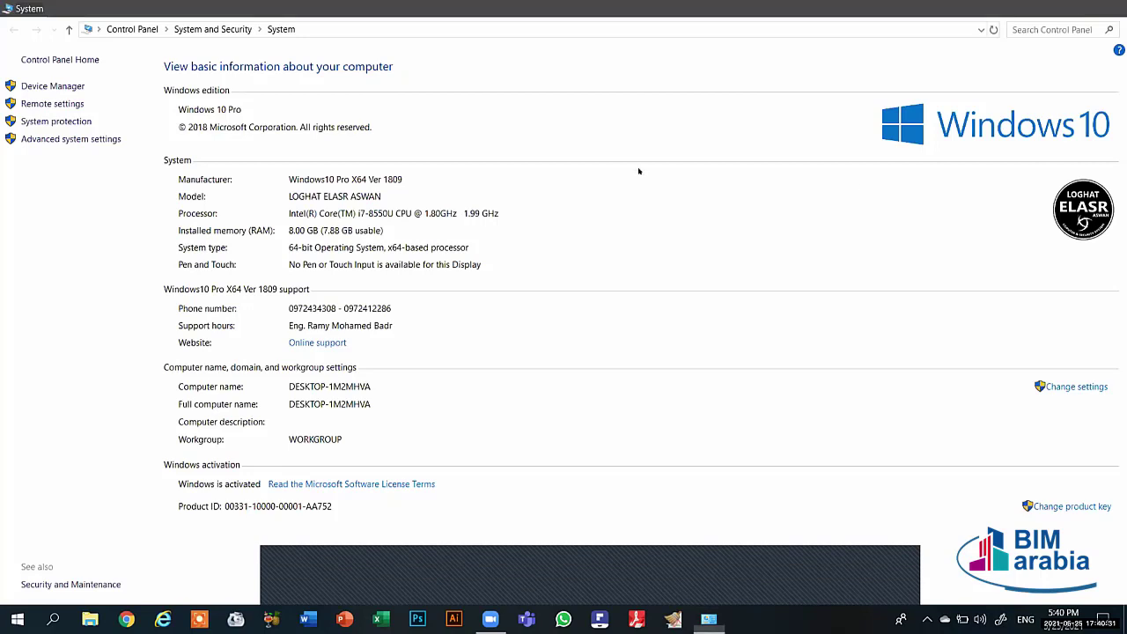
pyautogui.press('super+d')
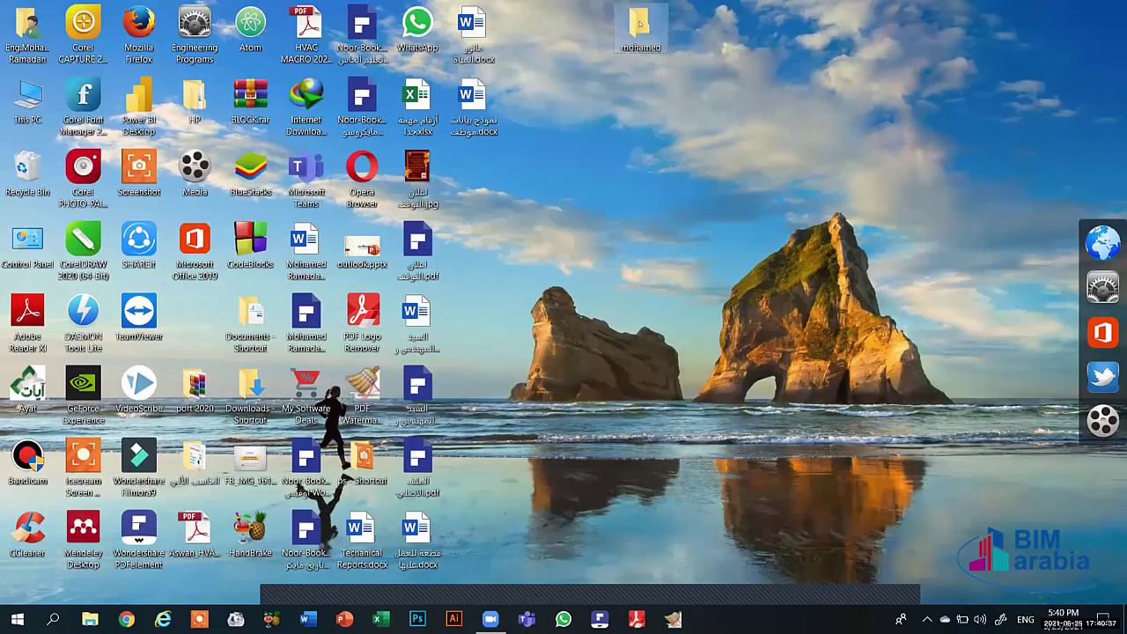
# Step: Open the properties of the folder at the upper edge of the desktop and apply the Hidden attribute
pyautogui.rightClick(640, 24)
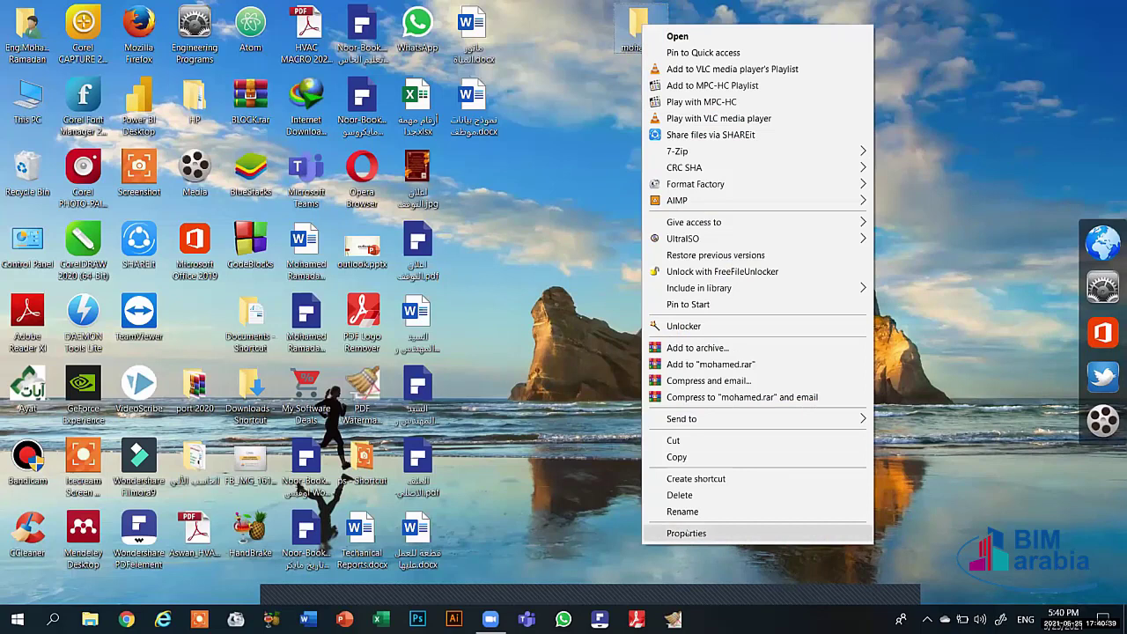
pyautogui.click(685, 533)
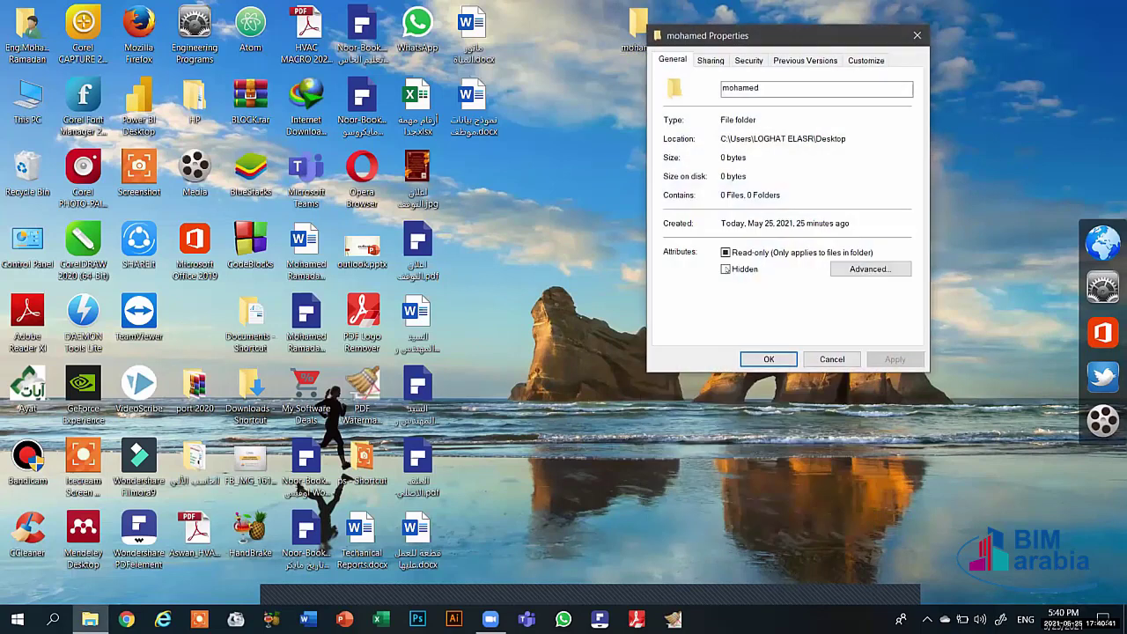
pyautogui.click(726, 270)
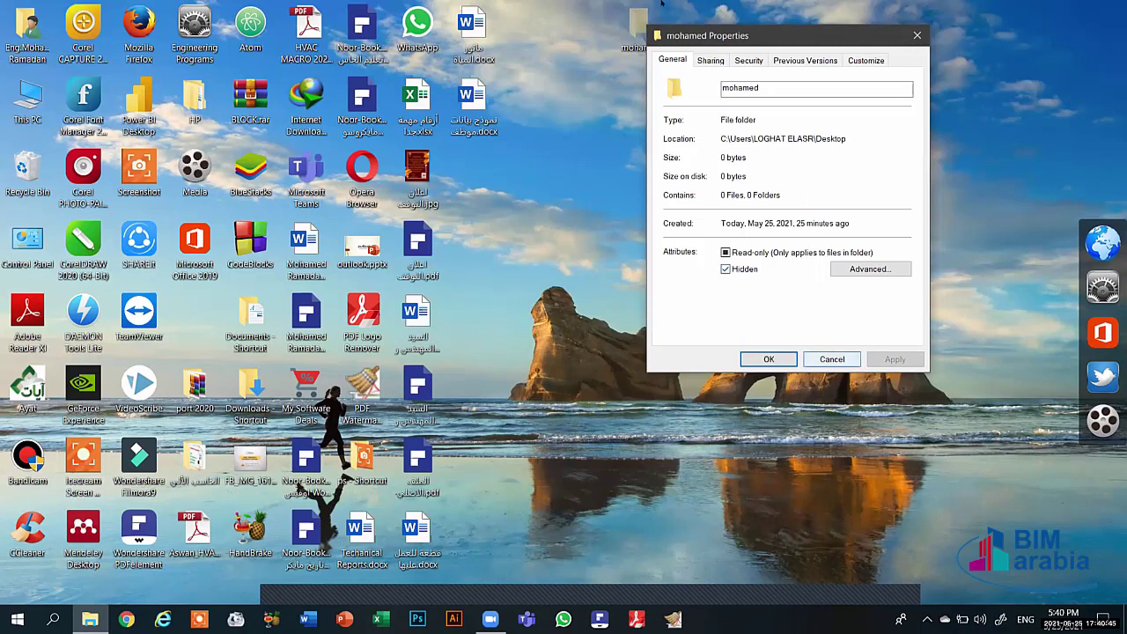
# Step: Confirm the folder's Hidden attribute, turn off the display of hidden items through This PC, and return to the desktop
pyautogui.click(769, 359)
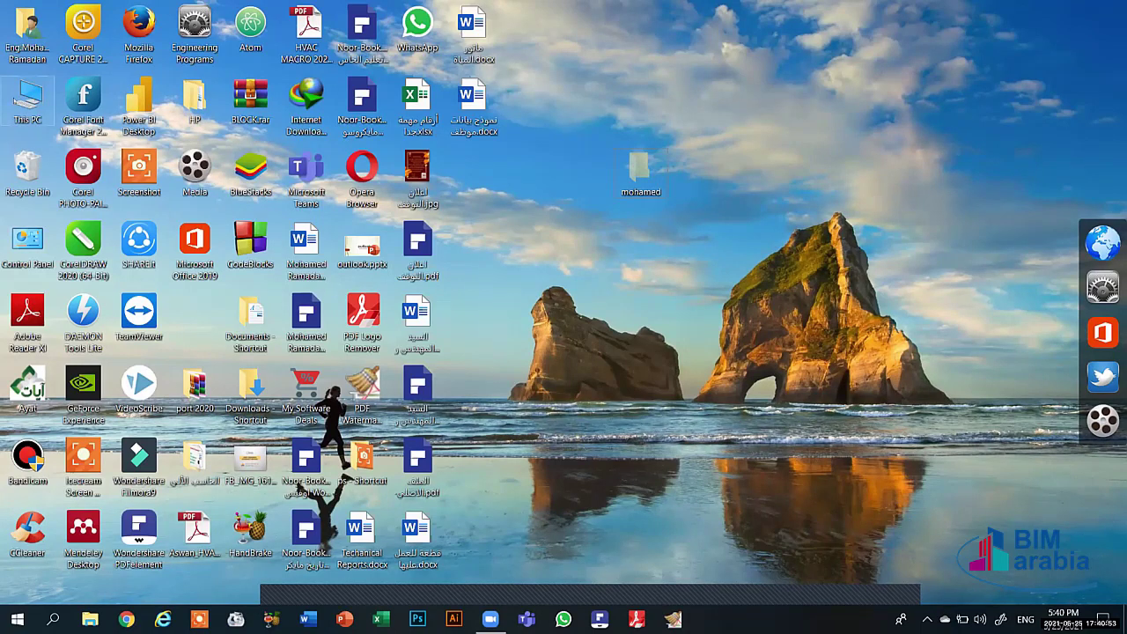
pyautogui.doubleClick(27, 95)
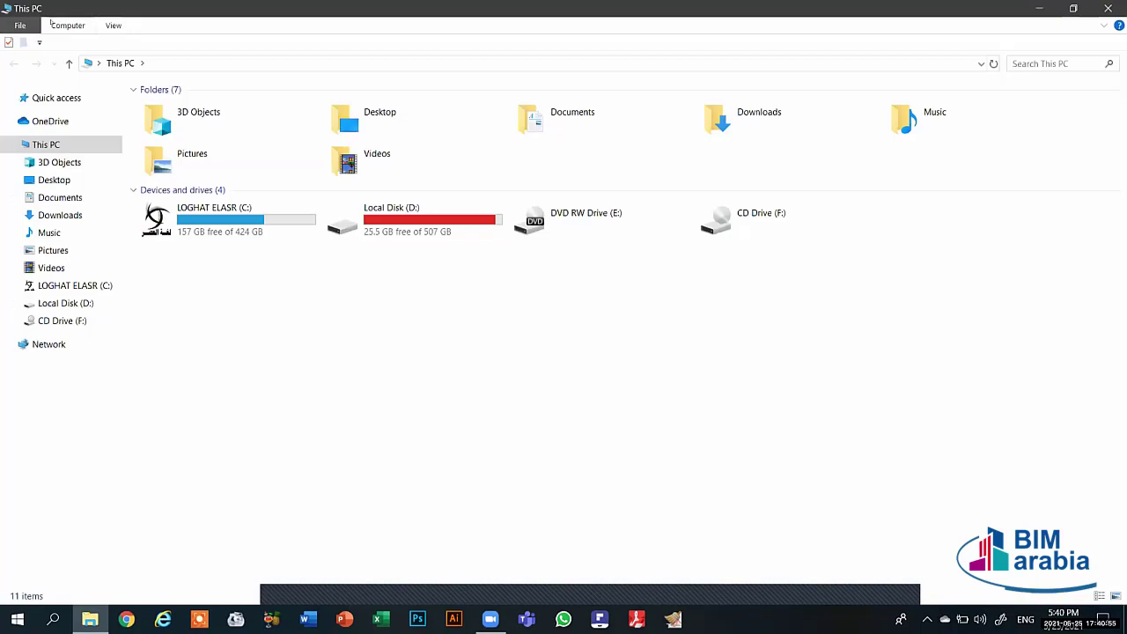
pyautogui.click(113, 25)
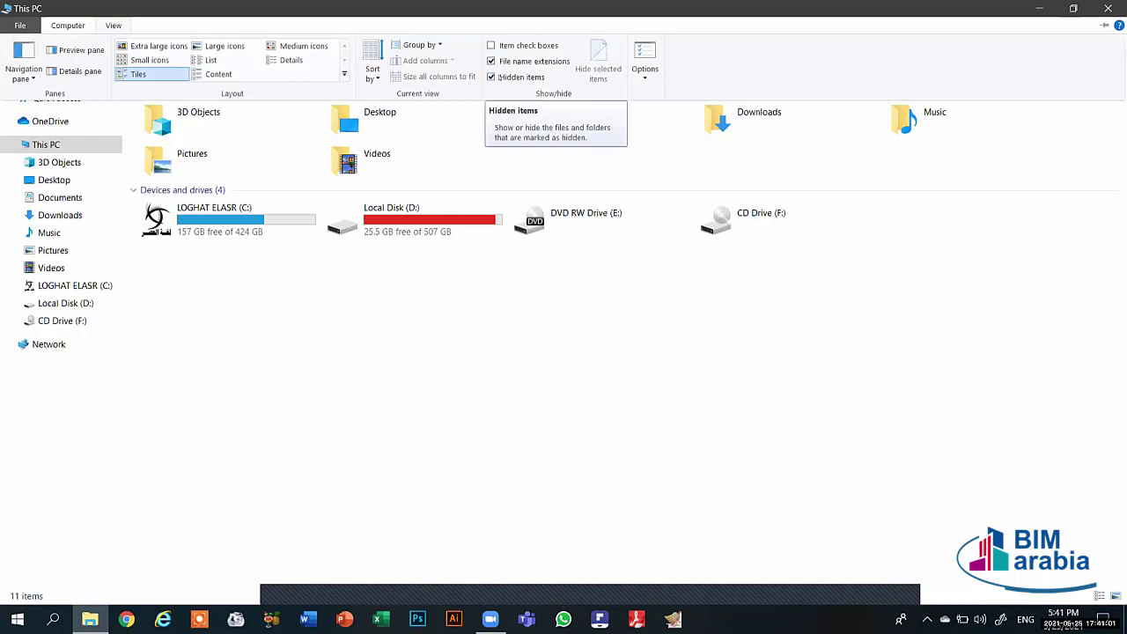
pyautogui.click(500, 77)
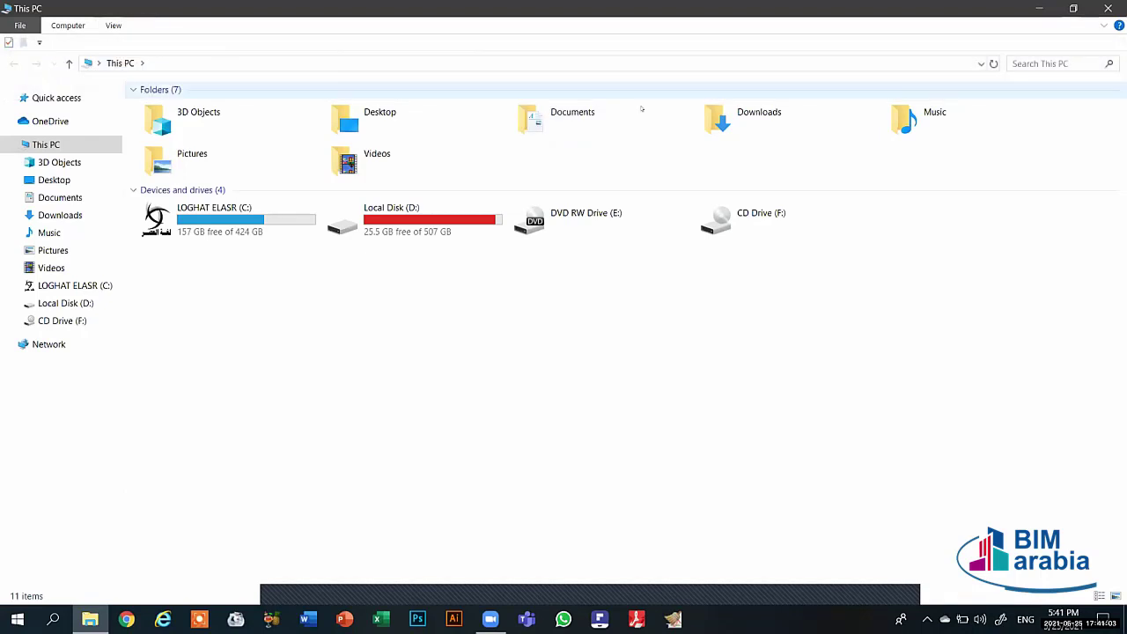
pyautogui.hotkey('alt', 'F4')
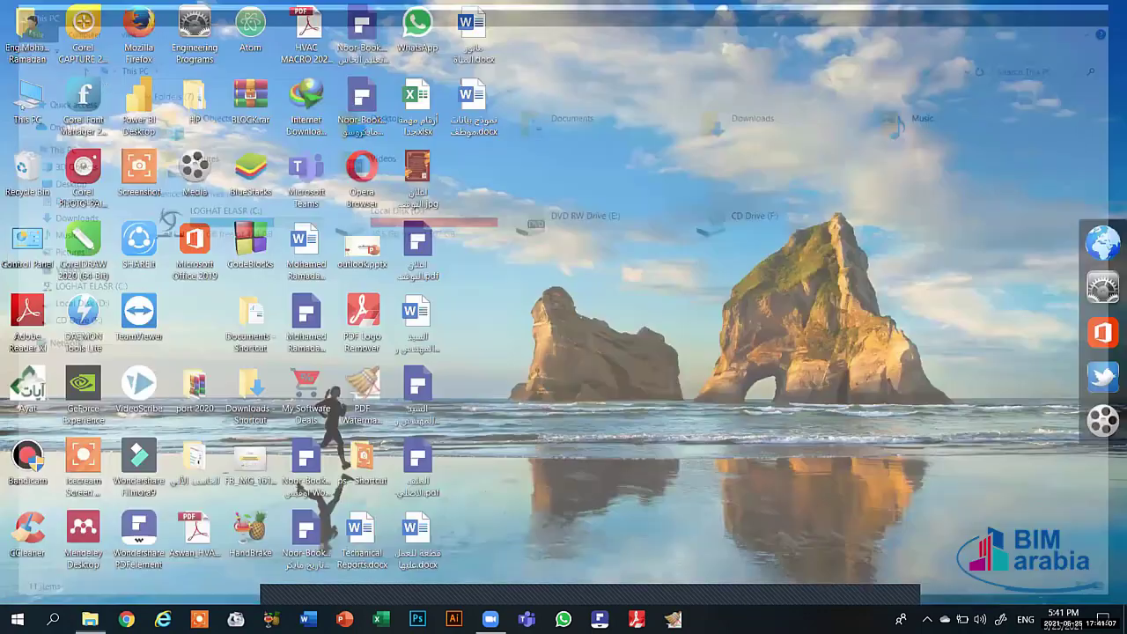
# Step: Reopen This PC, turn the display of hidden items back on, and return to the desktop
pyautogui.doubleClick(24, 102)
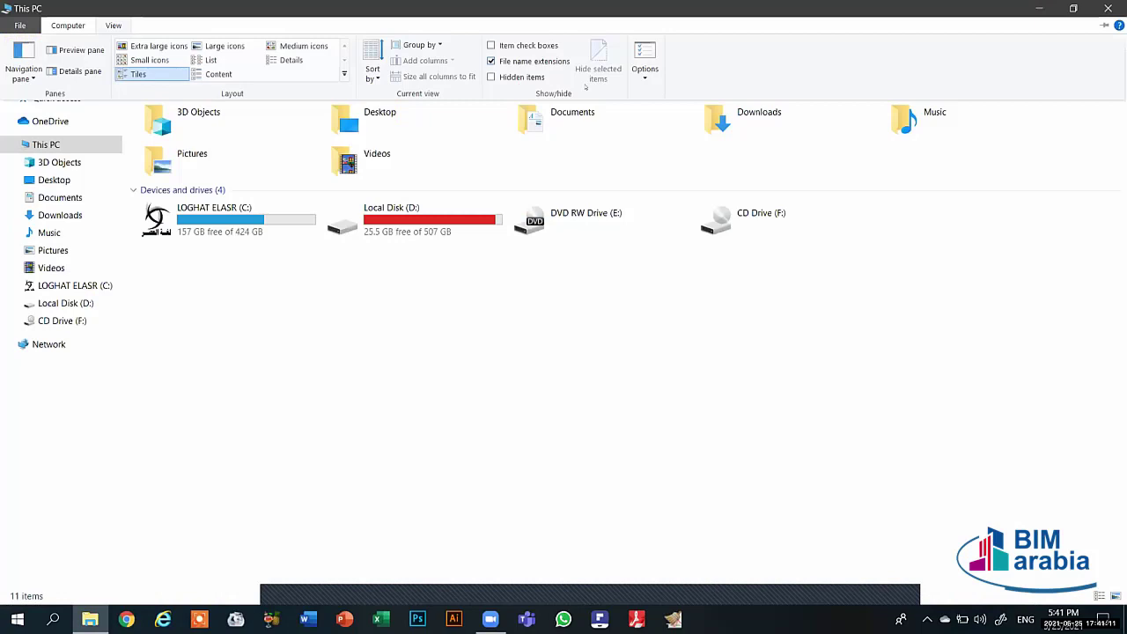
pyautogui.press('Escape')
pyautogui.click(118, 25)
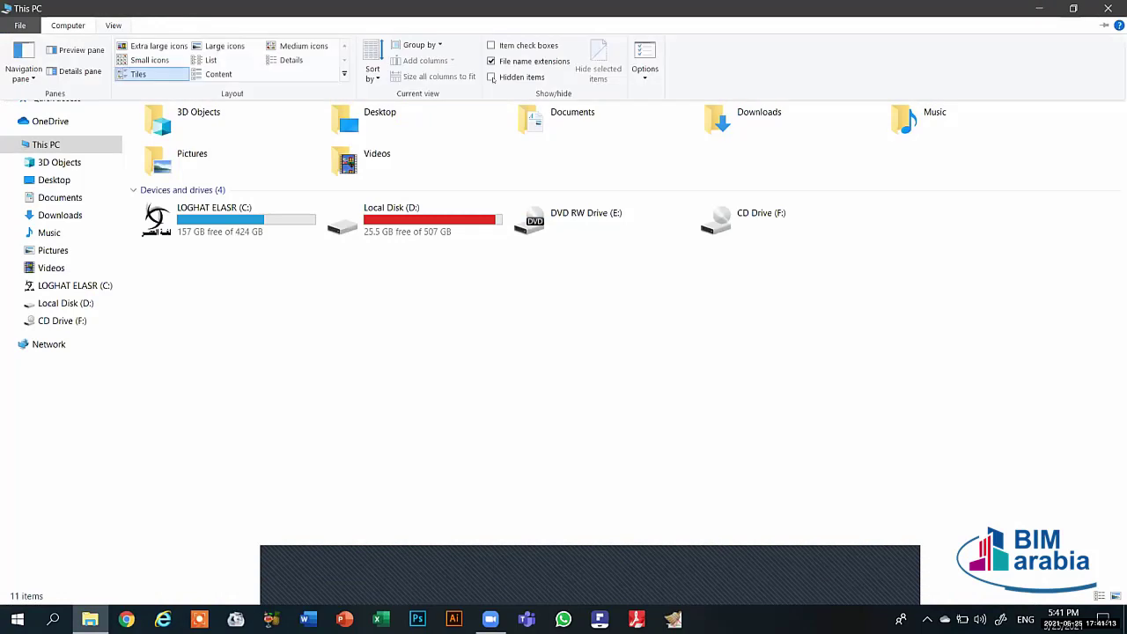
pyautogui.click(492, 78)
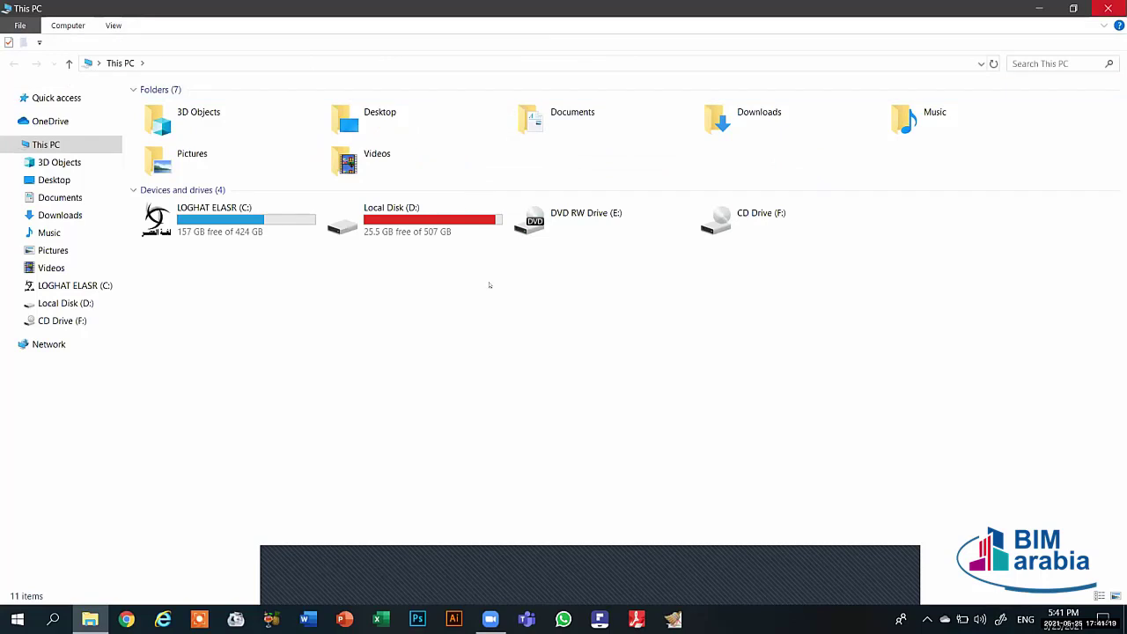
pyautogui.press('super+d')
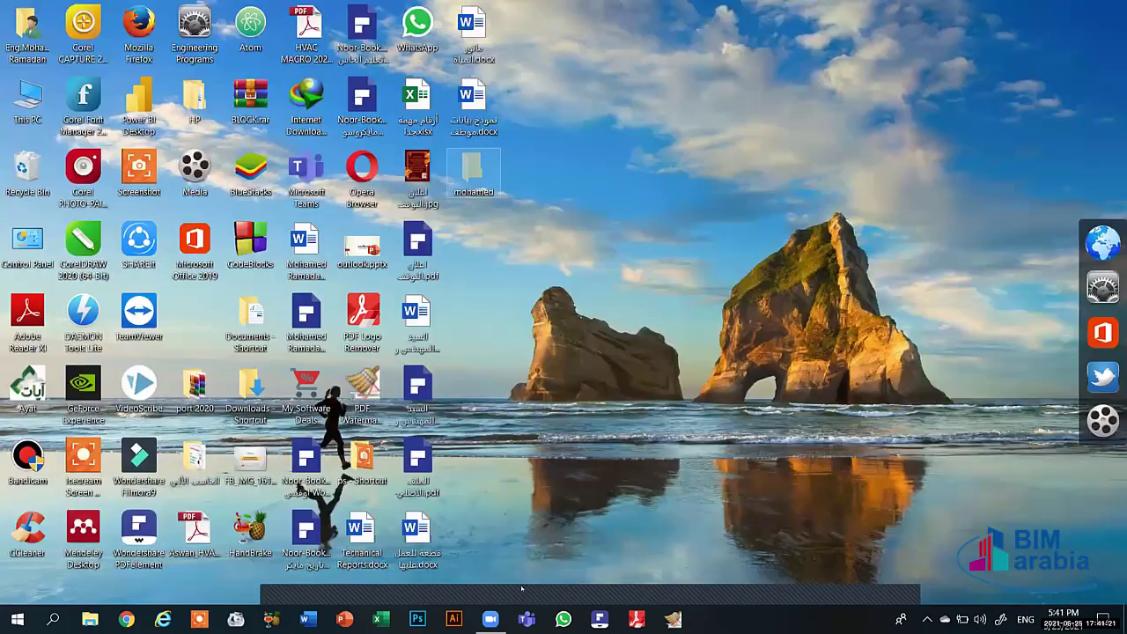
# Step: Remove the Hidden attribute from the faded desktop folder and confirm its properties
pyautogui.rightClick(473, 172)
pyautogui.click(528, 591)
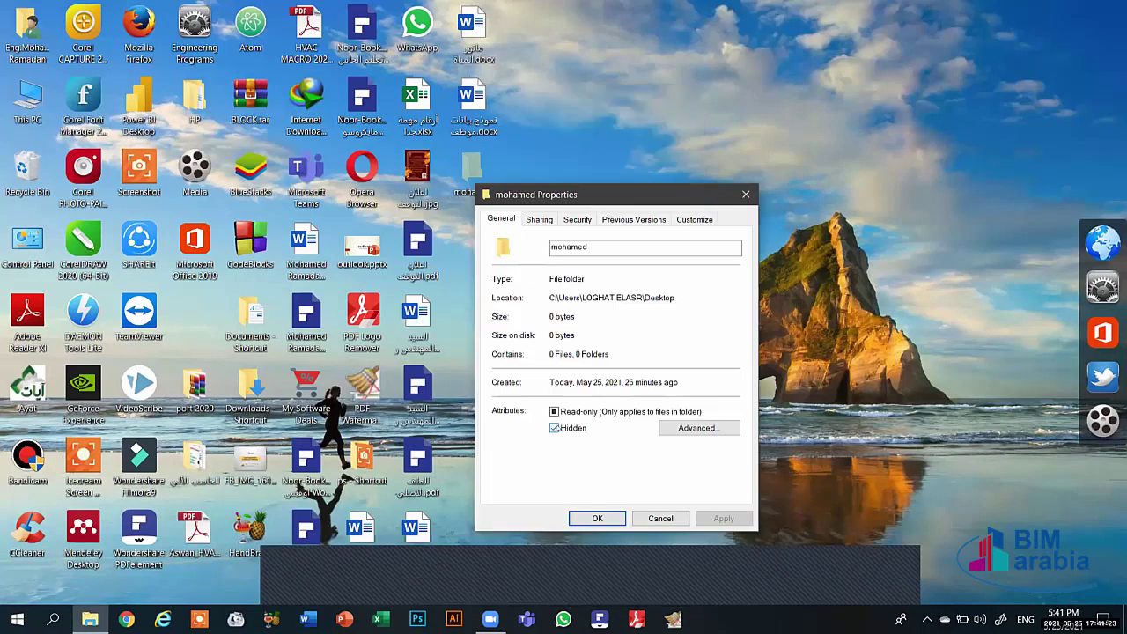
pyautogui.click(597, 519)
# Step: Open the desktop folder's properties, examine the Customize settings, and close the properties
pyautogui.rightClick(472, 172)
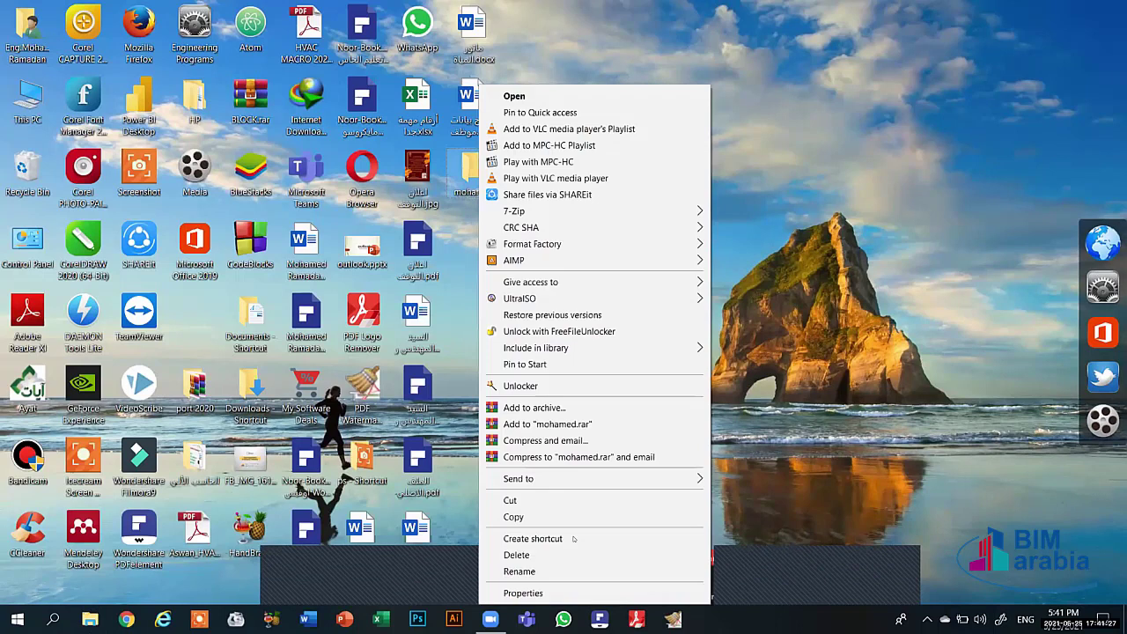
pyautogui.rightClick(26, 104)
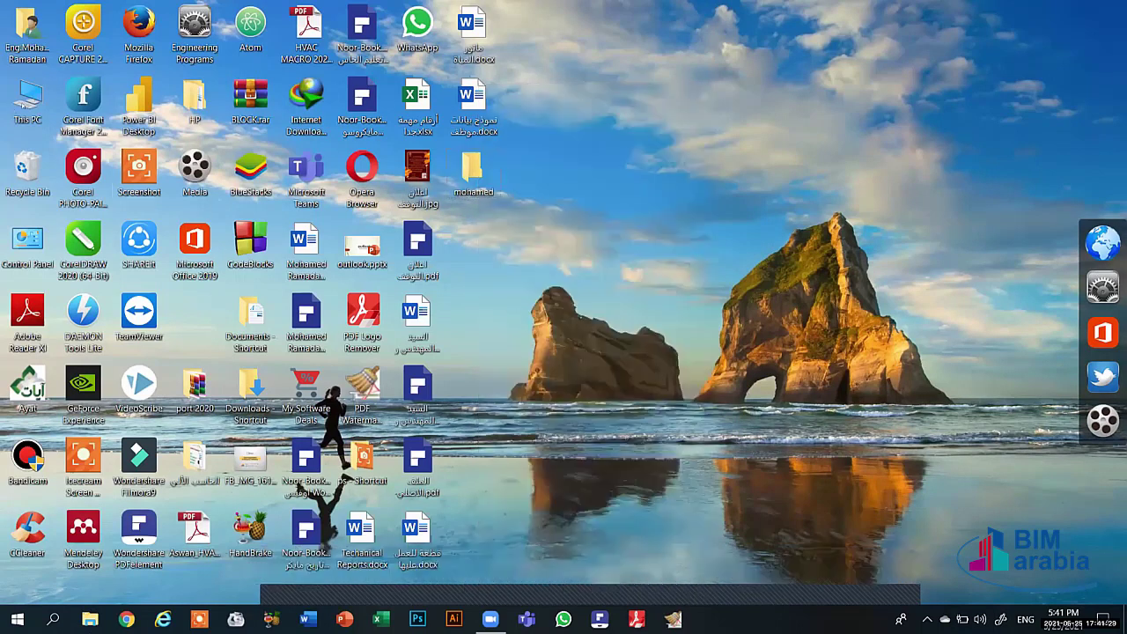
pyautogui.click(62, 276)
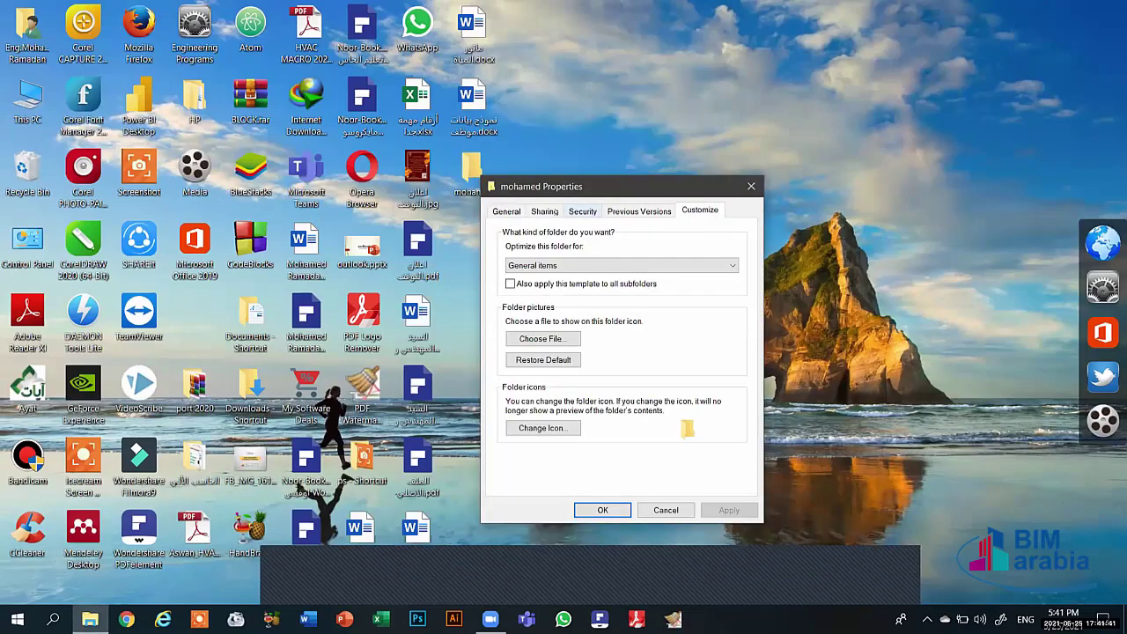
pyautogui.click(746, 186)
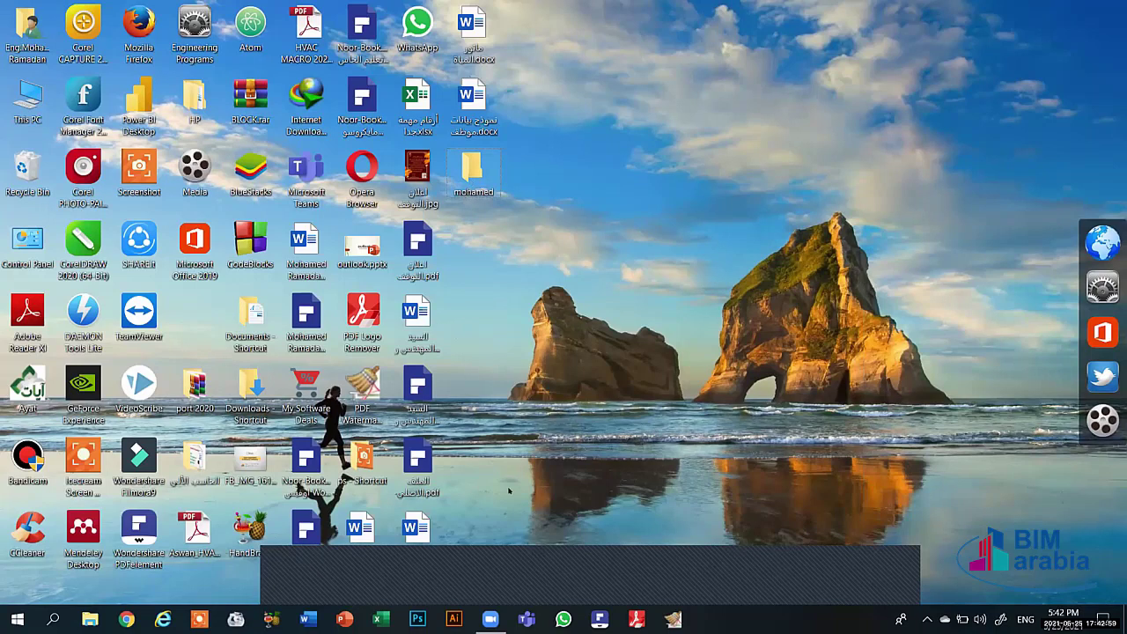
pyautogui.hotkey('shift', 'F10')
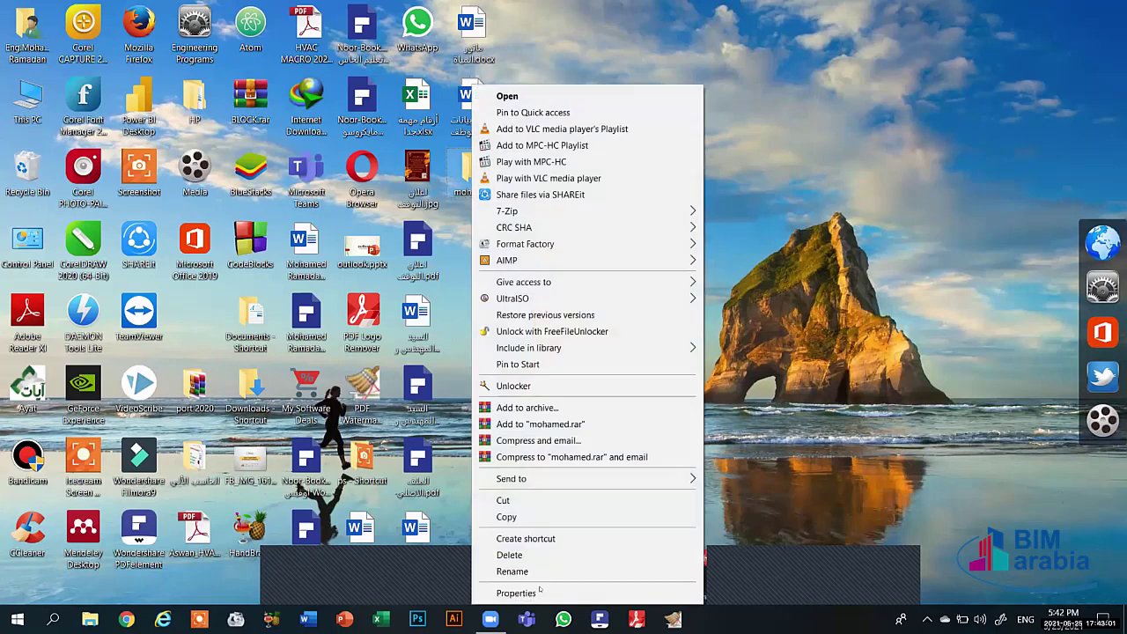
pyautogui.press('Up')
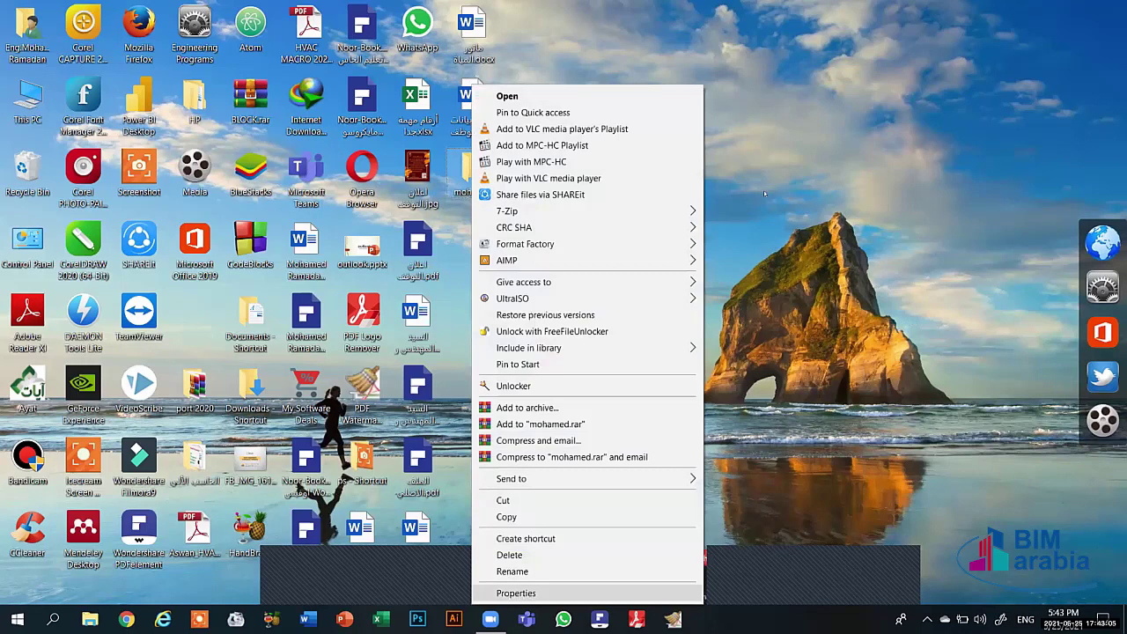
pyautogui.press('Escape')
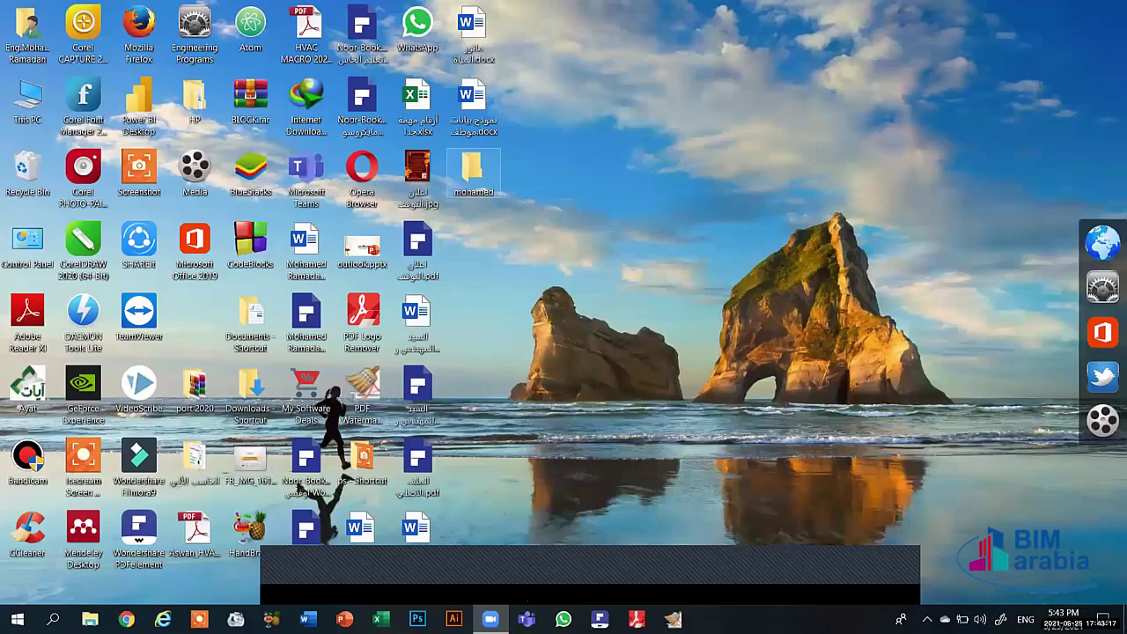
# Step: View the icon choices in the desktop folder's Customize properties and leave without changing the icon
pyautogui.hotkey('shift', 'F10')
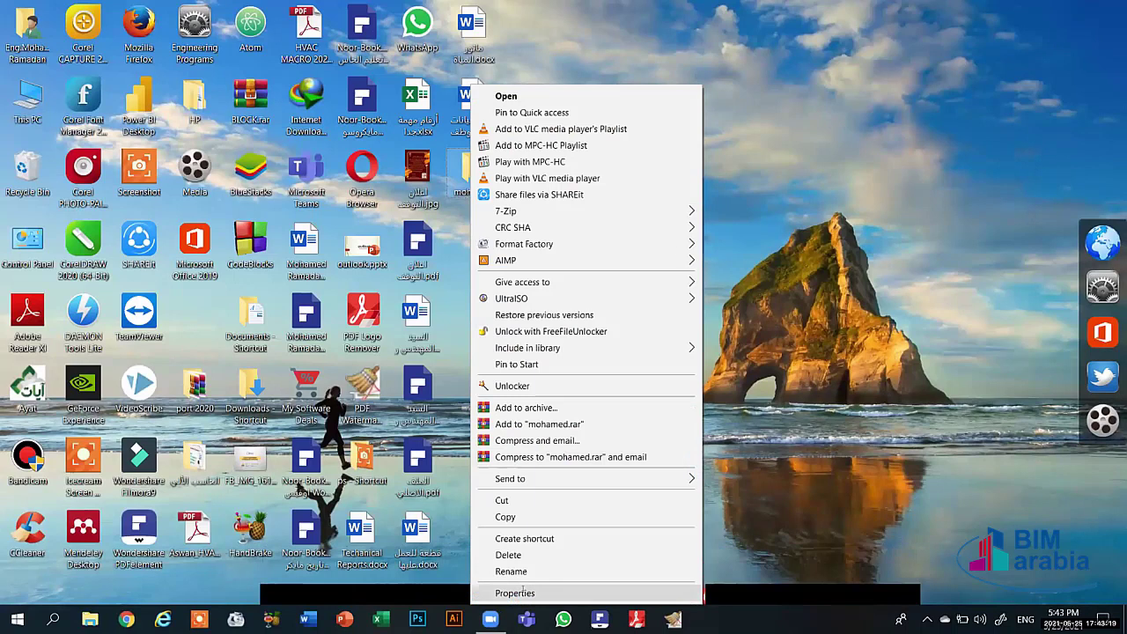
pyautogui.press('Return')
pyautogui.click(694, 215)
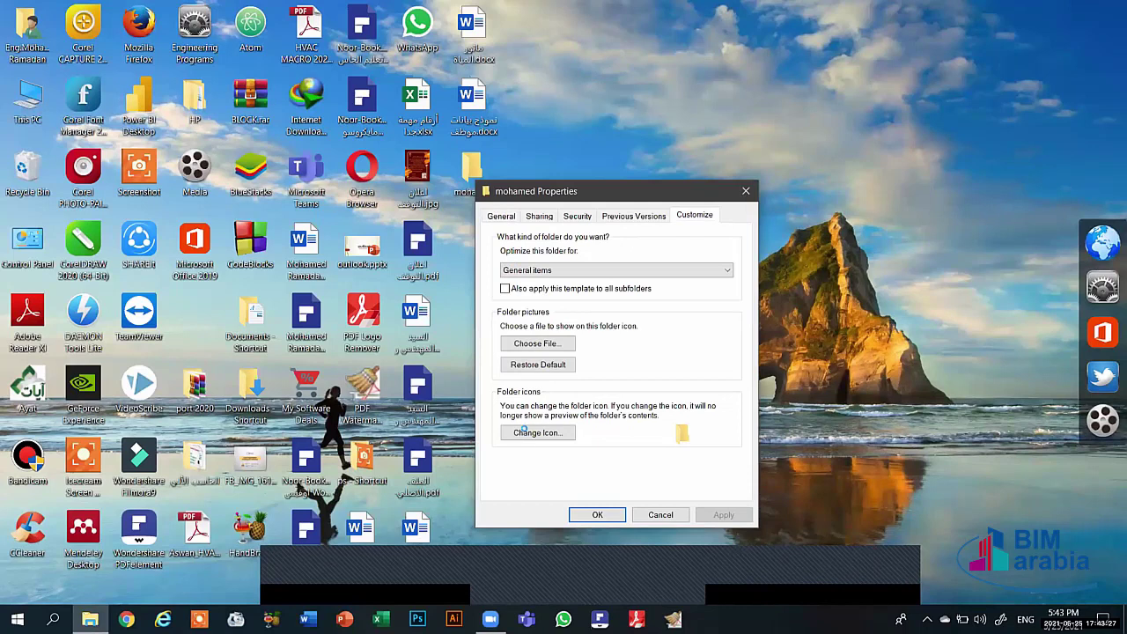
pyautogui.hotkey('alt', 'i')
pyautogui.press('Return')
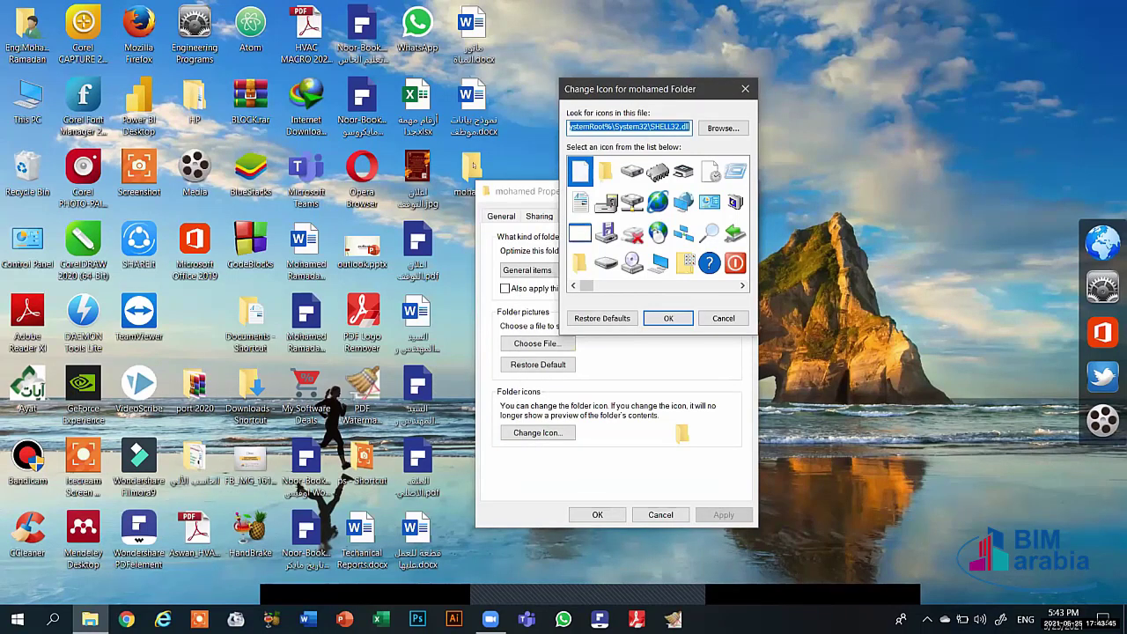
pyautogui.press('Escape')
pyautogui.press('Escape')
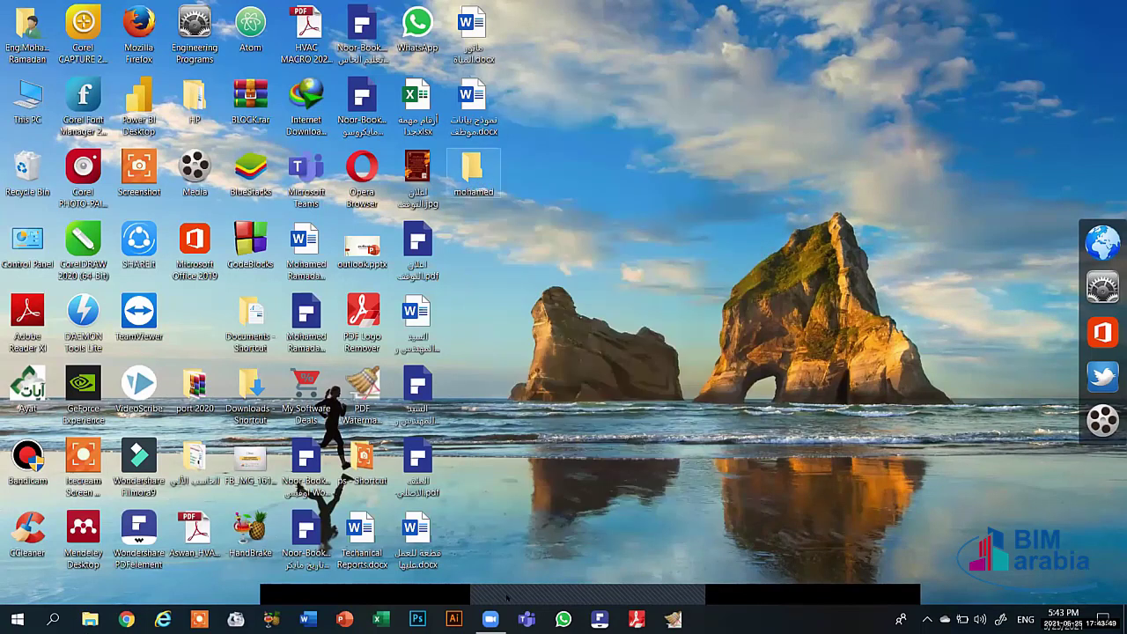
# Step: Reopen the icon choices in the folder's Customize properties and select the yellow folder icon in the first column
pyautogui.rightClick(464, 176)
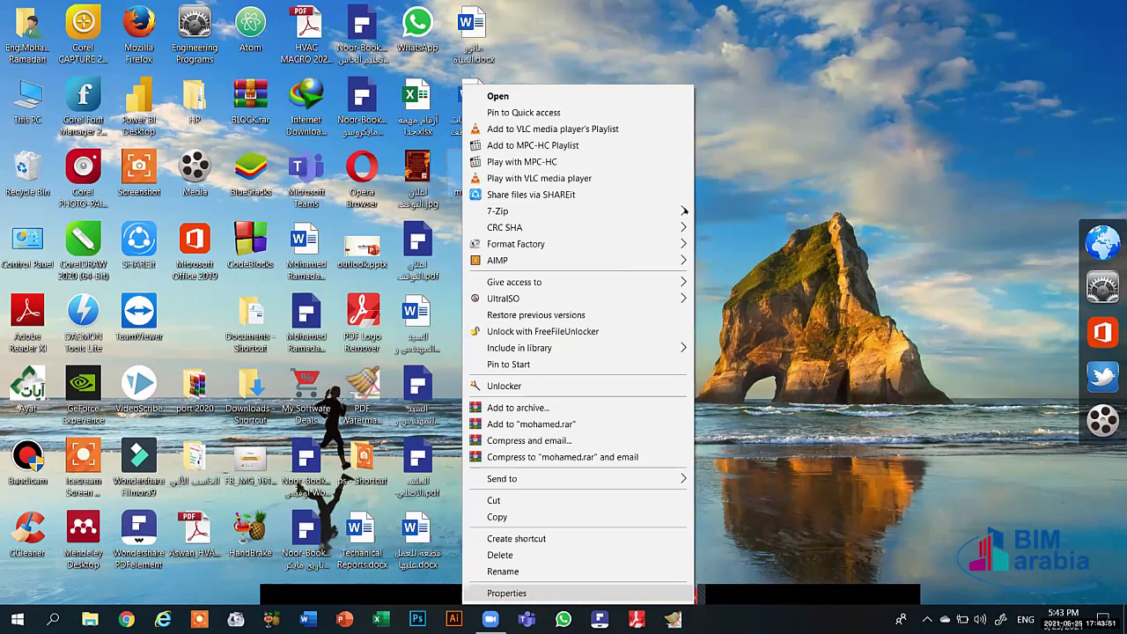
pyautogui.press('Return')
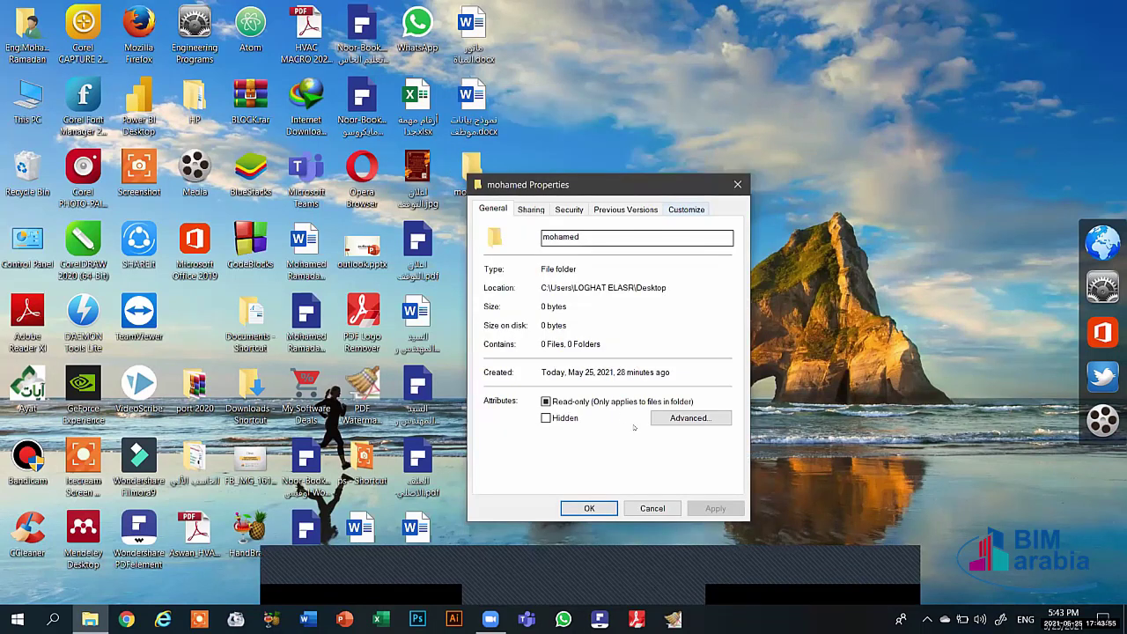
pyautogui.hotkey('ctrl', 'shift', 'Tab')
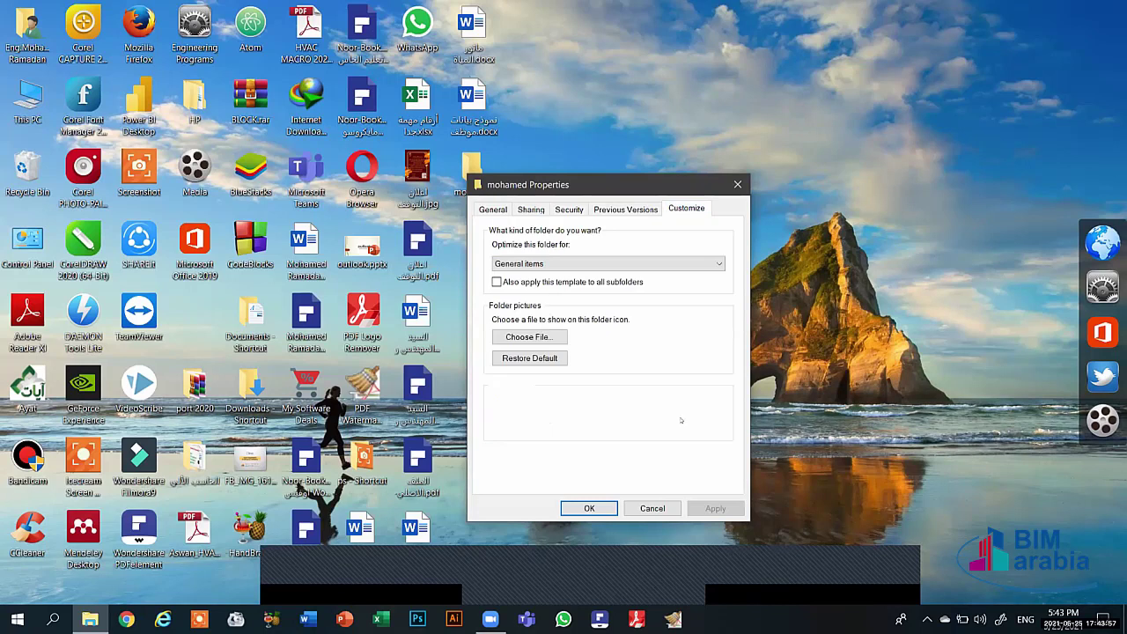
pyautogui.click(528, 425)
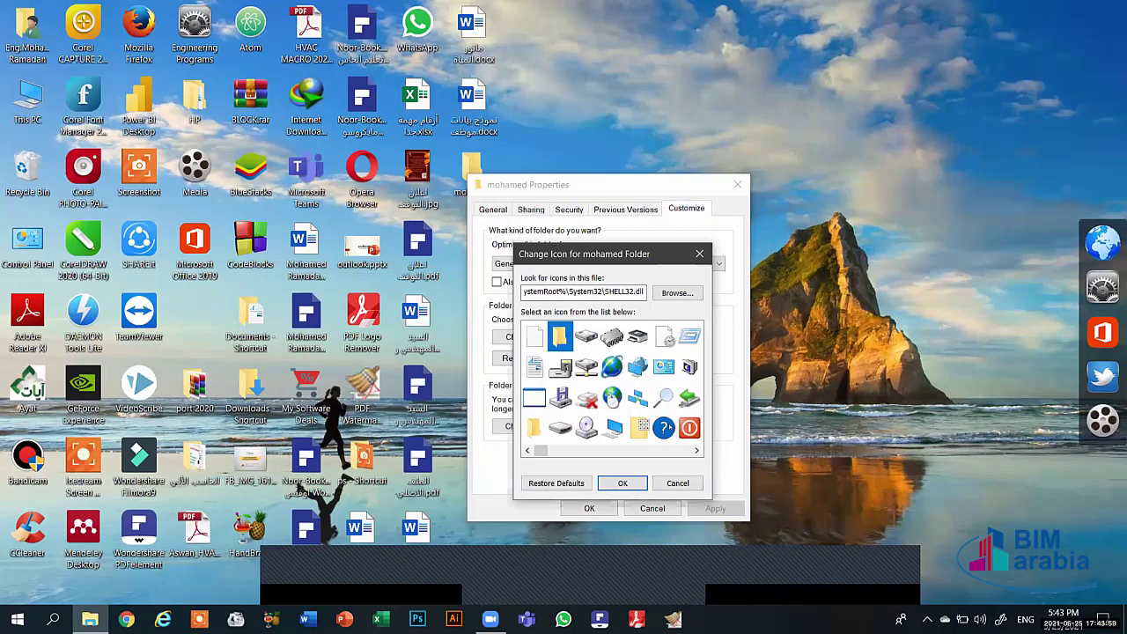
pyautogui.click(532, 428)
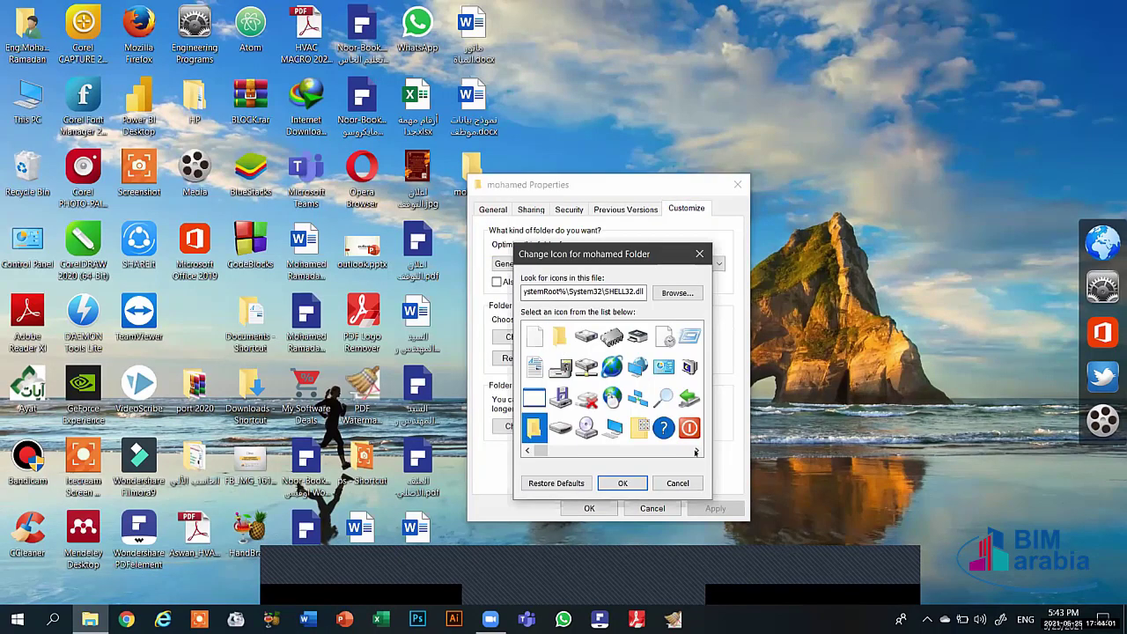
# Step: Browse the range of SHELL32.dll icons available for the folder and return to the beginning of the list
pyautogui.click(695, 449)
pyautogui.click(696, 449)
pyautogui.click(696, 450)
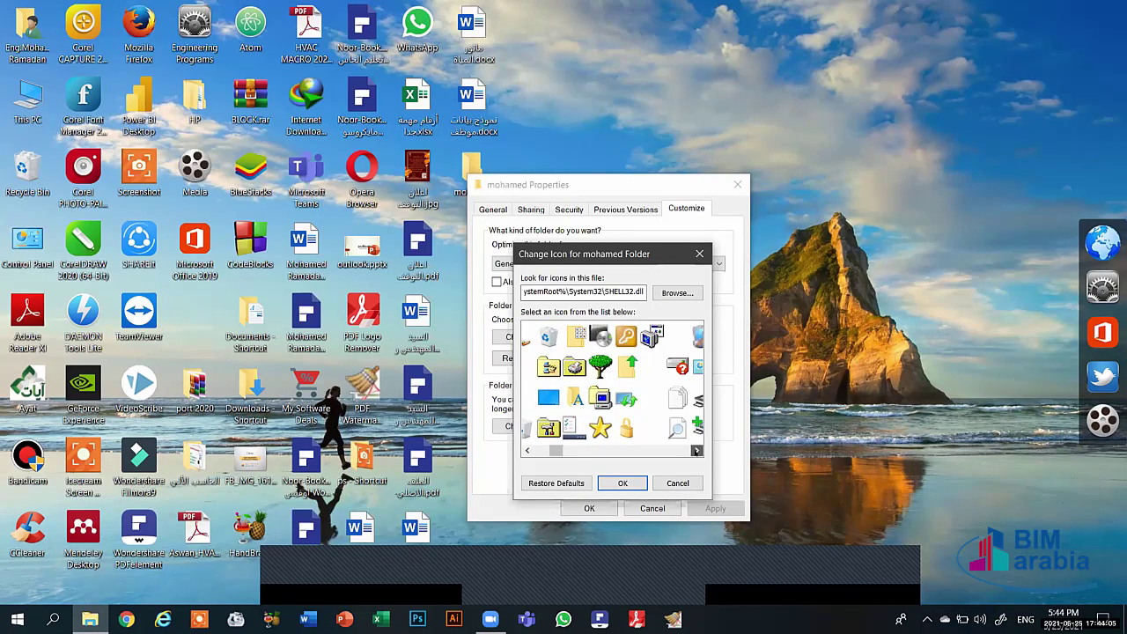
pyautogui.click(696, 450)
pyautogui.click(695, 450)
pyautogui.click(695, 450)
pyautogui.click(695, 449)
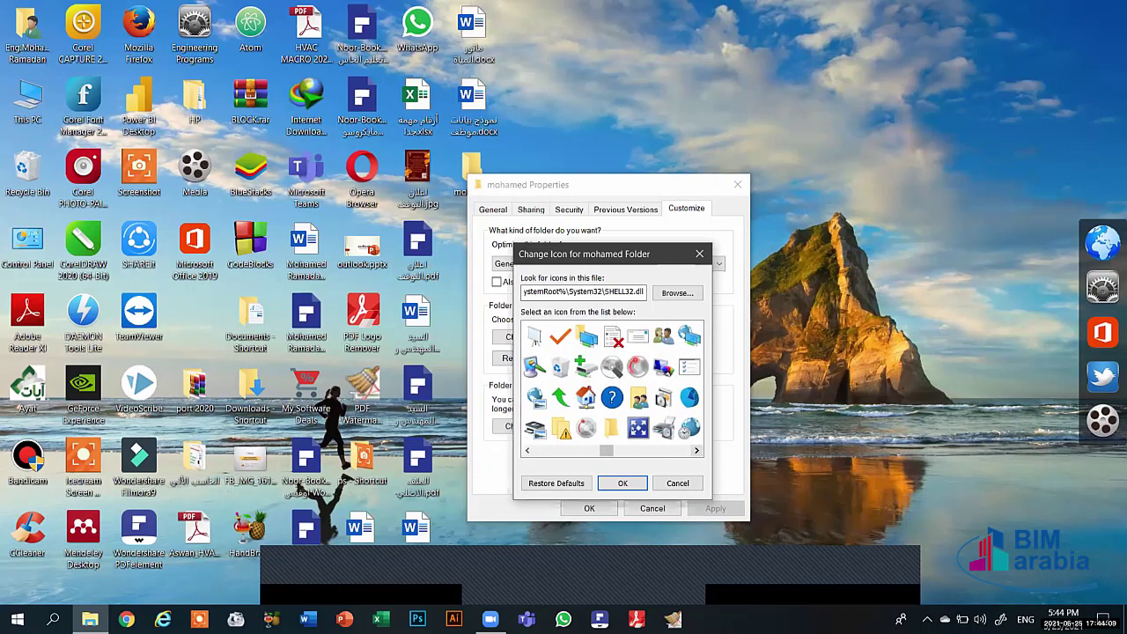
pyautogui.click(528, 450)
pyautogui.click(527, 450)
pyautogui.click(528, 450)
pyautogui.click(528, 450)
pyautogui.click(527, 450)
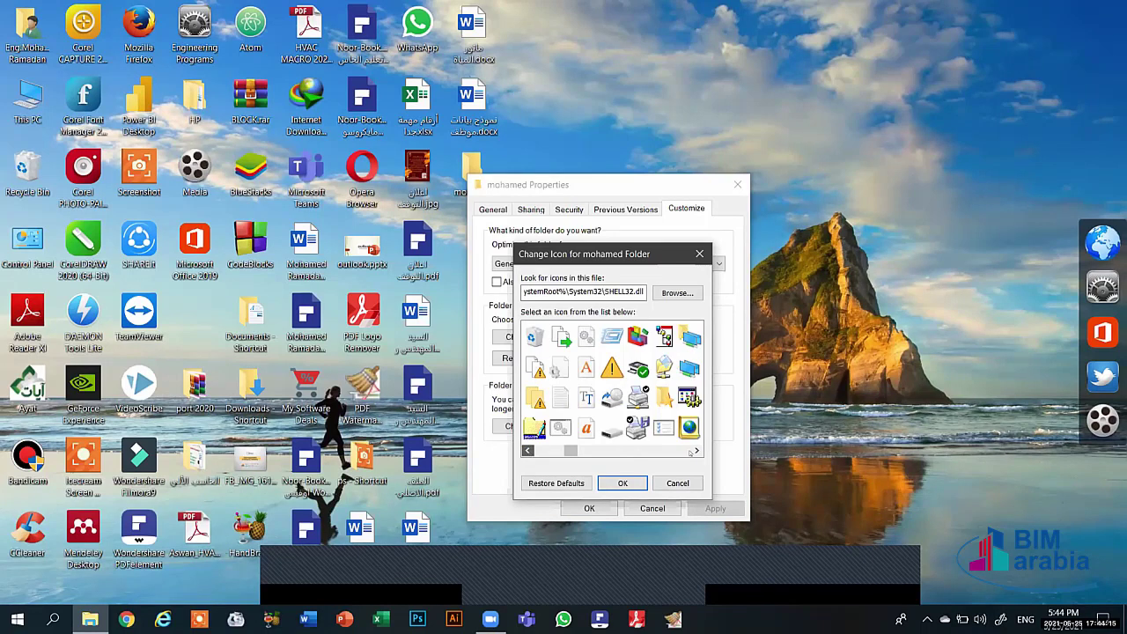
pyautogui.scroll(3, 691, 452)
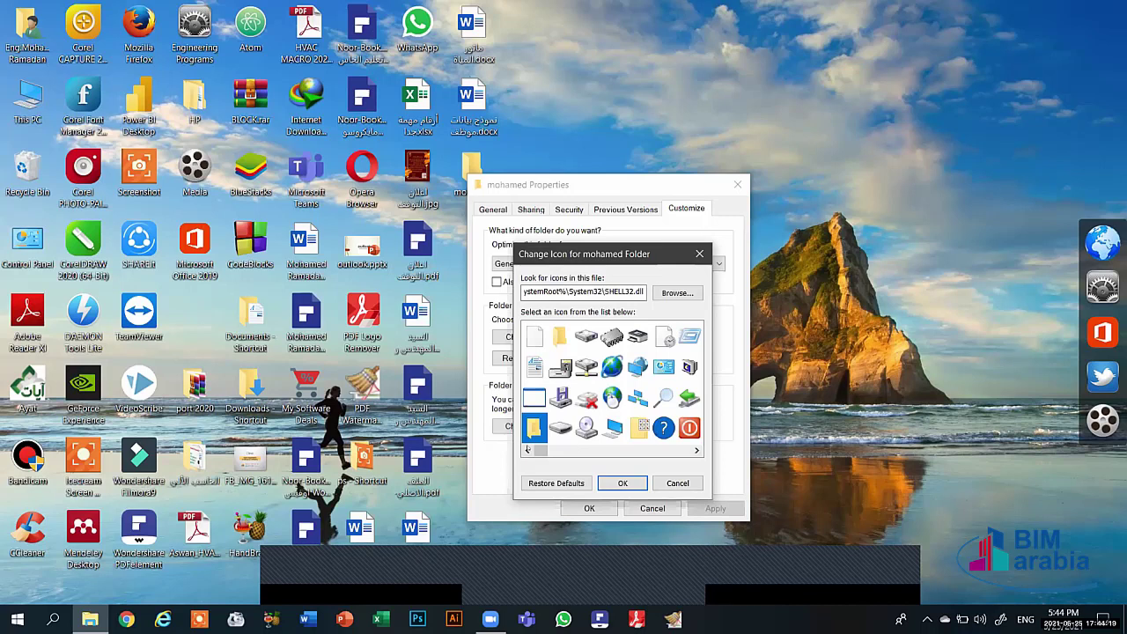
# Step: Assign the green tree icon from SHELL32.dll to the desktop folder and confirm its properties
pyautogui.scroll(-3, 527, 447)
pyautogui.scroll(-2, 560, 365)
pyautogui.click(560, 365)
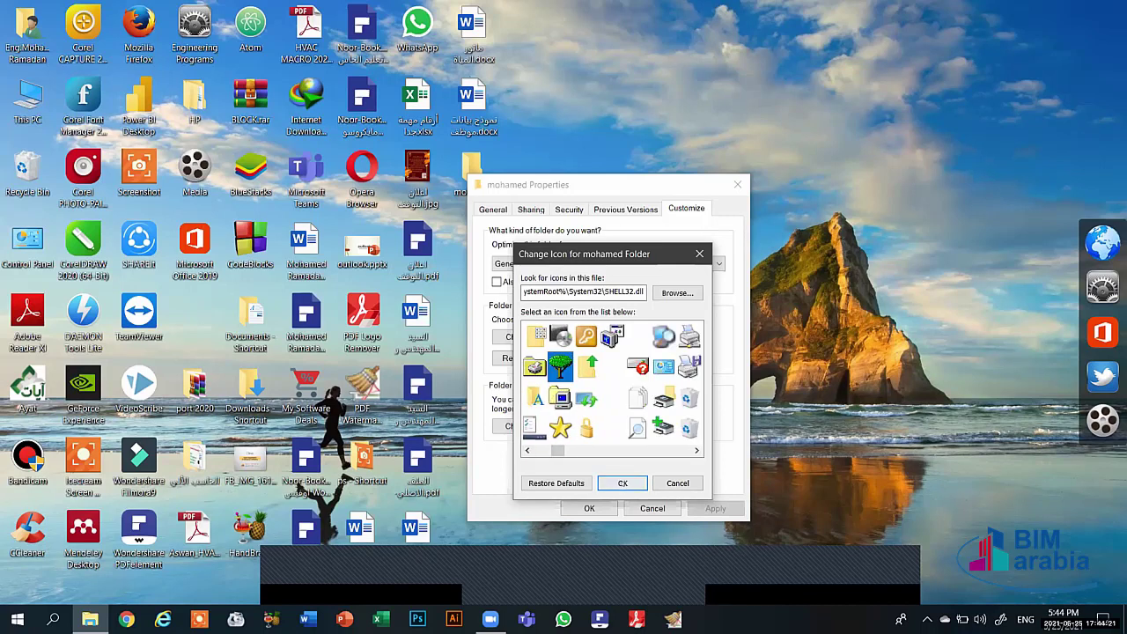
pyautogui.click(622, 482)
pyautogui.click(589, 508)
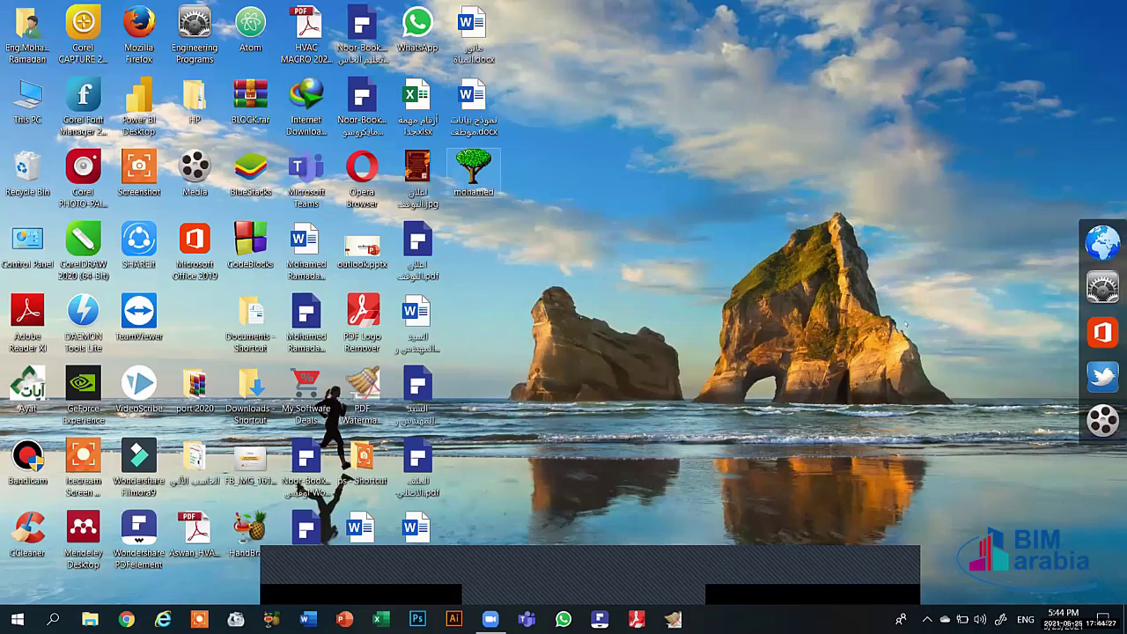
# Step: Change the desktop folder's icon back to the yellow folder icon from SHELL32.dll and confirm its properties
pyautogui.rightClick(465, 176)
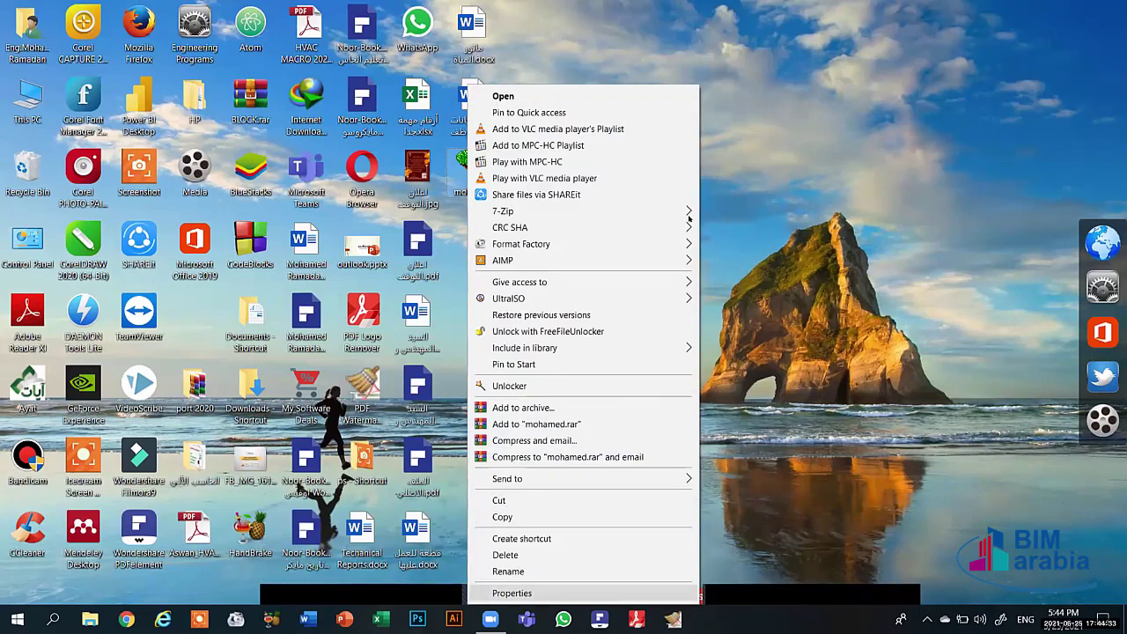
pyautogui.press('Return')
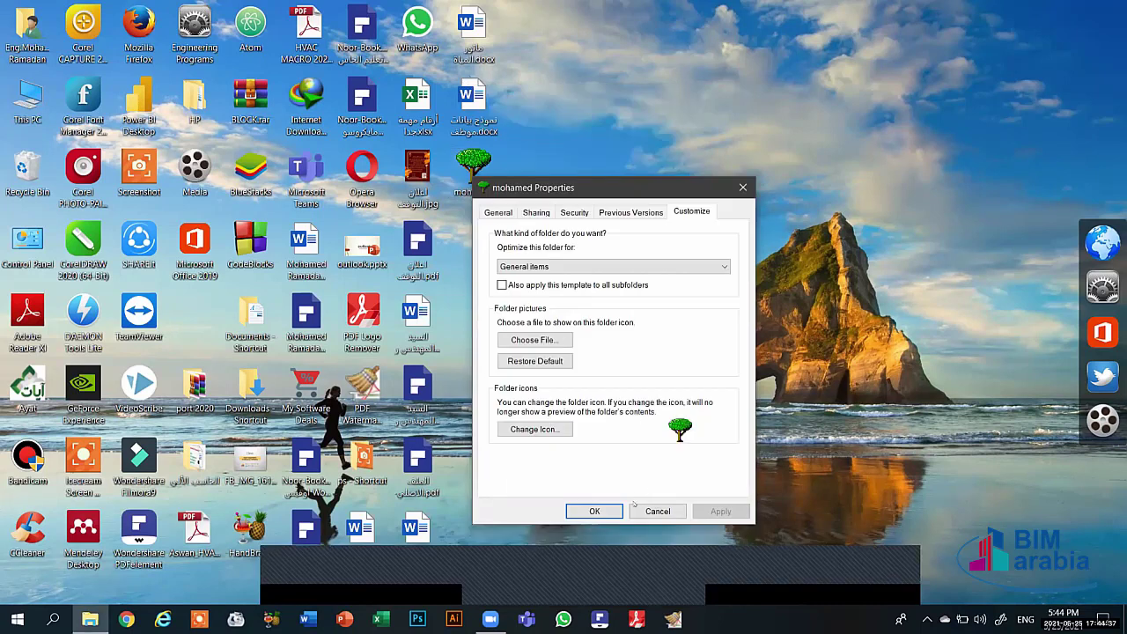
pyautogui.click(534, 429)
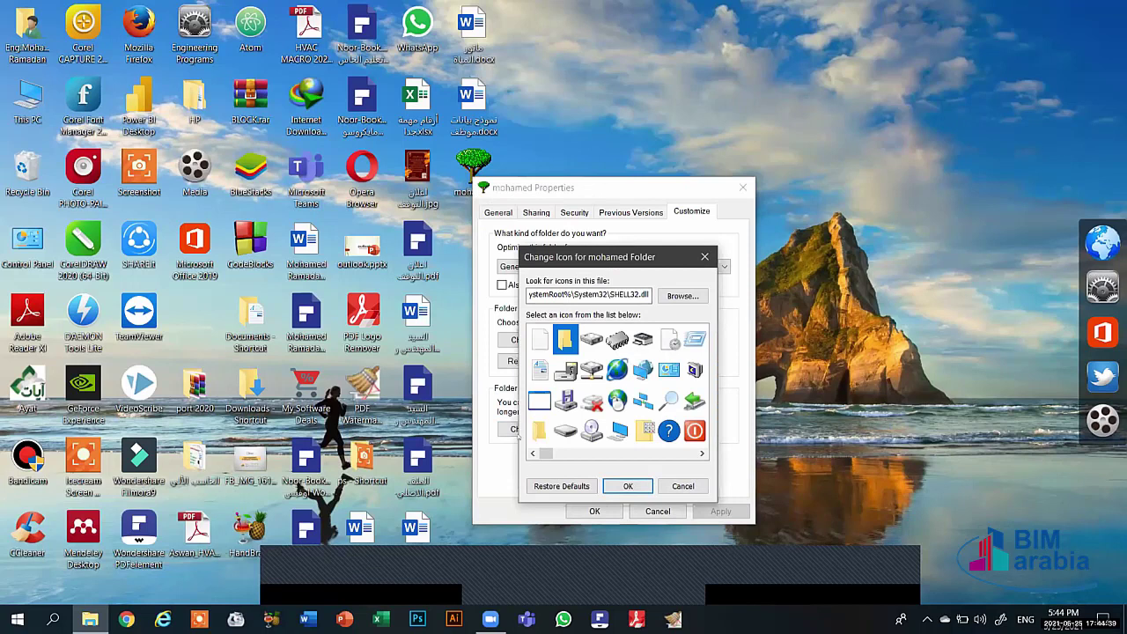
pyautogui.press('Return')
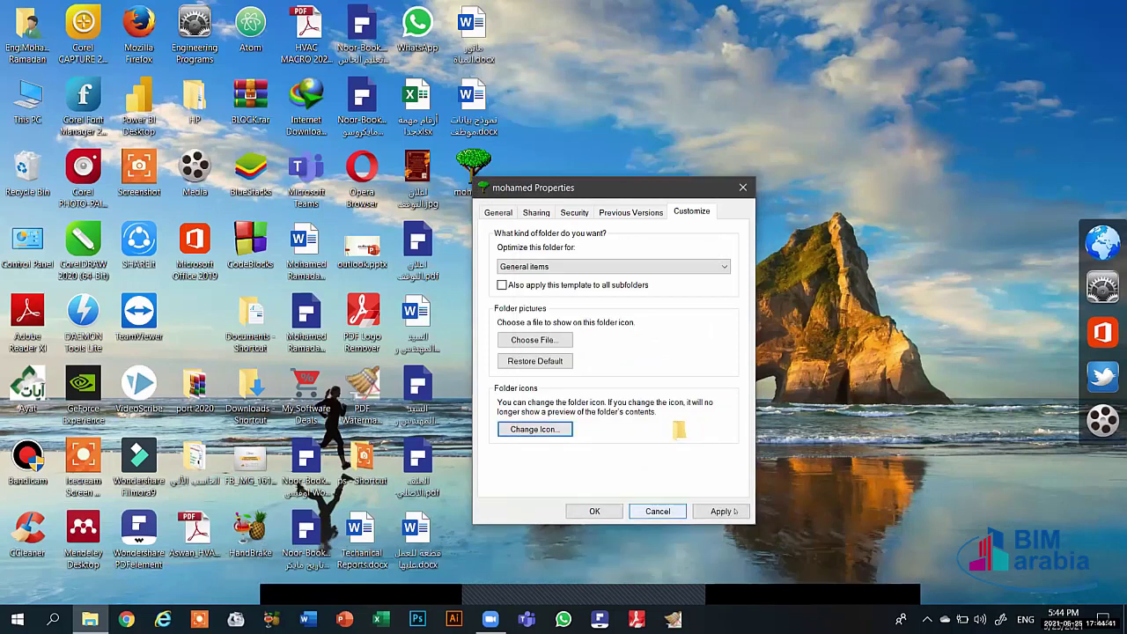
pyautogui.click(594, 508)
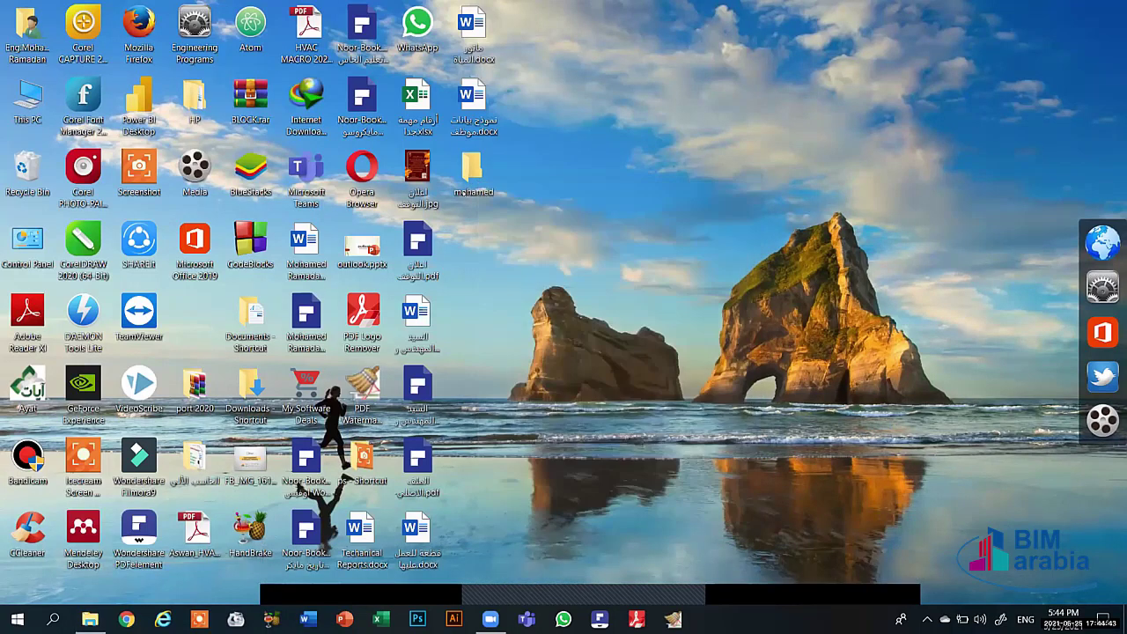
pyautogui.click(480, 238)
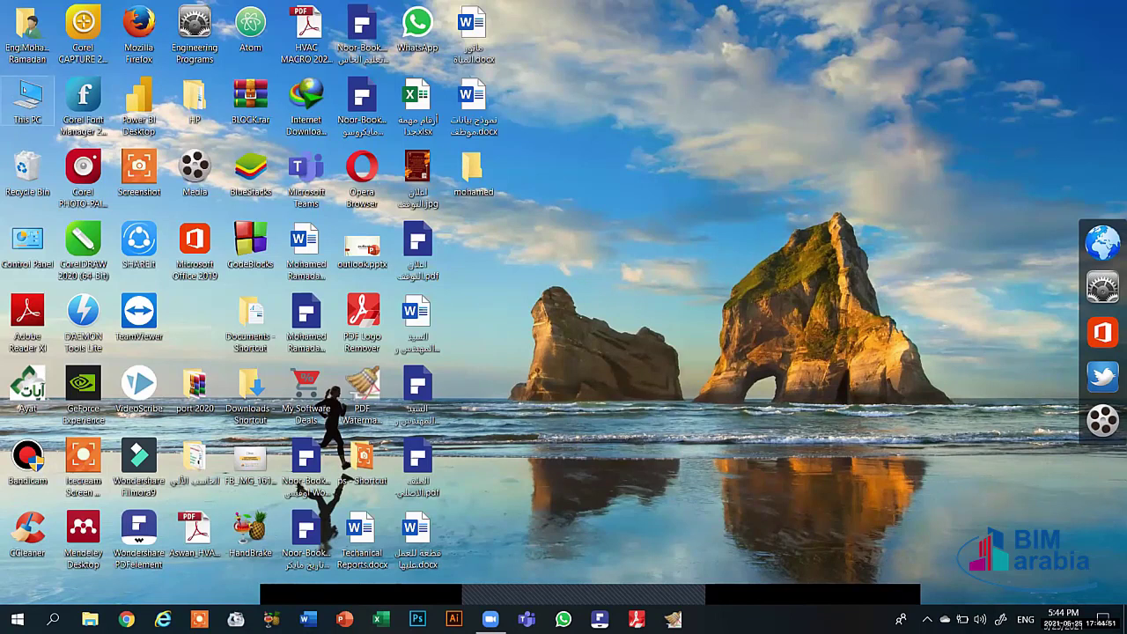
# Step: Open the properties of This PC to view the basic information about the computer
pyautogui.rightClick(28, 92)
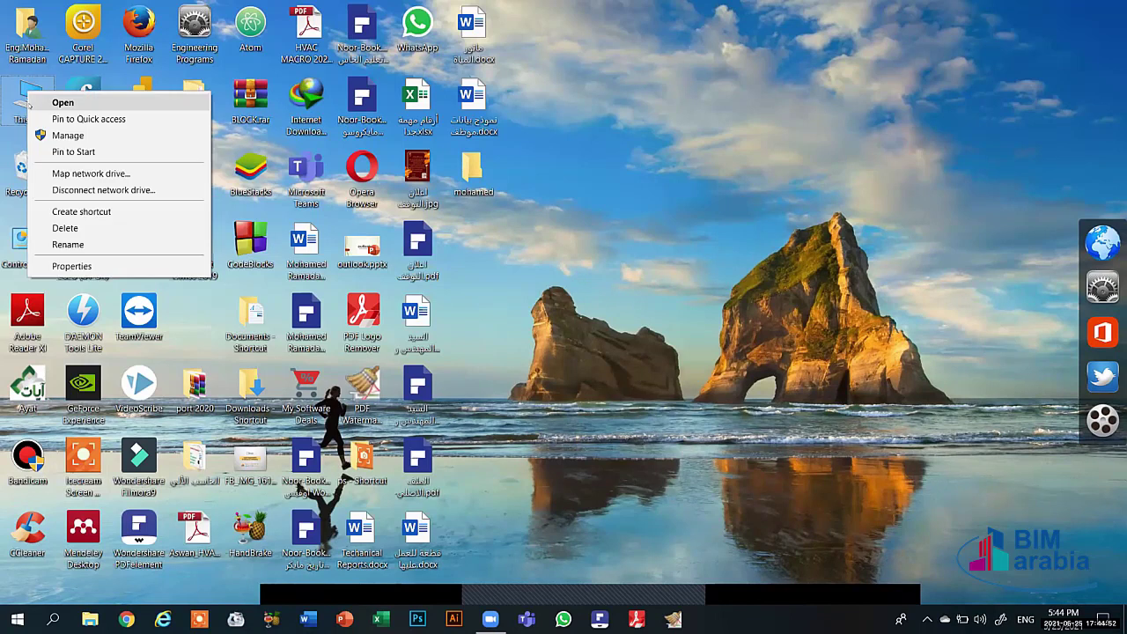
pyautogui.click(114, 267)
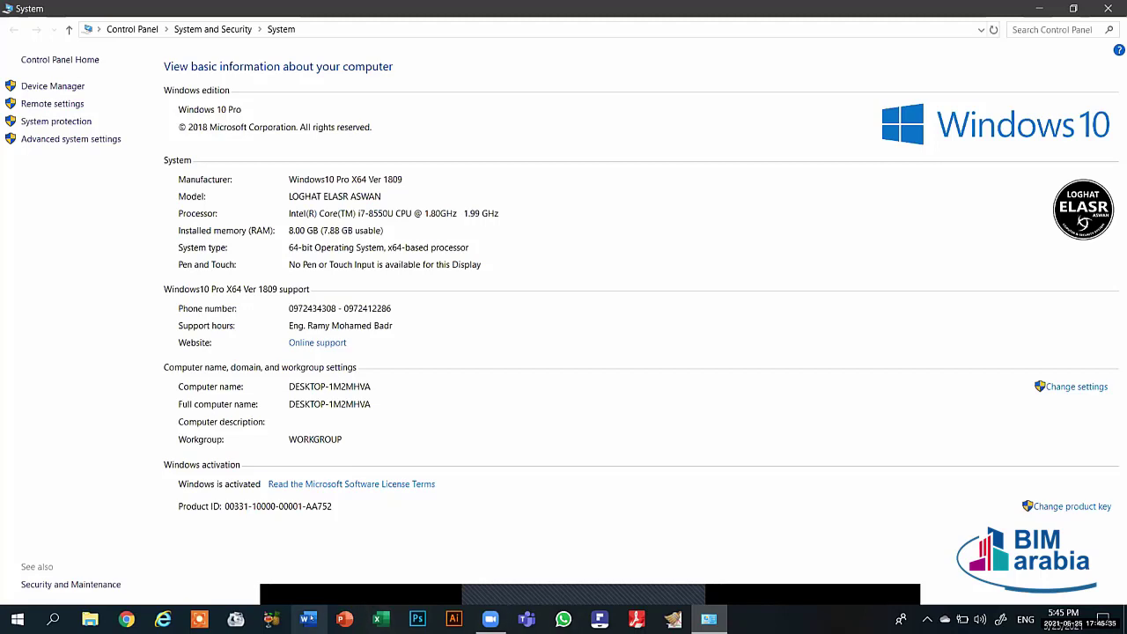
# Step: Switch to Word, create a blank document in a maximized window, and enter the text "Nividia"
pyautogui.click(307, 619)
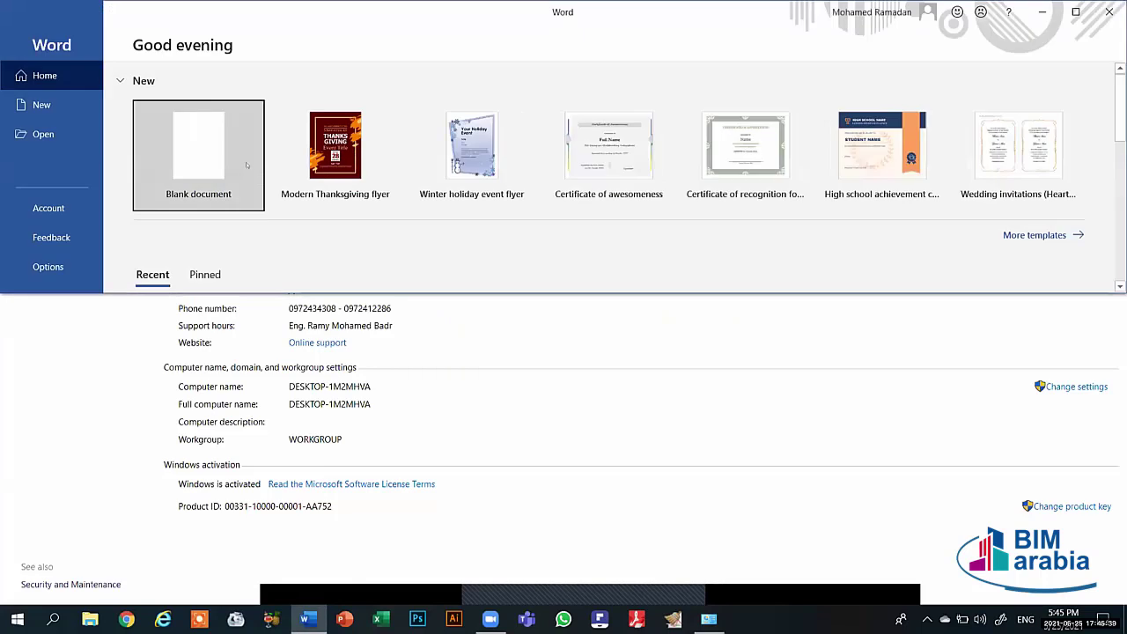
pyautogui.click(209, 166)
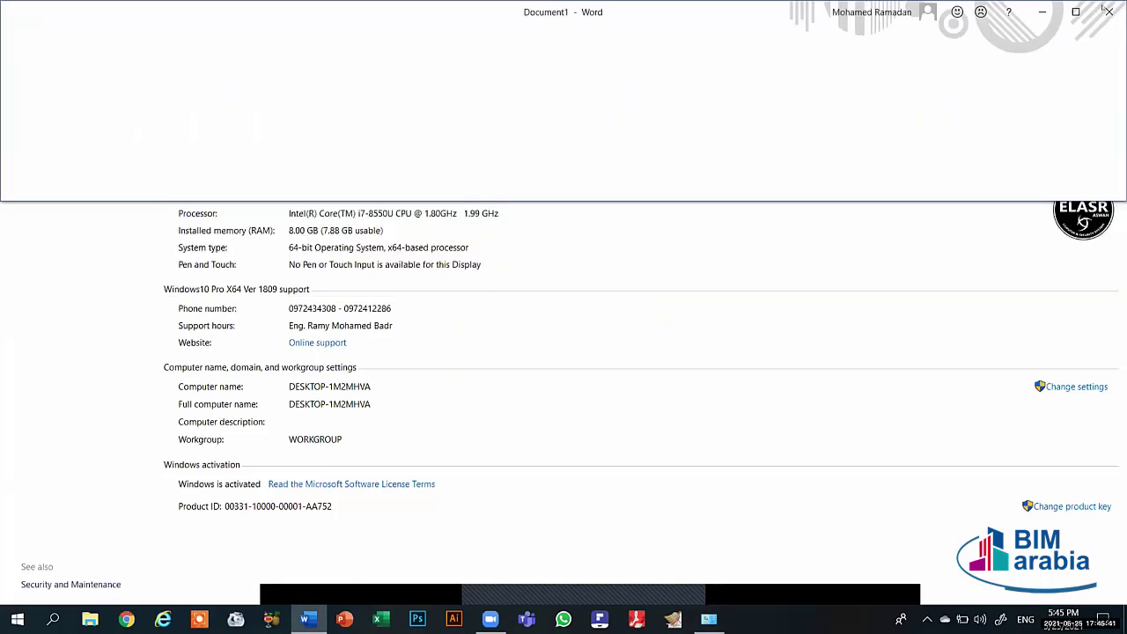
pyautogui.click(1075, 12)
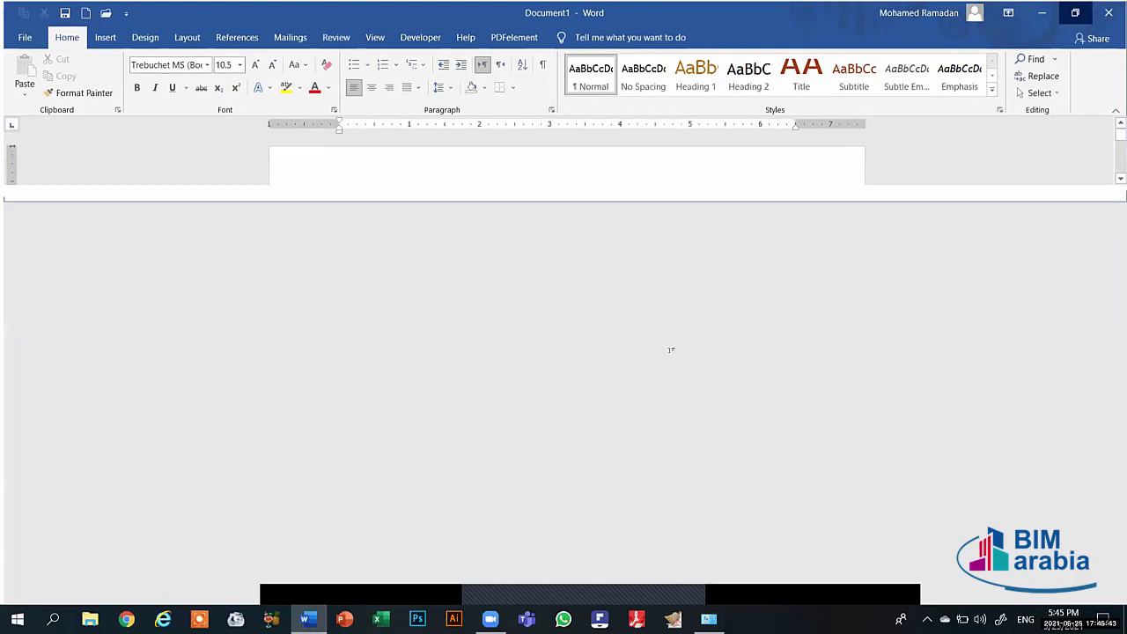
pyautogui.write('N')
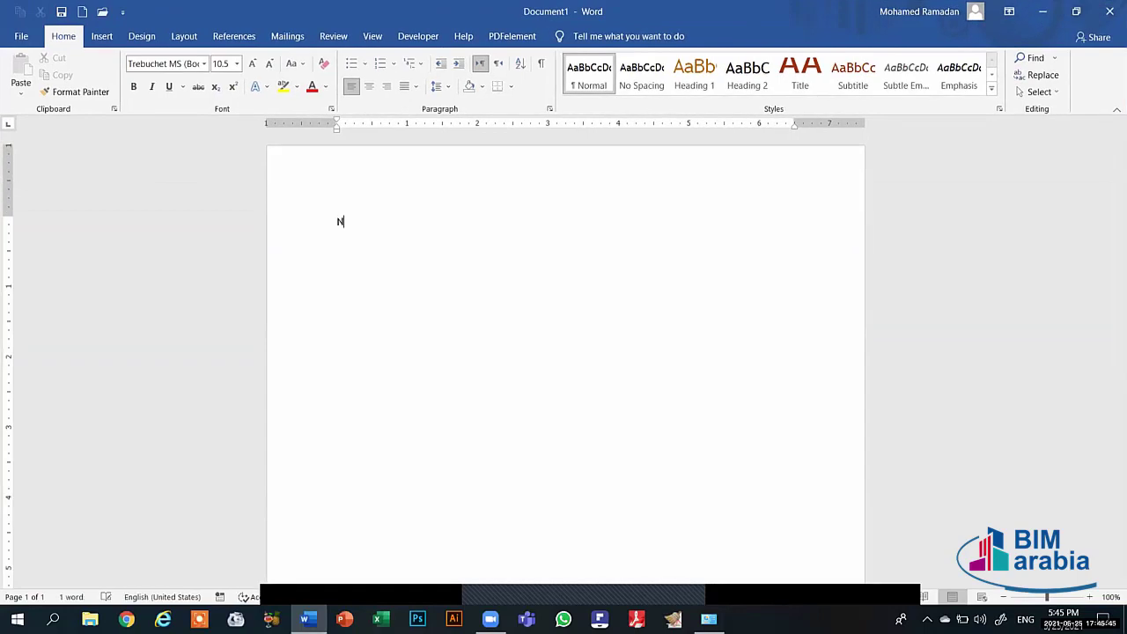
pyautogui.write('ividia')
# Step: Enlarge all the text in the document to 26 pt and place the cursor after the word
pyautogui.hotkey('ctrl', 'a')
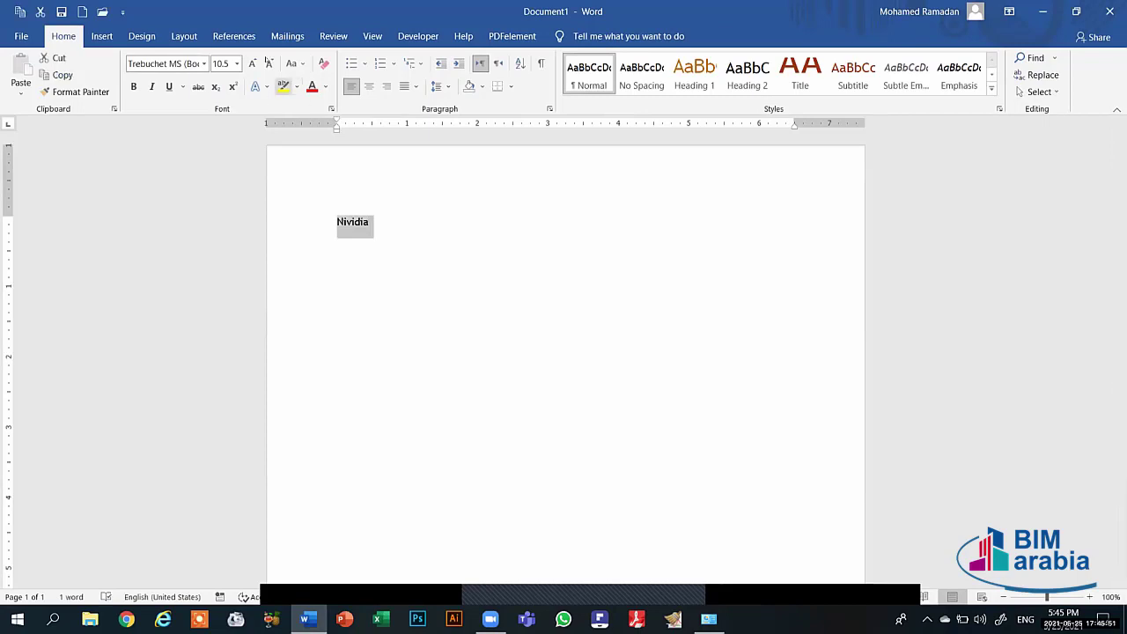
pyautogui.hotkey('ctrl', 'shift', '.')
pyautogui.hotkey('ctrl', 'shift', '.')
pyautogui.hotkey('ctrl', 'shift', '.')
pyautogui.hotkey('ctrl', 'shift', '.')
pyautogui.hotkey('ctrl', 'shift', '.')
pyautogui.hotkey('ctrl', 'shift', '.')
pyautogui.hotkey('ctrl', 'shift', '.')
pyautogui.hotkey('ctrl', 'shift', '.')
pyautogui.hotkey('ctrl', 'shift', '.')
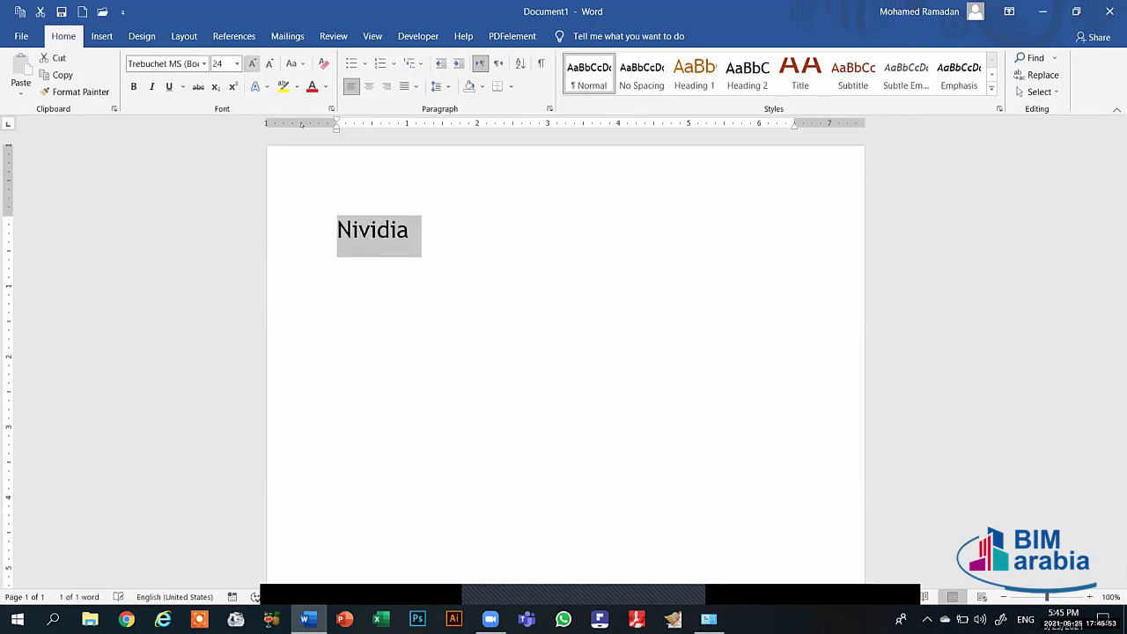
pyautogui.click(465, 237)
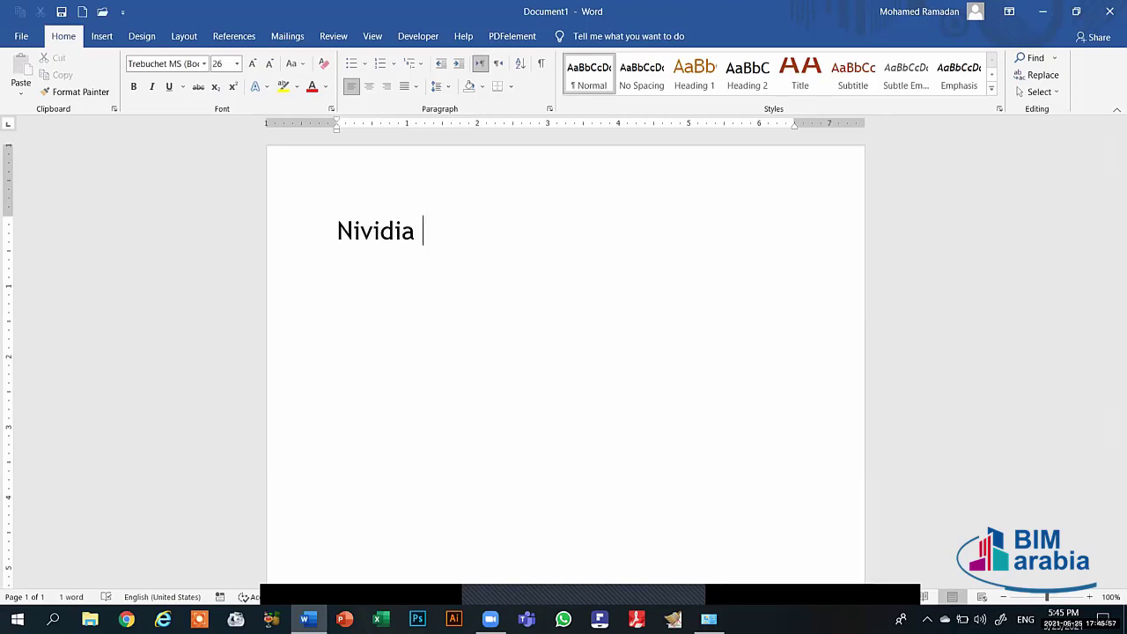
# Step: Complete the first line with the model number 6200 and add 7400 and 5700 on separate lines below
pyautogui.write('00')
pyautogui.press('Return')
pyautogui.write('7400')
pyautogui.press('Return')
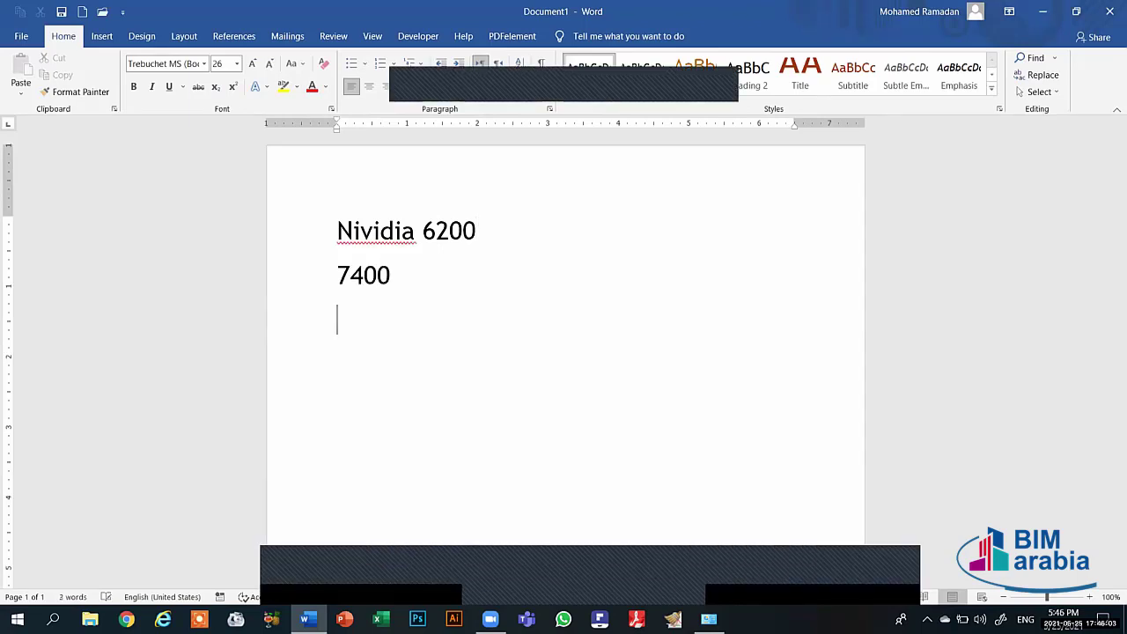
pyautogui.write('5700')
# Step: Highlight the whole first line and the digits 200 in 6200 to point out the parts of the model number
pyautogui.moveTo(437, 230); pyautogui.dragTo(476, 231)
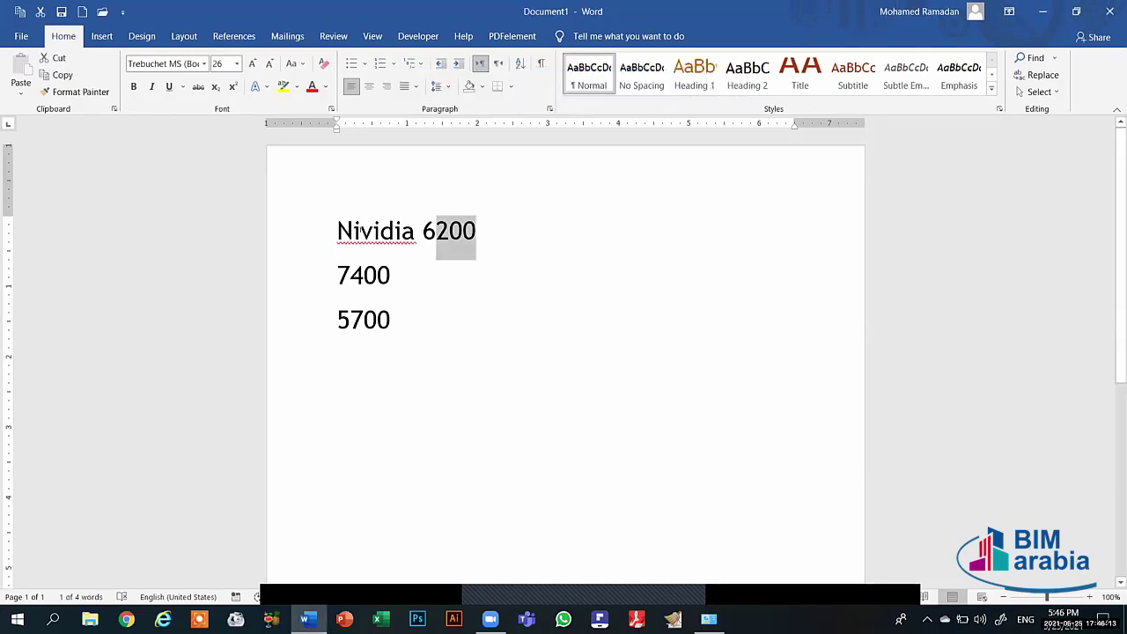
pyautogui.click(361, 231)
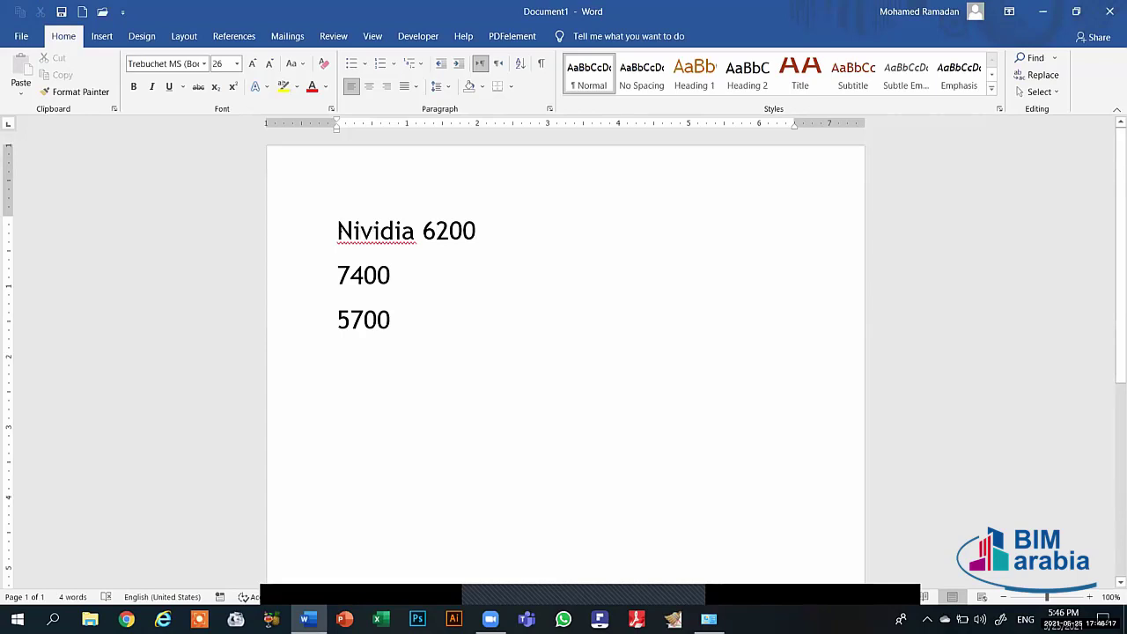
pyautogui.moveTo(337, 231); pyautogui.dragTo(476, 239)
pyautogui.click(415, 274)
pyautogui.click(438, 231)
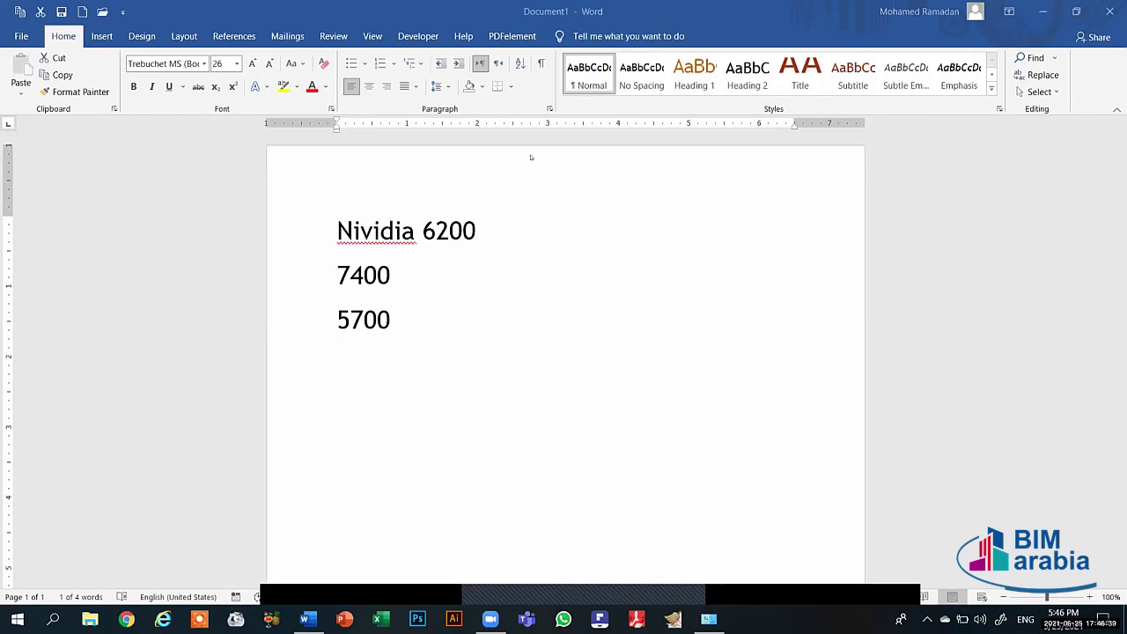
pyautogui.hotkey('shift', 'Left')
pyautogui.hotkey('shift', 'Left')
pyautogui.hotkey('shift', 'Left')
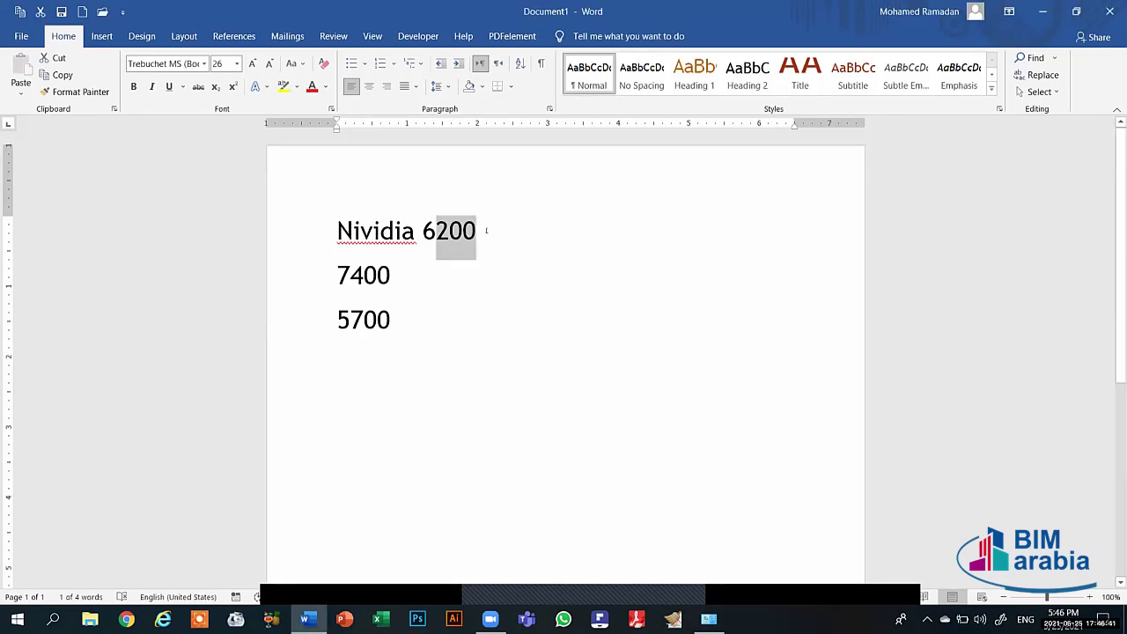
# Step: Add the suffix "gtx" after 6200 on the first line and highlight it
pyautogui.press('Right')
pyautogui.write('gtx')
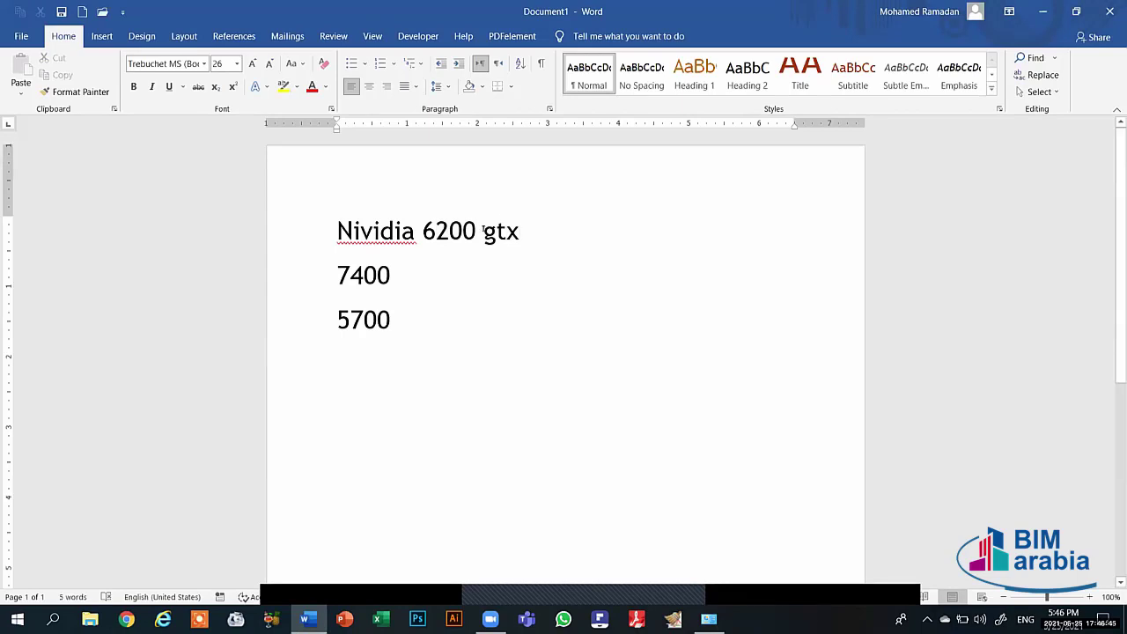
pyautogui.hotkey('shift', 'Left')
pyautogui.hotkey('shift', 'Left')
pyautogui.hotkey('shift', 'Left')
pyautogui.moveTo(500, 239)
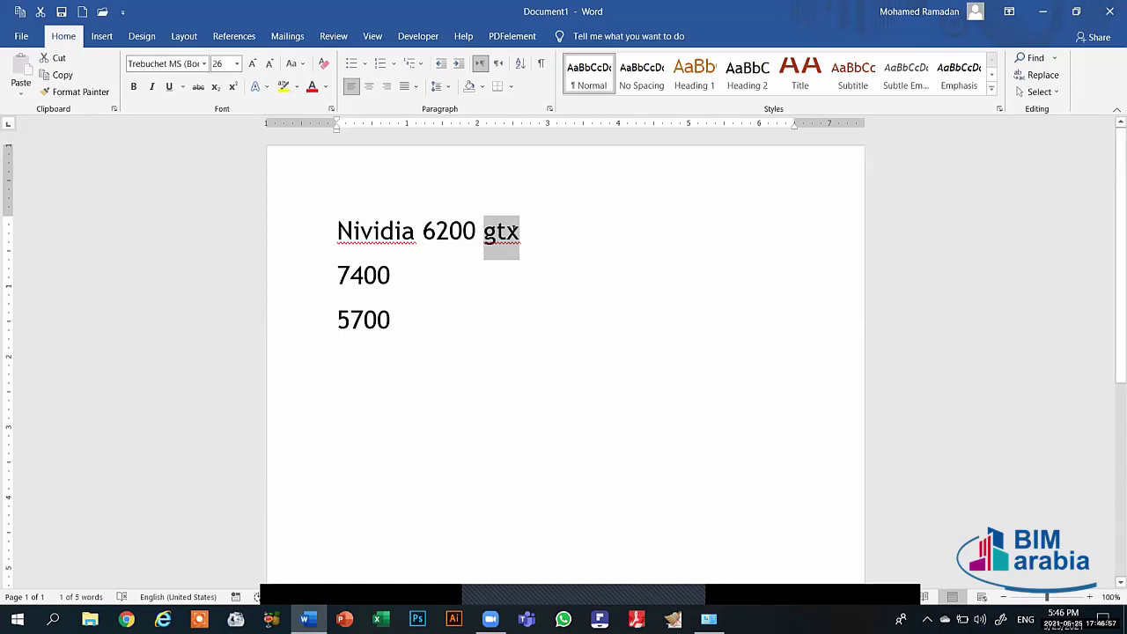
# Step: Replace the lowercase suffix after 6200 with the variants "GT", "Gs" and finally "GTX"
pyautogui.press('Delete')
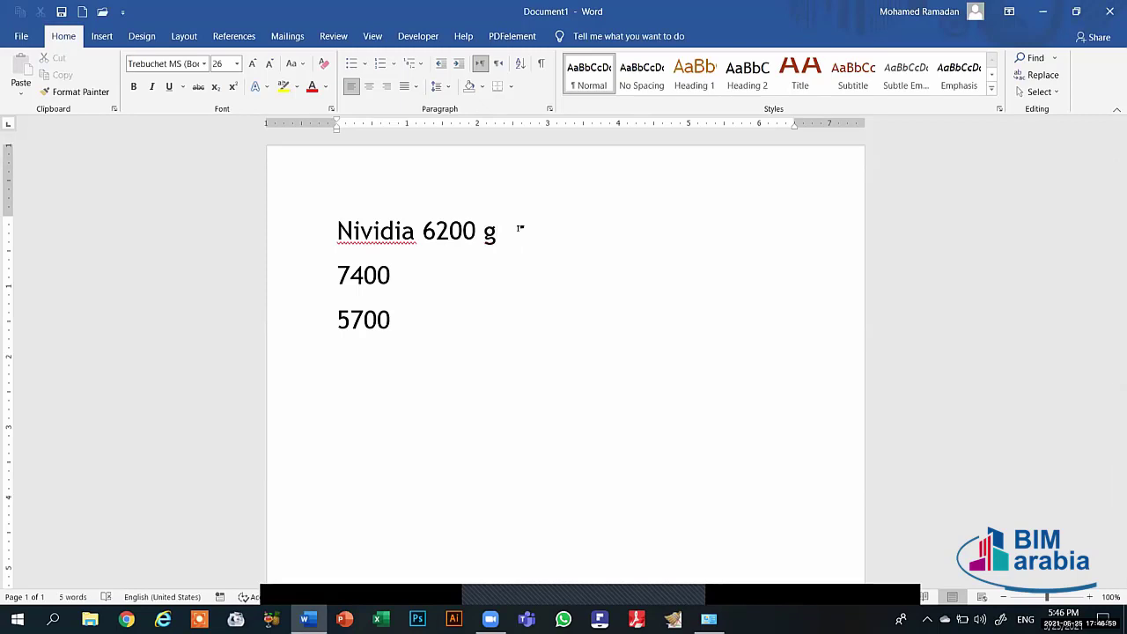
pyautogui.write('GT')
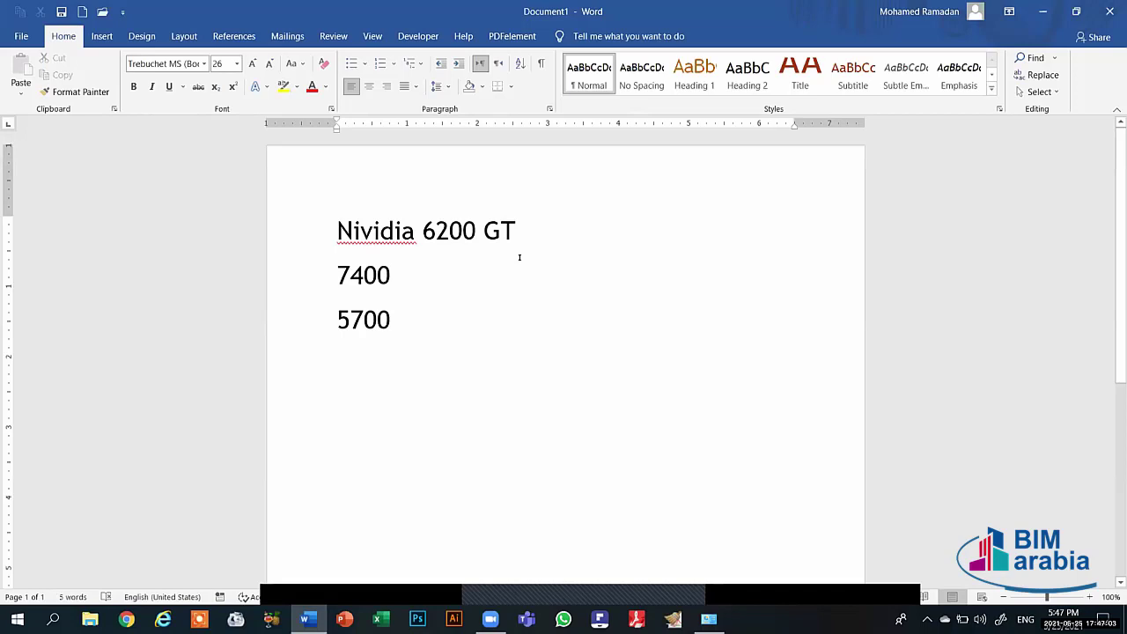
pyautogui.press('BackSpace')
pyautogui.write('s')
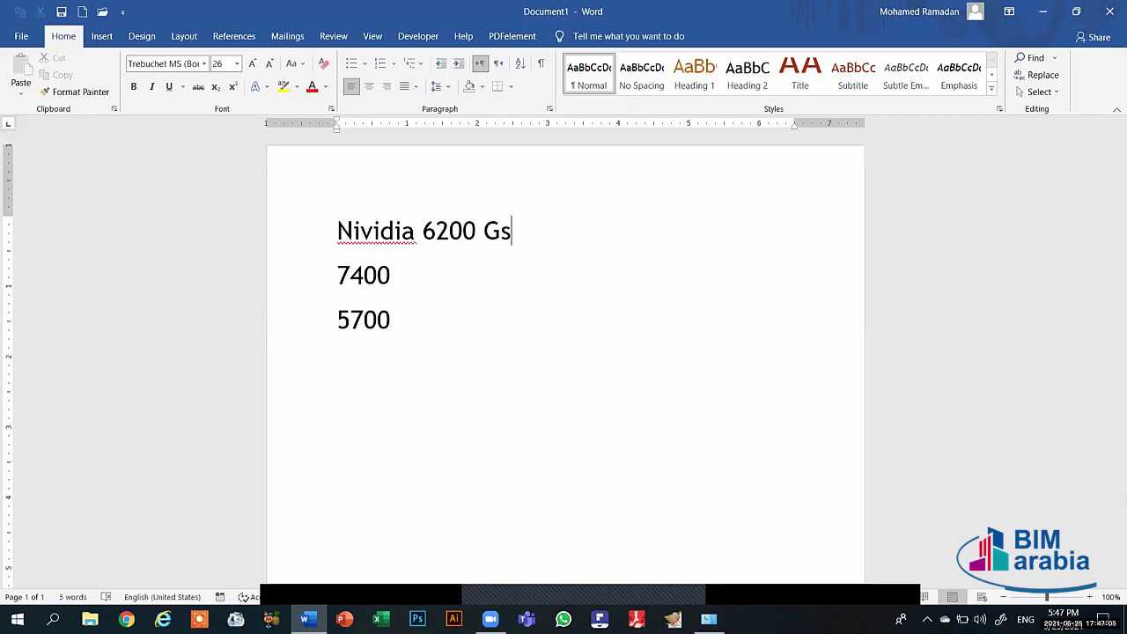
pyautogui.press('BackSpace')
pyautogui.press('BackSpace')
pyautogui.write('GTX')
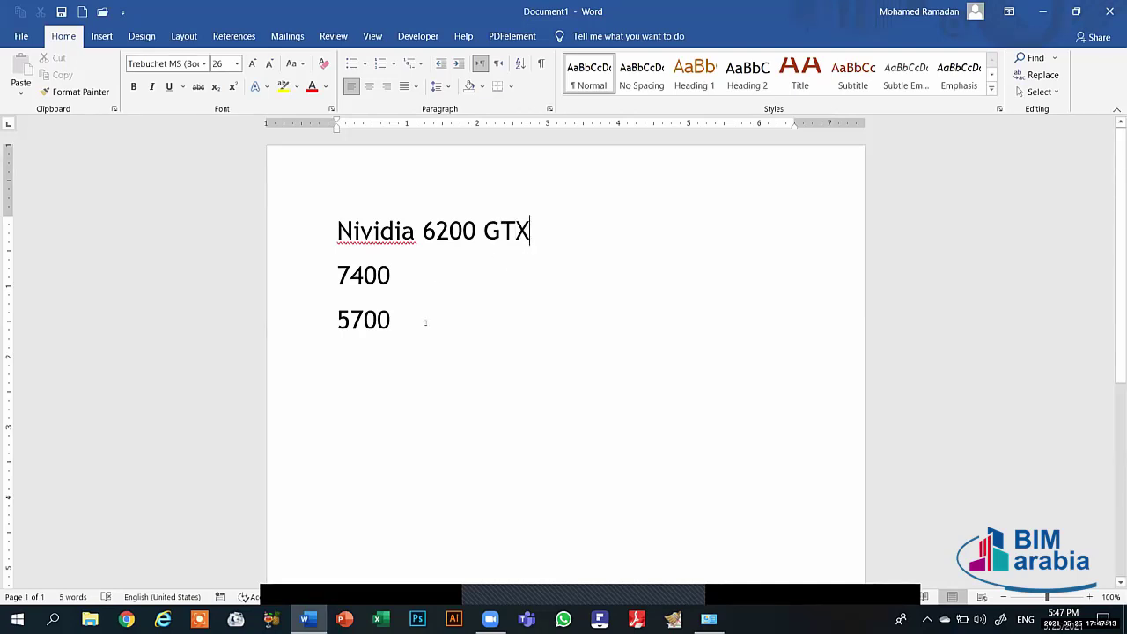
# Step: Replace all the document text with "Amd 456" and highlight the digit 6
pyautogui.hotkey('ctrl', 'a')
pyautogui.press('BackSpace')
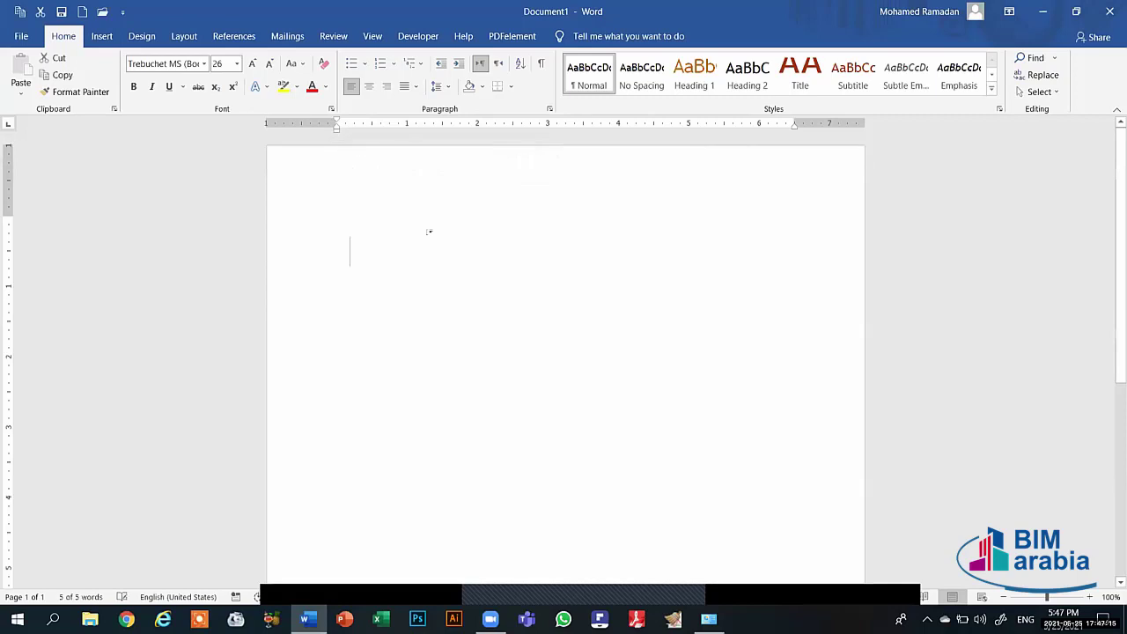
pyautogui.write('amd ')
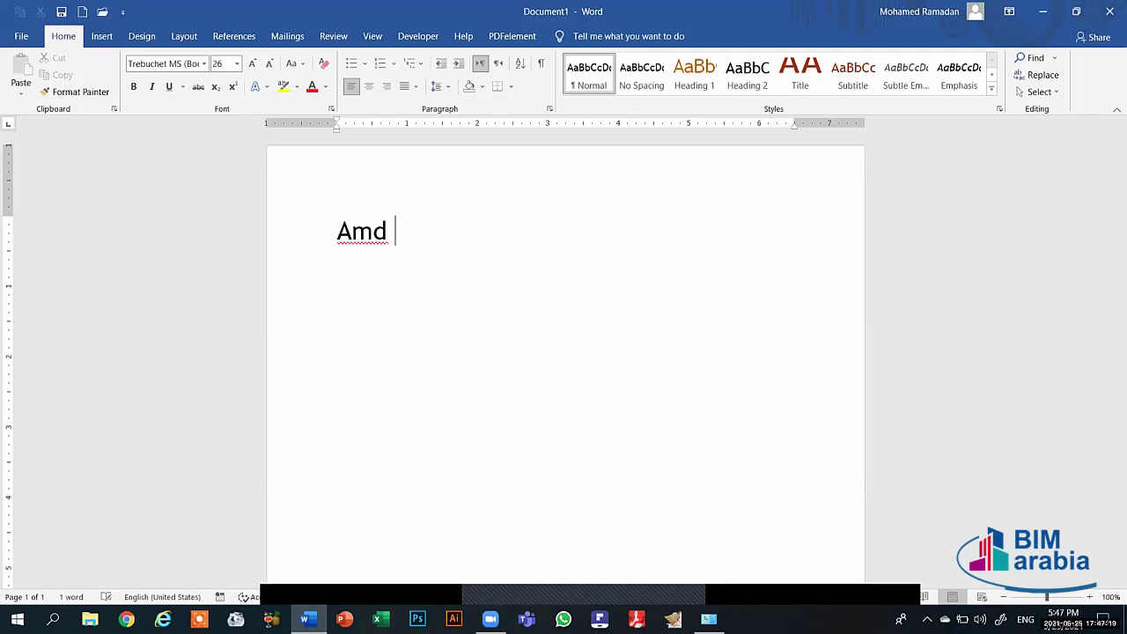
pyautogui.write('456')
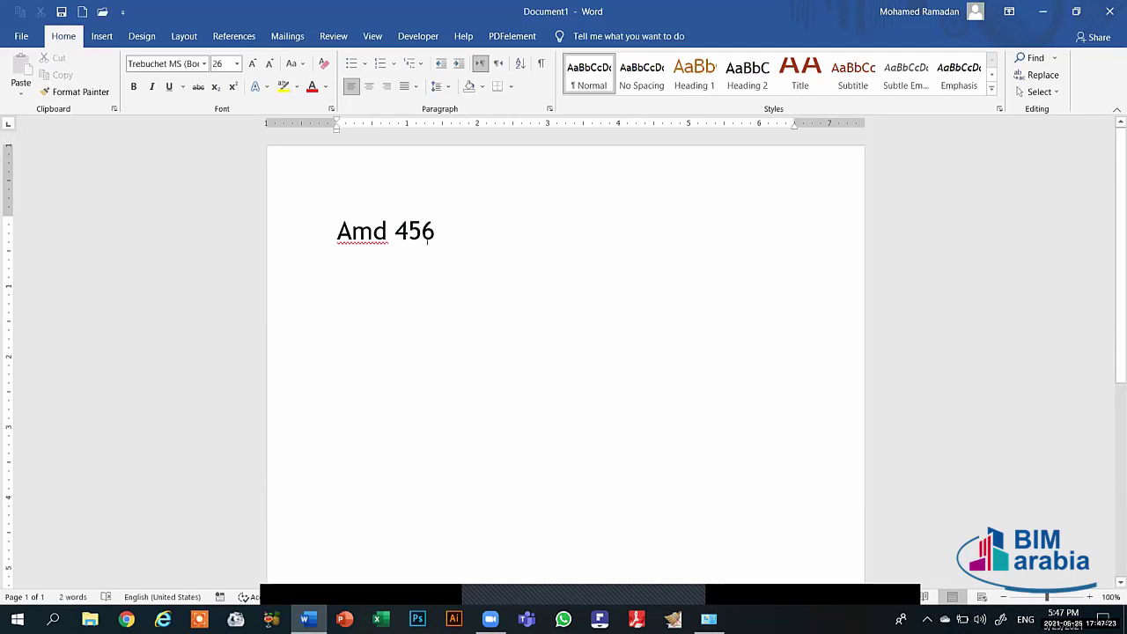
pyautogui.hotkey('shift', 'Left')
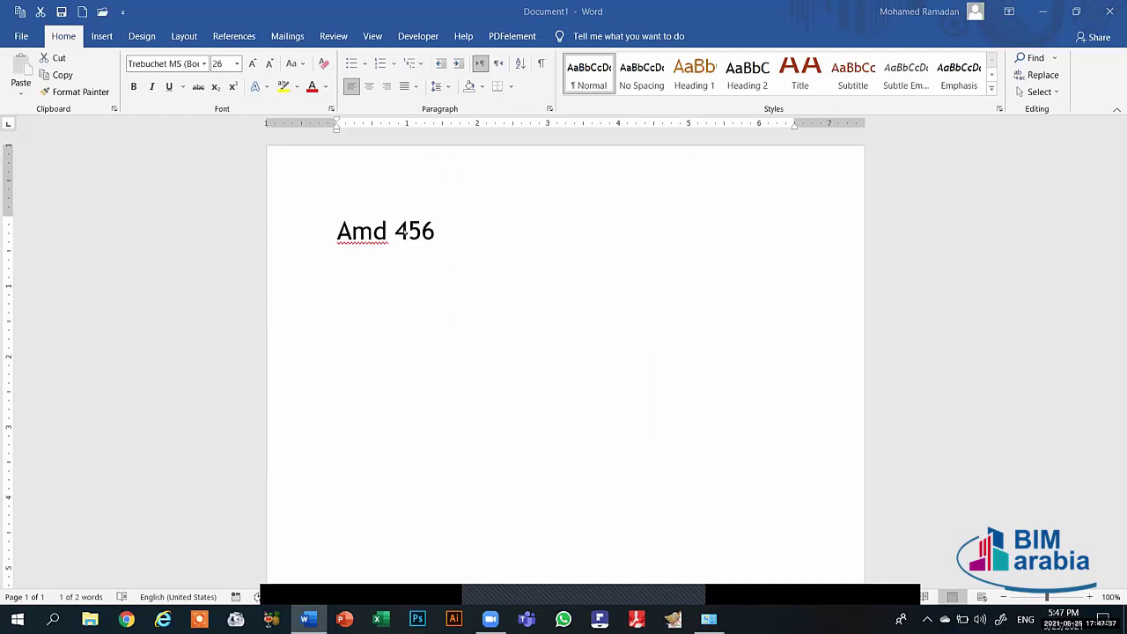
pyautogui.moveTo(436, 234); pyautogui.dragTo(422, 234)
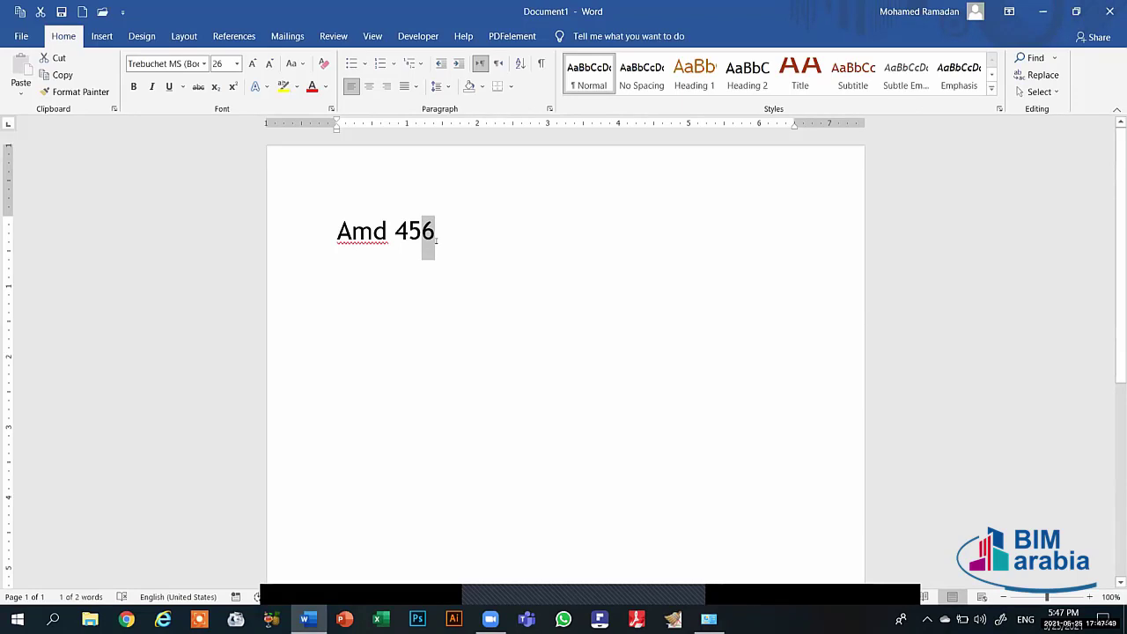
# Step: Clear the example text and close the Word document without saving, returning to the System window
pyautogui.press('BackSpace')
pyautogui.press('BackSpace')
pyautogui.press('BackSpace')
pyautogui.press('BackSpace')
pyautogui.press('BackSpace')
pyautogui.press('BackSpace')
pyautogui.press('BackSpace')
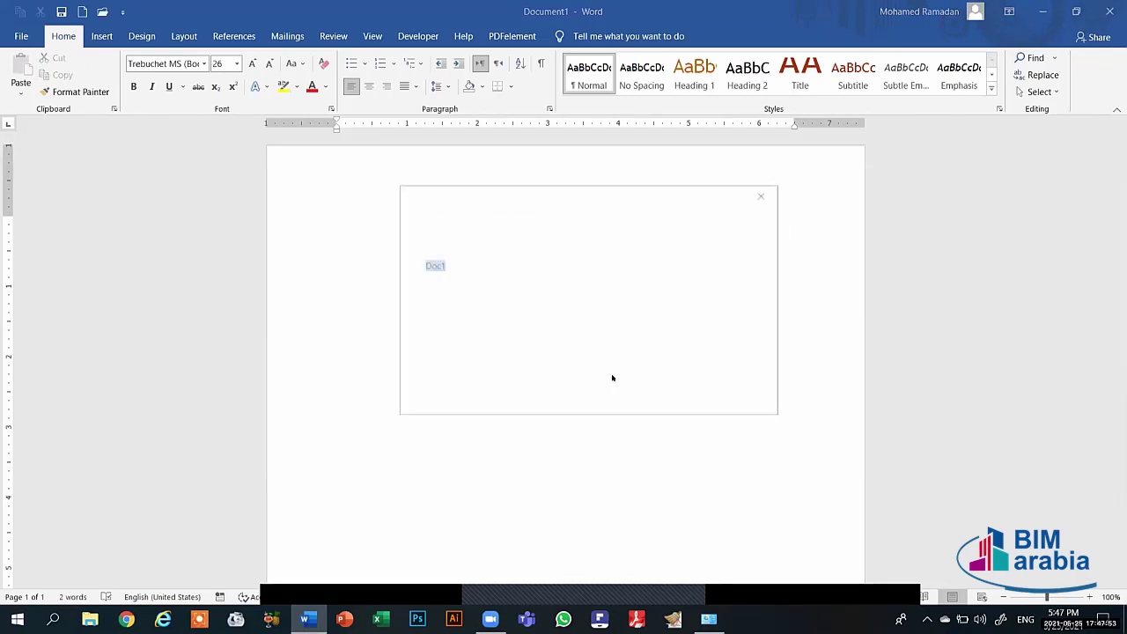
pyautogui.click(667, 389)
pyautogui.hotkey('alt', 'Tab')
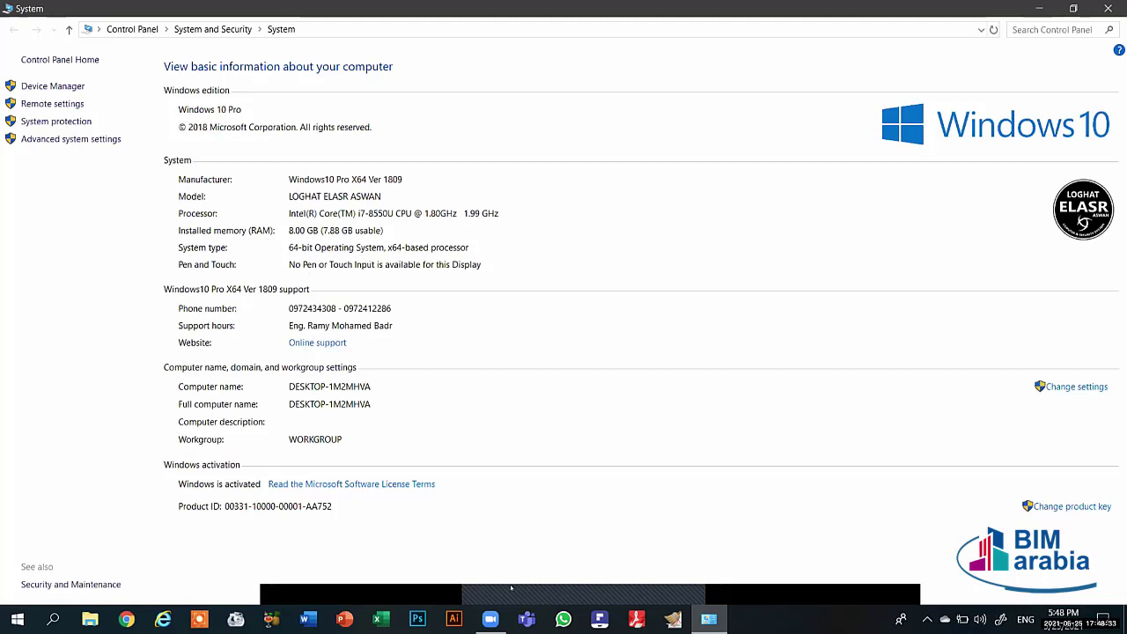
# Step: Review the basic computer information in the System window and close it
pyautogui.click(293, 588)
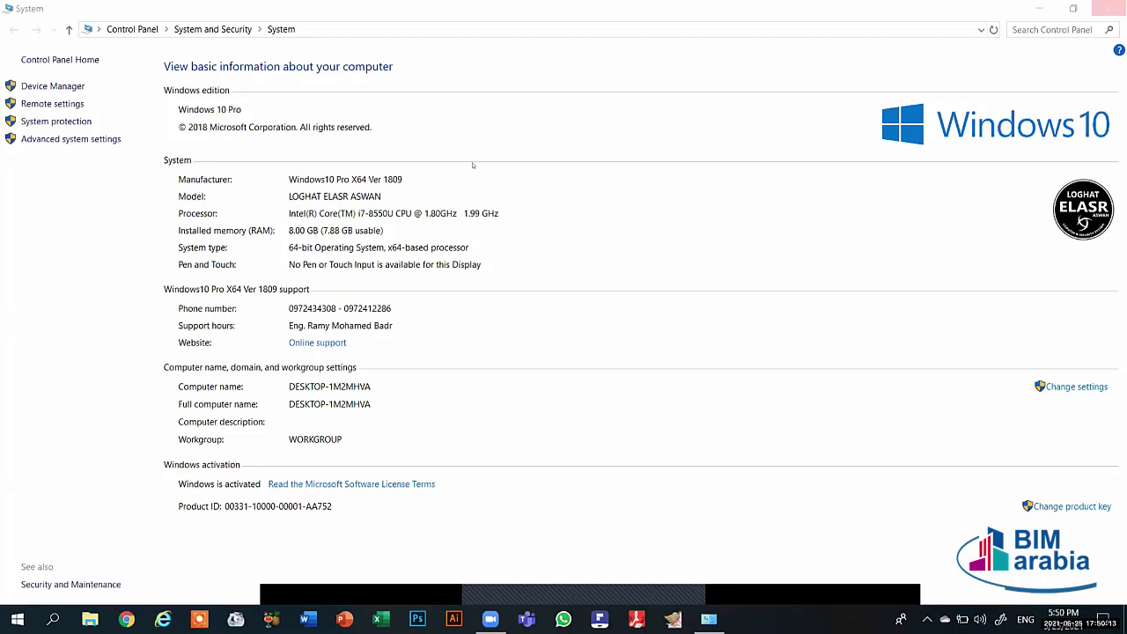
pyautogui.hotkey('alt', 'F4')
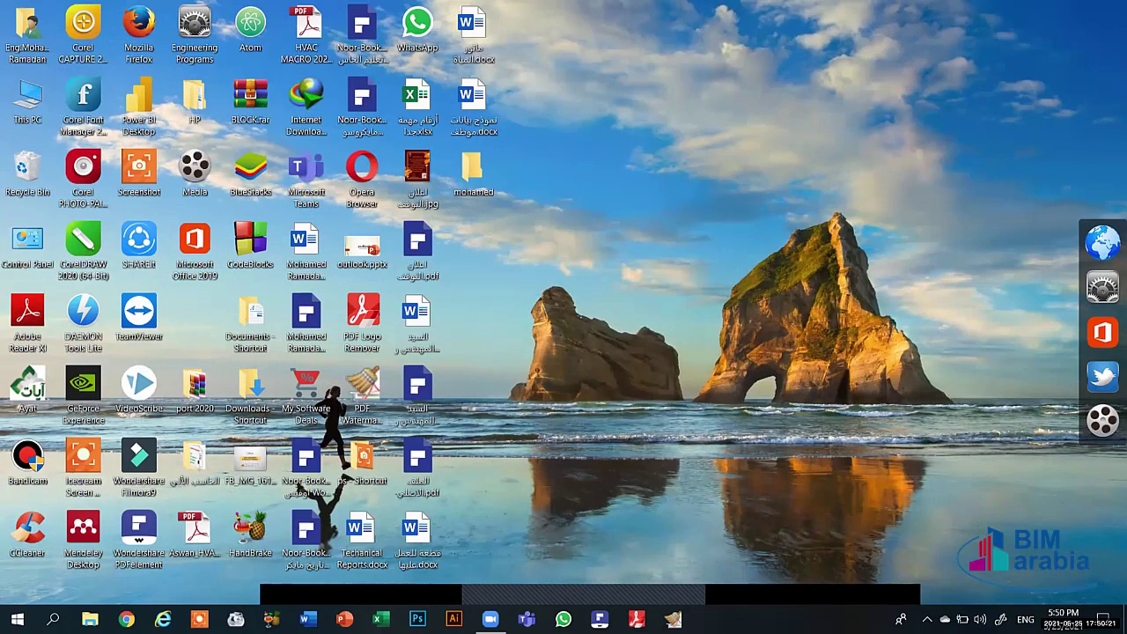
# Step: Examine the alphabetical list of installed programs in the Start menu and the available power options
pyautogui.click(17, 619)
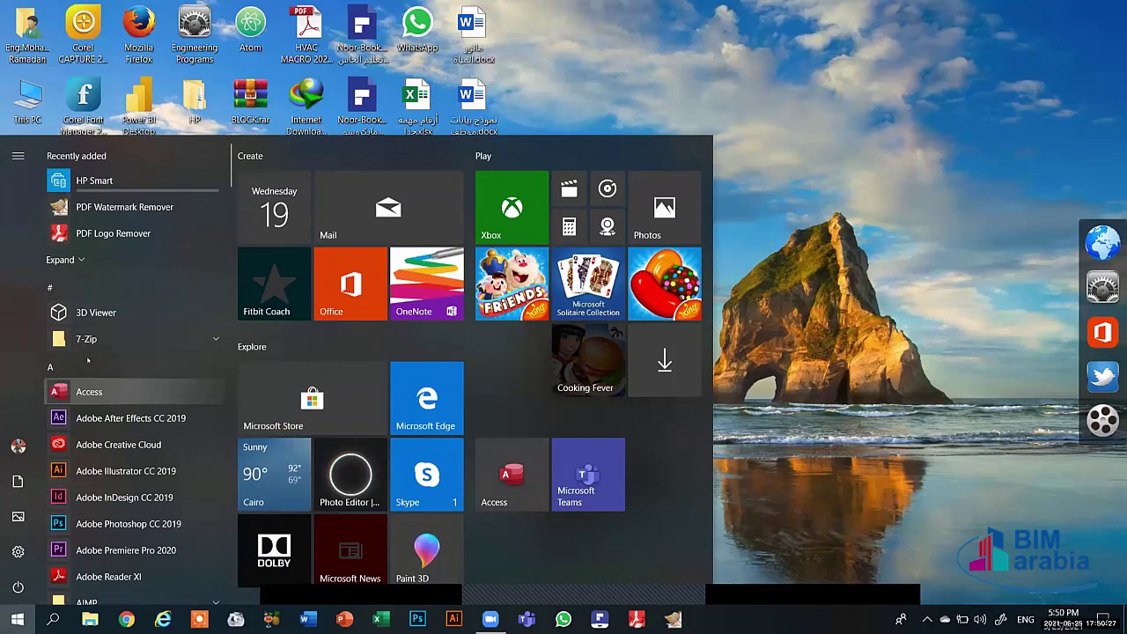
pyautogui.scroll(-1, 89, 352)
pyautogui.scroll(-7, 94, 390)
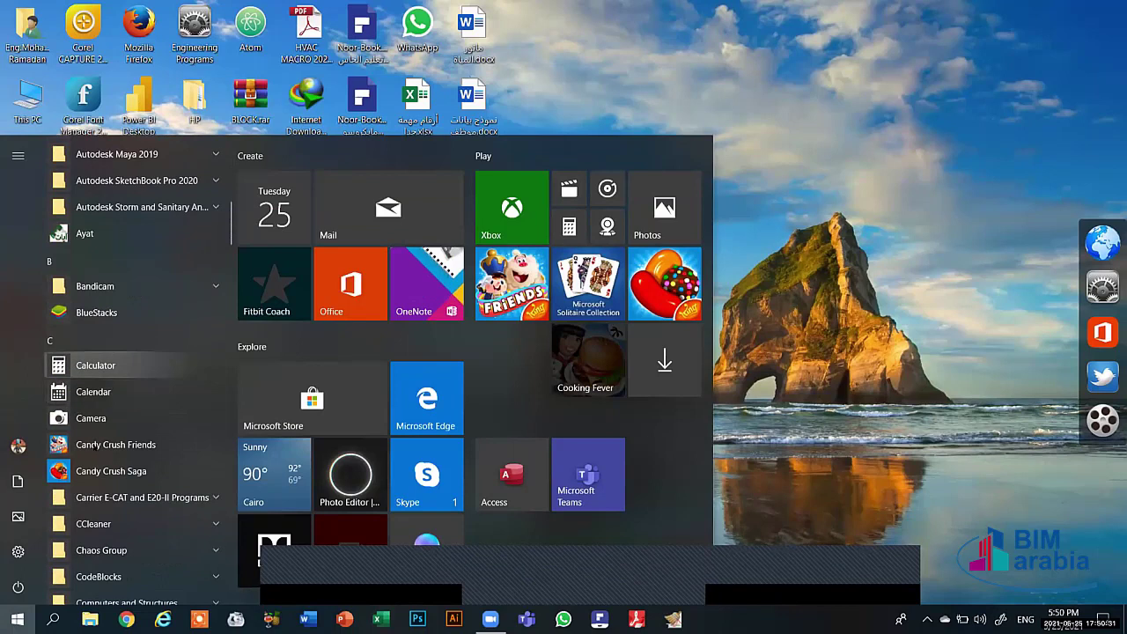
pyautogui.scroll(-3, 95, 440)
pyautogui.scroll(-4, 93, 370)
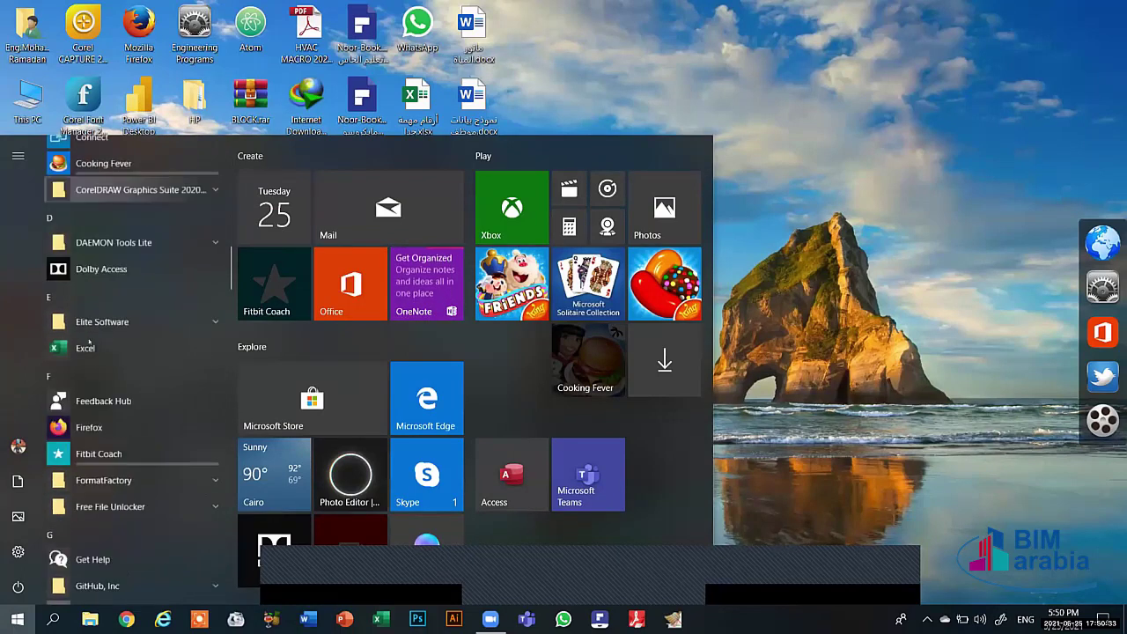
pyautogui.scroll(-5, 88, 440)
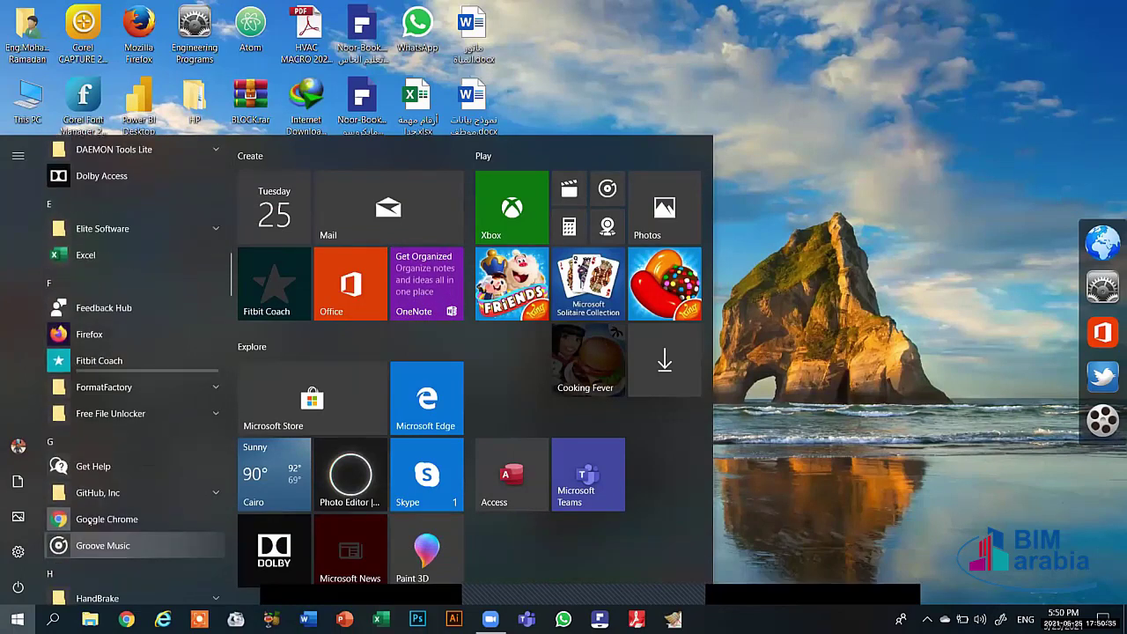
pyautogui.scroll(10, 89, 427)
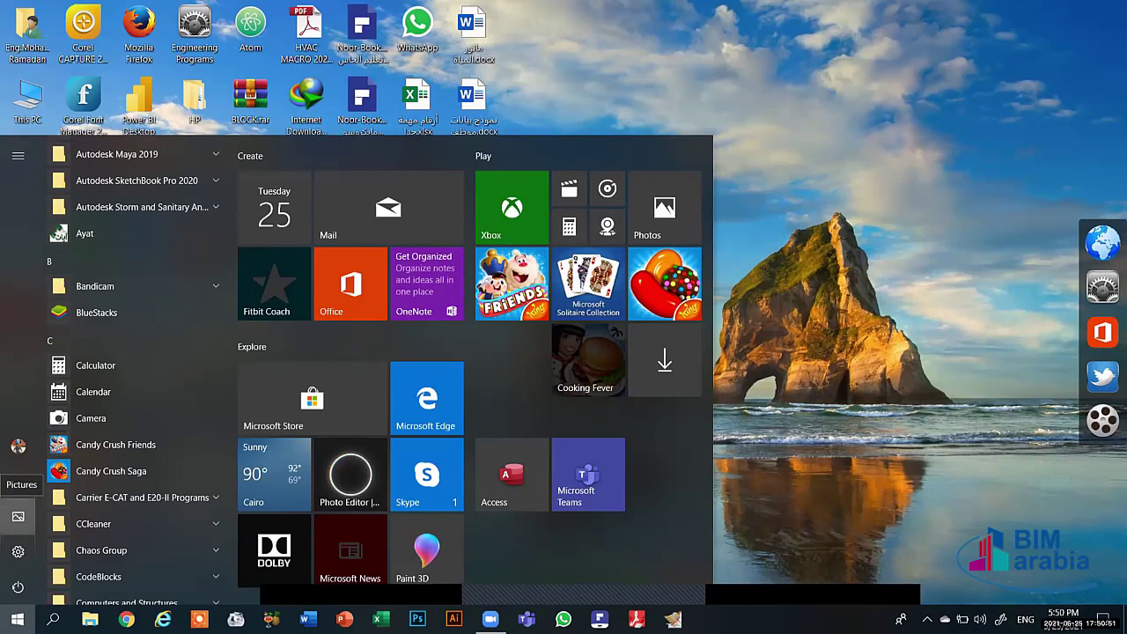
pyautogui.click(17, 586)
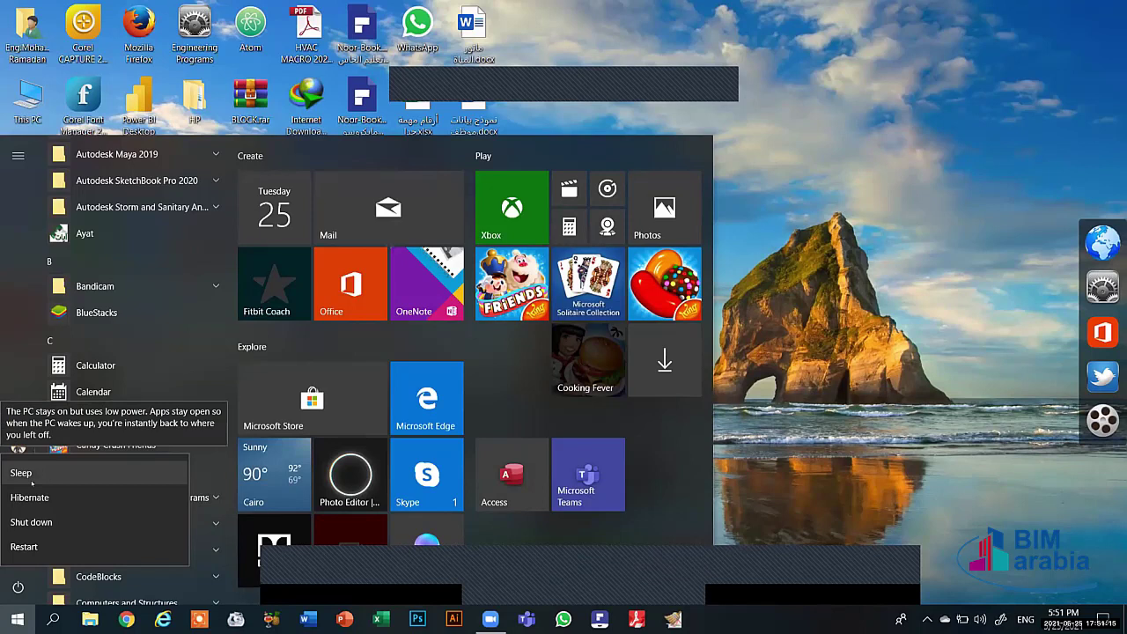
pyautogui.click(18, 588)
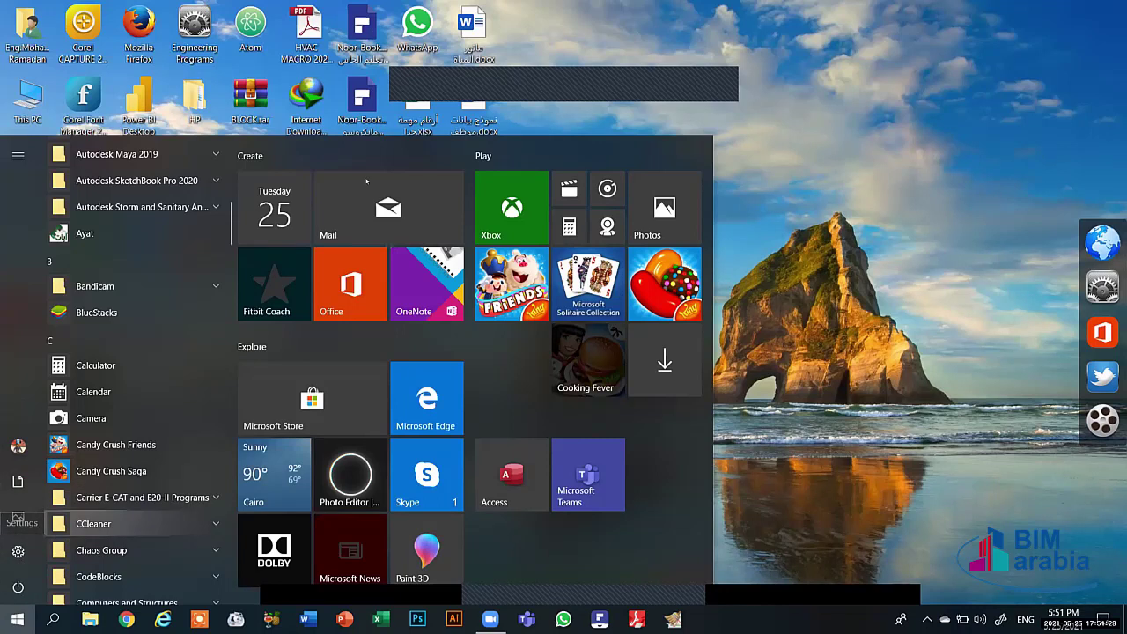
# Step: Open Windows Settings, view the System display settings, and return to the Settings home page
pyautogui.press('super+i')
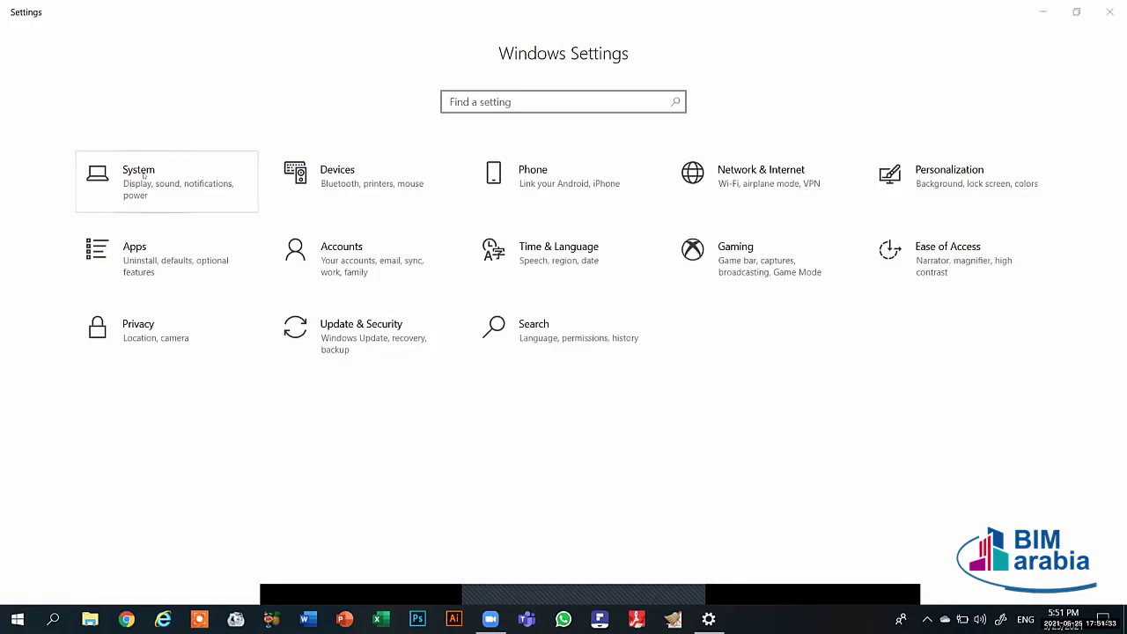
pyautogui.click(166, 181)
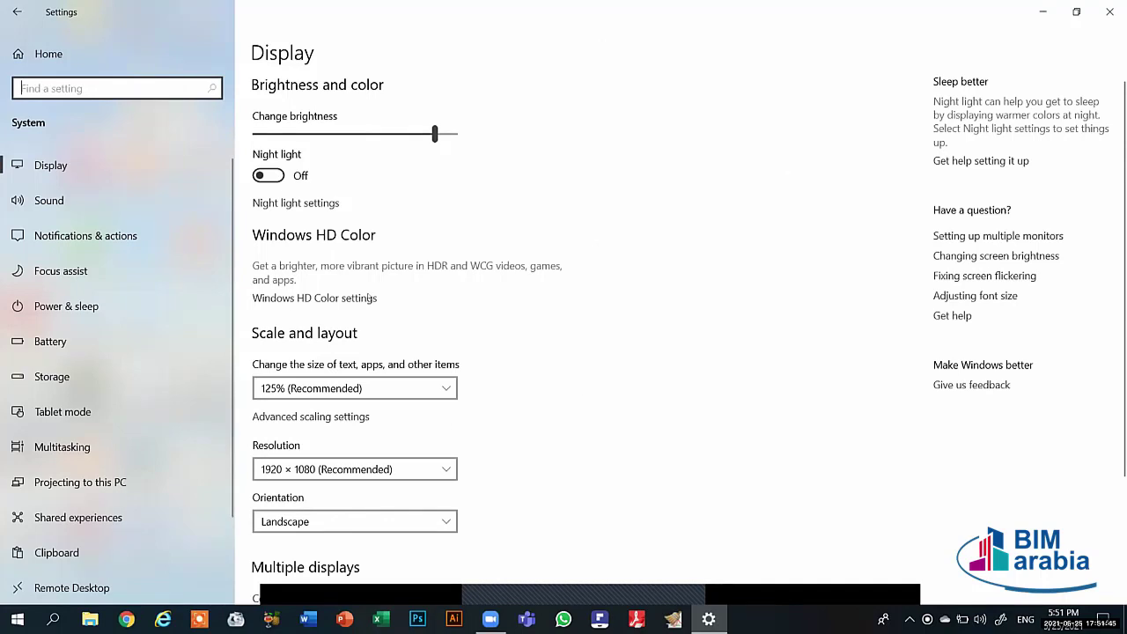
pyautogui.click(59, 63)
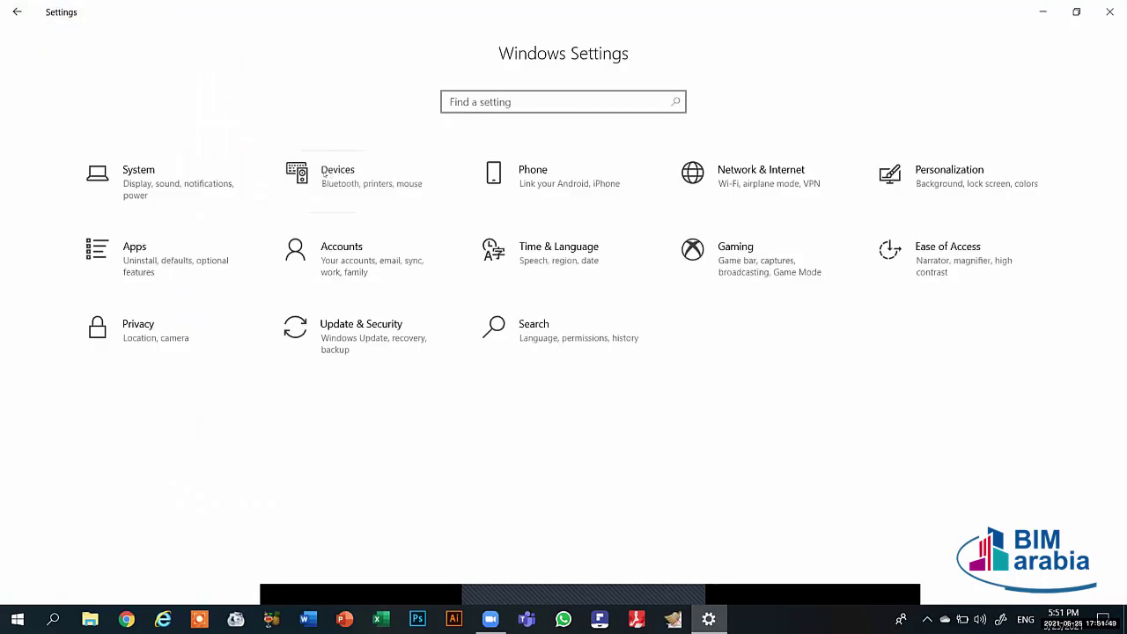
# Step: Review the Bluetooth & other devices page and the linked phones page, returning to the Settings home page
pyautogui.click(302, 167)
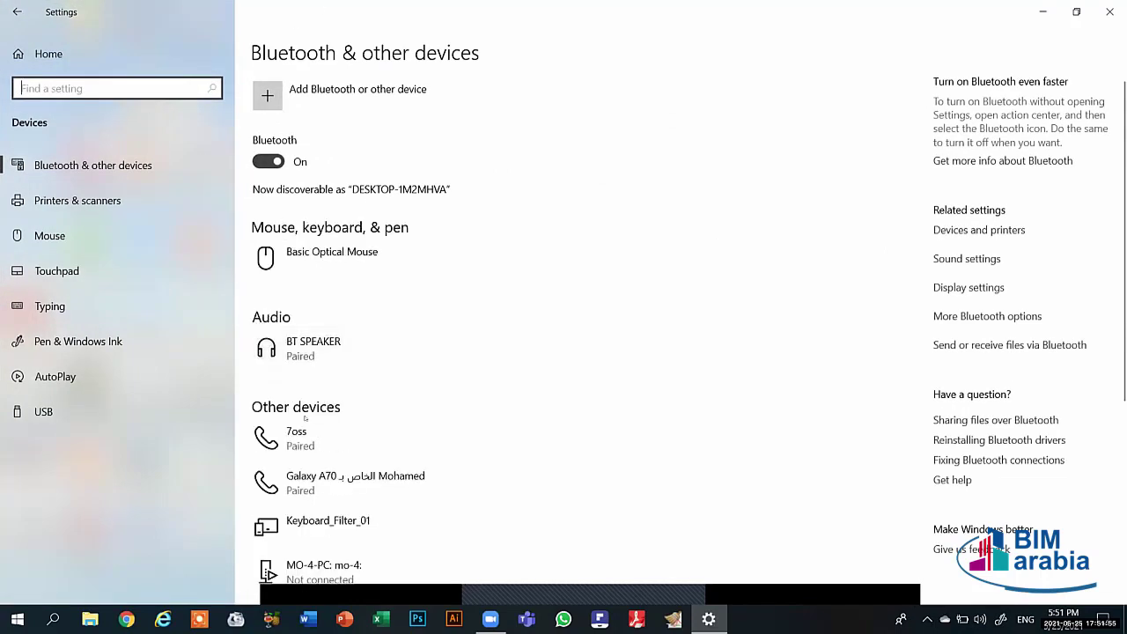
pyautogui.scroll(-2, 320, 407)
pyautogui.scroll(-2, 320, 407)
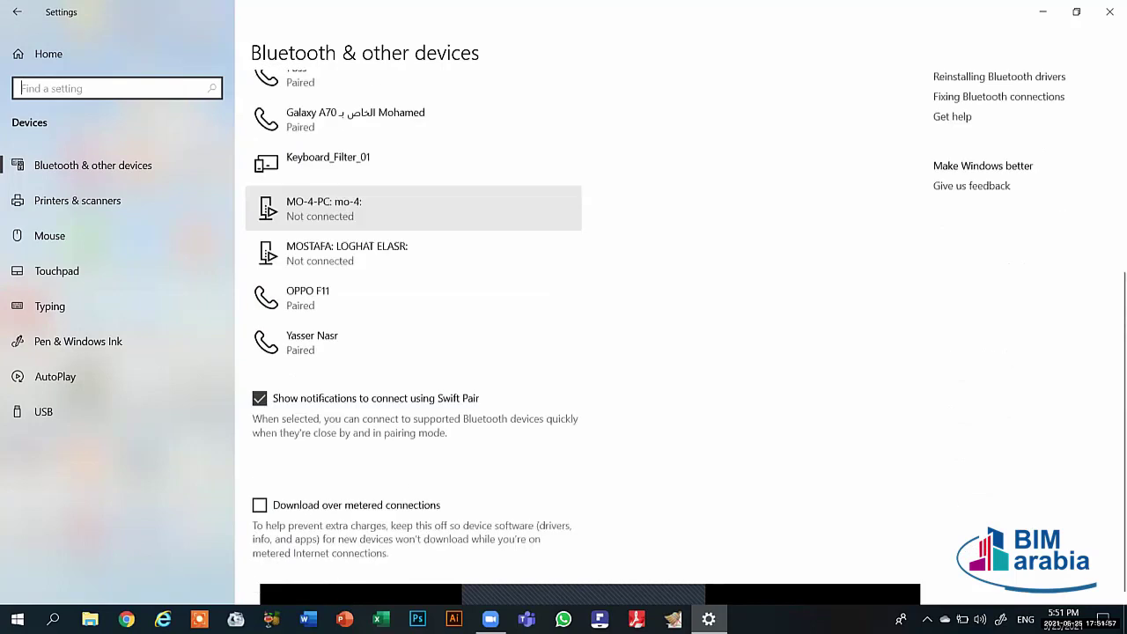
pyautogui.scroll(6, 299, 264)
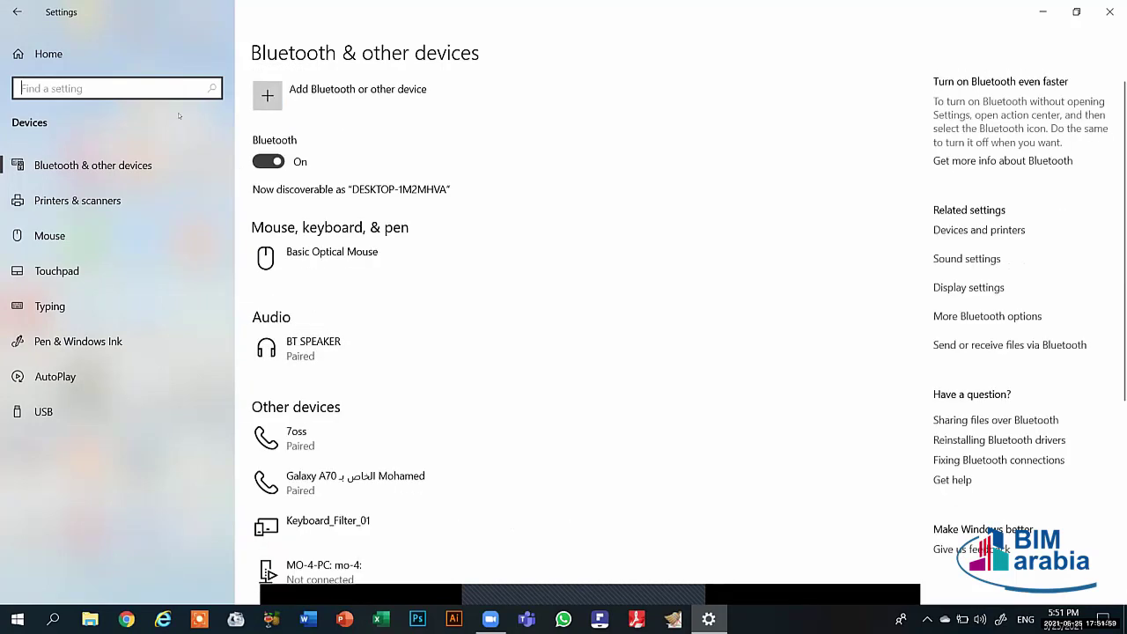
pyautogui.click(48, 53)
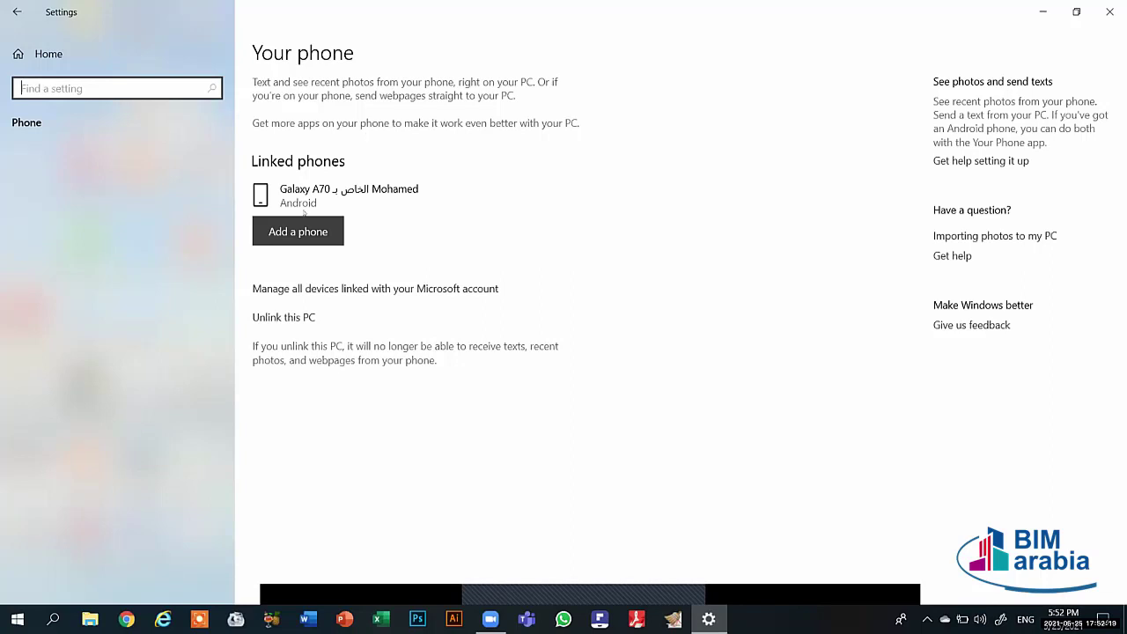
pyautogui.click(48, 54)
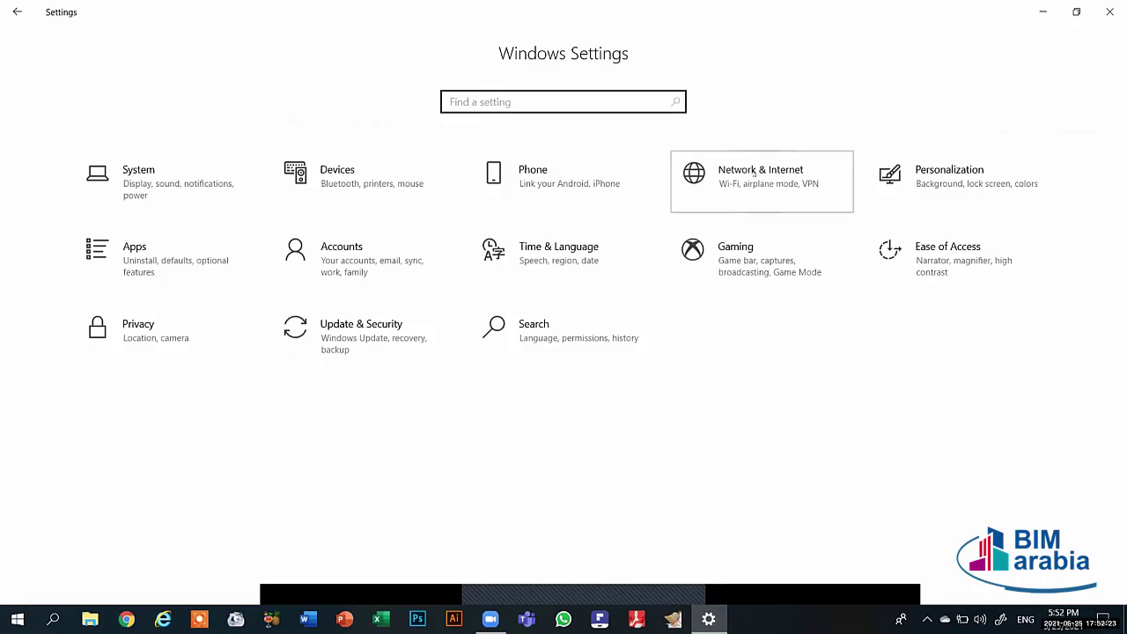
# Step: View the Network & Internet status and the Personalization background page, returning to the Settings home page
pyautogui.click(752, 174)
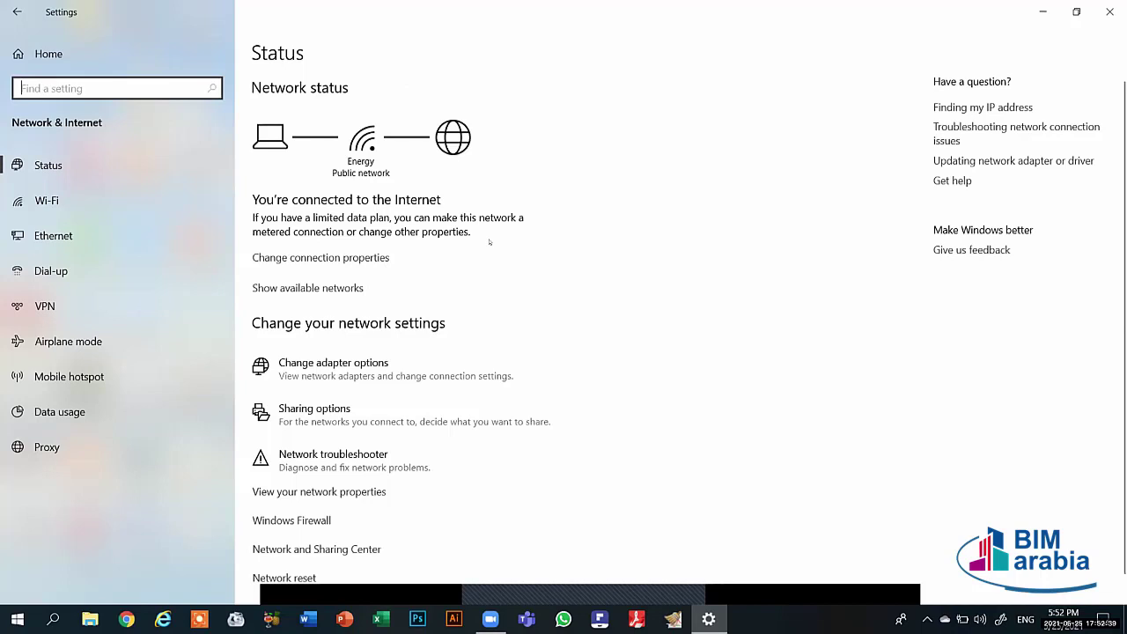
pyautogui.click(40, 54)
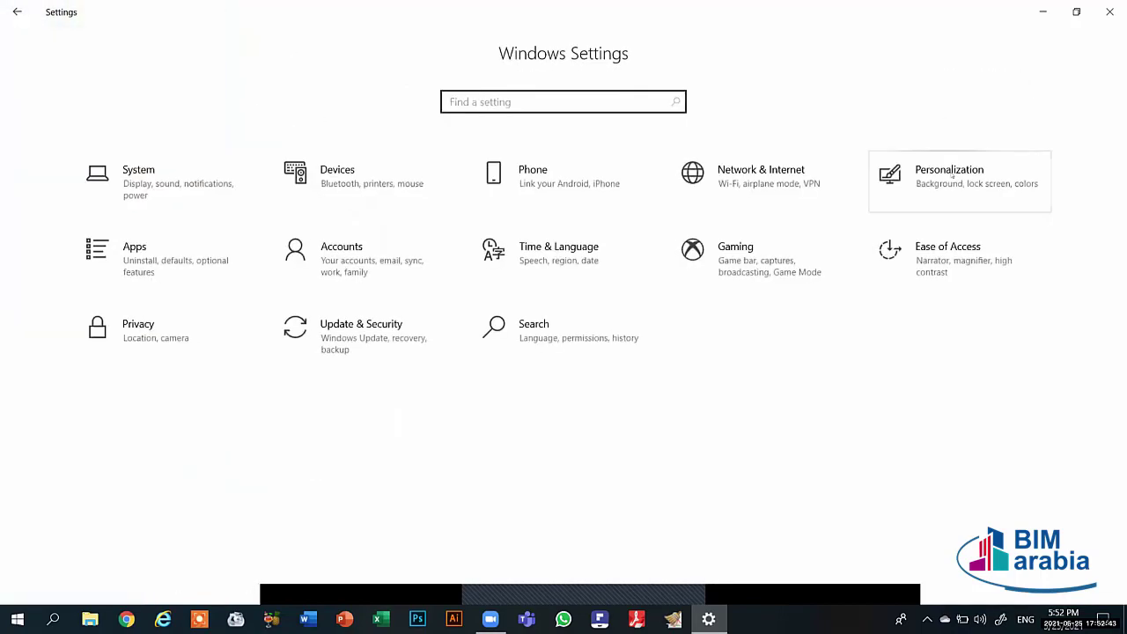
pyautogui.click(952, 175)
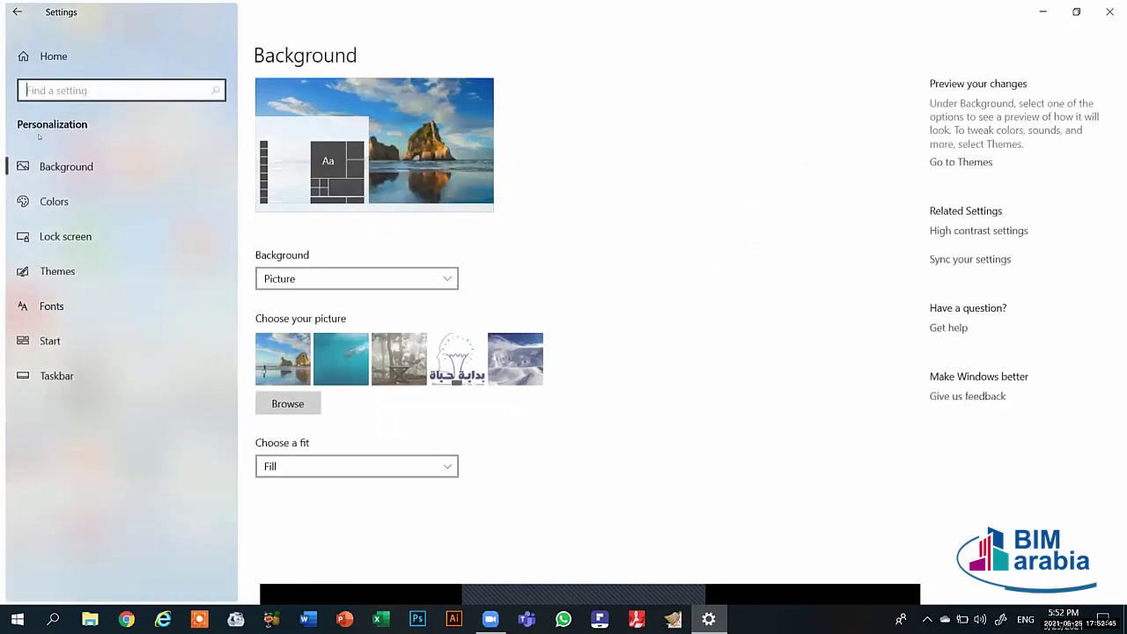
pyautogui.click(49, 54)
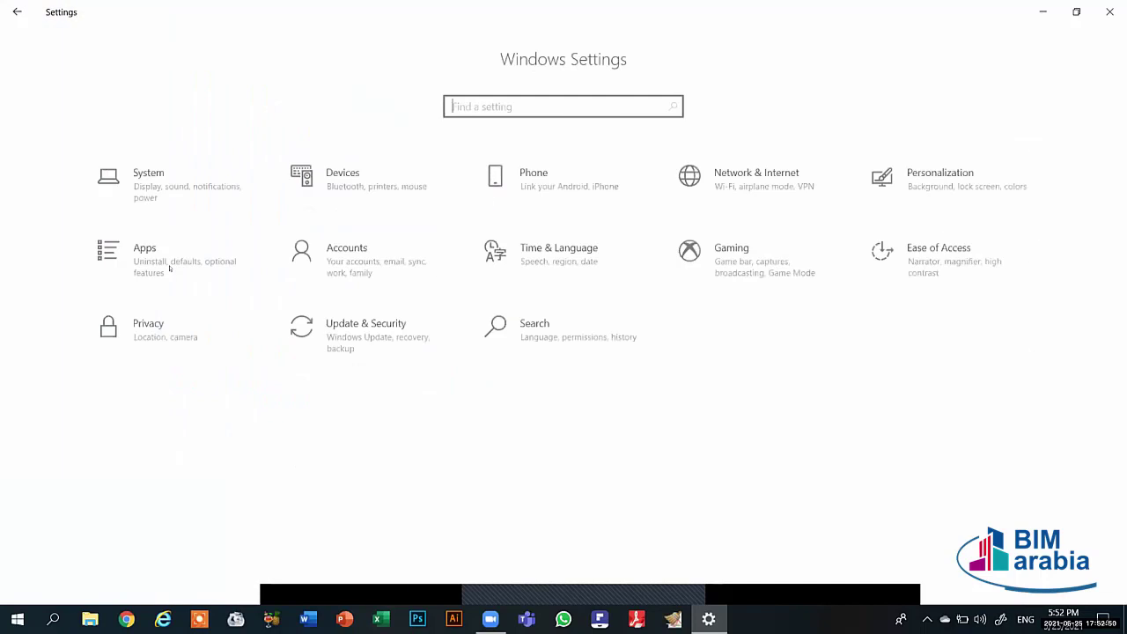
# Step: Look through the installed programs under Apps & features, expand the 3D Viewer entry, and return to the Settings home page
pyautogui.click(170, 269)
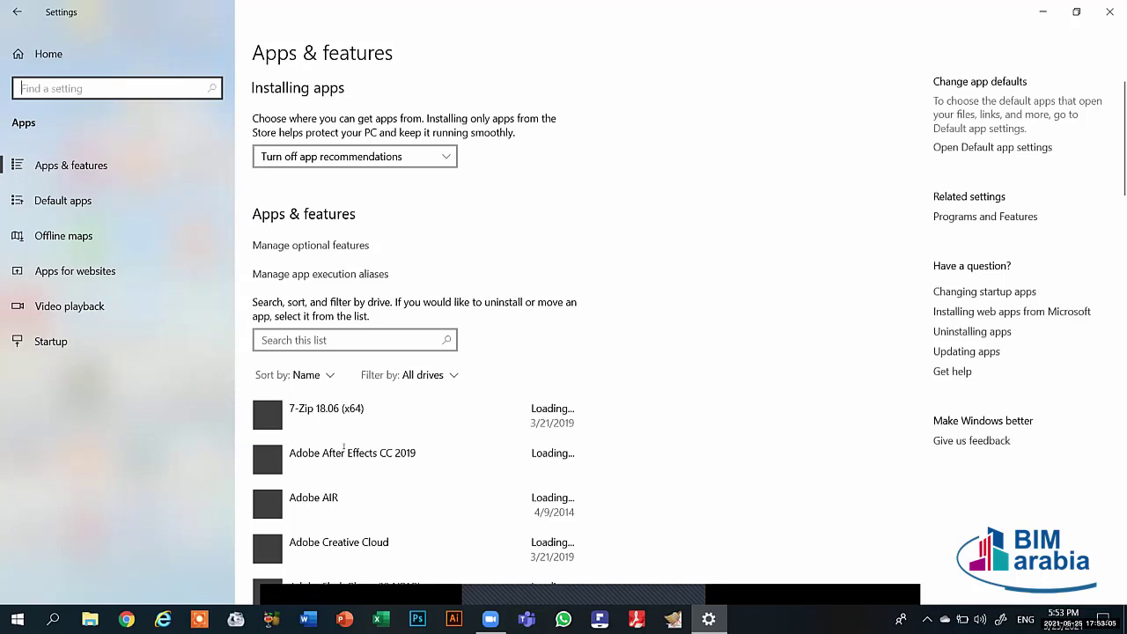
pyautogui.scroll(-2, 382, 438)
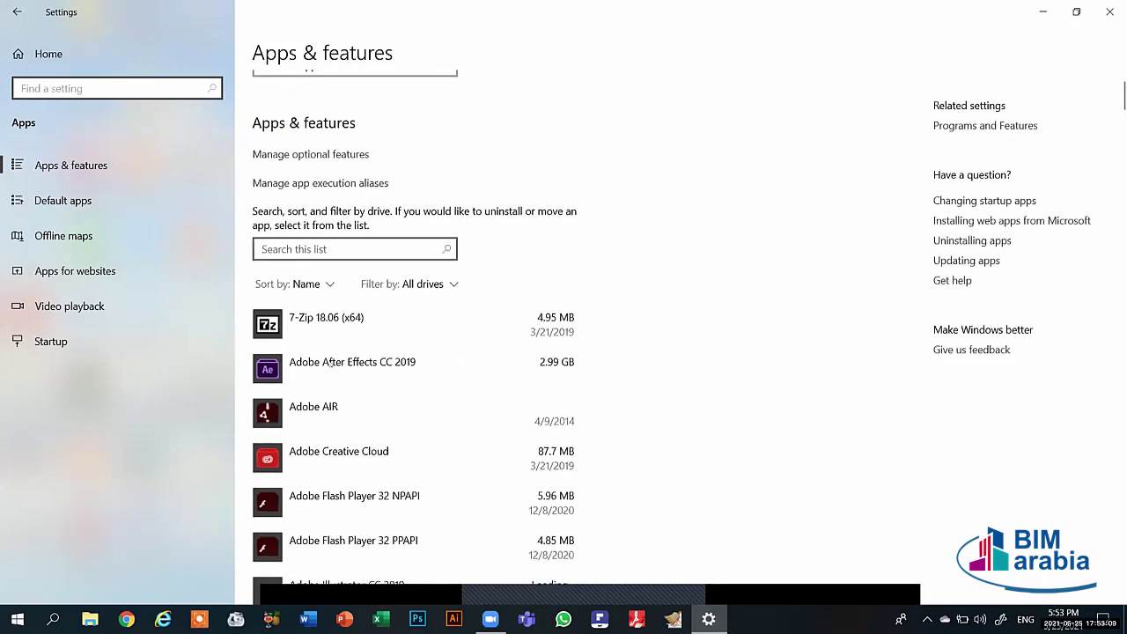
pyautogui.scroll(-4, 352, 425)
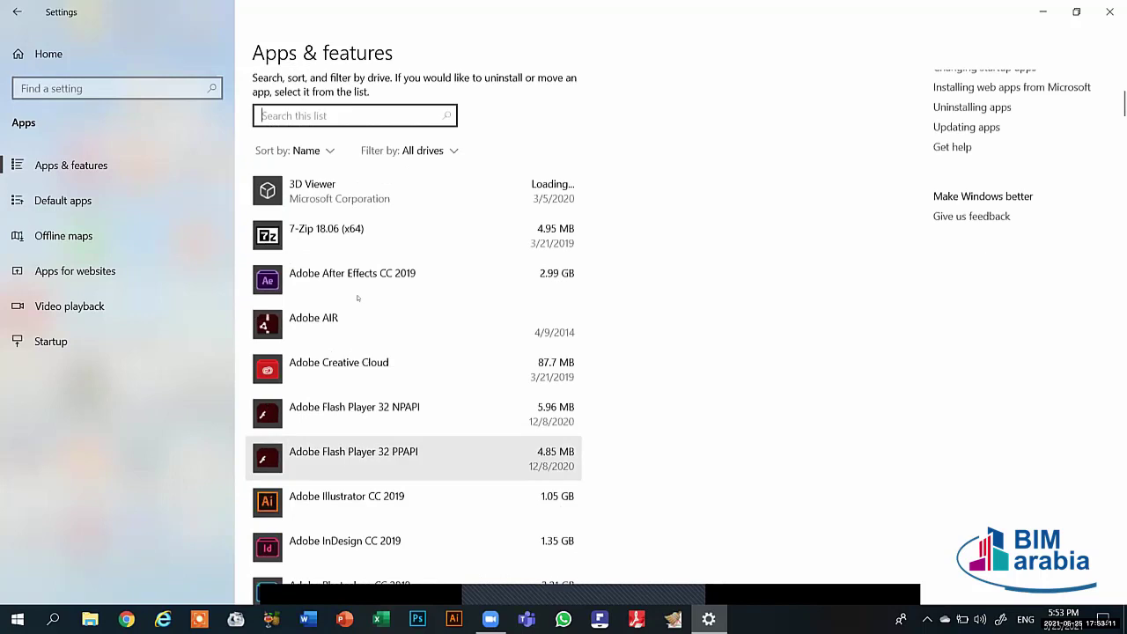
pyautogui.click(479, 157)
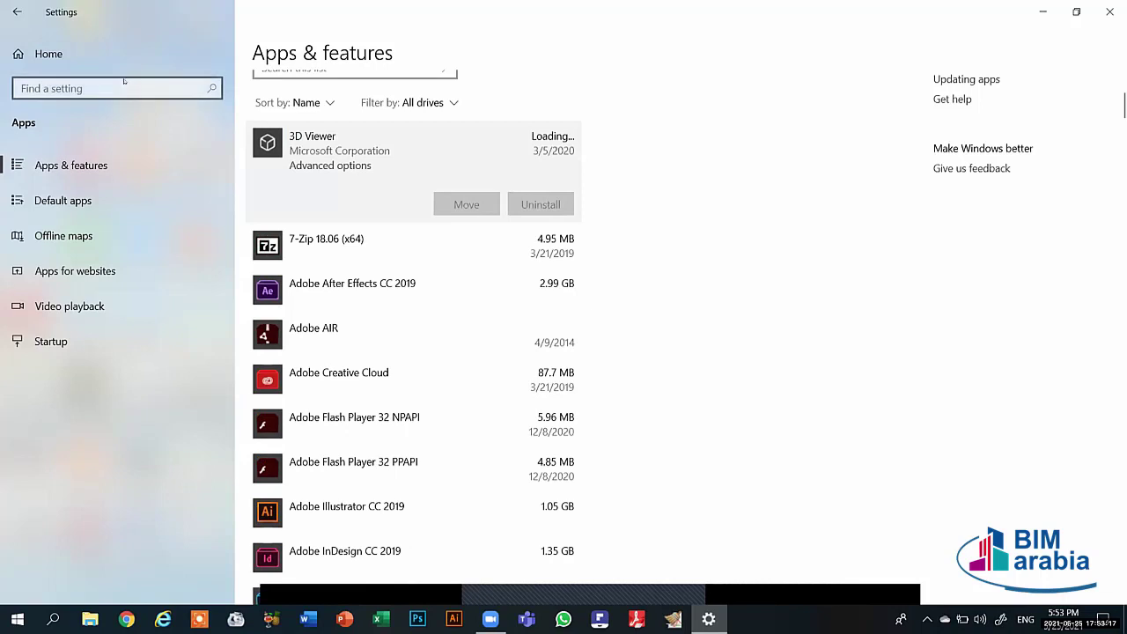
pyautogui.click(32, 41)
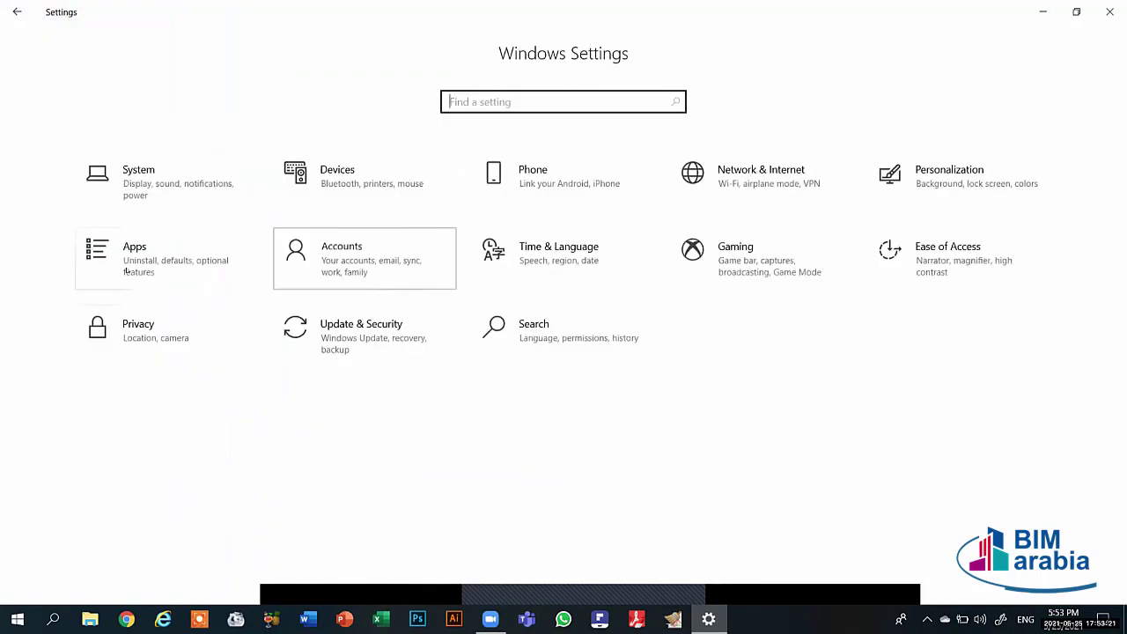
# Step: Open the Accounts settings and review the Your info and Email & accounts pages
pyautogui.press('Return')
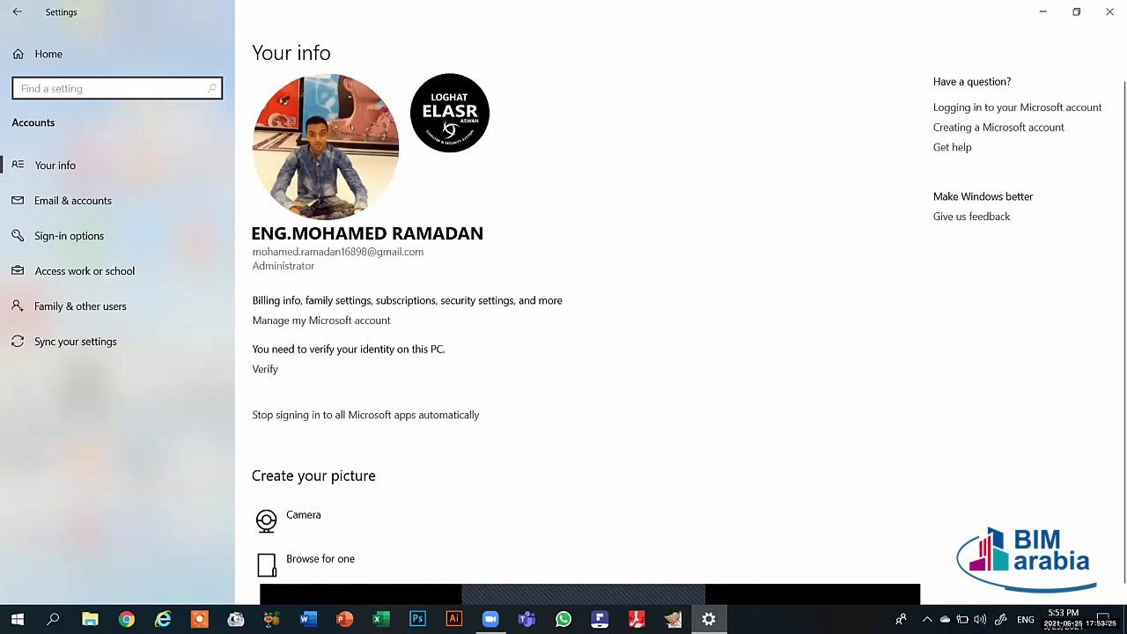
pyautogui.scroll(-1, 291, 515)
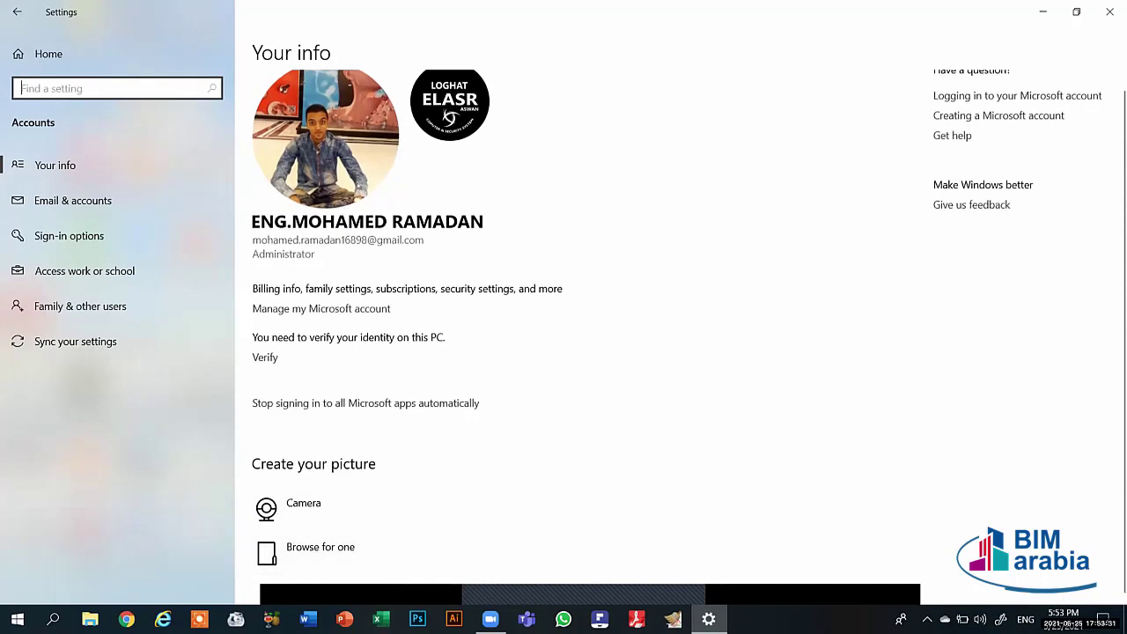
pyautogui.click(78, 168)
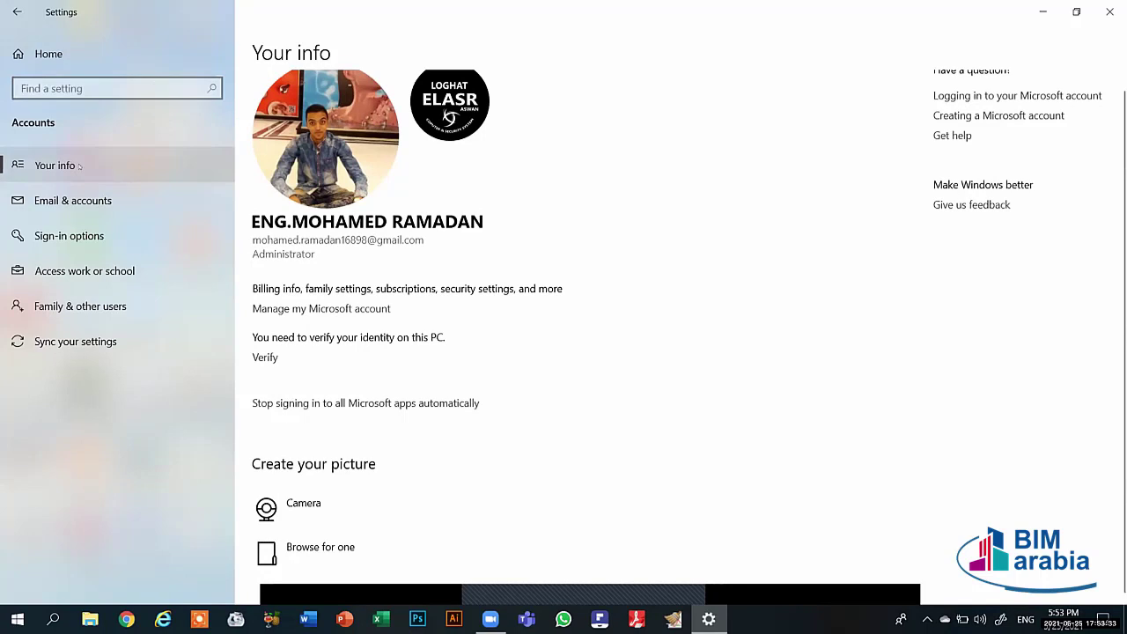
pyautogui.click(60, 192)
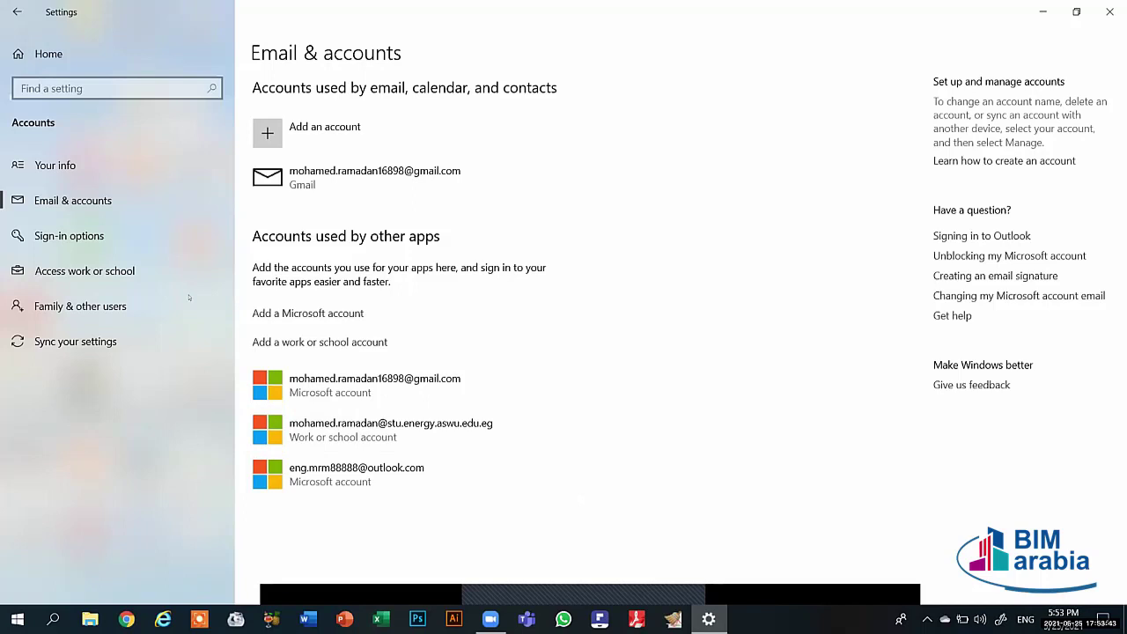
# Step: Examine the account's Sign-in options, including Windows Hello, PIN, password, picture password, Dynamic lock and Privacy
pyautogui.click(70, 235)
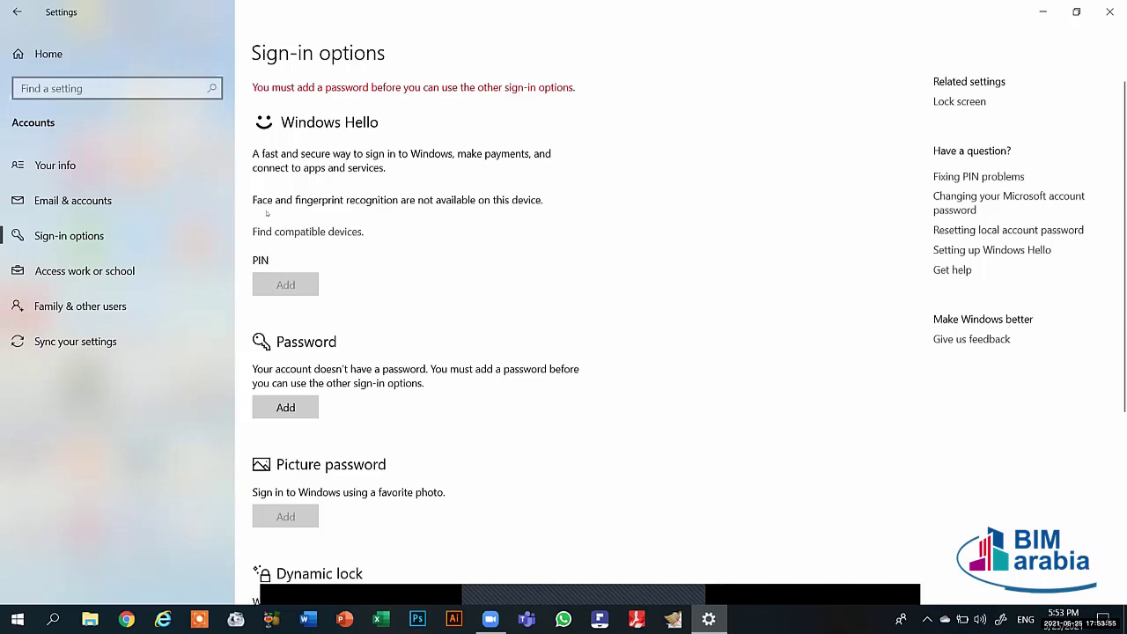
pyautogui.scroll(-3, 396, 437)
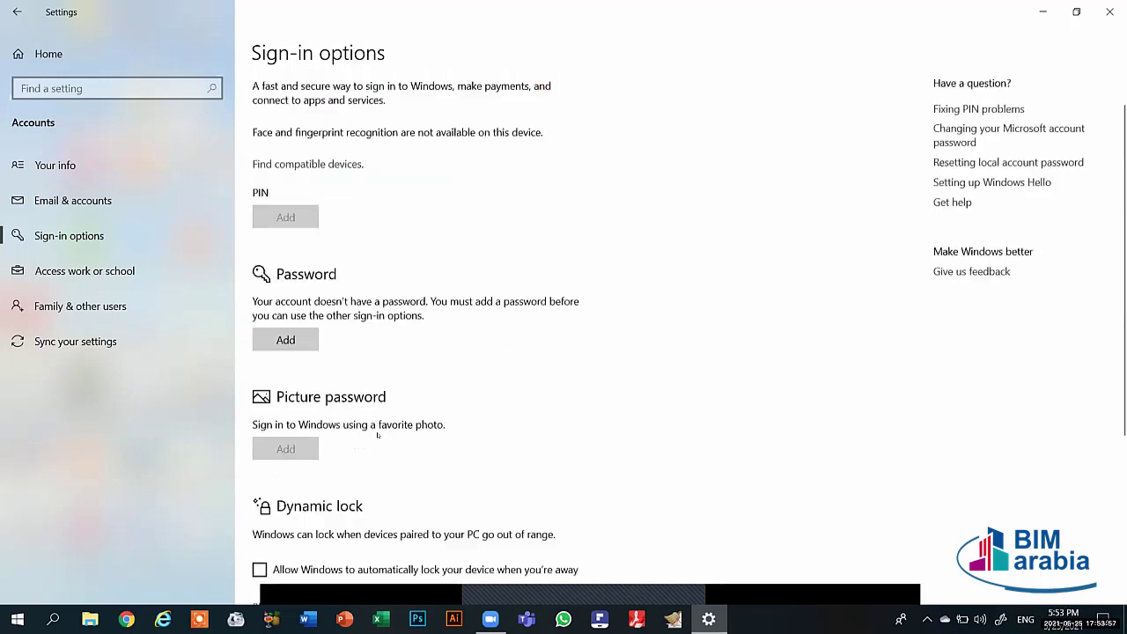
pyautogui.scroll(2, 310, 359)
pyautogui.scroll(1, 310, 360)
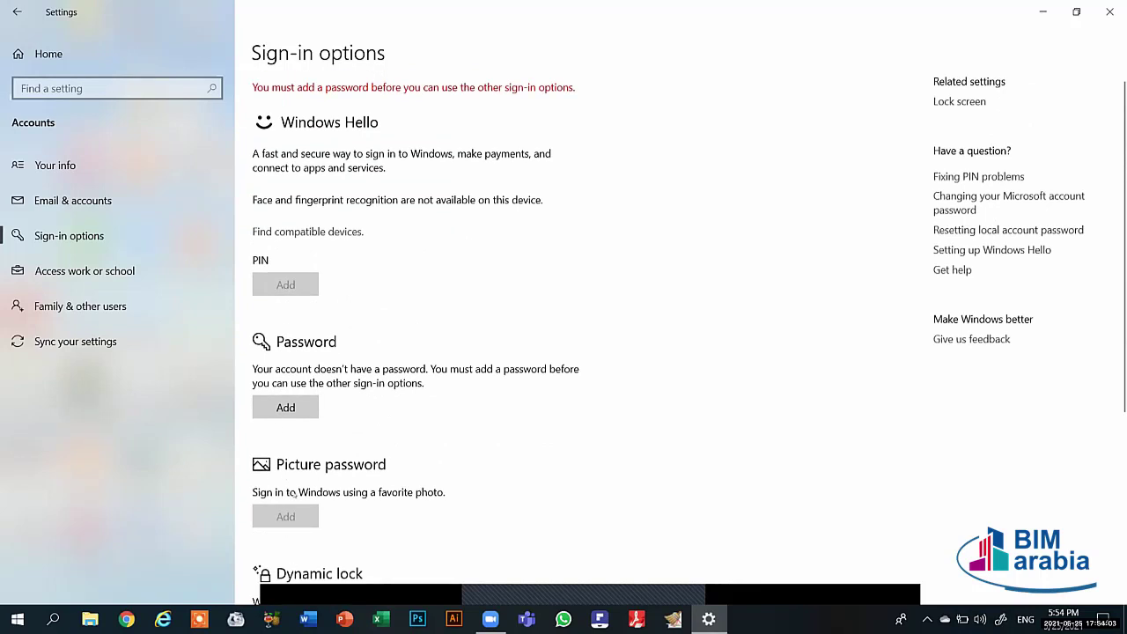
pyautogui.scroll(-5, 276, 501)
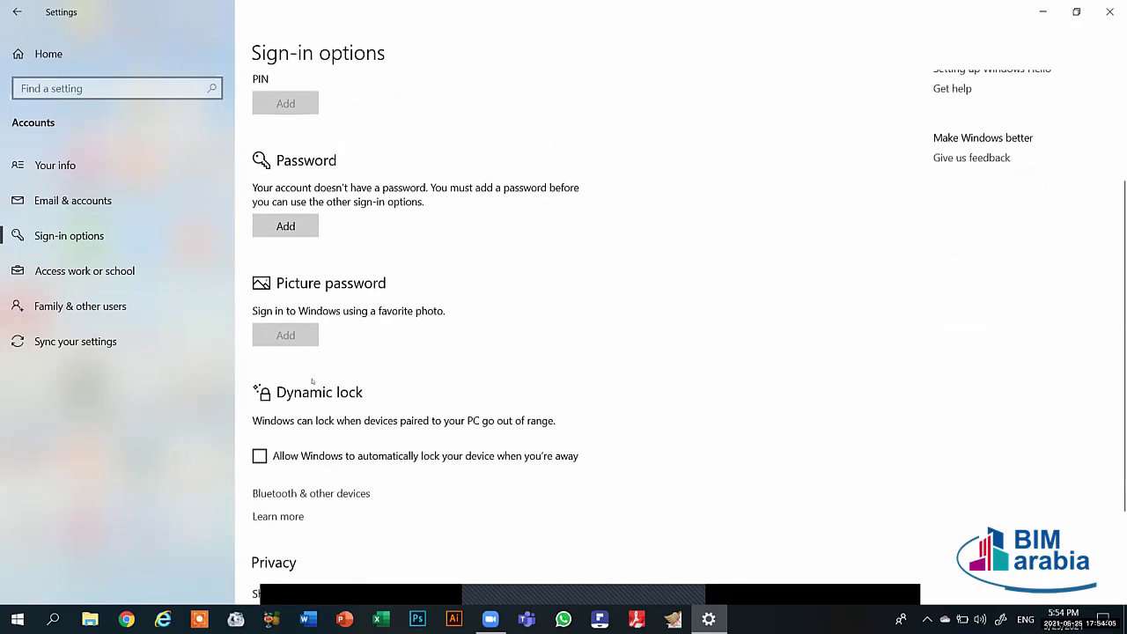
pyautogui.scroll(-3, 310, 408)
pyautogui.scroll(4, 317, 403)
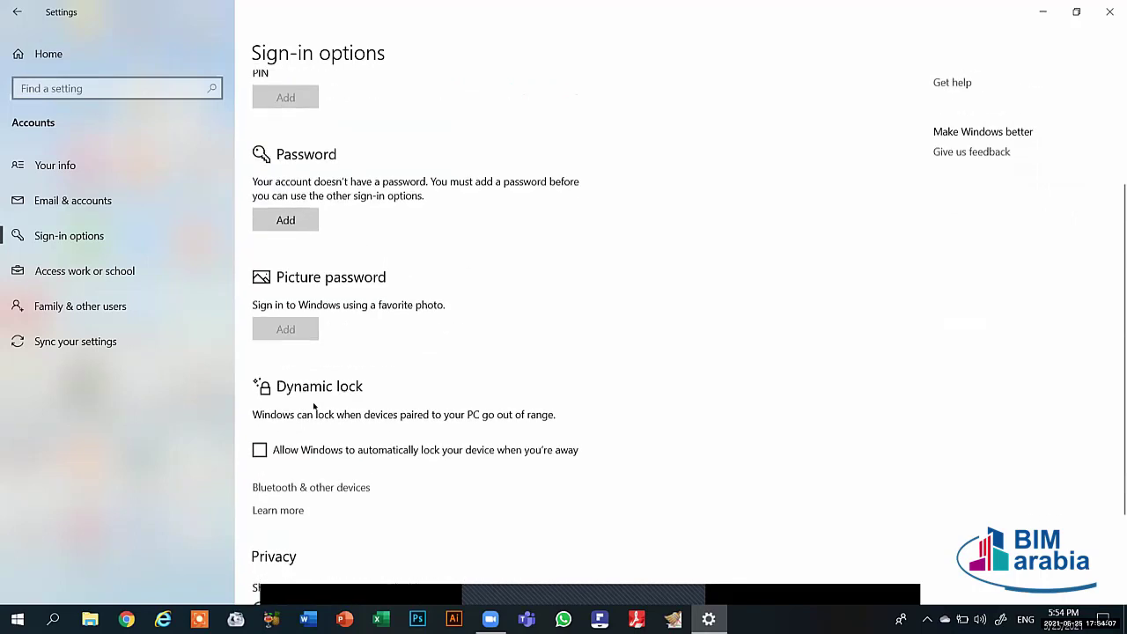
pyautogui.scroll(-4, 320, 402)
pyautogui.scroll(7, 319, 397)
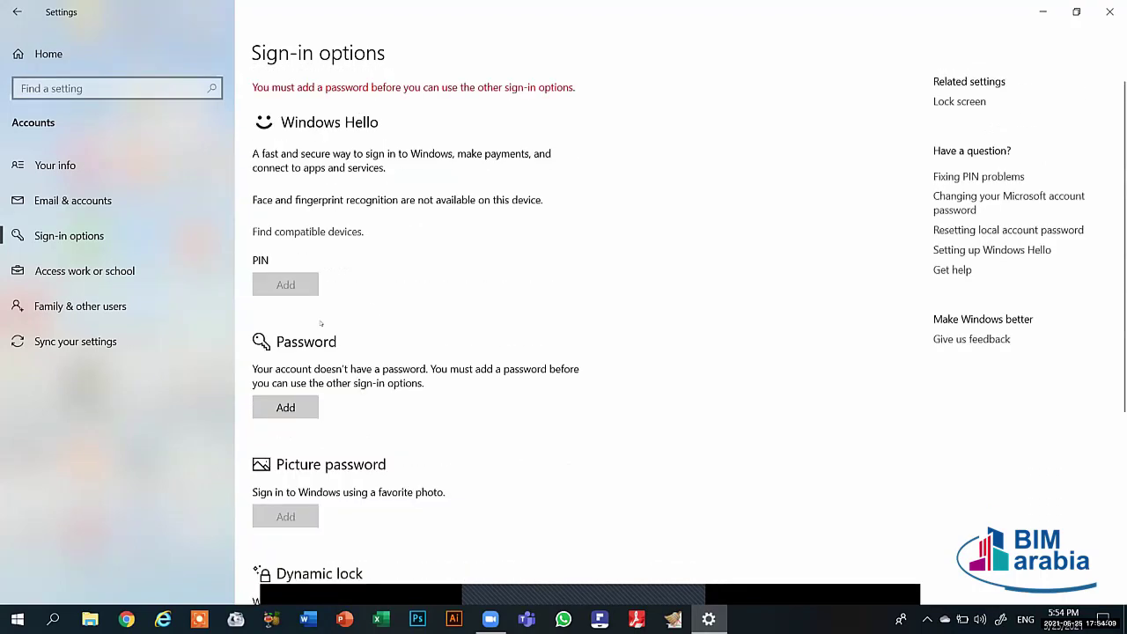
pyautogui.scroll(-7, 322, 333)
pyautogui.scroll(2, 294, 336)
pyautogui.scroll(-2, 294, 338)
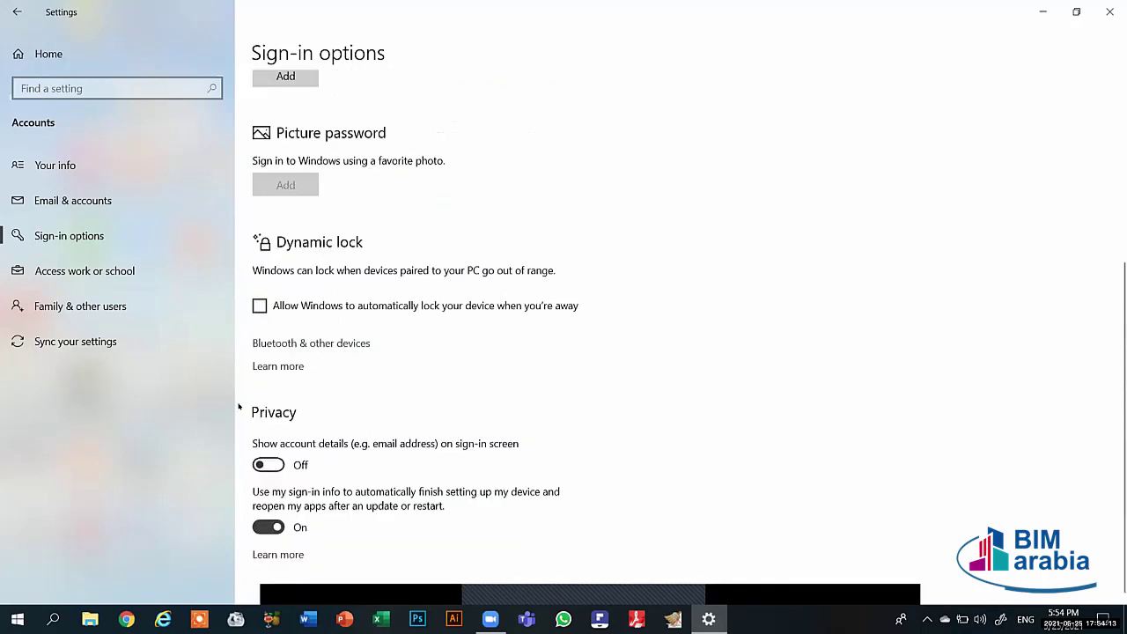
# Step: Review the Sign-in options, Email & accounts and Your info pages again, and return to the Settings home page
pyautogui.scroll(6, 246, 405)
pyautogui.scroll(2, 246, 402)
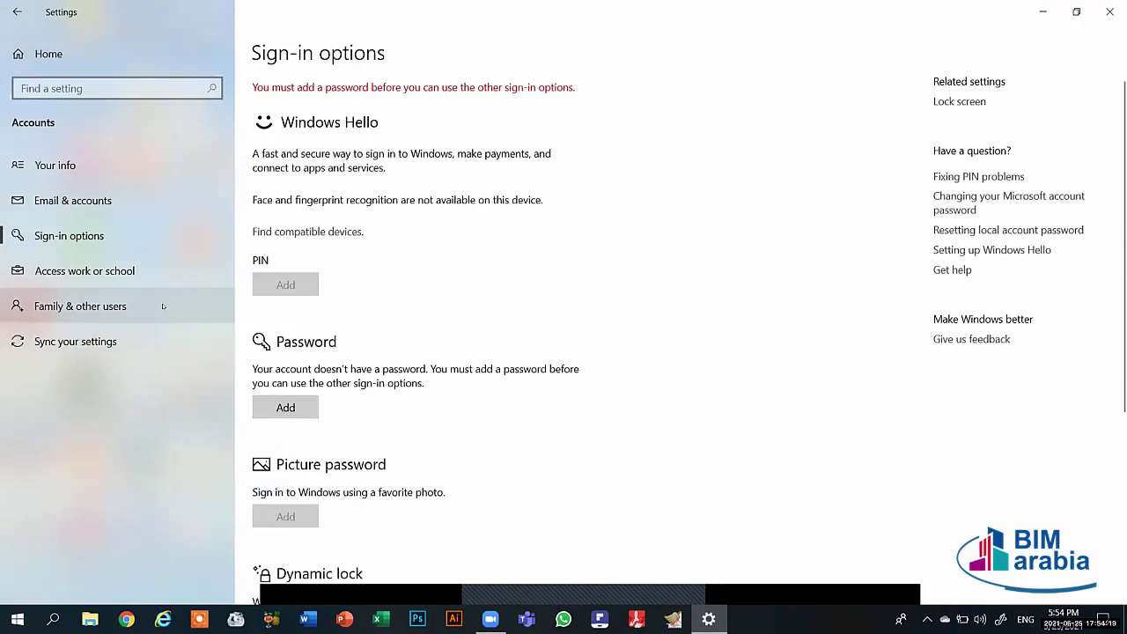
pyautogui.click(73, 200)
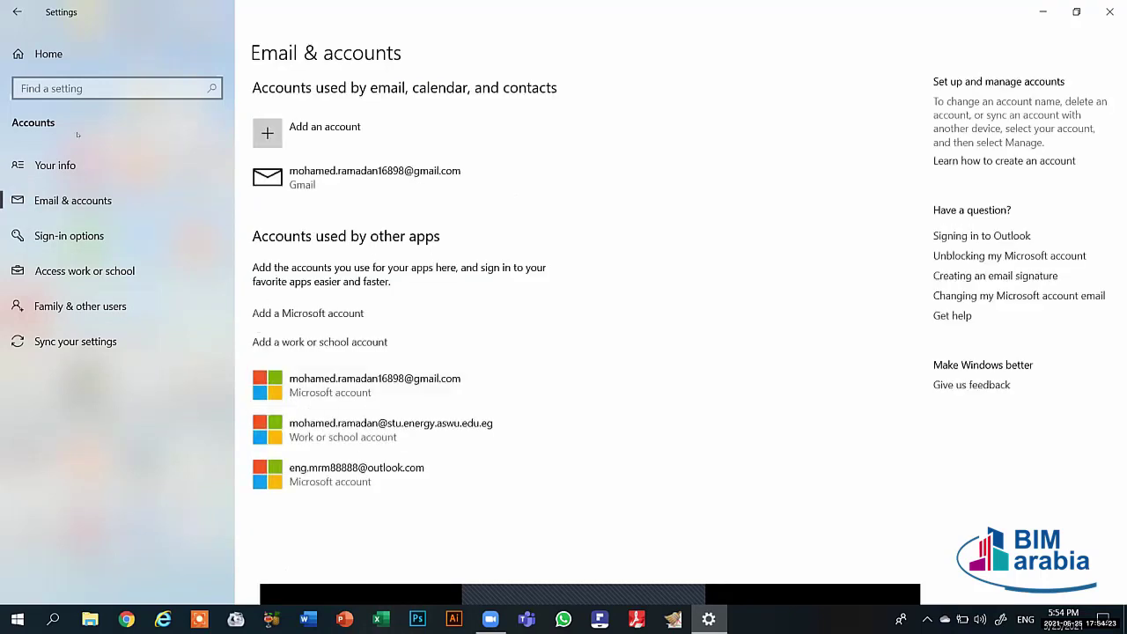
pyautogui.click(54, 165)
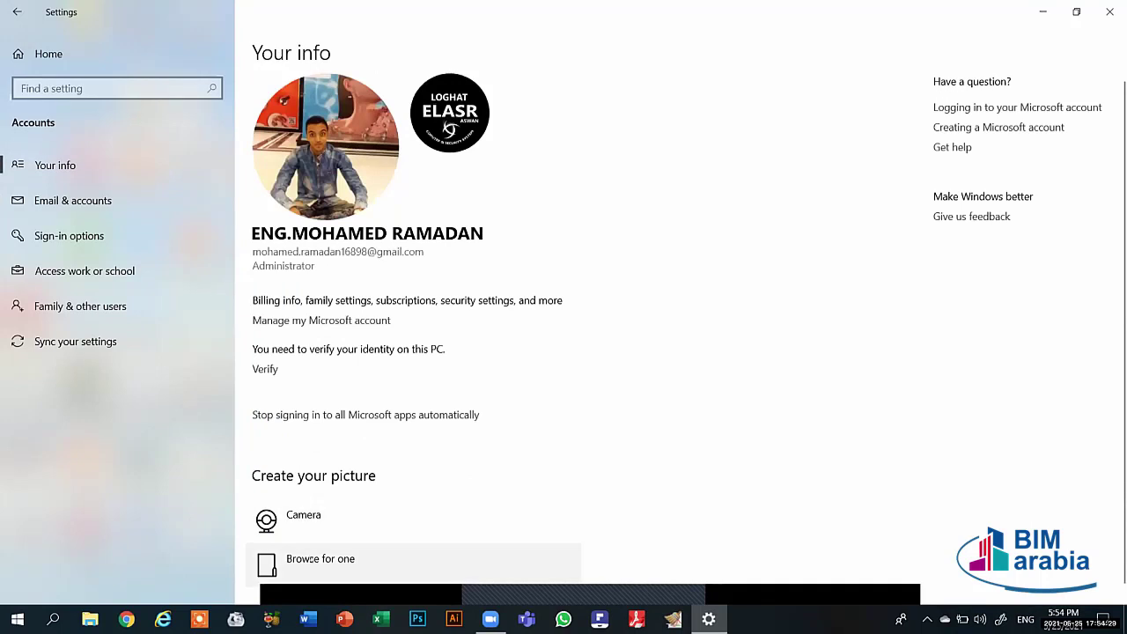
pyautogui.click(48, 54)
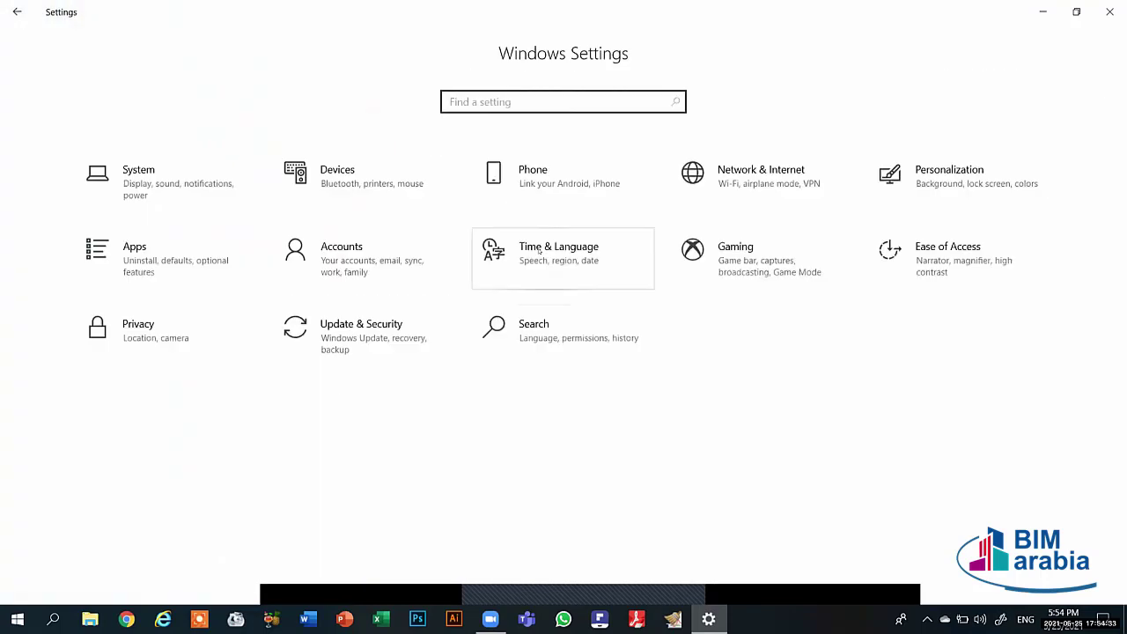
# Step: Open the Time & Language settings and view the Date & time, Region and Language pages
pyautogui.click(539, 251)
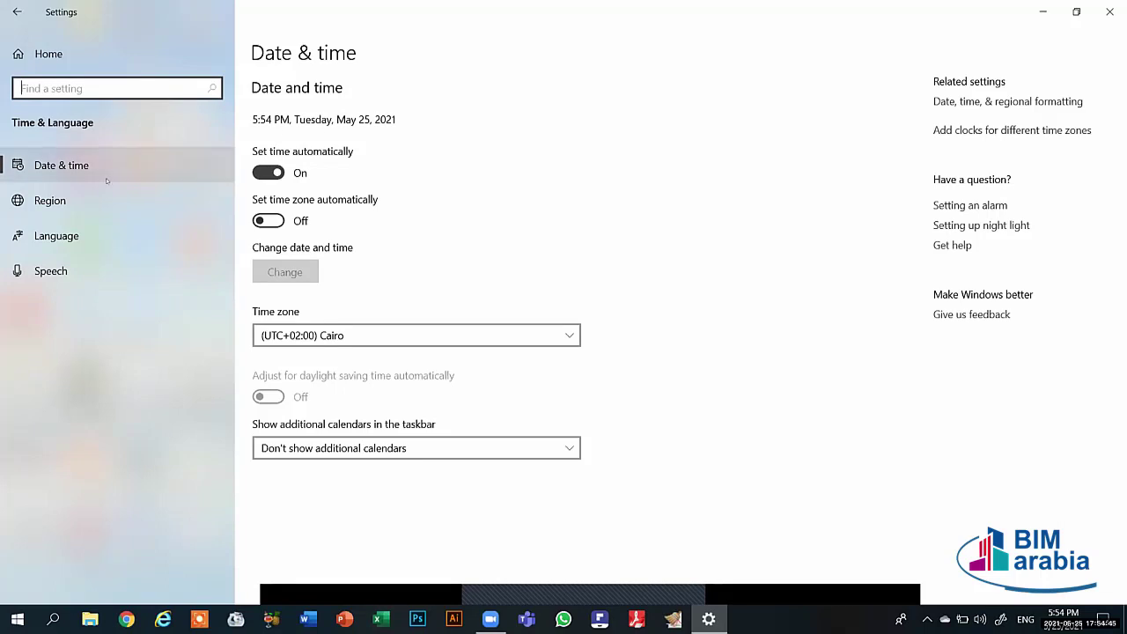
pyautogui.click(53, 200)
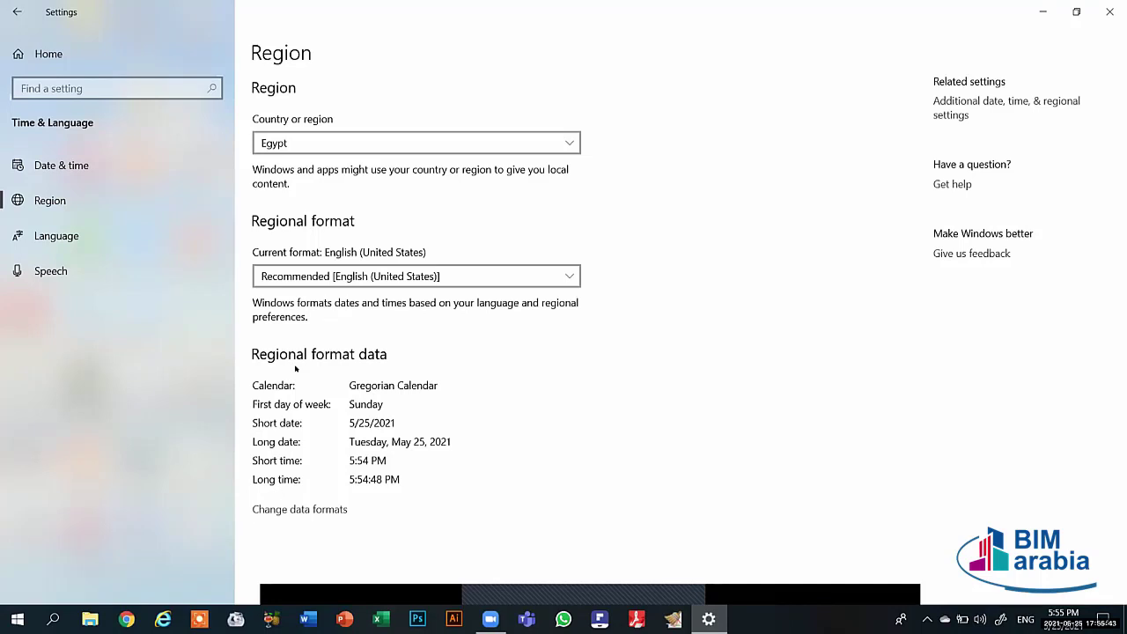
pyautogui.click(57, 235)
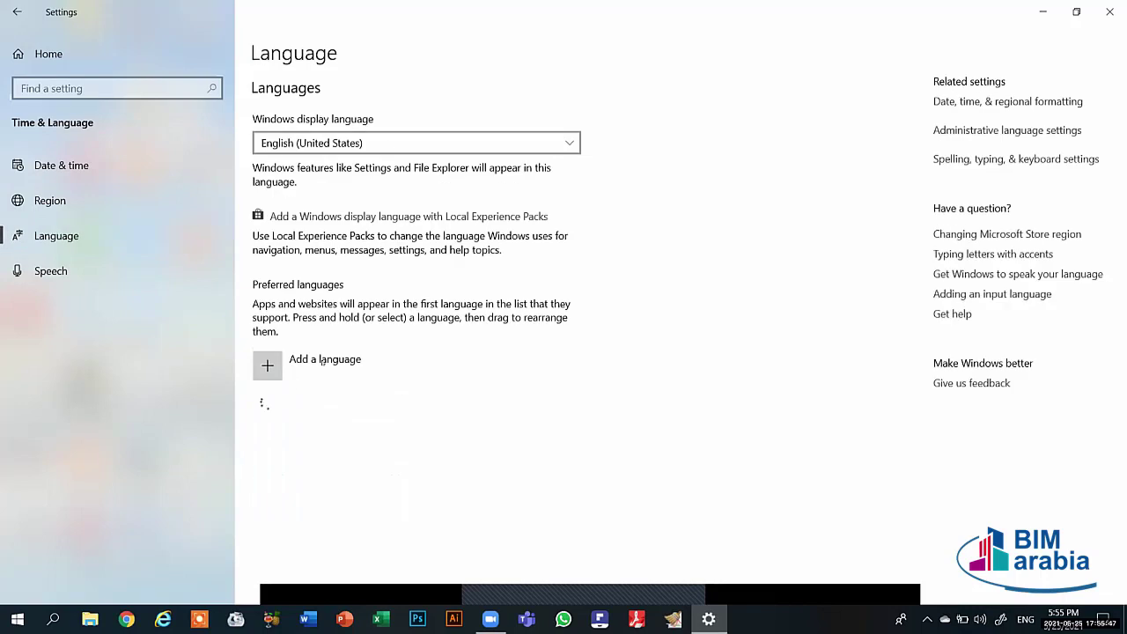
# Step: Browse the list of languages available to install, cancel without adding one, and return to the Settings home page
pyautogui.click(267, 365)
pyautogui.scroll(-10, 468, 299)
pyautogui.scroll(-3, 754, 155)
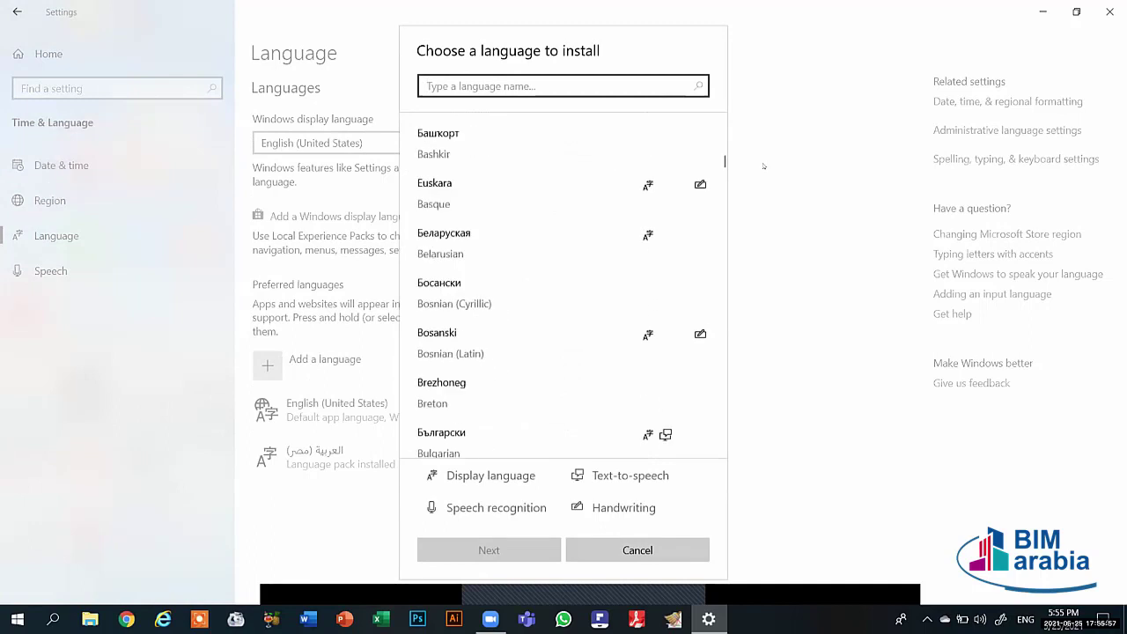
pyautogui.press('Escape')
pyautogui.click(37, 55)
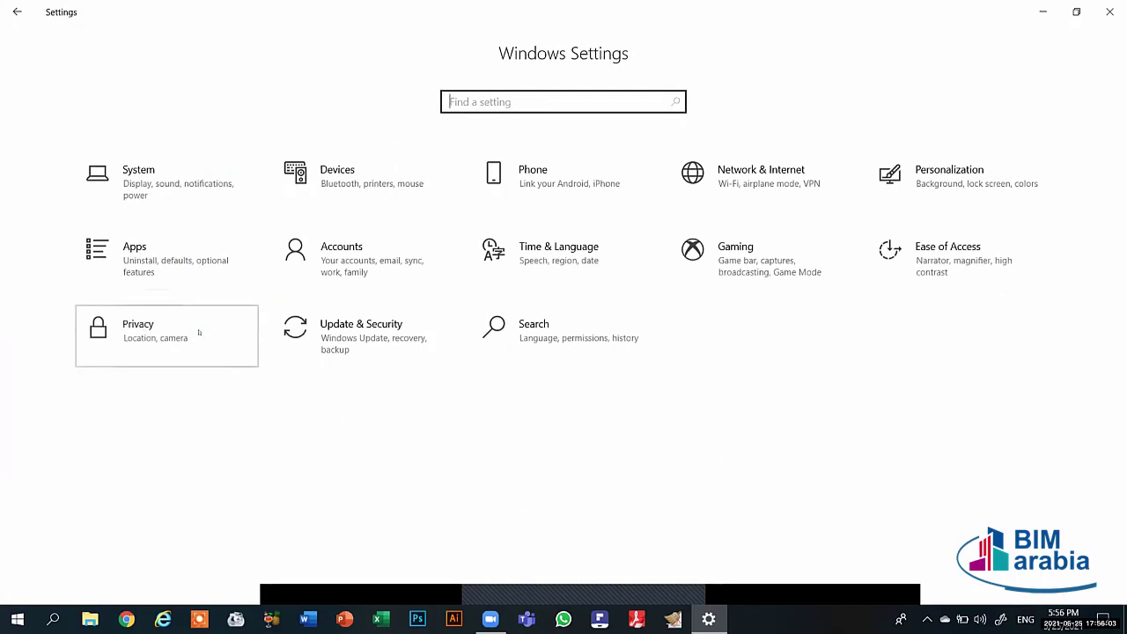
# Step: View the general Privacy options and the Windows Update page, returning to the Settings home page
pyautogui.click(229, 338)
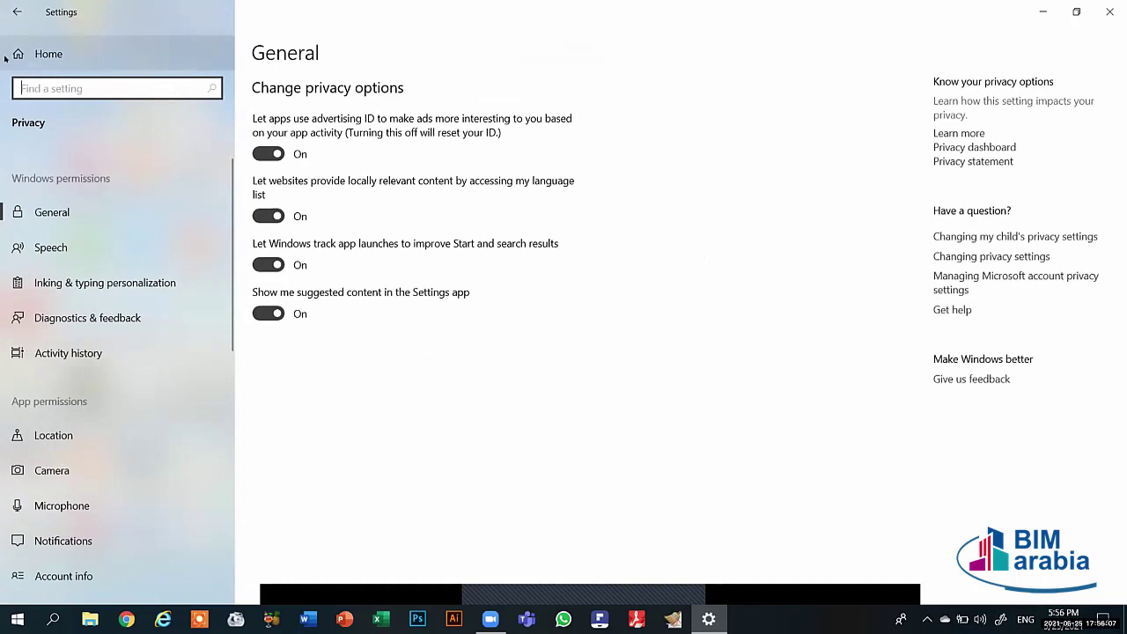
pyautogui.hotkey('alt', 'Left')
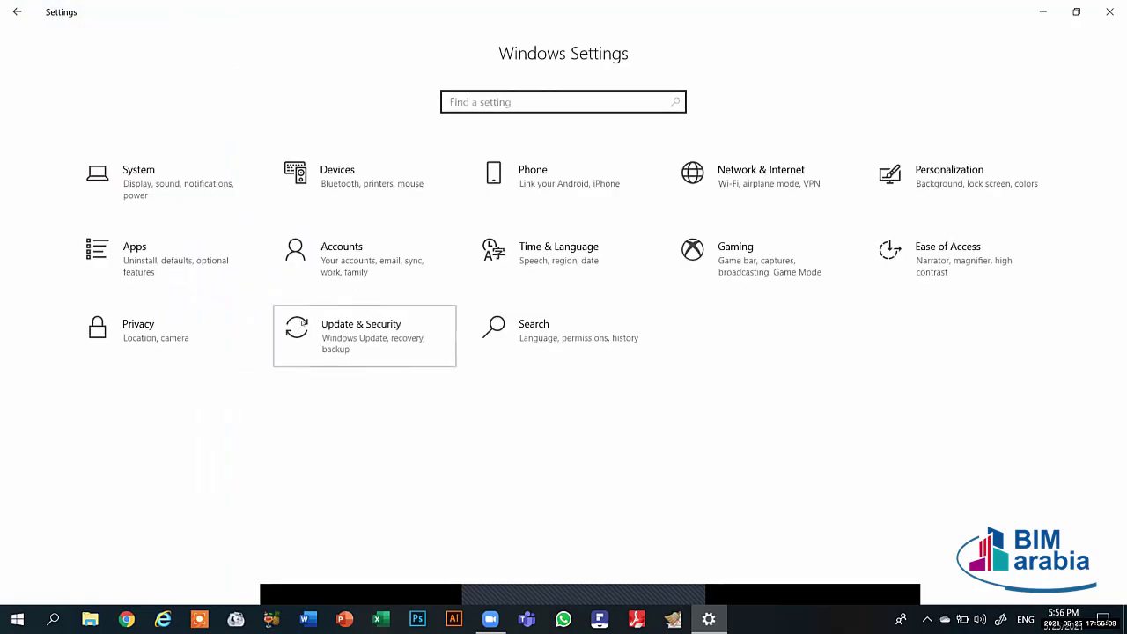
pyautogui.click(368, 316)
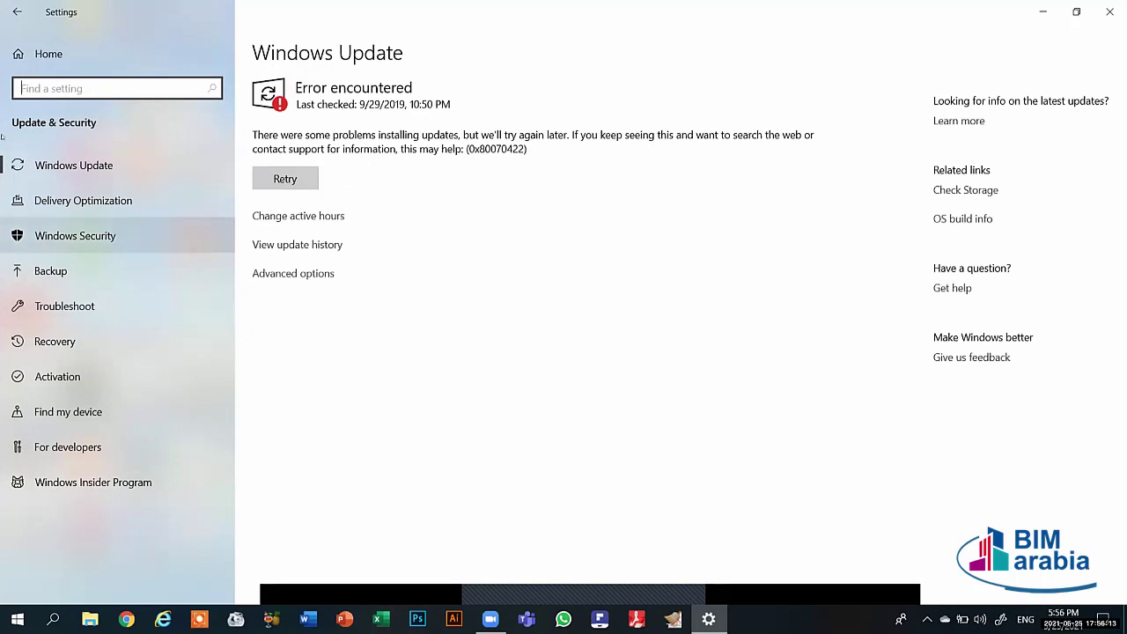
pyautogui.click(42, 56)
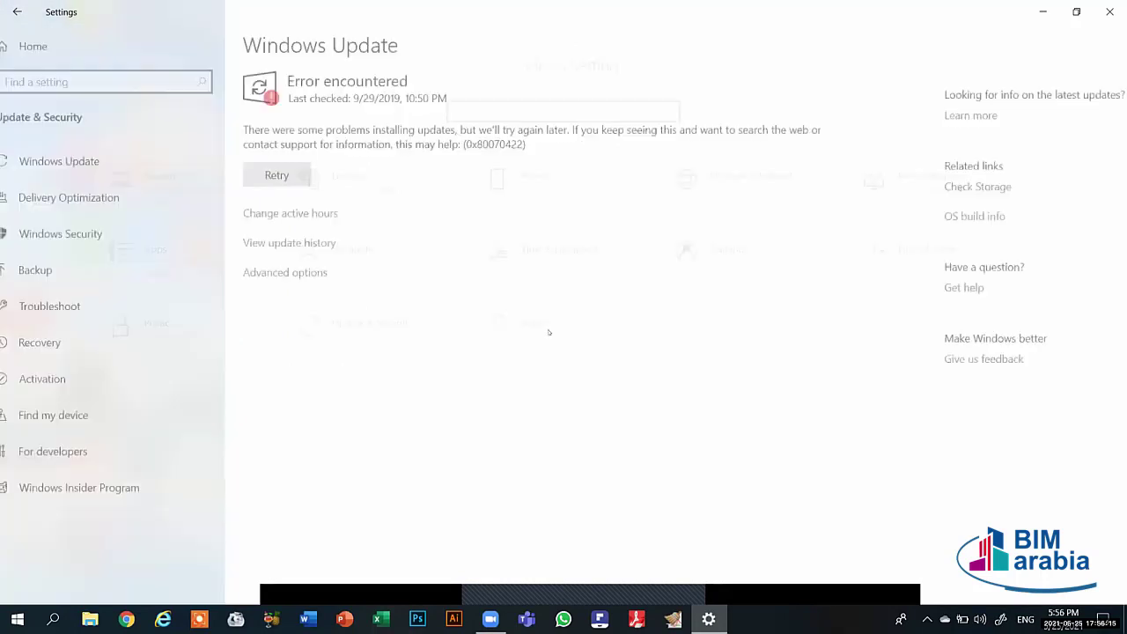
# Step: Try to list the language choices in the Search settings, close Settings, and briefly open the Windows search
pyautogui.click(519, 348)
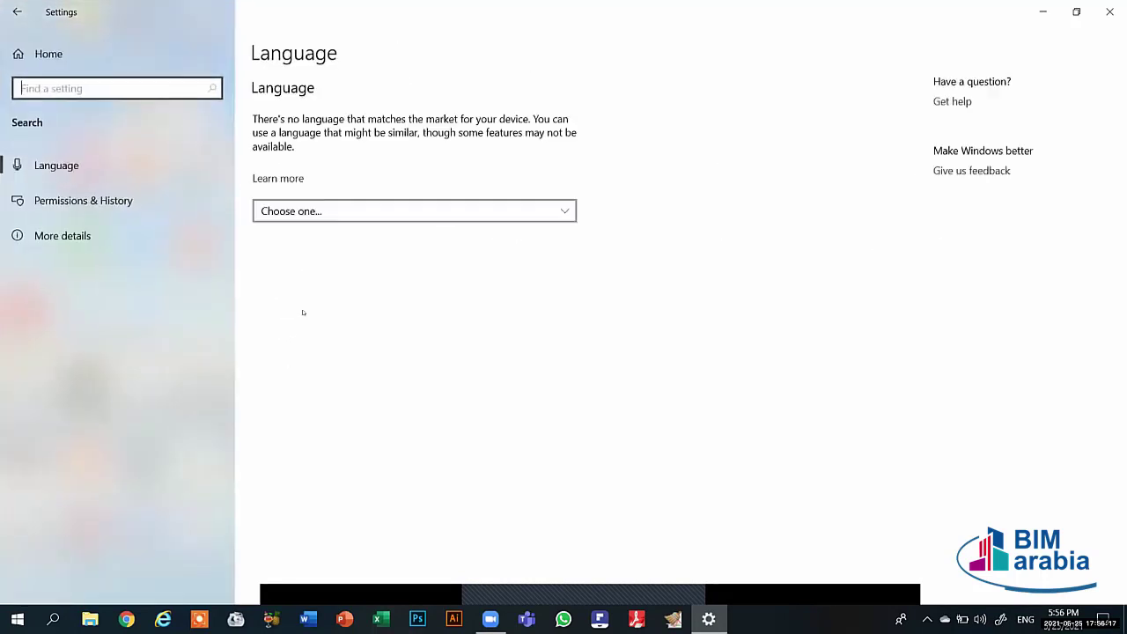
pyautogui.click(348, 209)
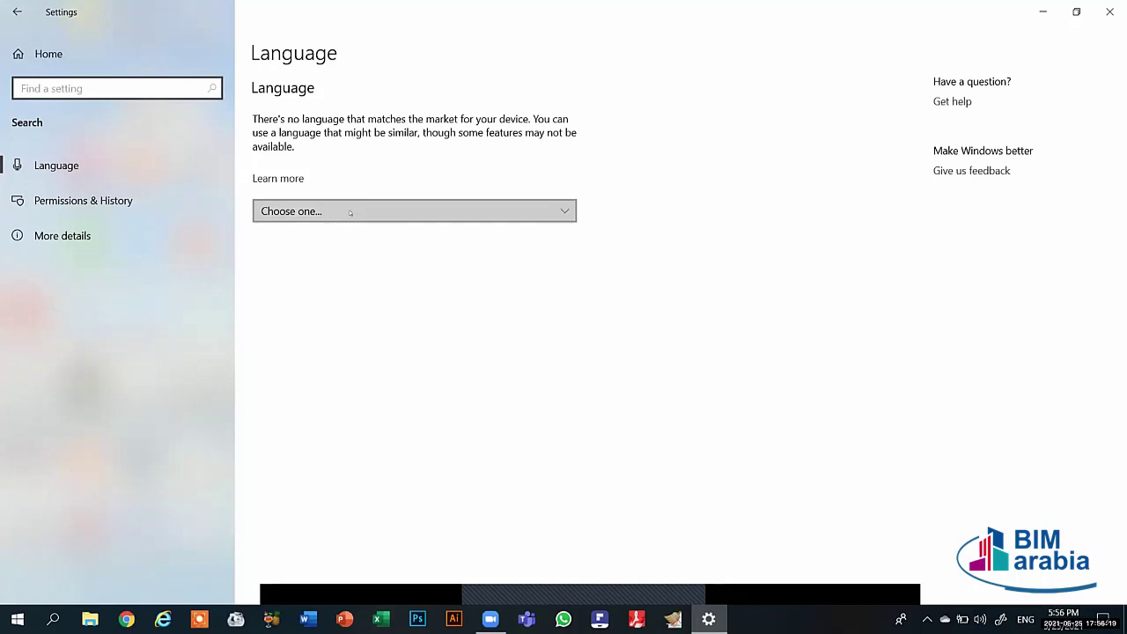
pyautogui.click(349, 210)
pyautogui.click(350, 211)
pyautogui.click(349, 211)
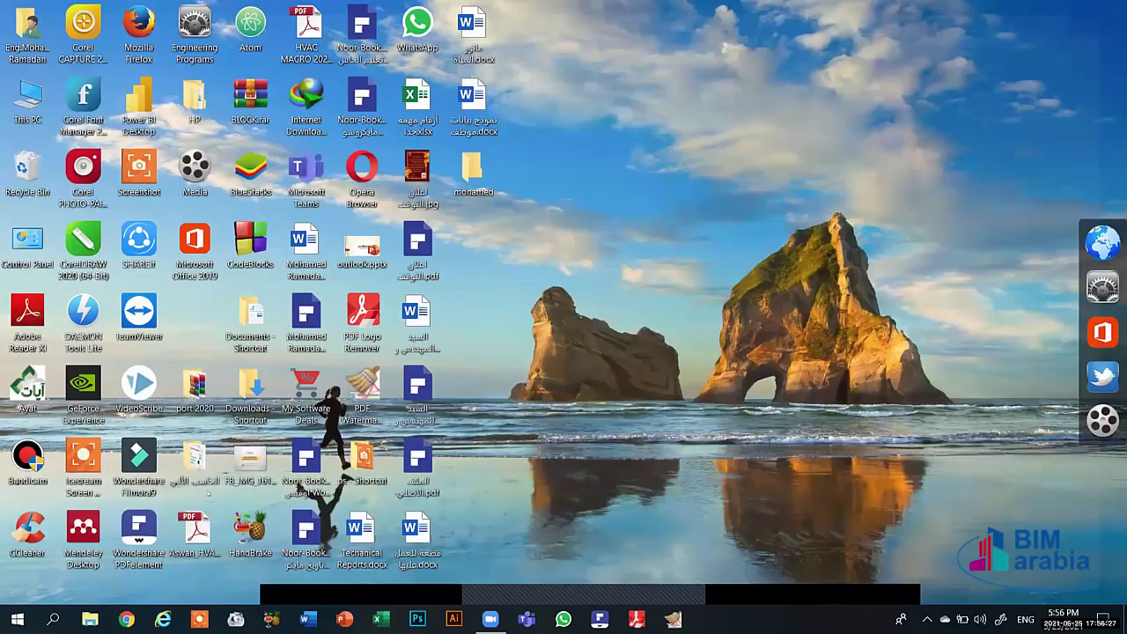
pyautogui.press('super+s')
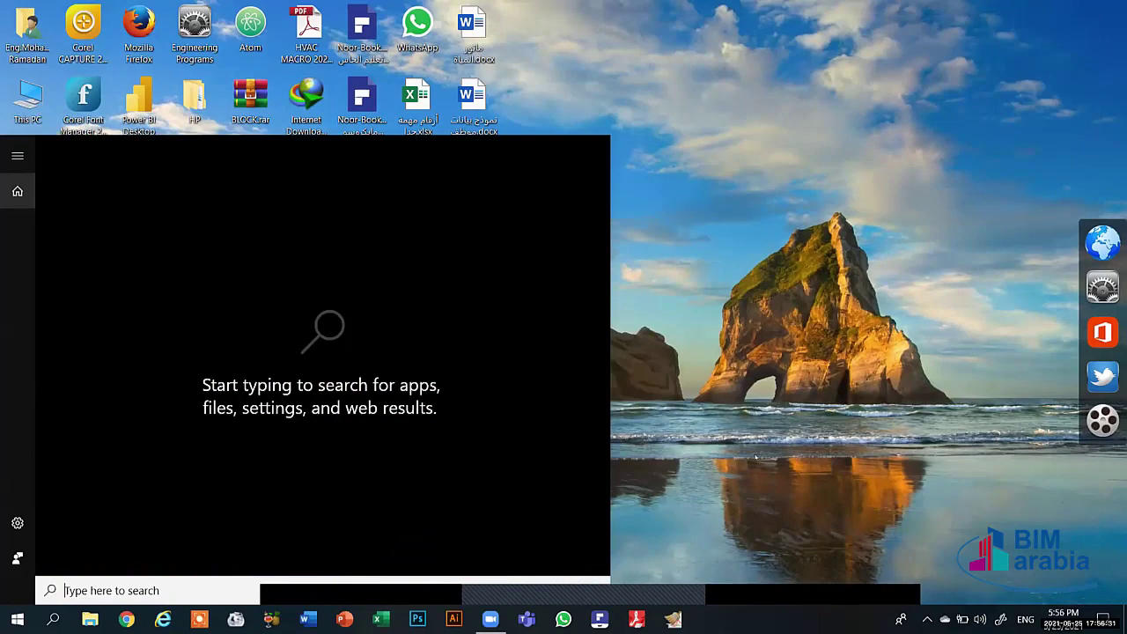
pyautogui.press('Escape')
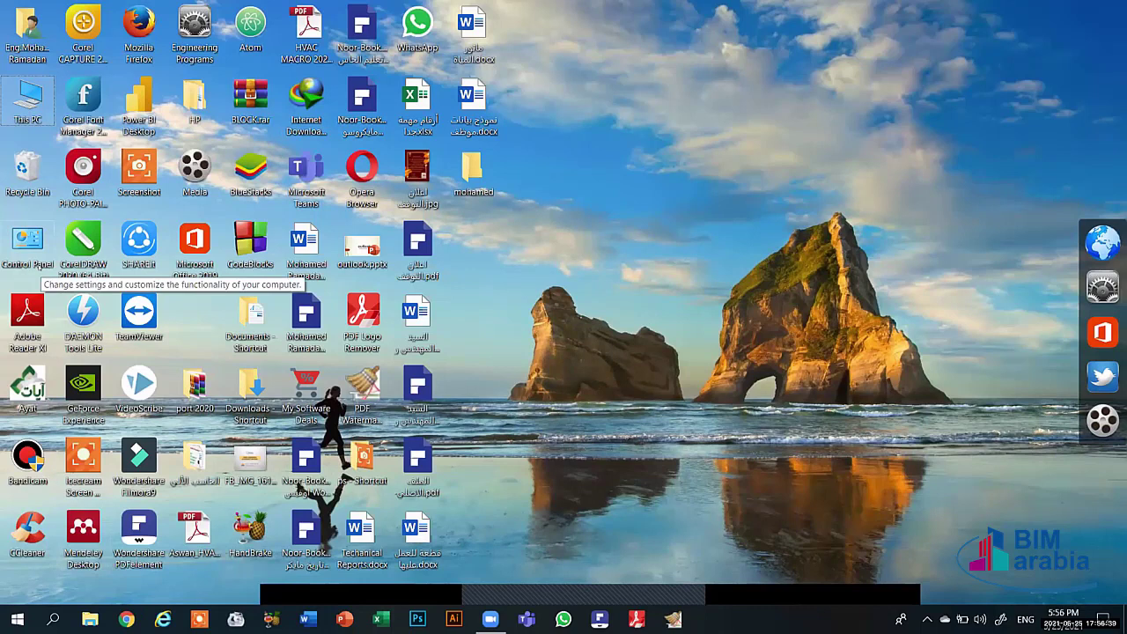
# Step: View the Control Panel categories and the contents of the Recycle Bin, closing each window
pyautogui.click(39, 248)
pyautogui.press('Return')
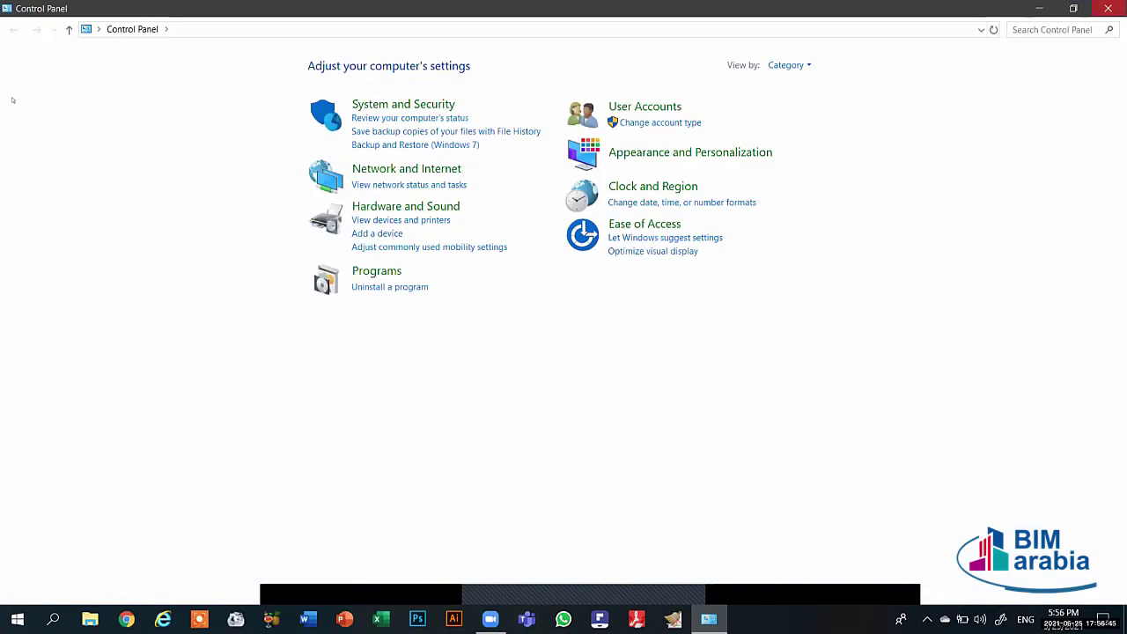
pyautogui.hotkey('alt', 'F4')
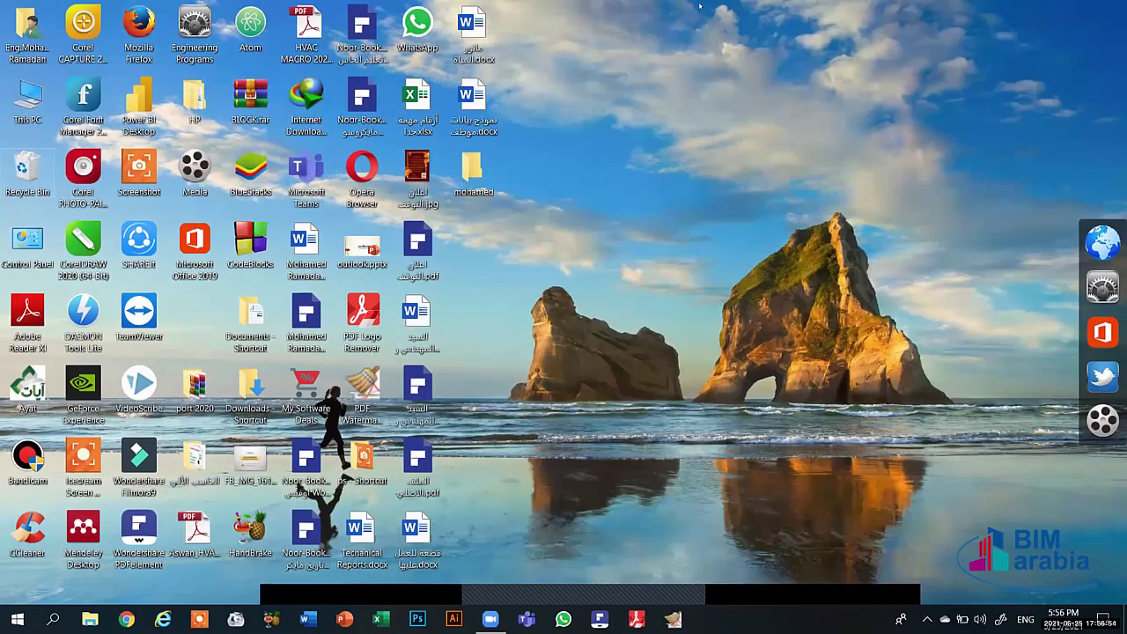
pyautogui.doubleClick(27, 169)
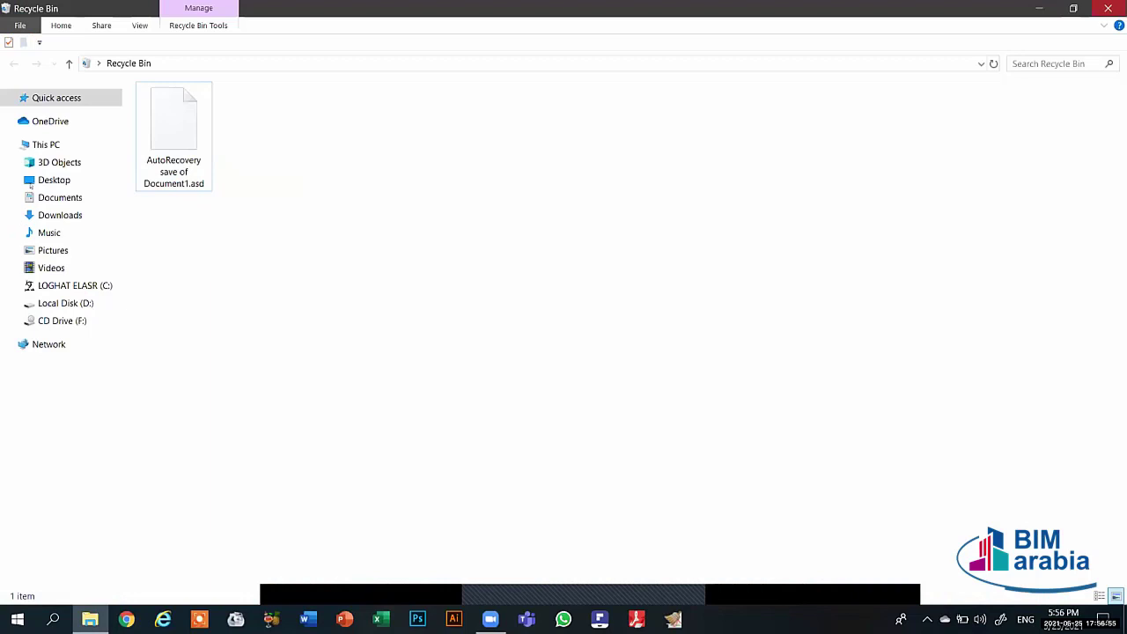
pyautogui.hotkey('alt', 'F4')
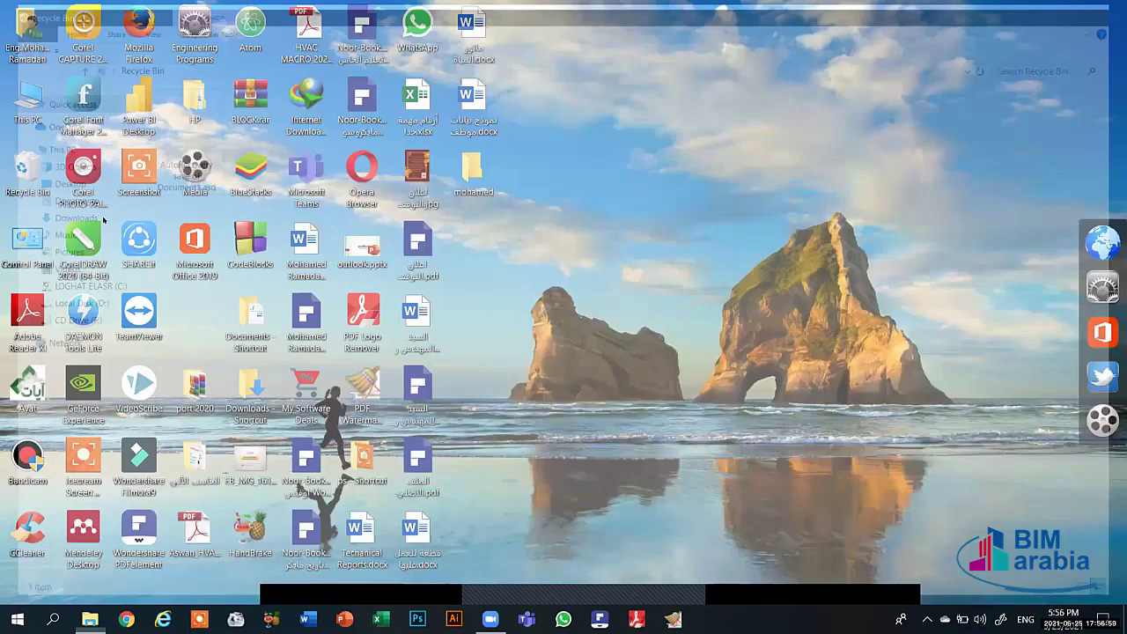
# Step: Pin the Recycle Bin to Start and unpin it again
pyautogui.rightClick(32, 187)
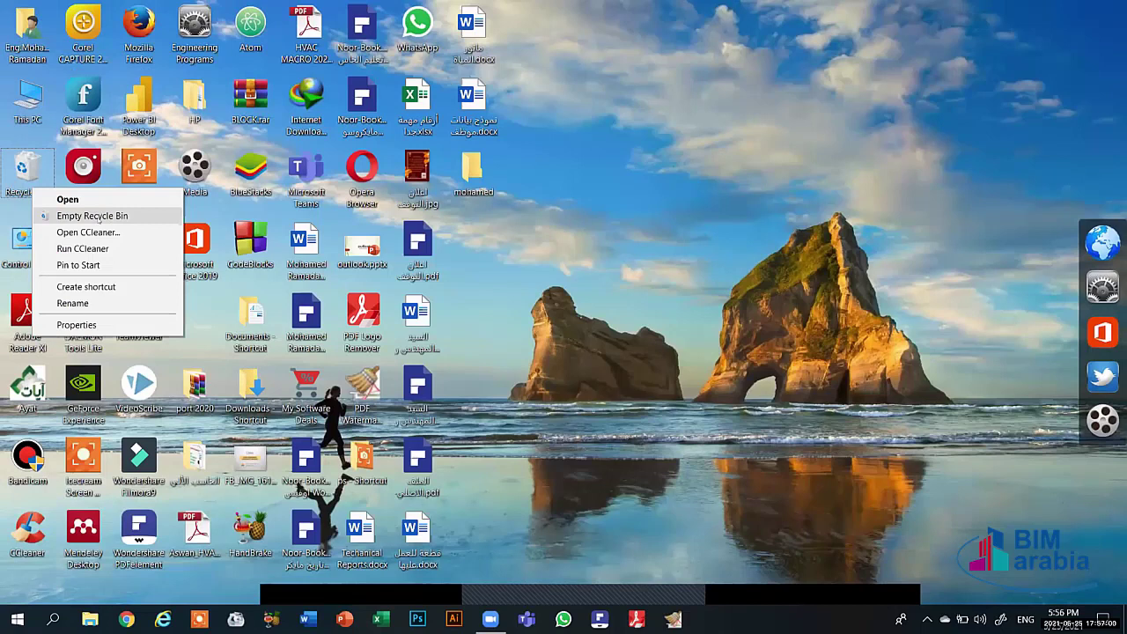
pyautogui.click(77, 265)
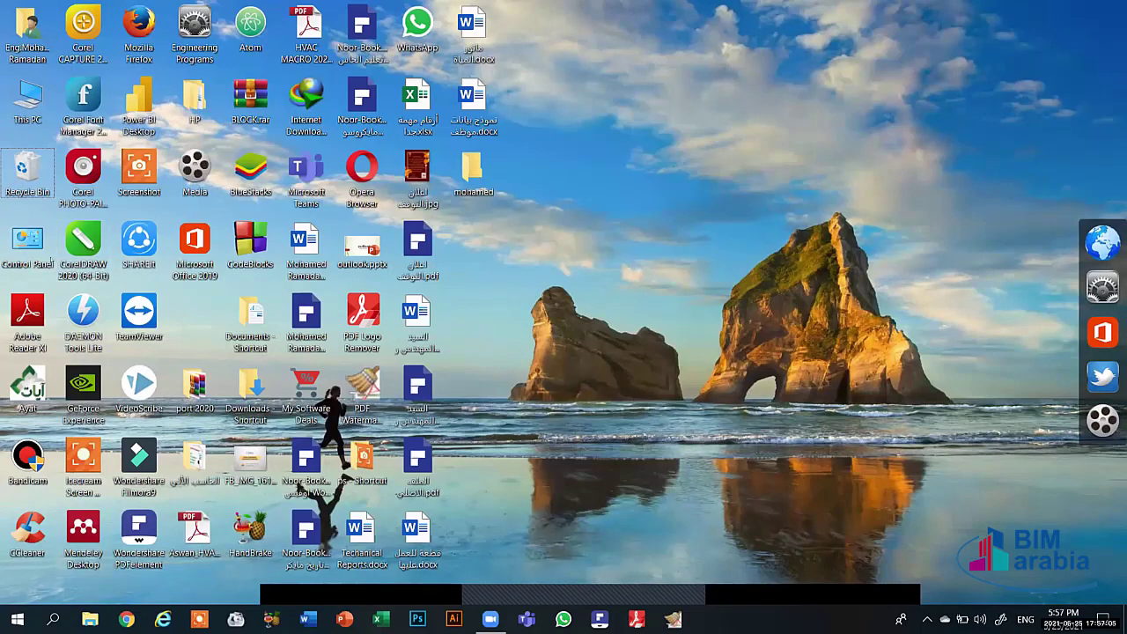
pyautogui.rightClick(27, 172)
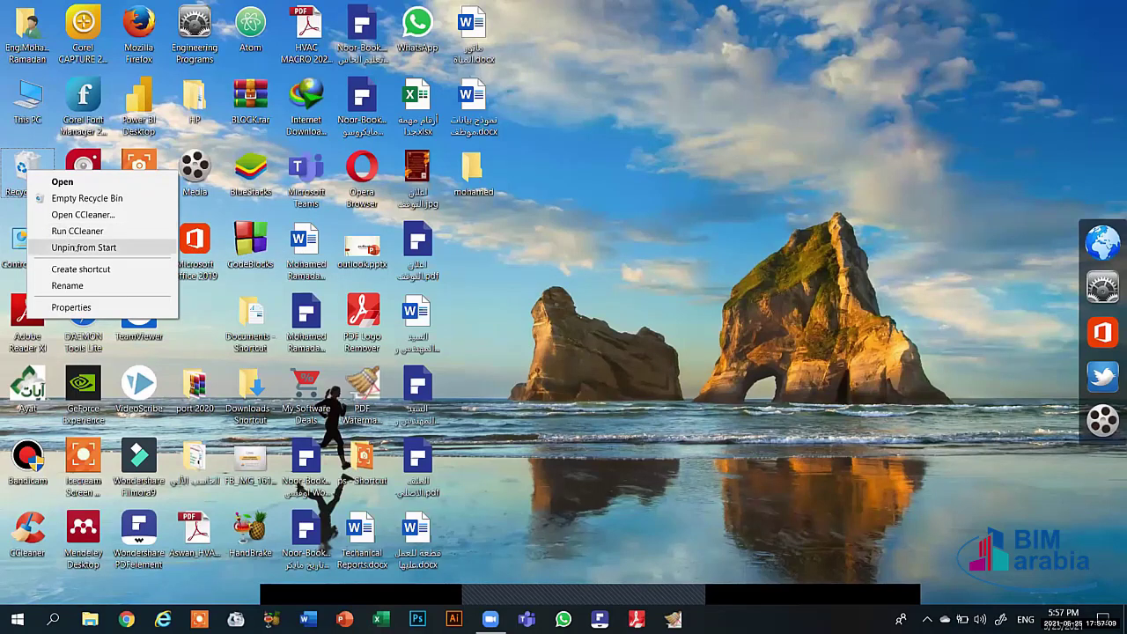
pyautogui.click(77, 248)
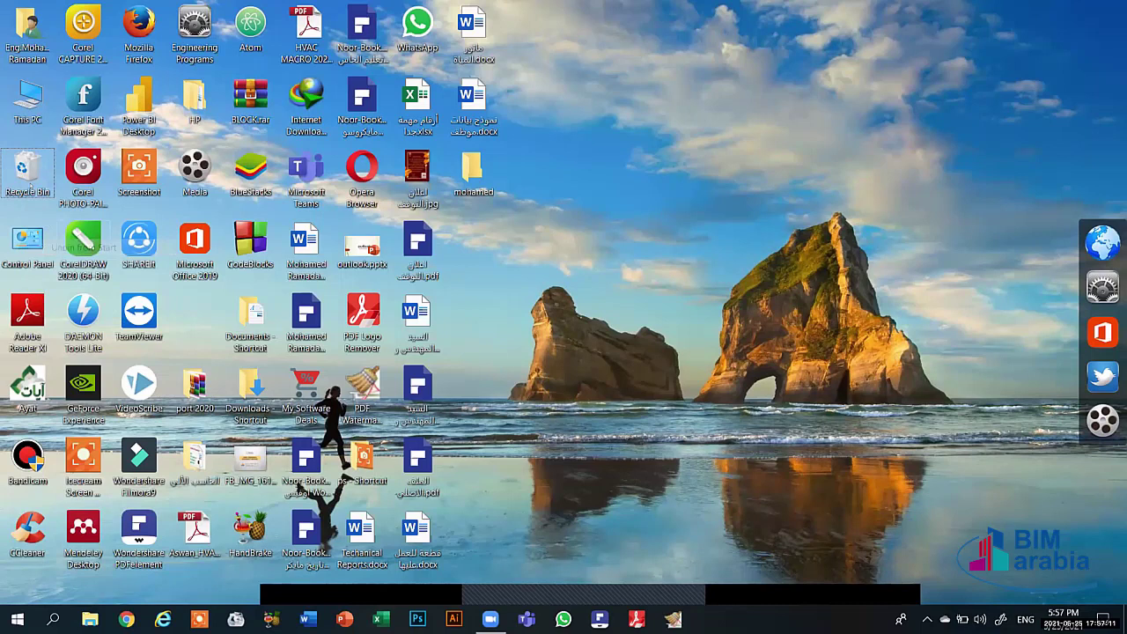
# Step: Empty the Recycle Bin
pyautogui.rightClick(21, 178)
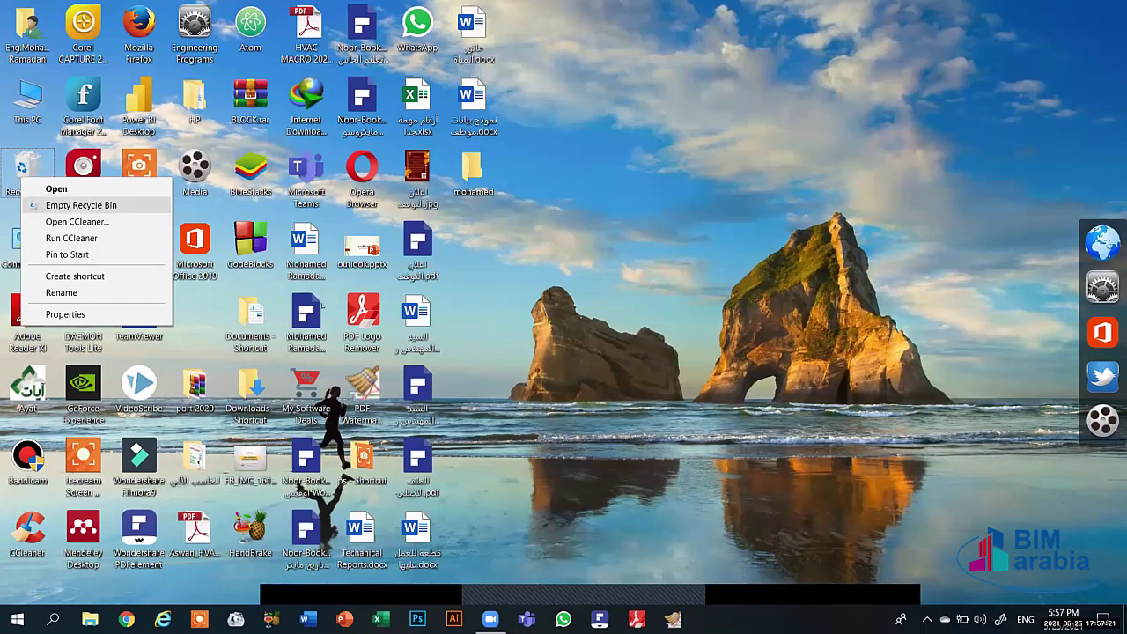
pyautogui.click(70, 205)
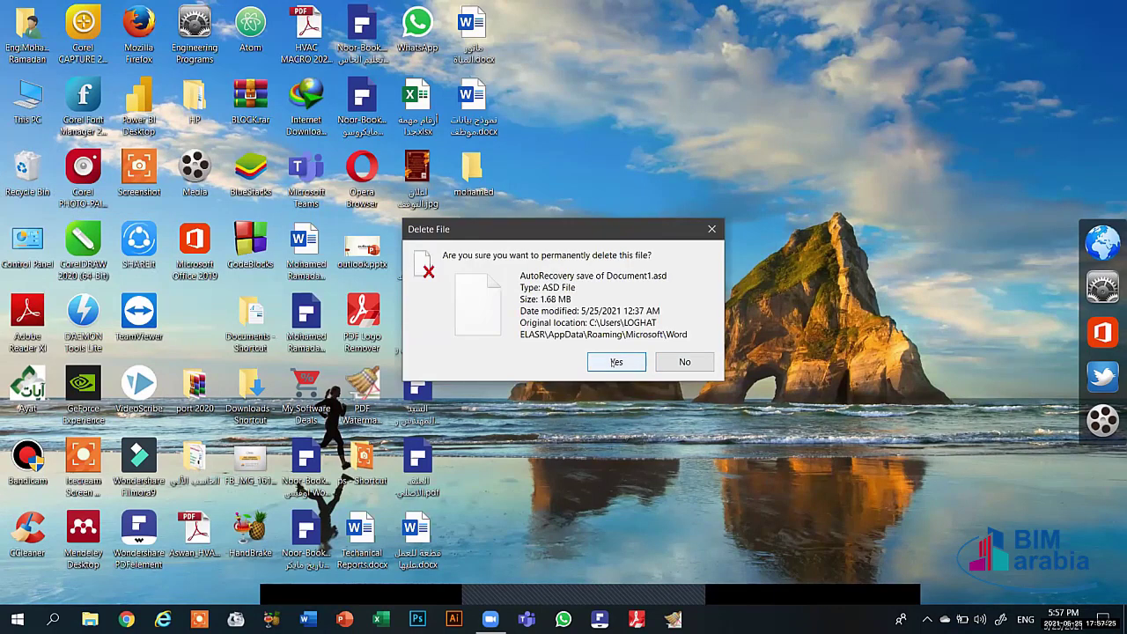
# Step: Permanently delete the file "AutoRecovery save of Document1.asd" and check the Recycle Bin
pyautogui.click(612, 362)
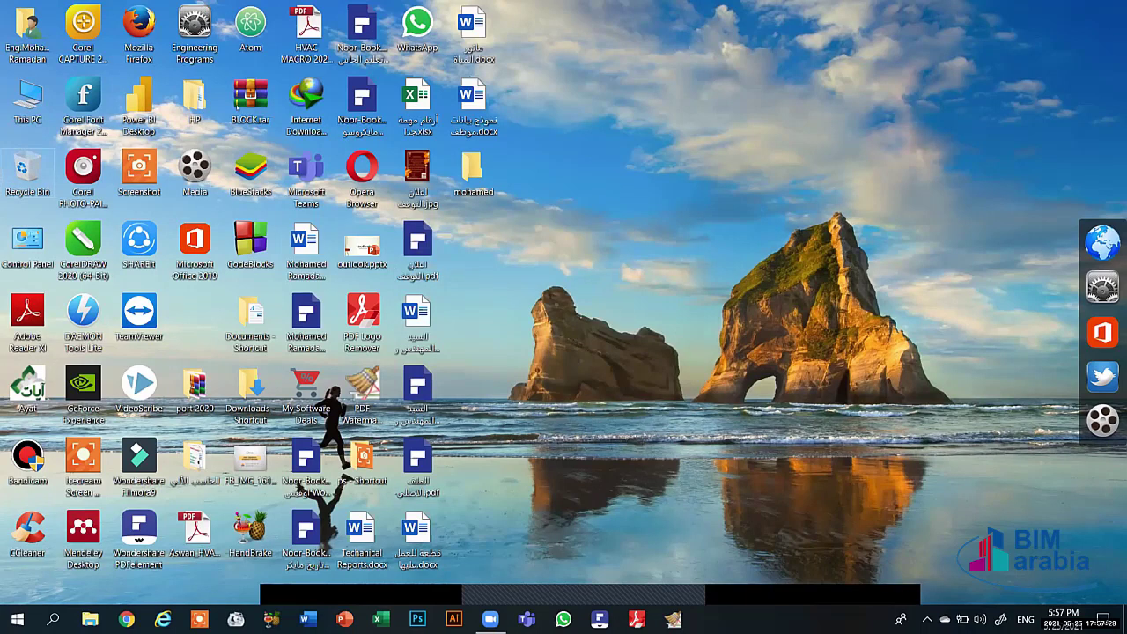
pyautogui.doubleClick(27, 169)
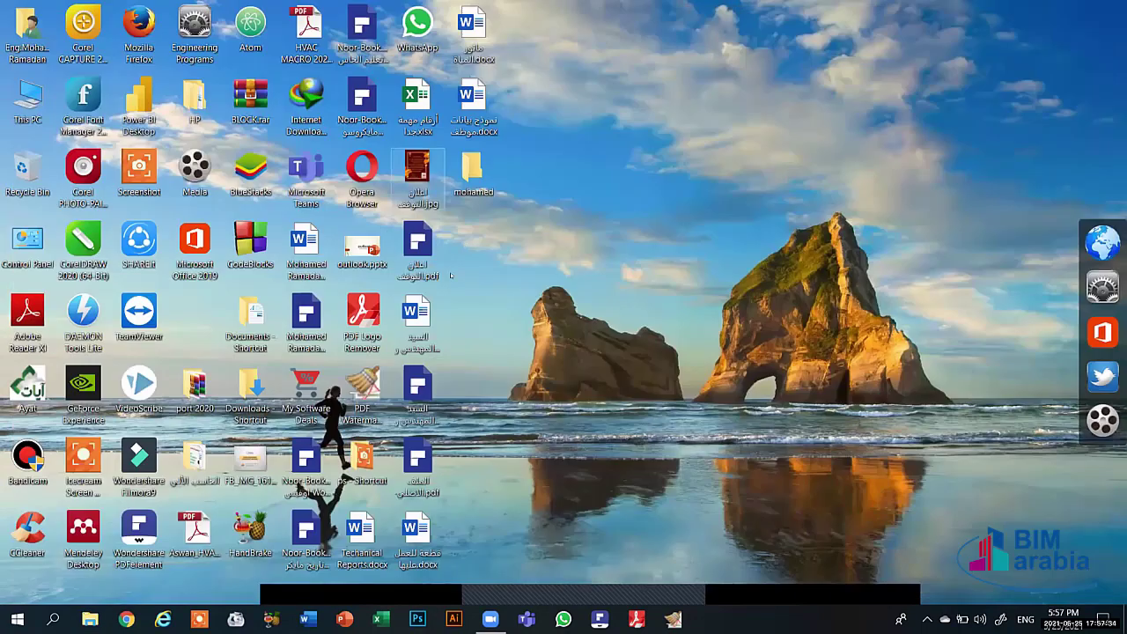
# Step: Delete the lowercase-named personal folder from the desktop to the Recycle Bin
pyautogui.rightClick(449, 172)
pyautogui.press('Escape')
pyautogui.click(500, 392)
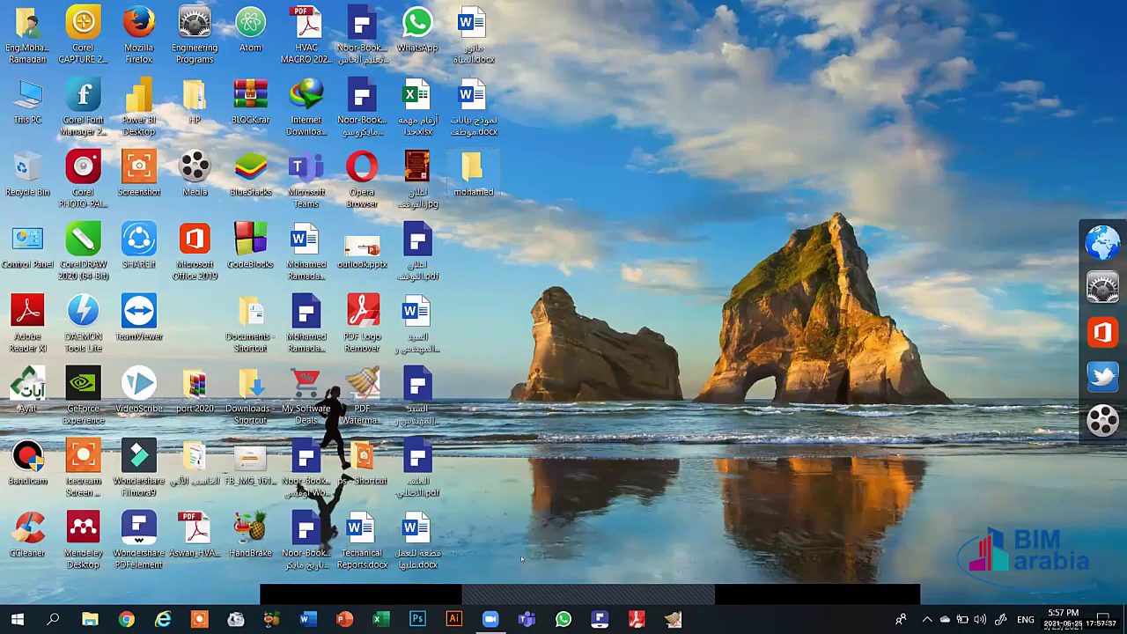
pyautogui.hotkey('shift', 'F10')
pyautogui.press('d')
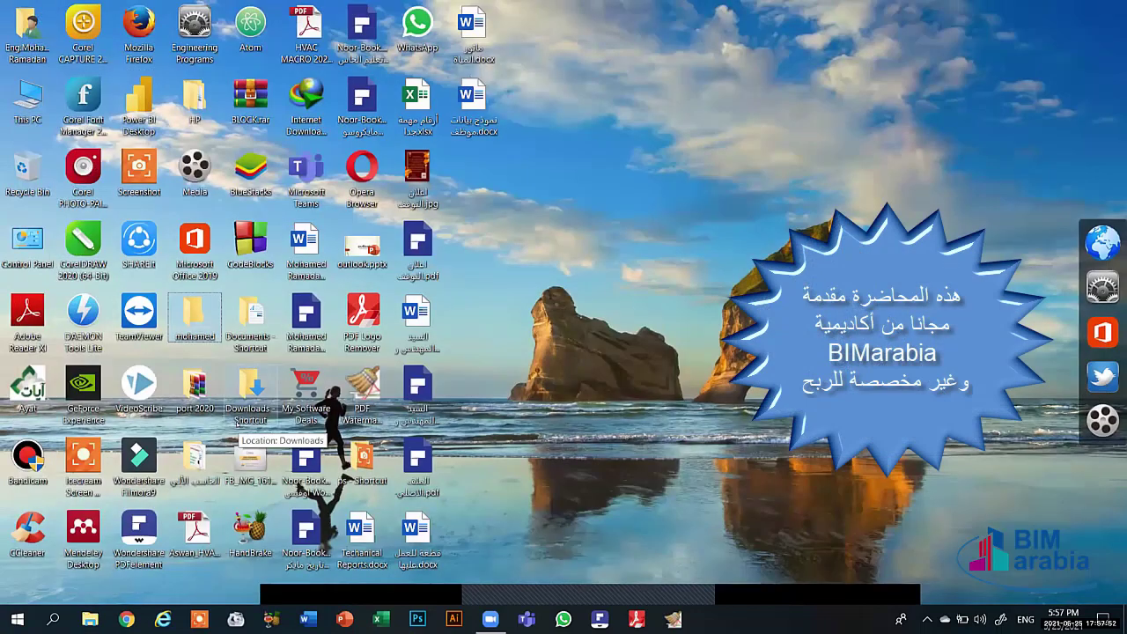
# Step: Permanently delete the selected personal folder beside TeamViewer from the desktop, bypassing the Recycle Bin
pyautogui.hotkey('shift', 'Delete')
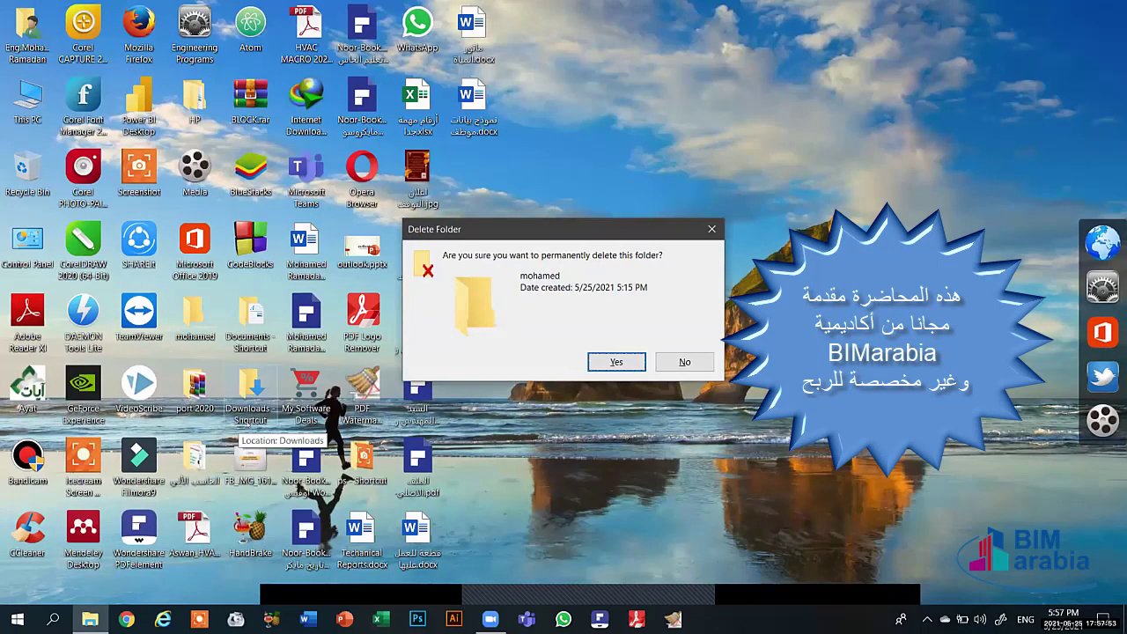
pyautogui.hotkey('alt', 'a')
pyautogui.click(508, 313)
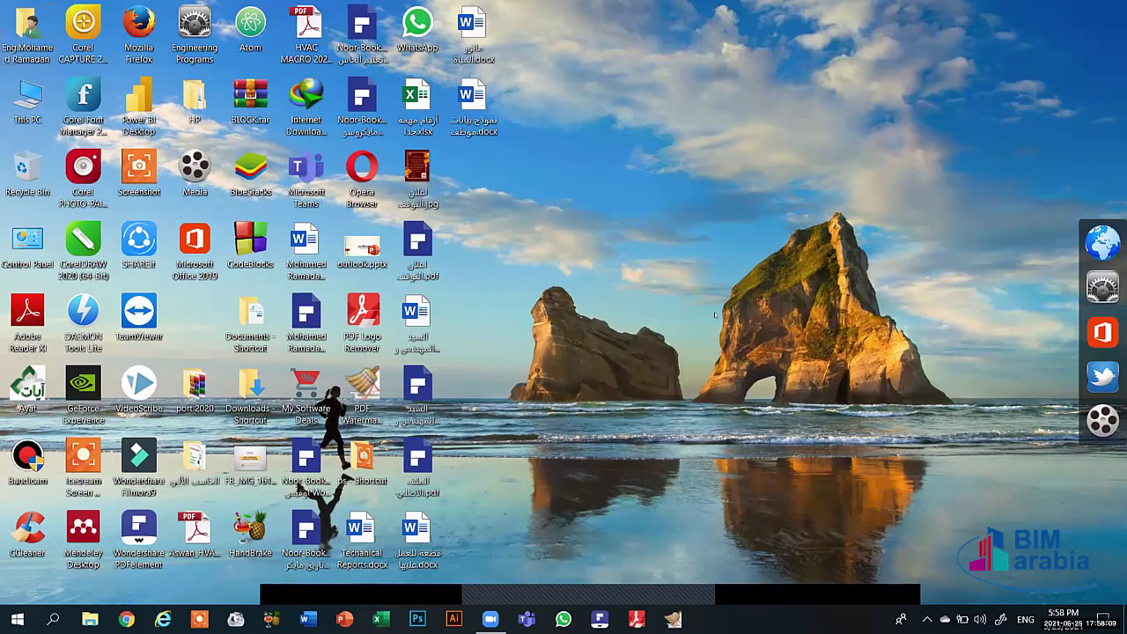
# Step: Create a new folder in the empty area of the desktop and name it with the person's first name
pyautogui.rightClick(741, 167)
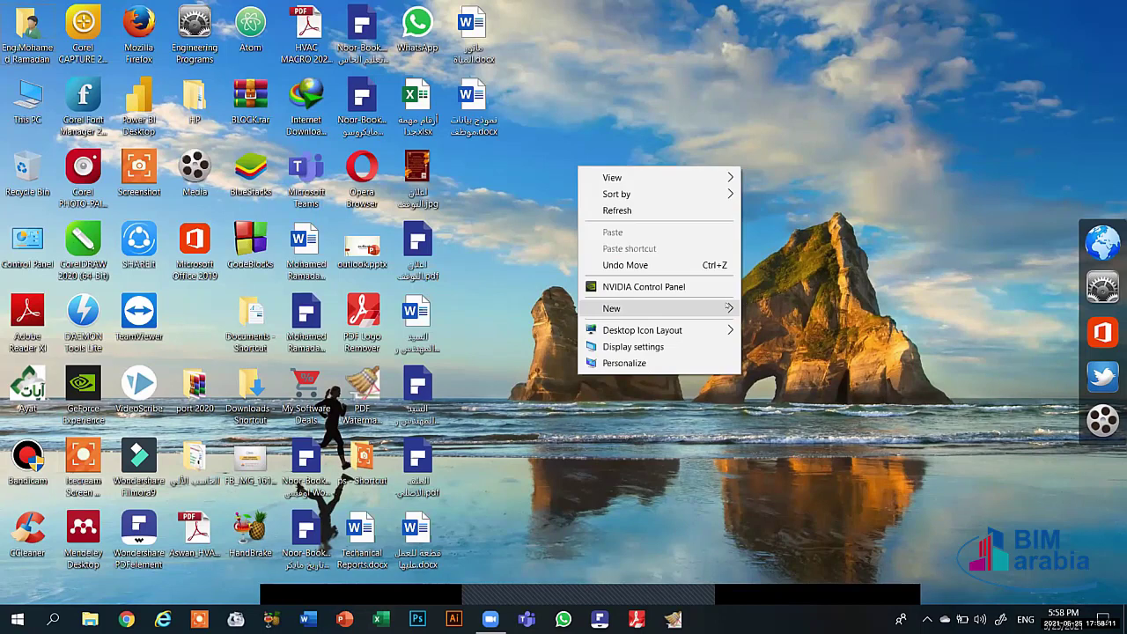
pyautogui.moveTo(659, 307)
pyautogui.click(774, 307)
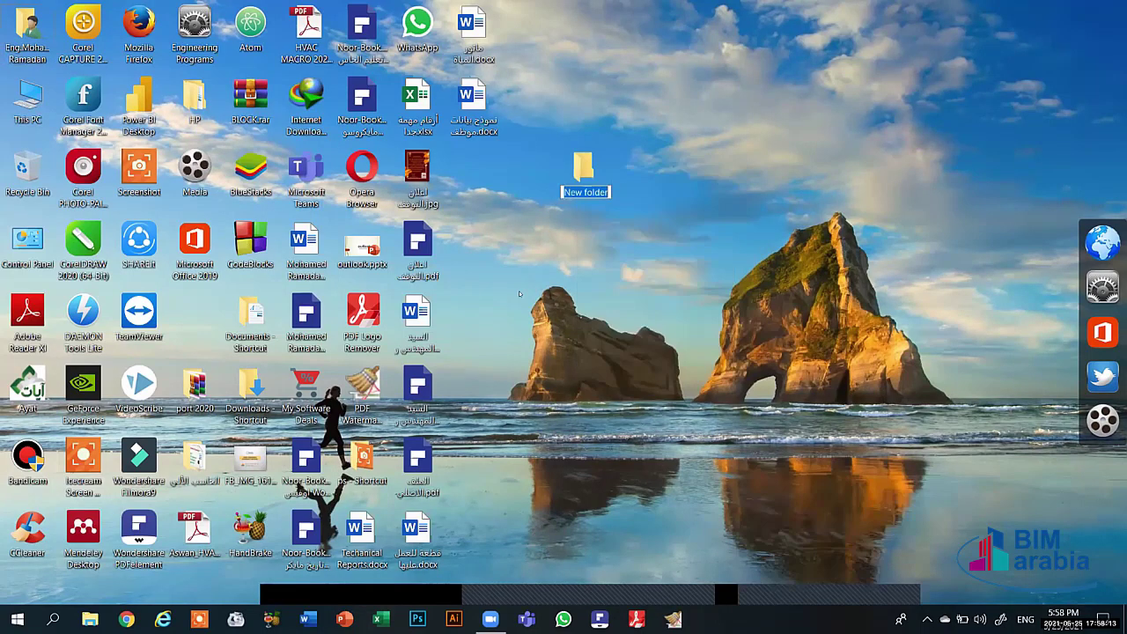
pyautogui.write('Moha')
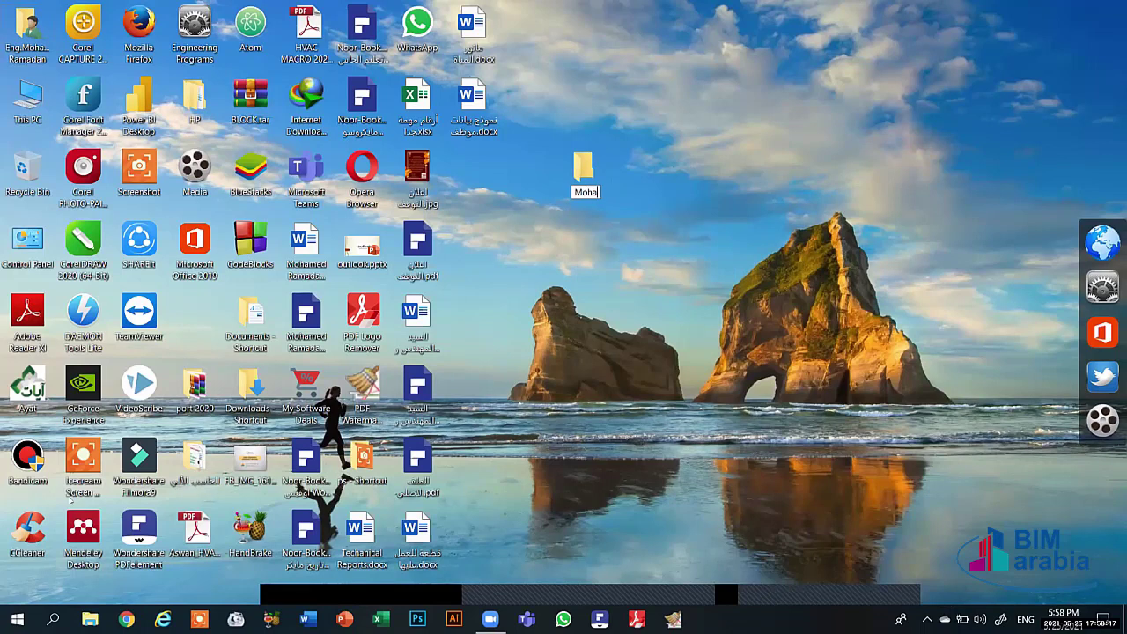
pyautogui.write('med')
pyautogui.press('Return')
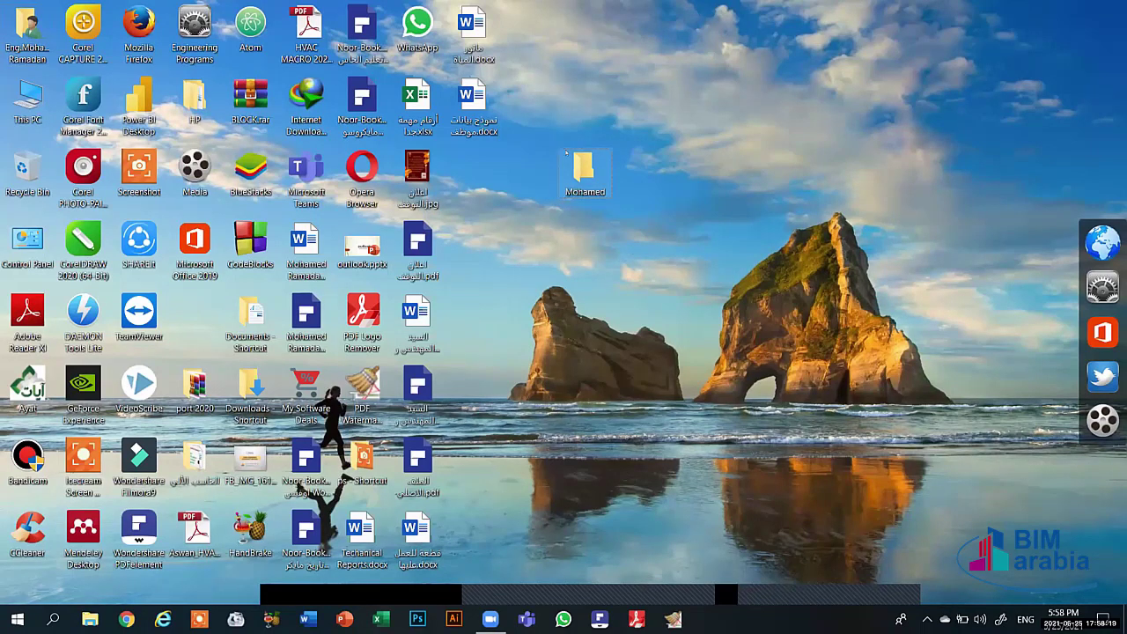
# Step: Move the new folder into the free slot beside TeamViewer and view the commands available for it
pyautogui.moveTo(583, 167); pyautogui.dragTo(201, 315)
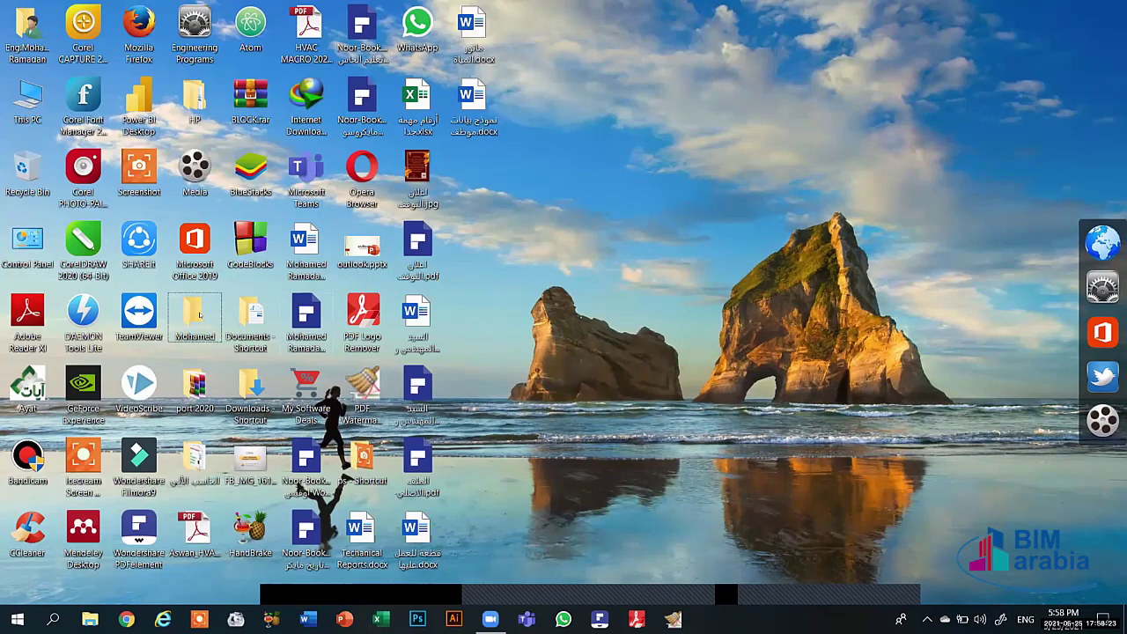
pyautogui.rightClick(201, 315)
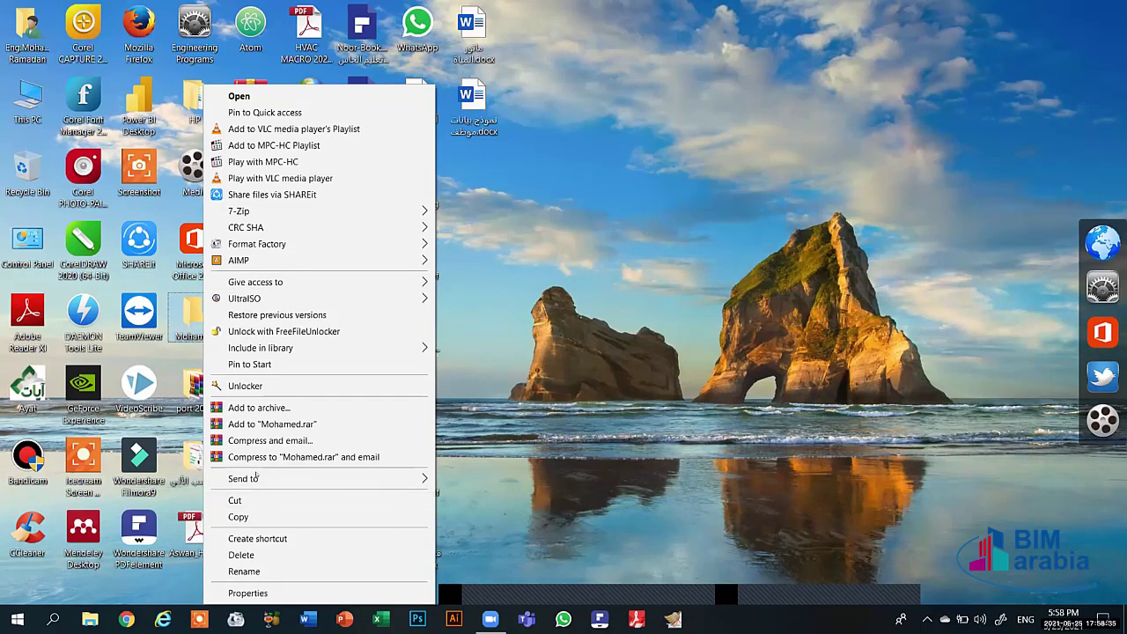
pyautogui.click(484, 368)
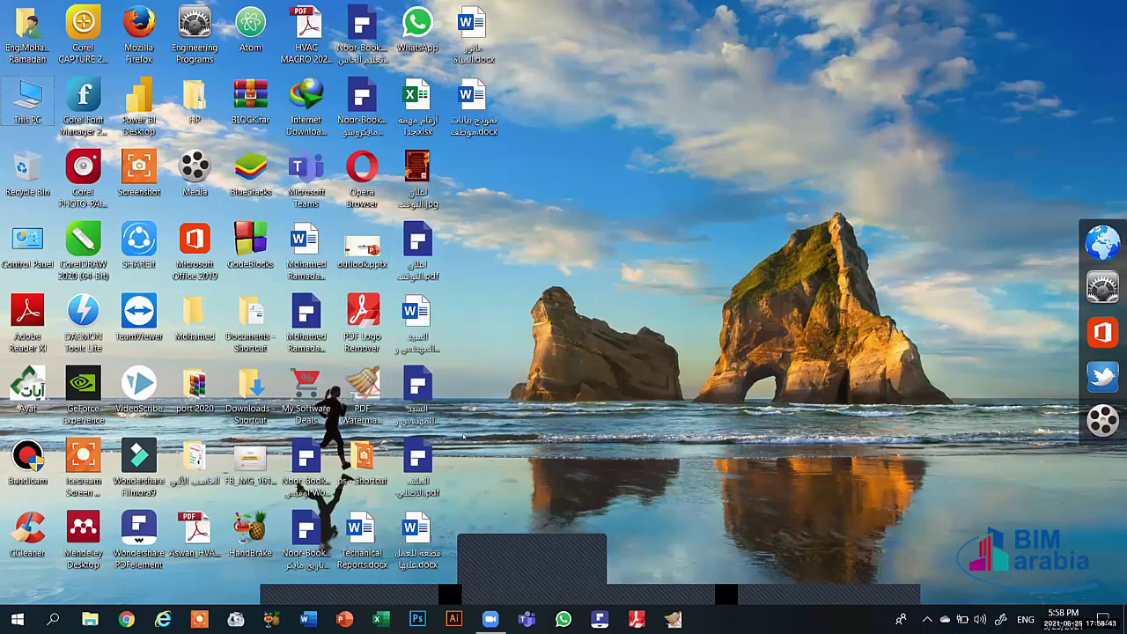
# Step: Open This PC and review its layout choices and sorting options without changing them
pyautogui.press('Return')
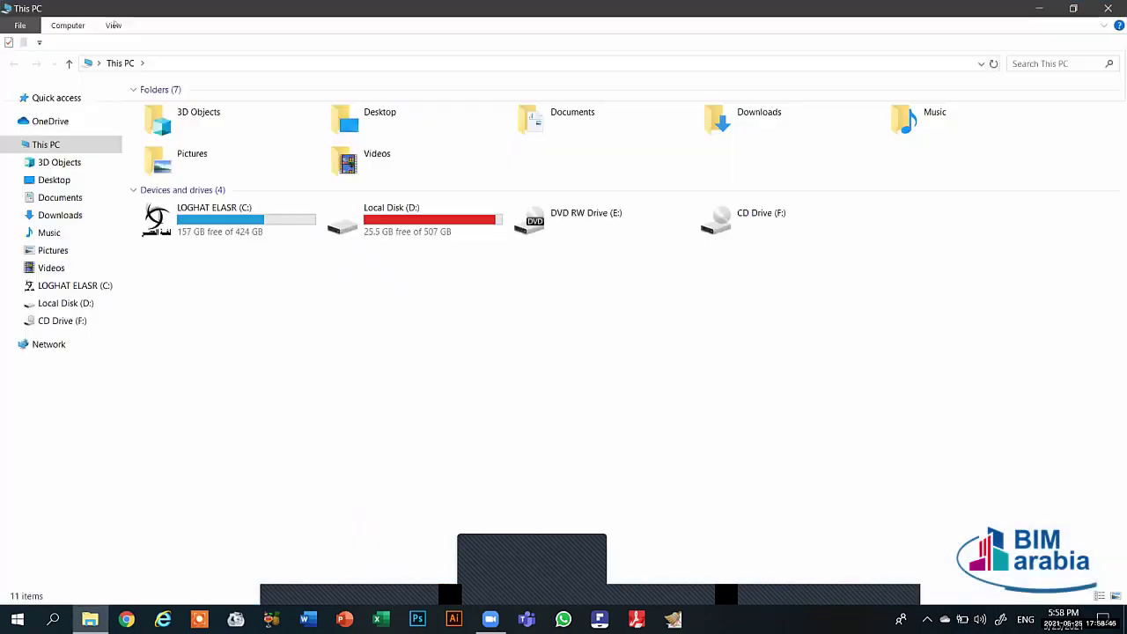
pyautogui.click(114, 24)
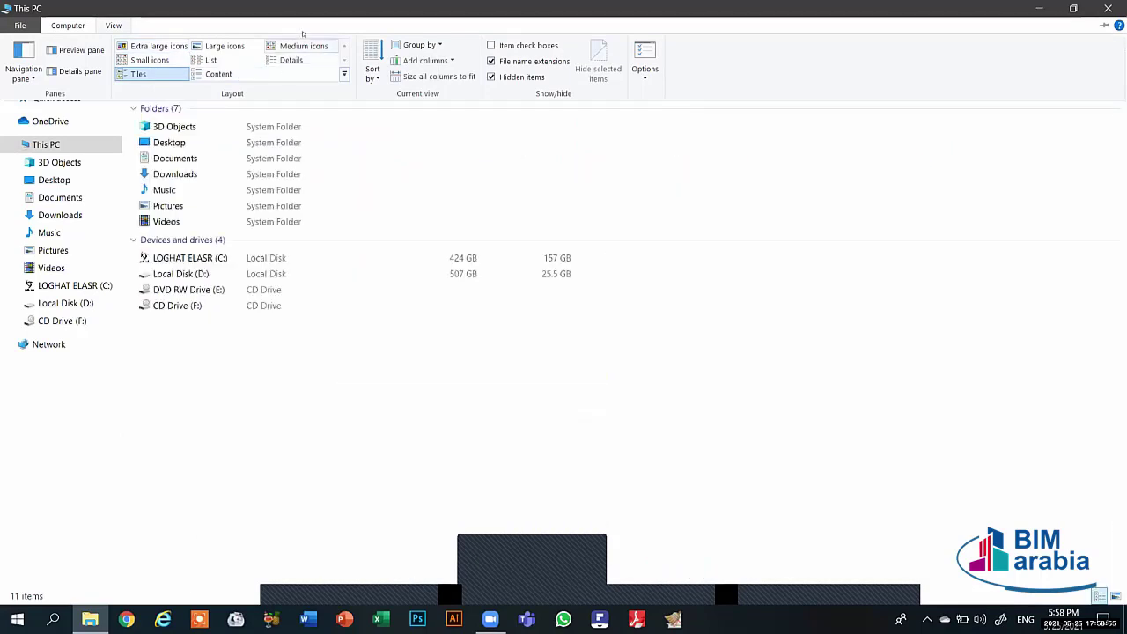
pyautogui.click(373, 69)
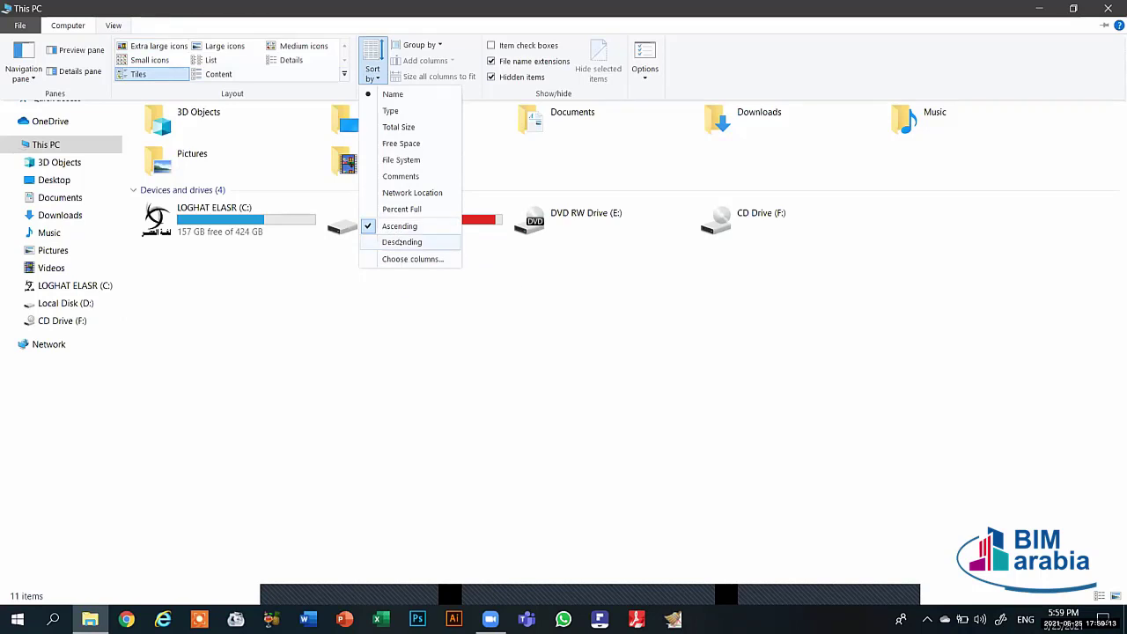
pyautogui.press('Escape')
pyautogui.press('Escape')
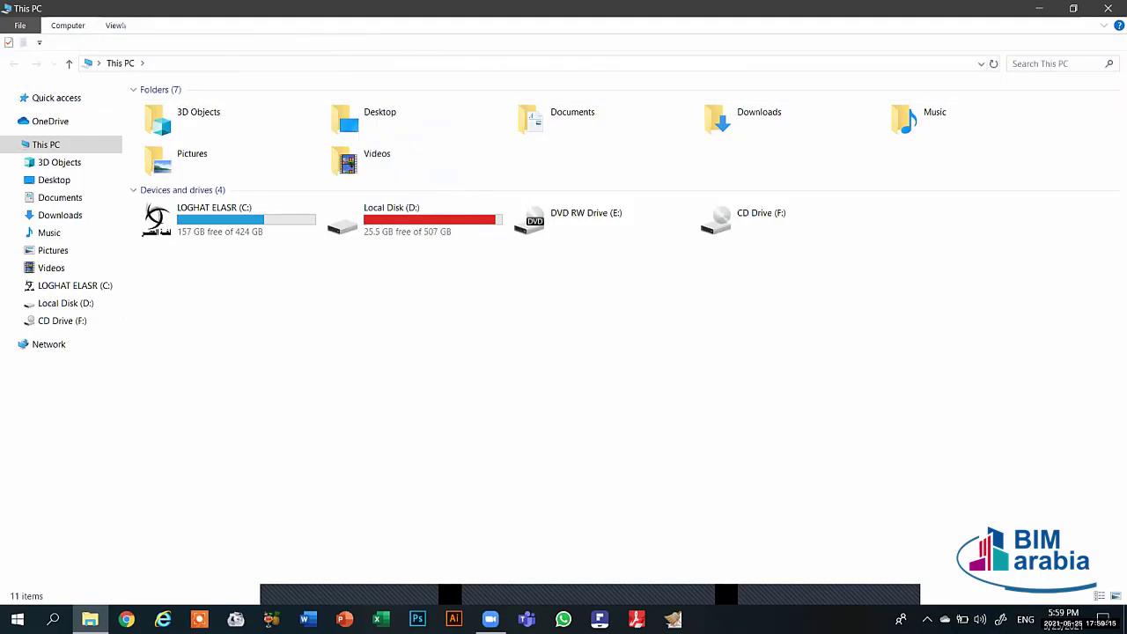
pyautogui.click(110, 25)
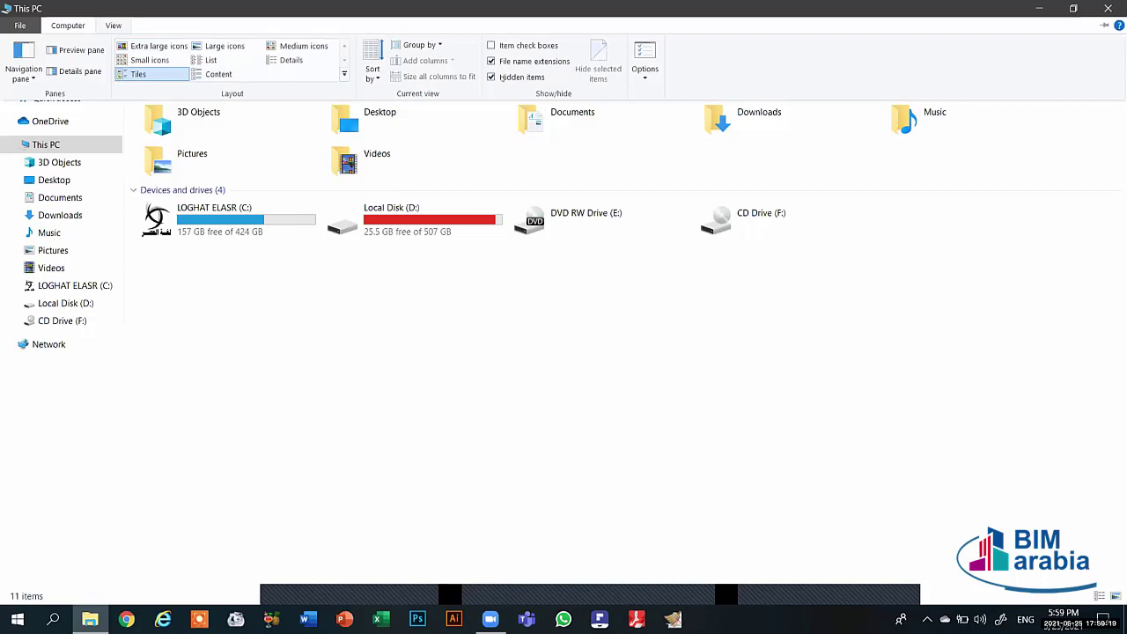
pyautogui.click(114, 25)
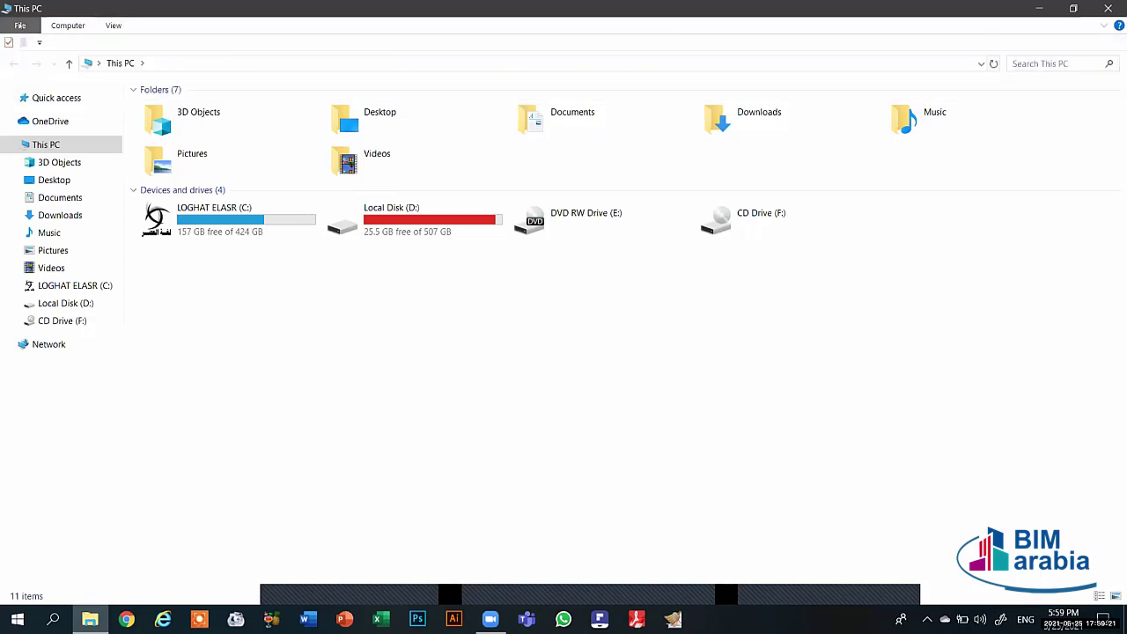
# Step: In the folder options, try "Don't show hidden files, folders, or drives", return to "Show hidden files, folders, and drives", and cancel
pyautogui.click(19, 25)
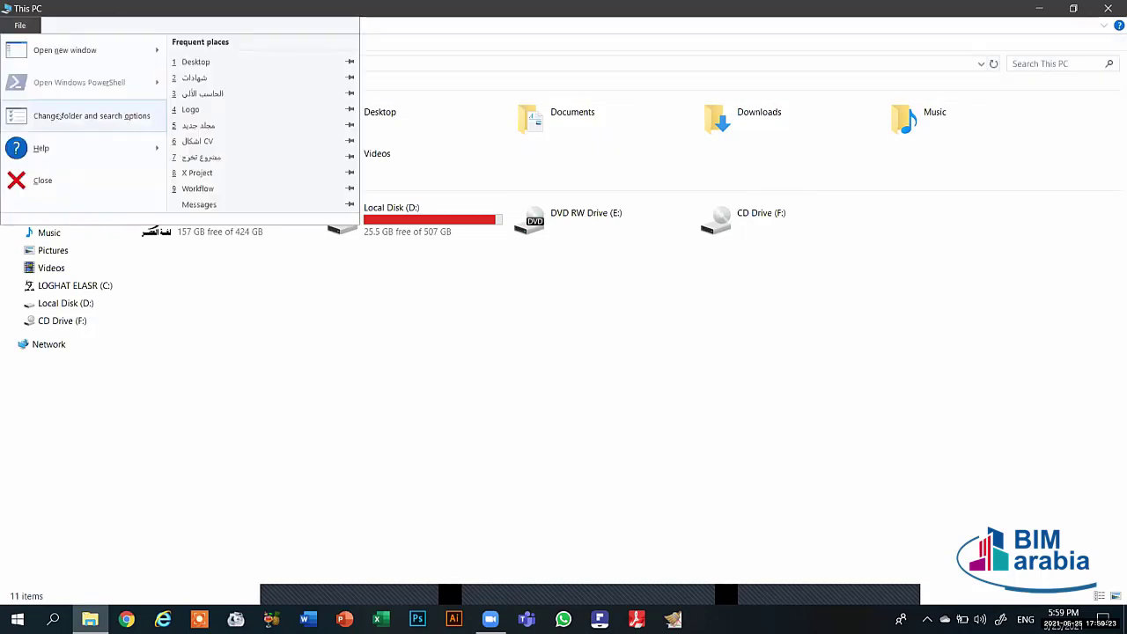
pyautogui.click(60, 118)
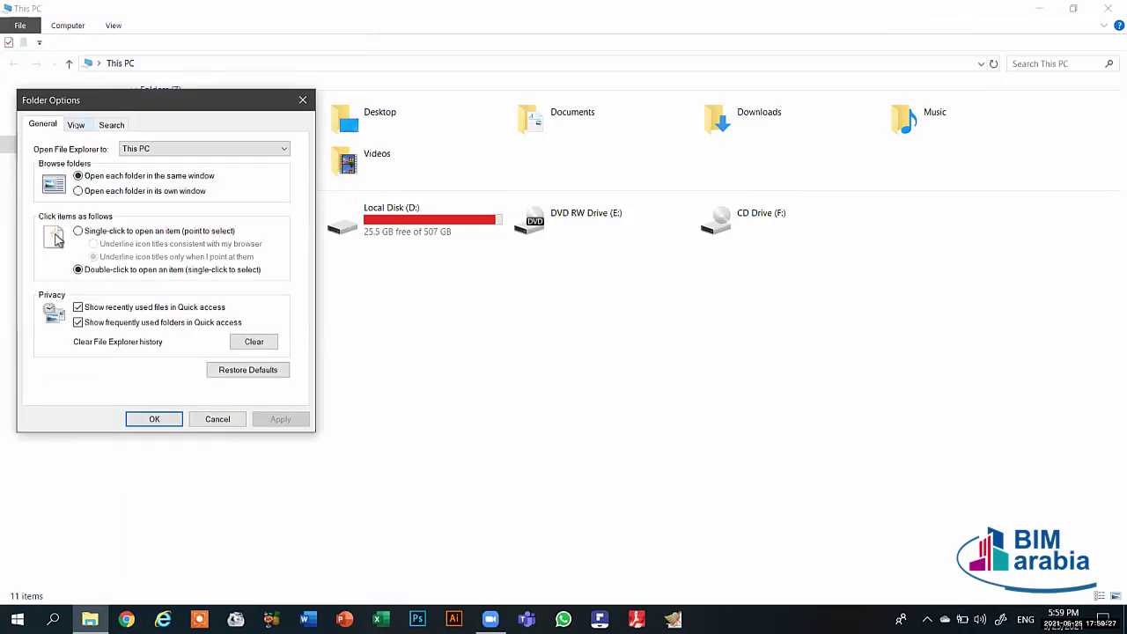
pyautogui.click(76, 125)
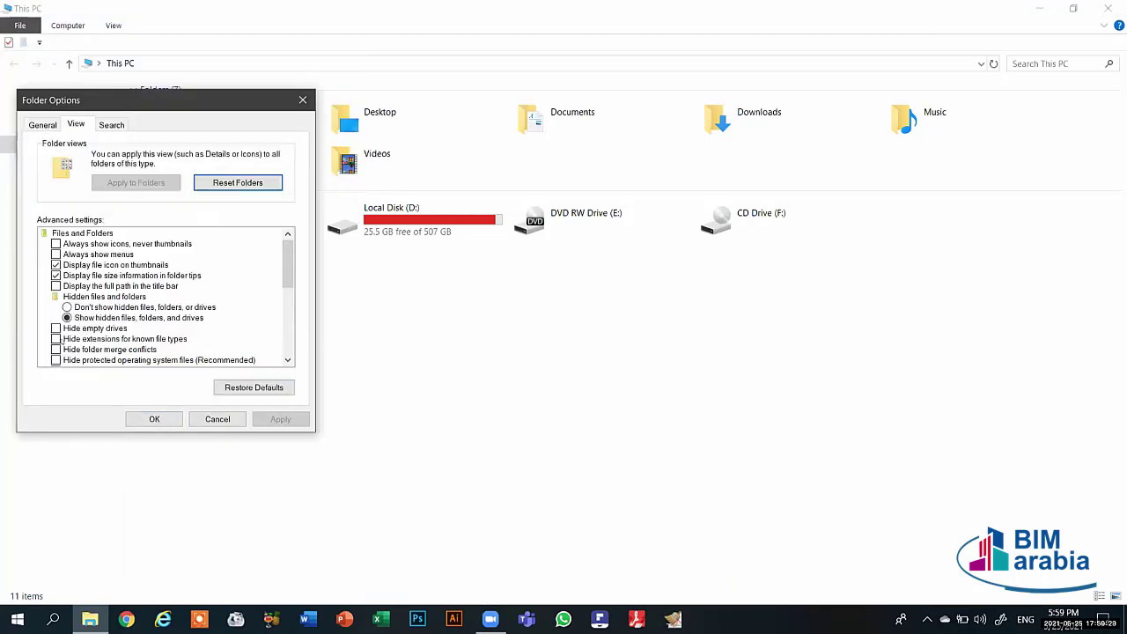
pyautogui.click(132, 307)
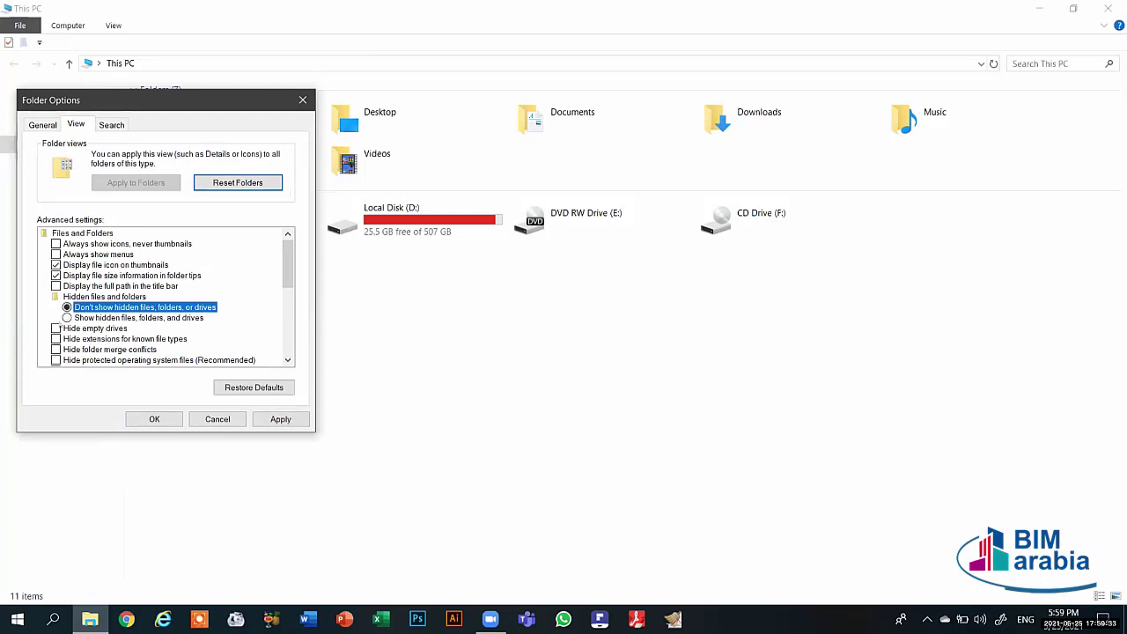
pyautogui.click(75, 317)
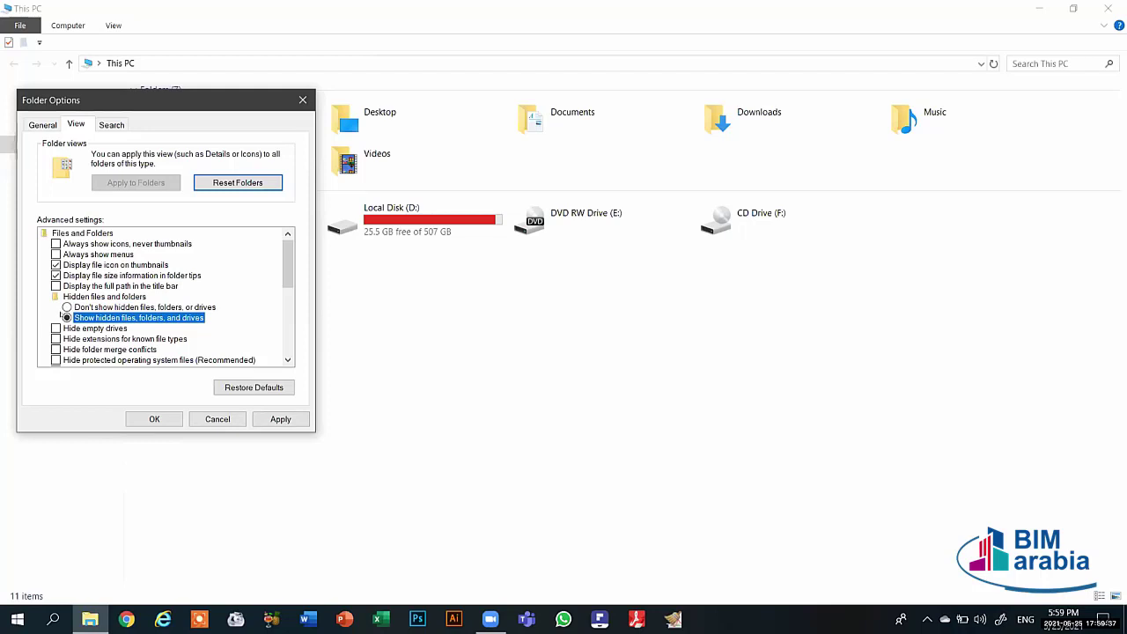
pyautogui.click(219, 424)
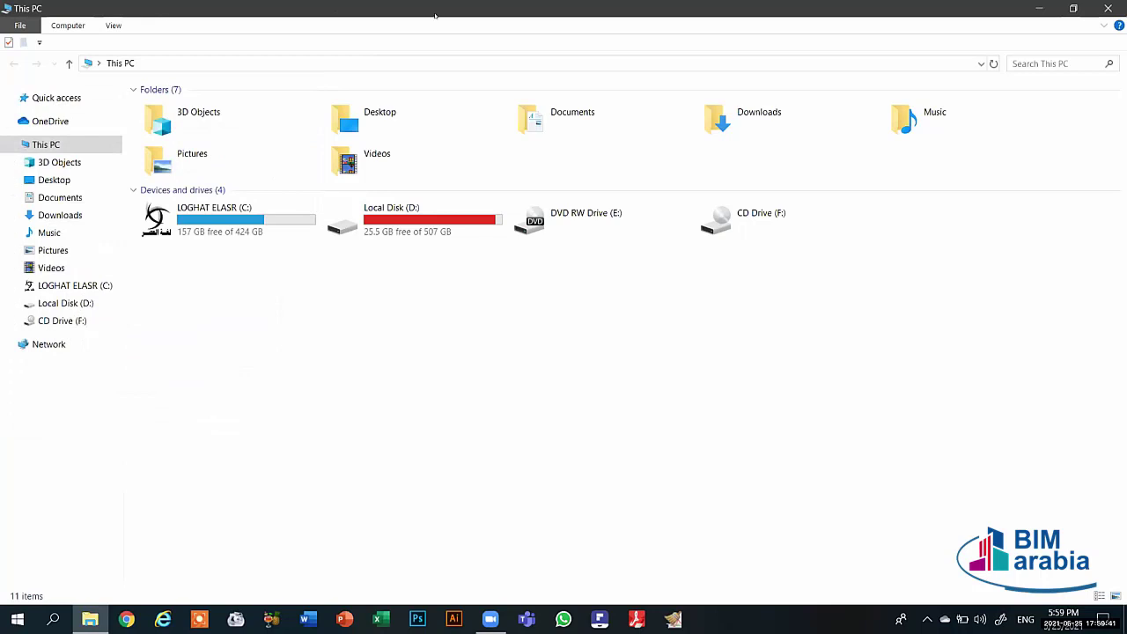
# Step: Review the network drive mapping commands for This PC, and briefly open and close Windows Settings
pyautogui.click(54, 25)
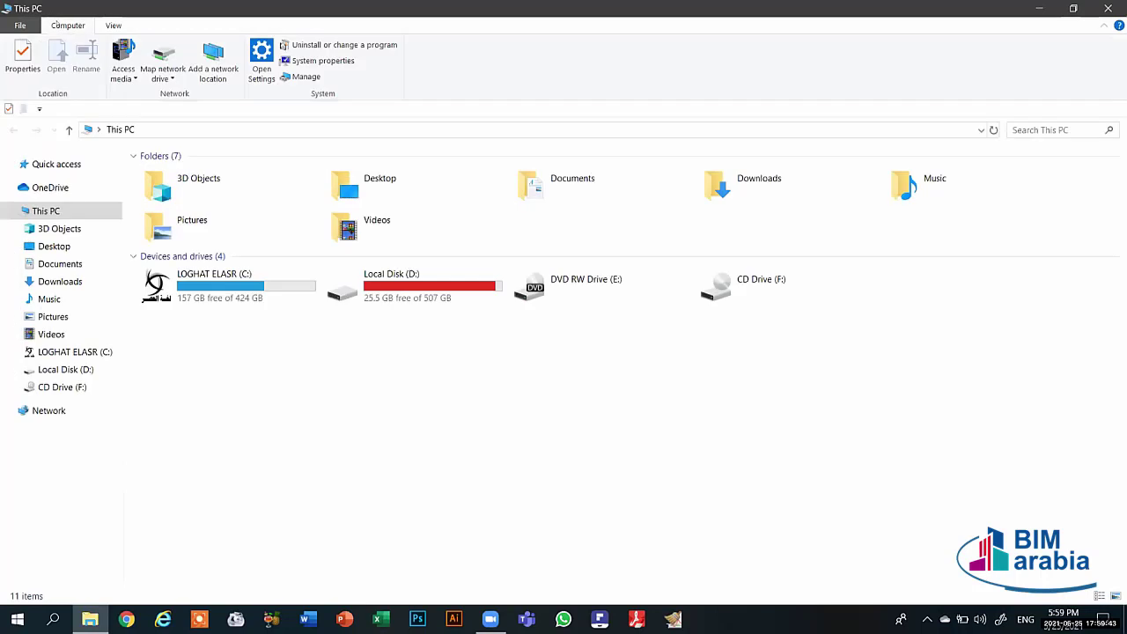
pyautogui.click(5, 50)
pyautogui.click(158, 77)
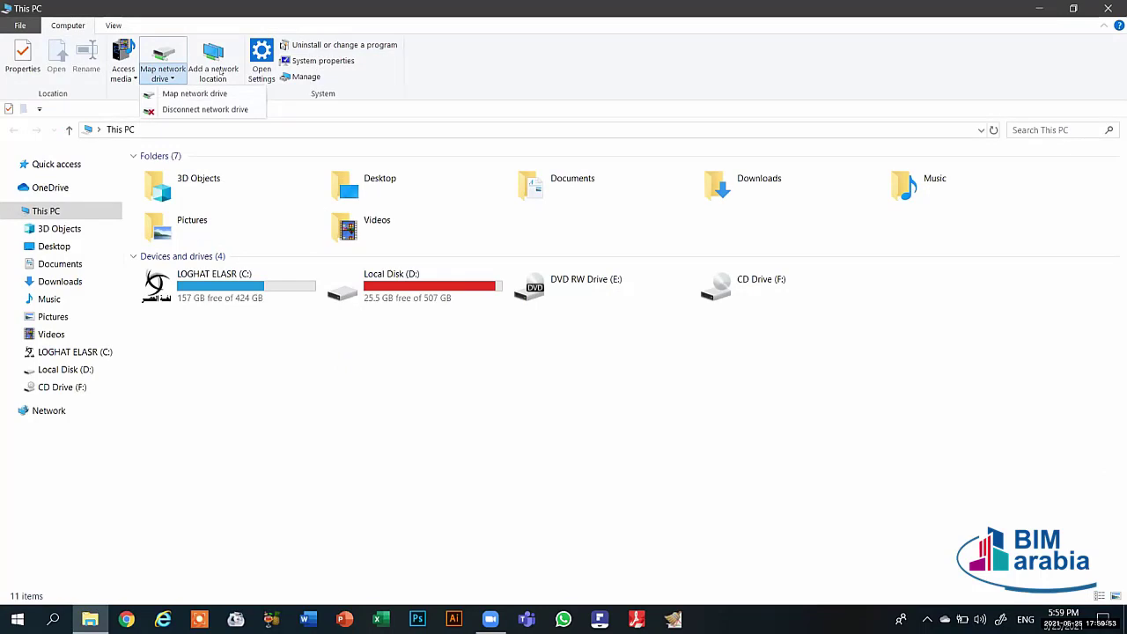
pyautogui.click(261, 63)
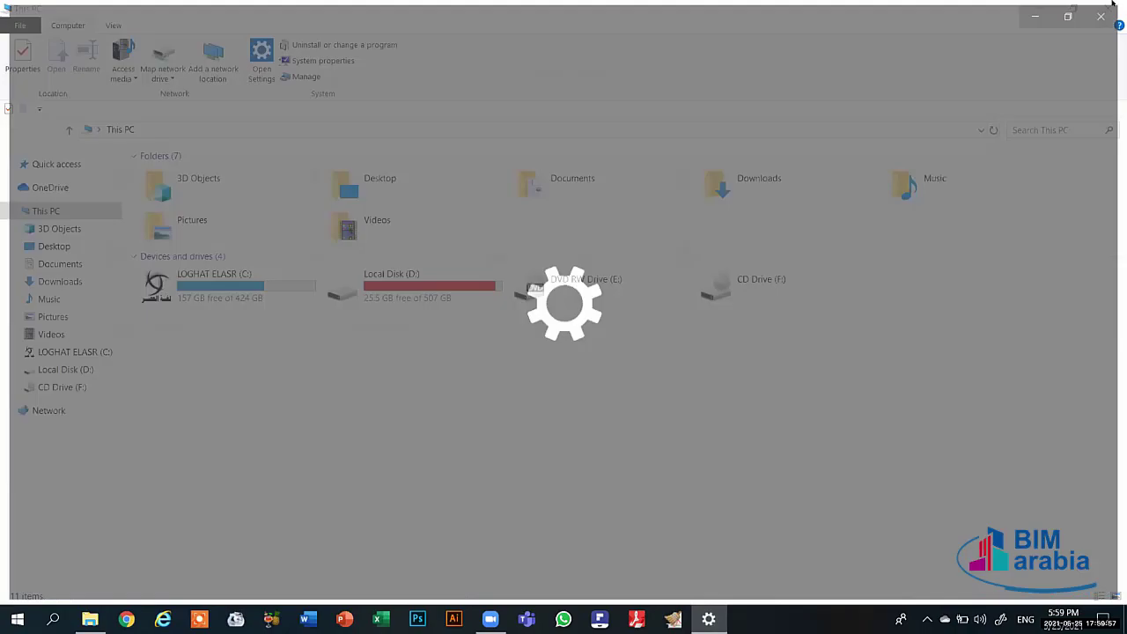
pyautogui.hotkey('alt', 'F4')
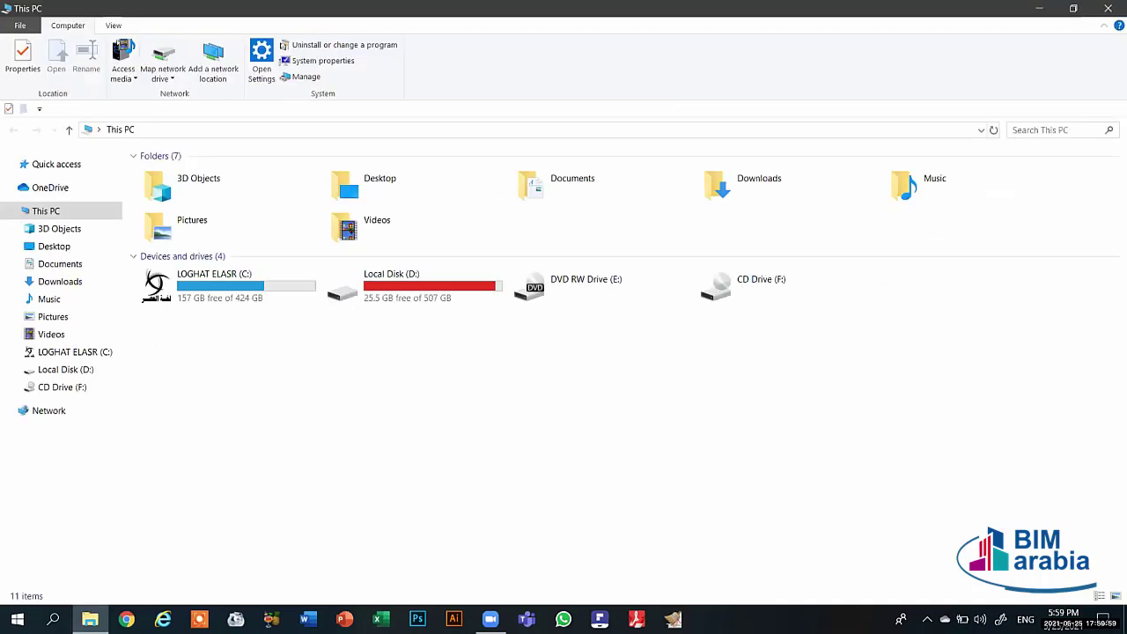
# Step: Show the preview pane in This PC, switch to the details pane, and hide it again
pyautogui.click(114, 25)
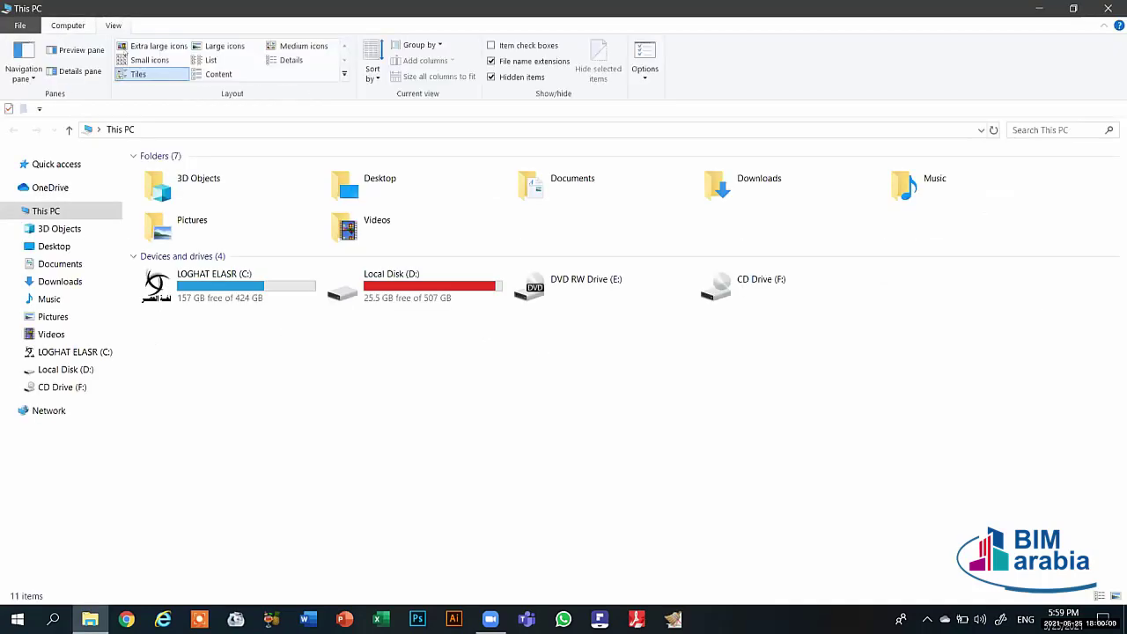
pyautogui.click(78, 50)
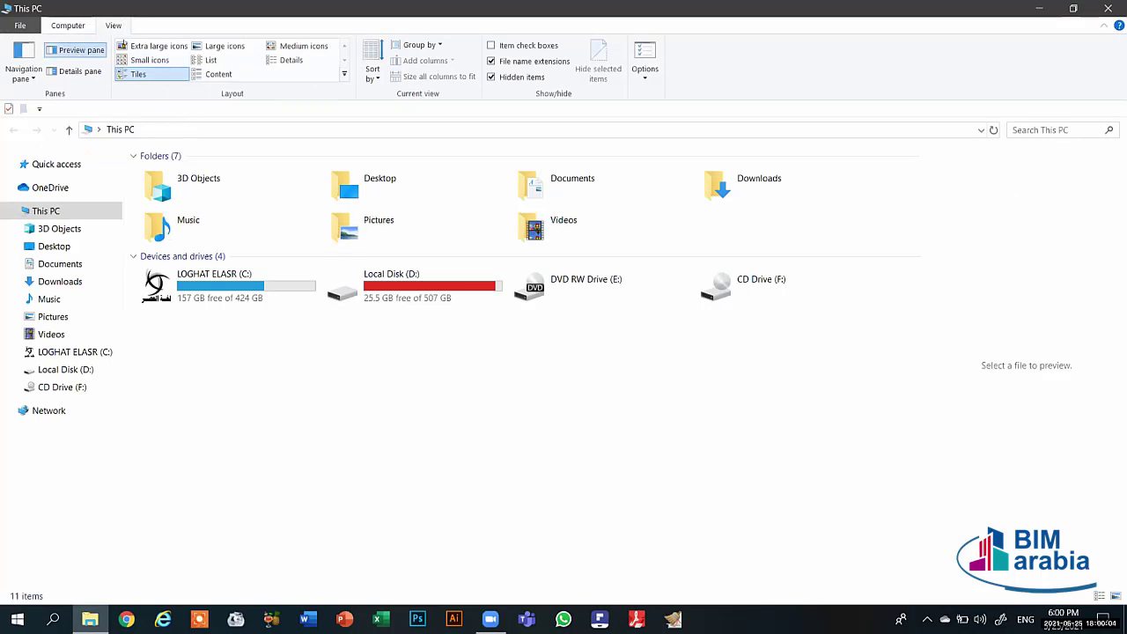
pyautogui.click(70, 71)
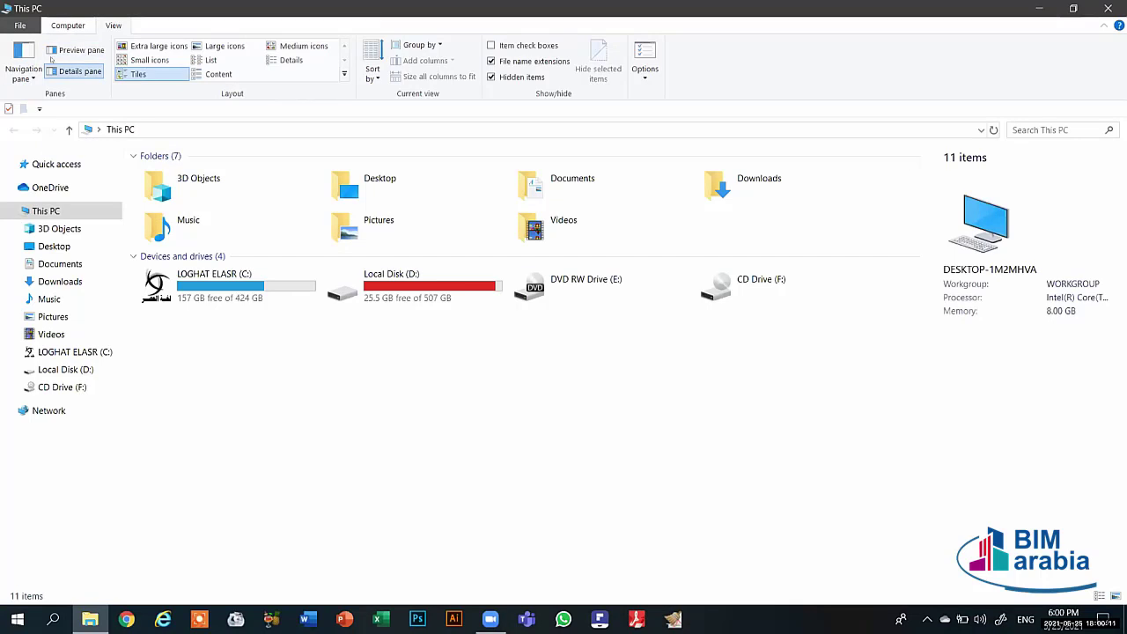
pyautogui.click(75, 72)
# Step: Review the navigation pane options and the grouping choices for This PC without changing them
pyautogui.click(27, 78)
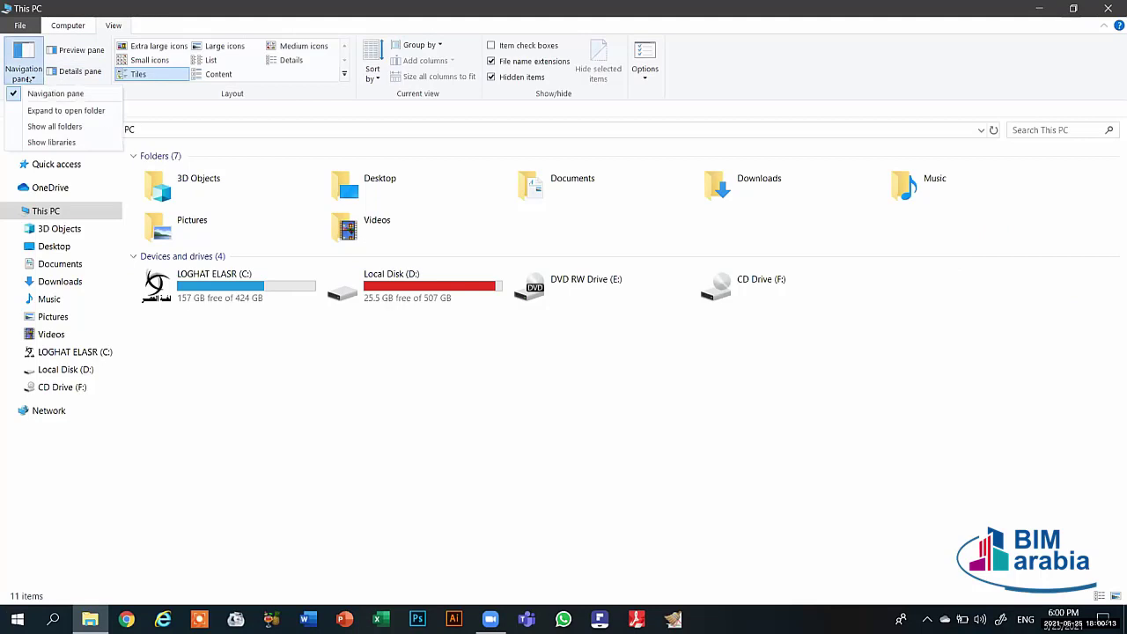
pyautogui.click(29, 78)
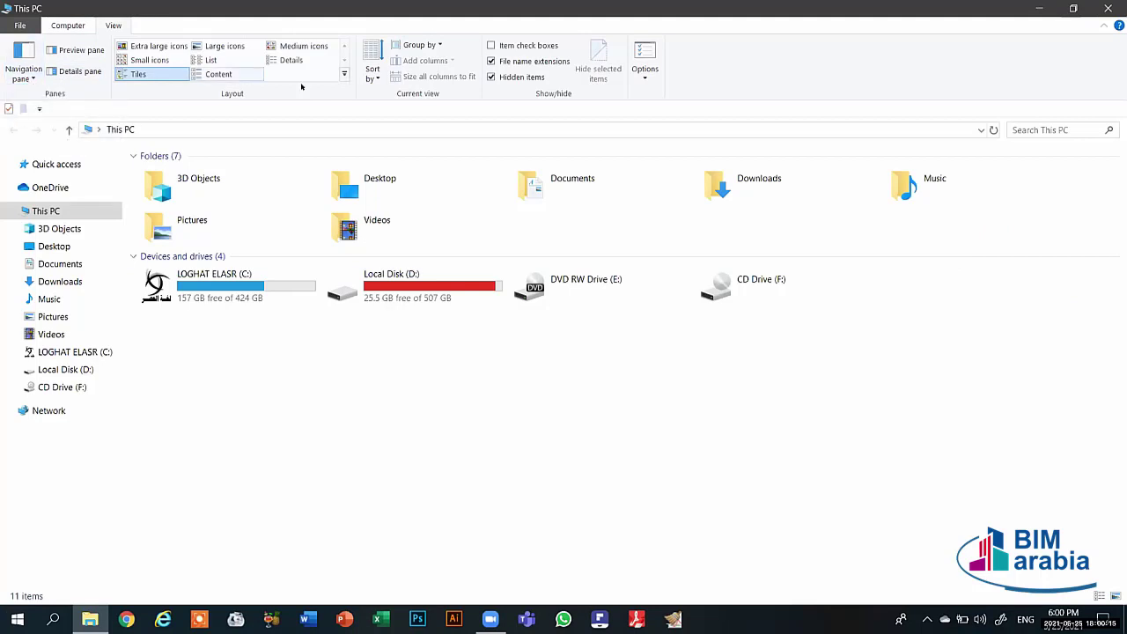
pyautogui.click(415, 44)
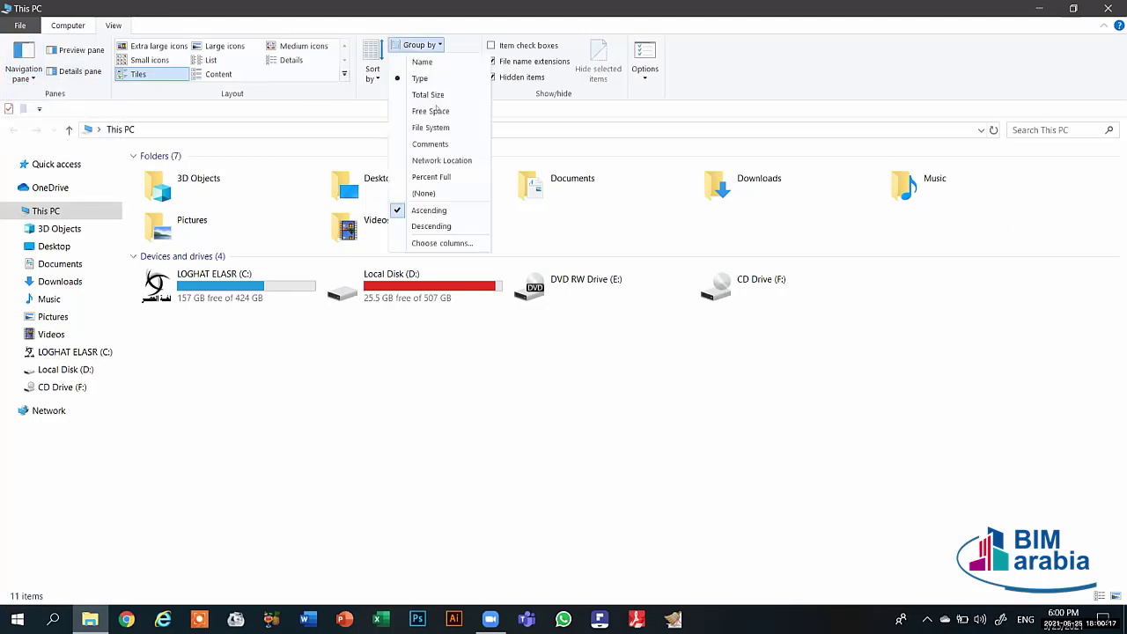
pyautogui.click(679, 493)
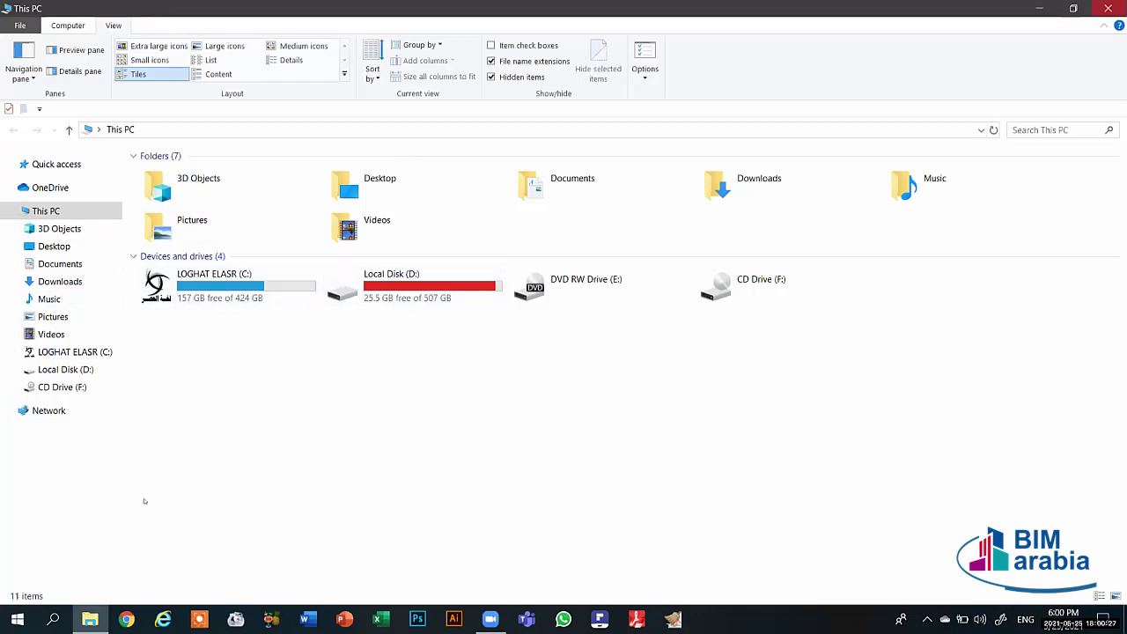
# Step: Show the desktop, look inside the HP folder, and return to the desktop
pyautogui.press('super+d')
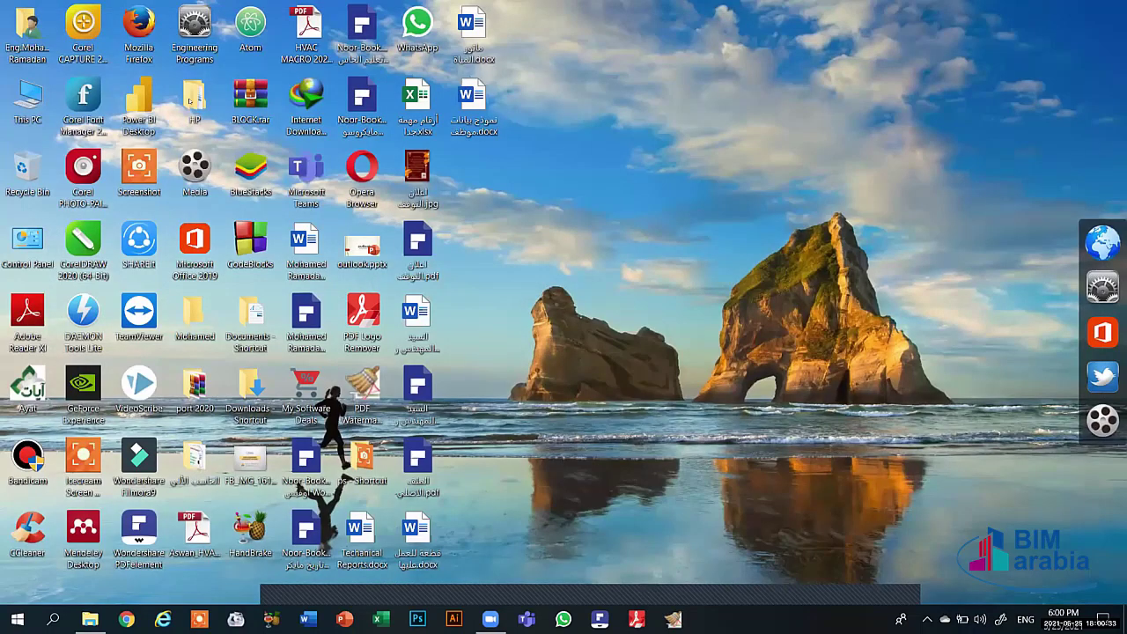
pyautogui.doubleClick(193, 101)
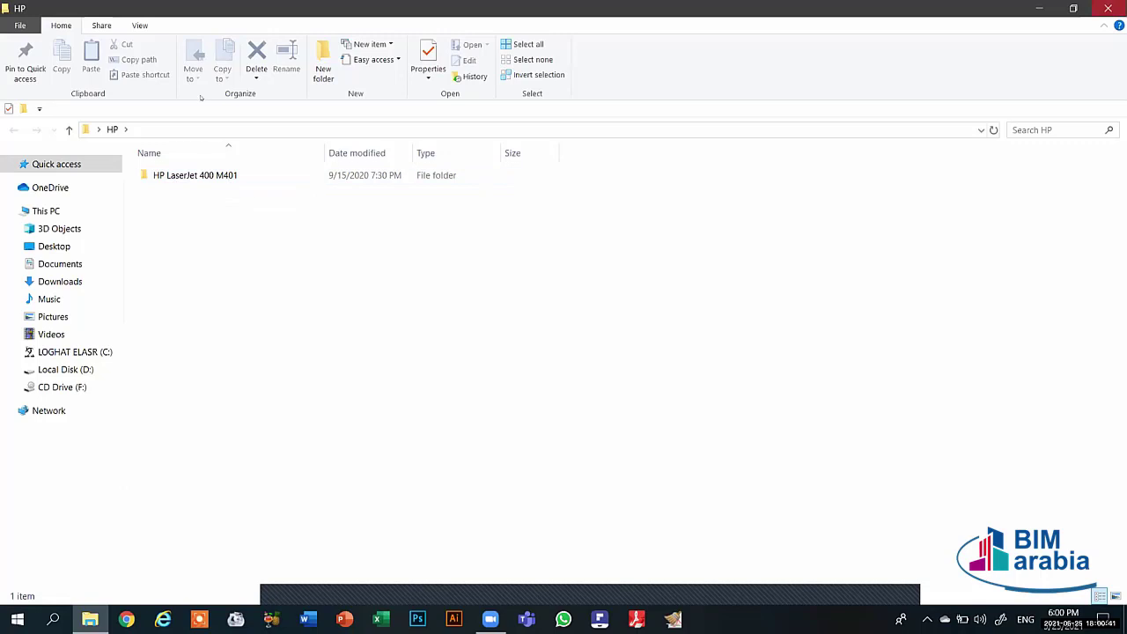
pyautogui.press('super+d')
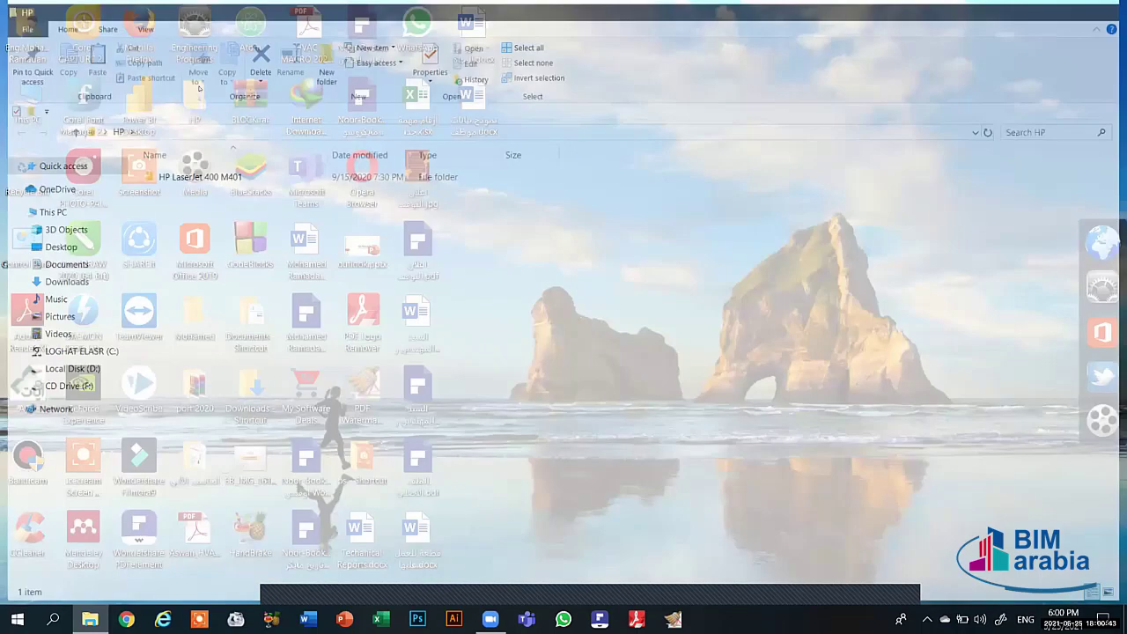
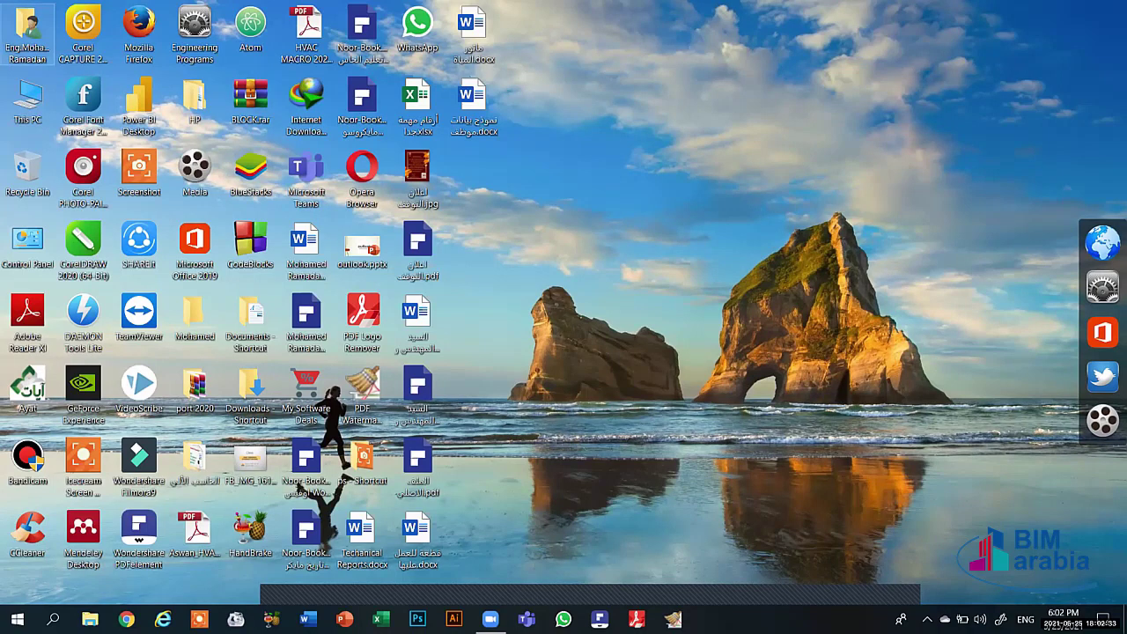
# Step: Open Downloads from the user's personal folder and look inside its Compressed and Documents subfolders
pyautogui.click(27, 33)
pyautogui.press('Return')
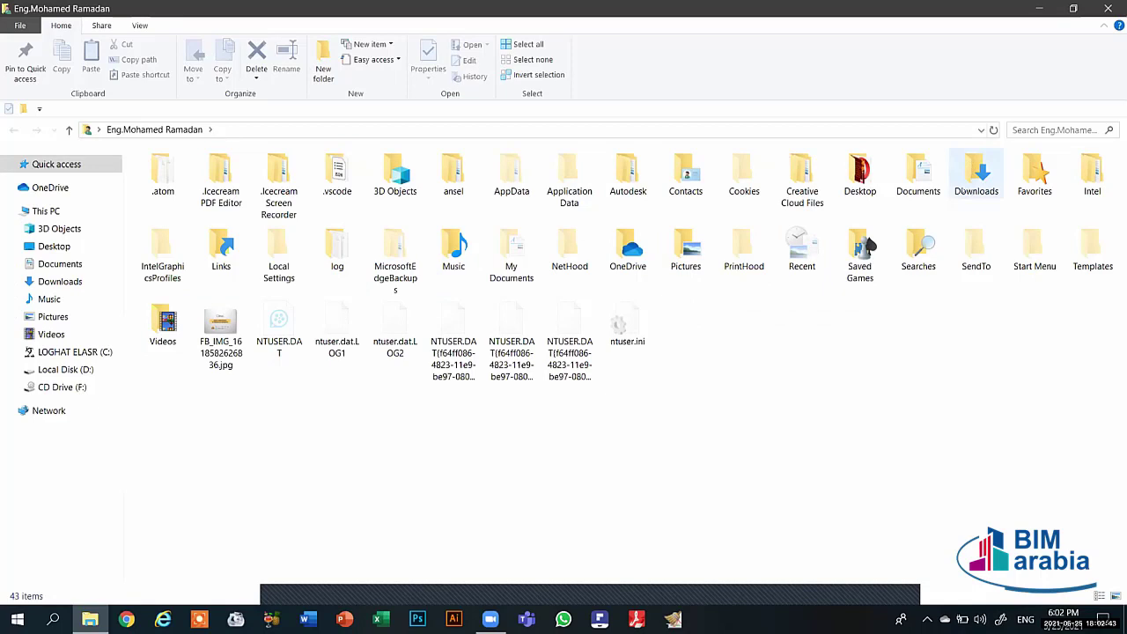
pyautogui.doubleClick(968, 174)
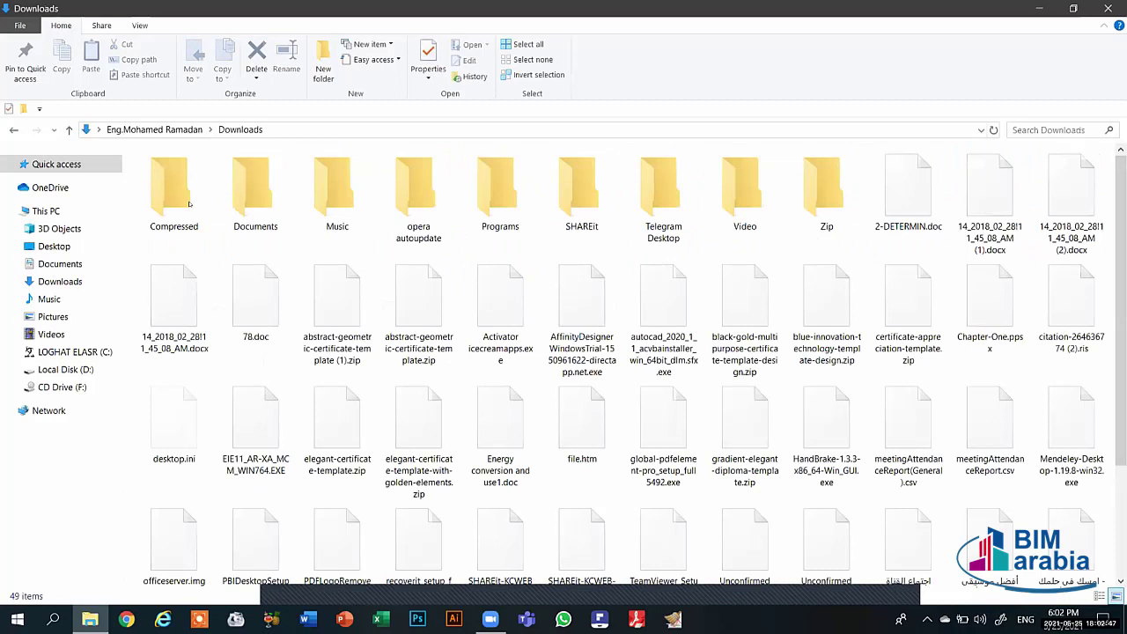
pyautogui.doubleClick(182, 200)
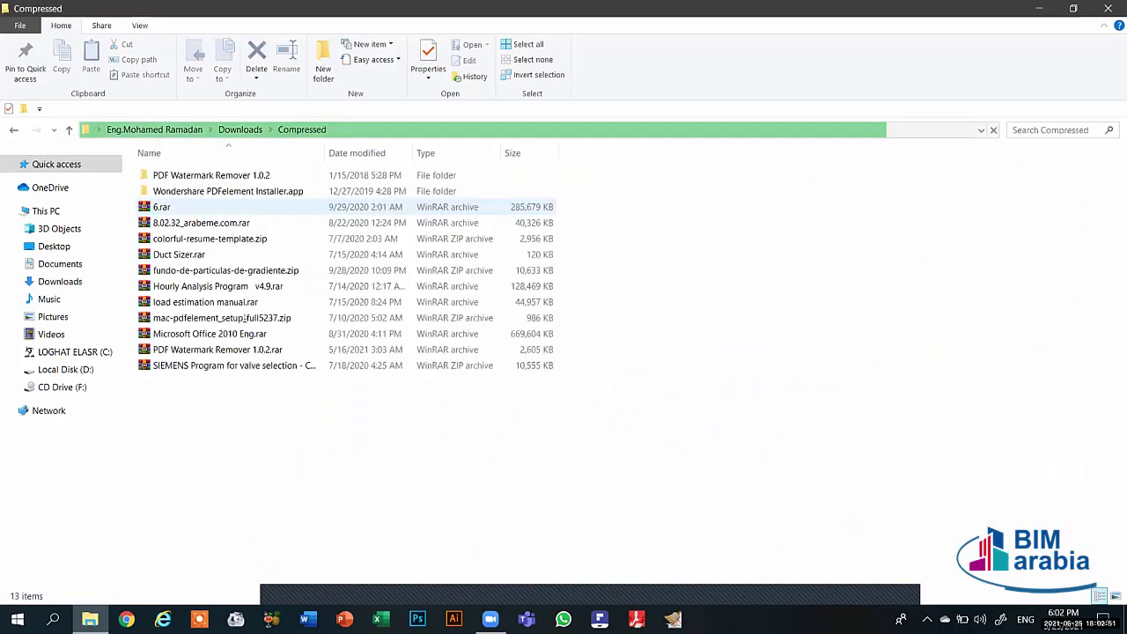
pyautogui.hotkey('alt', 'Left')
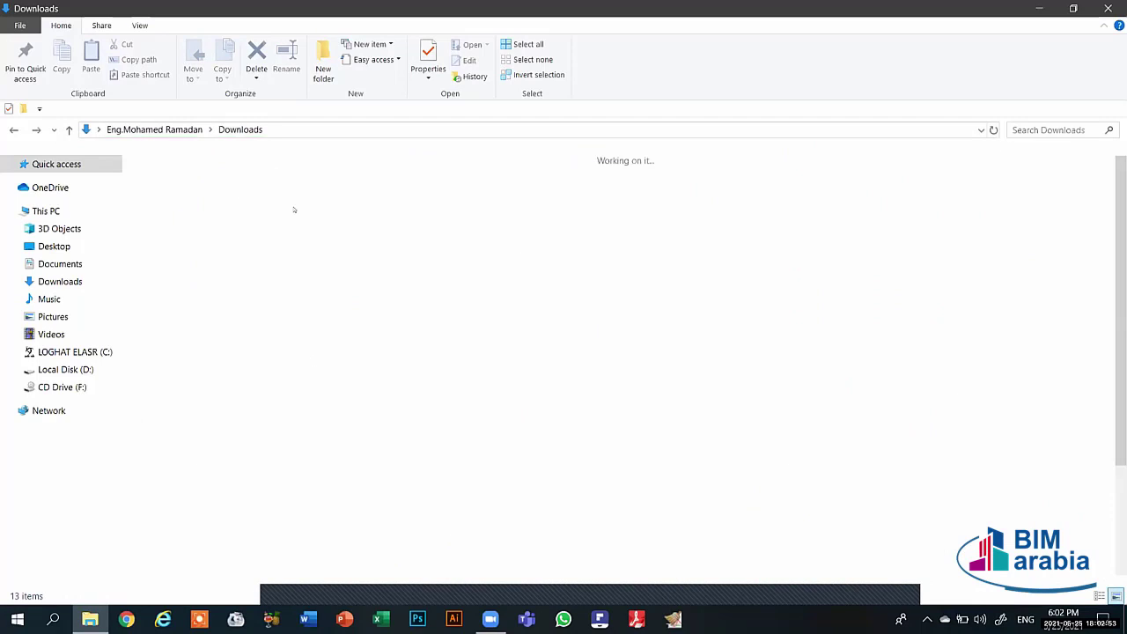
pyautogui.doubleClick(292, 323)
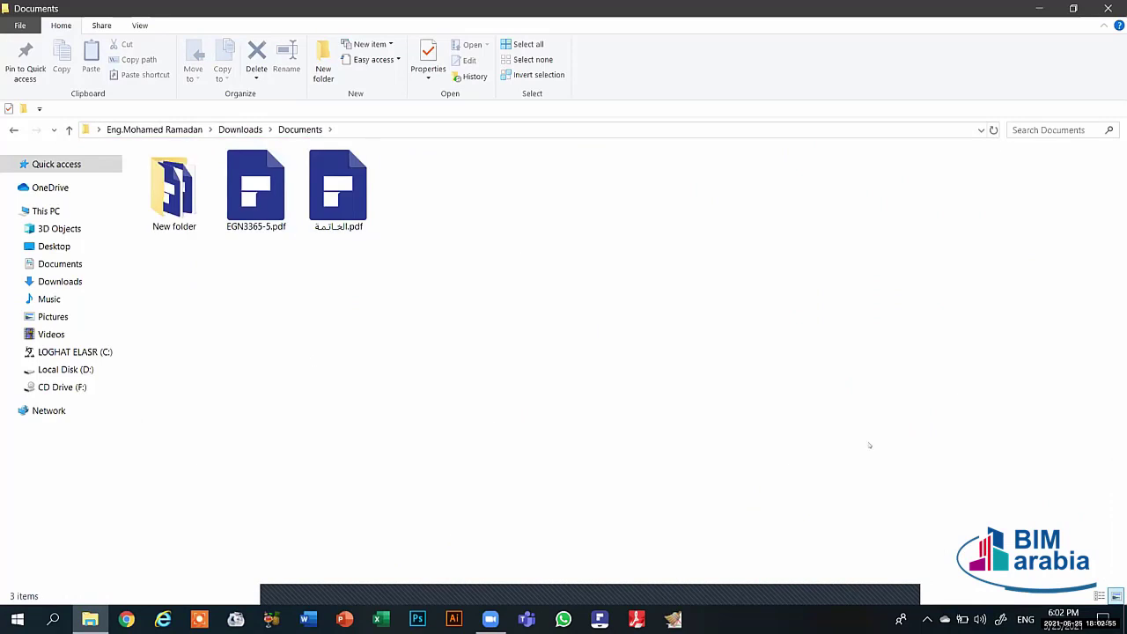
pyautogui.hotkey('alt', 'Left')
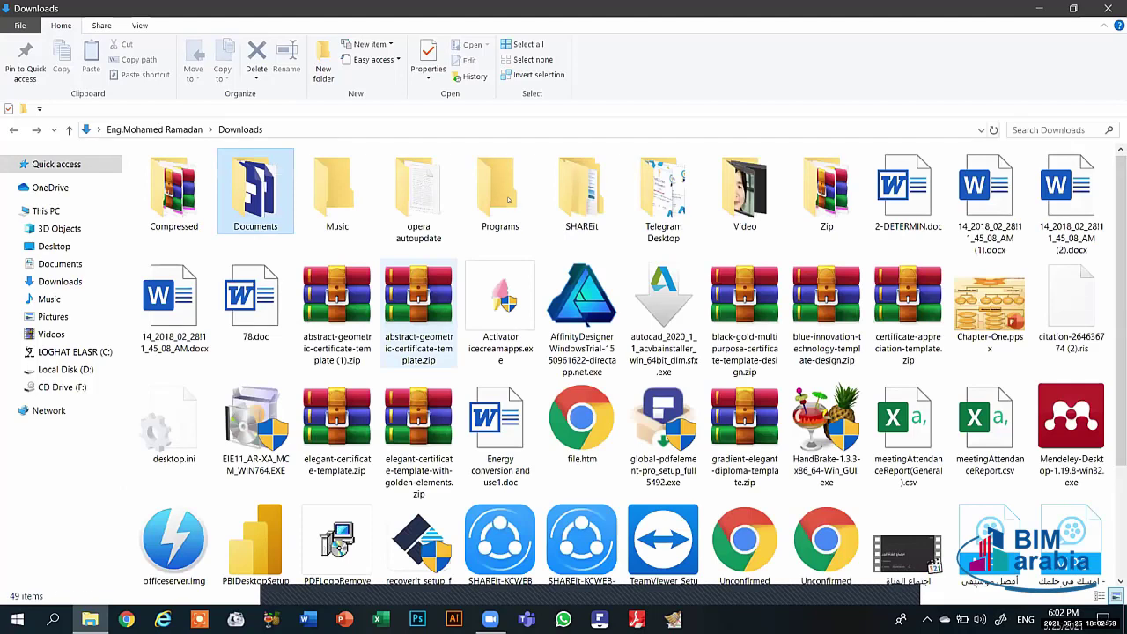
# Step: Look inside the Telegram Desktop and Video subfolders of Downloads, and return to the desktop
pyautogui.press('Right')
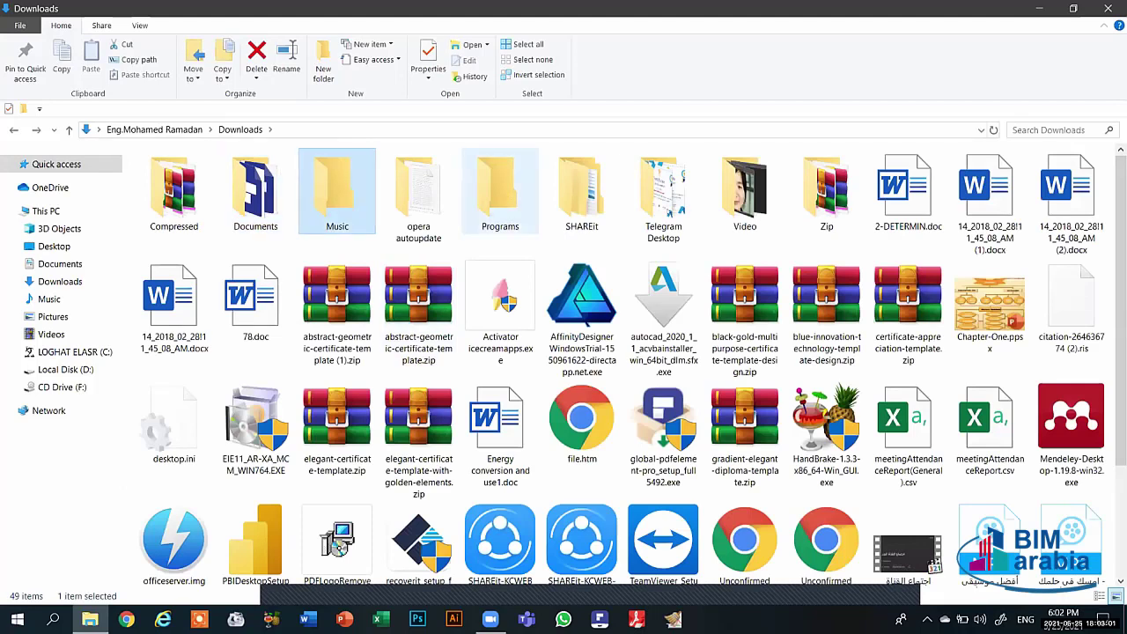
pyautogui.doubleClick(655, 204)
pyautogui.hotkey('alt', 'Left')
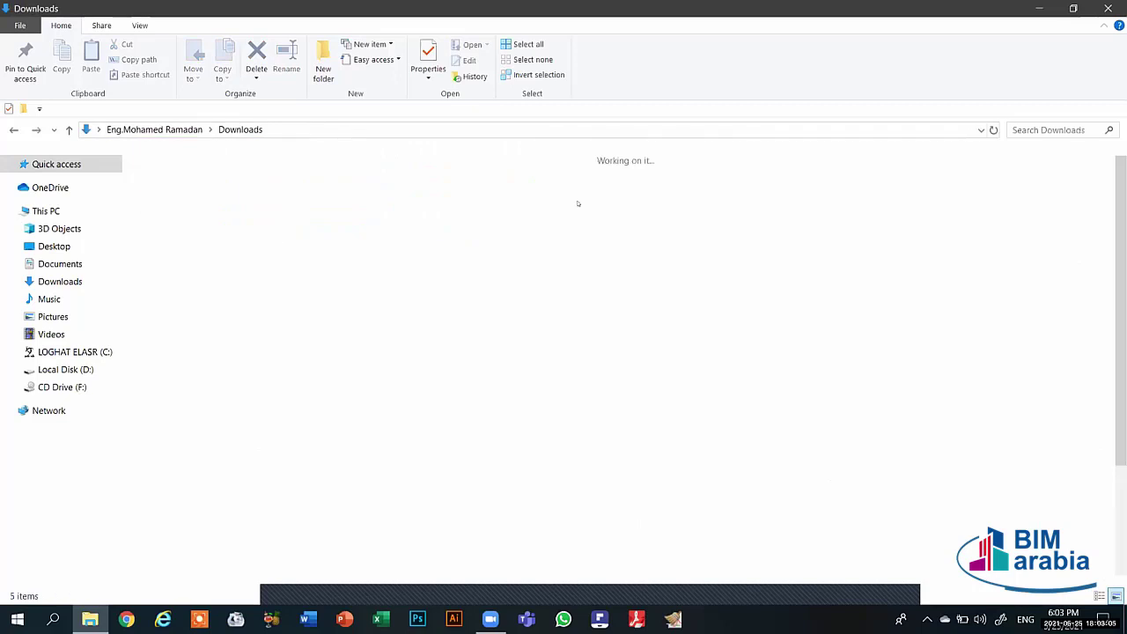
pyautogui.doubleClick(762, 203)
pyautogui.hotkey('alt', 'Left')
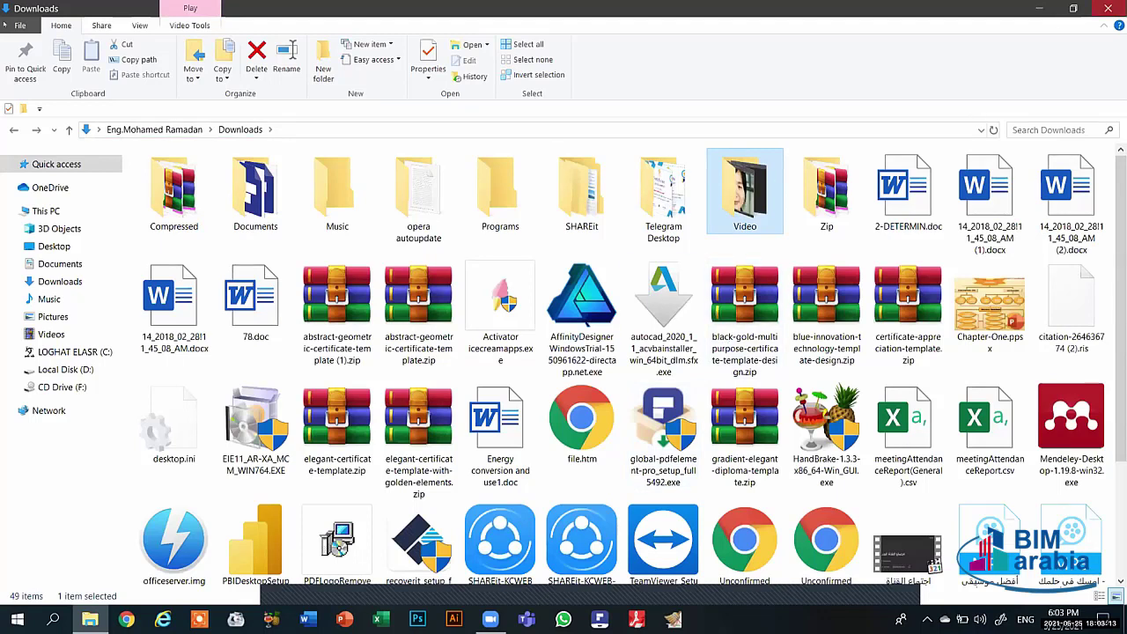
pyautogui.press('super+d')
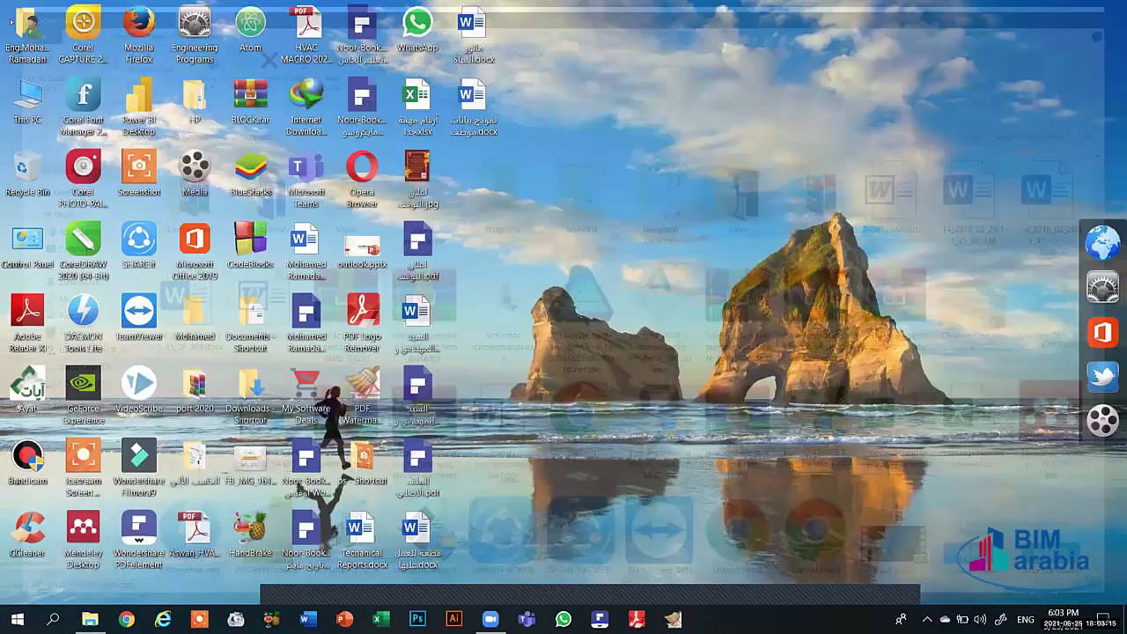
# Step: Revisit Downloads through the user's personal folder, and review the commands offered for the CodeBlocks desktop shortcut
pyautogui.press('super+d')
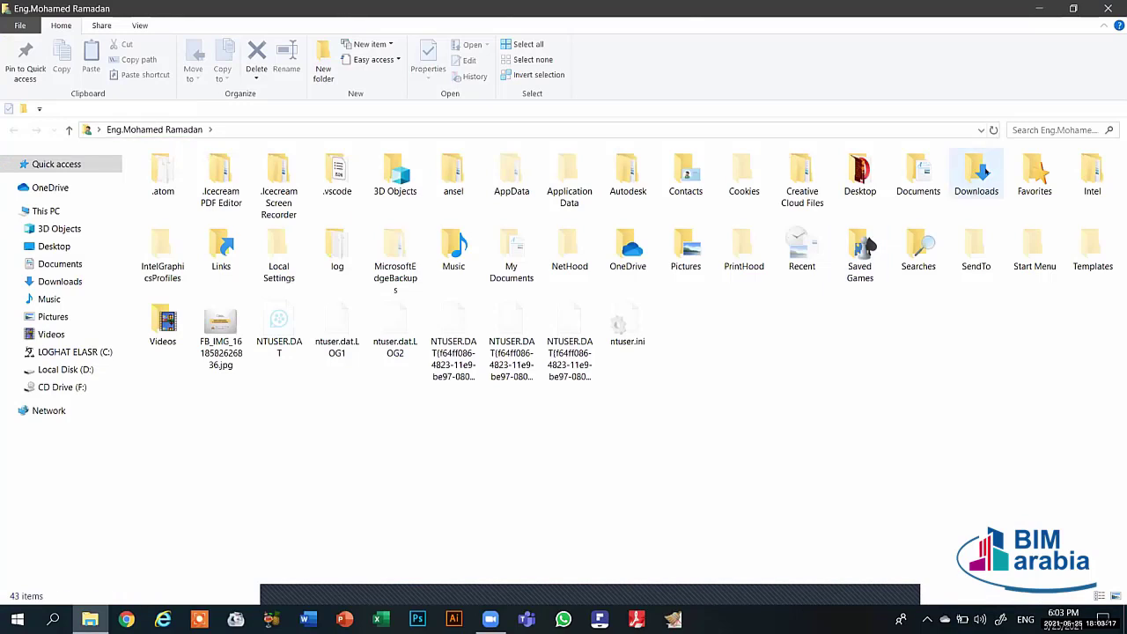
pyautogui.doubleClick(958, 163)
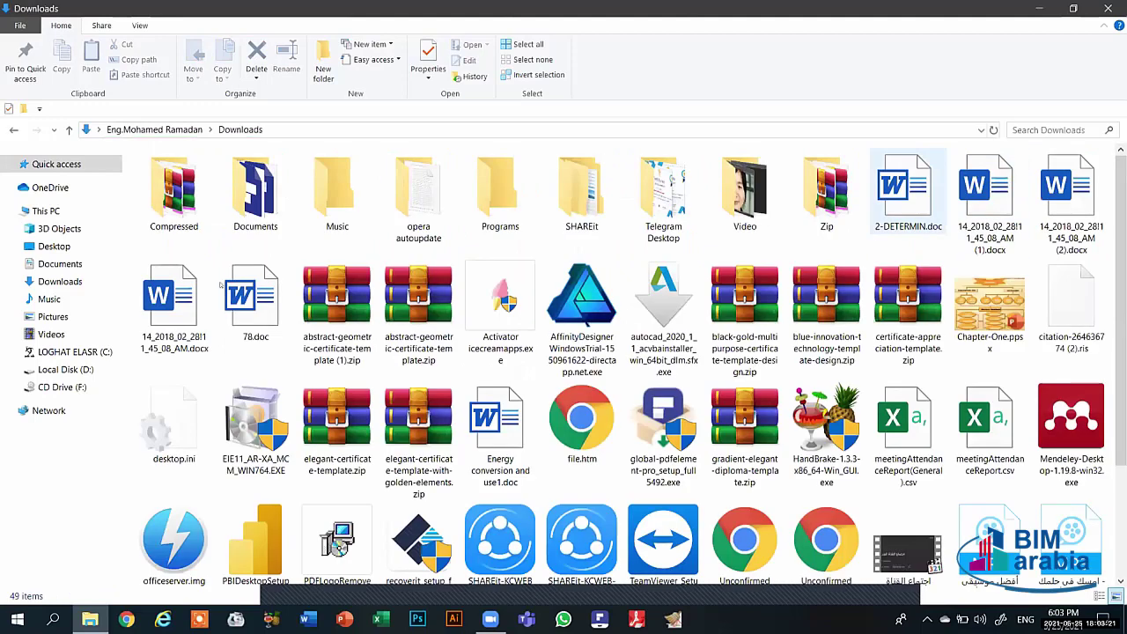
pyautogui.press('super+d')
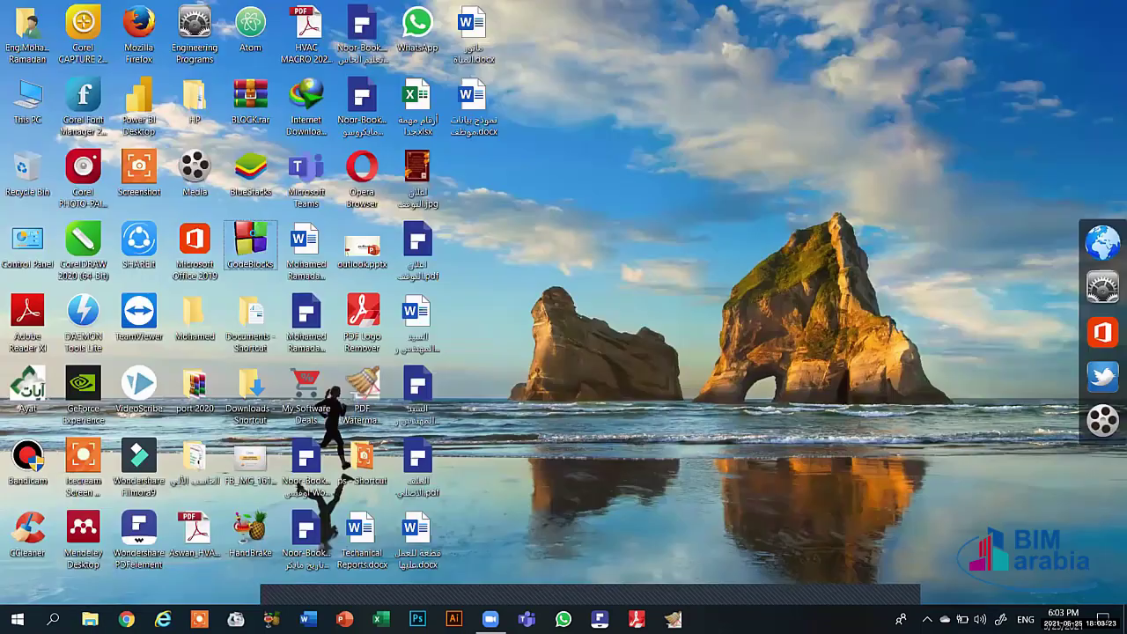
pyautogui.rightClick(261, 246)
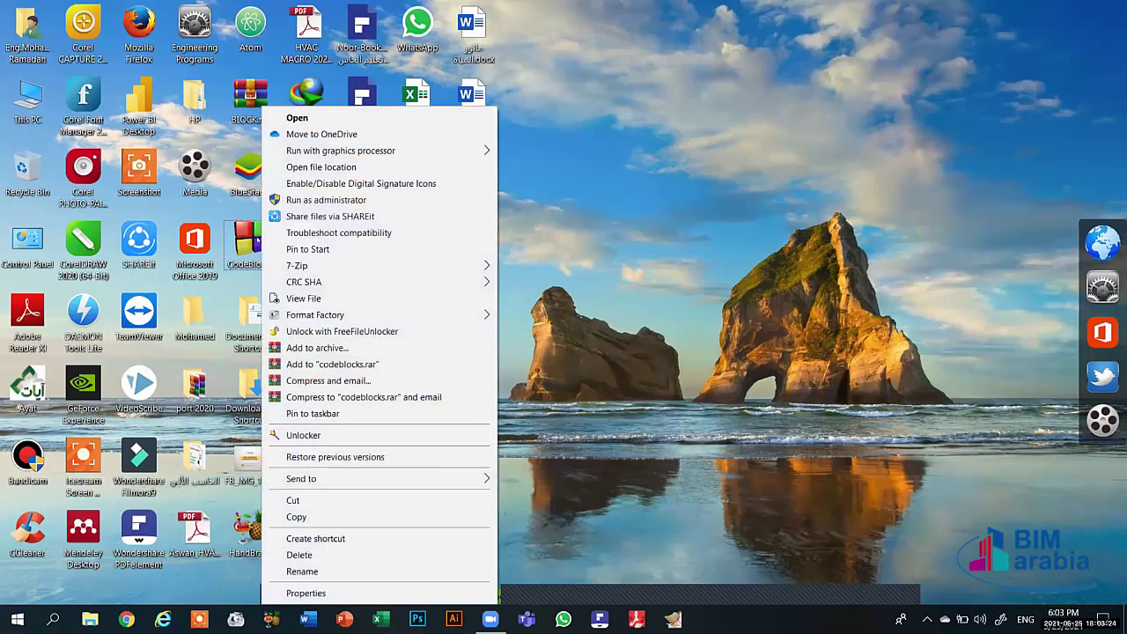
pyautogui.click(362, 356)
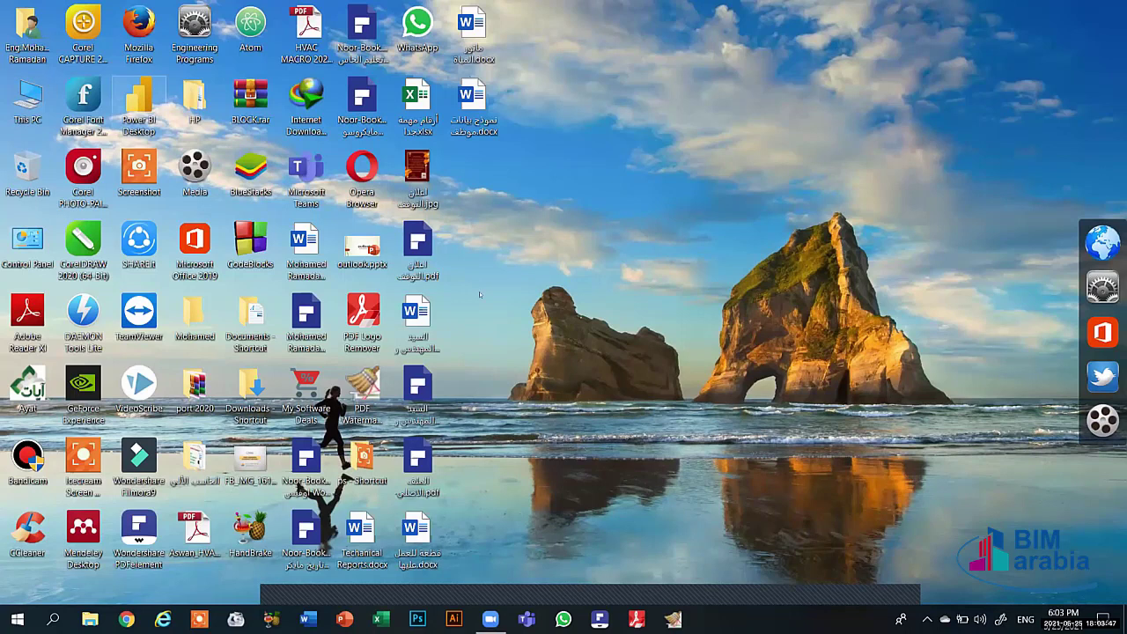
# Step: Compress the مشروع تخرج folder on Local Disk (D:) into a .rar archive of the same name
pyautogui.press('super+e')
pyautogui.doubleClick(520, 293)
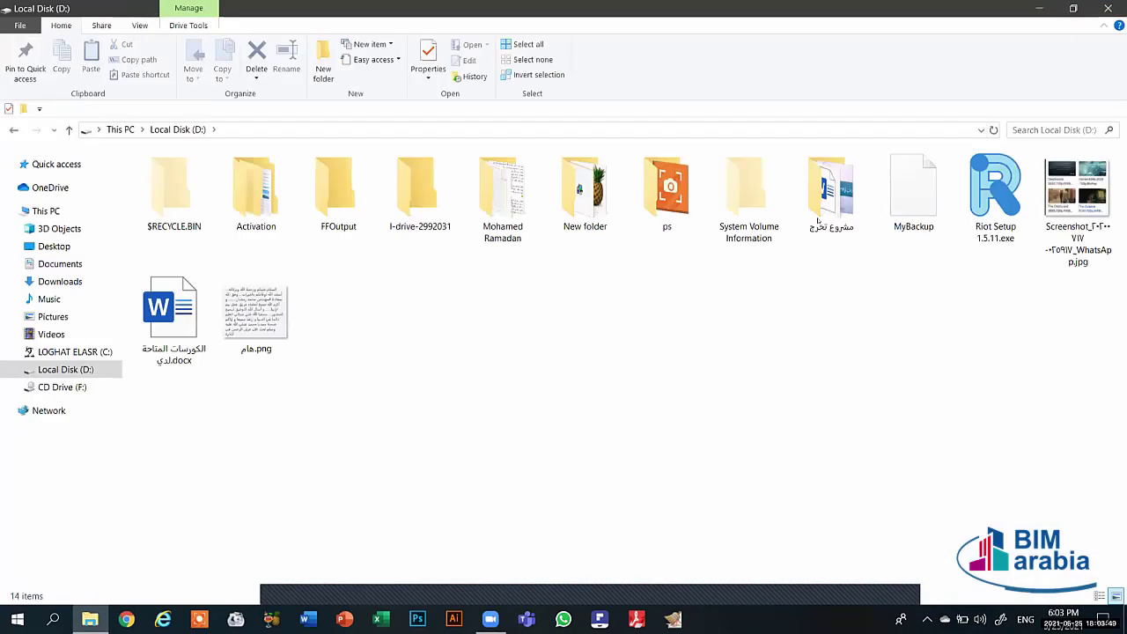
pyautogui.rightClick(827, 189)
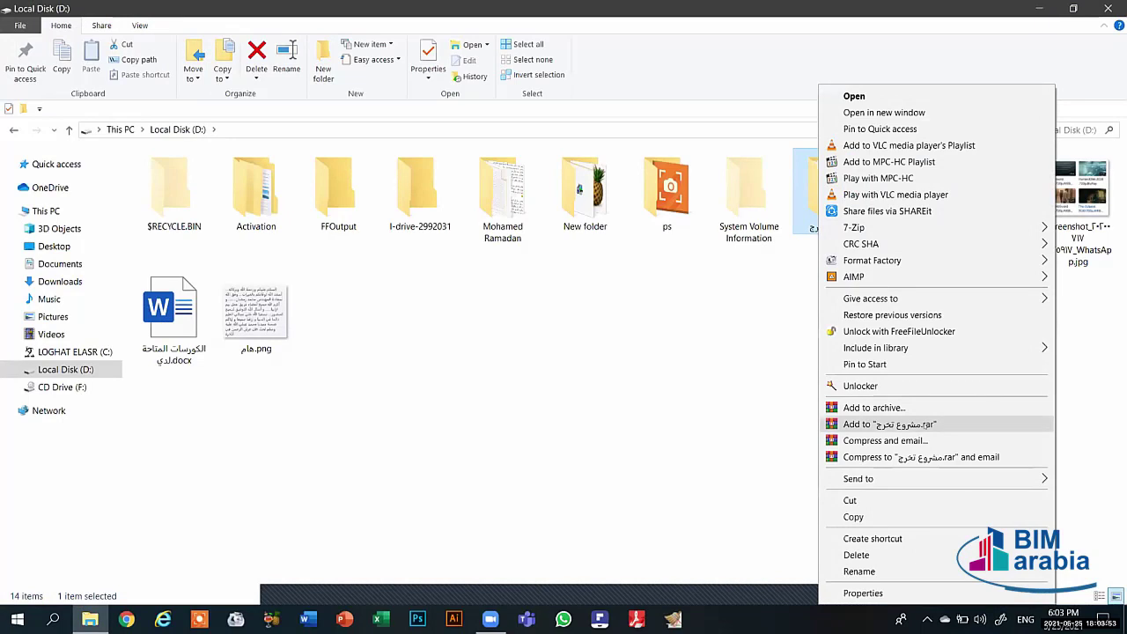
pyautogui.click(889, 424)
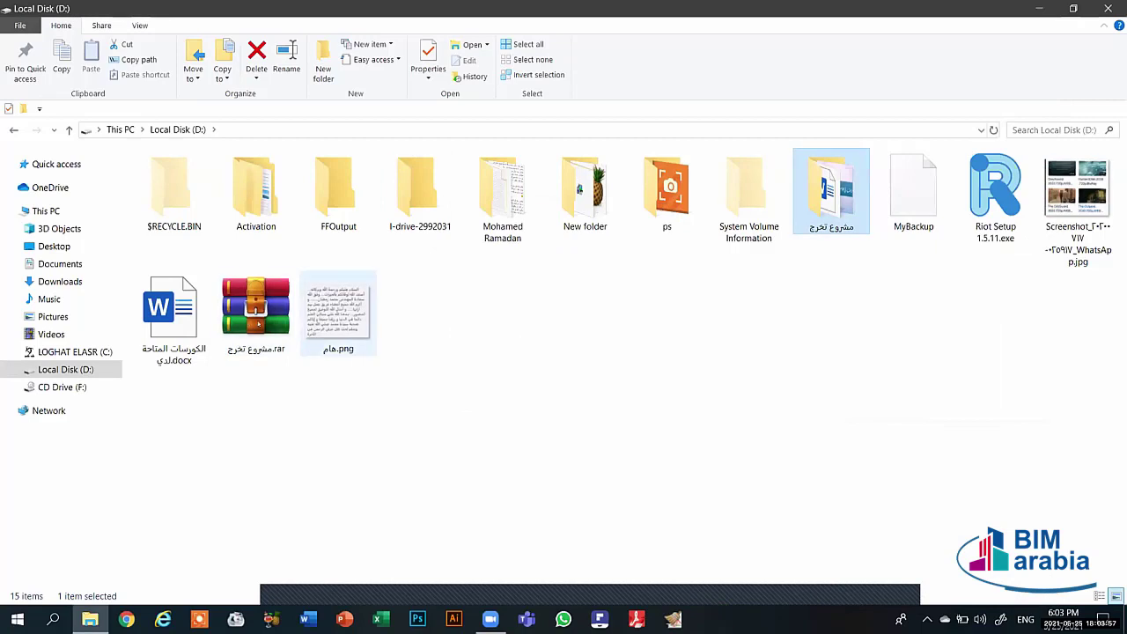
# Step: Permanently delete the مشروع تخرج.rar archive from Local Disk (D:) and close the window
pyautogui.click(246, 304)
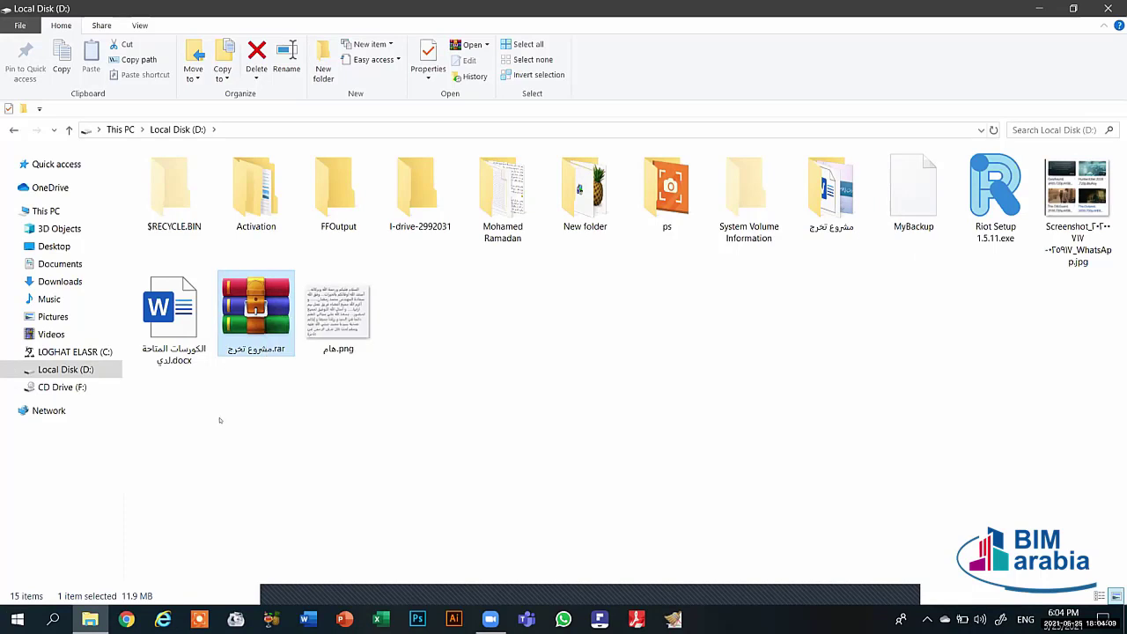
pyautogui.hotkey('shift', 'Delete')
pyautogui.press('Return')
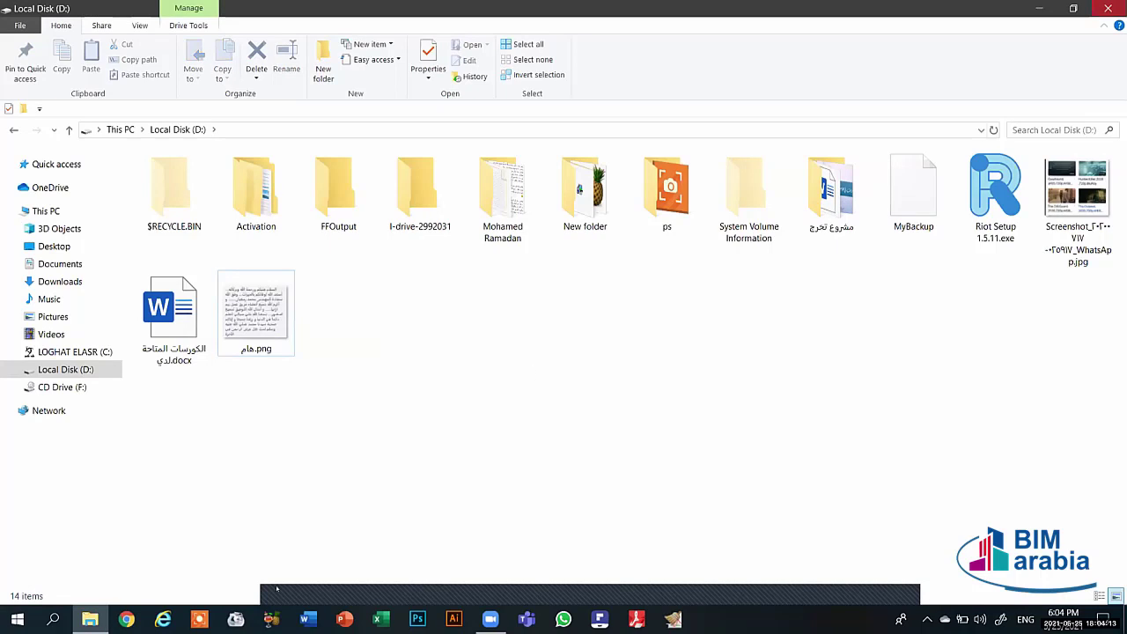
pyautogui.click(1107, 8)
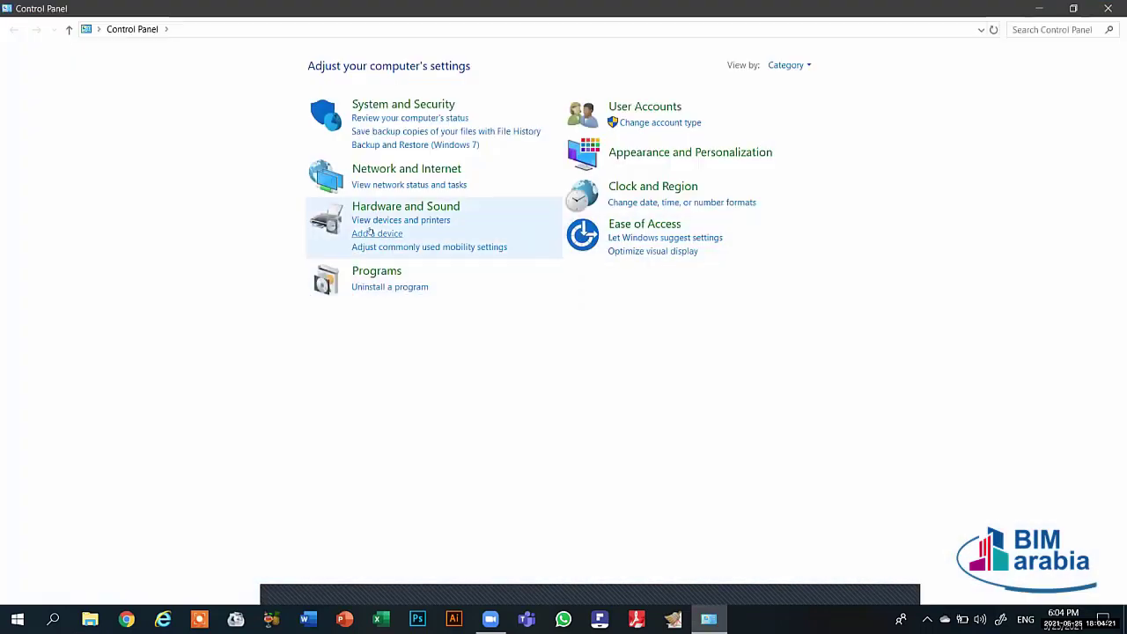
# Step: In Control Panel, try displaying the items as large icons and as small icons
pyautogui.click(770, 67)
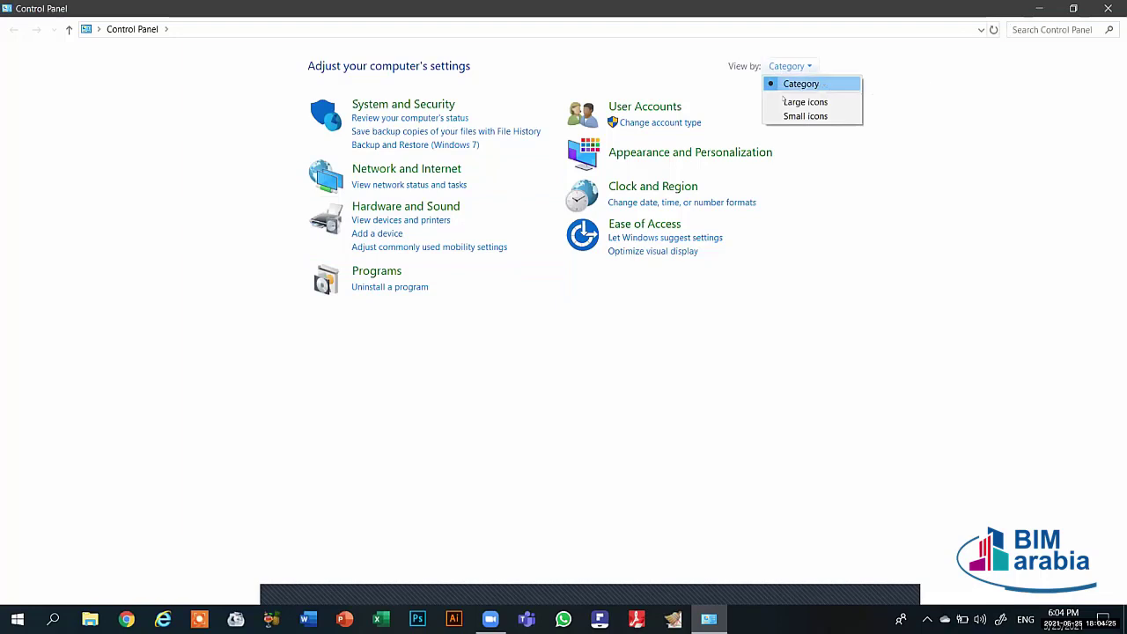
pyautogui.click(784, 102)
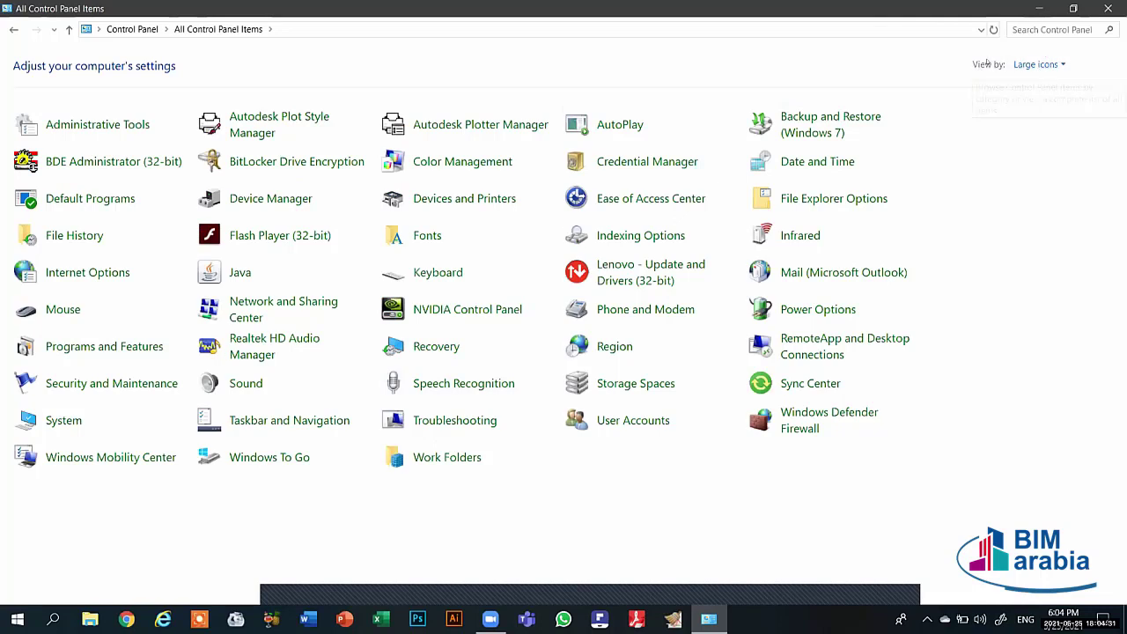
pyautogui.click(1045, 67)
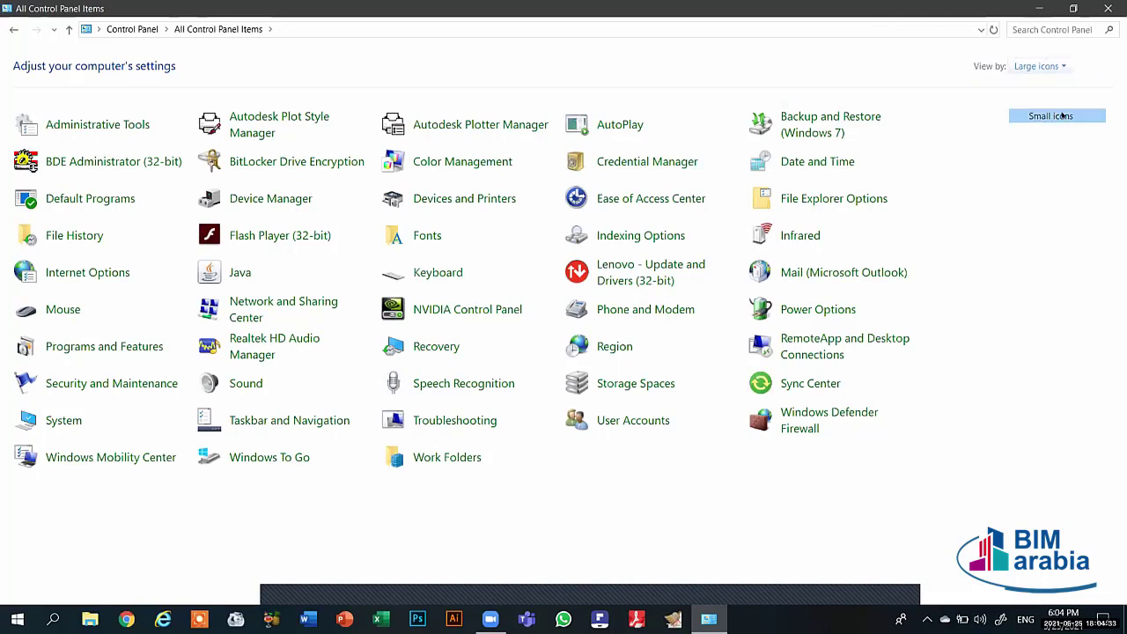
pyautogui.click(1044, 113)
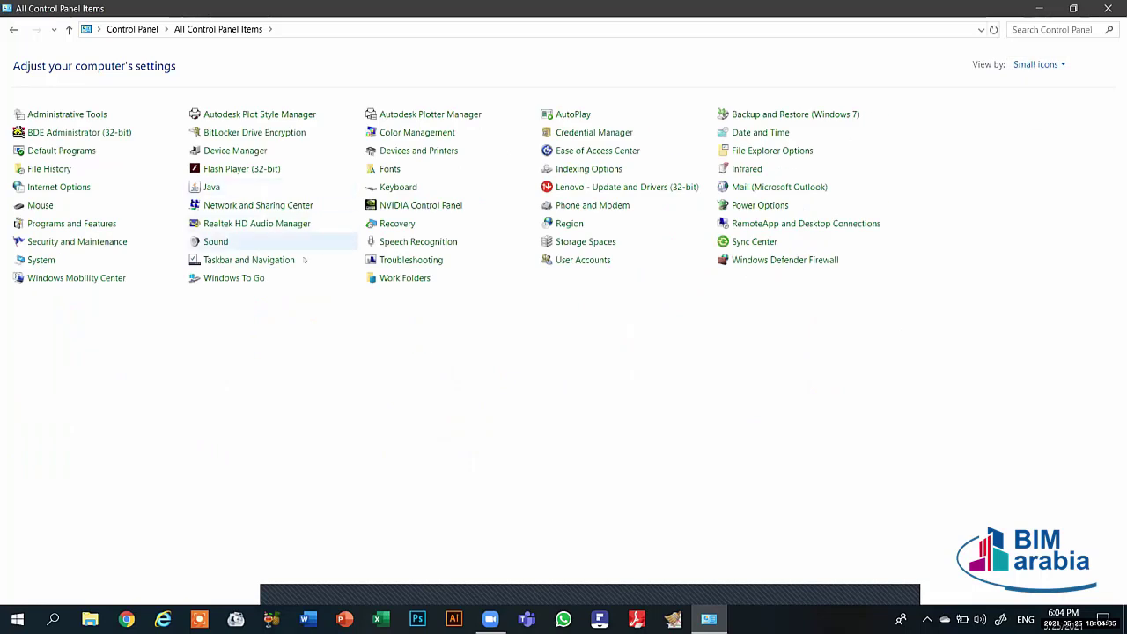
# Step: Return Control Panel to the Category view and open System and Security
pyautogui.click(1054, 65)
pyautogui.click(1046, 83)
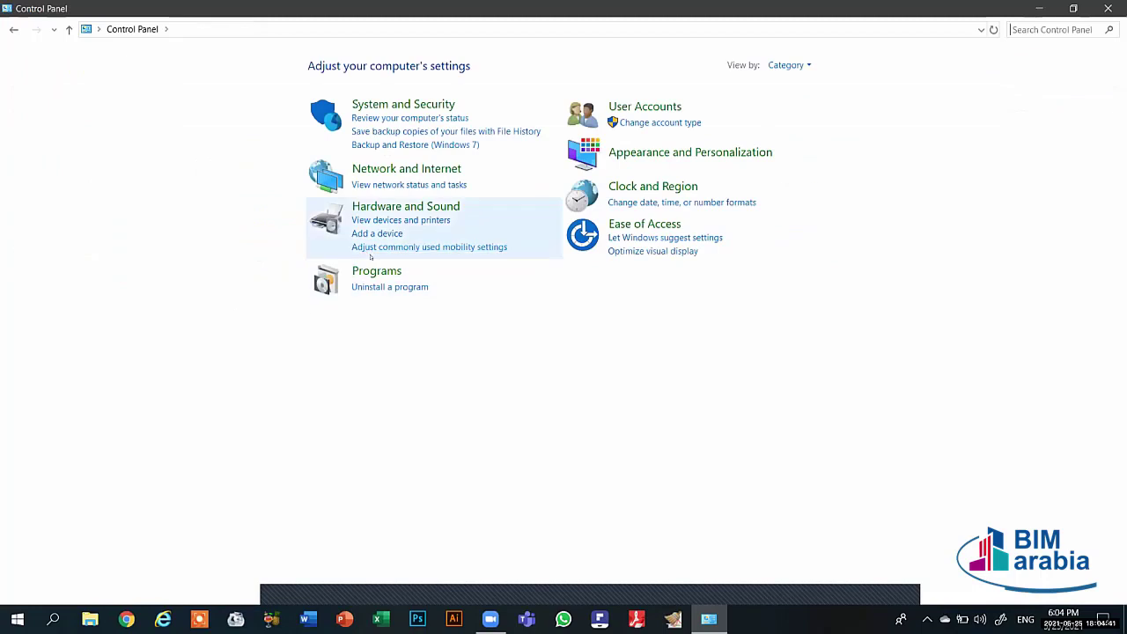
pyautogui.click(399, 103)
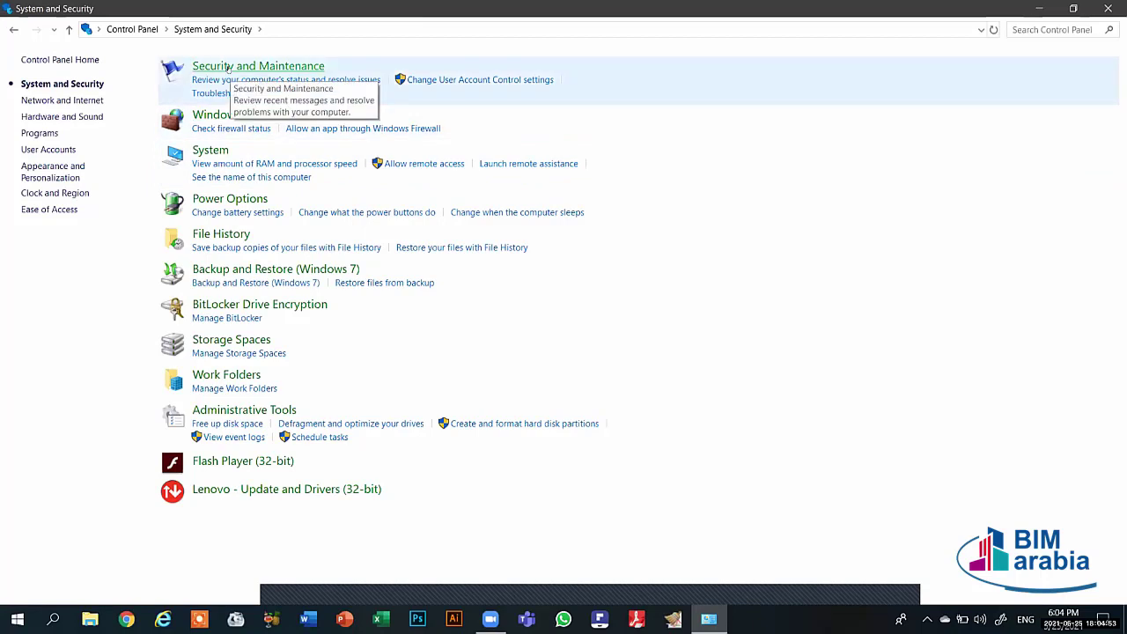
# Step: Review the Security and Maintenance sections of the Security and Maintenance page, and return to System and Security
pyautogui.click(227, 69)
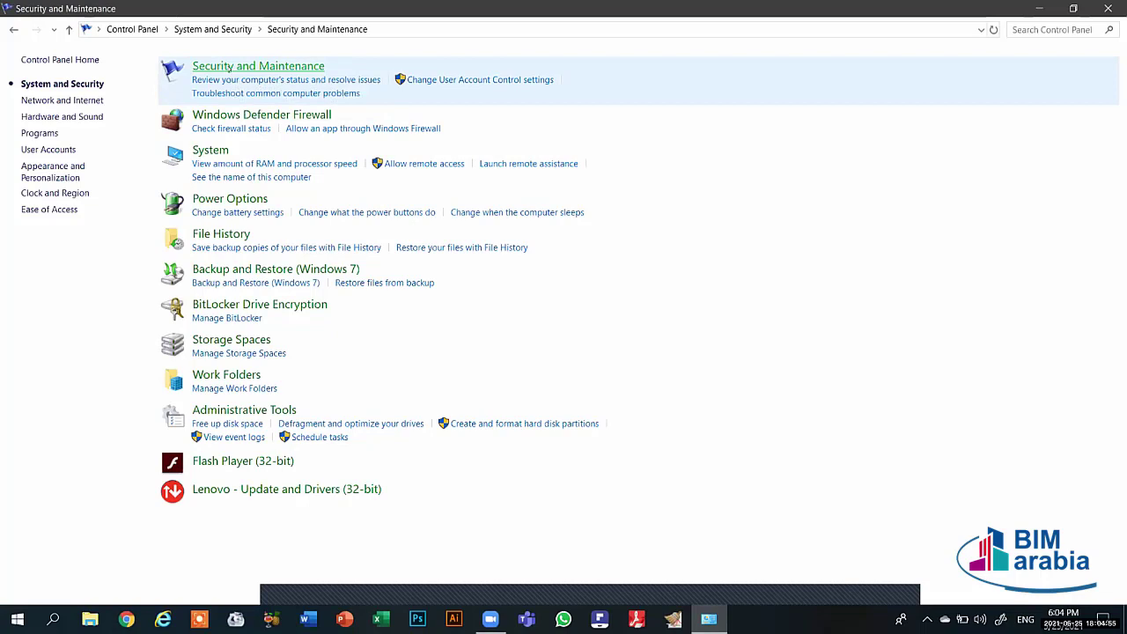
pyautogui.click(220, 120)
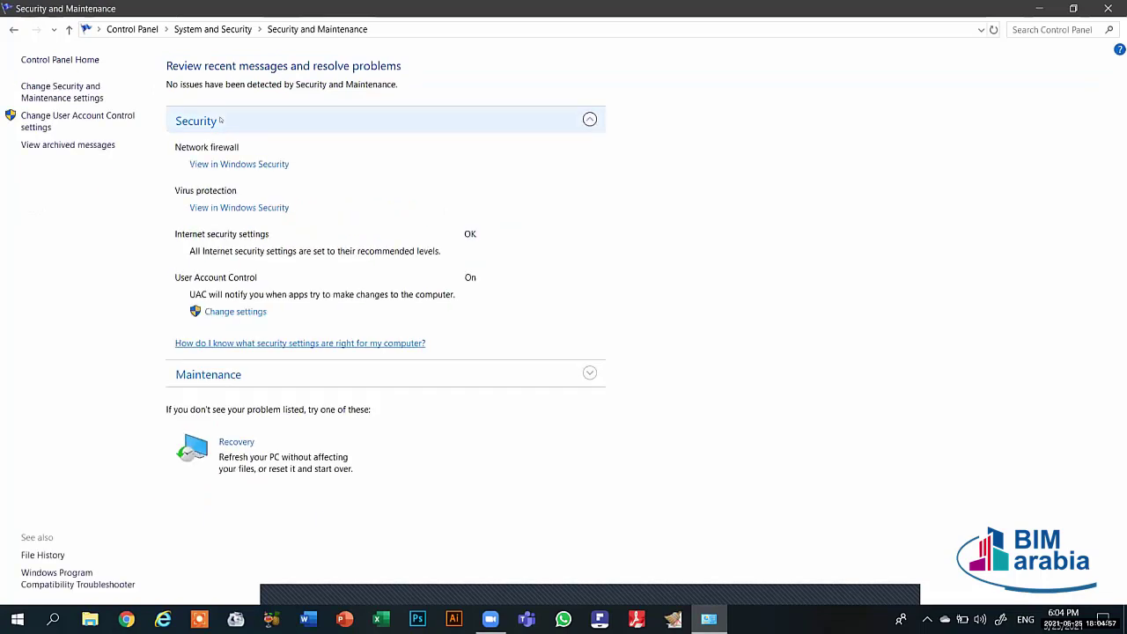
pyautogui.click(236, 123)
pyautogui.click(253, 153)
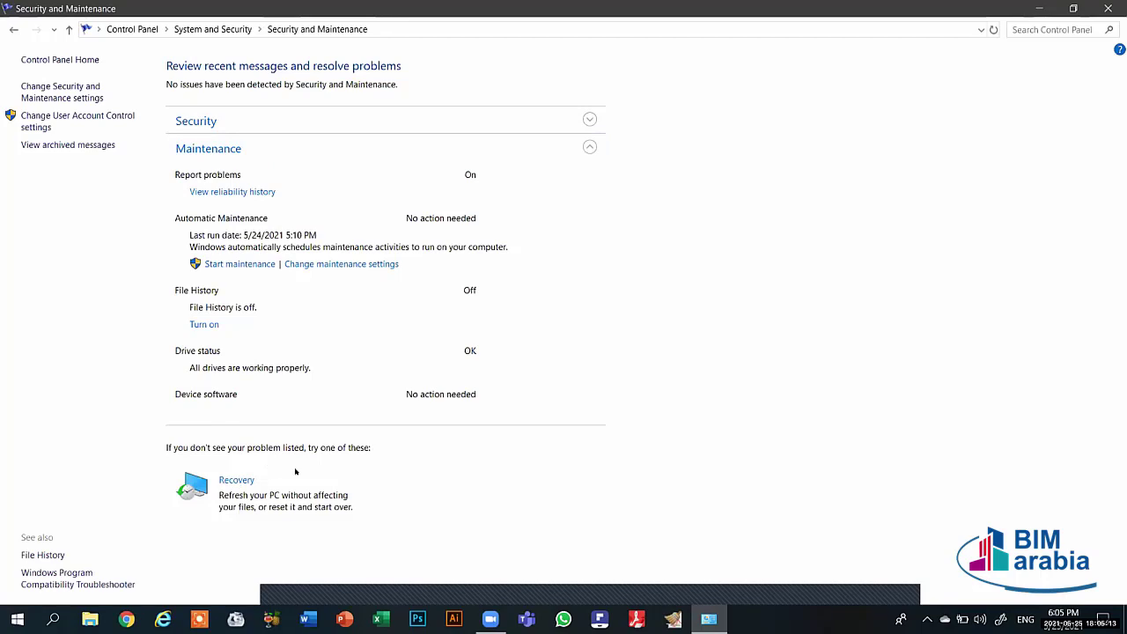
pyautogui.click(283, 120)
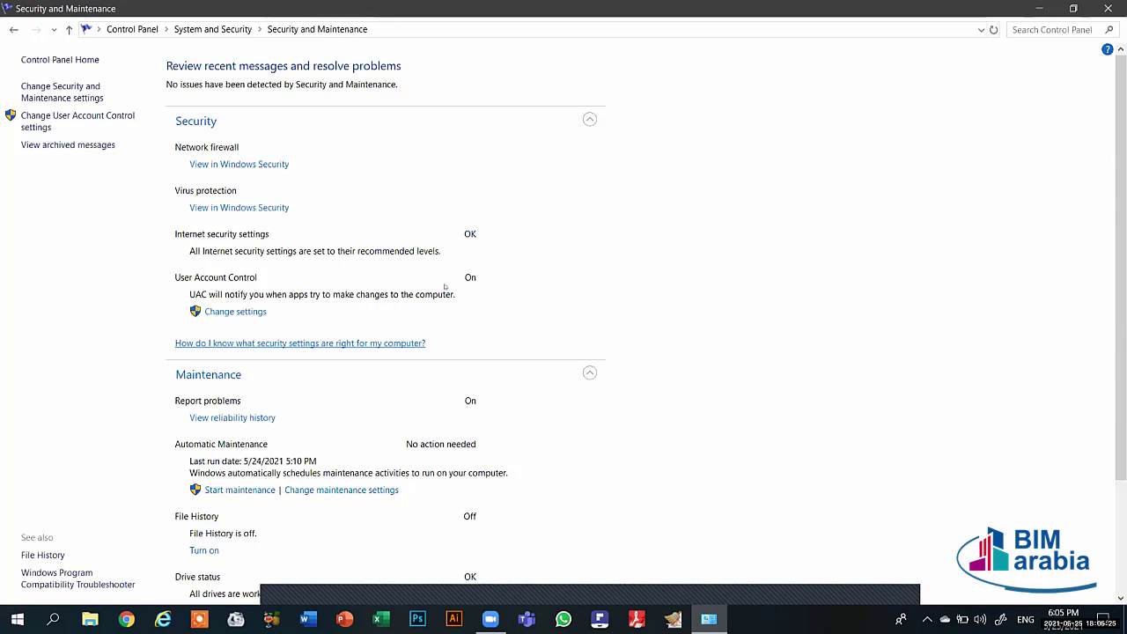
pyautogui.click(14, 29)
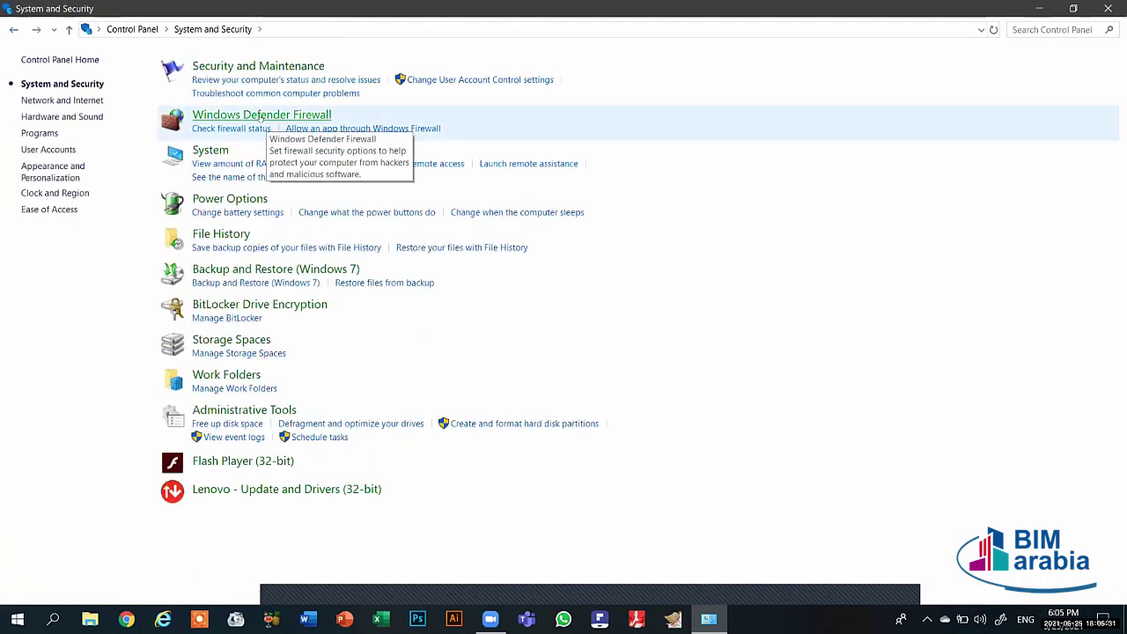
# Step: View the Windows Defender Firewall status and the computer's basic System information, and return to System and Security
pyautogui.click(261, 115)
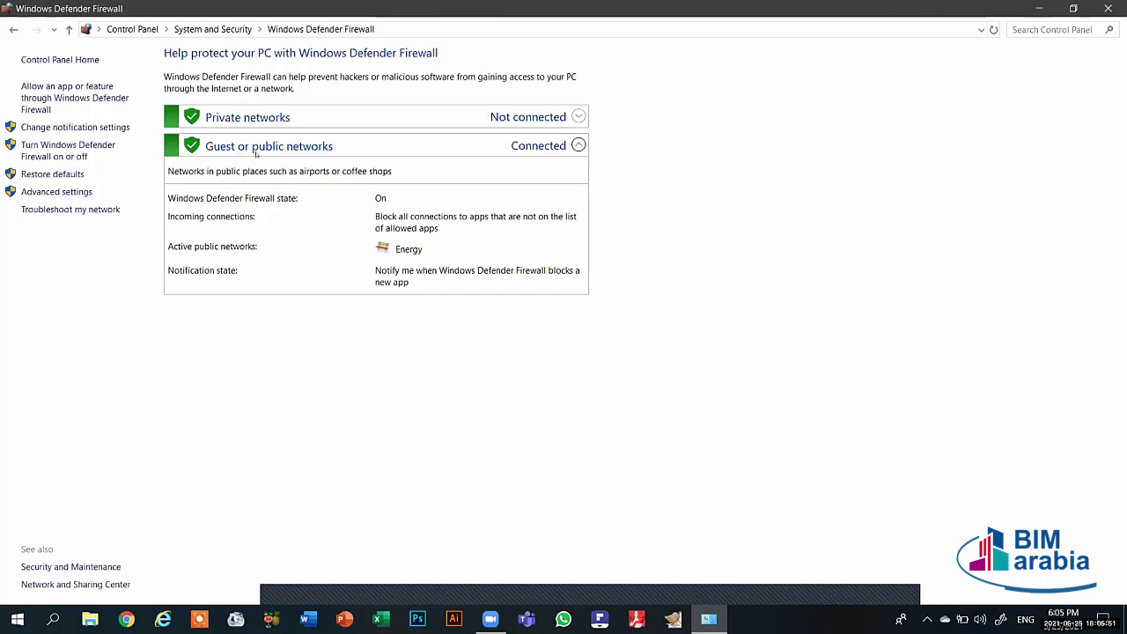
pyautogui.click(13, 29)
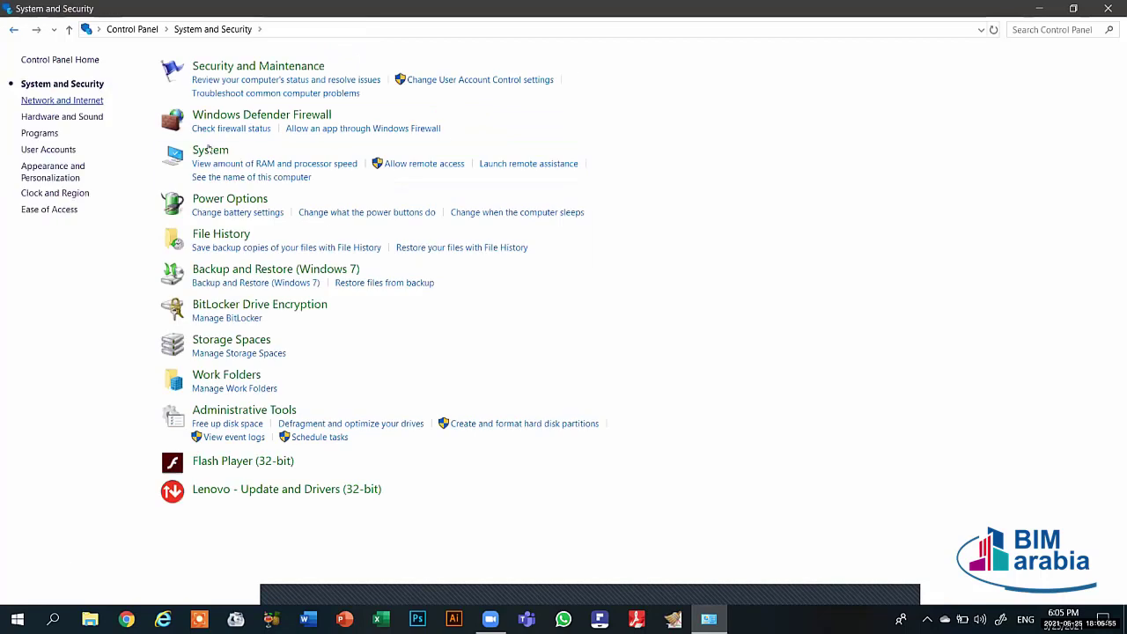
pyautogui.click(209, 151)
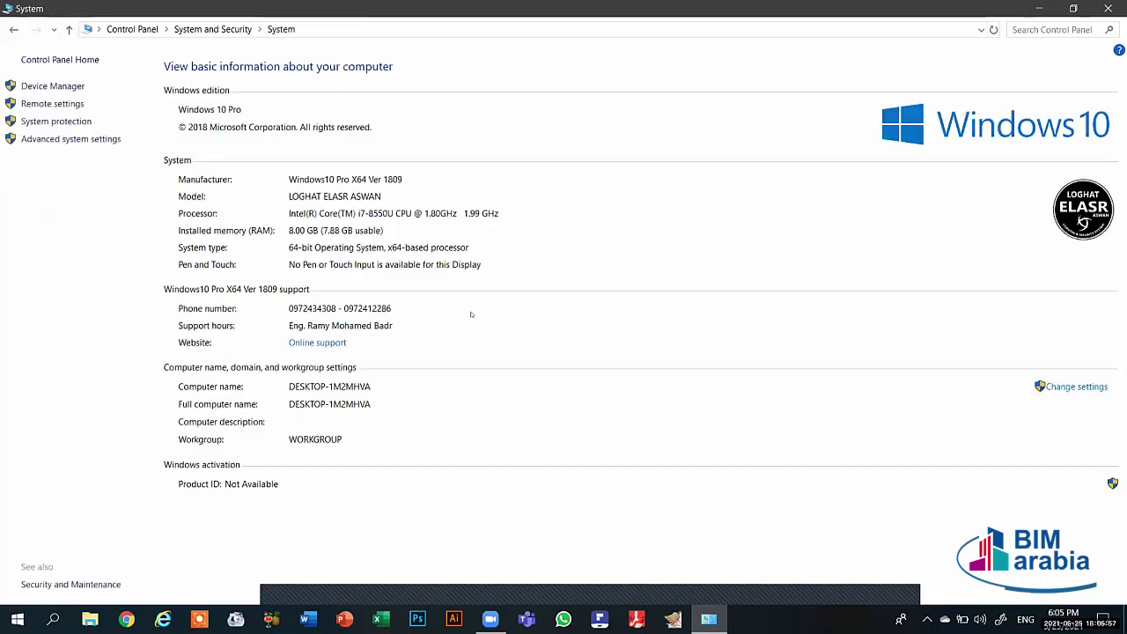
pyautogui.click(10, 29)
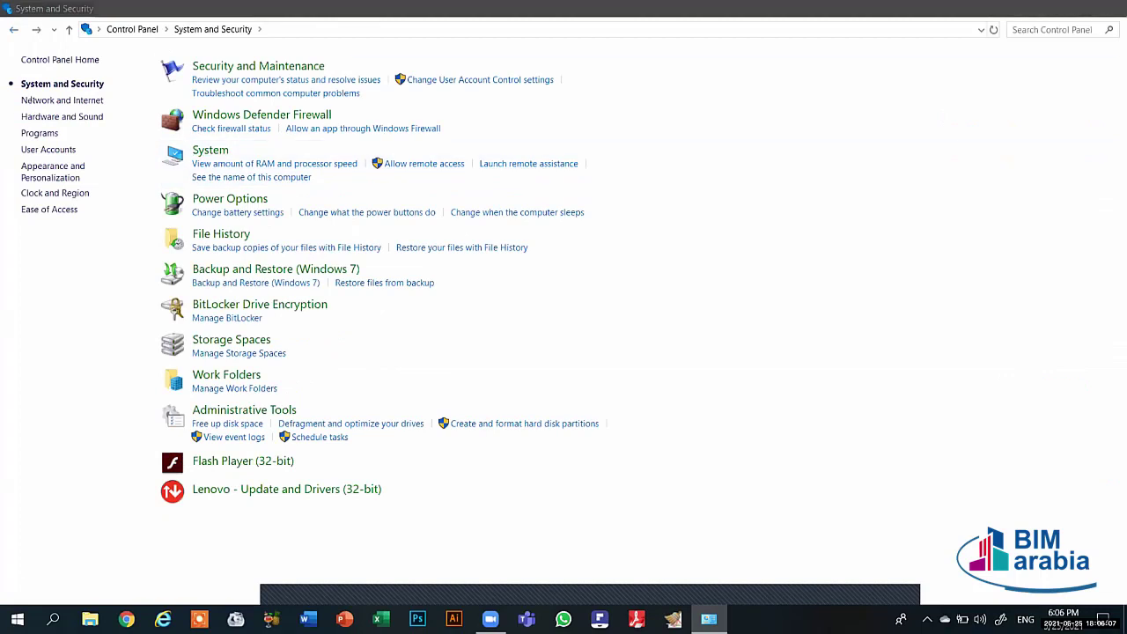
# Step: Show the desktop, open This PC in File Explorer, and close that window
pyautogui.press('super+d')
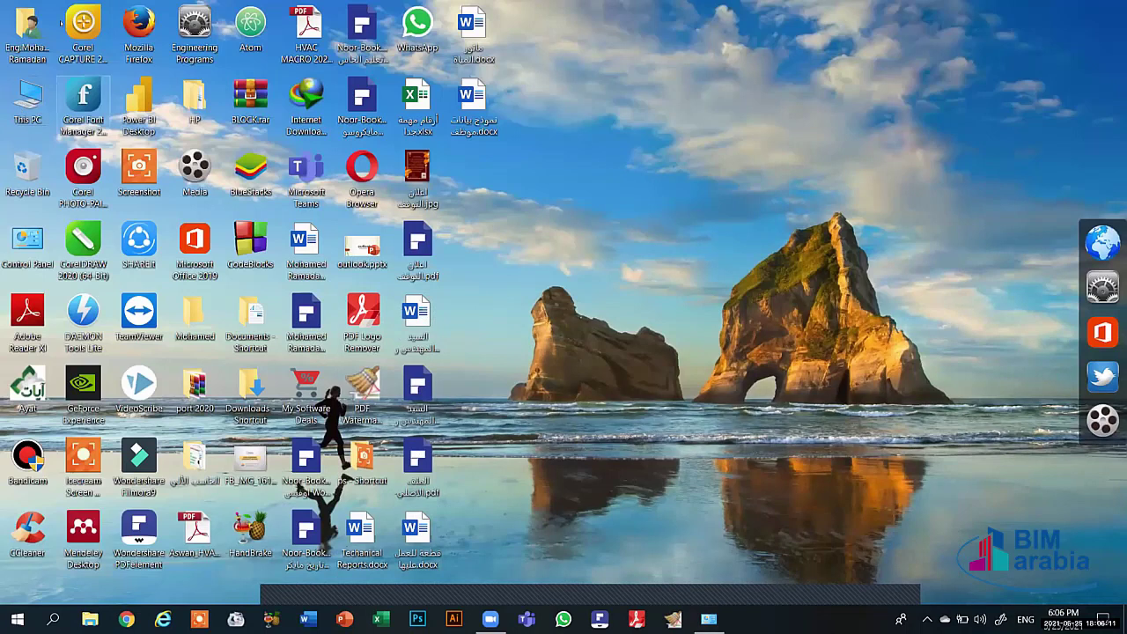
pyautogui.press('super+e')
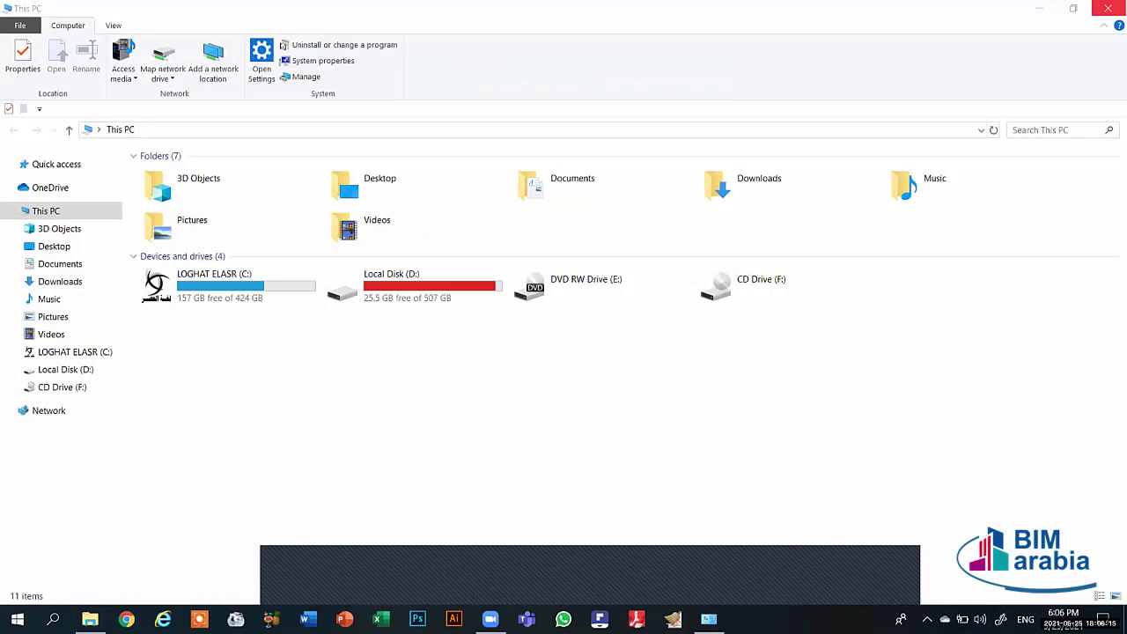
pyautogui.click(1107, 8)
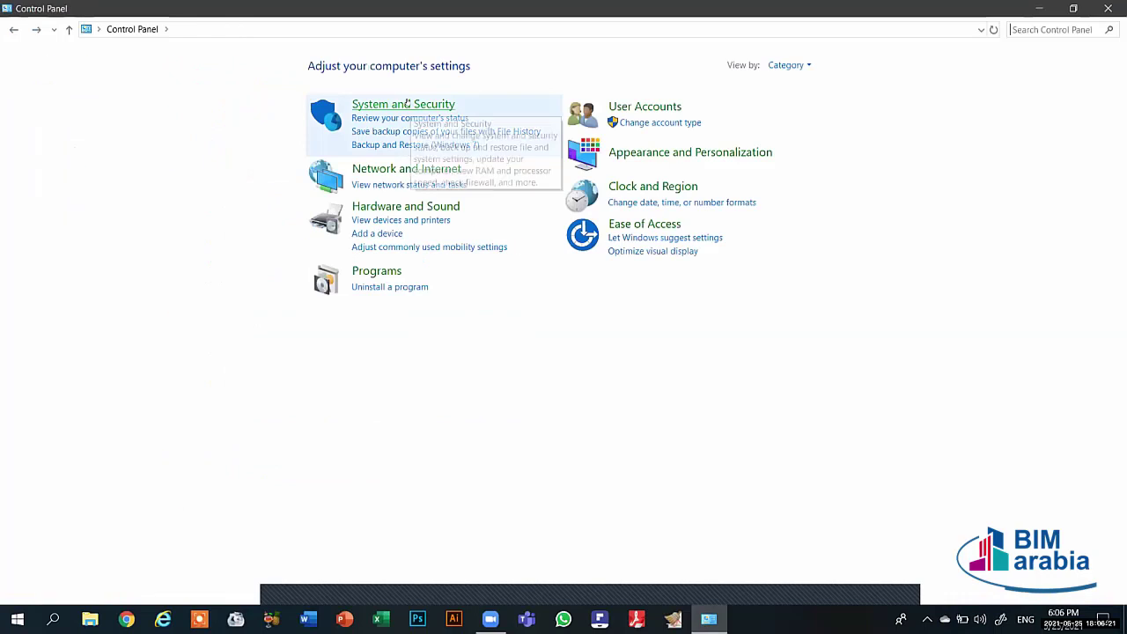
# Step: Revisit System and Security in Control Panel, and view the active connection in Network and Sharing Center under Network and Internet
pyautogui.click(408, 104)
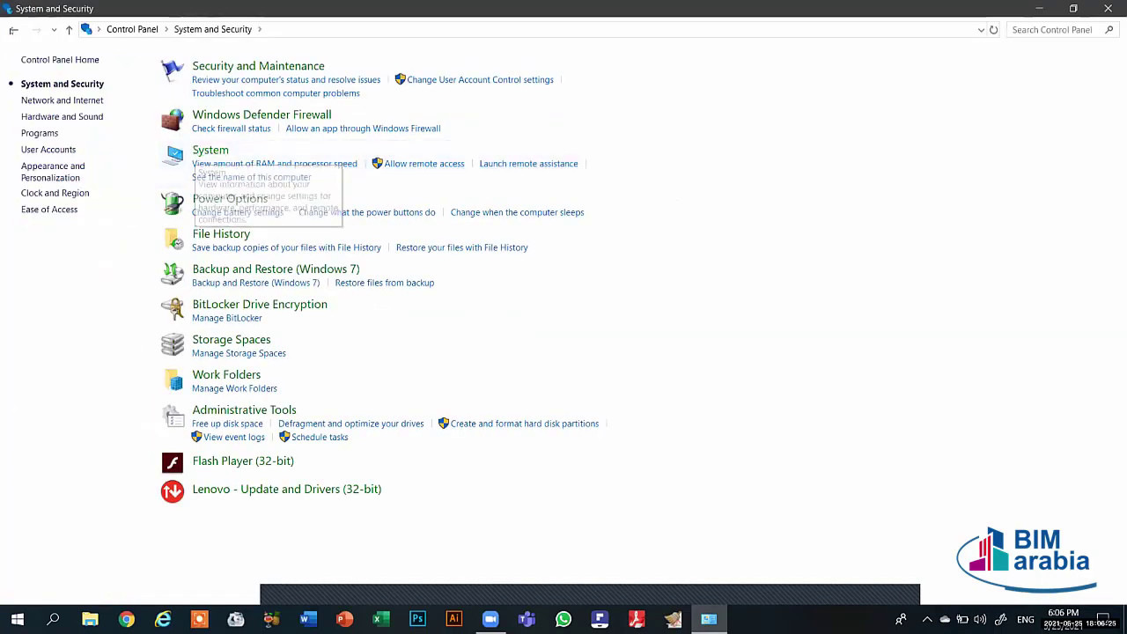
pyautogui.click(13, 29)
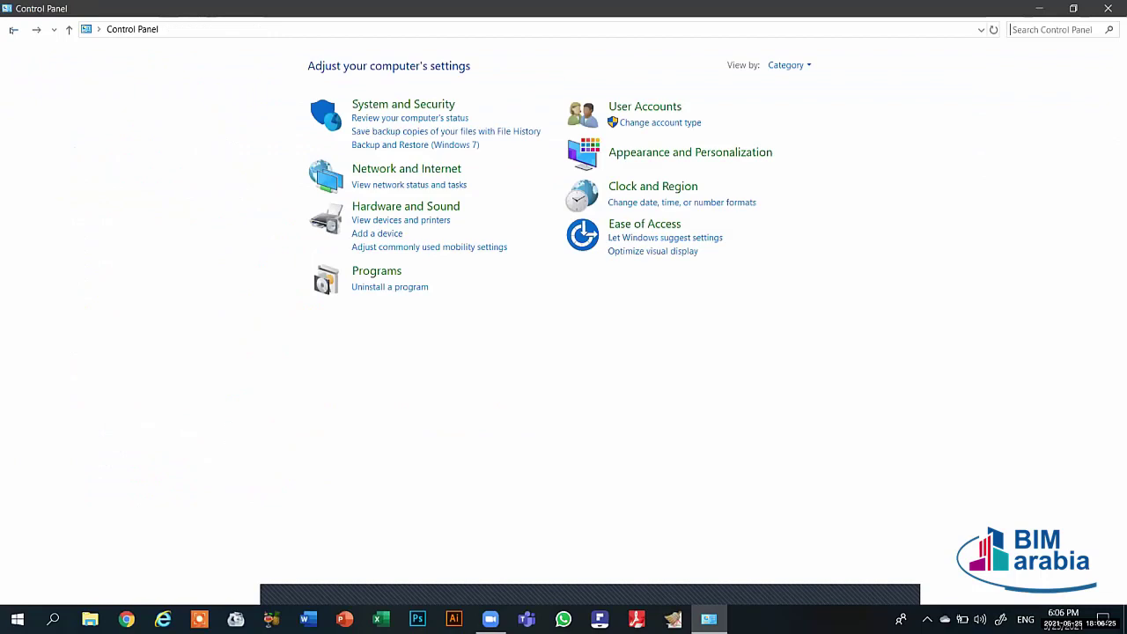
pyautogui.click(403, 168)
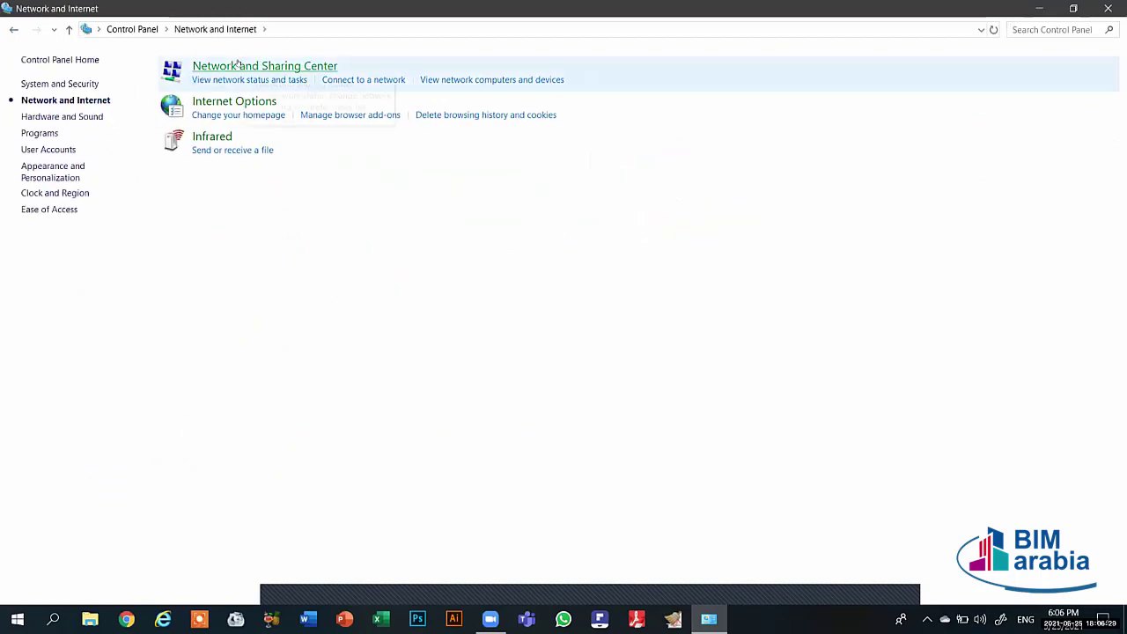
pyautogui.click(238, 65)
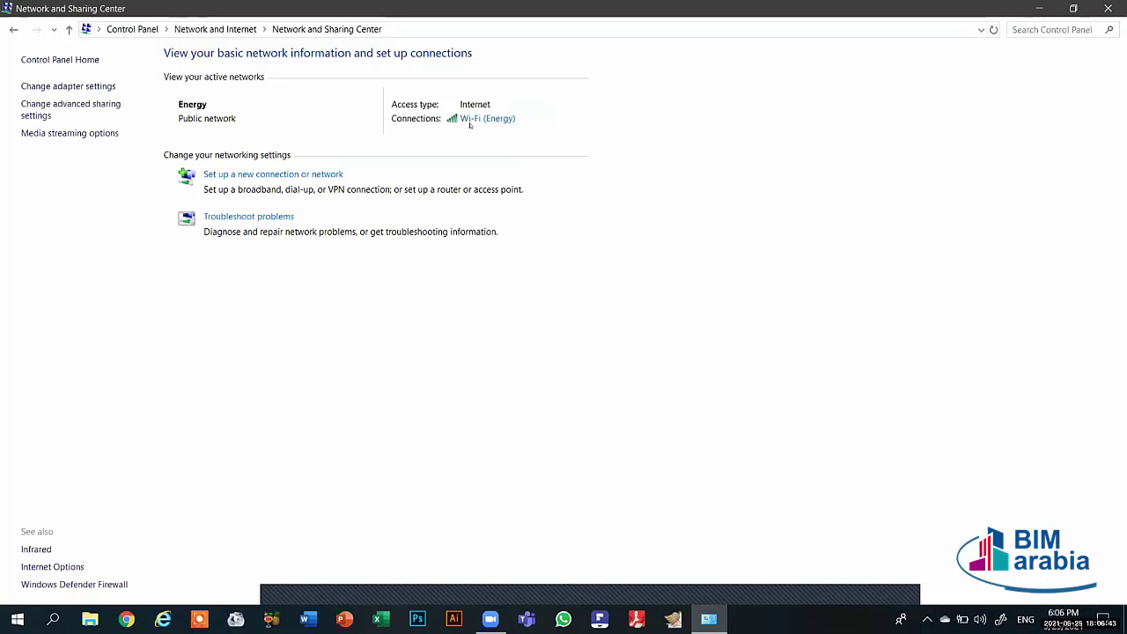
pyautogui.click(13, 29)
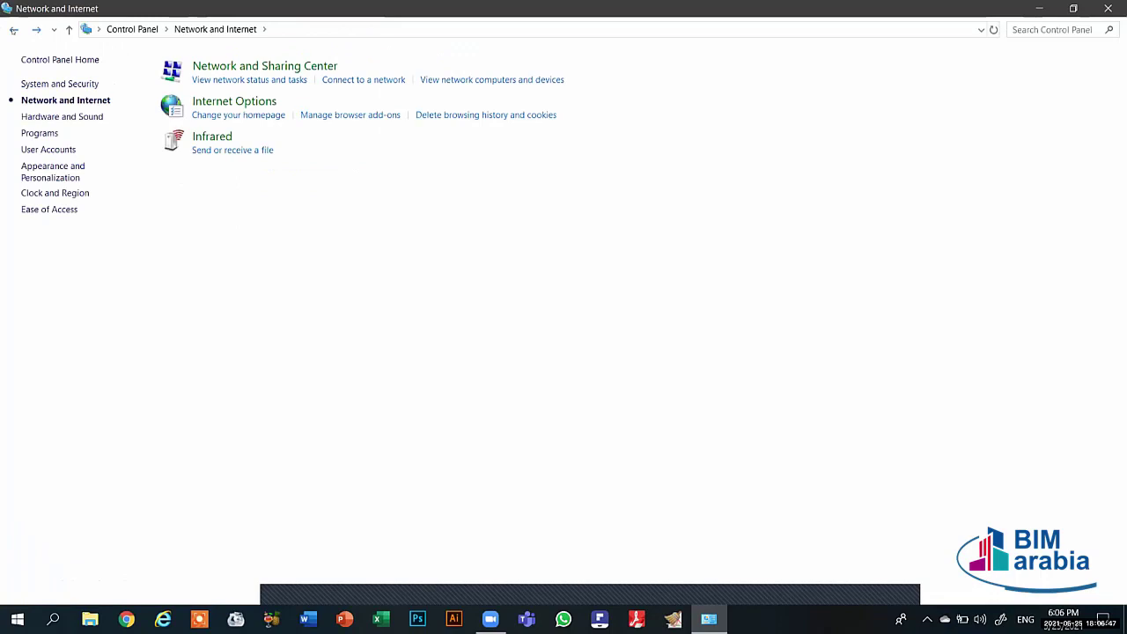
# Step: Open Internet Options, move the dialog clear of the page links, and examine the full home page address
pyautogui.click(239, 105)
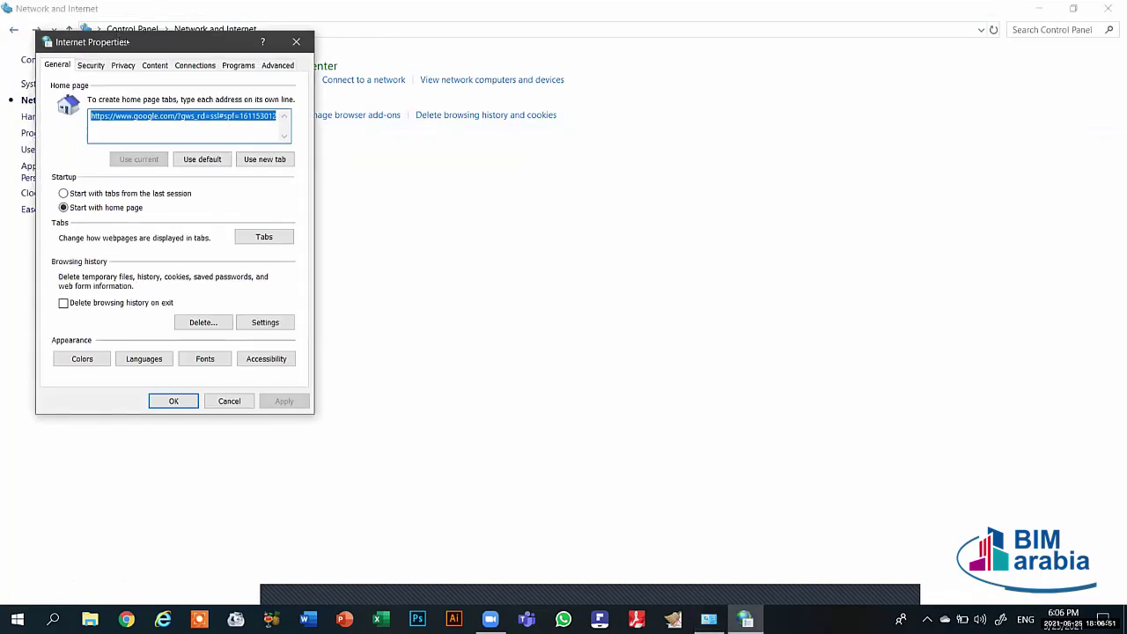
pyautogui.moveTo(548, 79); pyautogui.dragTo(549, 84)
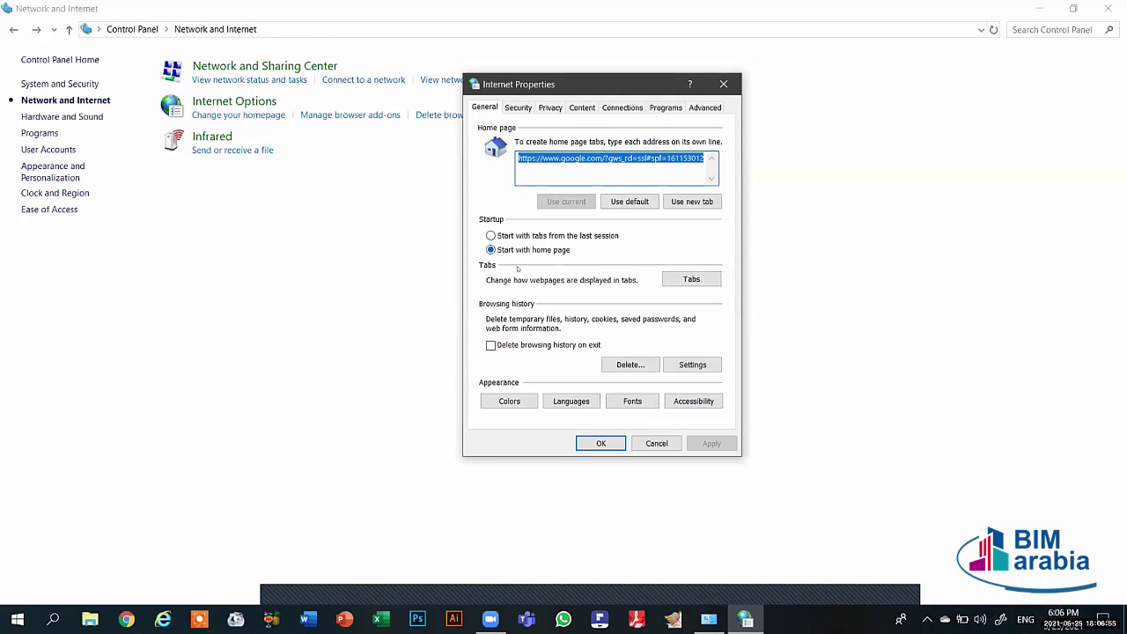
pyautogui.click(544, 161)
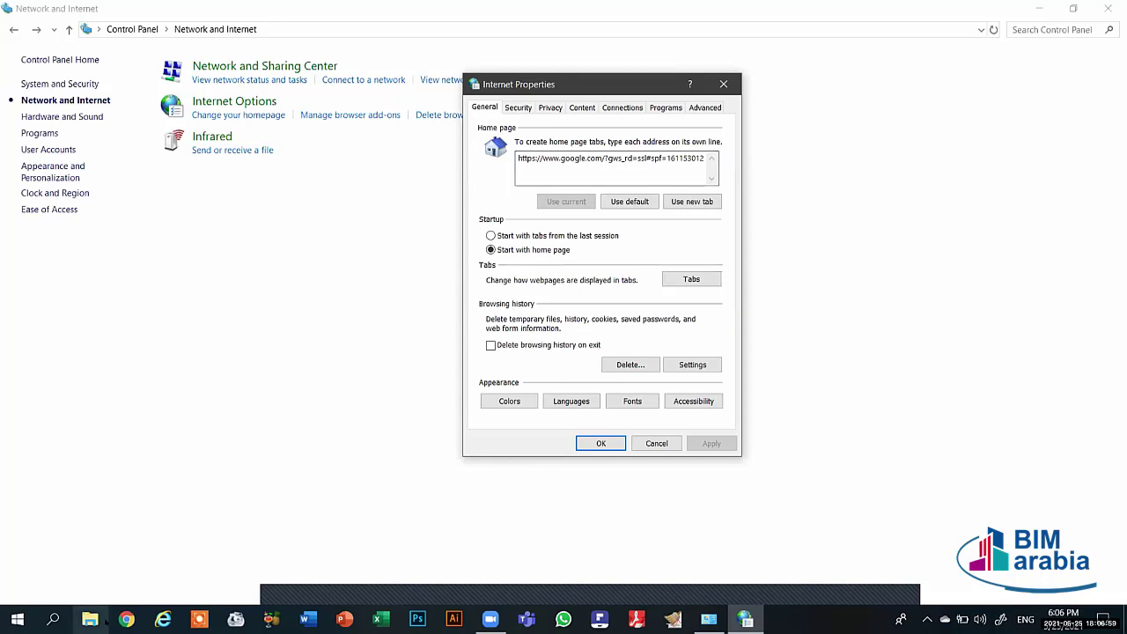
pyautogui.doubleClick(651, 156)
pyautogui.click(651, 159)
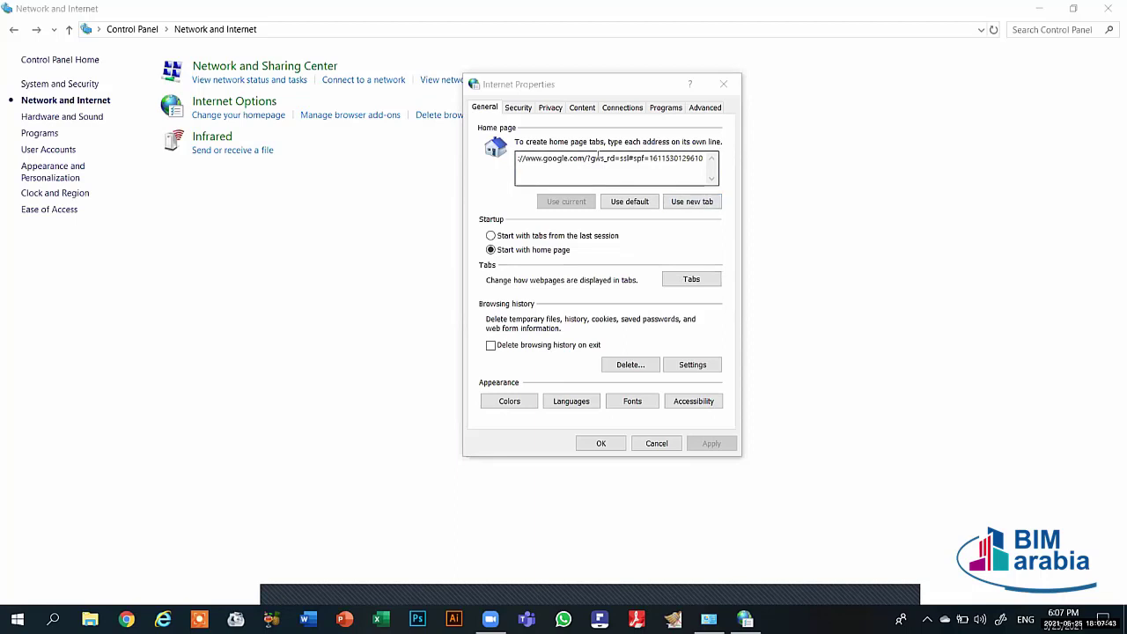
pyautogui.click(592, 157)
pyautogui.hotkey('shift', 'End')
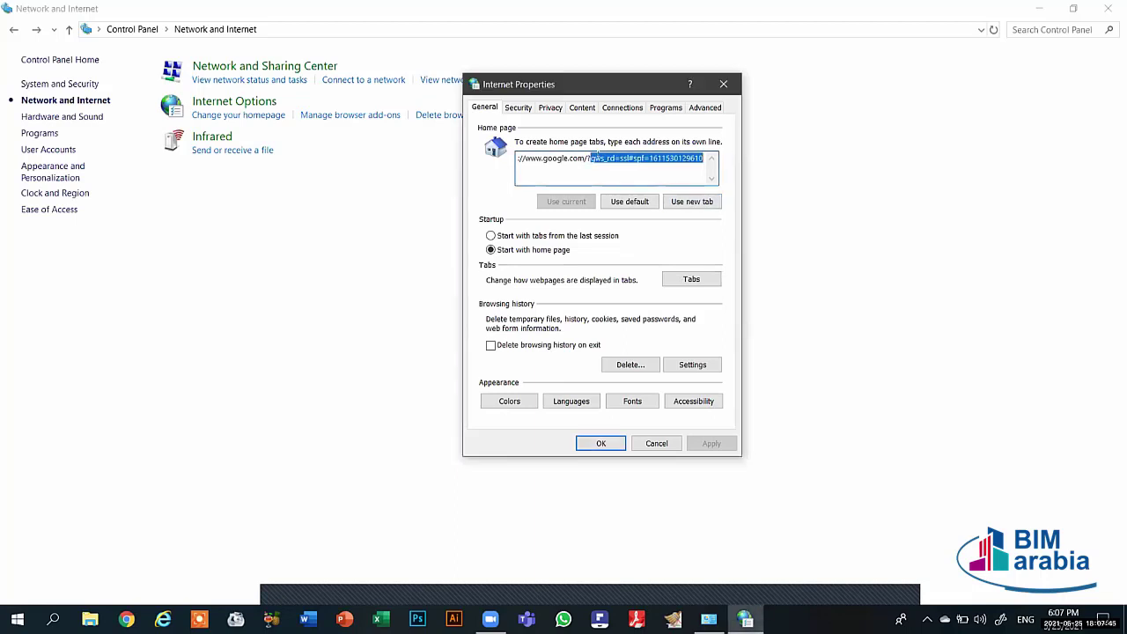
pyautogui.click(602, 157)
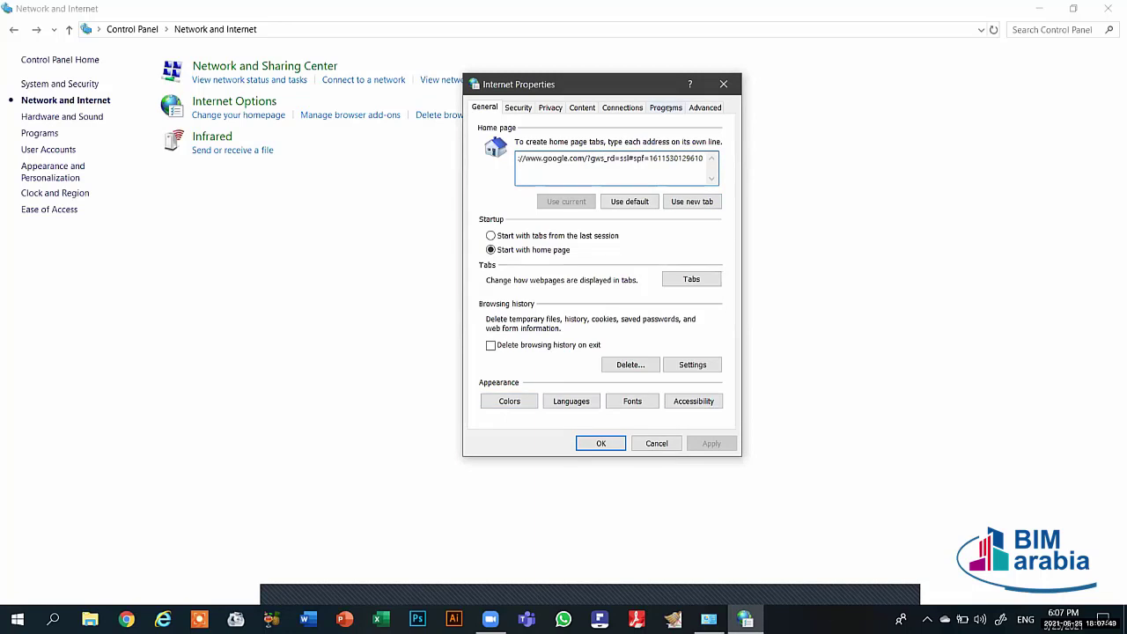
# Step: Review the Security, Privacy, Content, Connections, Programs and Advanced settings in Internet Properties, and return to the General settings
pyautogui.click(510, 107)
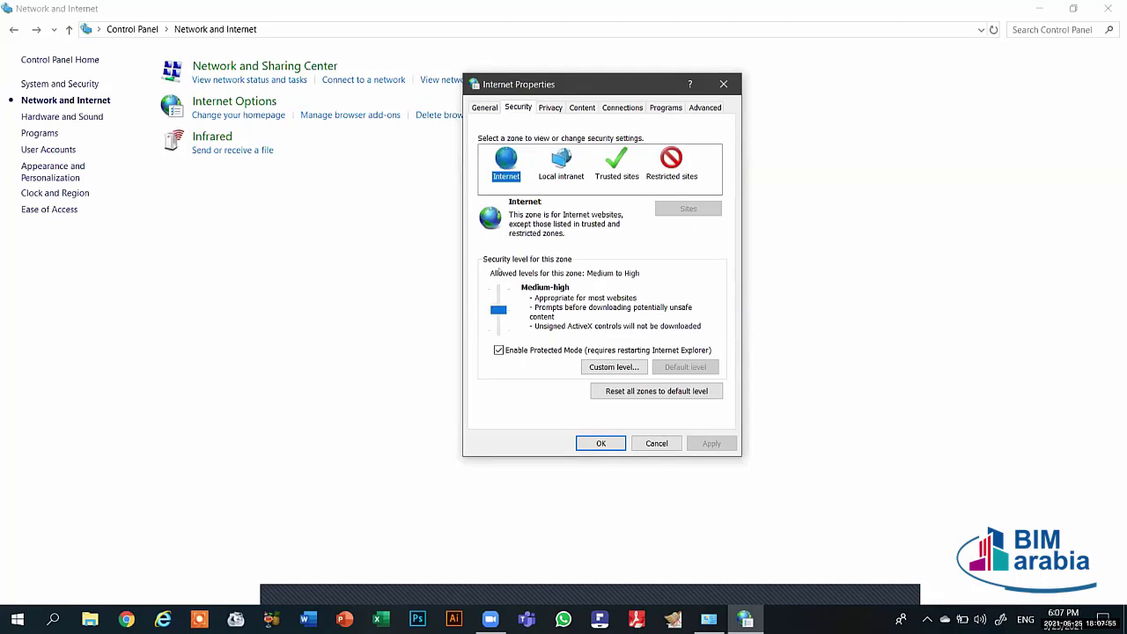
pyautogui.click(549, 110)
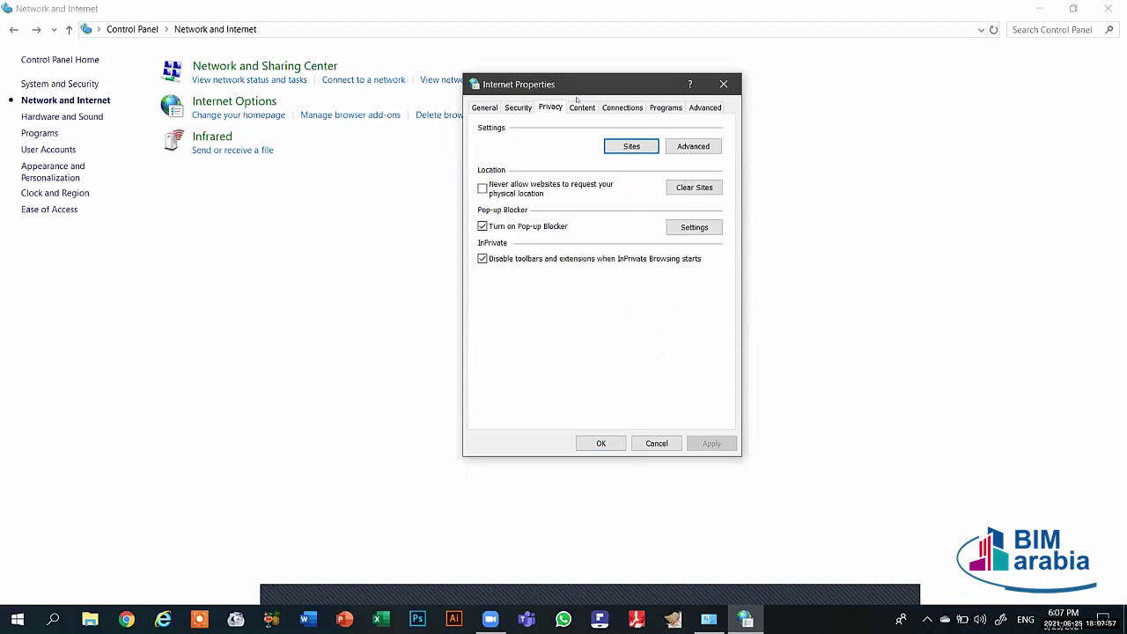
pyautogui.click(581, 108)
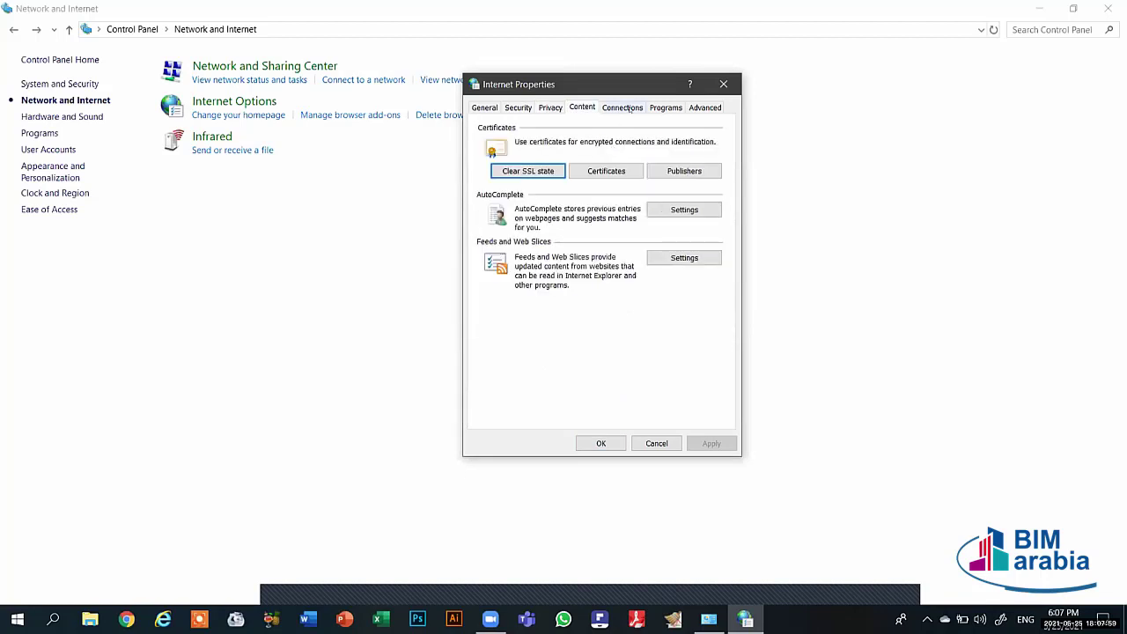
pyautogui.click(621, 107)
pyautogui.click(665, 108)
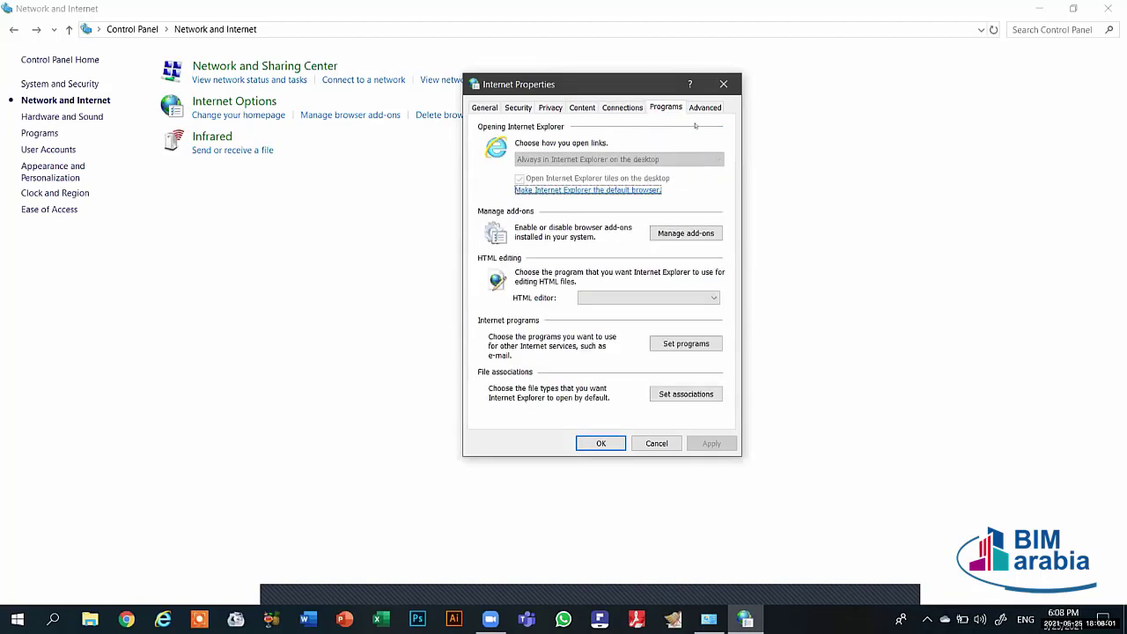
pyautogui.click(694, 108)
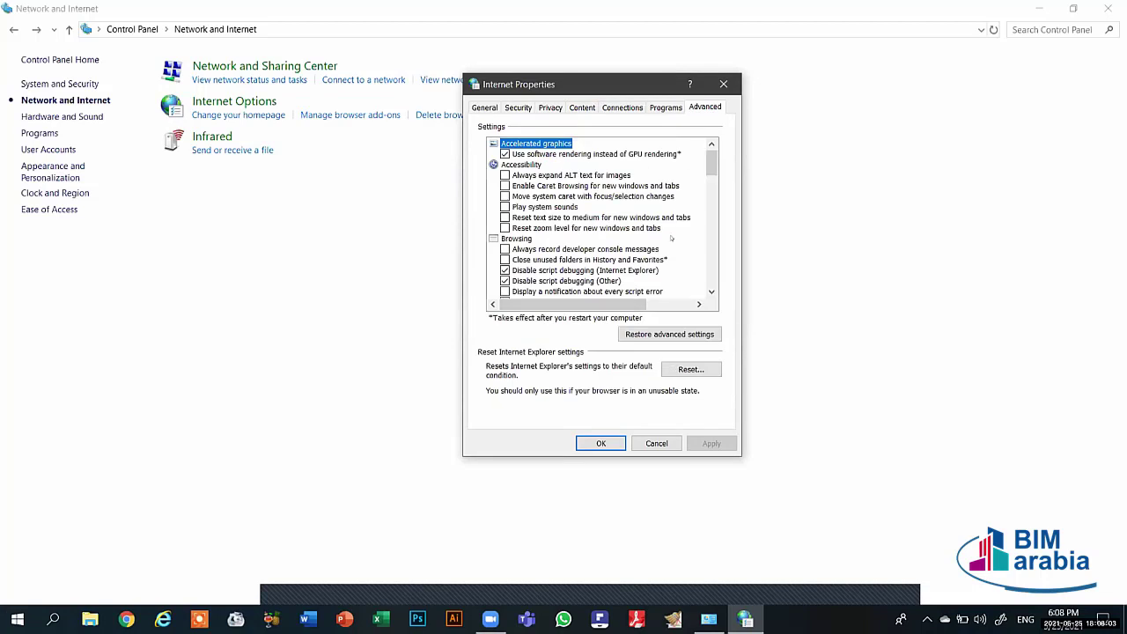
pyautogui.hotkey('ctrl', 'Tab')
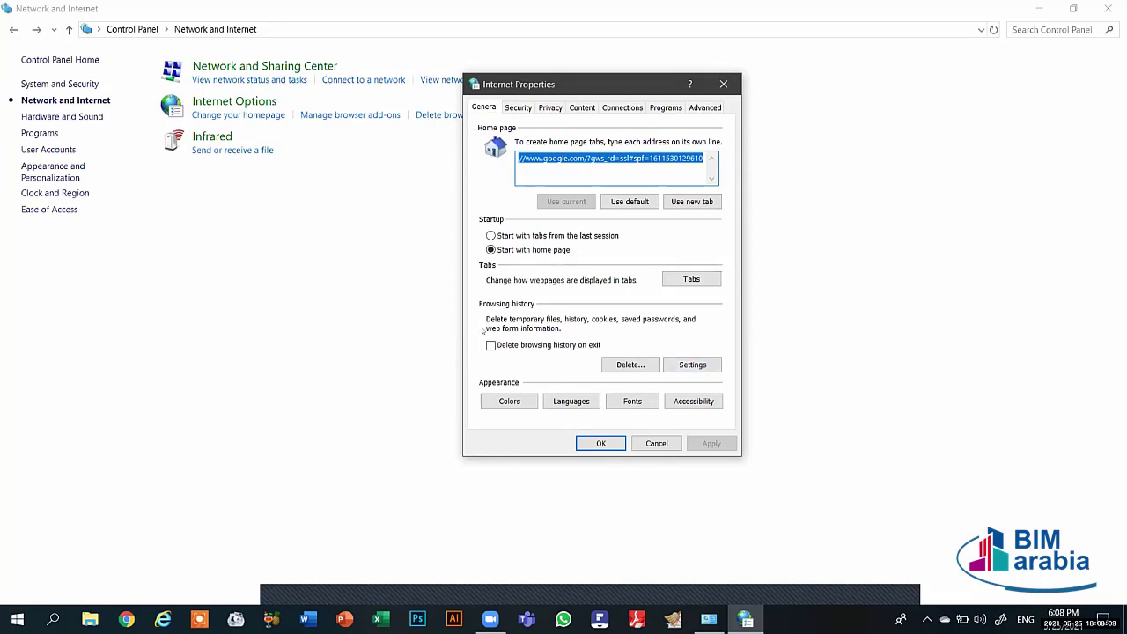
# Step: Open the Delete Browsing History options and try including Passwords in the data to delete
pyautogui.click(643, 365)
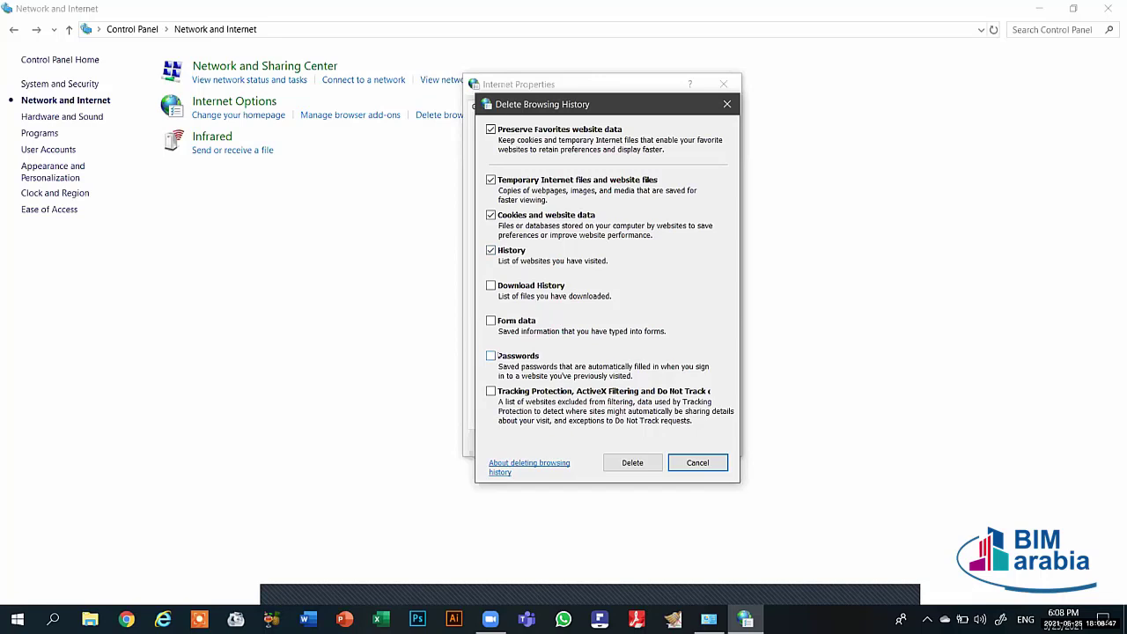
pyautogui.click(515, 355)
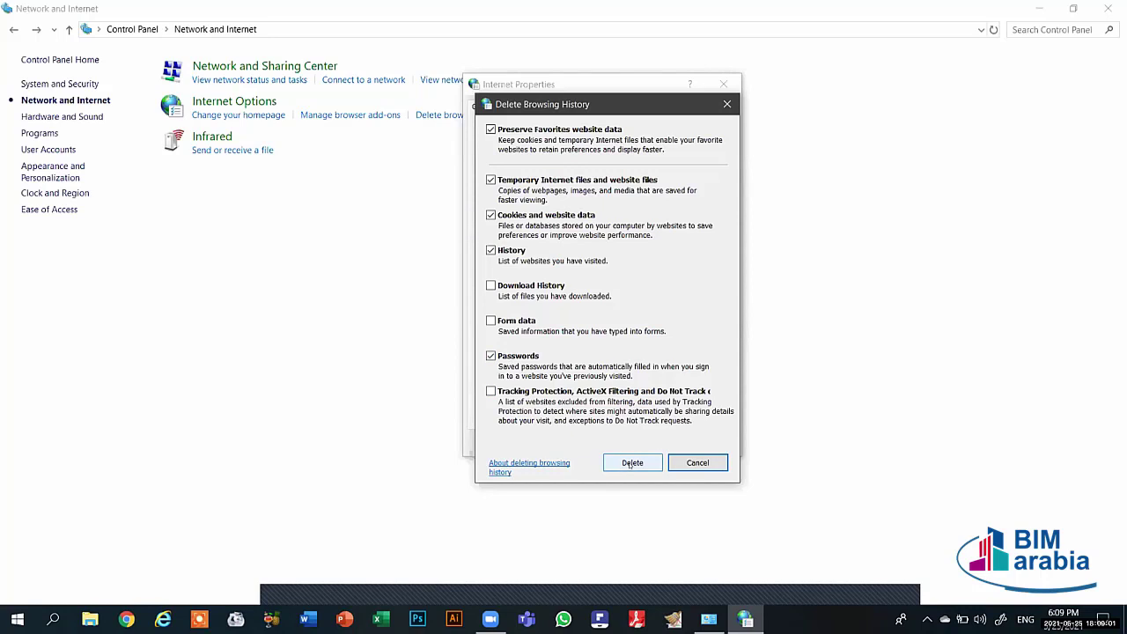
pyautogui.click(515, 355)
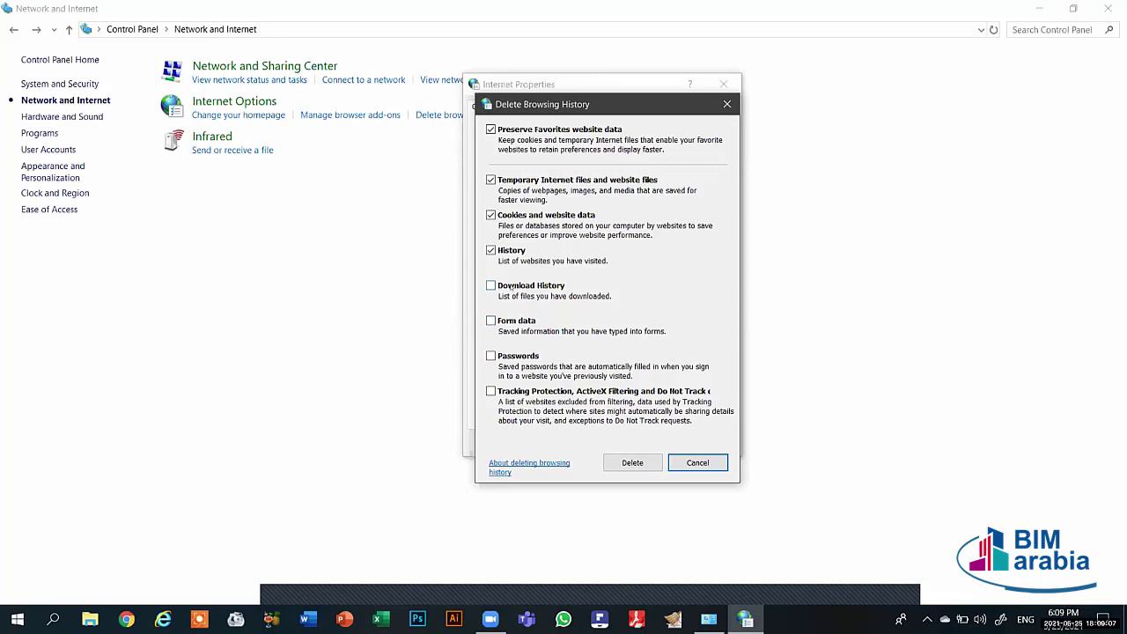
# Step: Switch to Google Chrome and bring up the Google home page
pyautogui.click(229, 352)
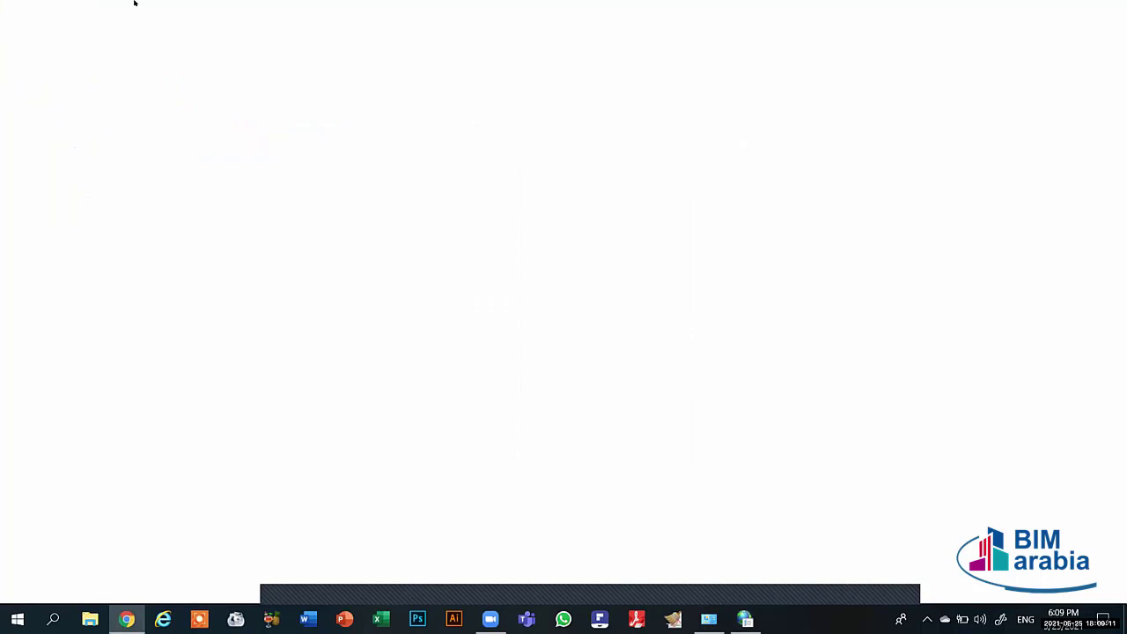
pyautogui.hotkey('ctrl', 't')
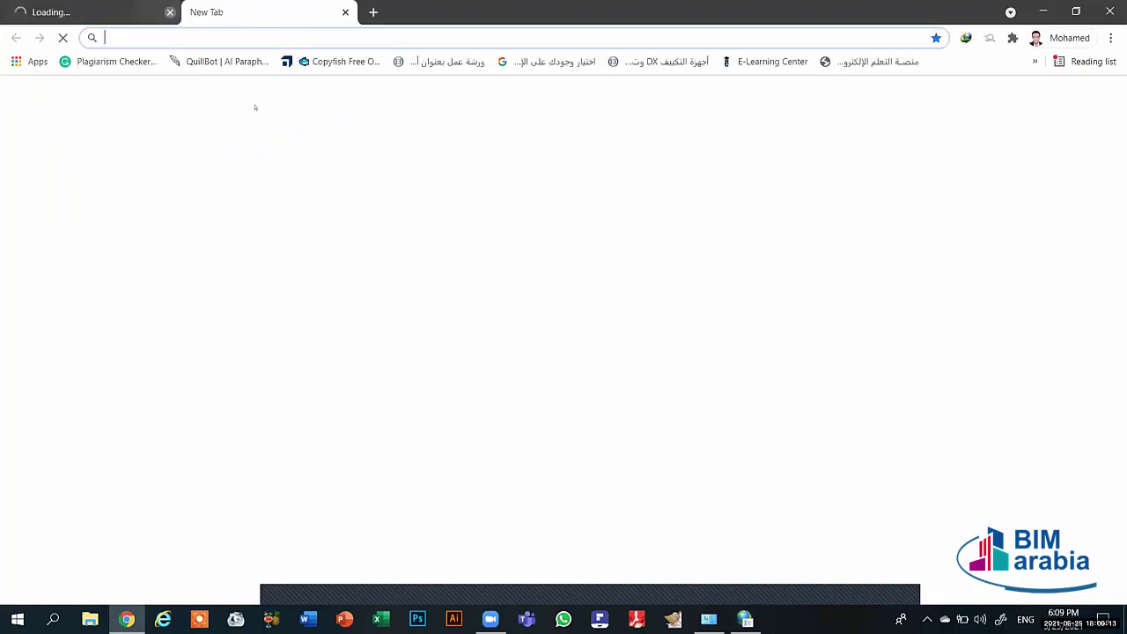
pyautogui.click(443, 261)
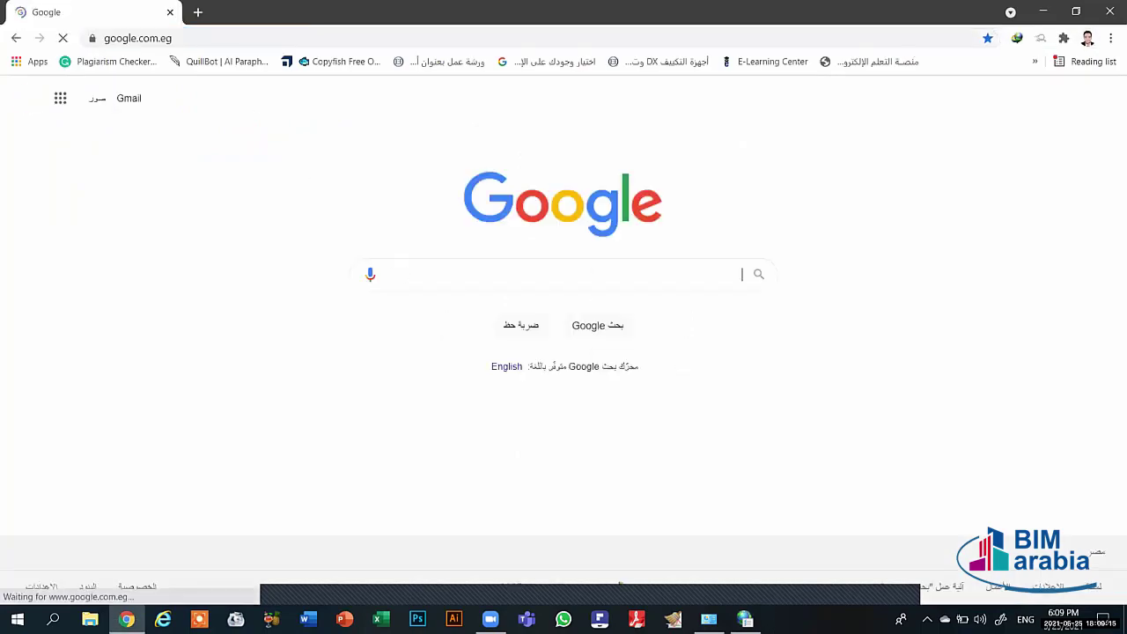
# Step: Check the recently closed pages in Chrome's History and minimize the browser to return to Delete Browsing History
pyautogui.click(1111, 38)
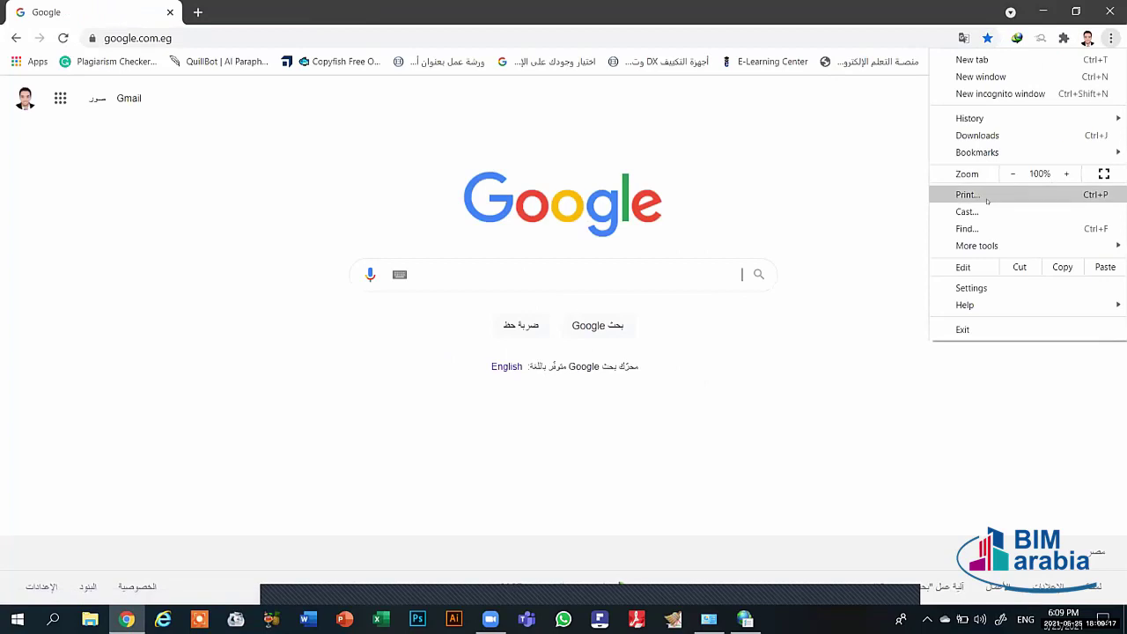
pyautogui.moveTo(968, 111)
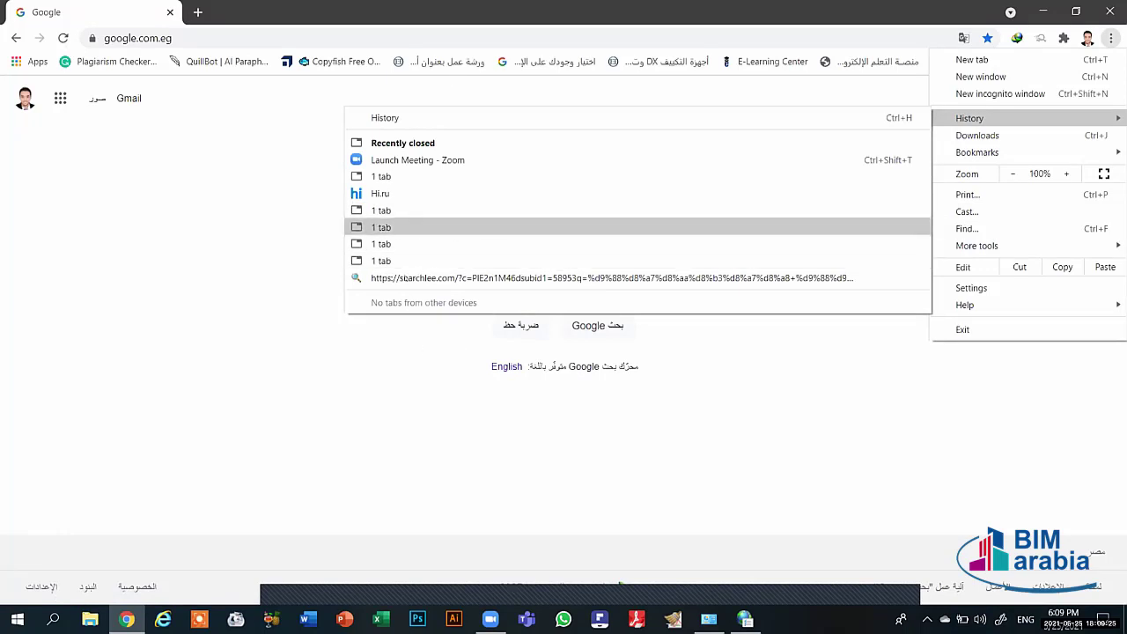
pyautogui.click(1035, 5)
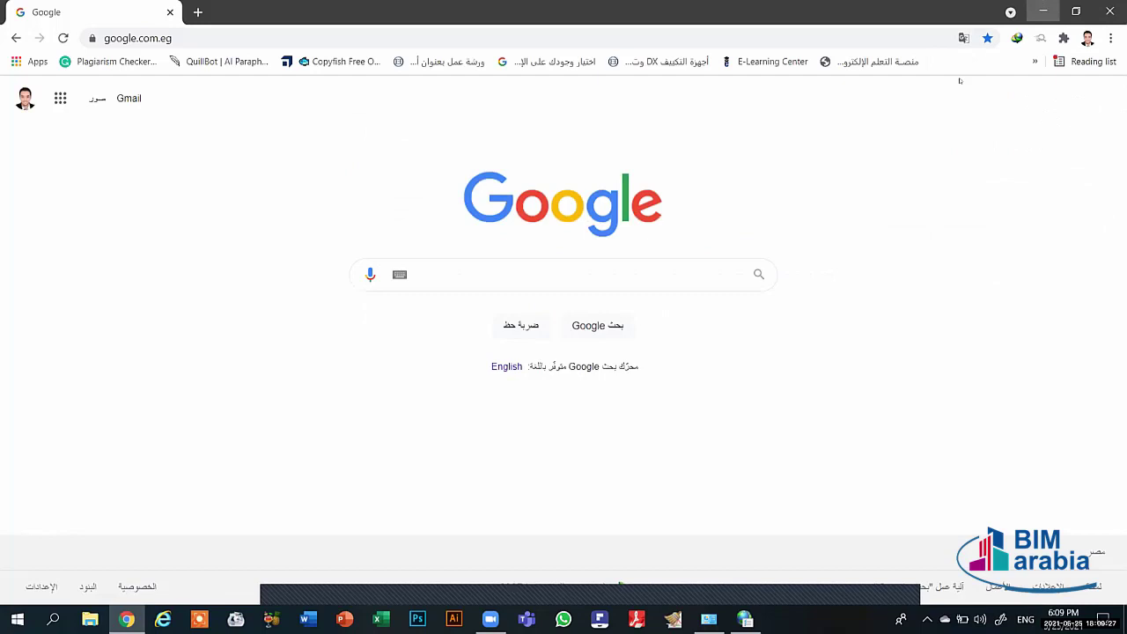
pyautogui.click(1040, 9)
# Step: Try including Download History in the browsing data to delete, cancel the deletion, and close Internet Properties
pyautogui.click(494, 285)
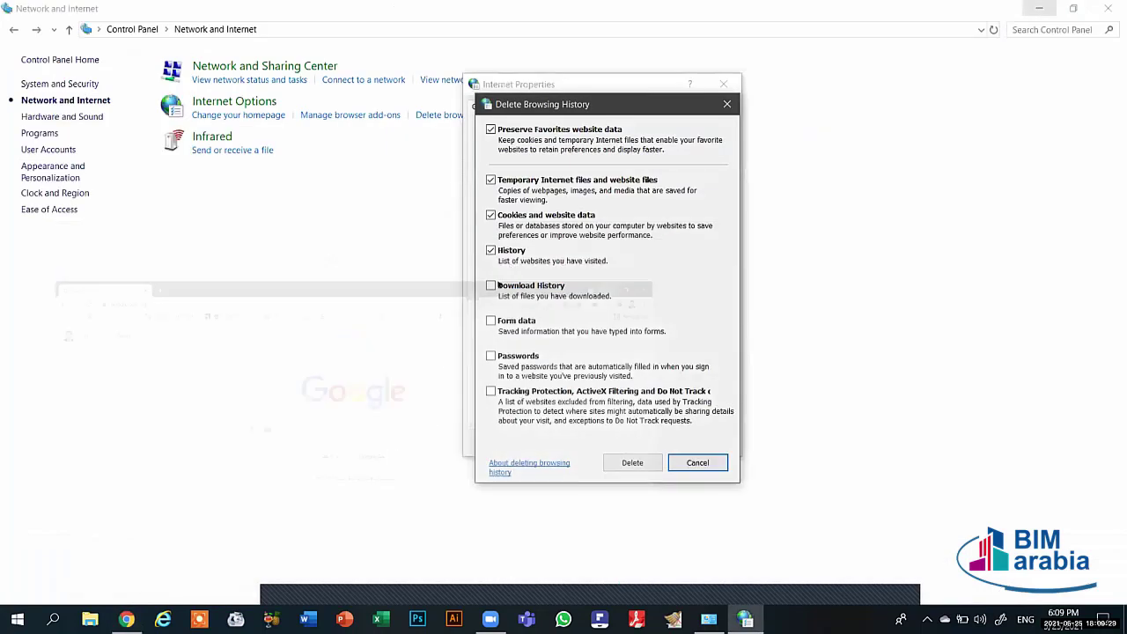
pyautogui.click(490, 322)
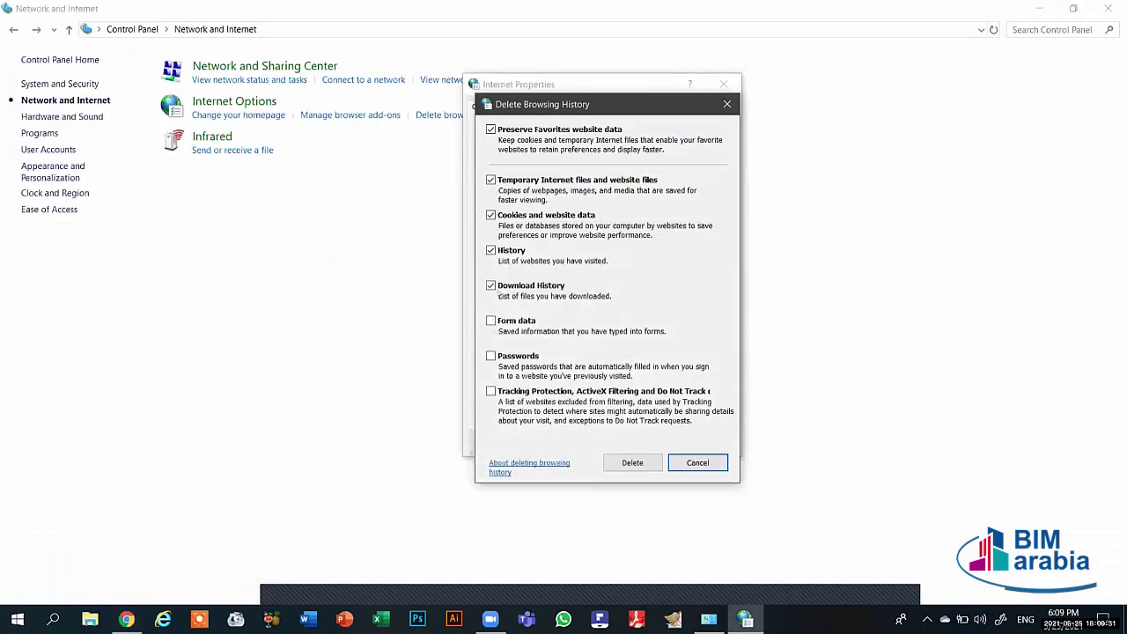
pyautogui.click(698, 462)
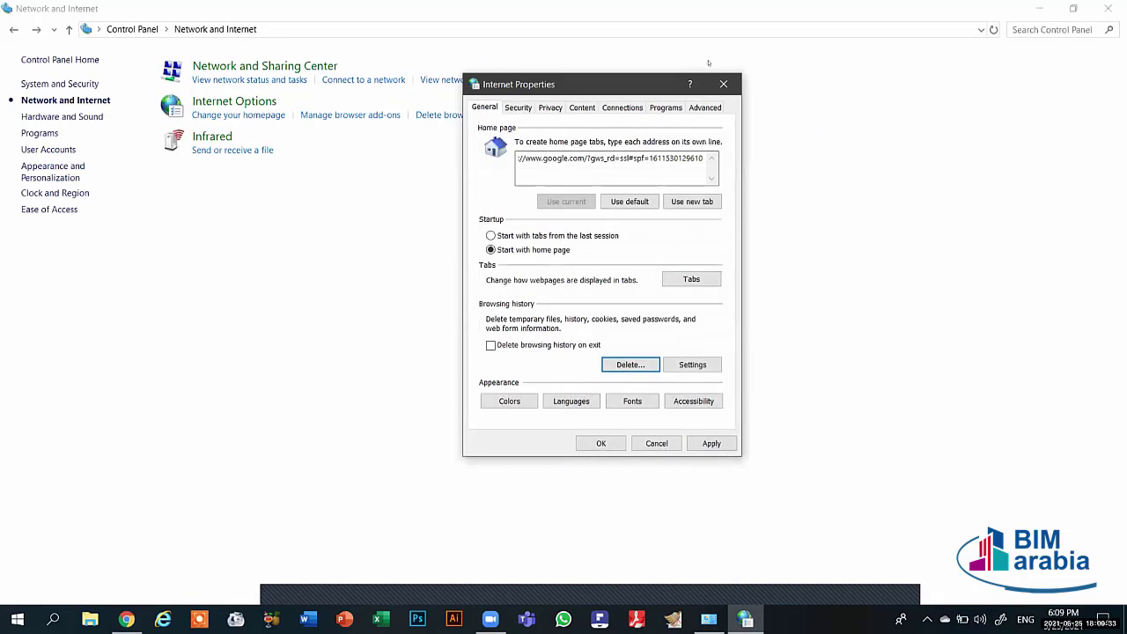
pyautogui.click(722, 83)
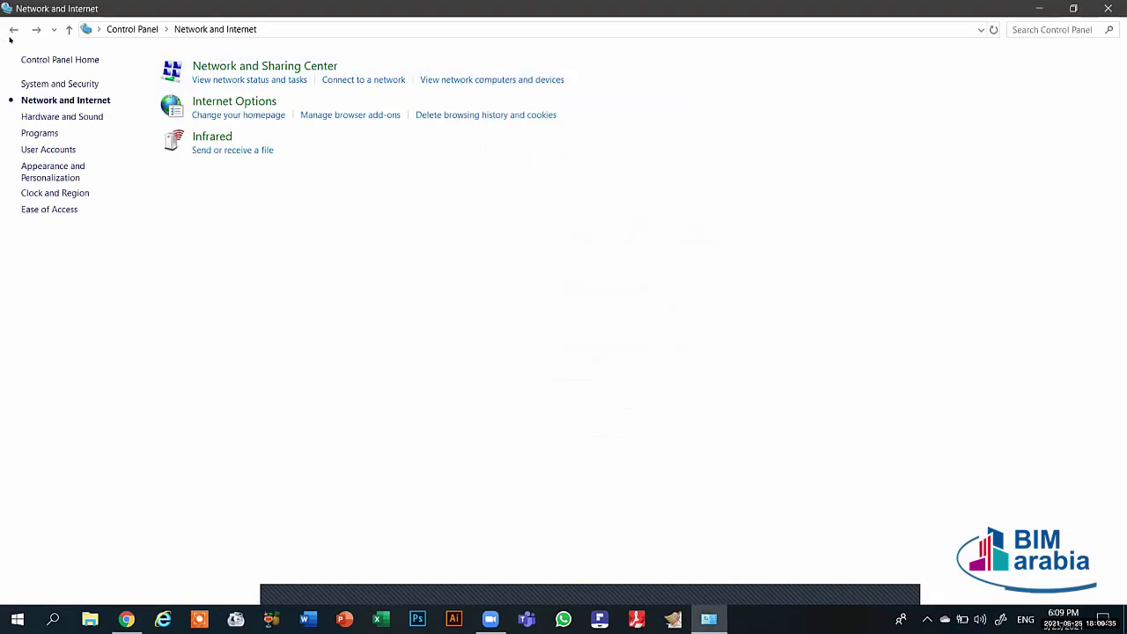
# Step: Return to the Control Panel home, open Devices and Printers under Hardware and Sound, and look through the listed devices
pyautogui.click(12, 30)
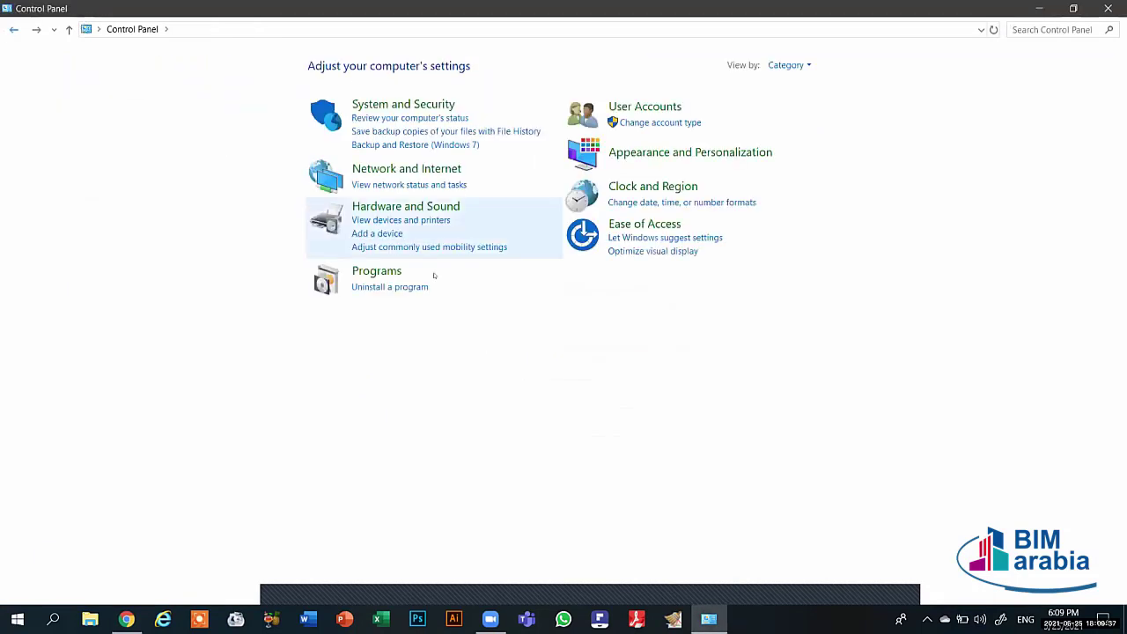
pyautogui.click(375, 205)
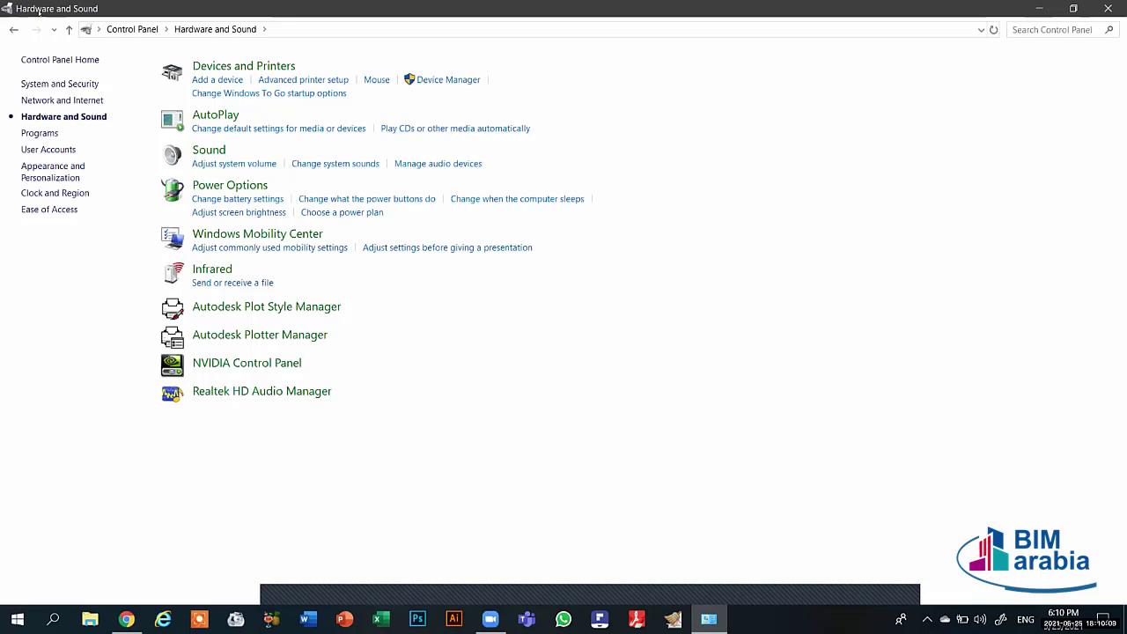
pyautogui.click(14, 29)
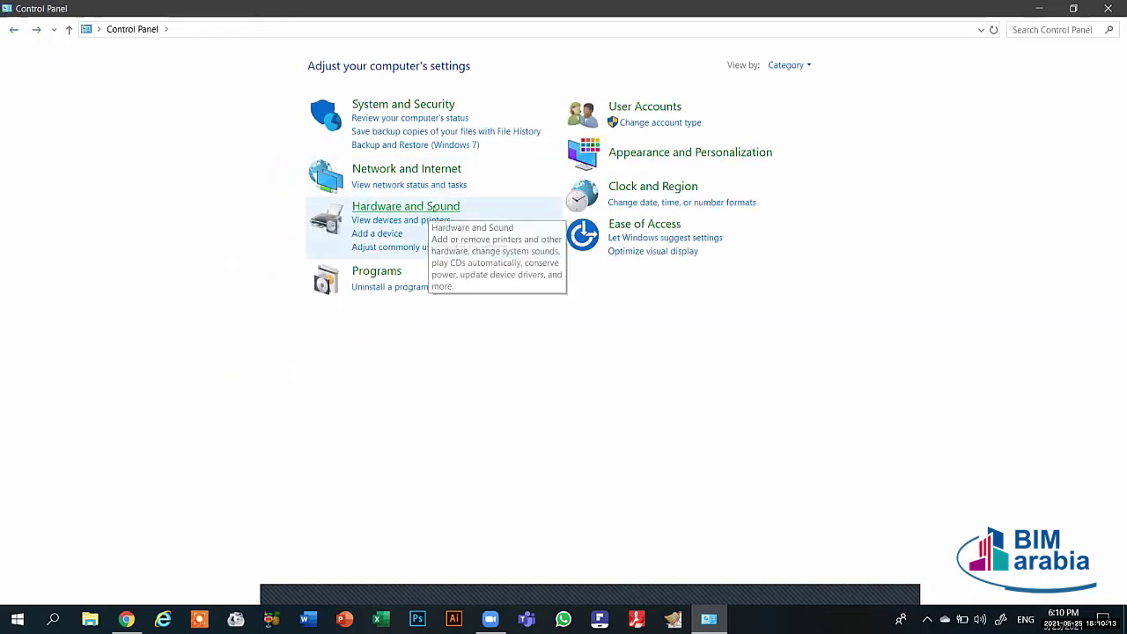
pyautogui.click(425, 208)
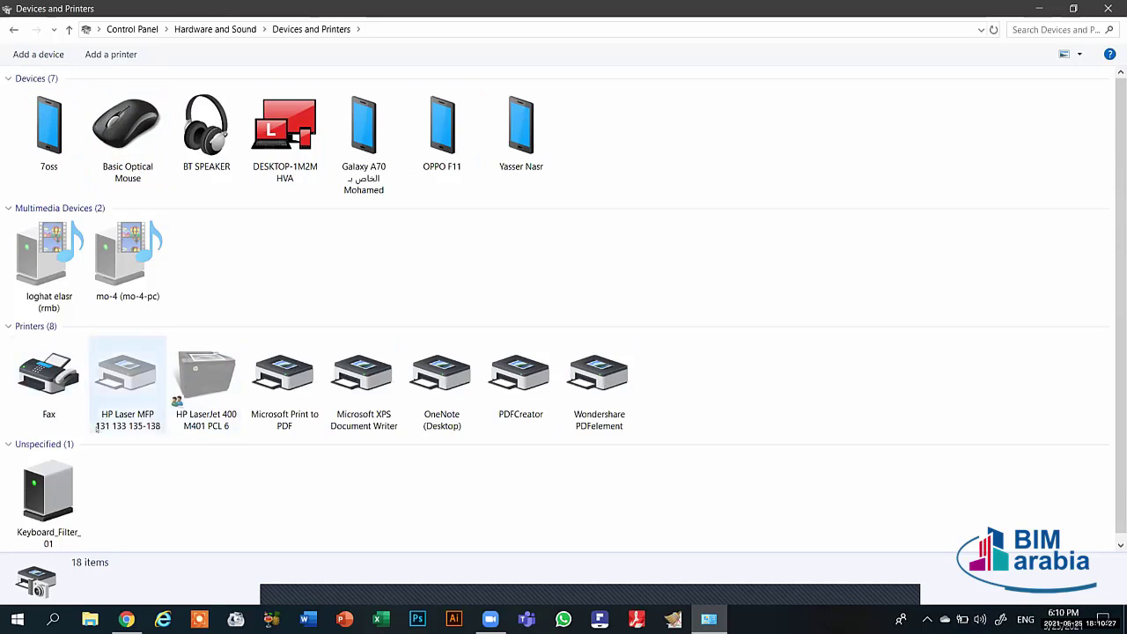
pyautogui.scroll(-1, 57, 465)
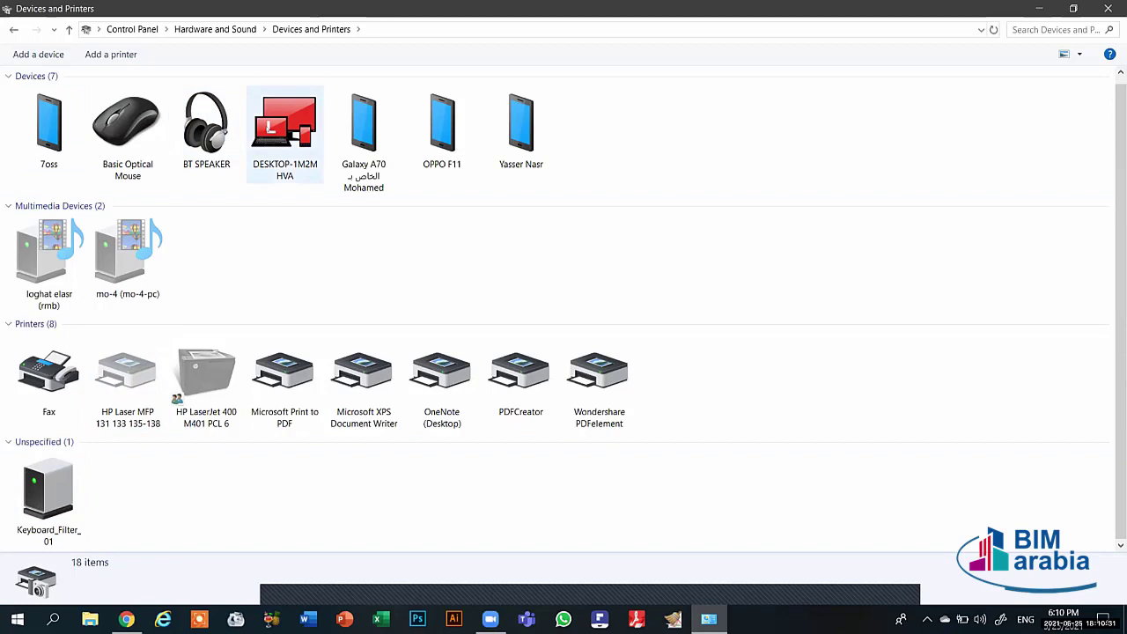
pyautogui.scroll(1, 128, 123)
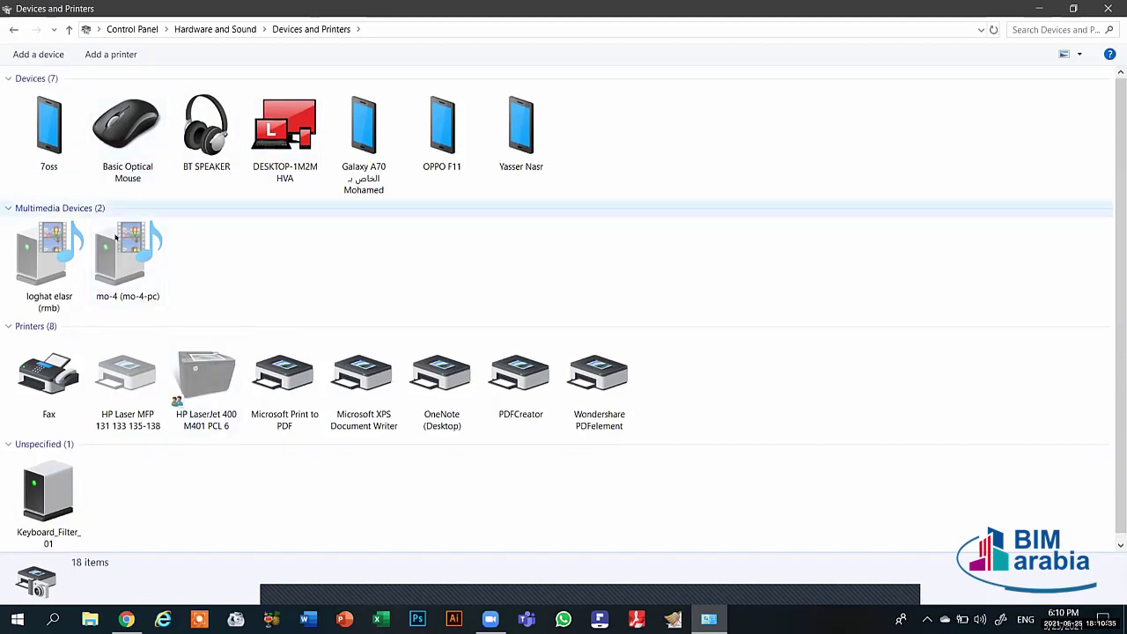
# Step: Examine the general device information in the properties of the Lenovo desktop computer, and close the dialog
pyautogui.click(285, 132)
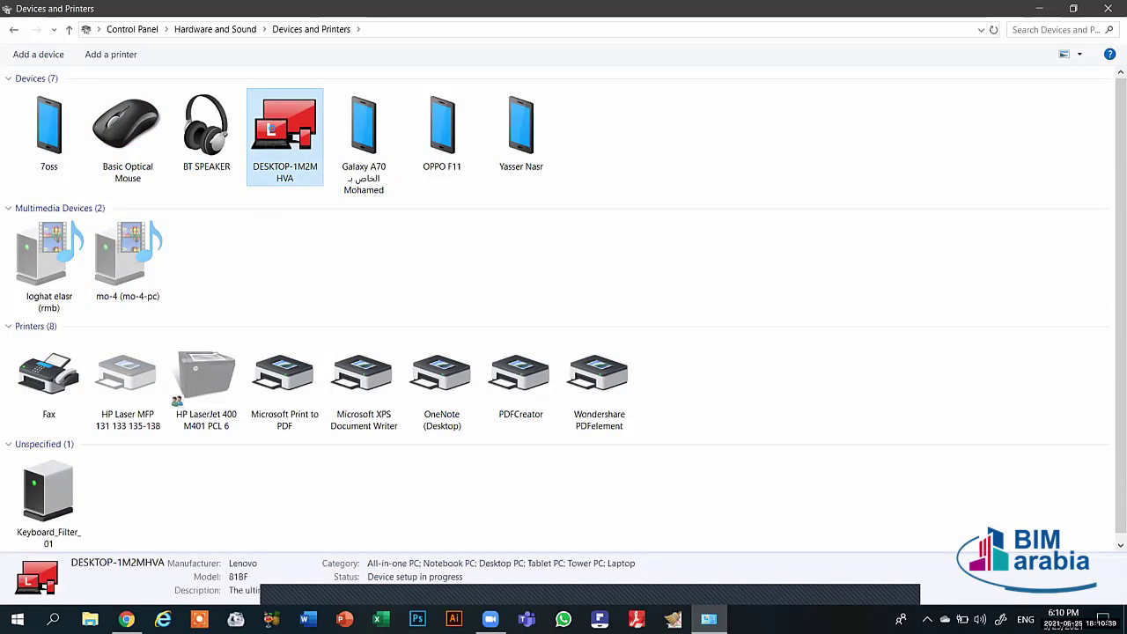
pyautogui.rightClick(276, 133)
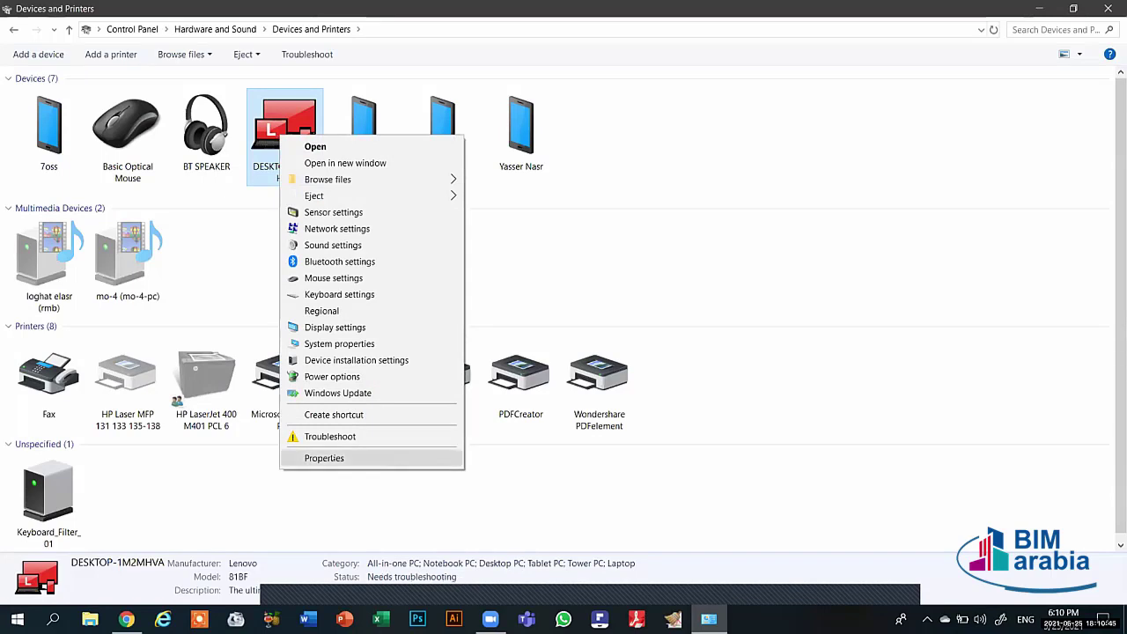
pyautogui.click(331, 451)
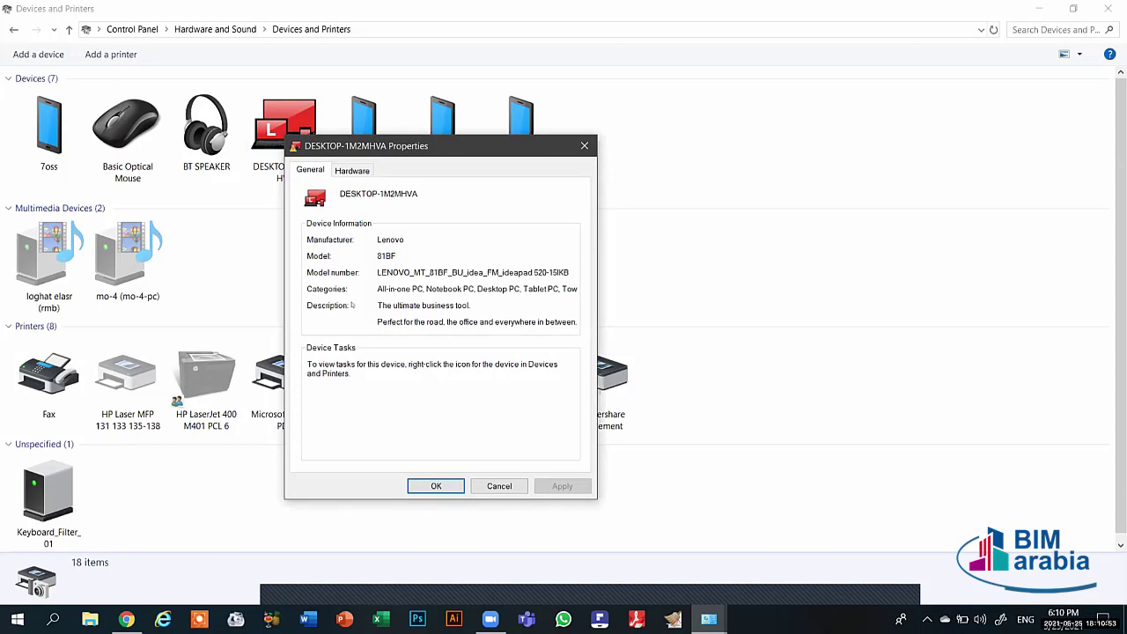
pyautogui.click(584, 145)
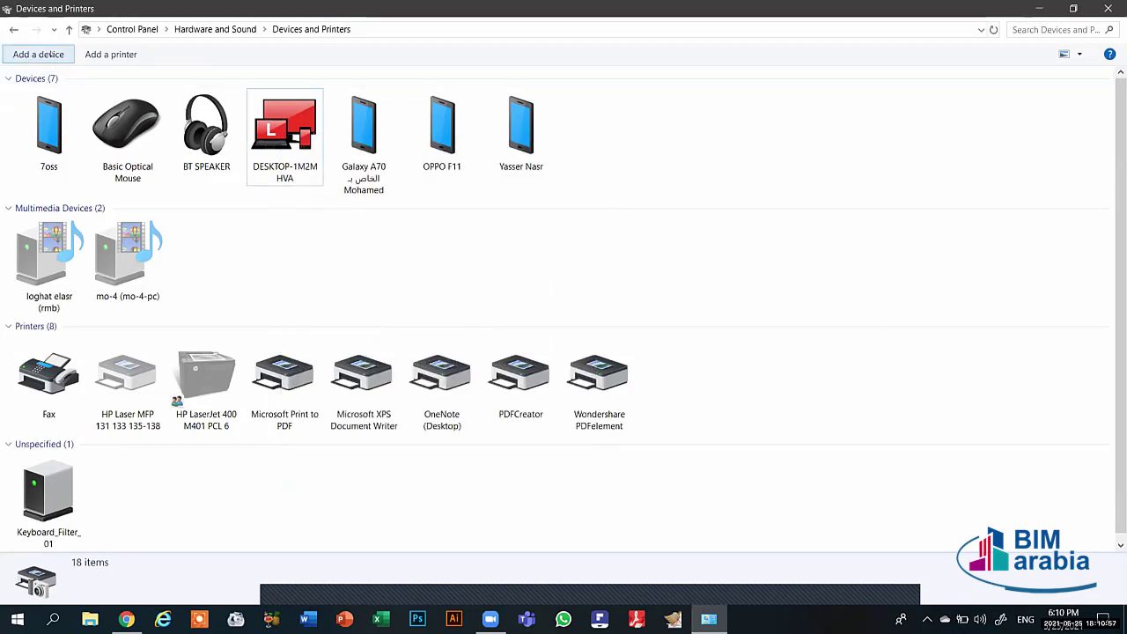
# Step: Start a search for a device to add and cancel it, and check the actions available for the Fax printer
pyautogui.click(40, 55)
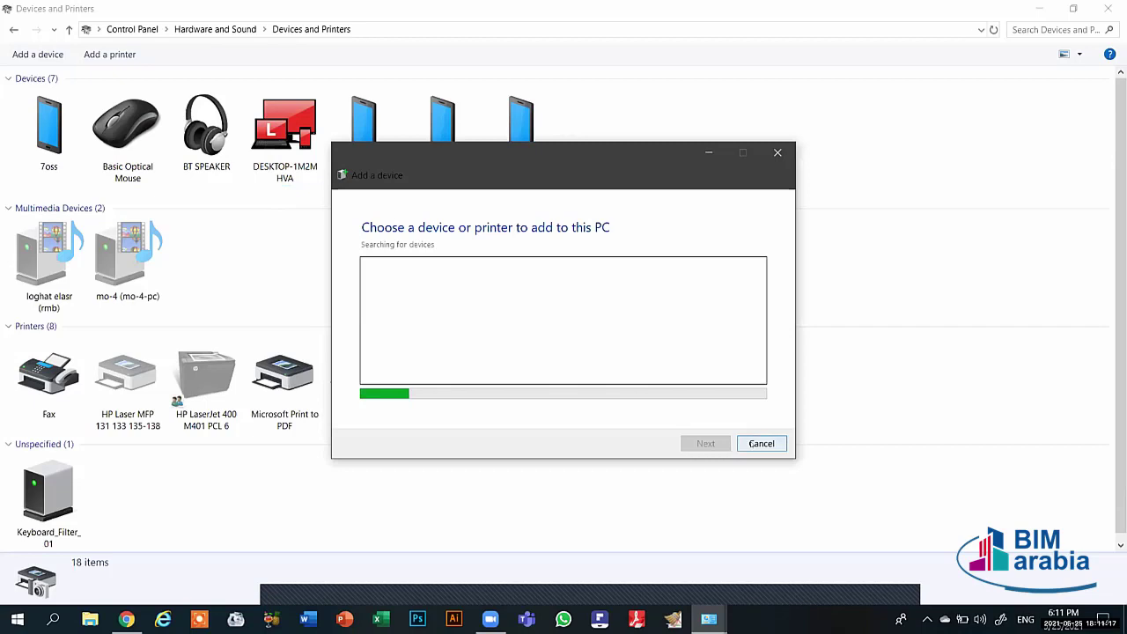
pyautogui.click(751, 445)
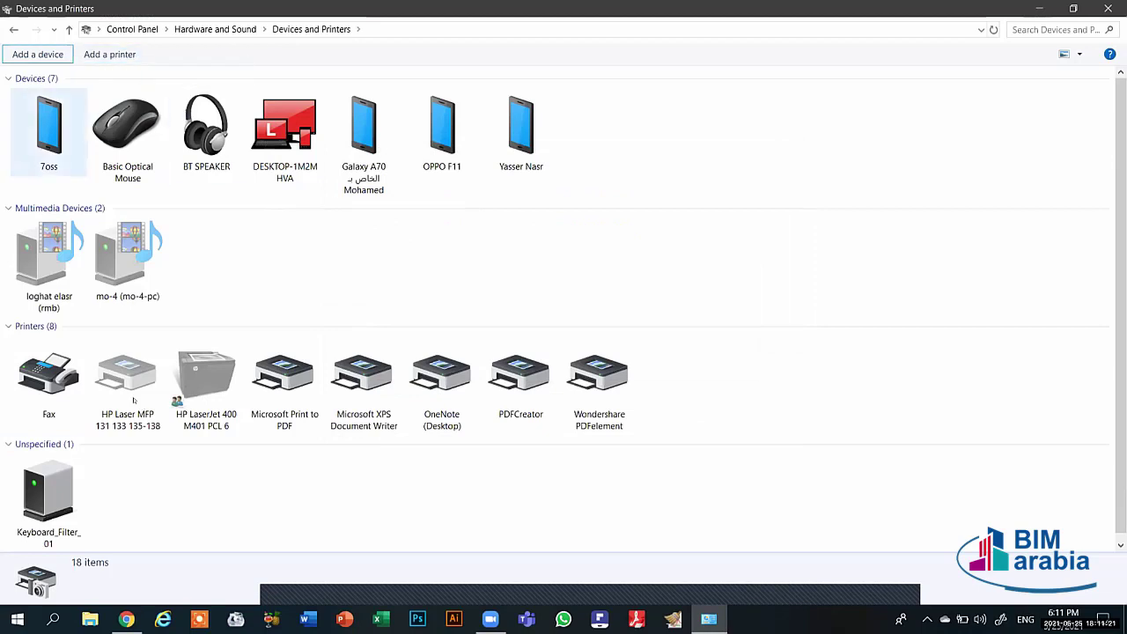
pyautogui.rightClick(74, 376)
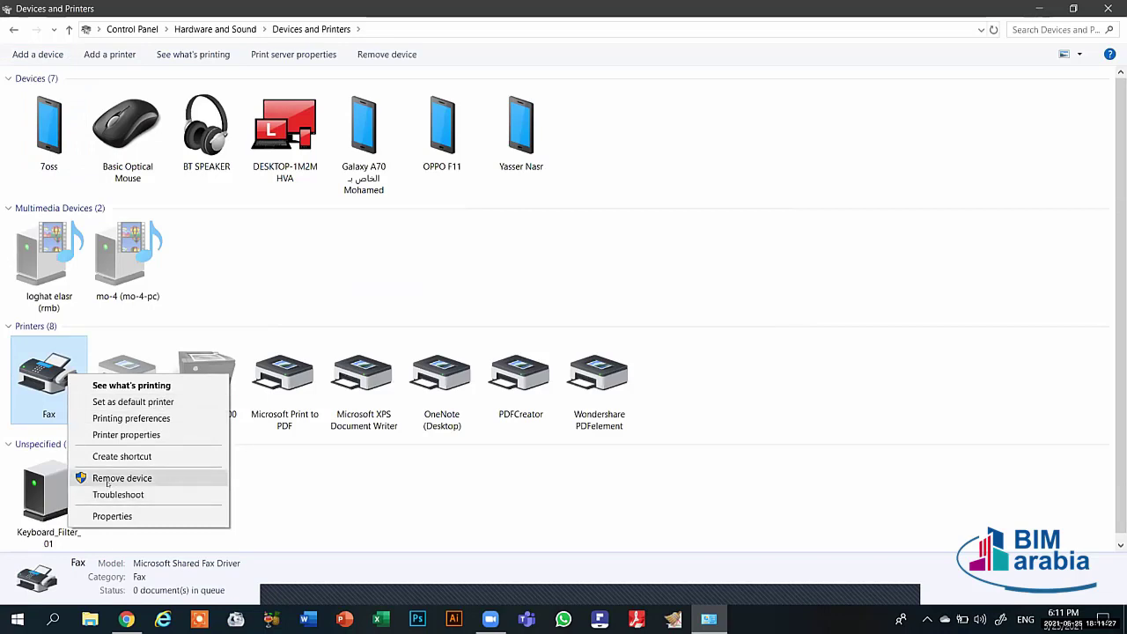
pyautogui.click(305, 498)
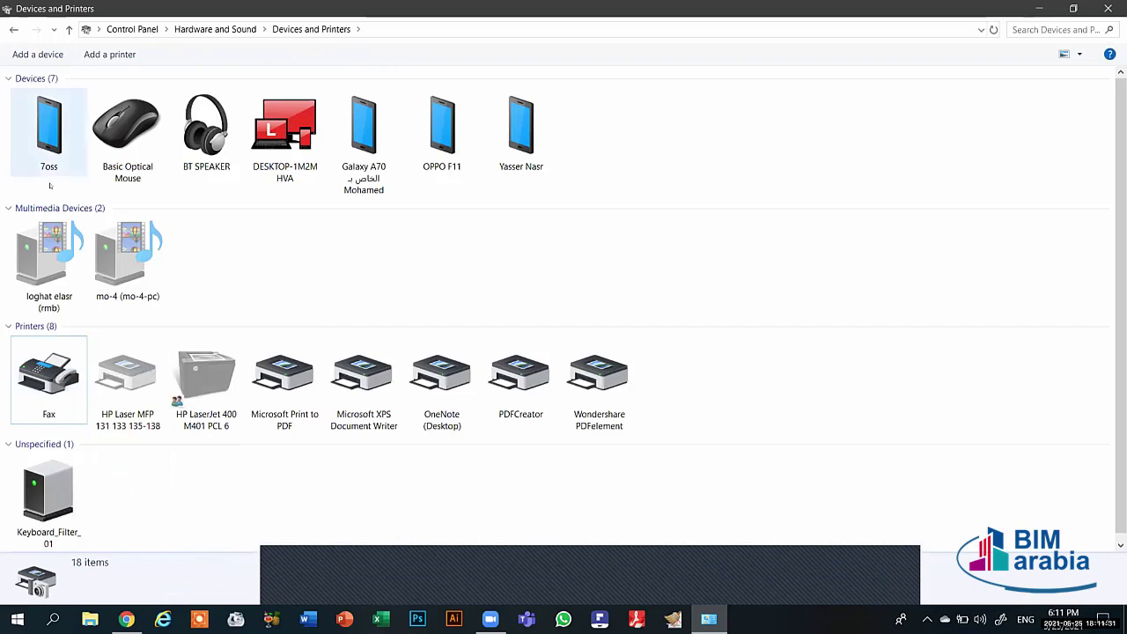
# Step: Return to the Control Panel home and open Programs and Features from the Programs category
pyautogui.click(14, 29)
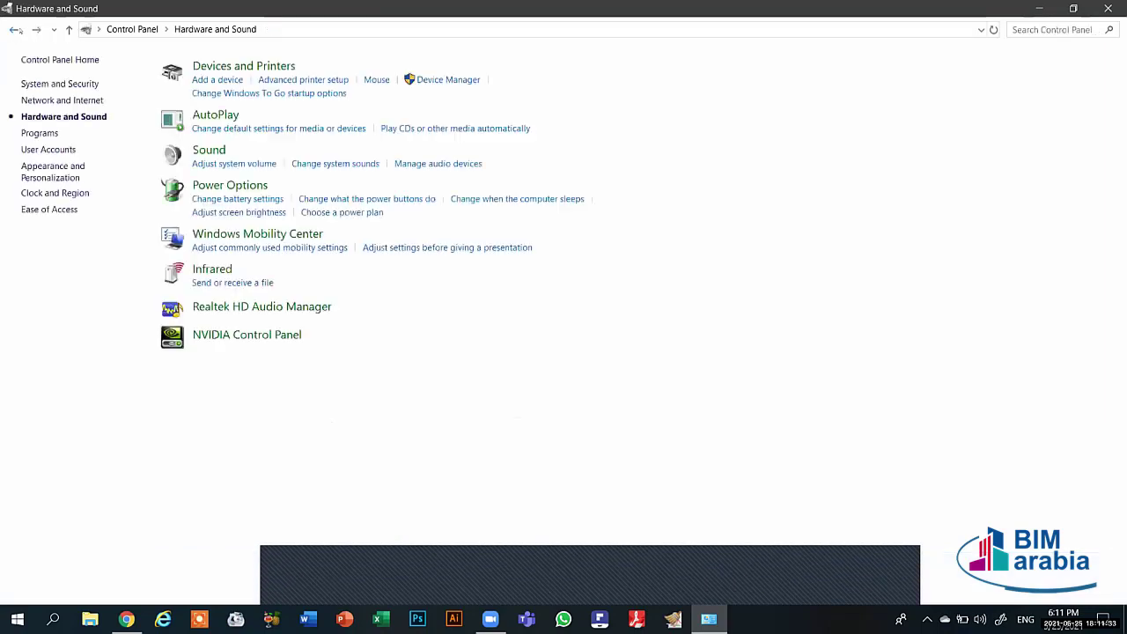
pyautogui.hotkey('alt', 'Left')
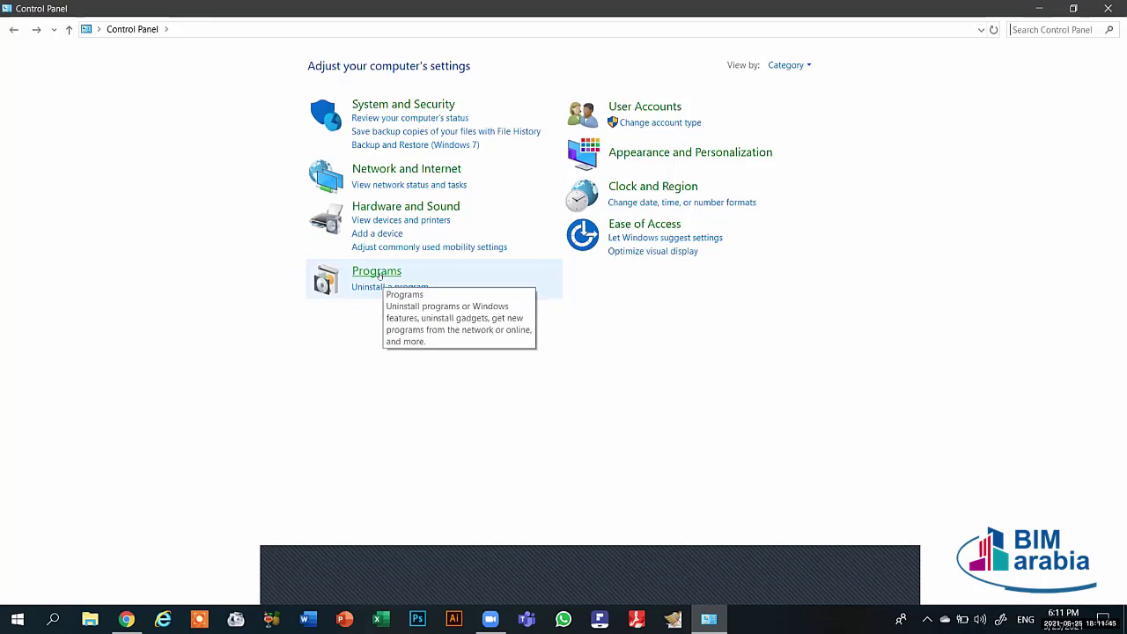
pyautogui.click(379, 274)
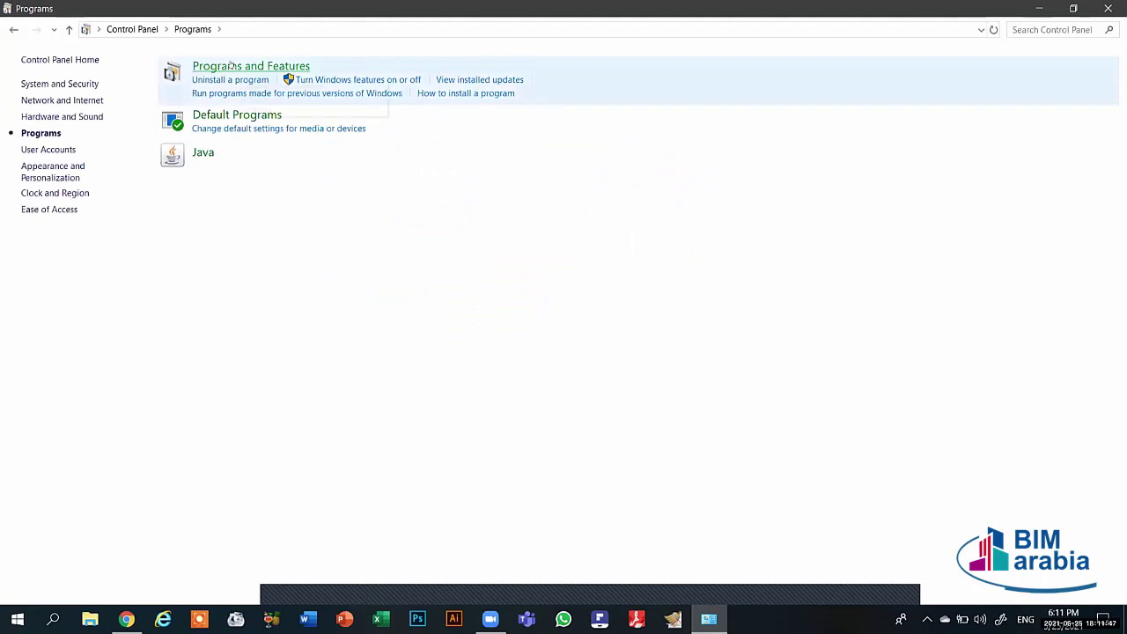
pyautogui.click(232, 67)
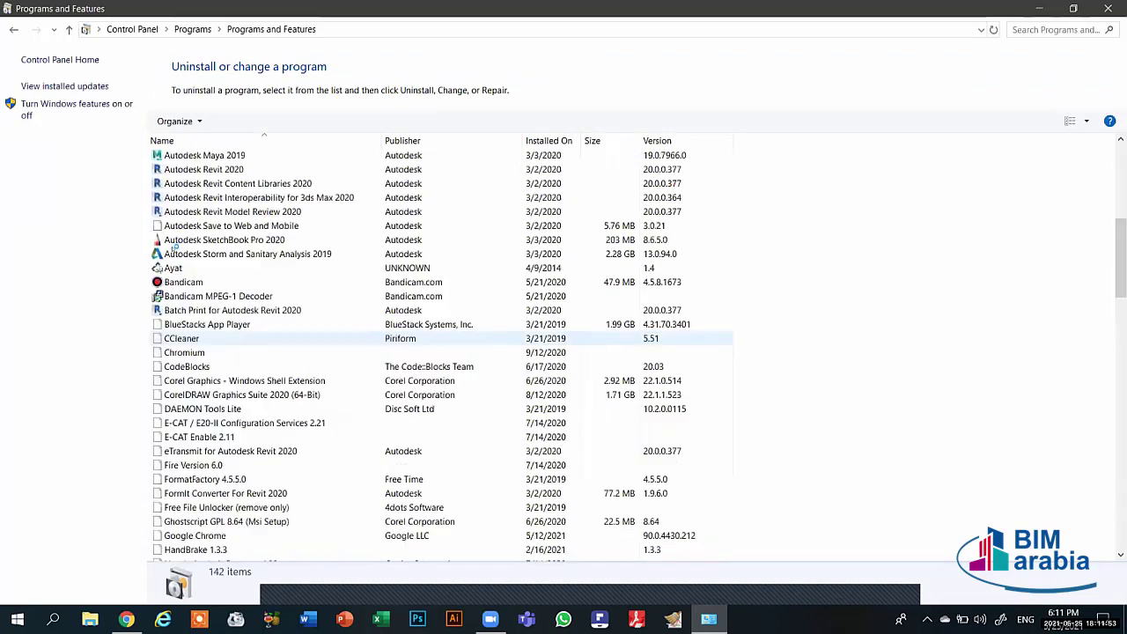
# Step: Try the uninstall or change option on Adobe InDesign CC 2019, and check the options offered for Autodesk AutoCAD 2020 - English
pyautogui.click(185, 266)
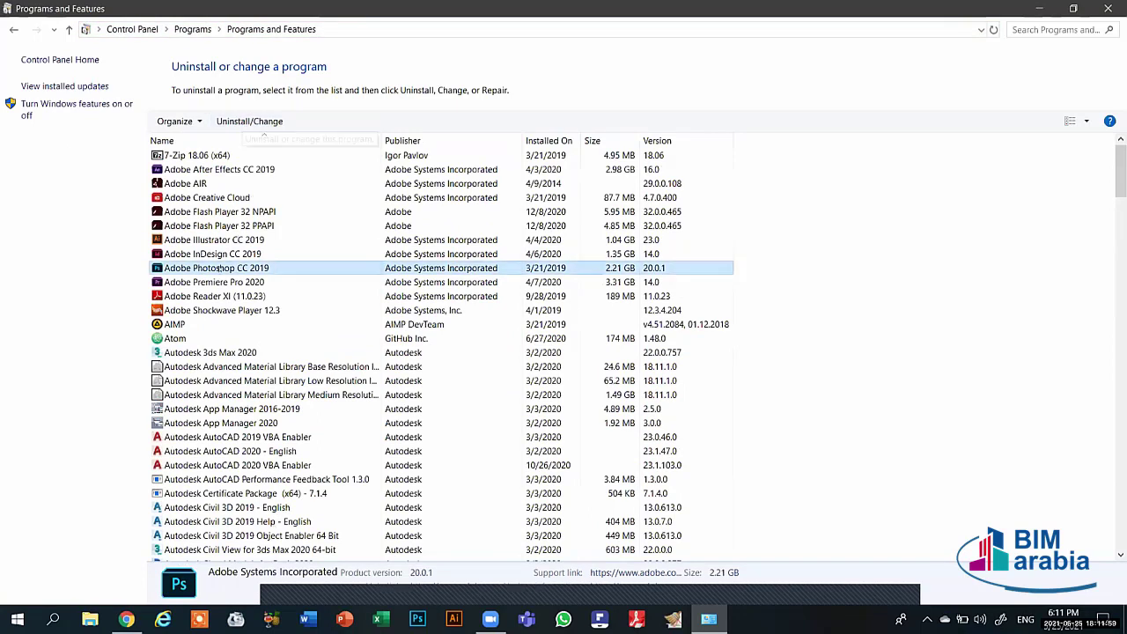
pyautogui.click(211, 255)
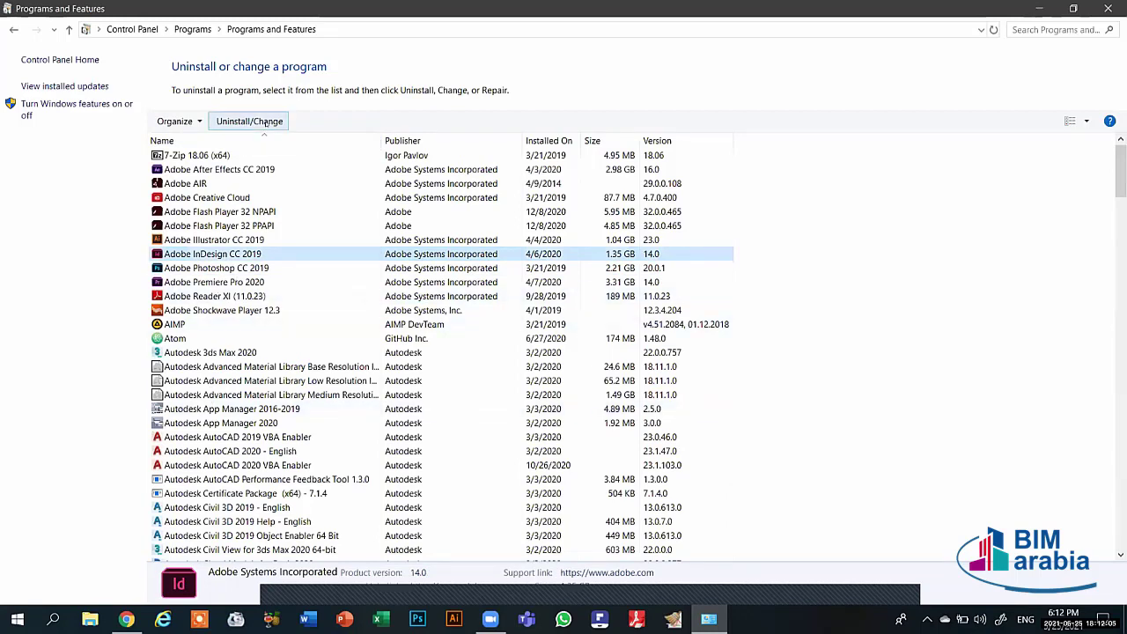
pyautogui.click(268, 120)
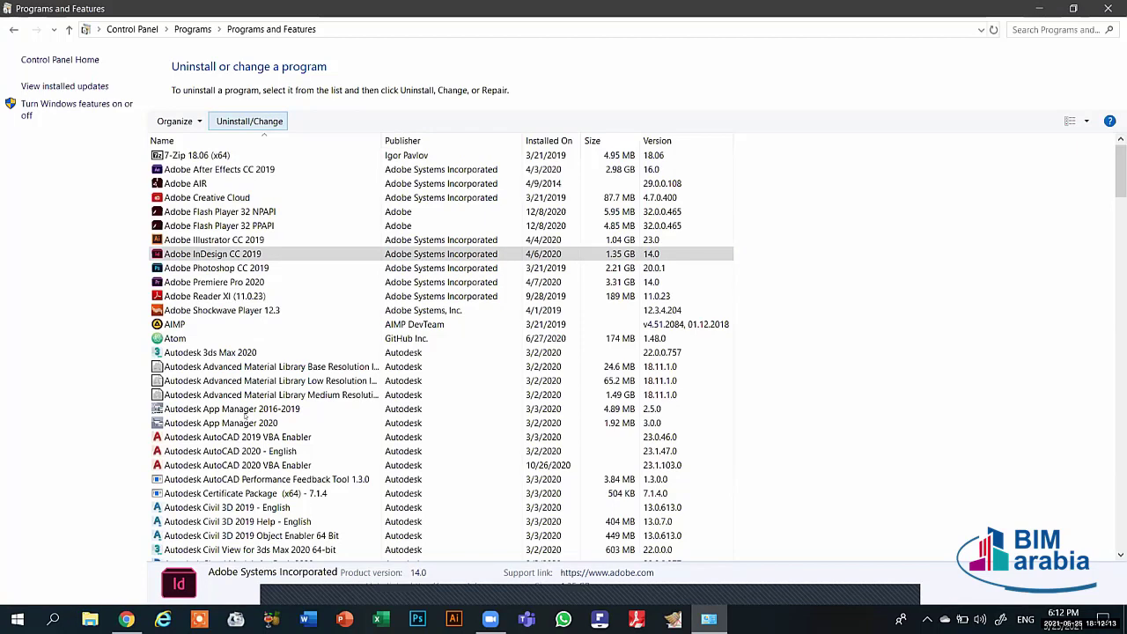
pyautogui.click(220, 451)
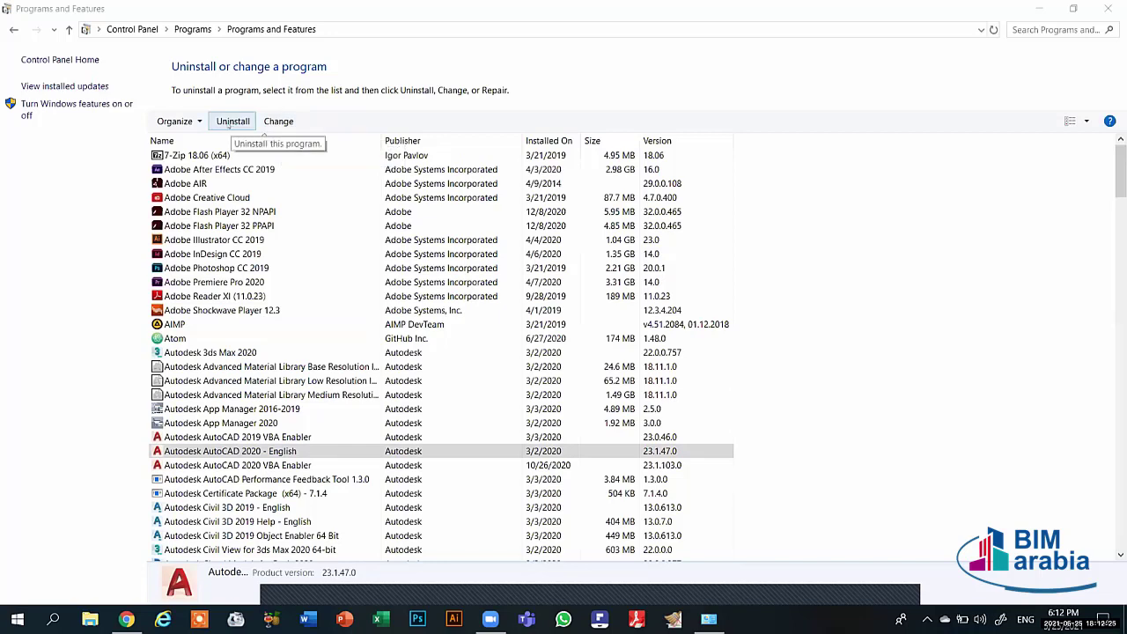
# Step: Find Bonjour in the installed programs, check its Repair option, and return to the Programs category
pyautogui.scroll(-12, 227, 394)
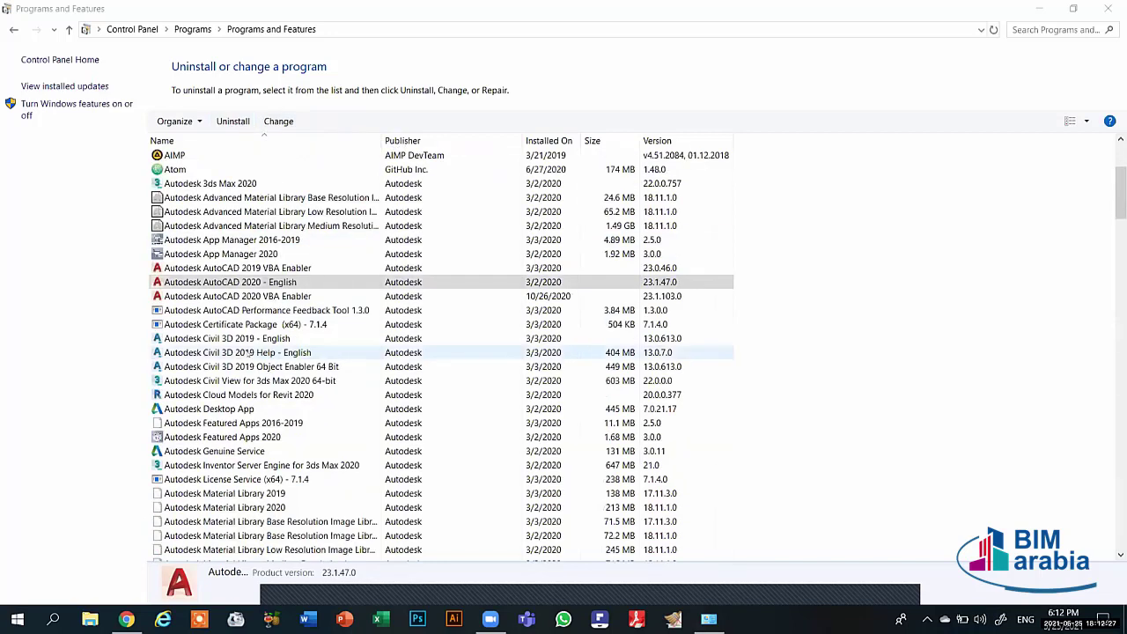
pyautogui.scroll(-5, 236, 398)
pyautogui.click(201, 397)
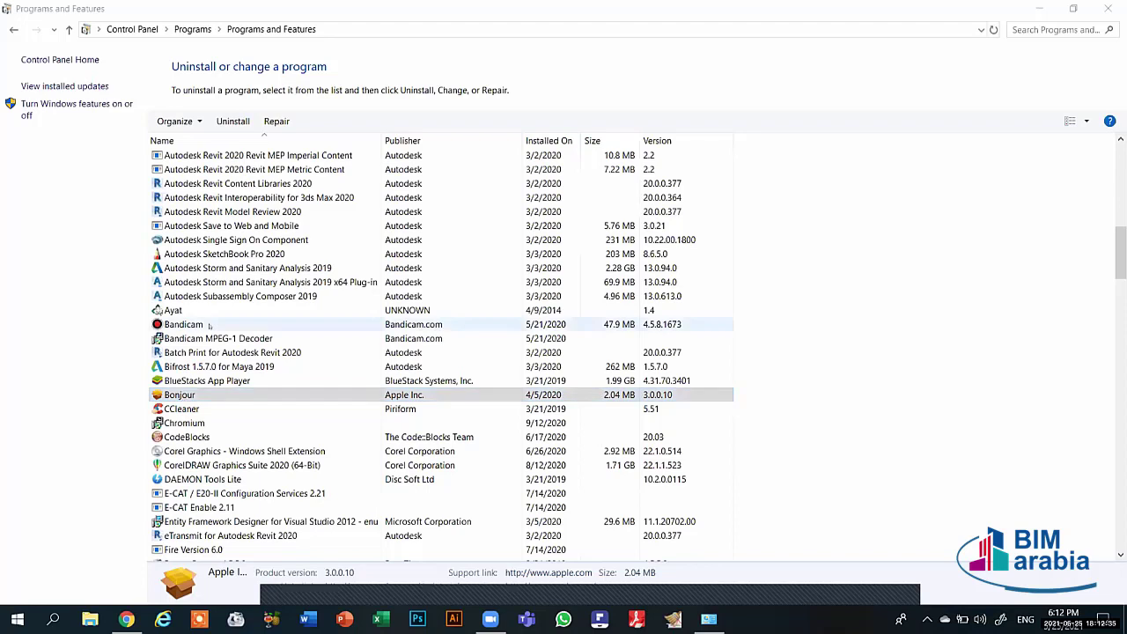
pyautogui.click(277, 121)
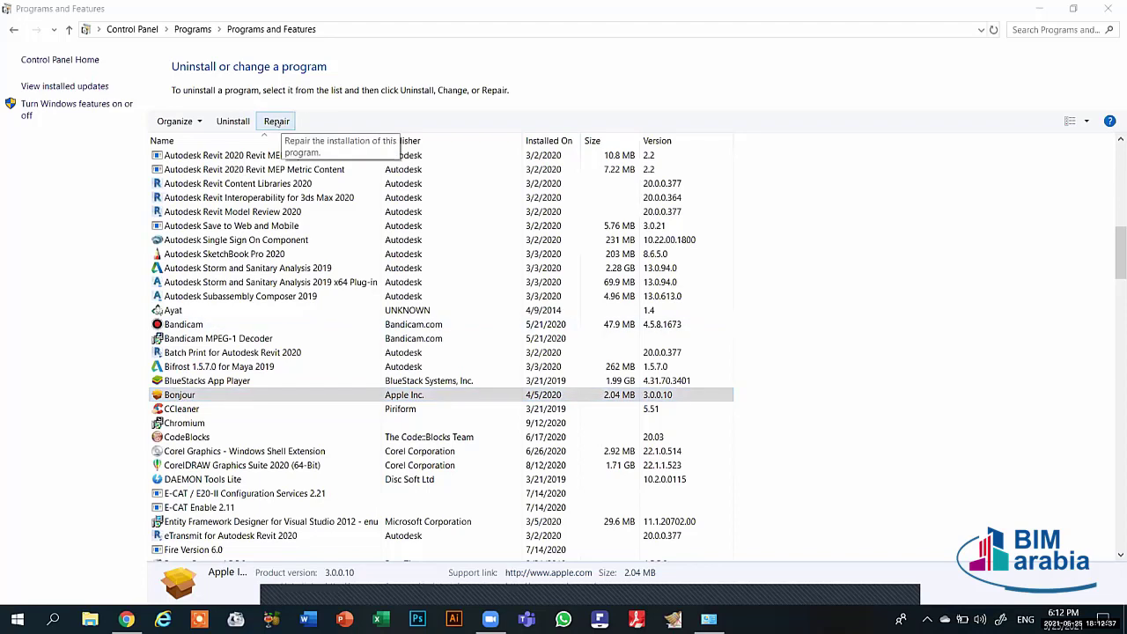
pyautogui.click(199, 120)
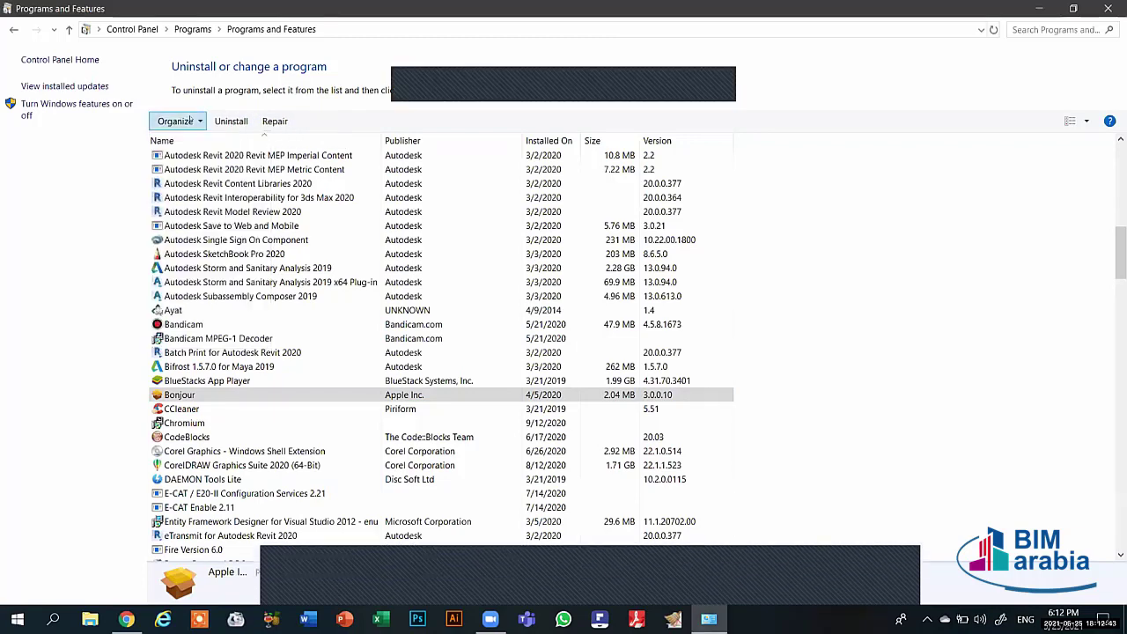
pyautogui.click(614, 86)
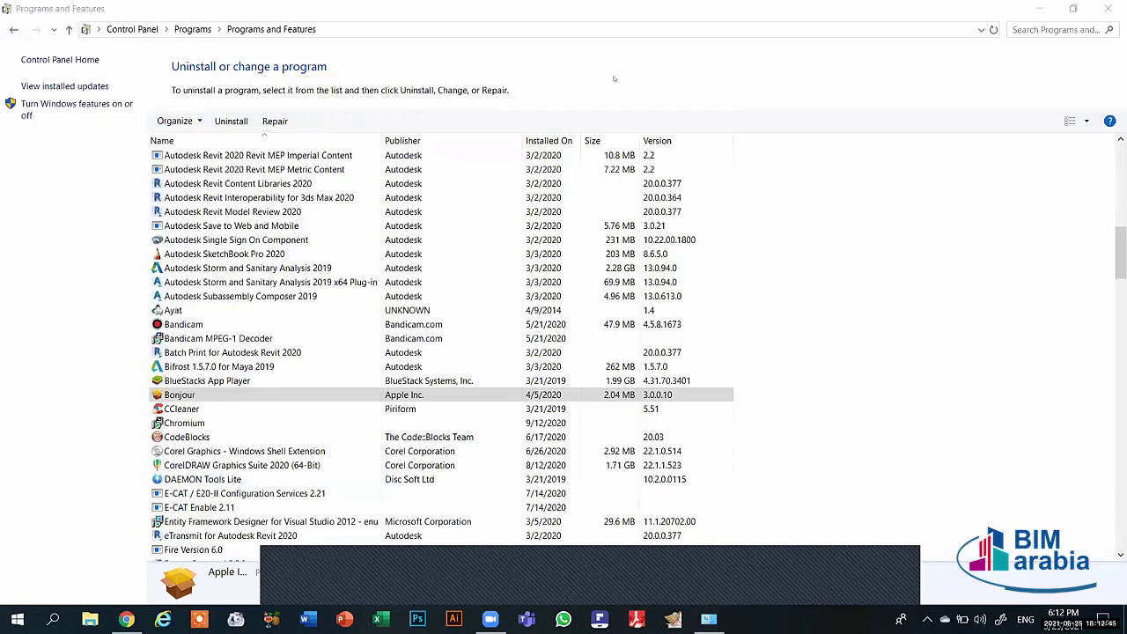
pyautogui.click(13, 28)
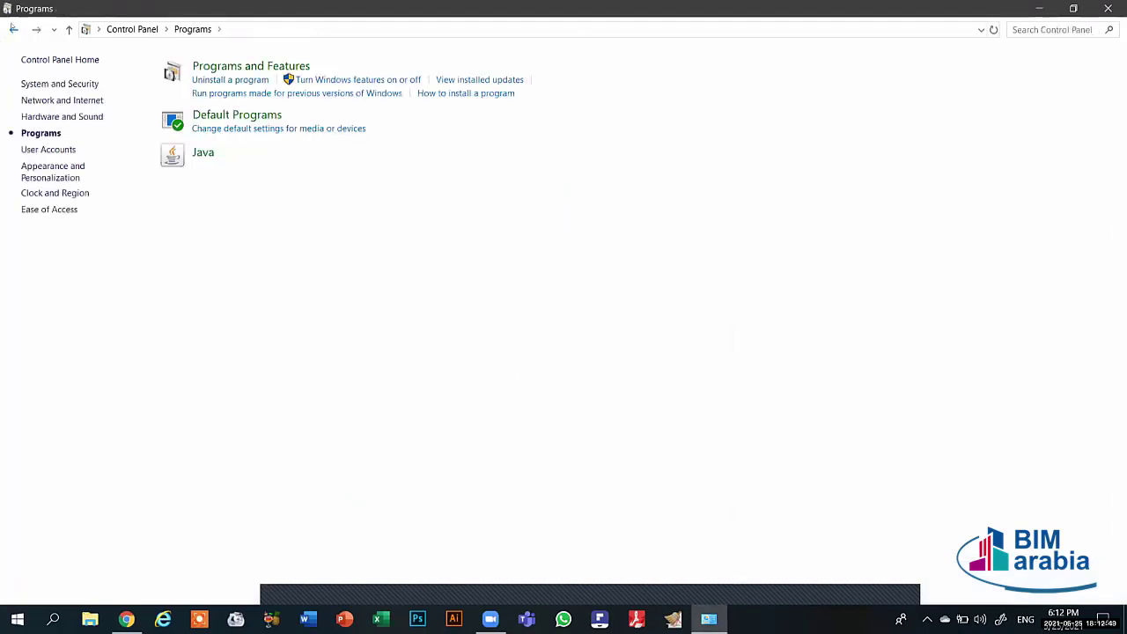
# Step: Open the user account settings from the Control Panel home, view the account name change page, and cancel it
pyautogui.click(13, 29)
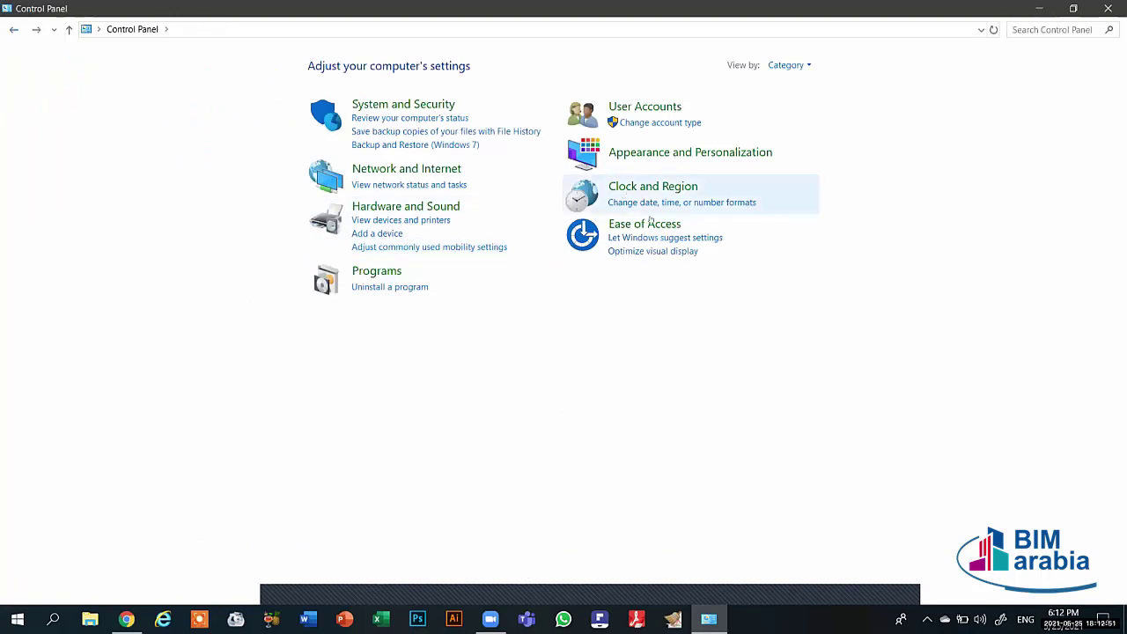
pyautogui.click(640, 106)
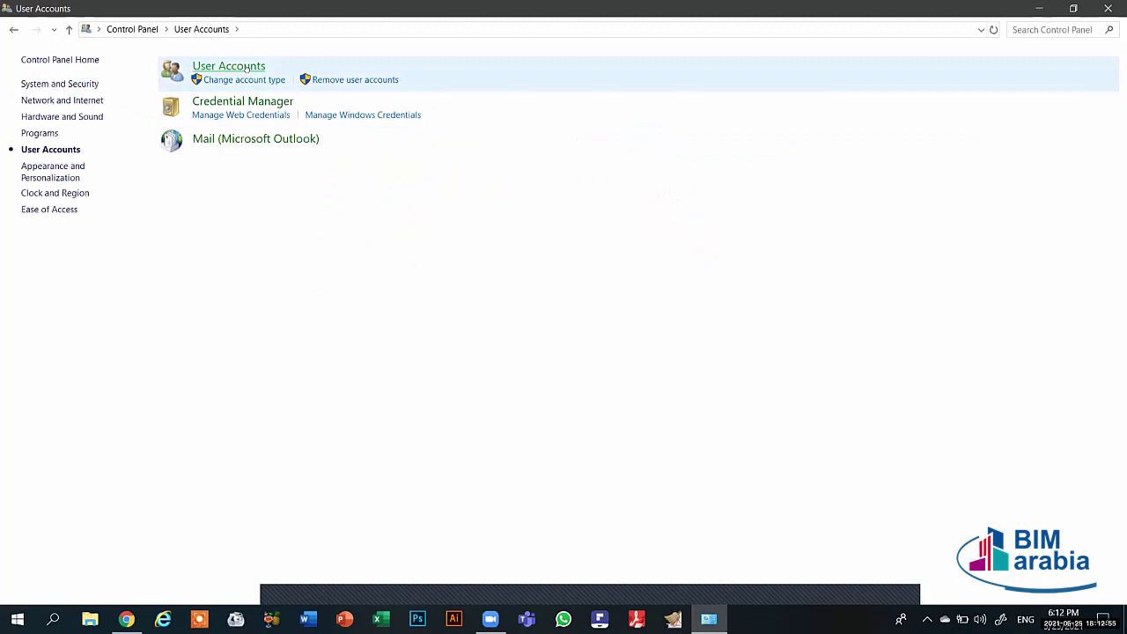
pyautogui.click(246, 68)
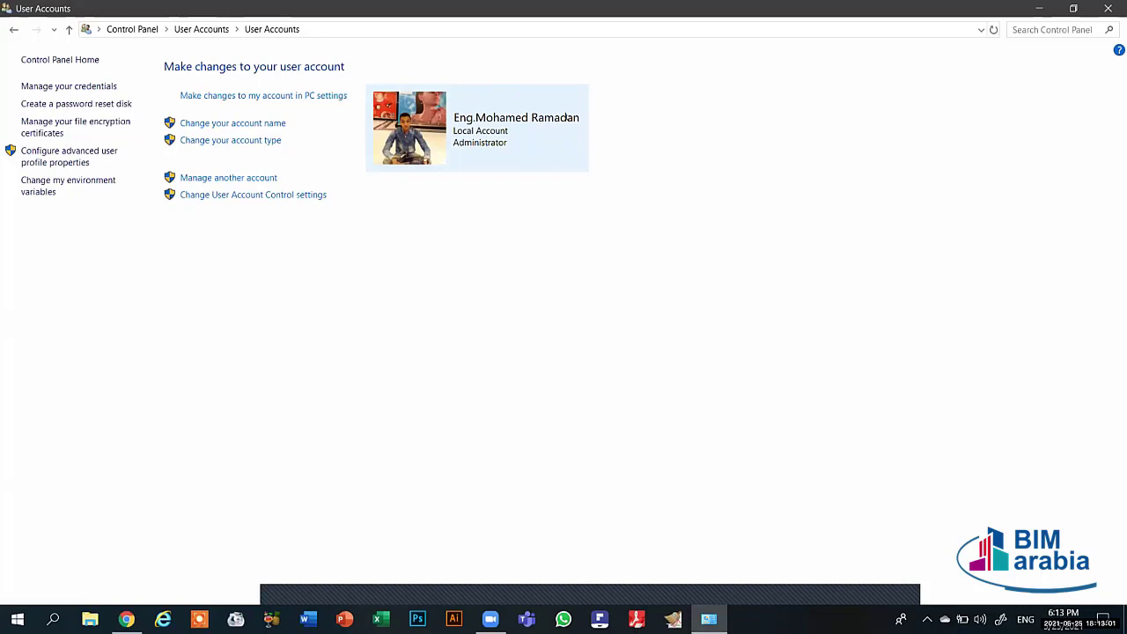
pyautogui.click(220, 124)
pyautogui.click(397, 141)
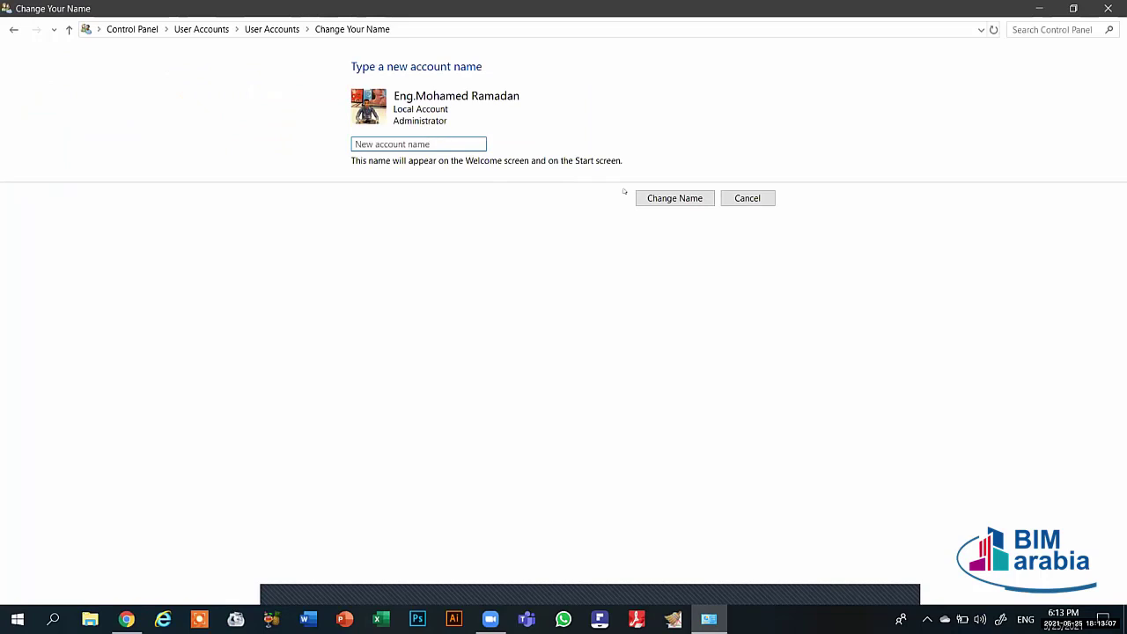
pyautogui.click(748, 198)
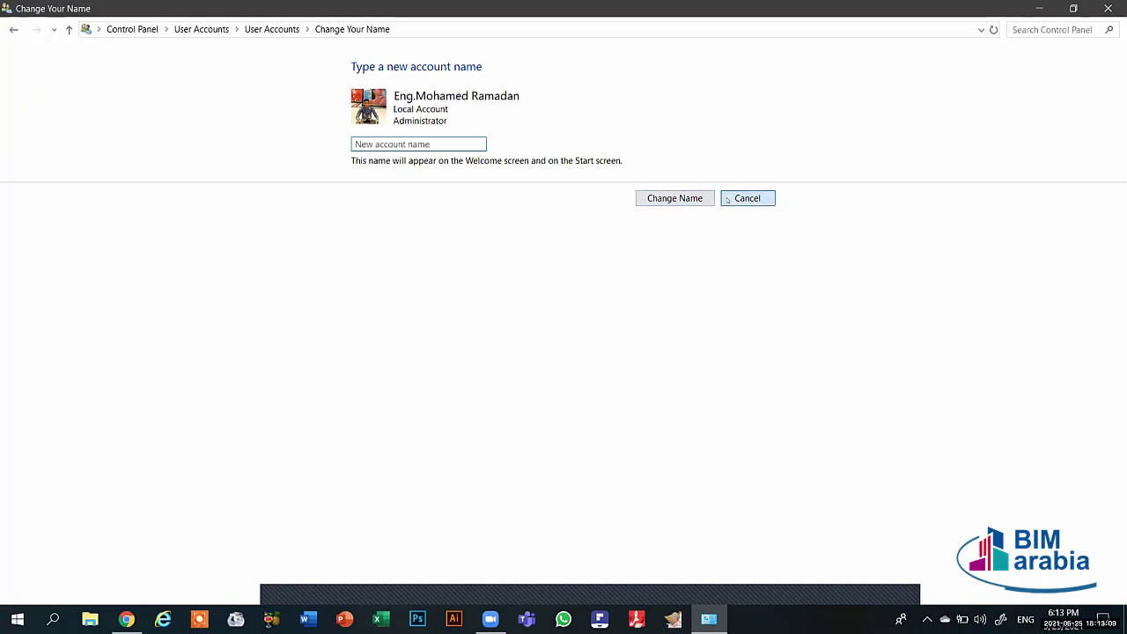
# Step: Reopen the user account settings, review the Standard and Administrator account type options, and return without changing the type
pyautogui.click(13, 30)
pyautogui.click(13, 29)
pyautogui.click(13, 29)
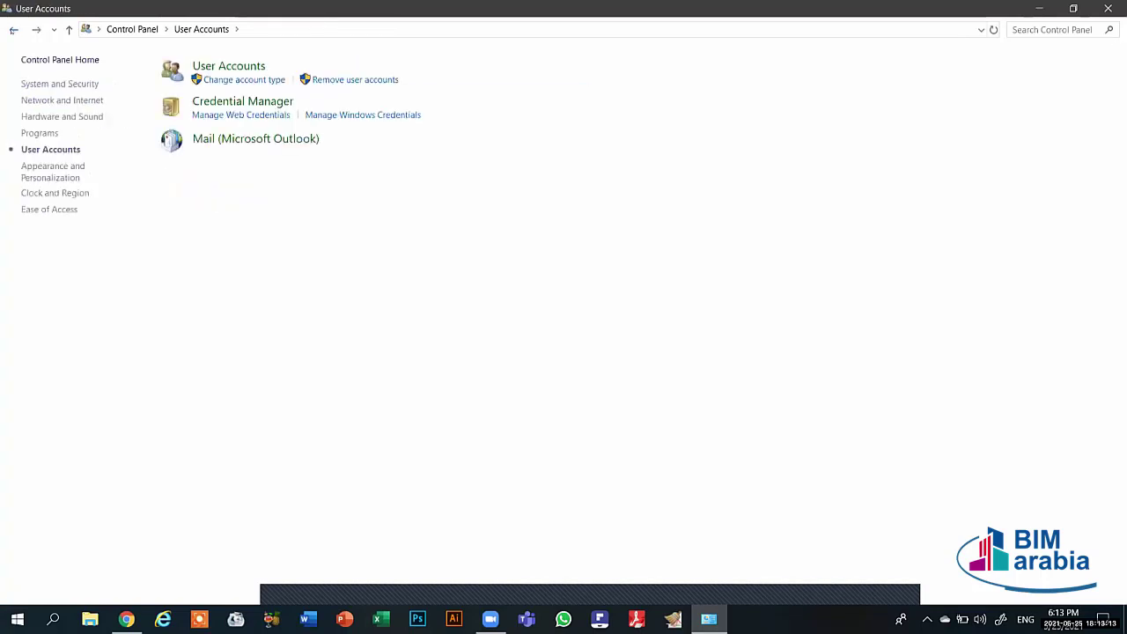
pyautogui.click(13, 29)
pyautogui.click(584, 106)
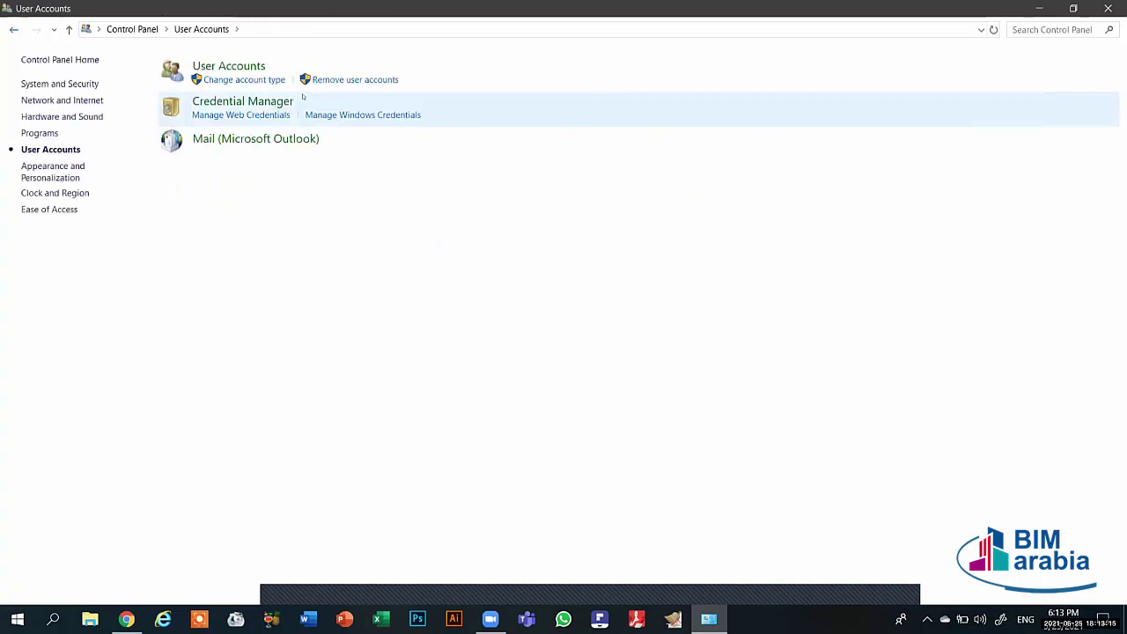
pyautogui.click(228, 66)
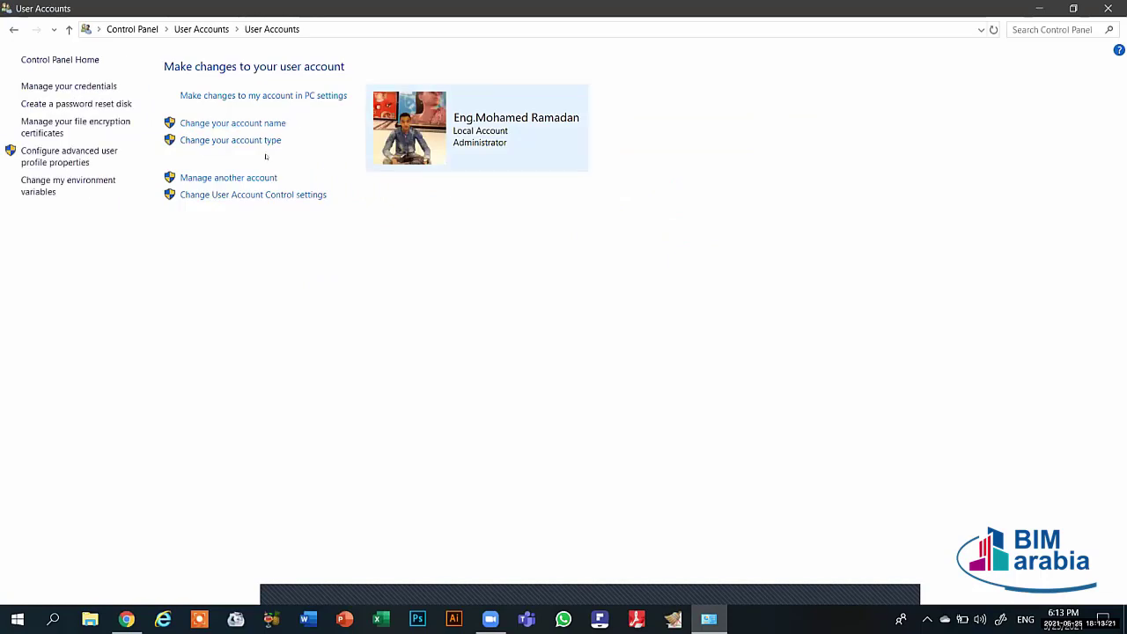
pyautogui.click(220, 143)
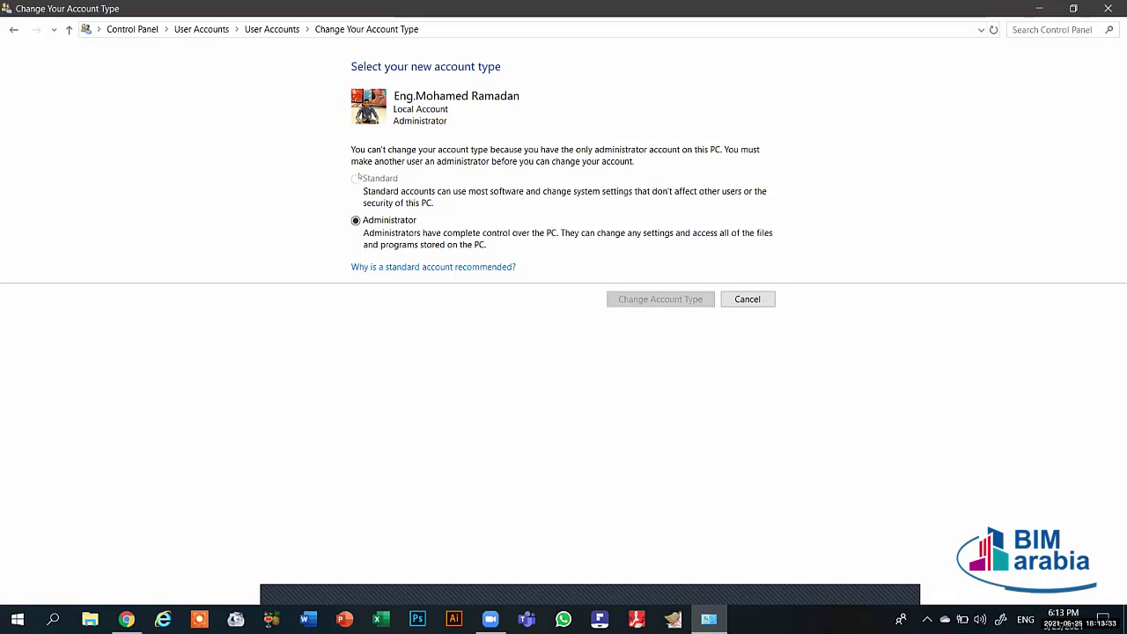
pyautogui.click(6, 30)
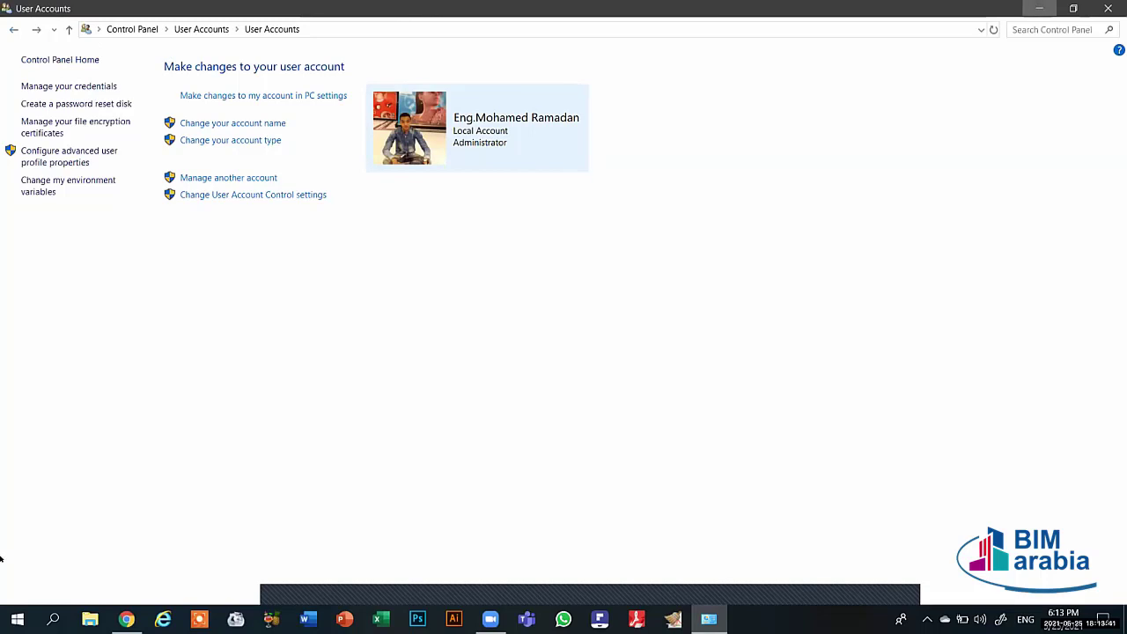
# Step: Minimize Control Panel and open the account sign-in options in Windows Settings
pyautogui.click(1038, 8)
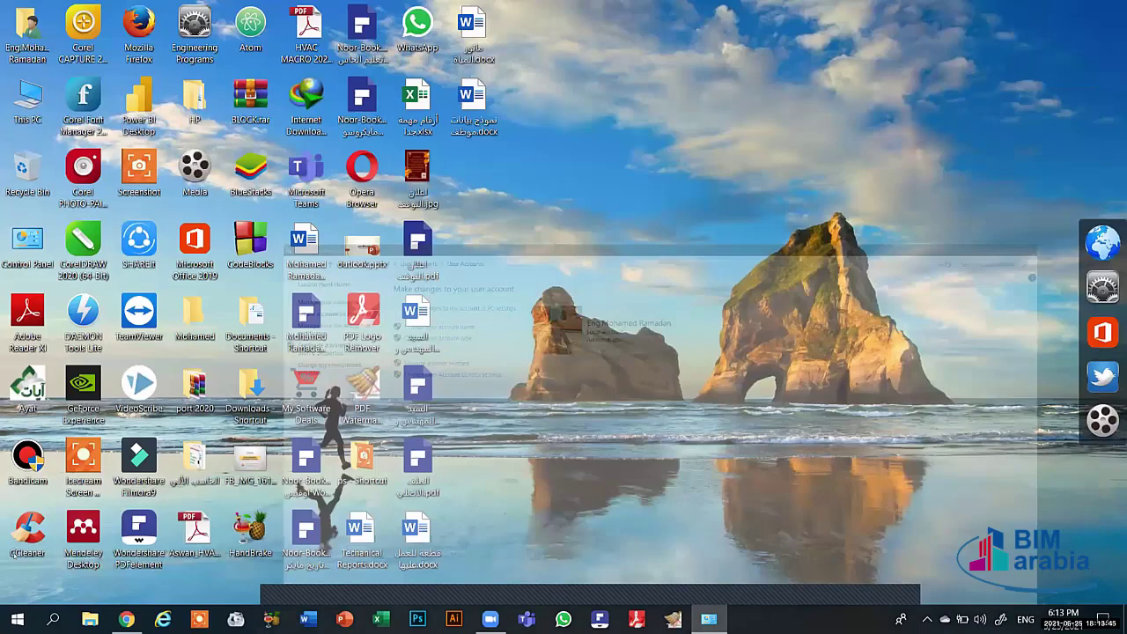
pyautogui.press('super')
pyautogui.press('super+i')
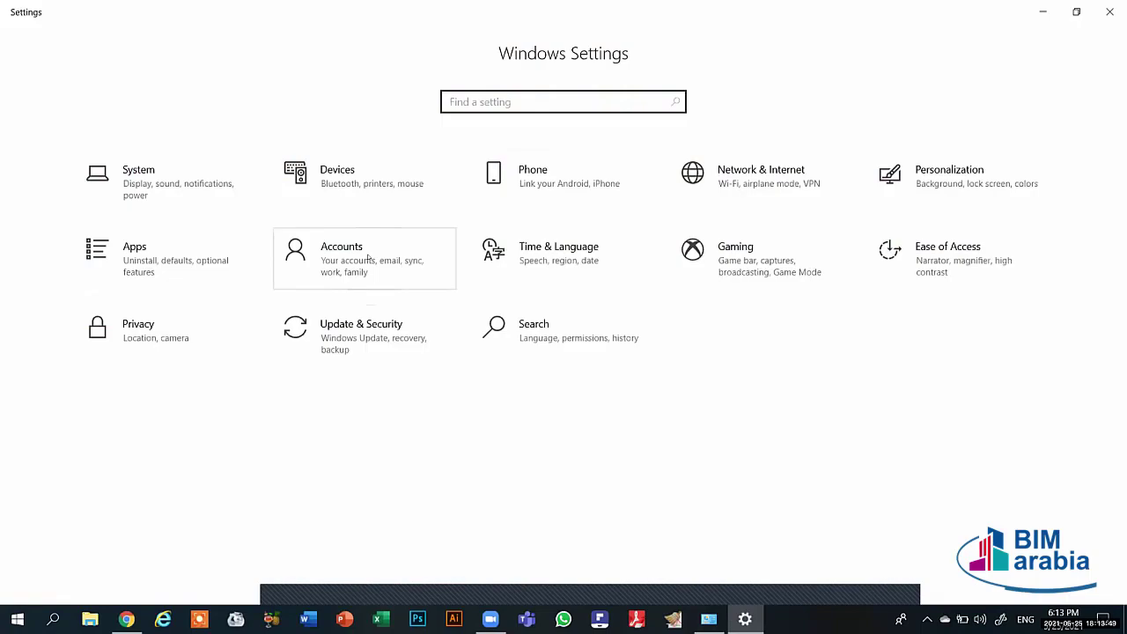
pyautogui.click(326, 248)
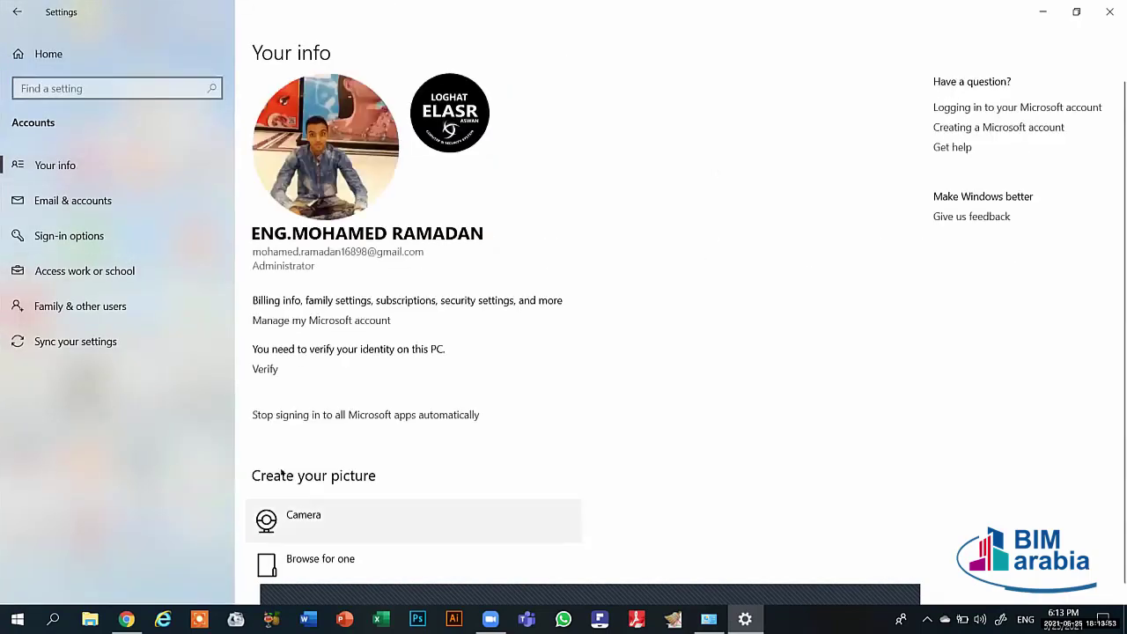
pyautogui.click(55, 236)
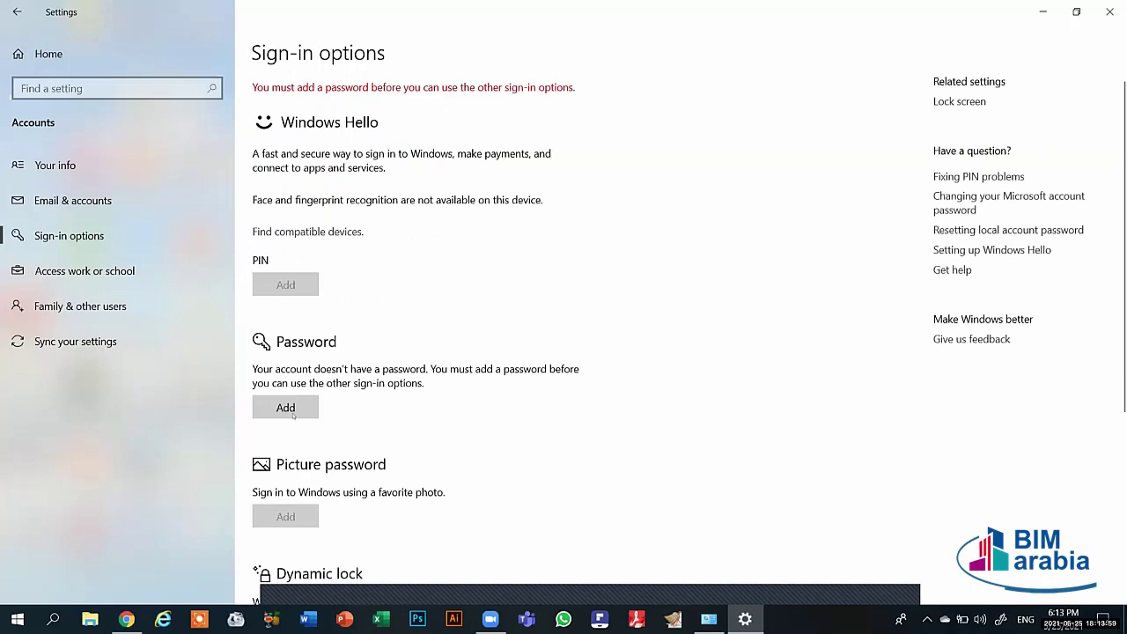
# Step: Examine the new password, reenter password and password hint fields for adding an account password, cancel, and close Settings
pyautogui.click(265, 409)
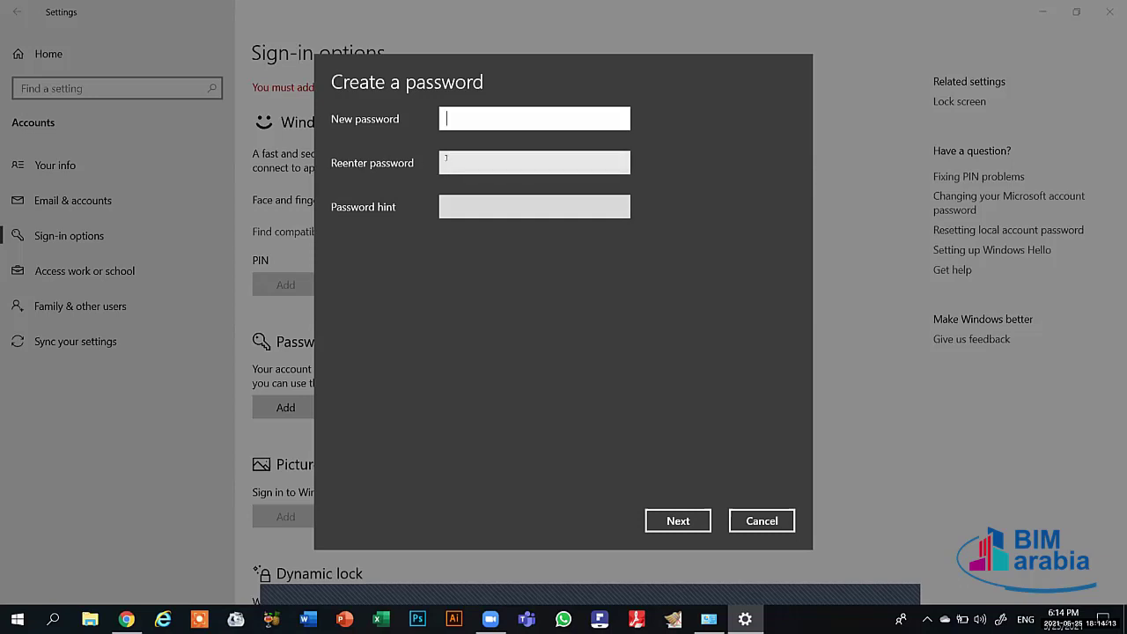
pyautogui.click(447, 163)
pyautogui.click(449, 115)
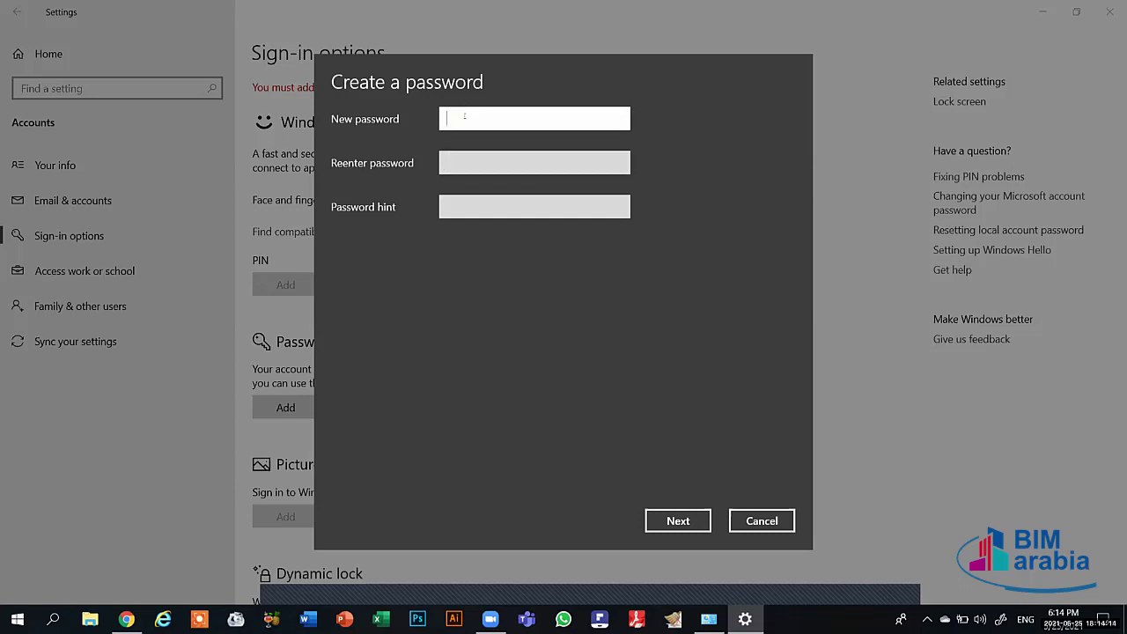
pyautogui.click(467, 162)
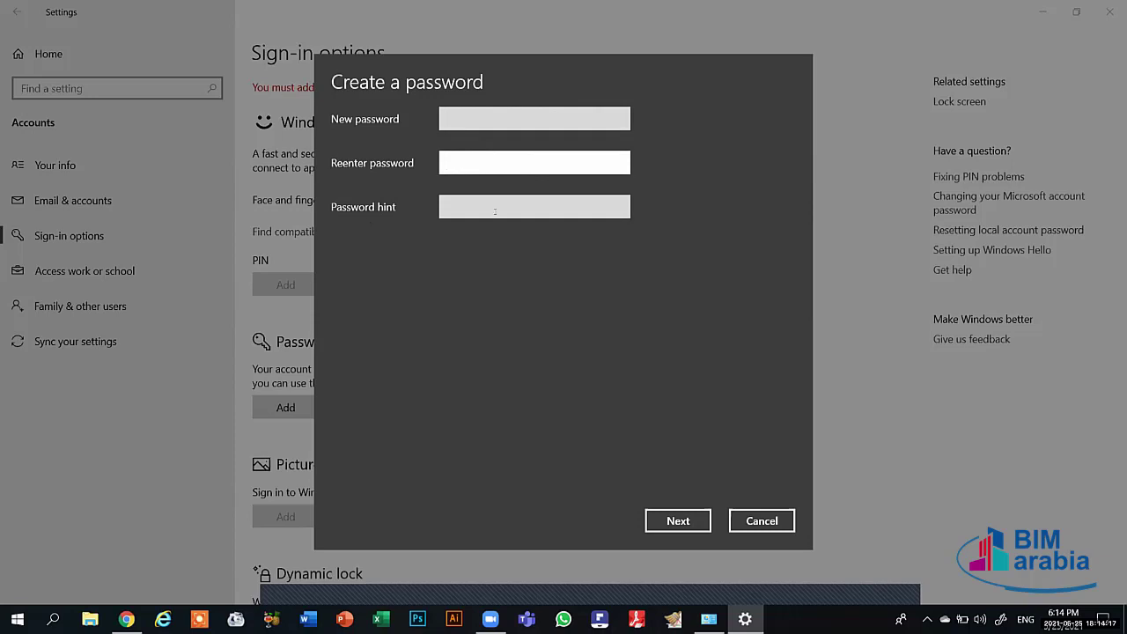
pyautogui.click(502, 205)
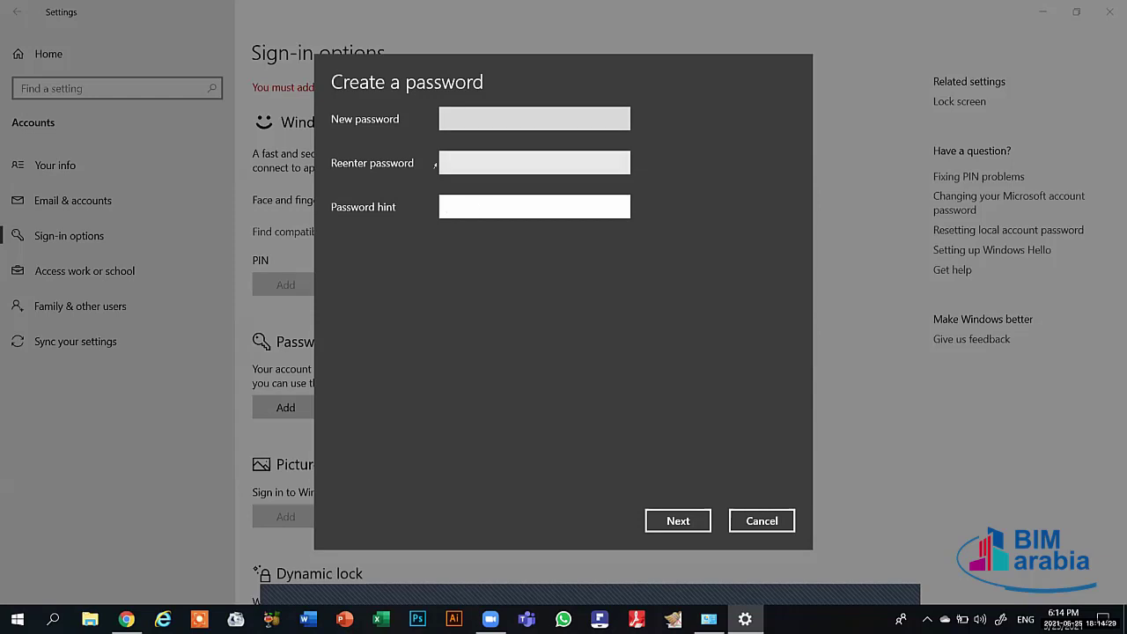
pyautogui.click(747, 515)
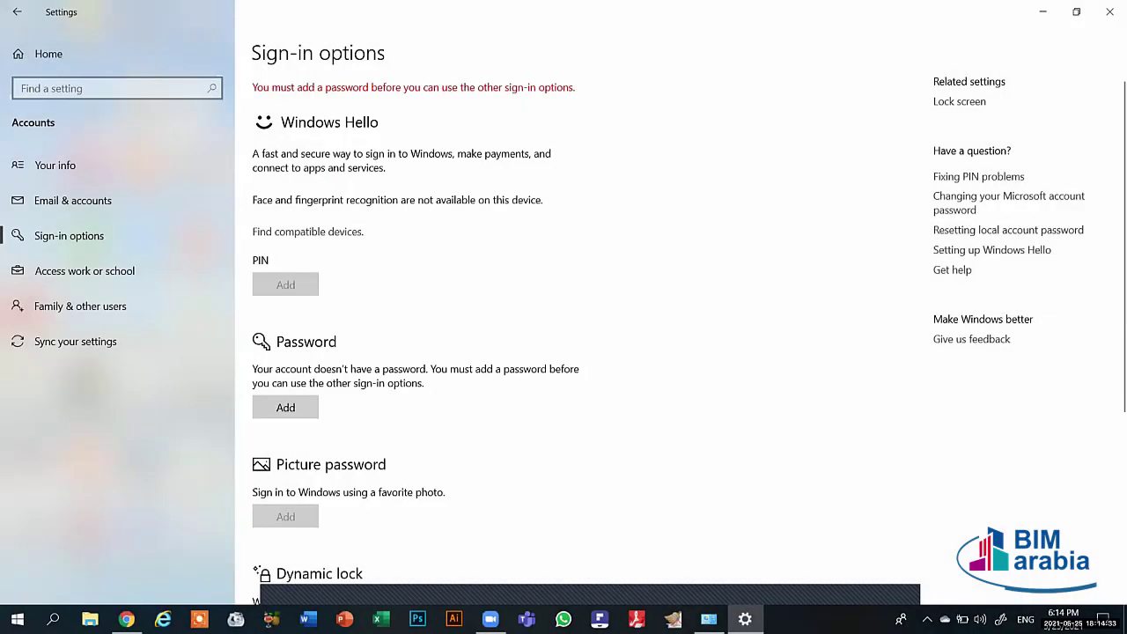
pyautogui.hotkey('alt', 'F4')
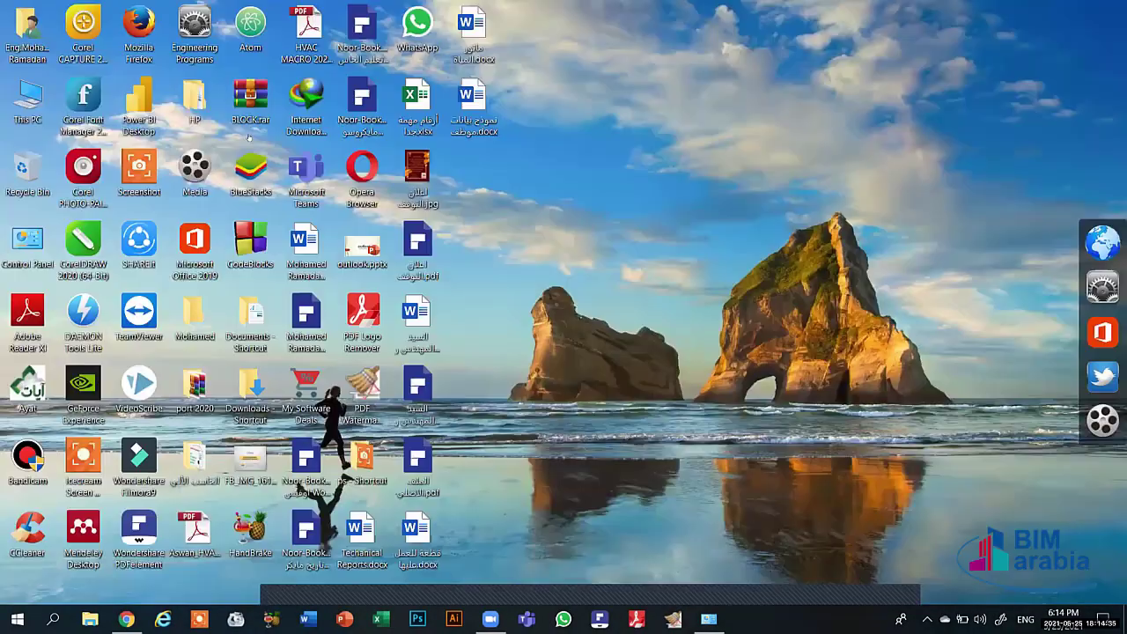
# Step: Switch back to Control Panel, view the taskbar settings from Appearance and Personalization, and close them
pyautogui.click(708, 619)
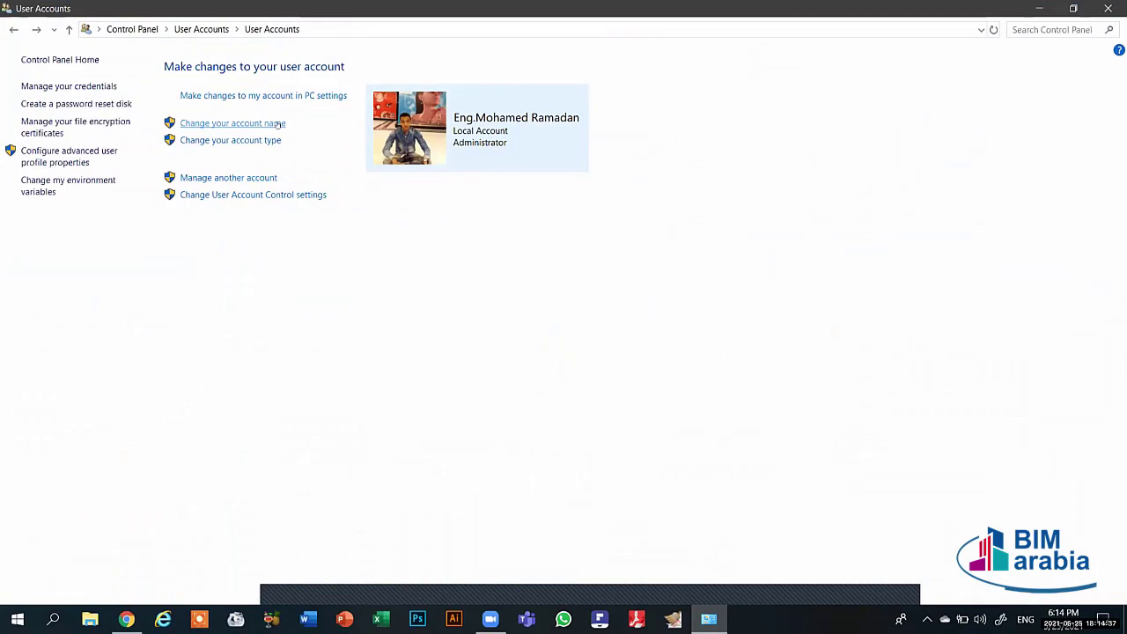
pyautogui.click(5, 30)
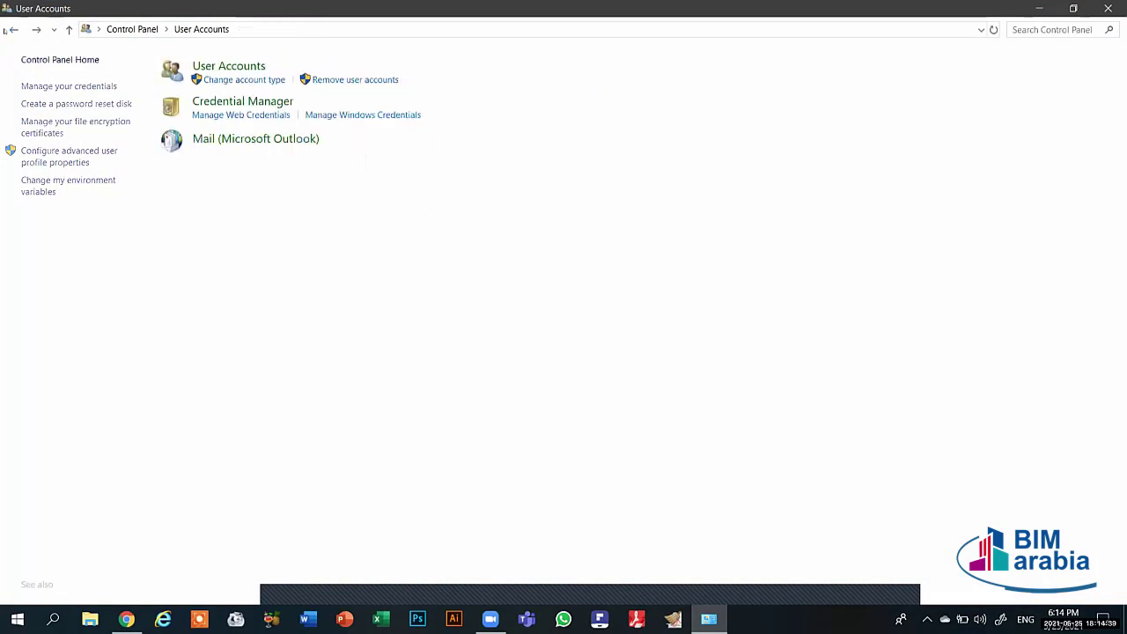
pyautogui.click(31, 57)
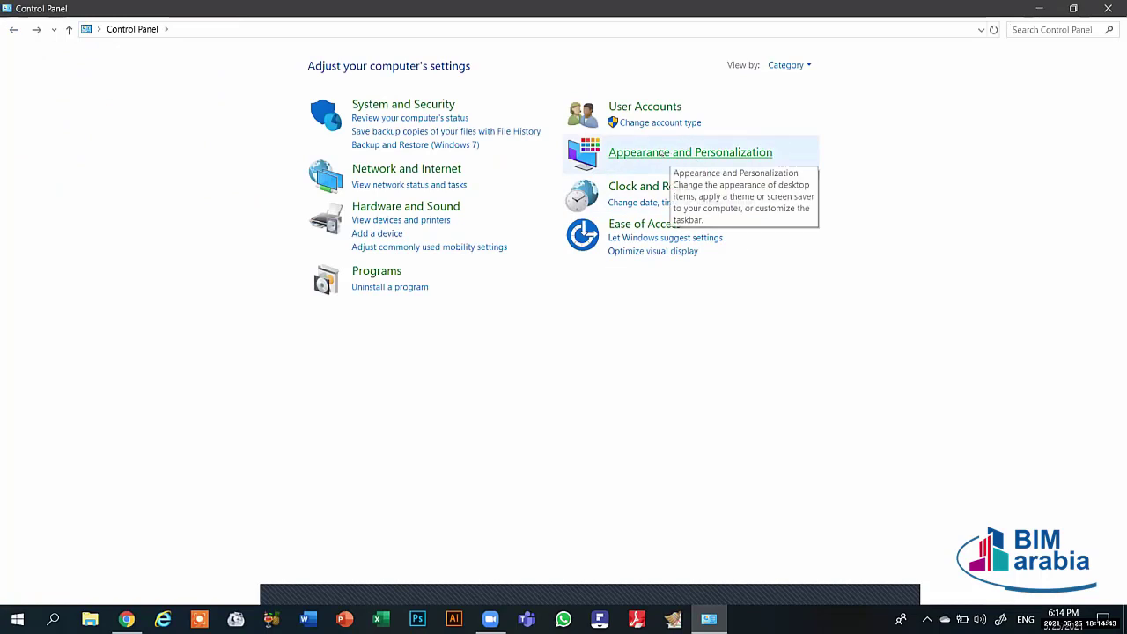
pyautogui.click(673, 153)
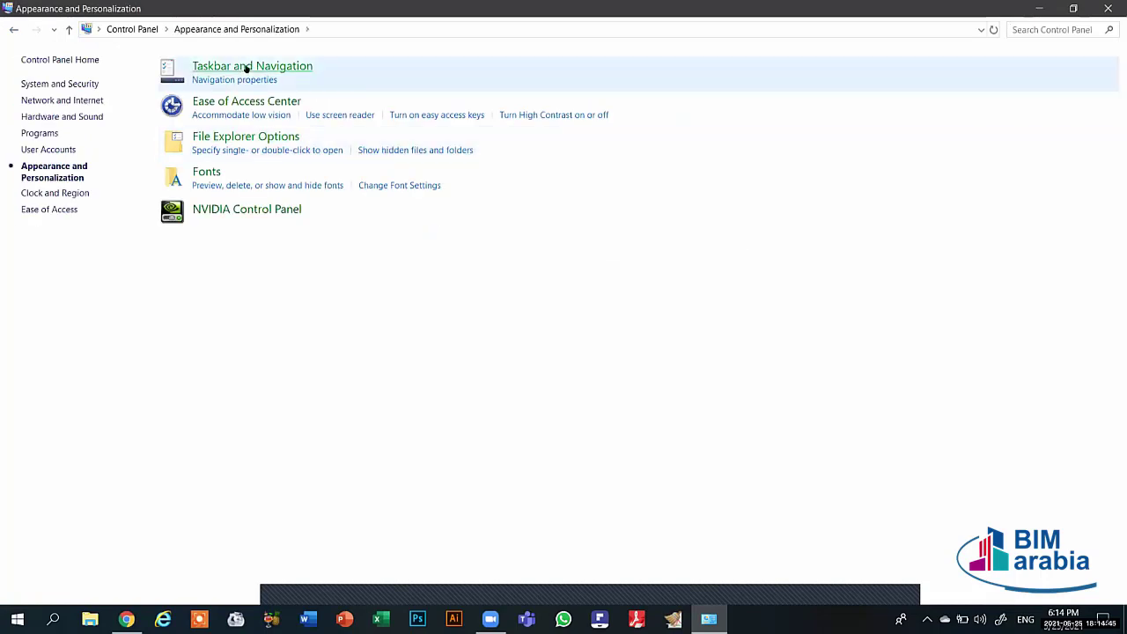
pyautogui.click(246, 68)
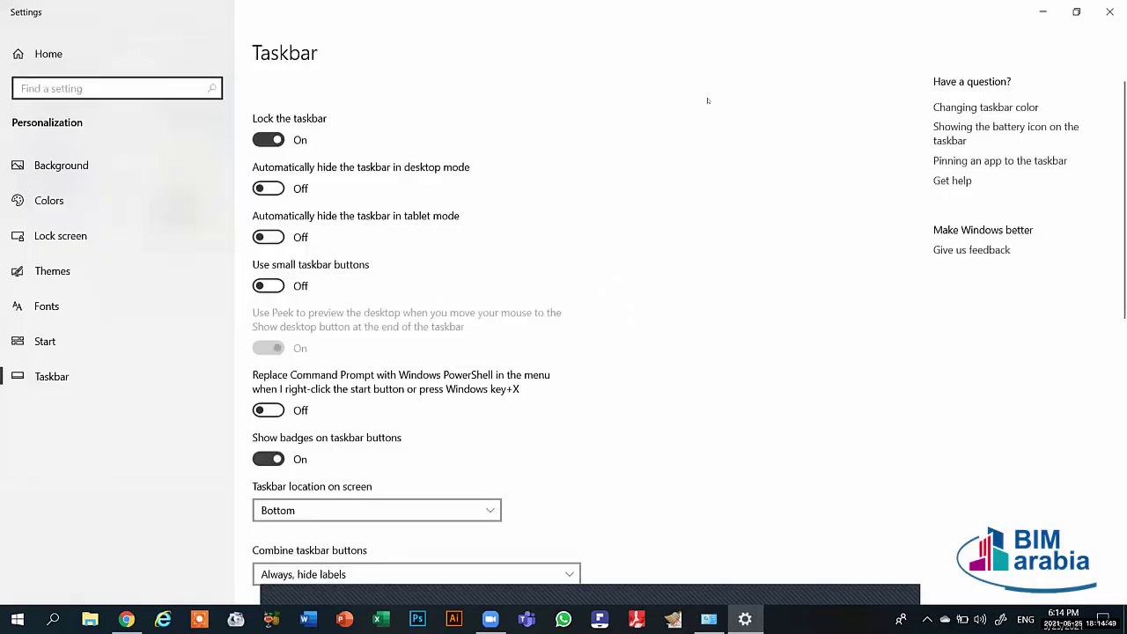
pyautogui.click(1109, 12)
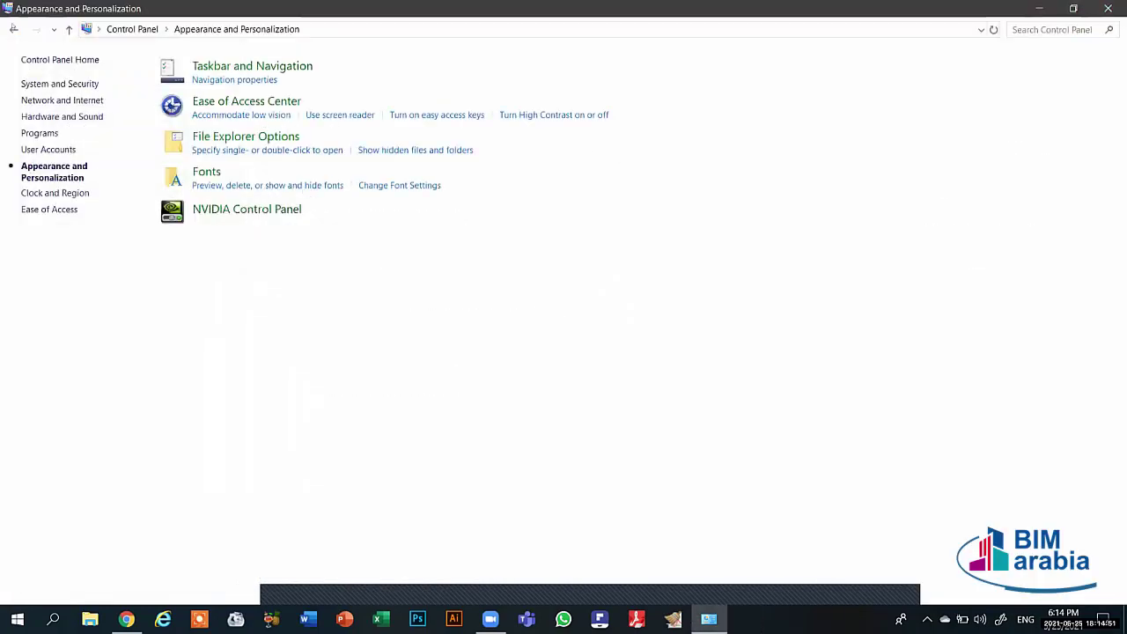
# Step: Open Date and Time from the Clock and Region category, view the date and time change settings, and cancel them
pyautogui.click(13, 30)
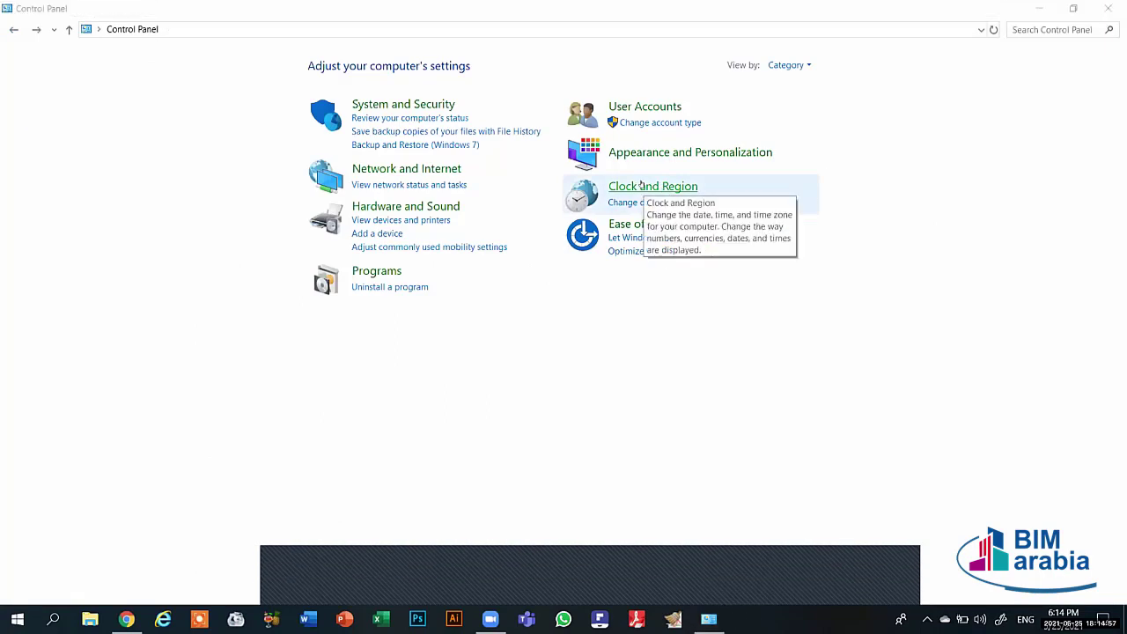
pyautogui.click(642, 185)
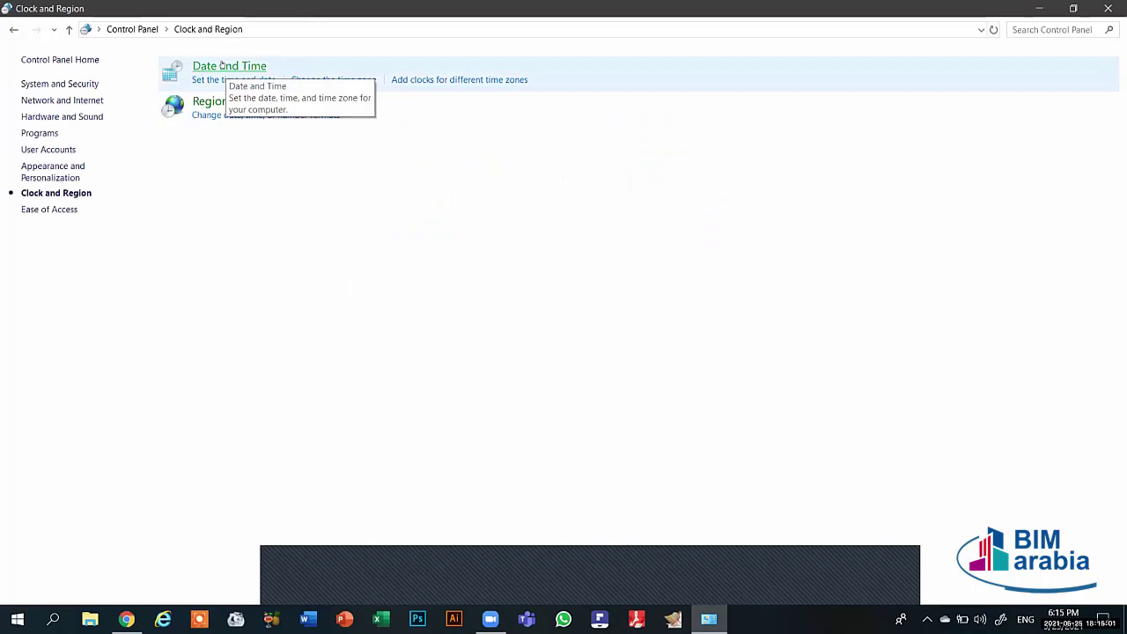
pyautogui.click(236, 67)
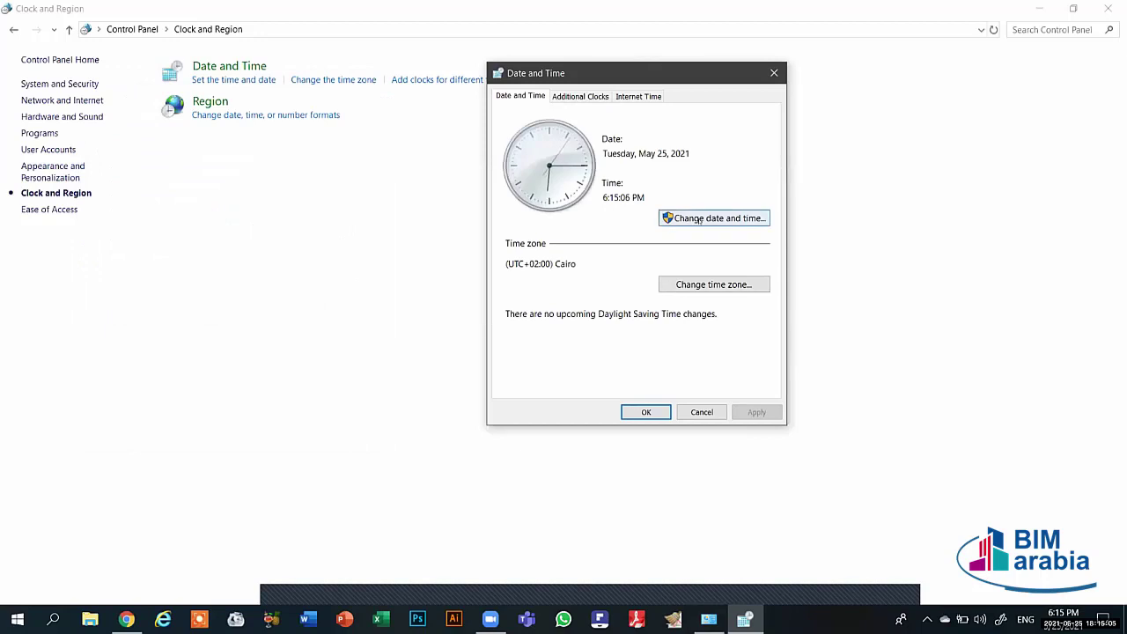
pyautogui.click(697, 219)
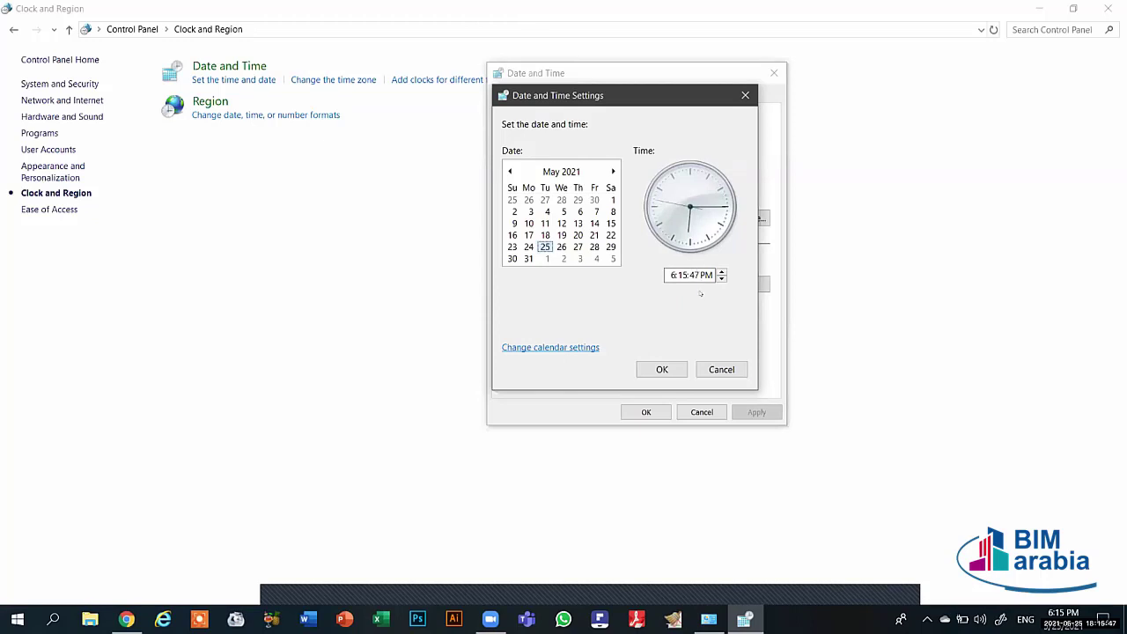
pyautogui.click(718, 369)
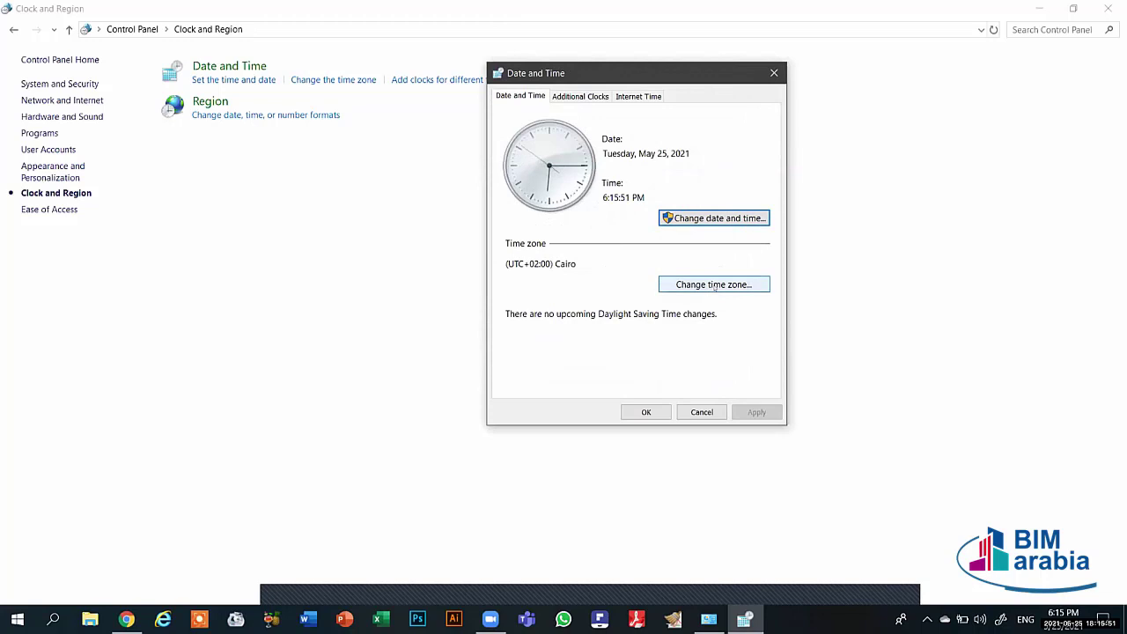
# Step: View the time zone settings and close the Date and Time dialog without changes
pyautogui.click(711, 285)
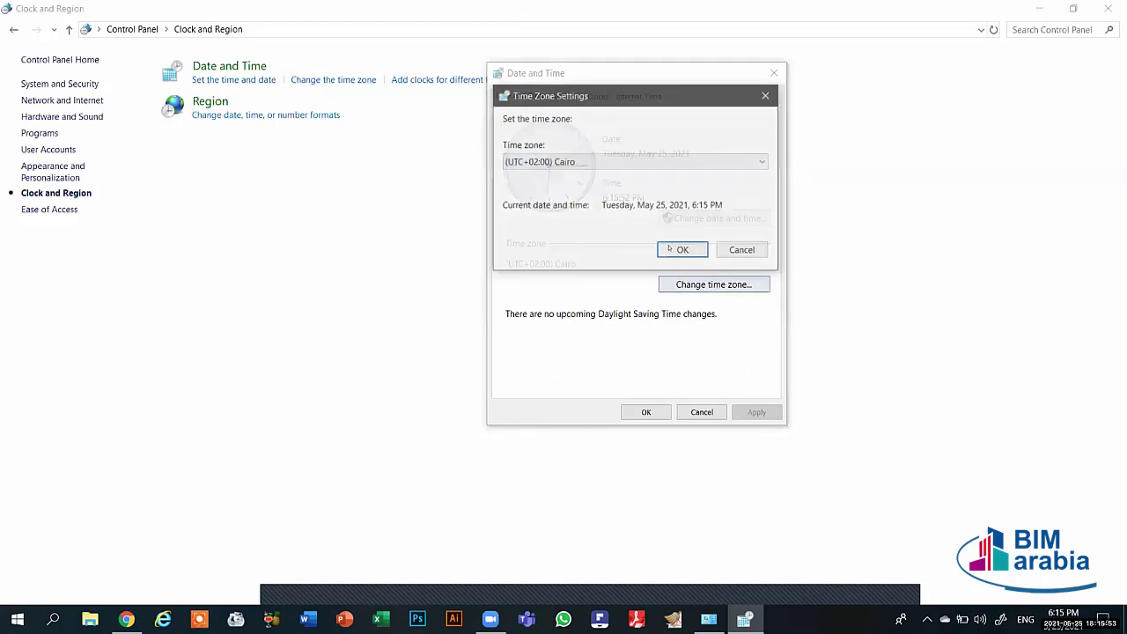
pyautogui.click(765, 95)
pyautogui.press('Escape')
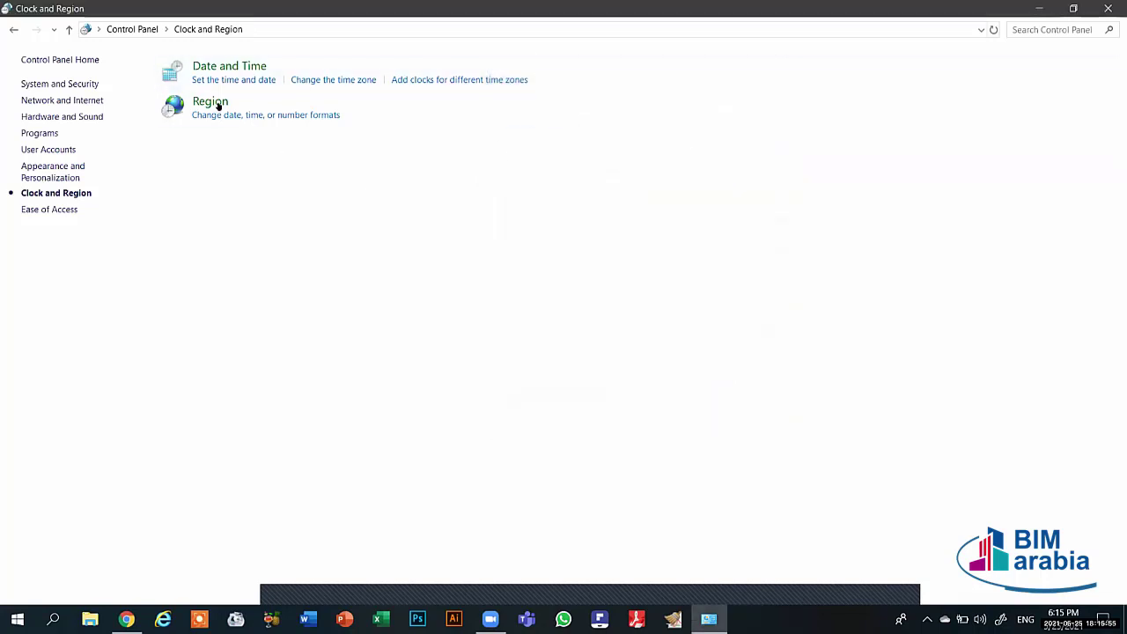
# Step: Open the Region settings and examine the language formats, the first-day-of-week options and the administrative settings
pyautogui.click(221, 112)
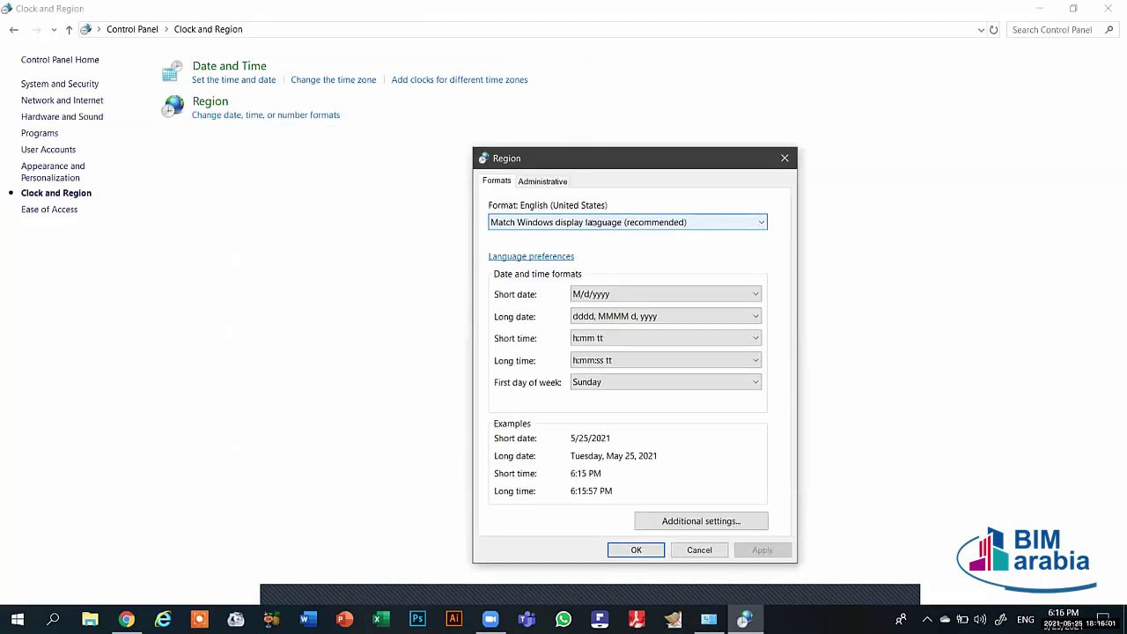
pyautogui.click(591, 222)
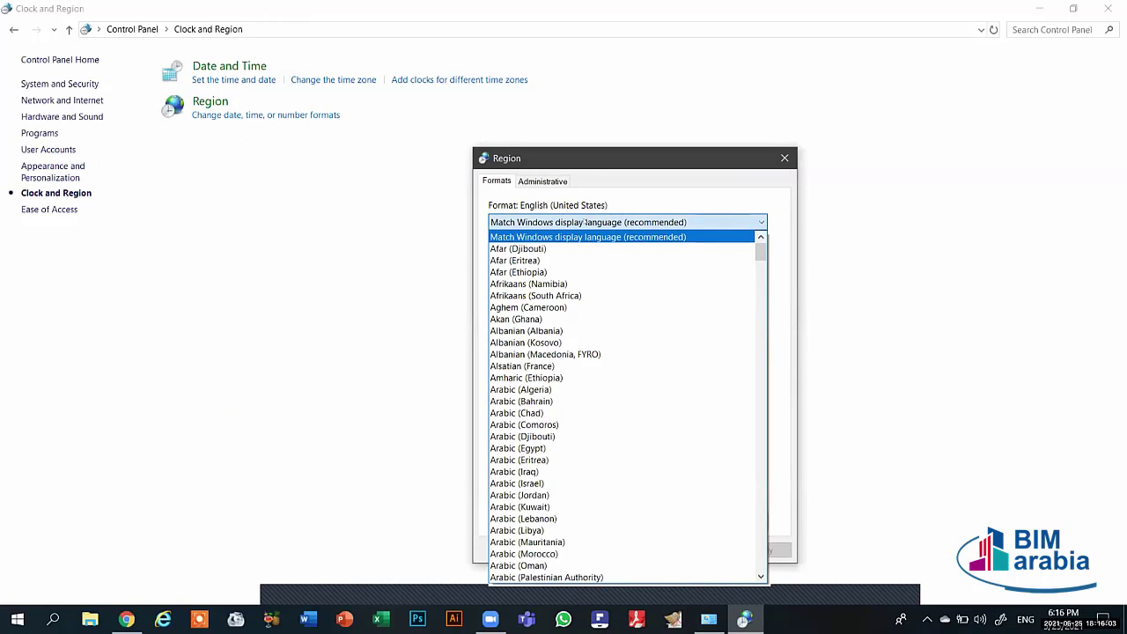
pyautogui.click(592, 223)
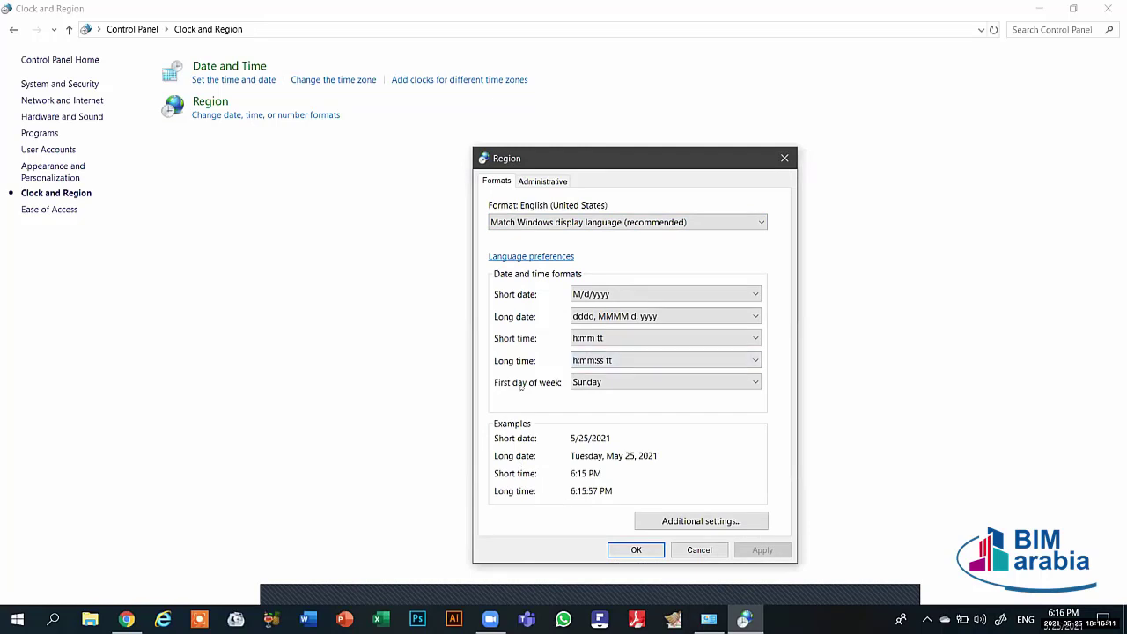
pyautogui.click(604, 381)
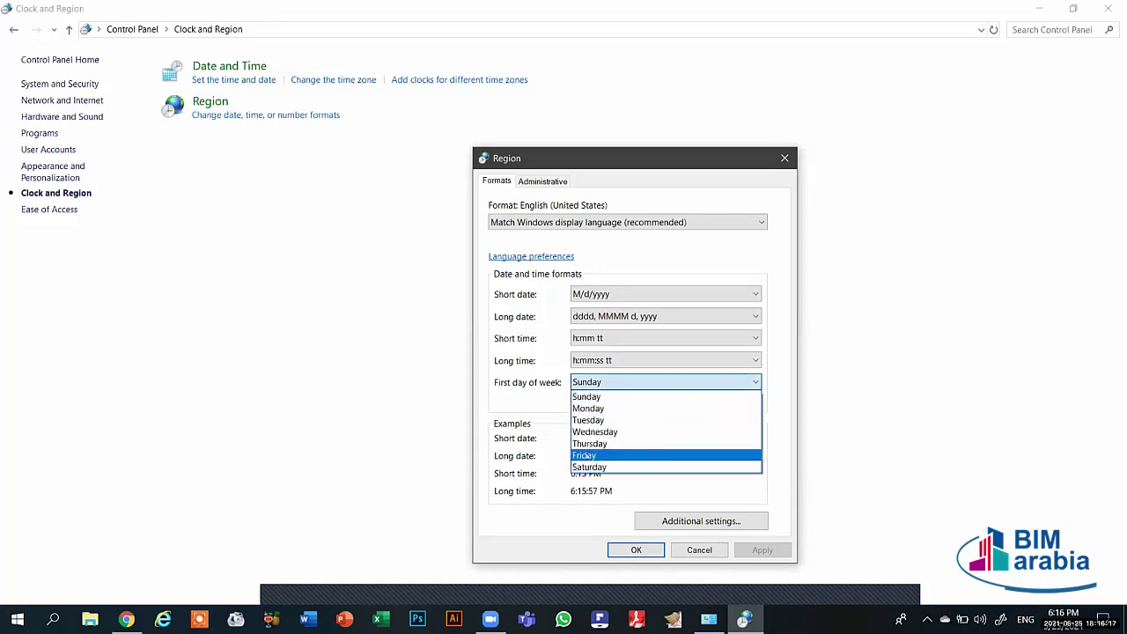
pyautogui.click(623, 279)
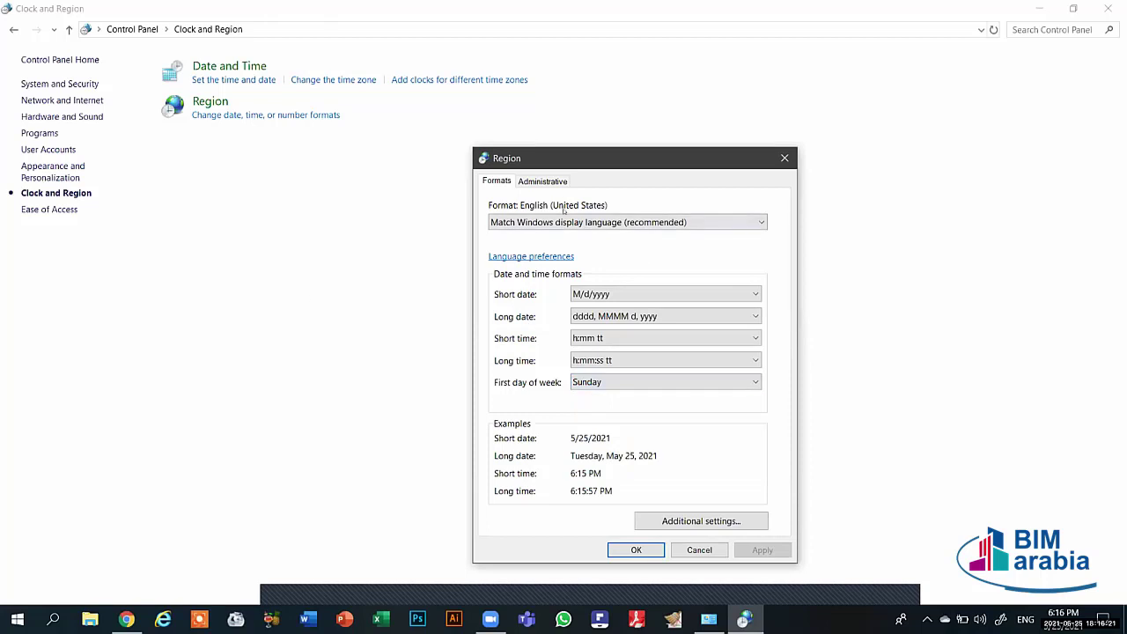
pyautogui.click(546, 181)
pyautogui.click(491, 178)
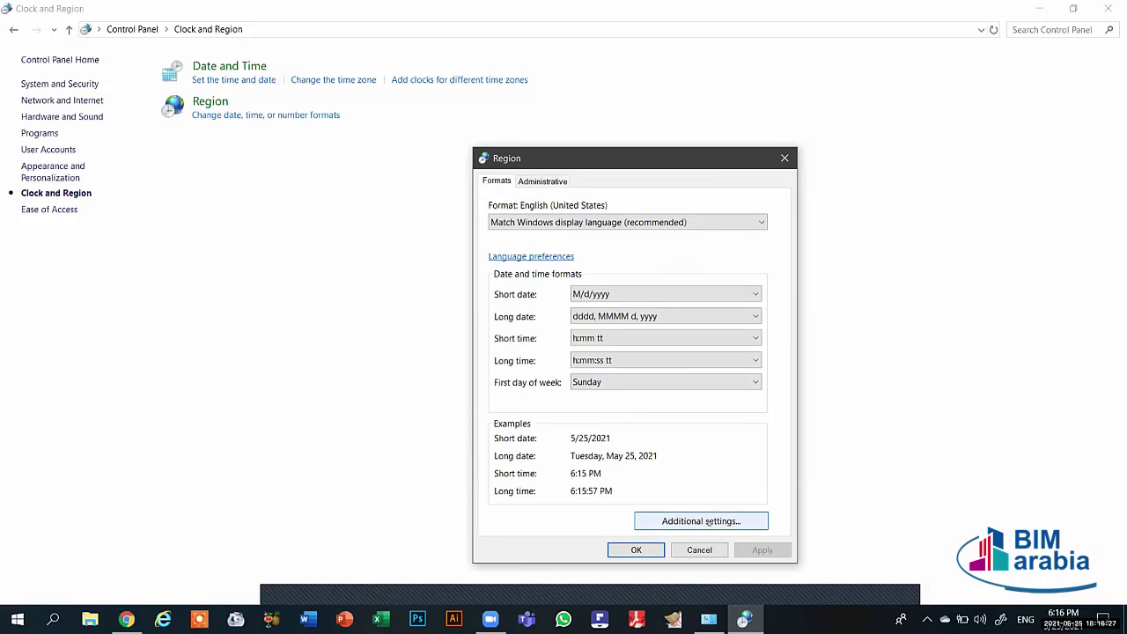
# Step: Open the additional format settings from Region and examine the number format options, such as decimal symbol and digits after decimal
pyautogui.click(701, 520)
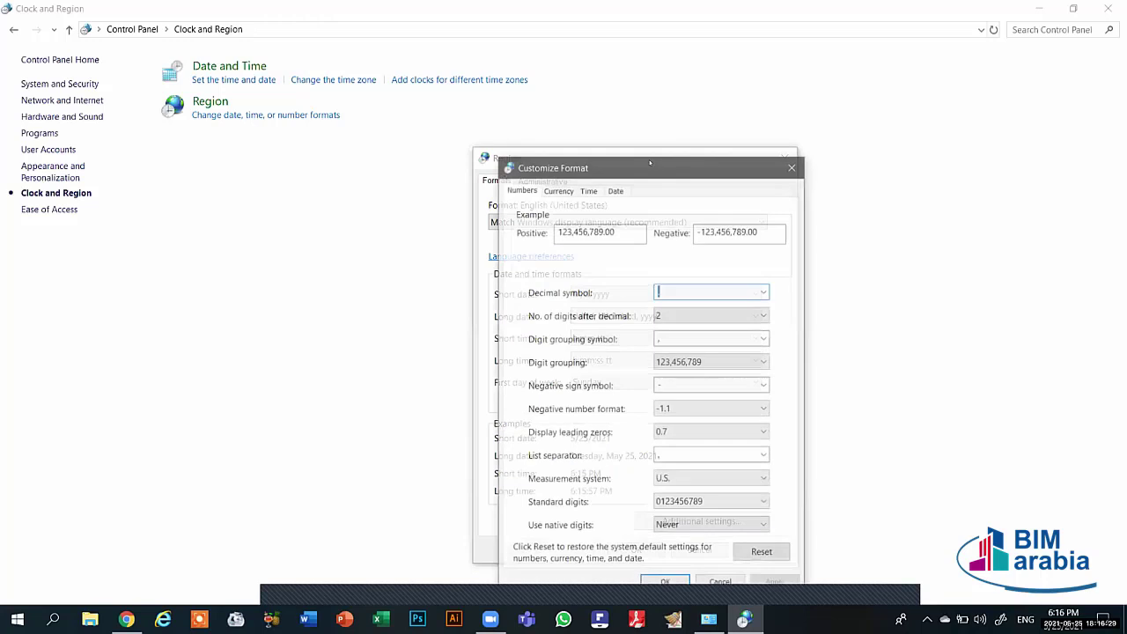
pyautogui.moveTo(649, 164); pyautogui.dragTo(673, 60)
pyautogui.click(697, 193)
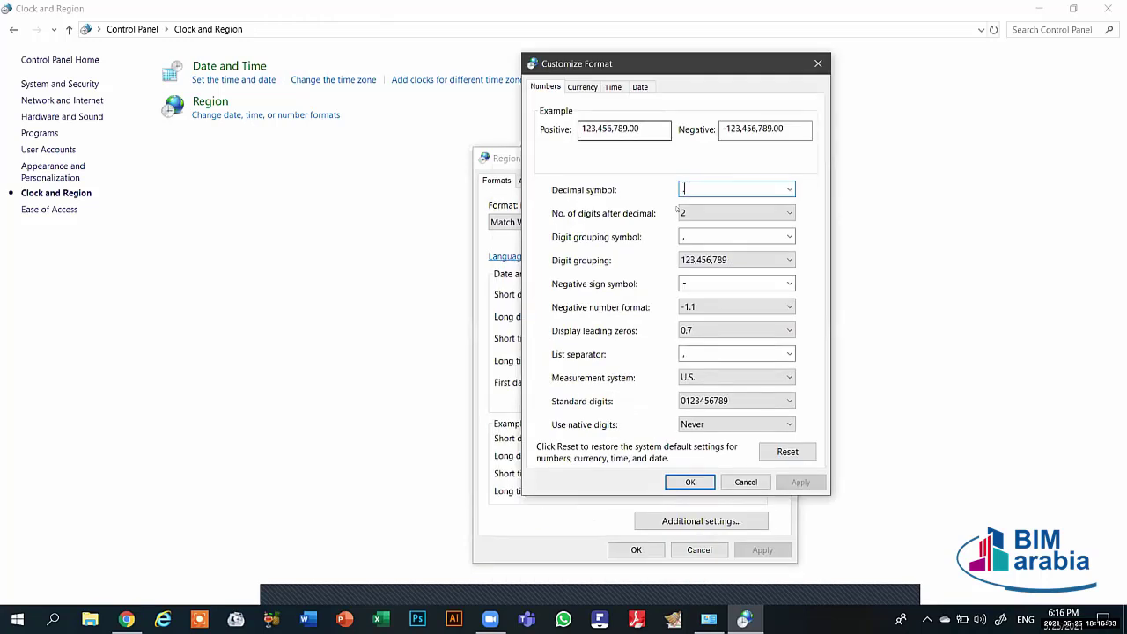
pyautogui.press('Tab')
pyautogui.press('Tab')
# Step: View the currency format settings and the available currency symbols without changing the selection
pyautogui.click(584, 84)
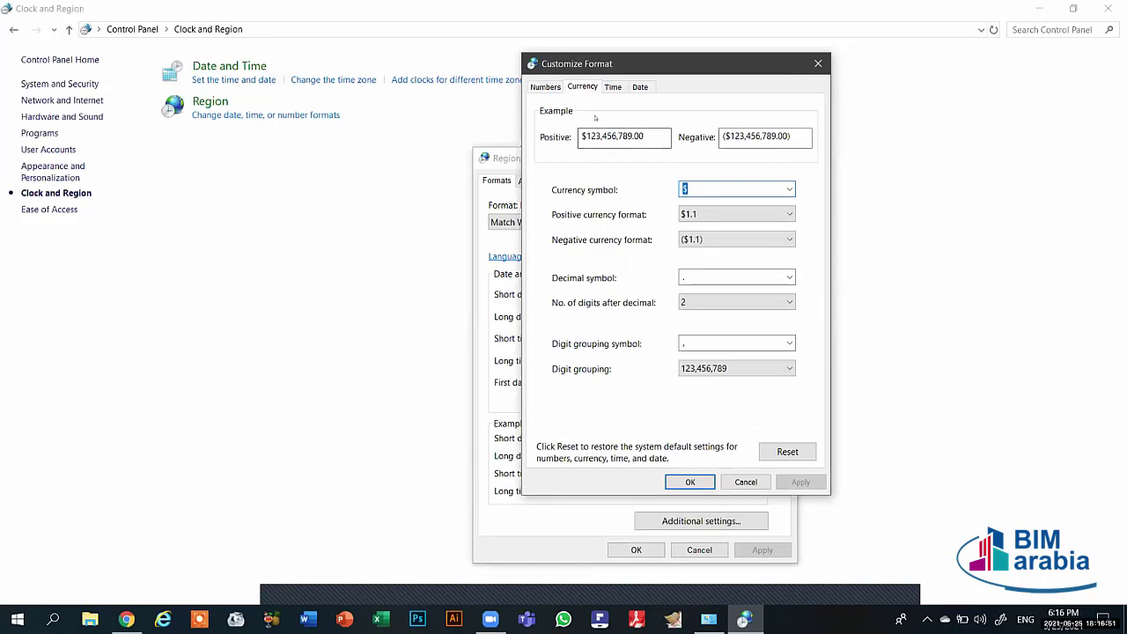
pyautogui.click(790, 189)
pyautogui.click(790, 189)
pyautogui.click(790, 189)
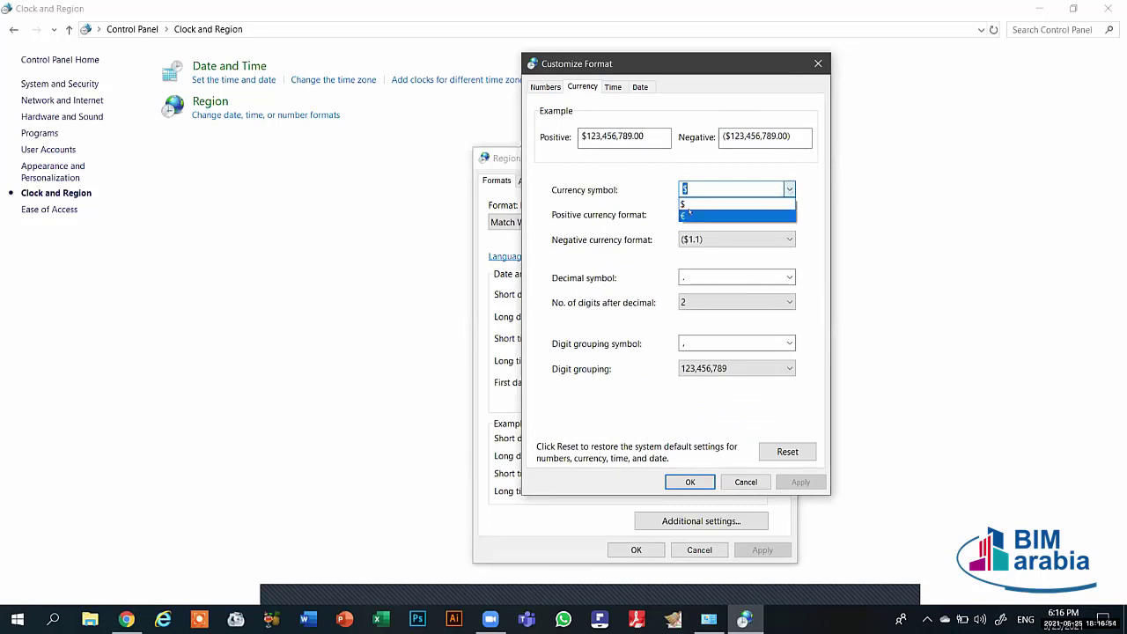
pyautogui.click(783, 188)
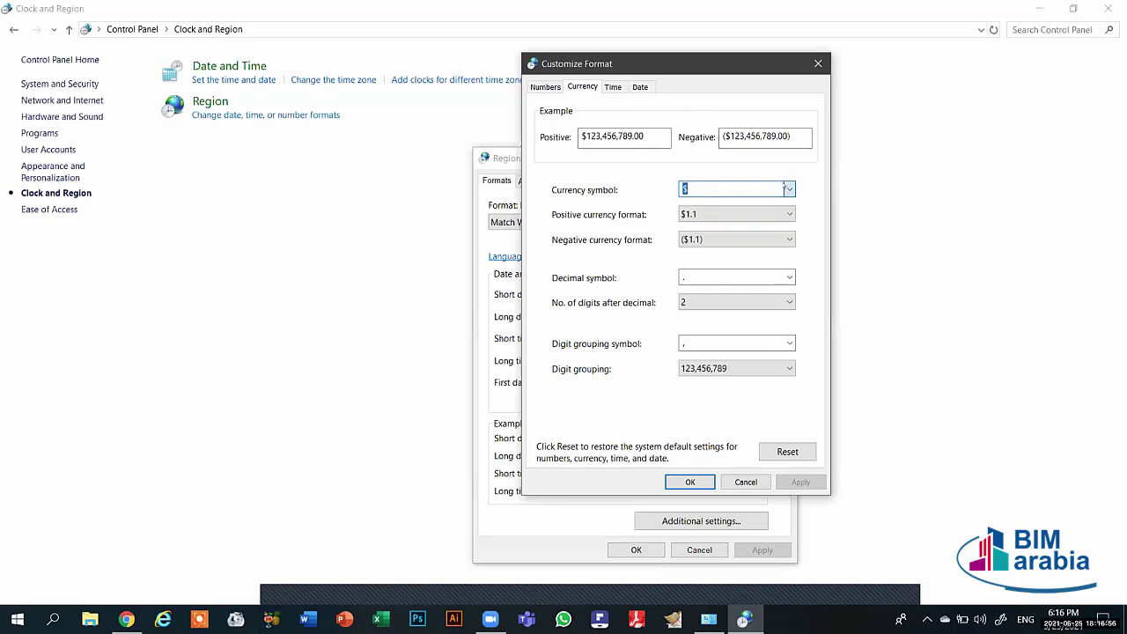
# Step: View the time formats with their AM and PM symbols and the date formats with the calendar options
pyautogui.click(610, 87)
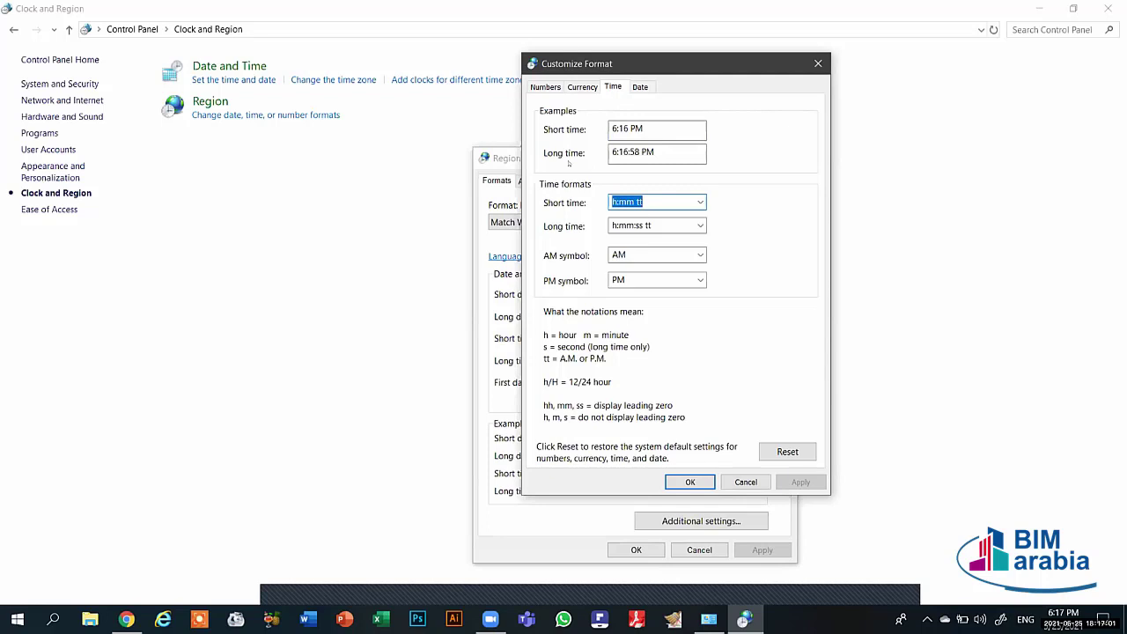
pyautogui.click(632, 255)
pyautogui.click(699, 279)
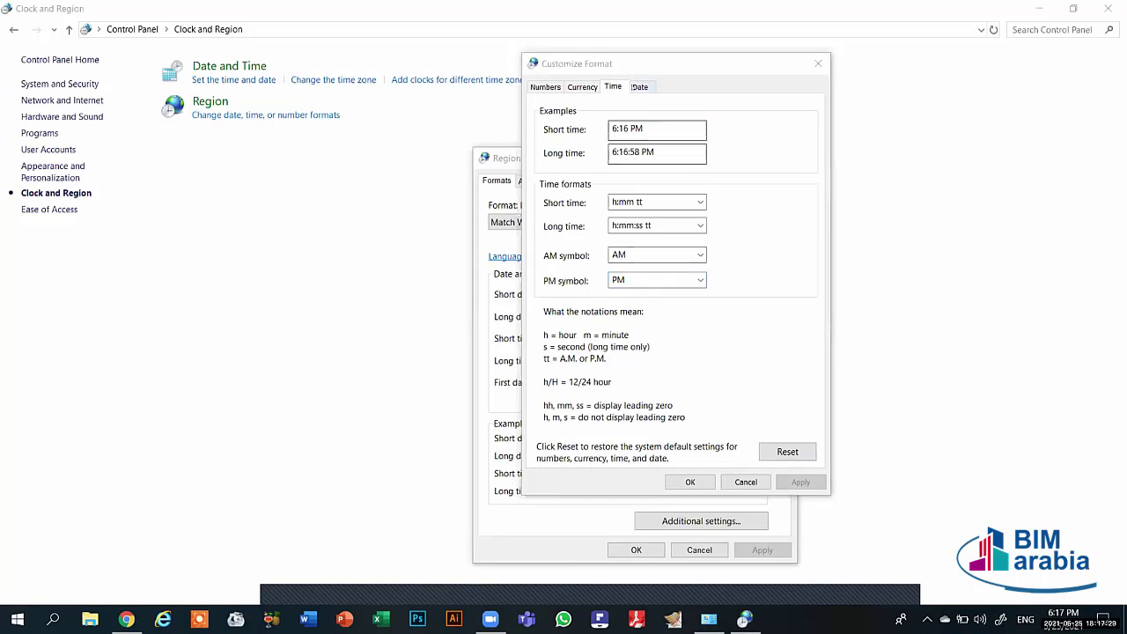
pyautogui.click(635, 87)
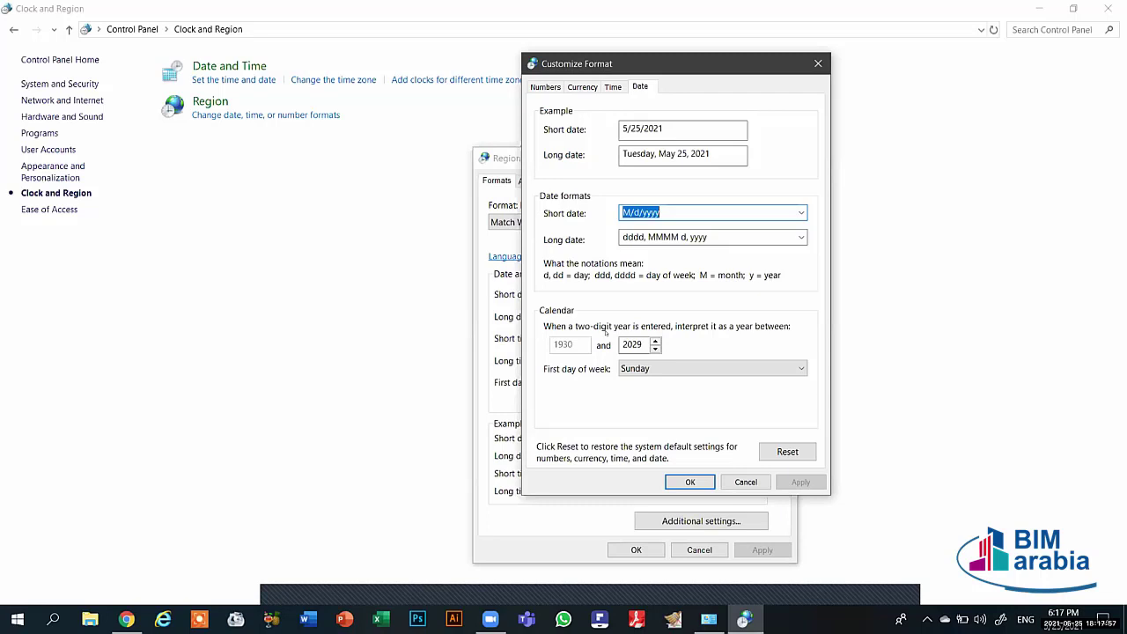
# Step: Close the Customize Format and Region dialogs without changes and close Control Panel
pyautogui.click(817, 65)
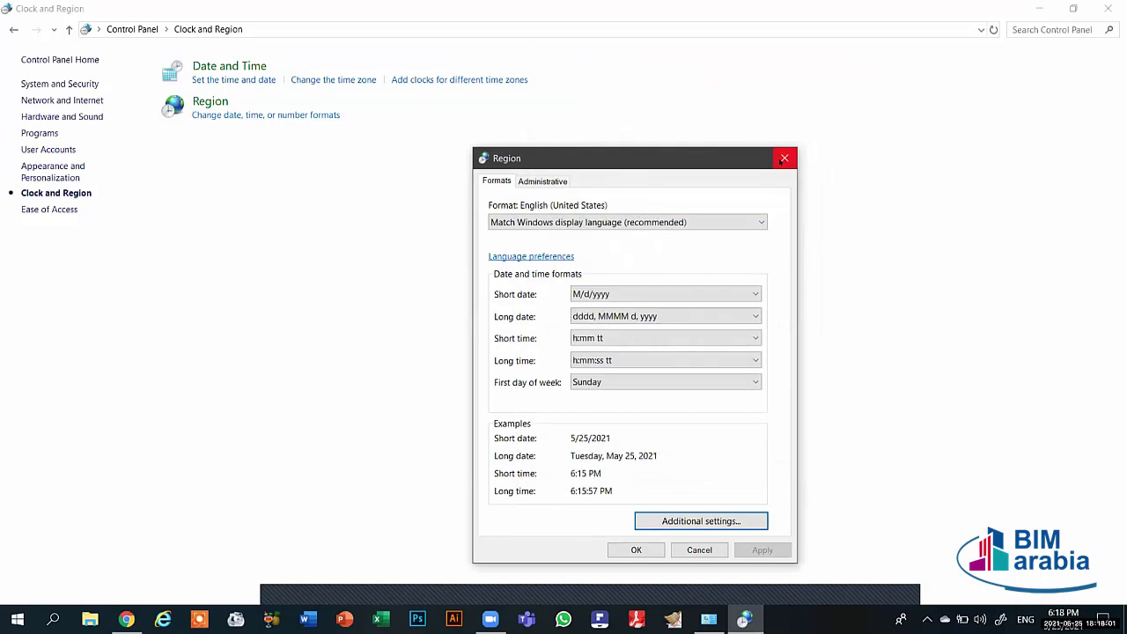
pyautogui.click(783, 159)
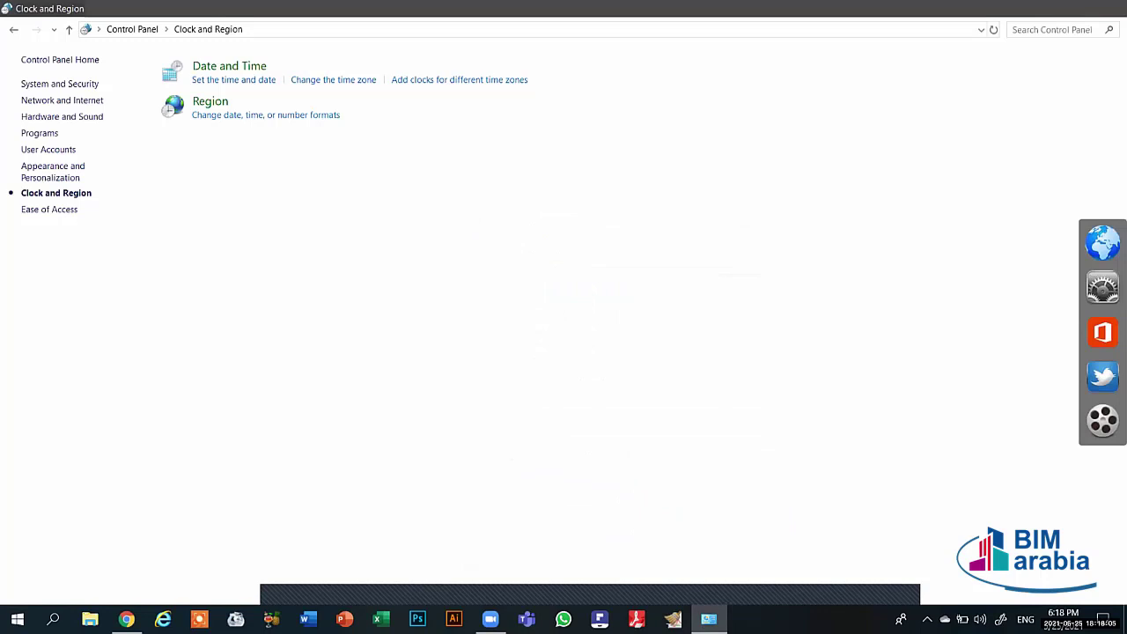
pyautogui.hotkey('alt', 'F4')
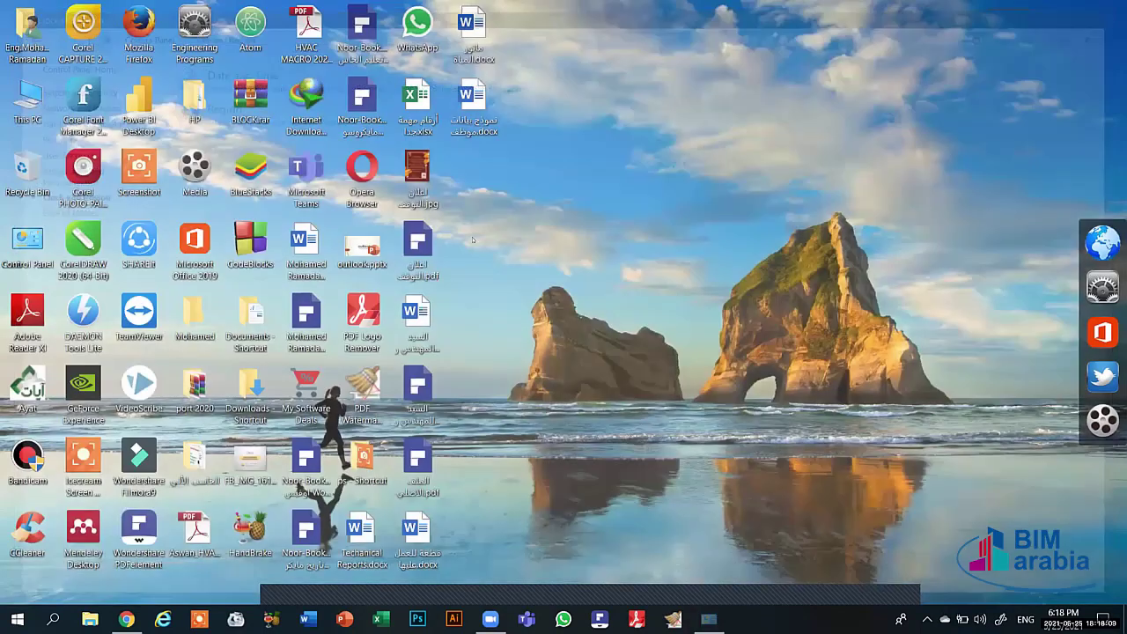
# Step: Search for Calculator, open it and switch it to Scientific mode
pyautogui.press('super')
pyautogui.write('calculator')
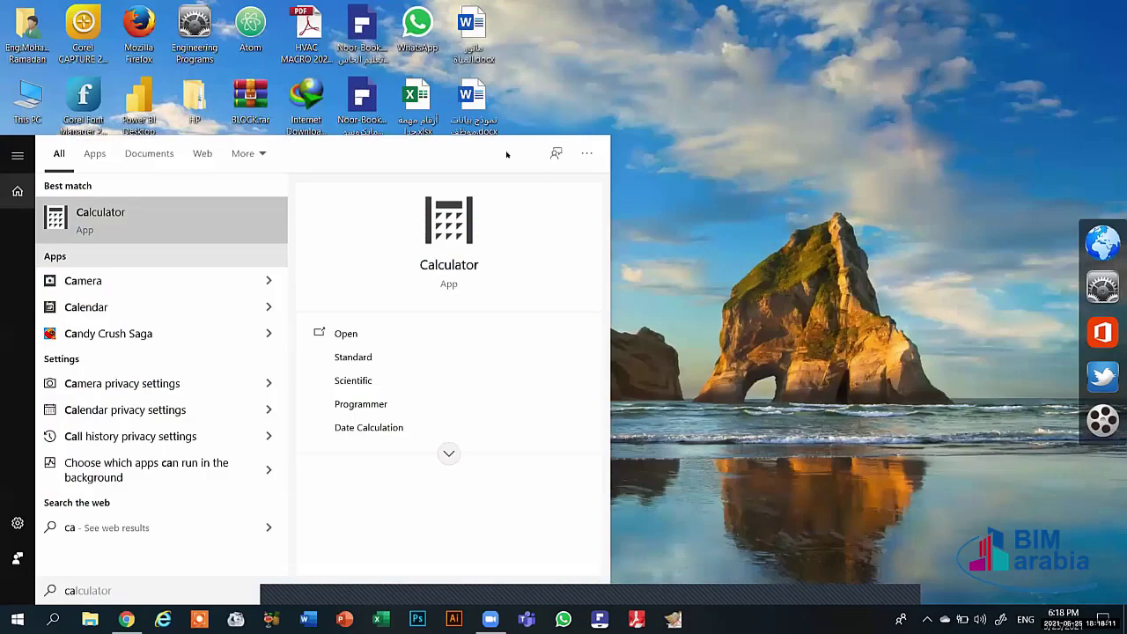
pyautogui.press('Return')
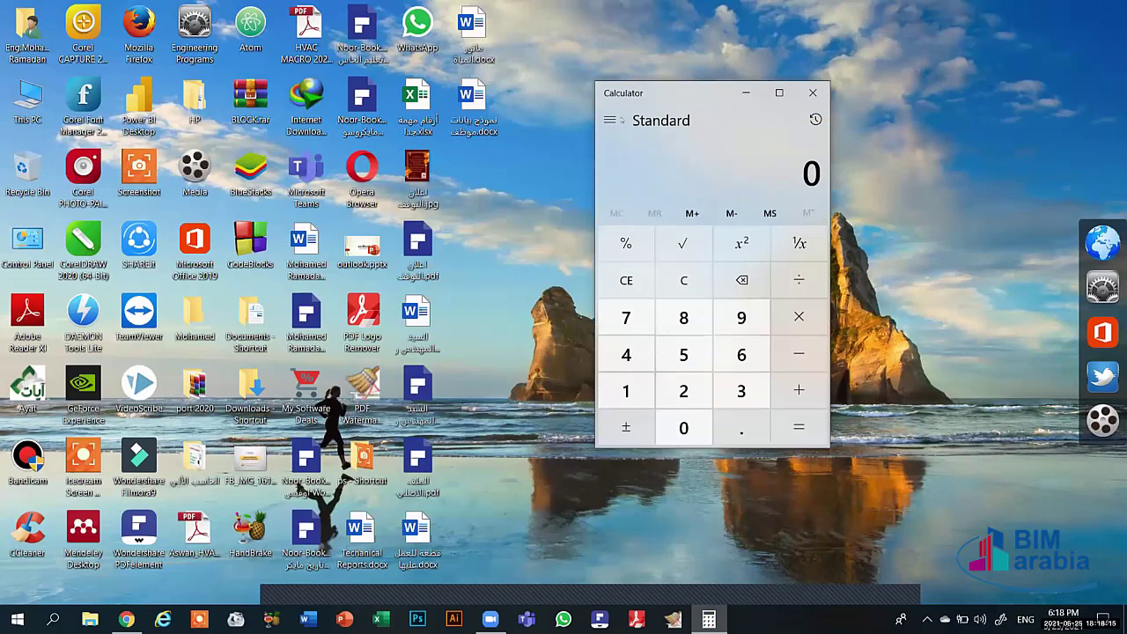
pyautogui.click(609, 120)
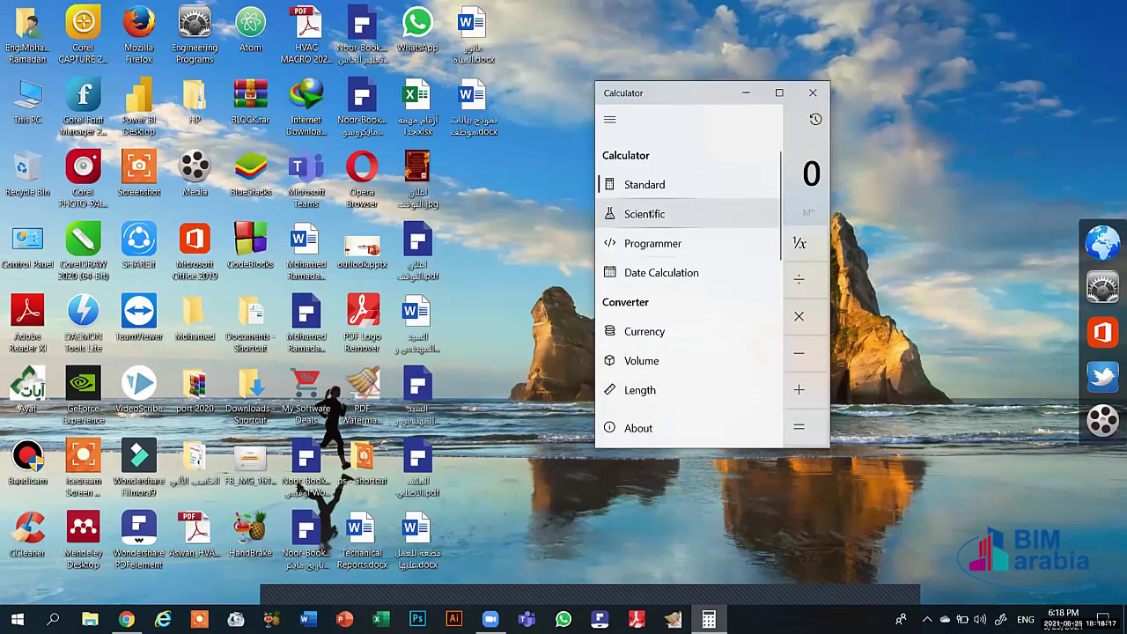
pyautogui.click(647, 212)
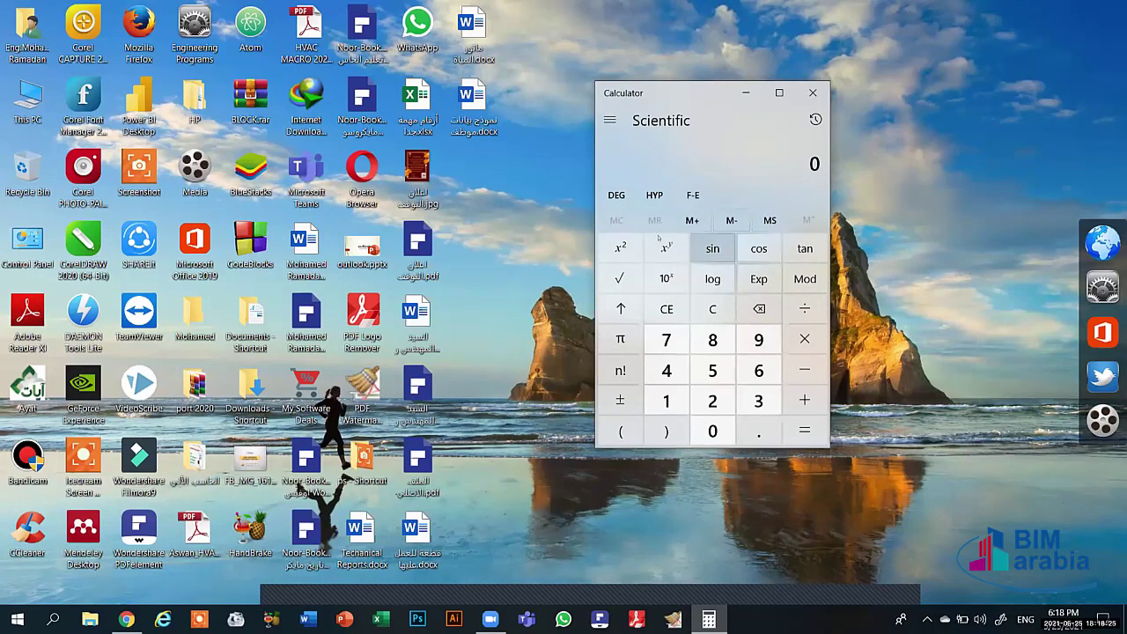
# Step: View Calculator's Programmer, Date Calculation and Currency converter modes
pyautogui.click(609, 120)
pyautogui.click(651, 241)
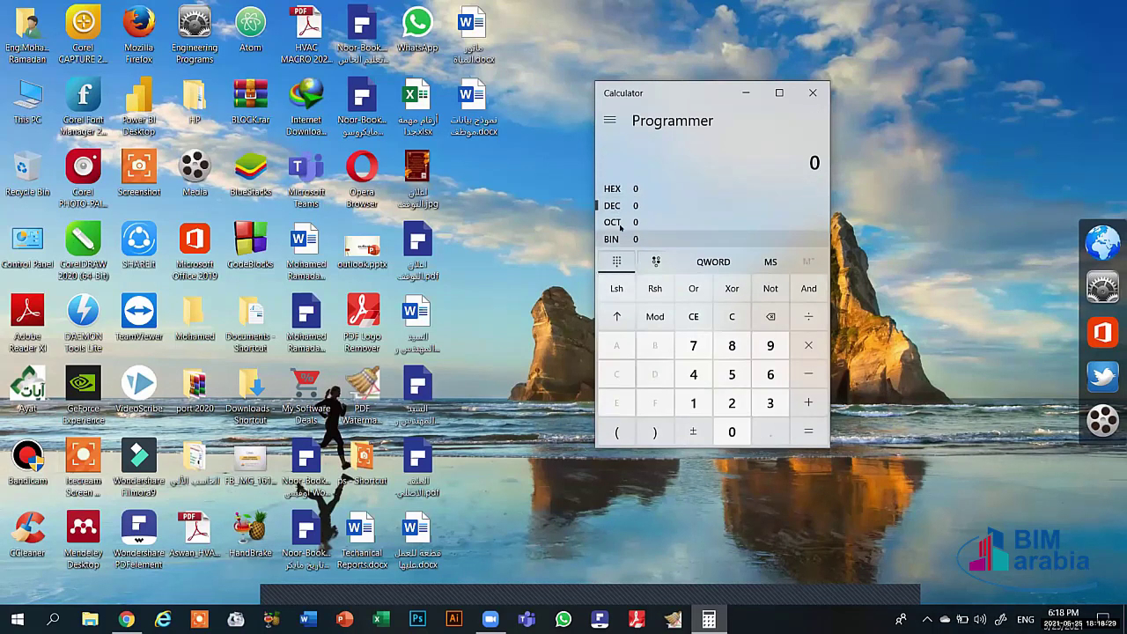
pyautogui.click(609, 119)
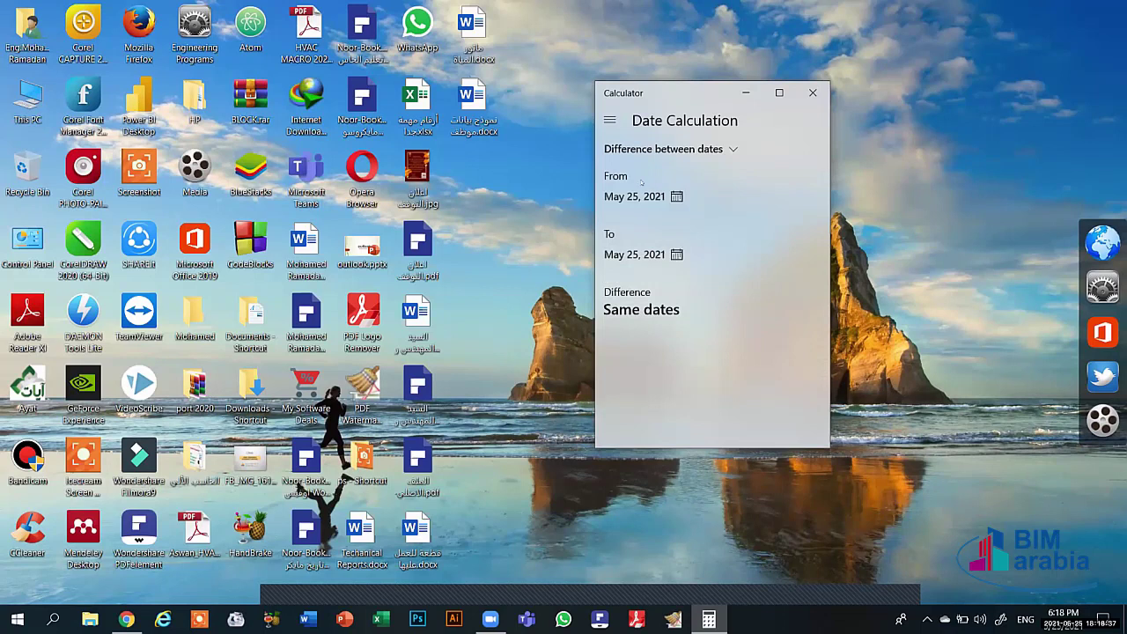
pyautogui.click(609, 120)
pyautogui.click(649, 329)
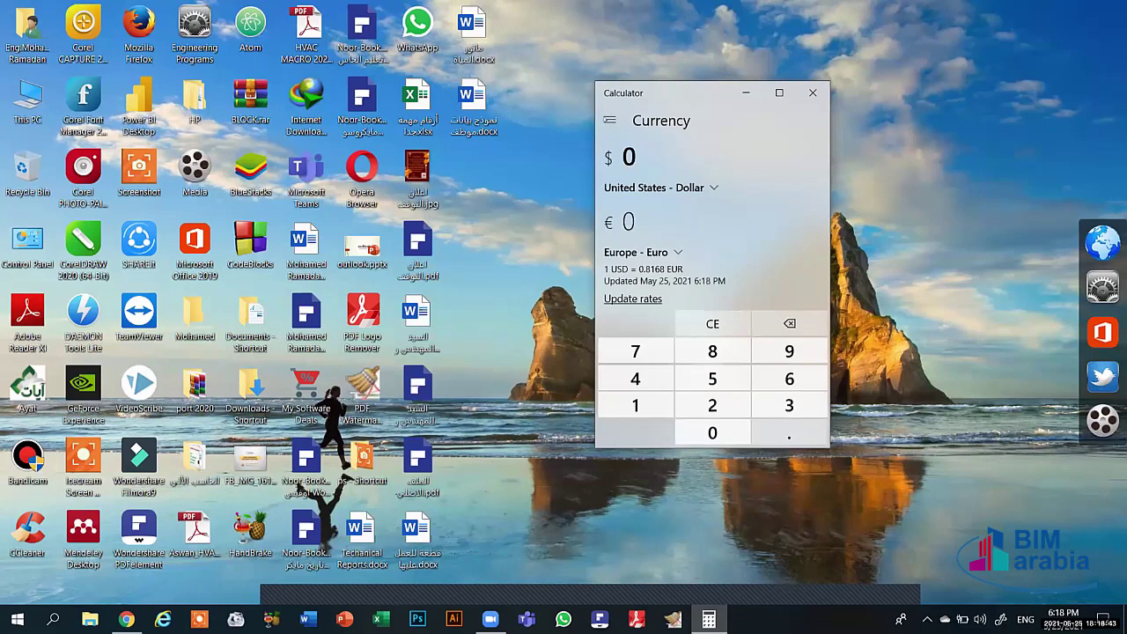
# Step: Return Calculator to Standard mode and close it
pyautogui.click(609, 120)
pyautogui.click(649, 181)
pyautogui.click(814, 92)
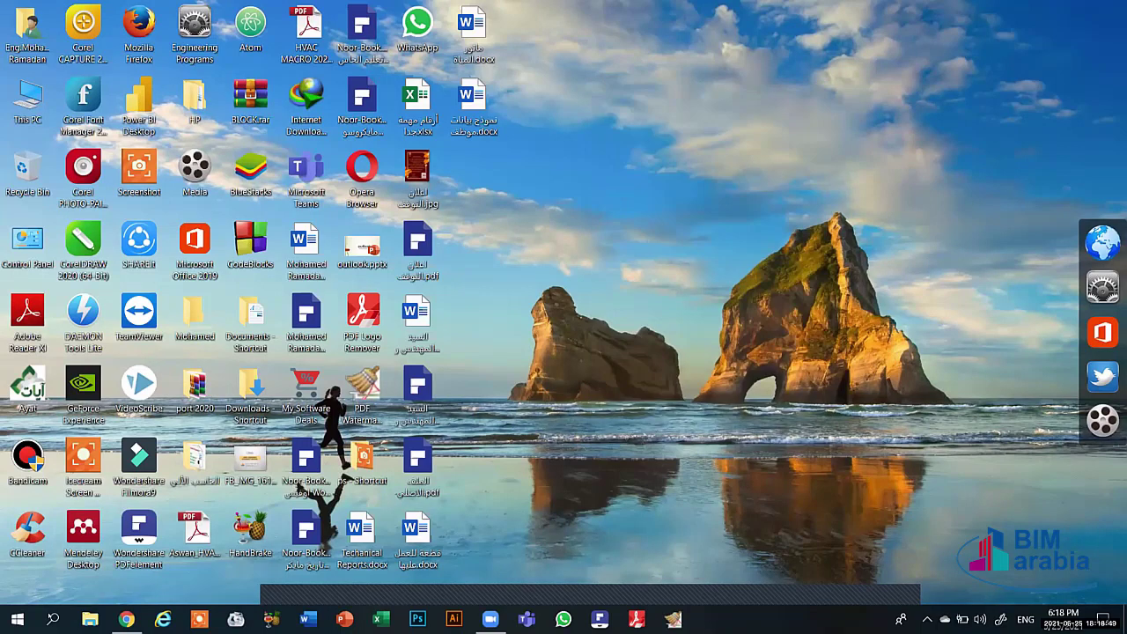
# Step: Search for Paint and open it with a blank canvas
pyautogui.press('super')
pyautogui.write('paint')
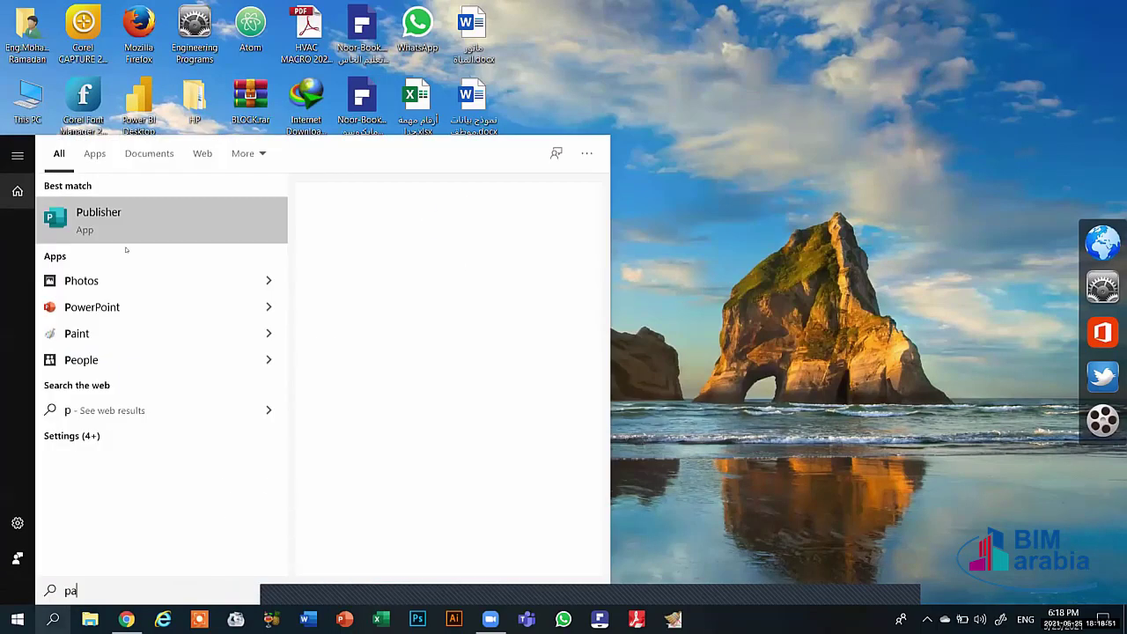
pyautogui.click(151, 214)
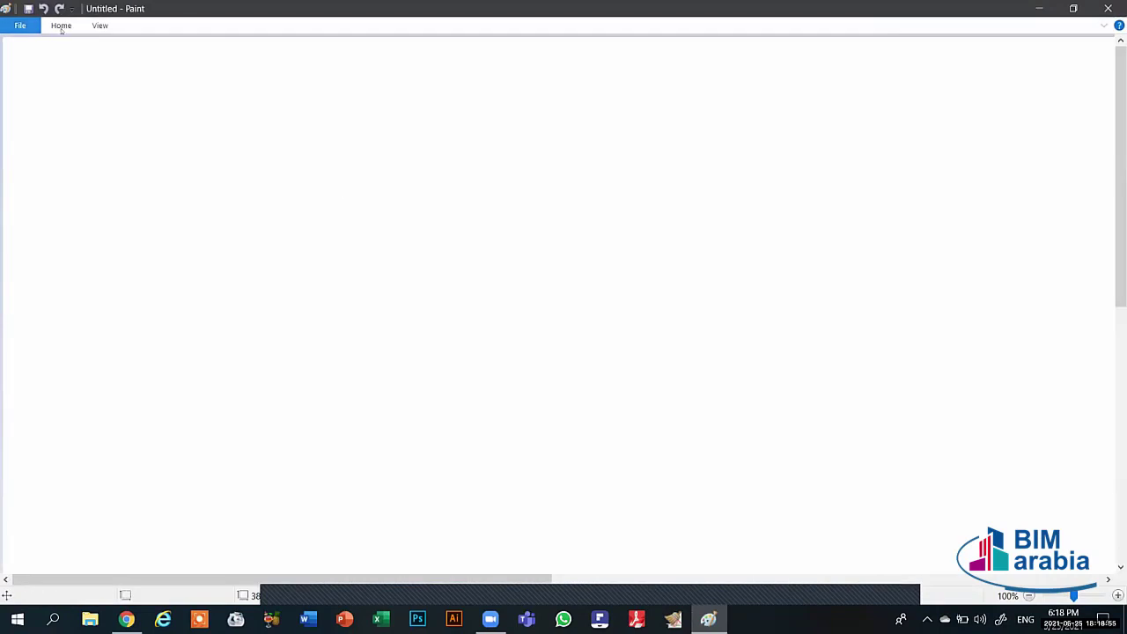
# Step: Examine Paint's file and print commands, its drawing tools, and its zoom and display options
pyautogui.click(18, 25)
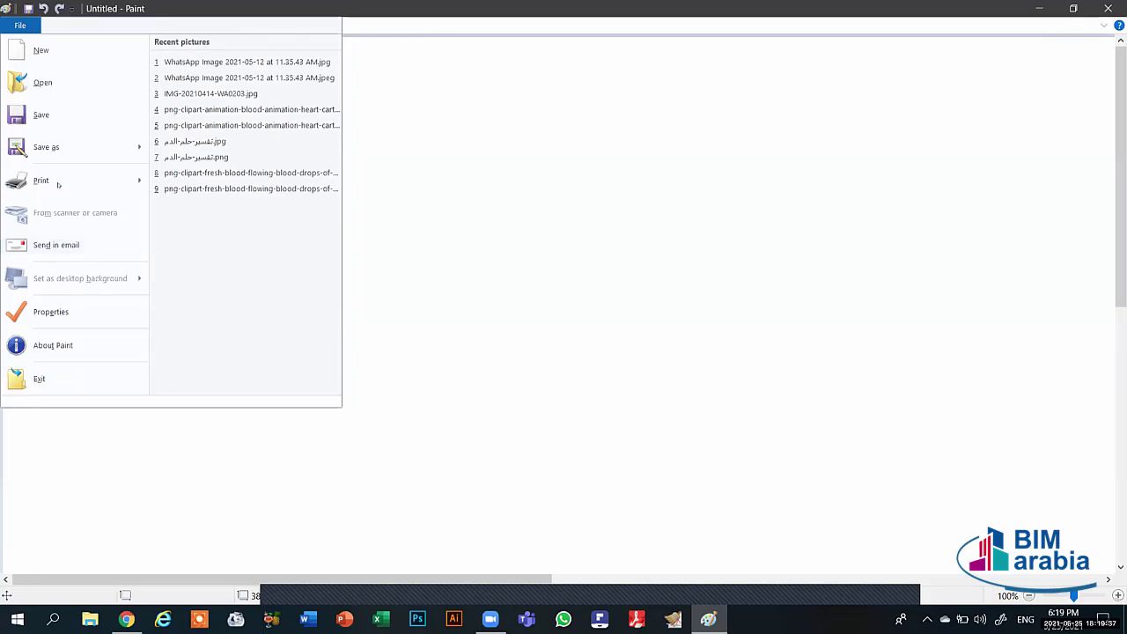
pyautogui.moveTo(77, 181)
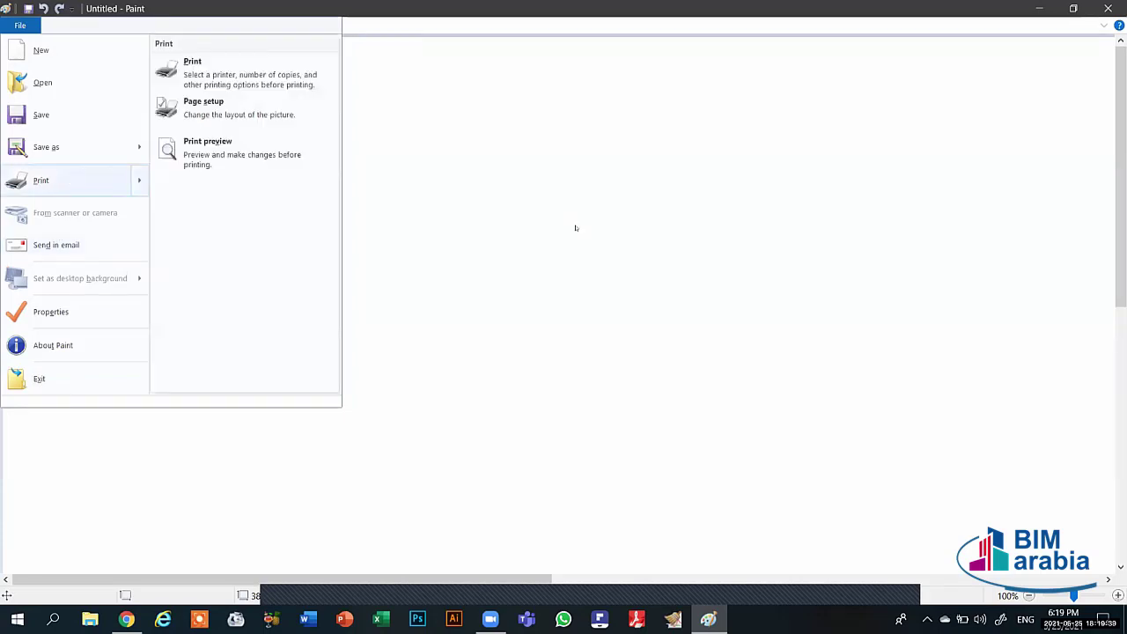
pyautogui.click(579, 67)
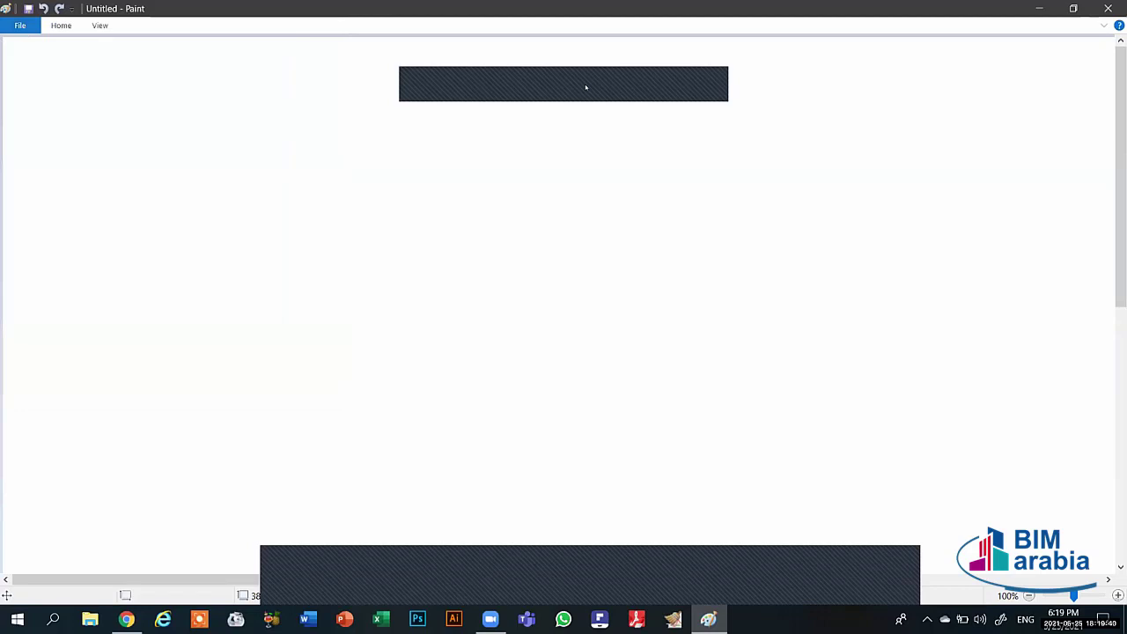
pyautogui.click(61, 24)
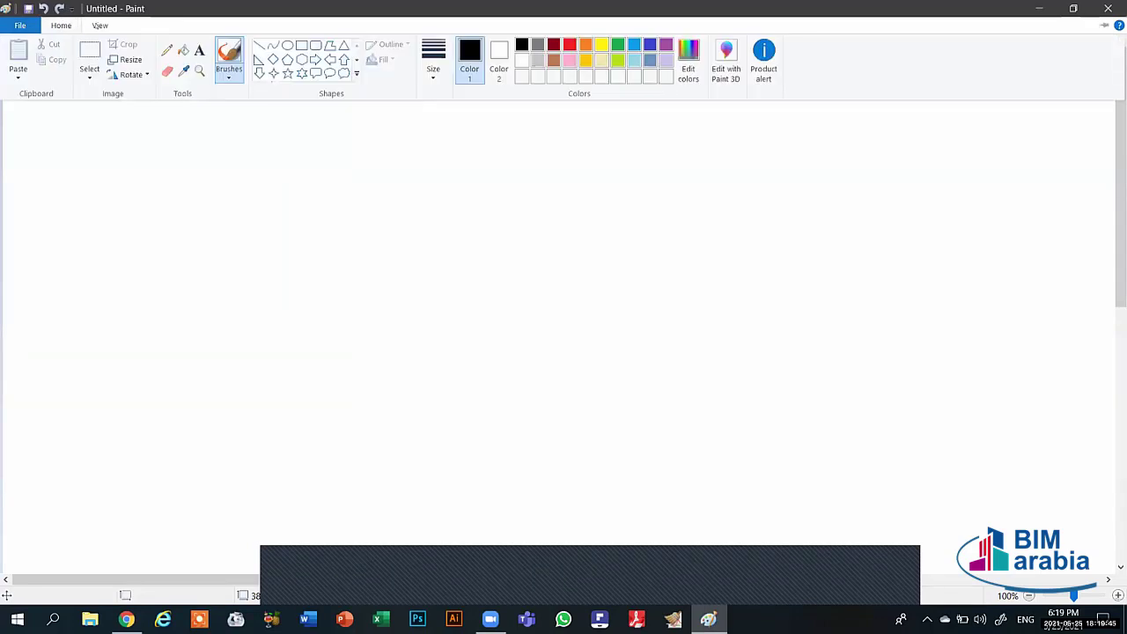
pyautogui.click(99, 25)
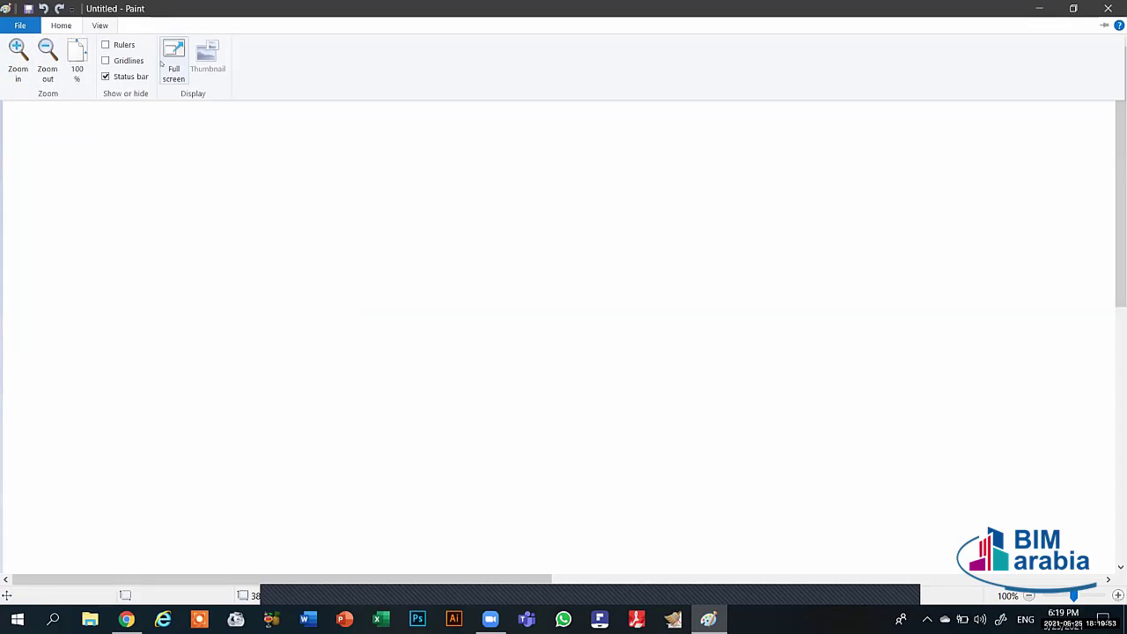
# Step: Draw a black freehand scribble of large overlapping loops across the canvas with the Pencil tool
pyautogui.click(60, 25)
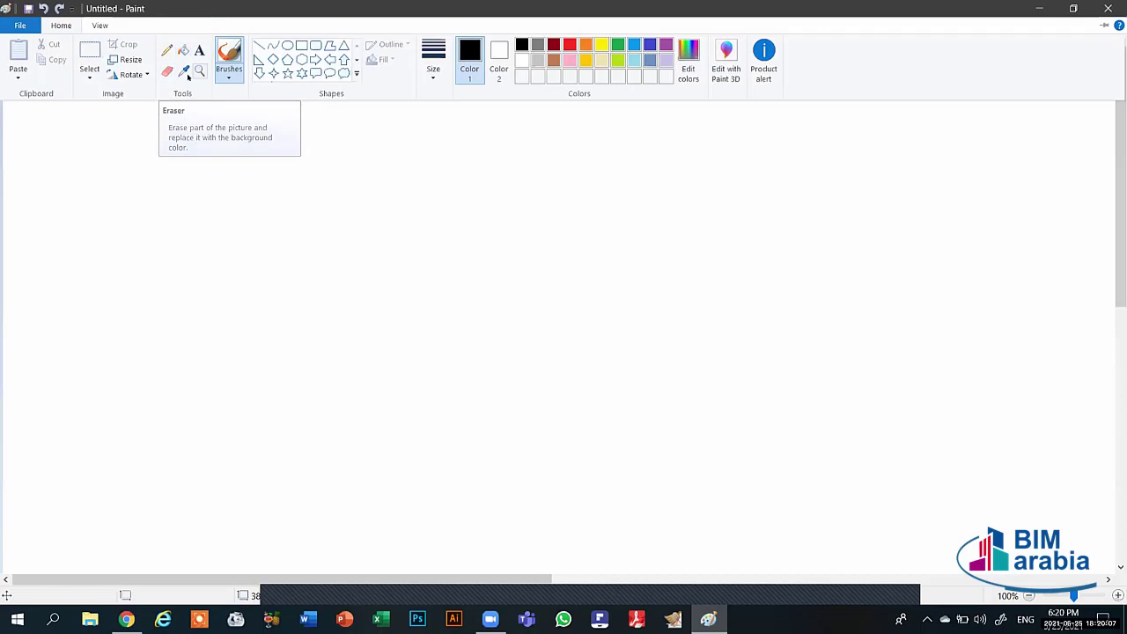
pyautogui.moveTo(264, 129)
pyautogui.mouseDown()
pyautogui.moveTo(322, 239)
pyautogui.moveTo(472, 244)
pyautogui.moveTo(566, 187)
pyautogui.moveTo(853, 339)
pyautogui.moveTo(749, 227)
pyautogui.mouseUp()
pyautogui.click(53, 28)
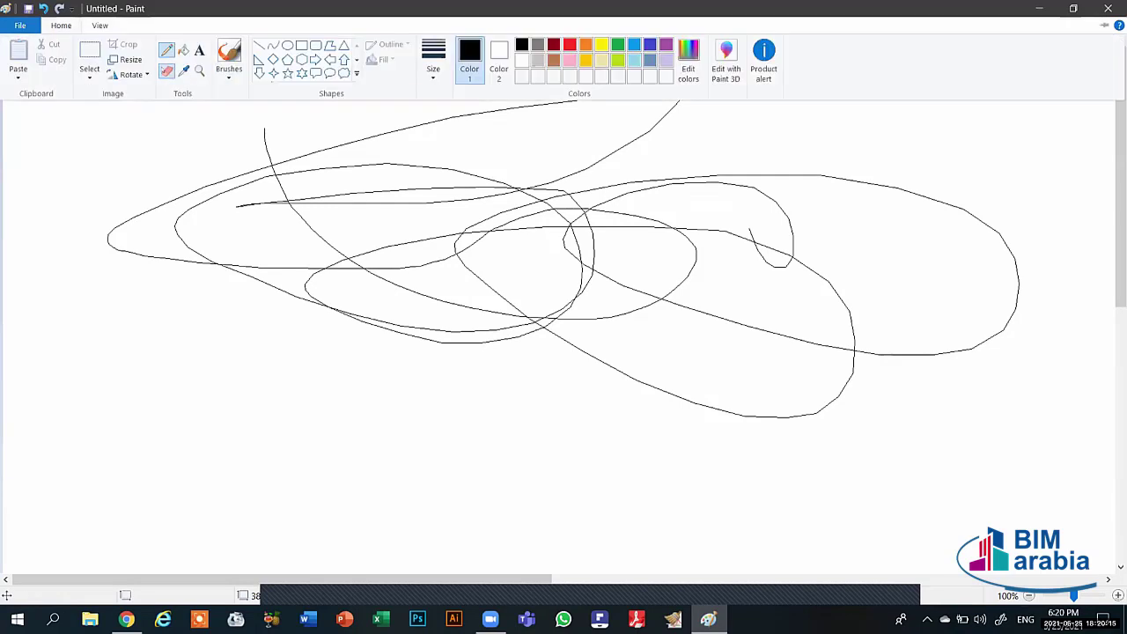
# Step: Erase parts of the scribble's lines in the upper-left area of the drawing with the Eraser
pyautogui.click(167, 71)
pyautogui.moveTo(220, 183)
pyautogui.mouseDown()
pyautogui.moveTo(454, 152)
pyautogui.moveTo(383, 104)
pyautogui.moveTo(296, 187)
pyautogui.mouseUp()
pyautogui.click(53, 26)
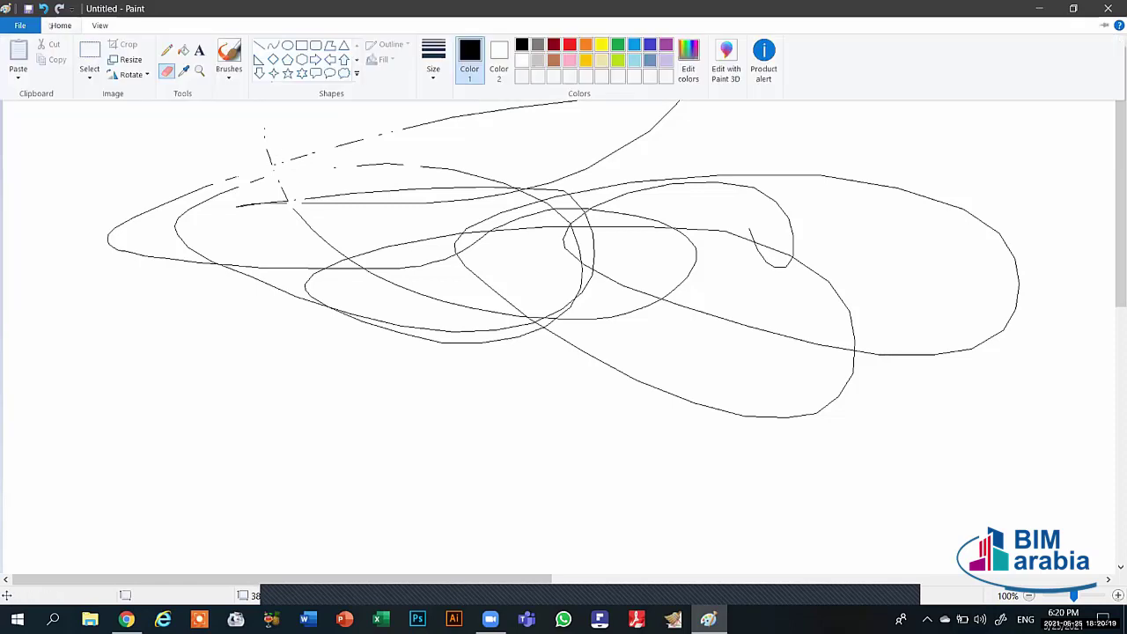
# Step: Erase more gaps in the scribble's lines around the middle of the drawing and choose the thickest eraser size
pyautogui.moveTo(297, 164)
pyautogui.mouseDown()
pyautogui.moveTo(134, 204)
pyautogui.moveTo(138, 254)
pyautogui.moveTo(786, 233)
pyautogui.moveTo(581, 192)
pyautogui.moveTo(536, 312)
pyautogui.moveTo(382, 314)
pyautogui.mouseUp()
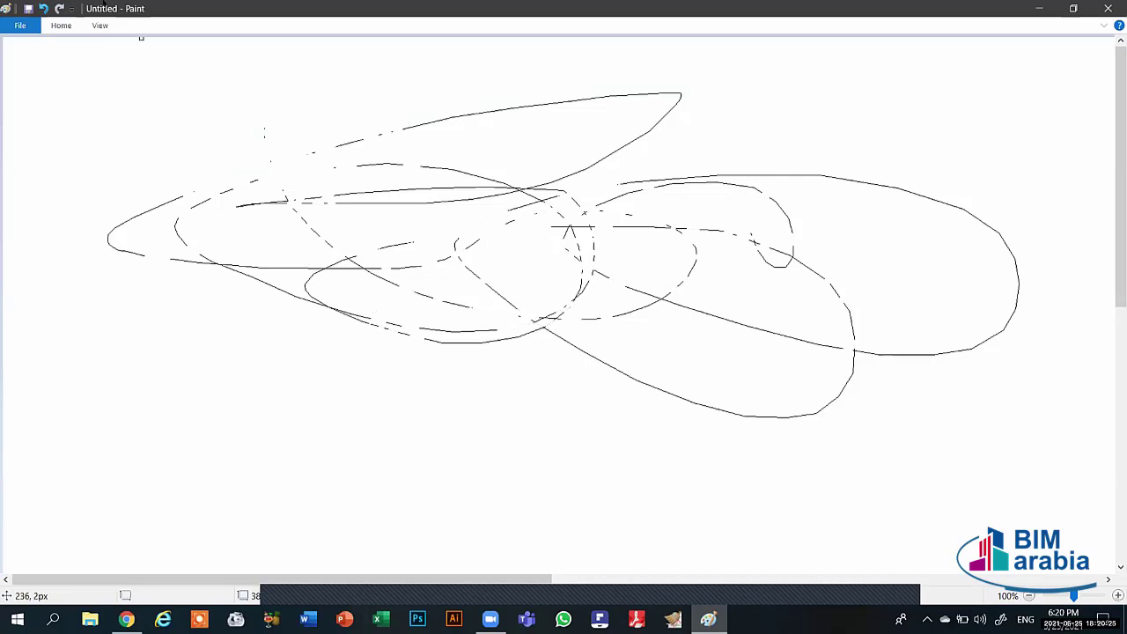
pyautogui.click(62, 25)
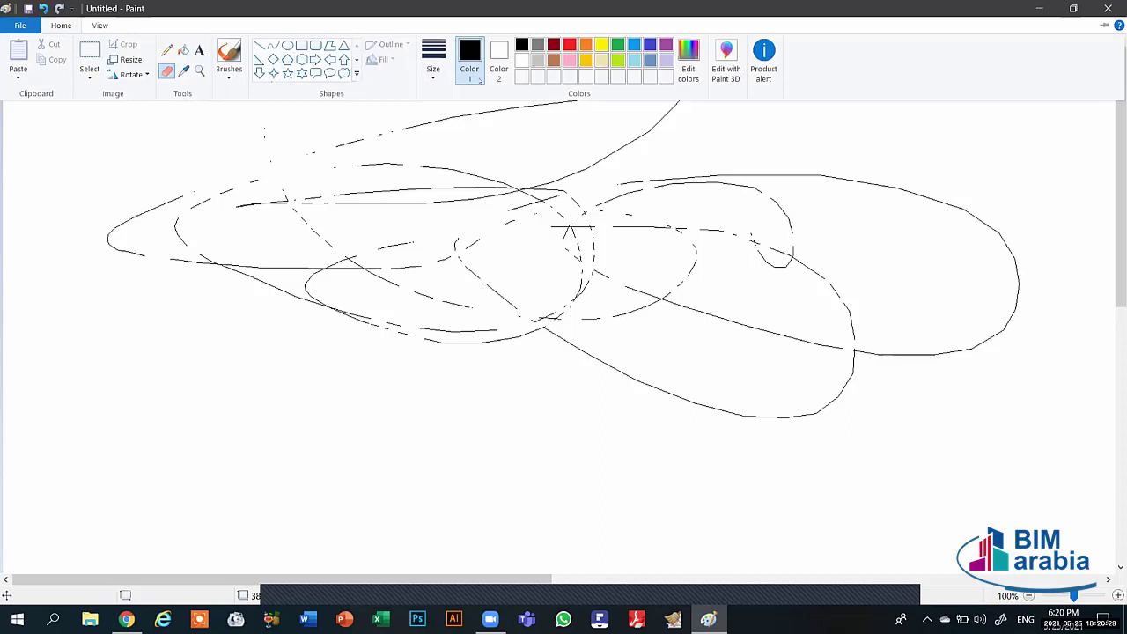
pyautogui.click(432, 70)
pyautogui.click(467, 187)
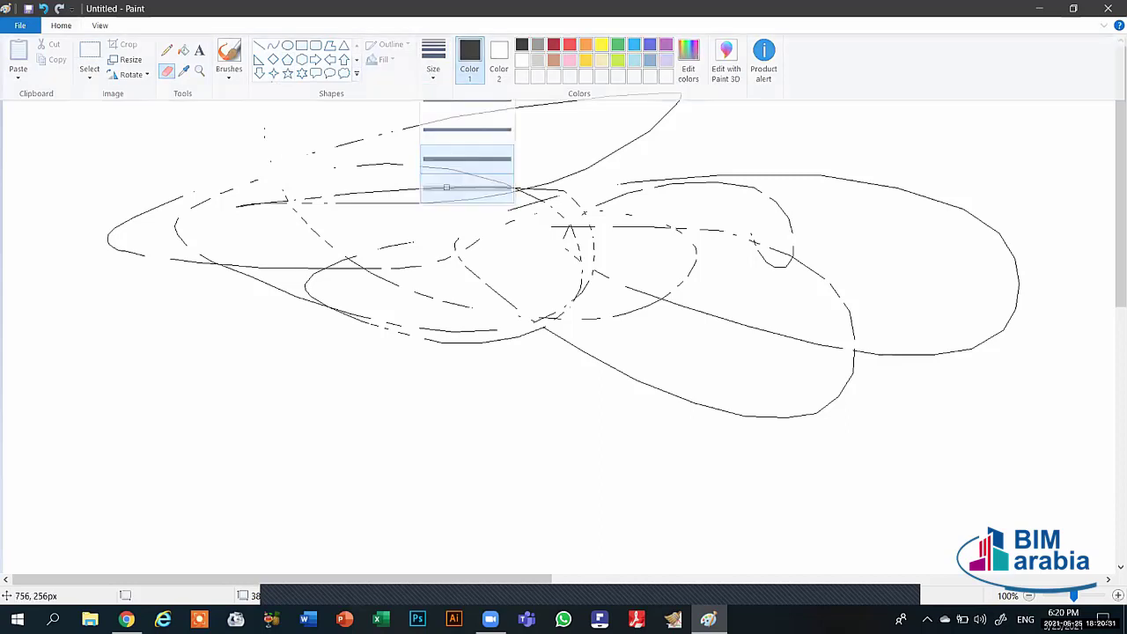
# Step: Draw a black pentagon about 638 × 412 px over the lower-left part of the scribble
pyautogui.click(75, 24)
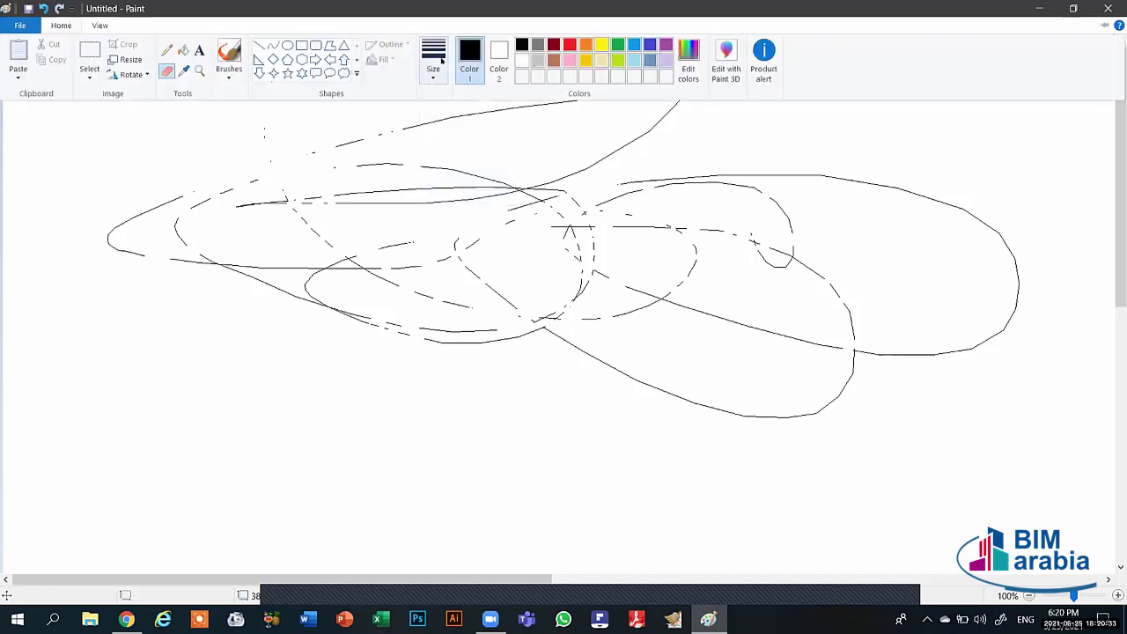
pyautogui.click(159, 56)
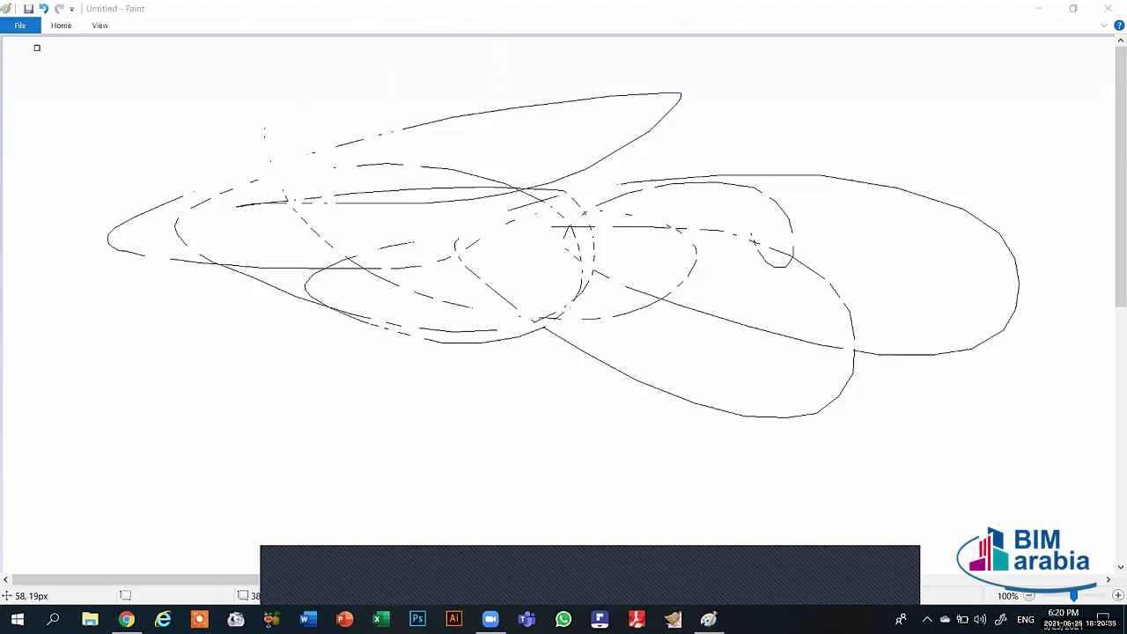
pyautogui.click(61, 25)
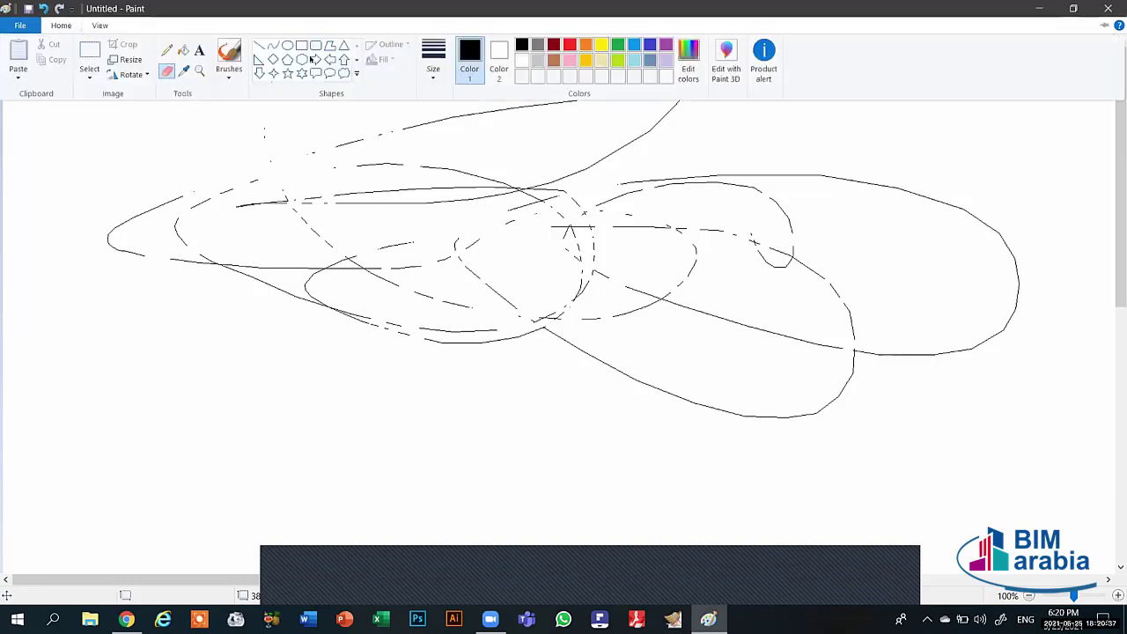
pyautogui.click(287, 58)
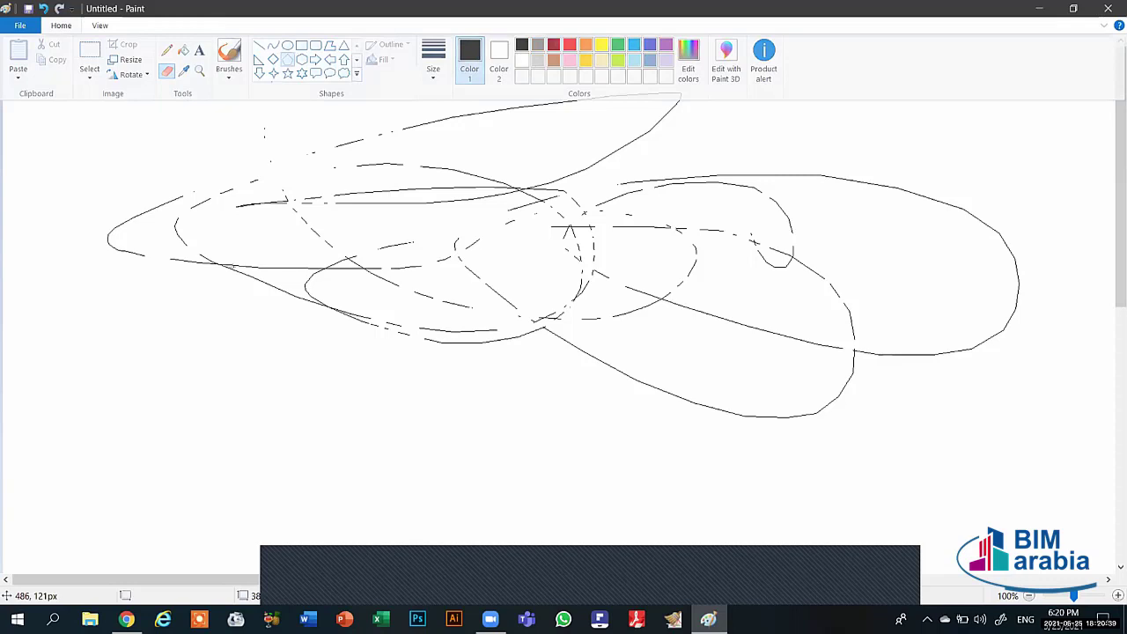
pyautogui.moveTo(200, 250); pyautogui.dragTo(574, 490)
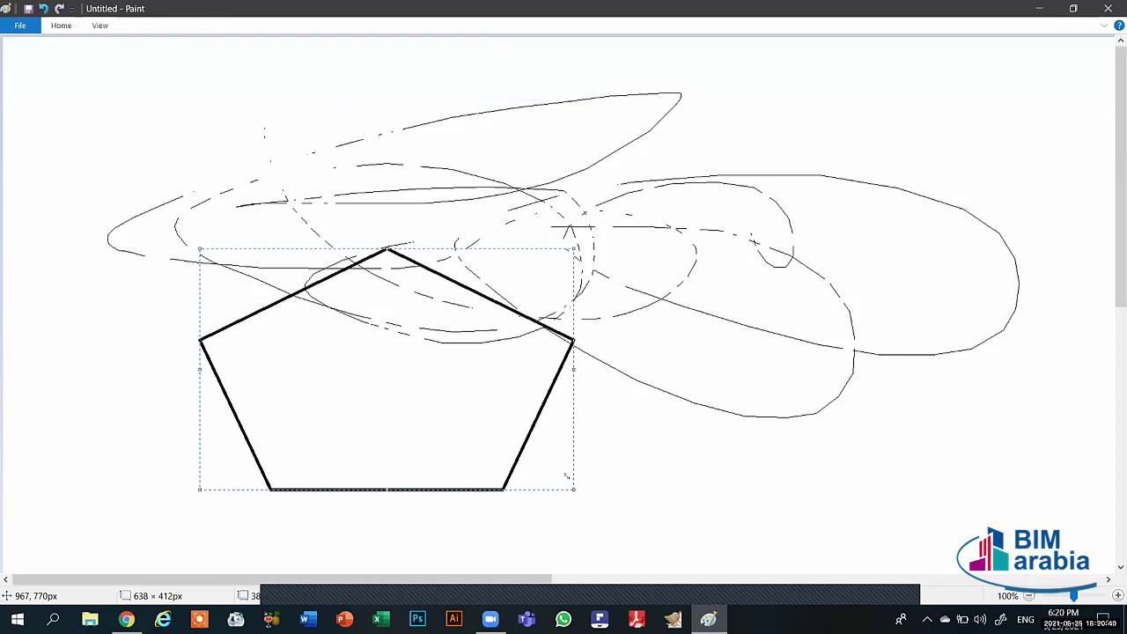
# Step: Keep the ribbon permanently expanded above the canvas
pyautogui.click(51, 23)
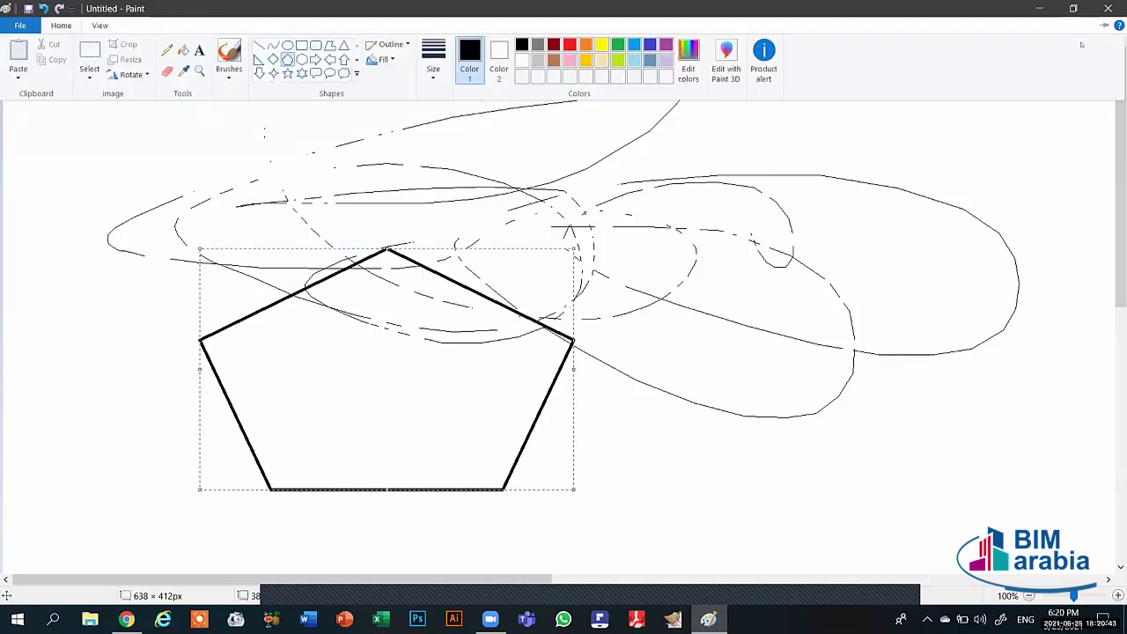
pyautogui.click(1105, 25)
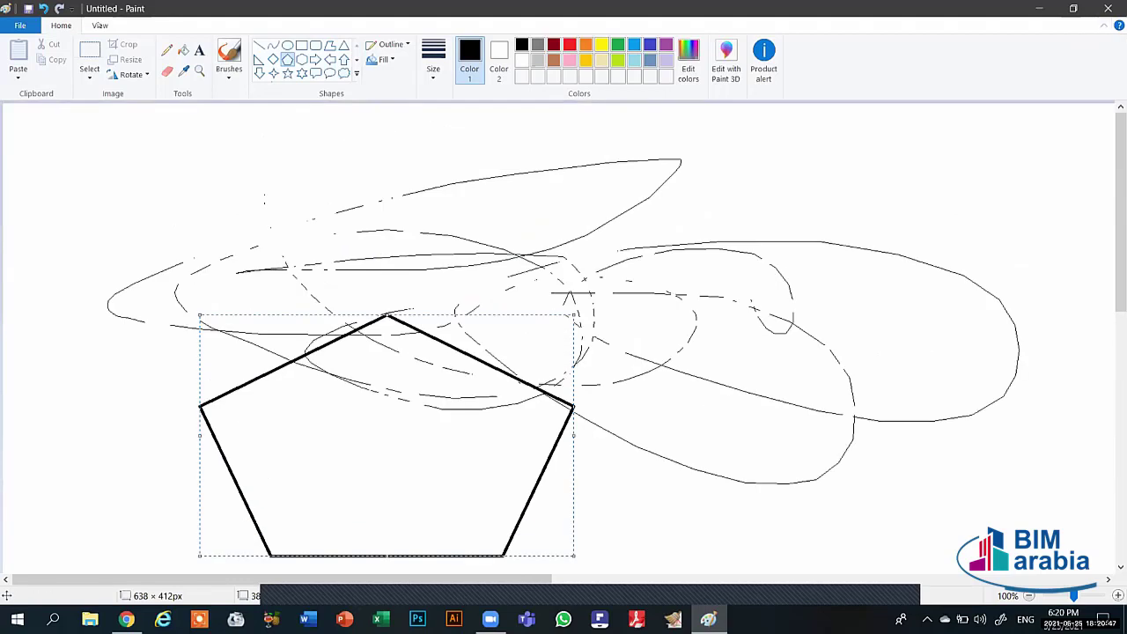
pyautogui.click(97, 25)
pyautogui.scroll(1, 294, 31)
pyautogui.hotkey('ctrl', 'F1')
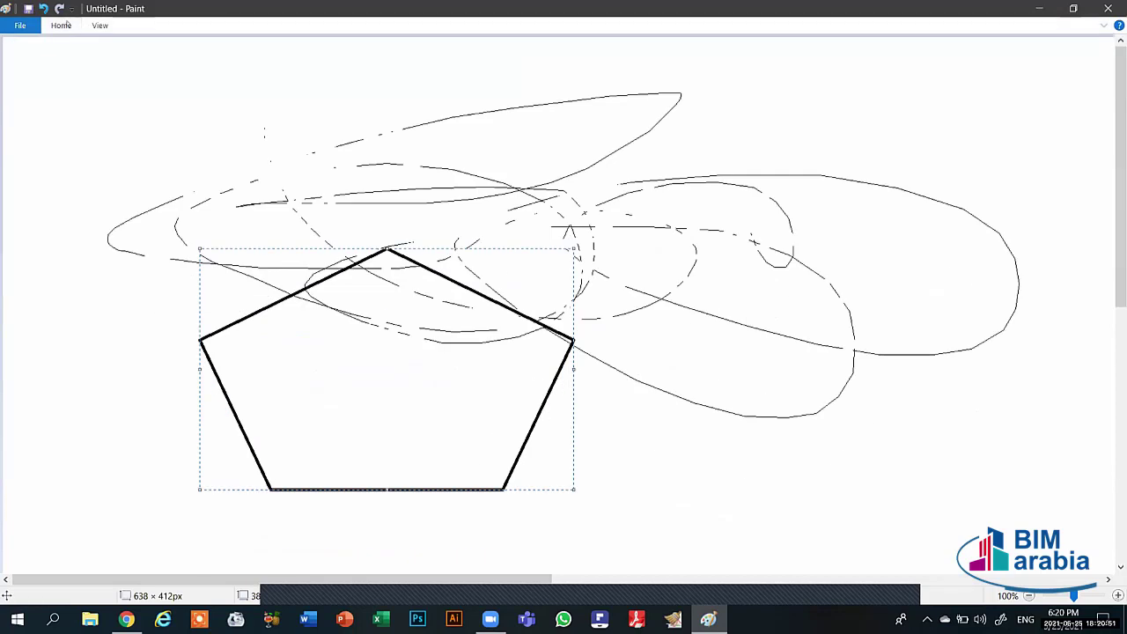
pyautogui.click(60, 25)
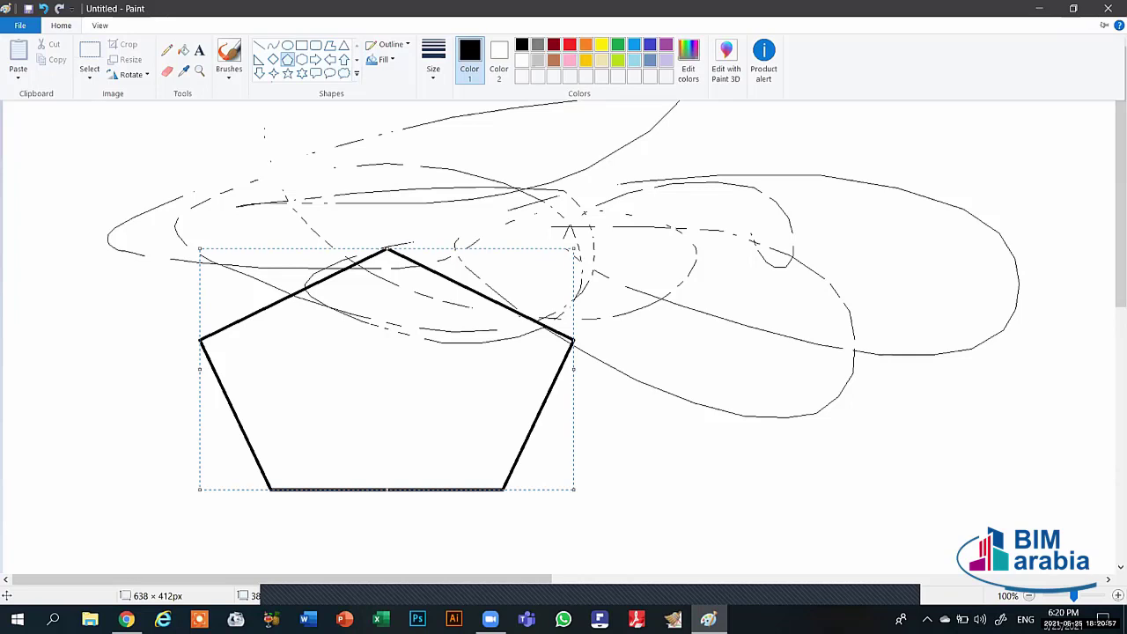
pyautogui.click(1105, 24)
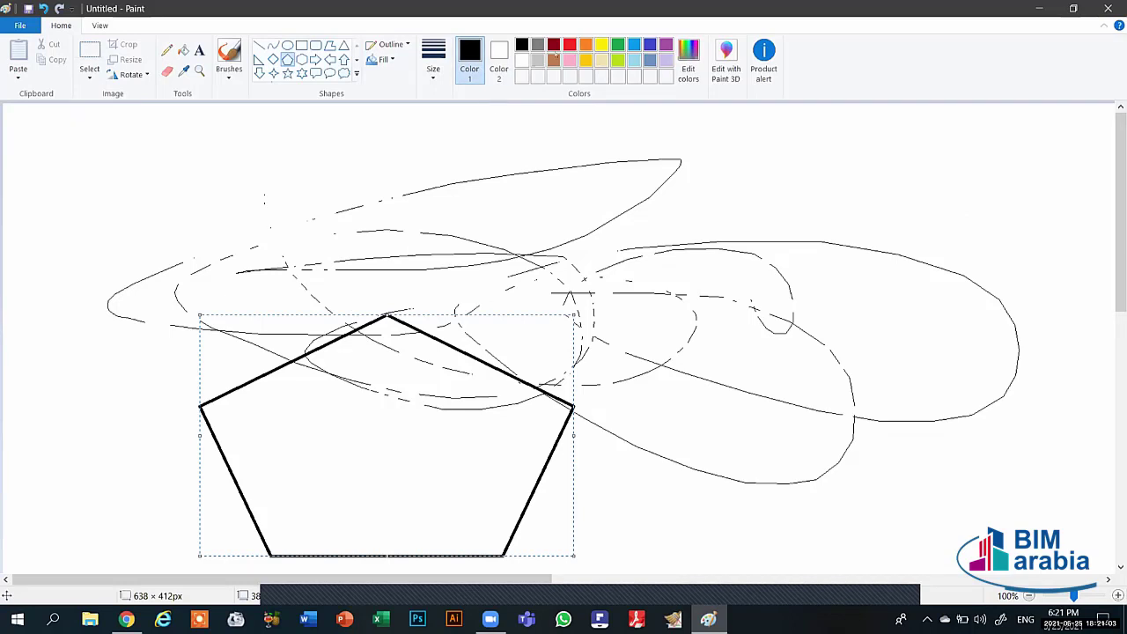
# Step: Recolor the pentagon's outline lime and set Color 2 to green
pyautogui.click(620, 60)
pyautogui.click(621, 60)
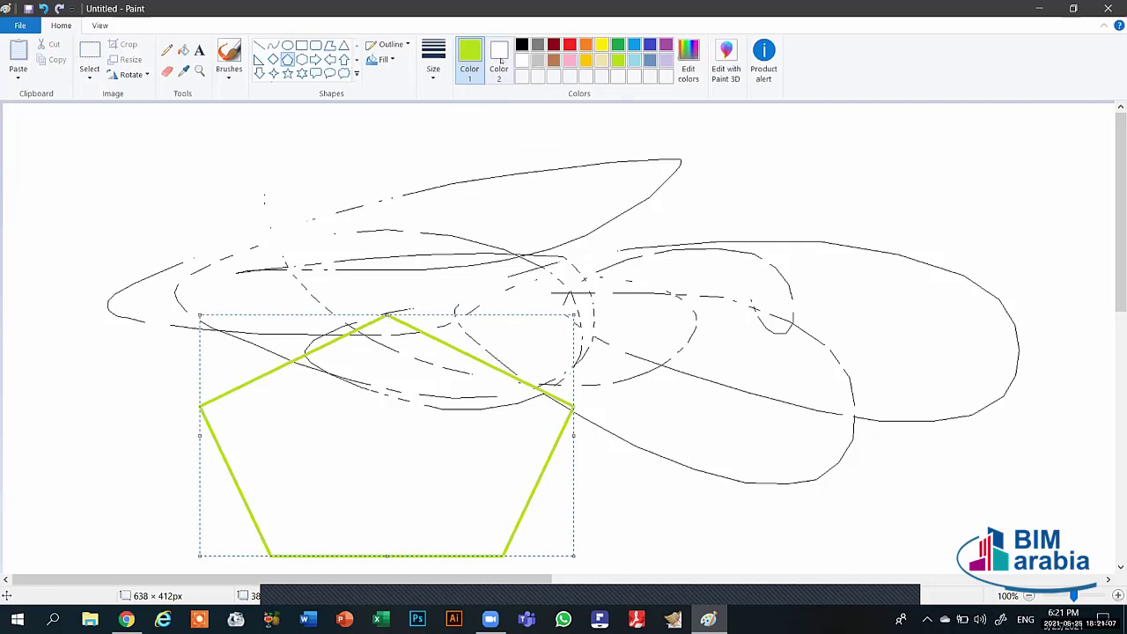
pyautogui.click(510, 69)
pyautogui.click(555, 43)
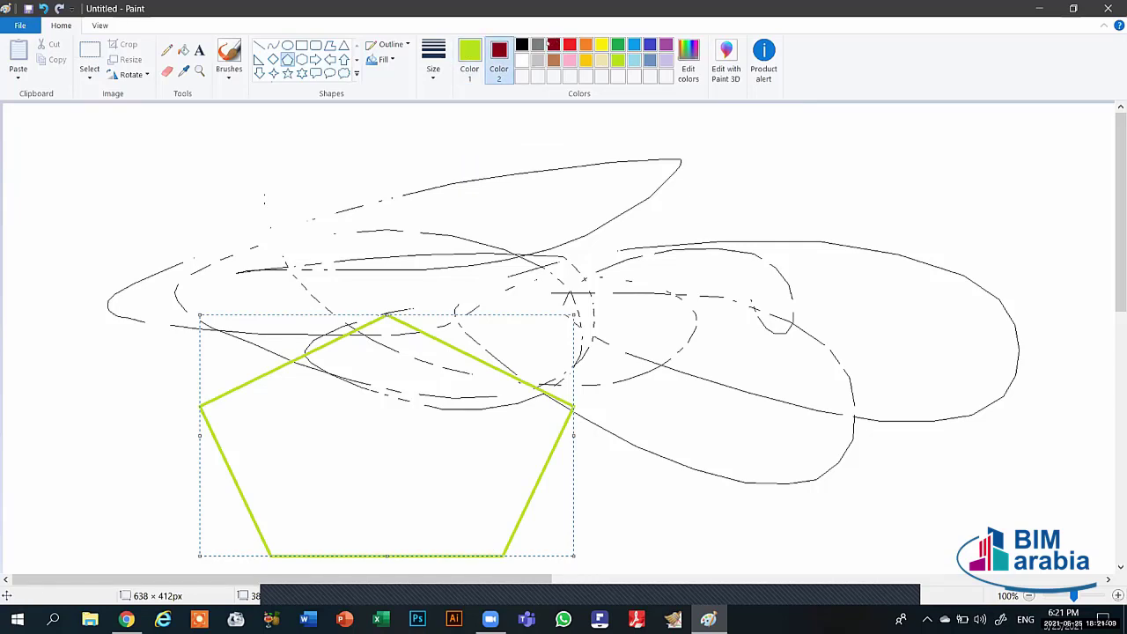
pyautogui.click(617, 43)
# Step: Fill the pentagon with lime, and undo both the fill and the pentagon
pyautogui.click(182, 50)
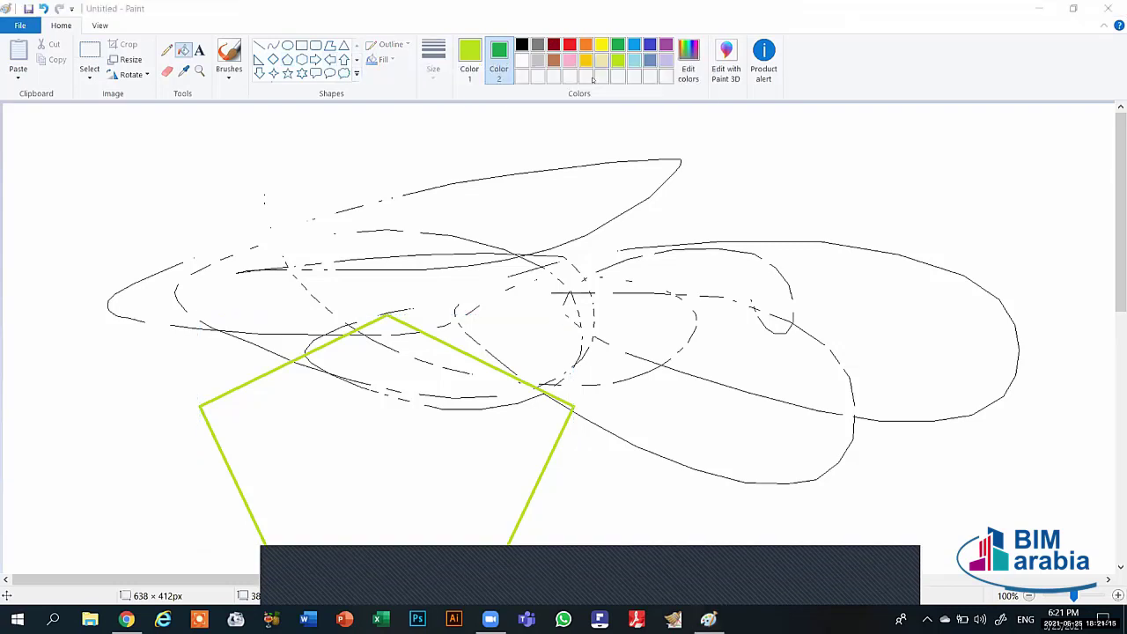
pyautogui.click(399, 389)
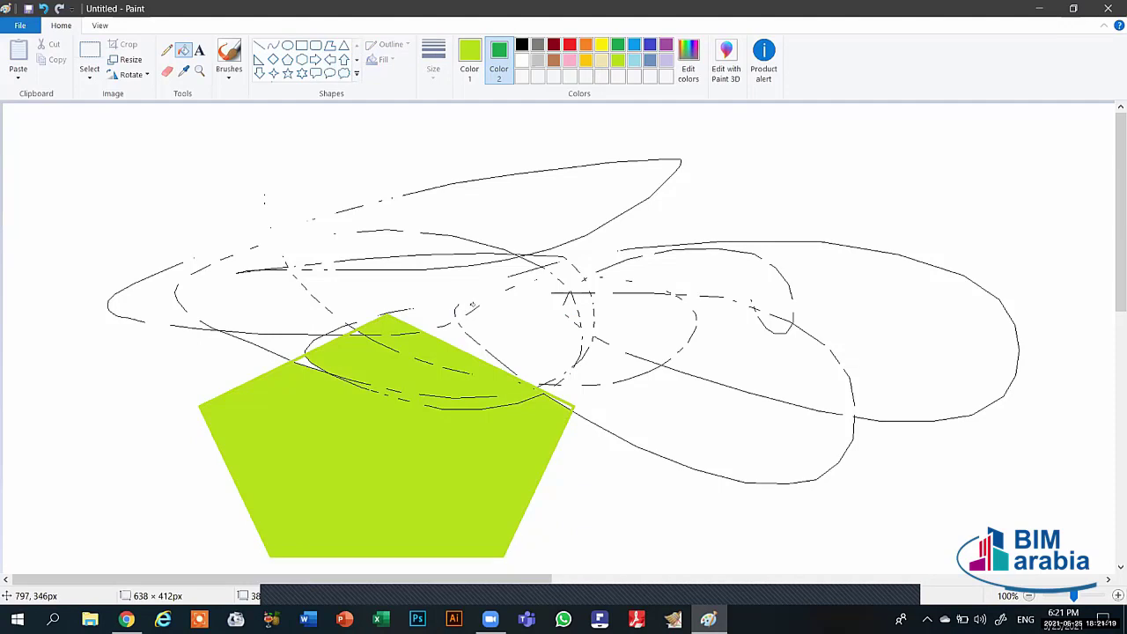
pyautogui.hotkey('ctrl', 'z')
pyautogui.hotkey('ctrl', 'z')
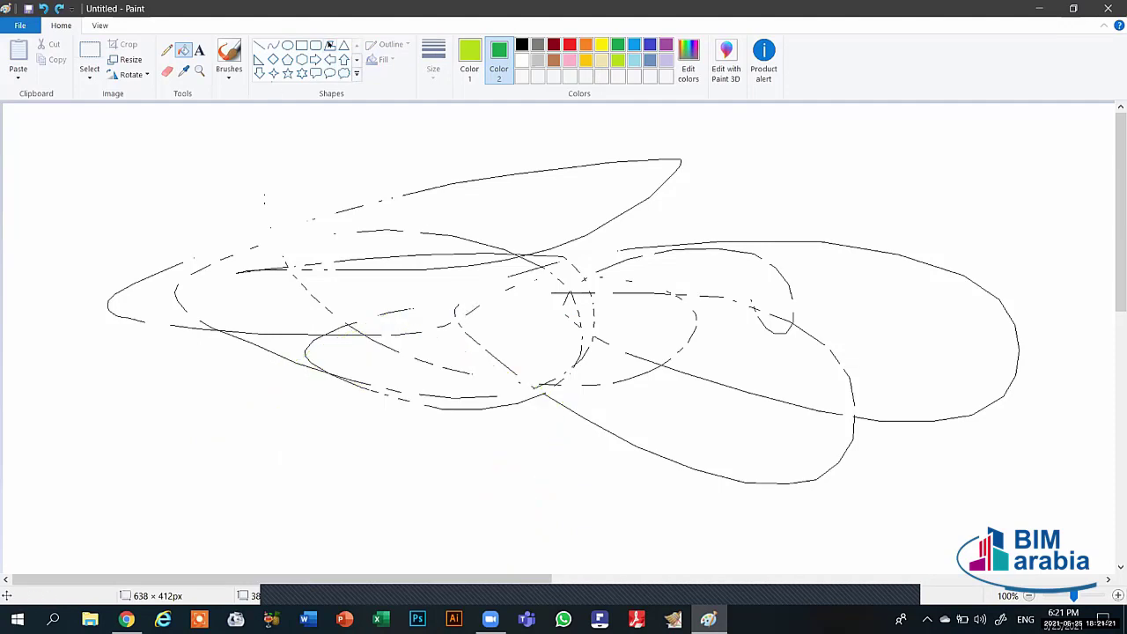
# Step: Draw an ellipse about 608 × 563 px over the scribble's center with a red outline, and set Color 2 to brown
pyautogui.click(287, 44)
pyautogui.moveTo(290, 183)
pyautogui.mouseDown()
pyautogui.moveTo(629, 428)
pyautogui.moveTo(650, 515)
pyautogui.mouseUp()
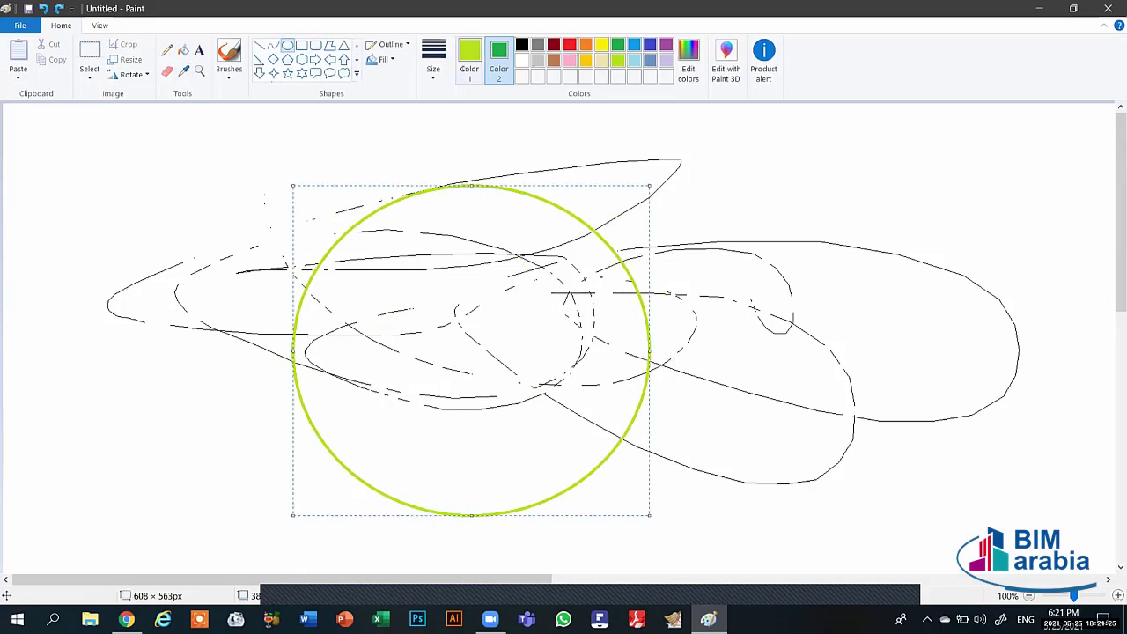
pyautogui.click(552, 60)
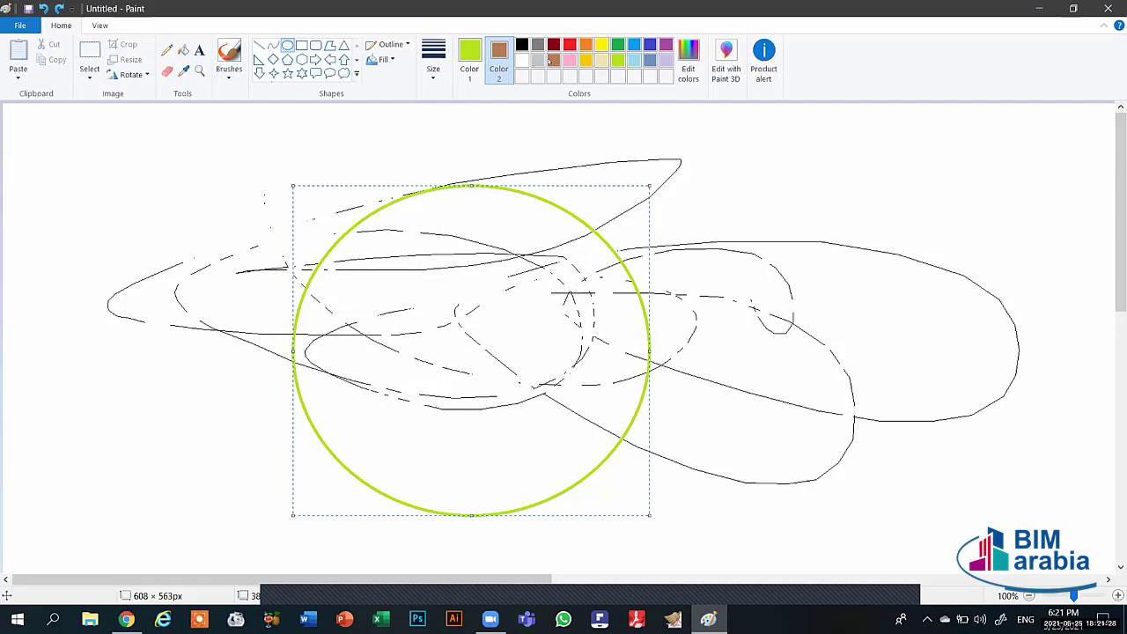
pyautogui.click(470, 59)
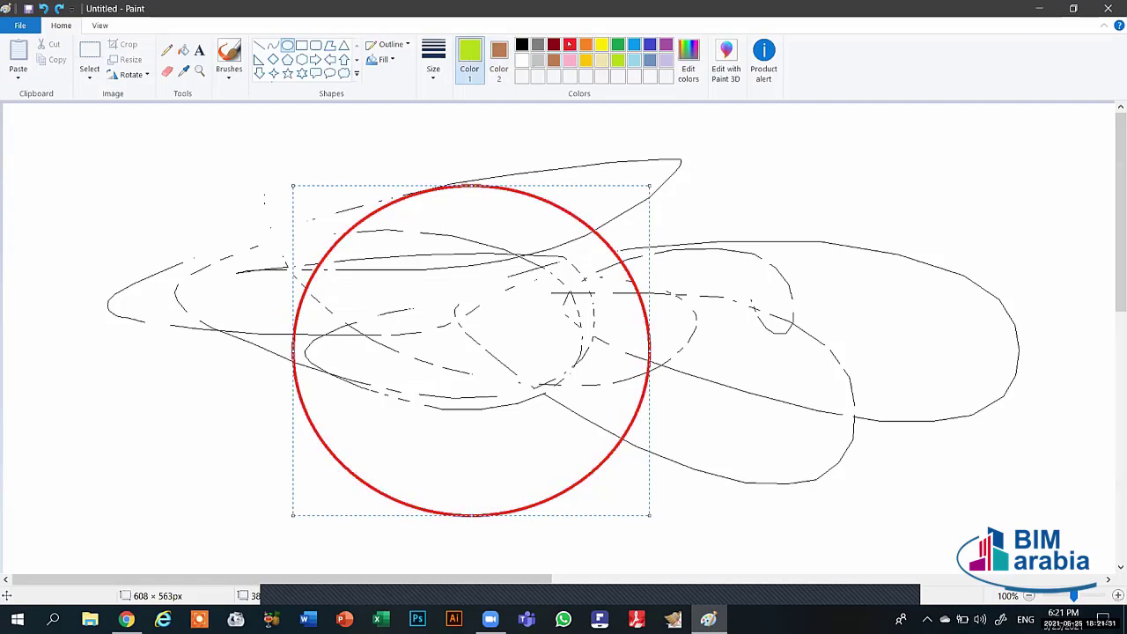
pyautogui.click(569, 44)
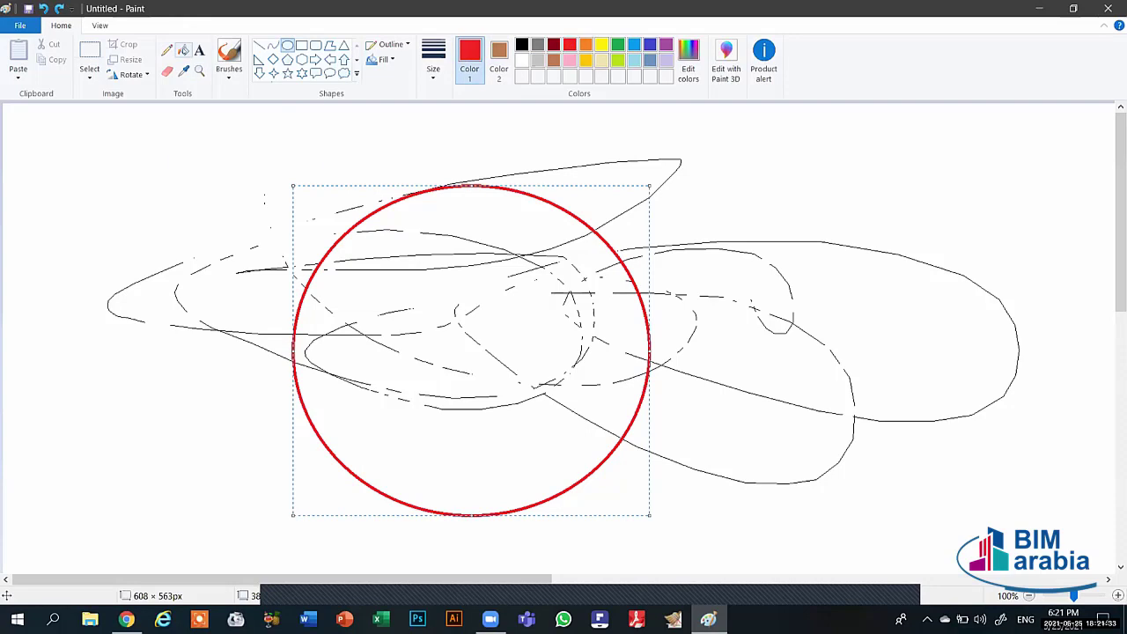
# Step: Fill the areas inside the red ellipse with green using the Fill tool
pyautogui.click(185, 50)
pyautogui.click(617, 44)
pyautogui.click(466, 231)
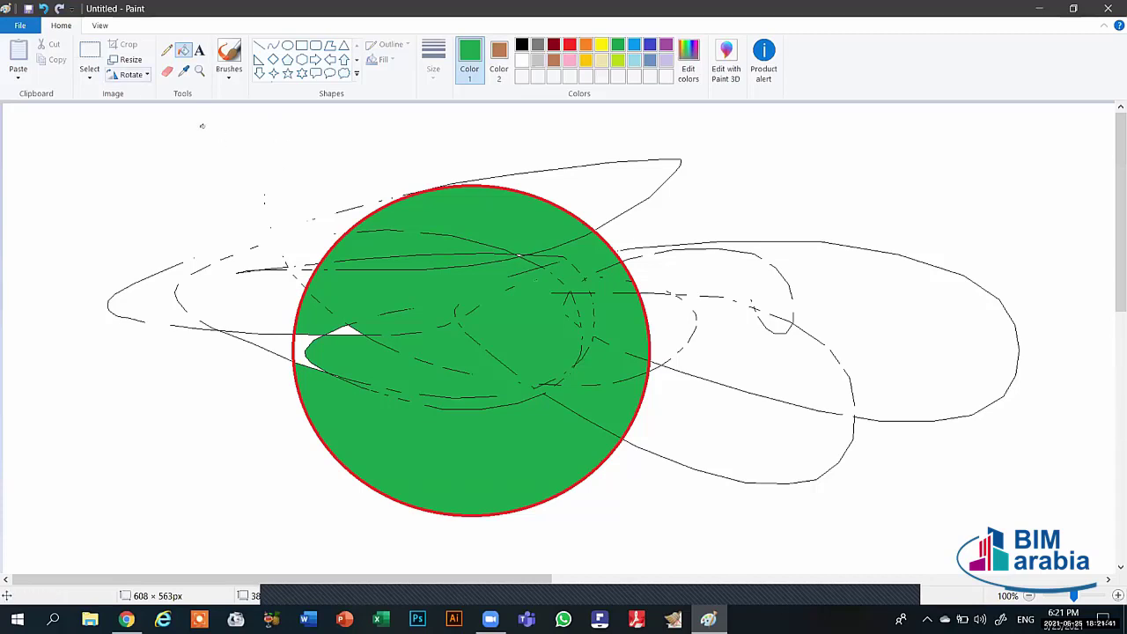
# Step: Paint broad green strokes over the ellipse's left edge and across the drawing's upper-left area with the Marker brush
pyautogui.click(168, 51)
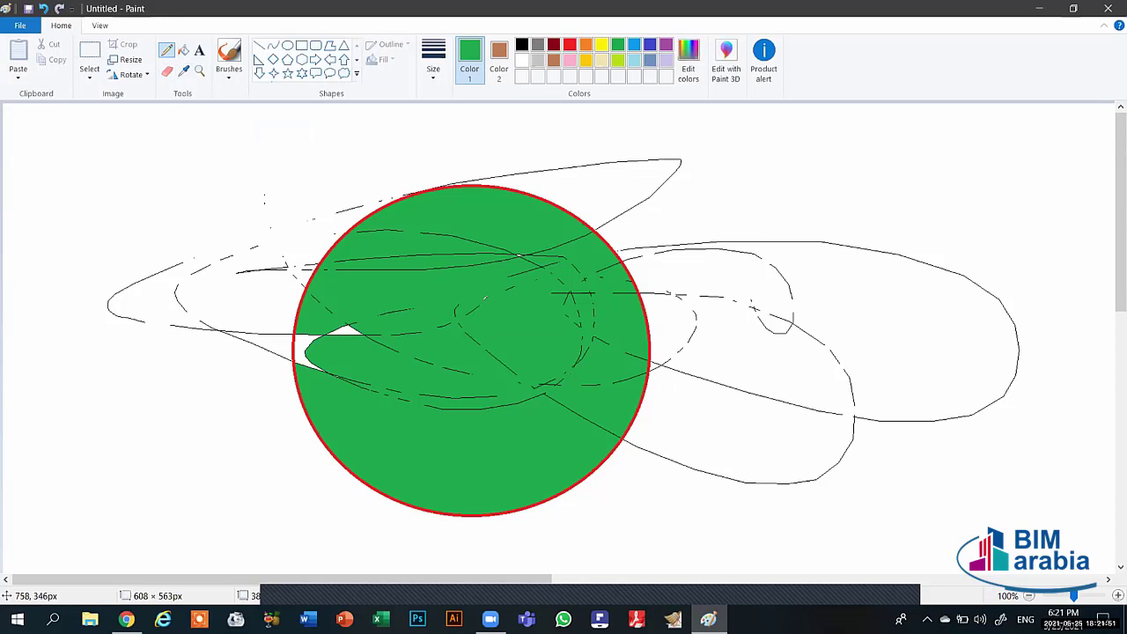
pyautogui.click(228, 77)
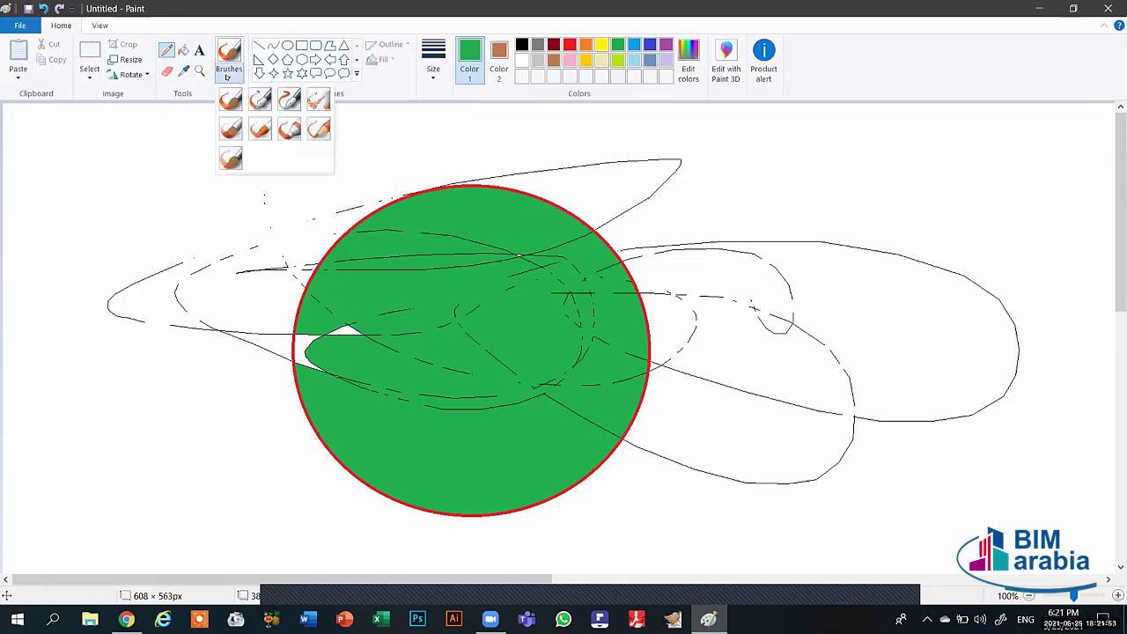
pyautogui.click(289, 130)
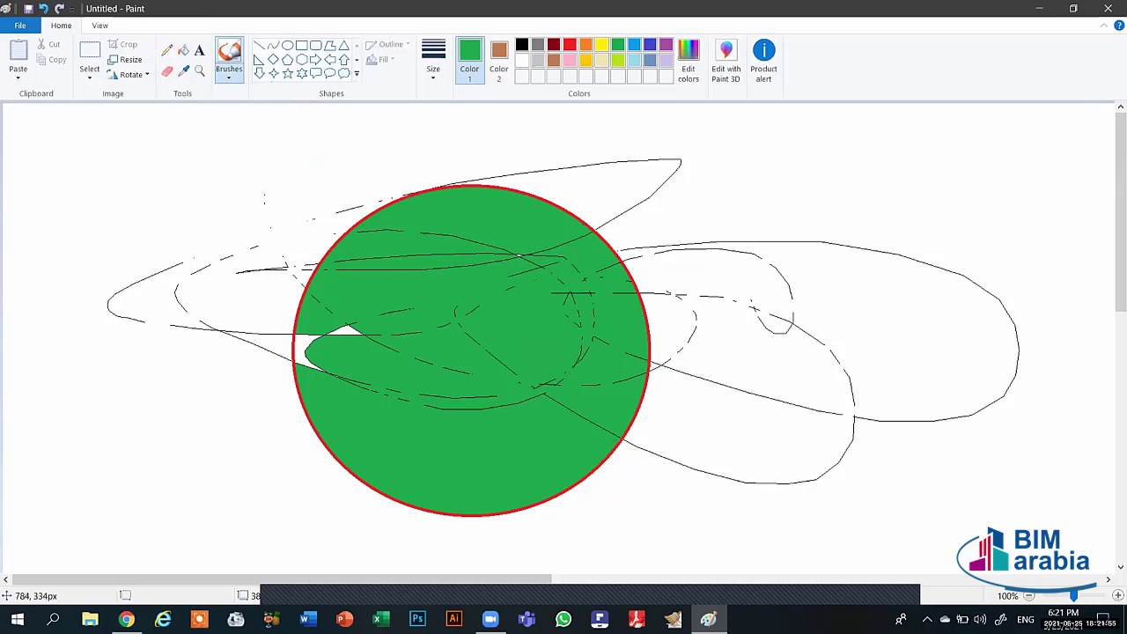
pyautogui.moveTo(361, 330)
pyautogui.mouseDown()
pyautogui.moveTo(308, 340)
pyautogui.moveTo(295, 379)
pyautogui.moveTo(258, 258)
pyautogui.moveTo(581, 204)
pyautogui.moveTo(211, 132)
pyautogui.mouseUp()
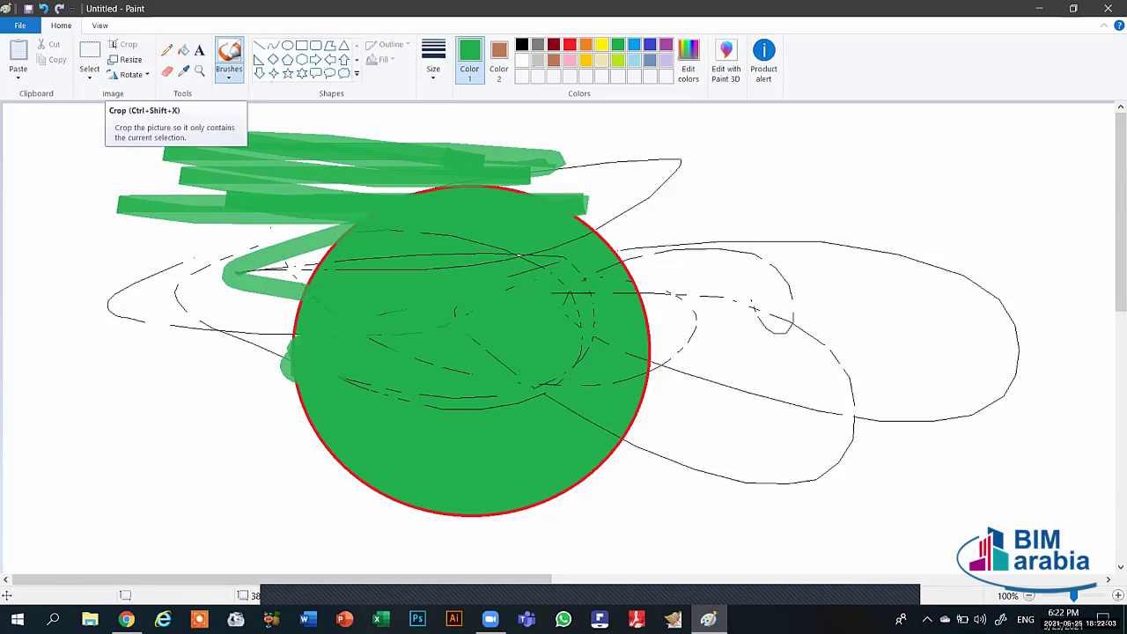
# Step: Examine the rotate and flip options and the file formats offered for saving the picture, and cancel the save
pyautogui.click(135, 72)
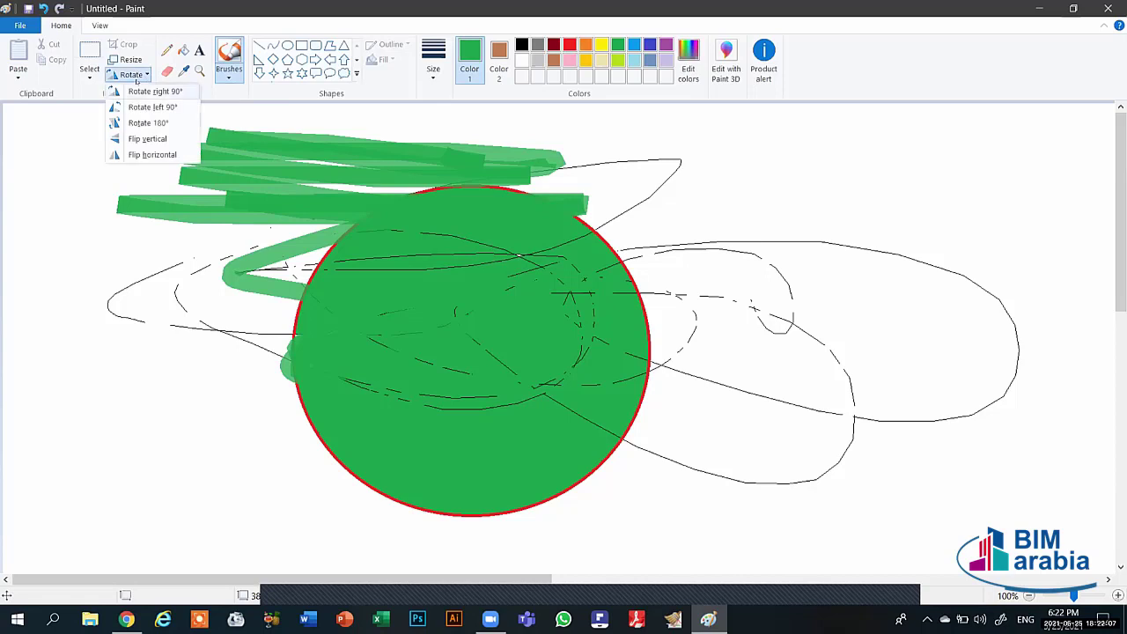
pyautogui.click(229, 59)
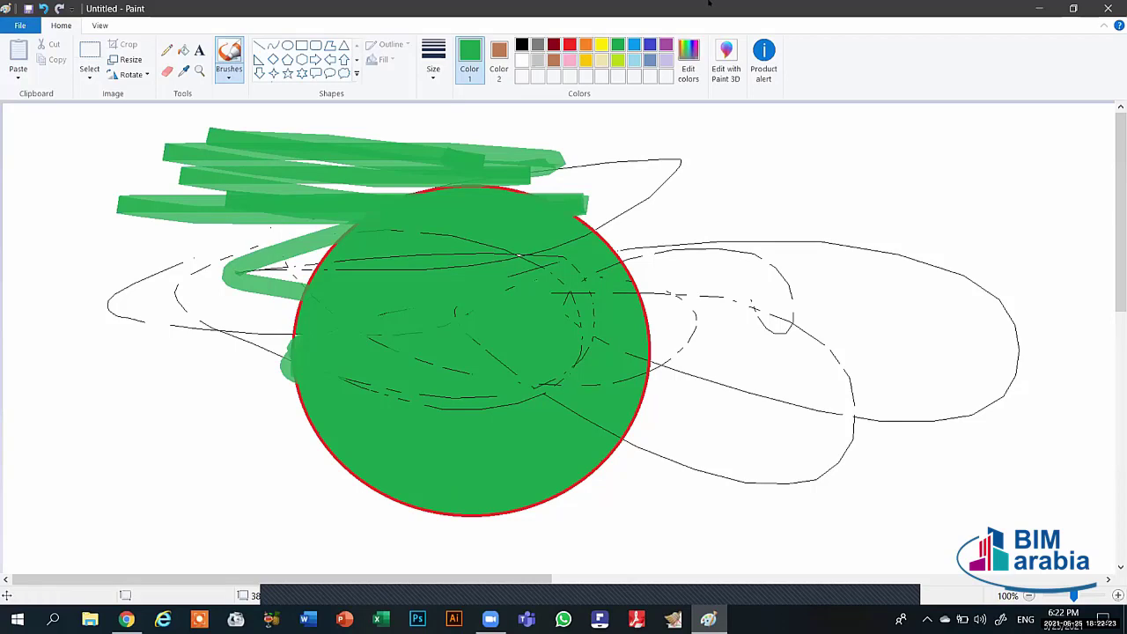
pyautogui.click(15, 27)
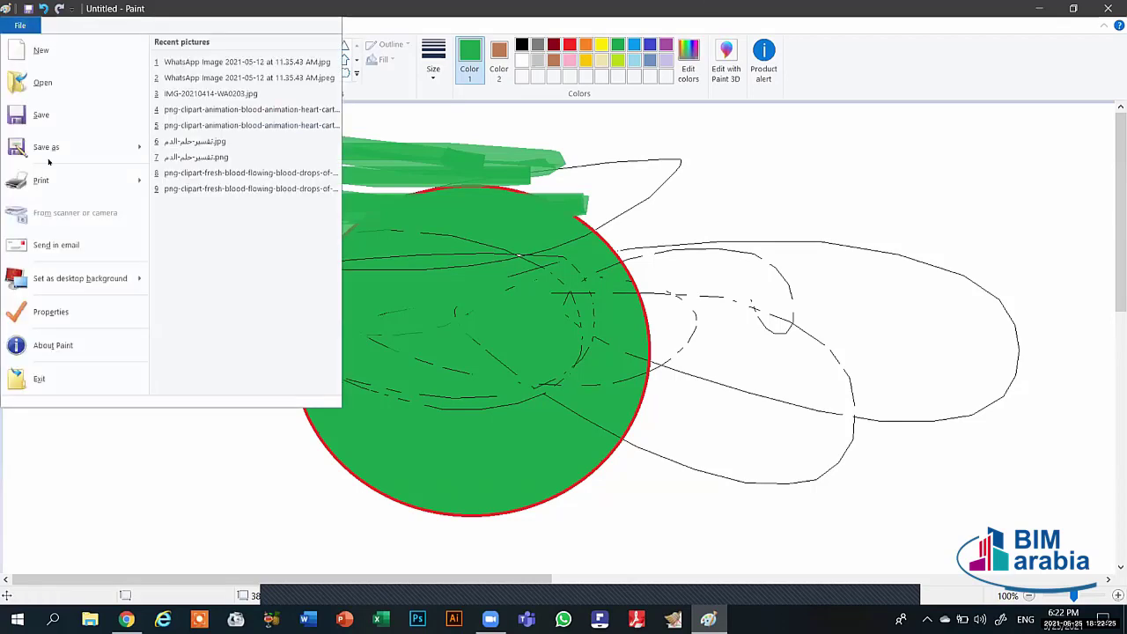
pyautogui.click(141, 152)
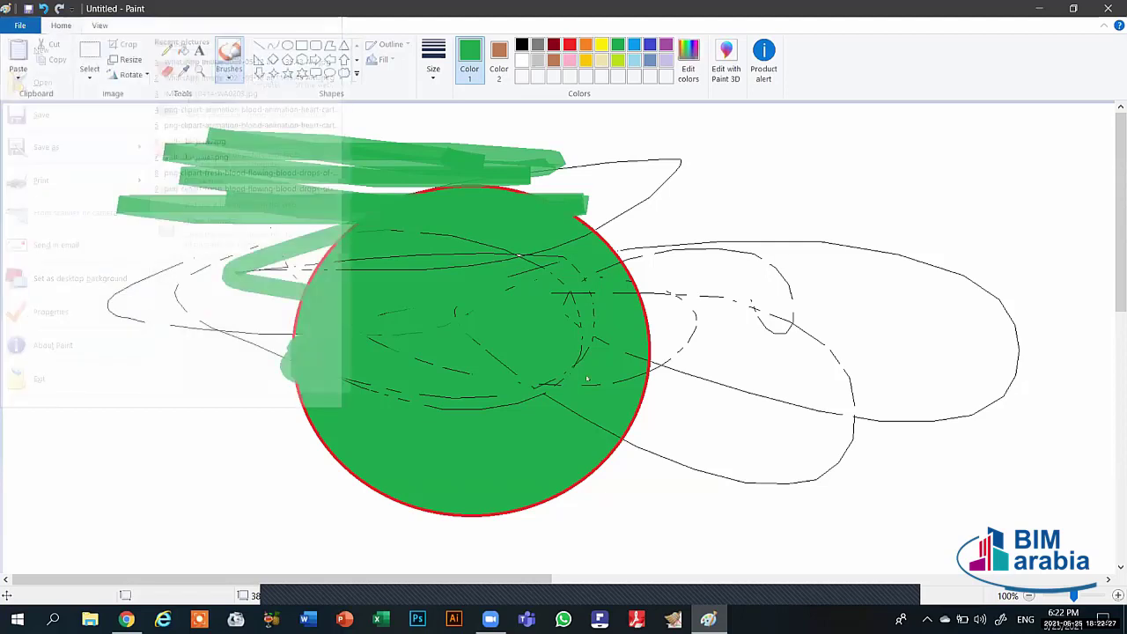
pyautogui.click(475, 397)
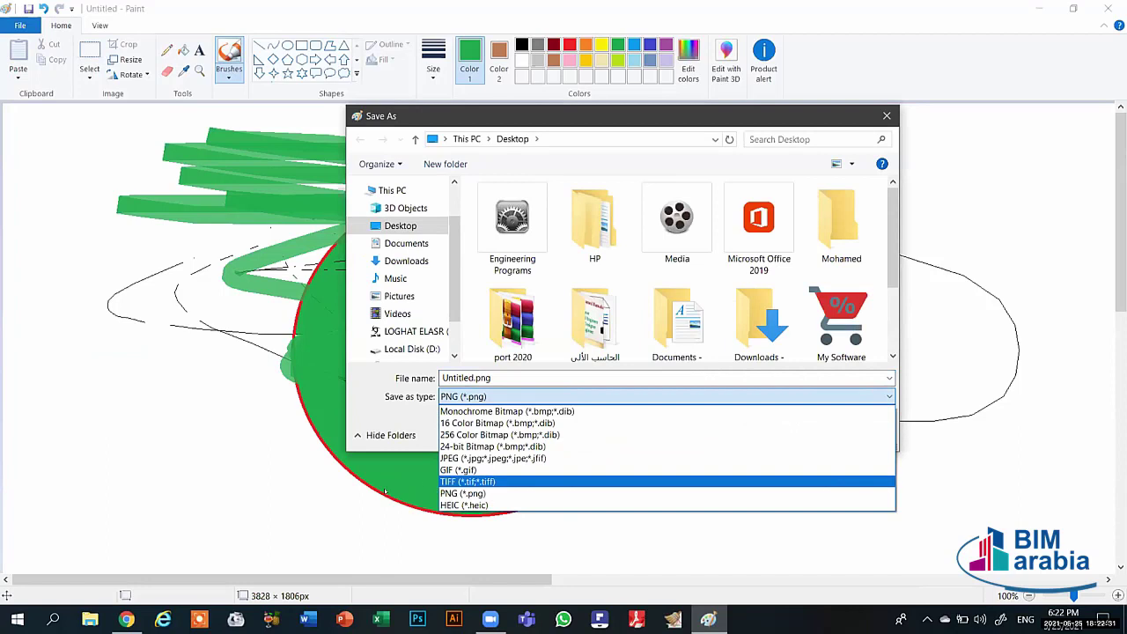
pyautogui.click(467, 493)
pyautogui.click(854, 432)
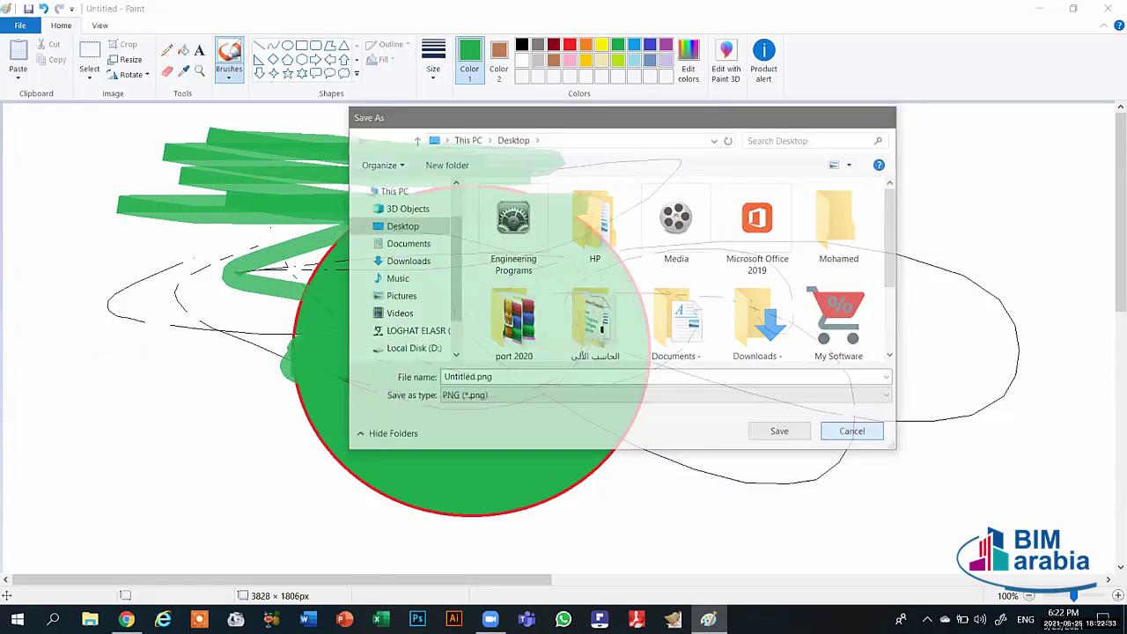
# Step: Add a few more green marker strokes around the ellipse's upper-left side, and close the picture without saving changes
pyautogui.moveTo(153, 217)
pyautogui.mouseDown()
pyautogui.moveTo(240, 242)
pyautogui.moveTo(226, 273)
pyautogui.mouseUp()
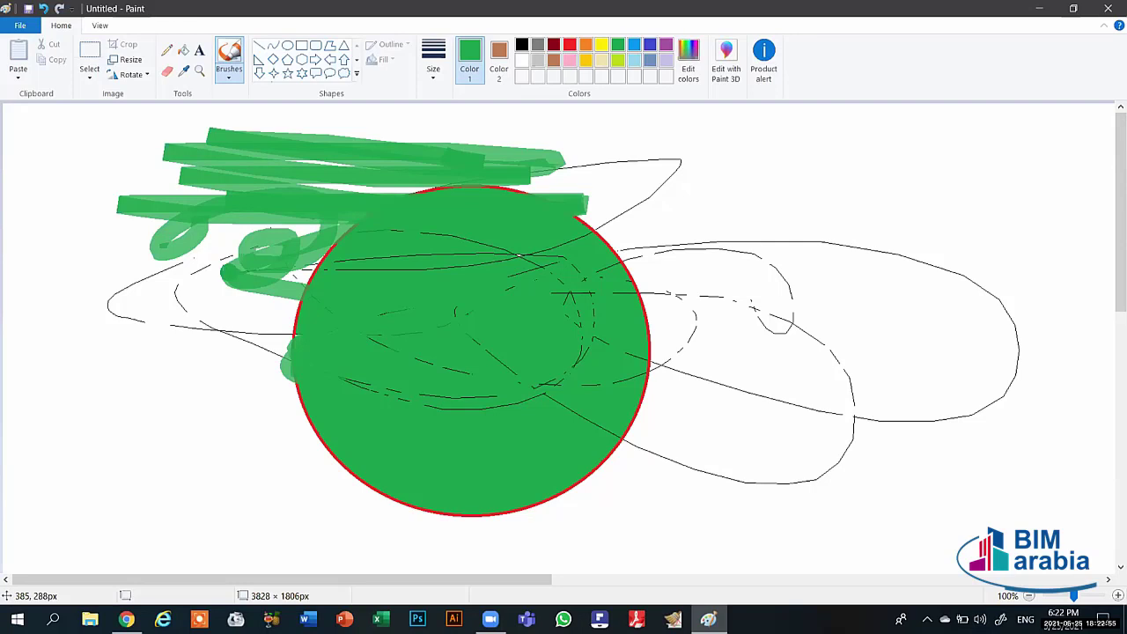
pyautogui.moveTo(352, 188); pyautogui.dragTo(309, 195)
pyautogui.click(1107, 8)
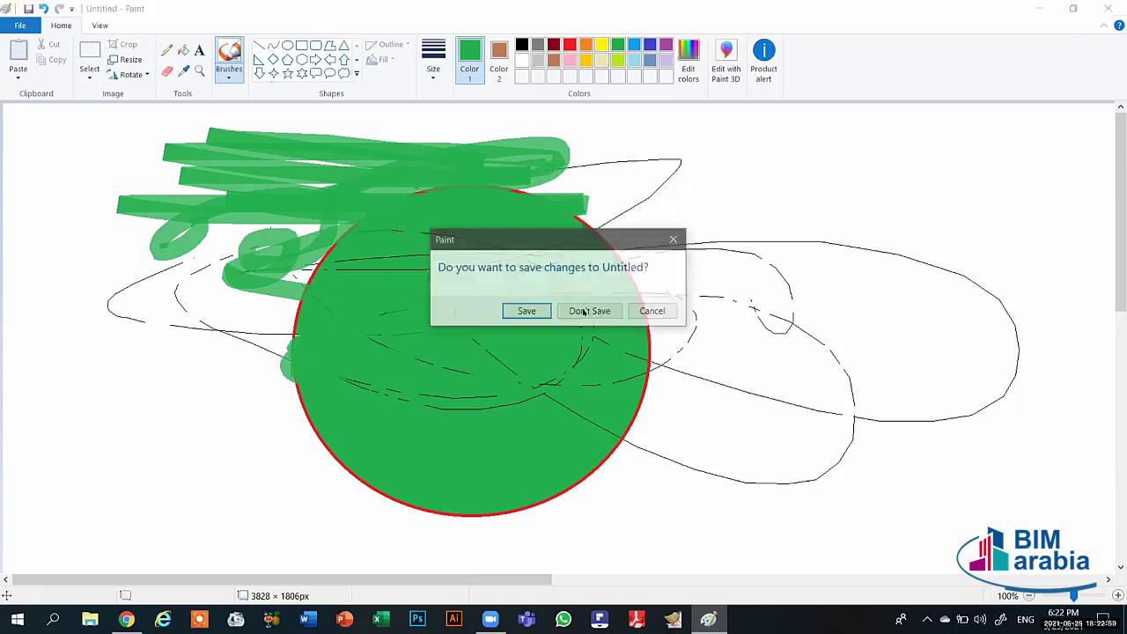
pyautogui.click(589, 311)
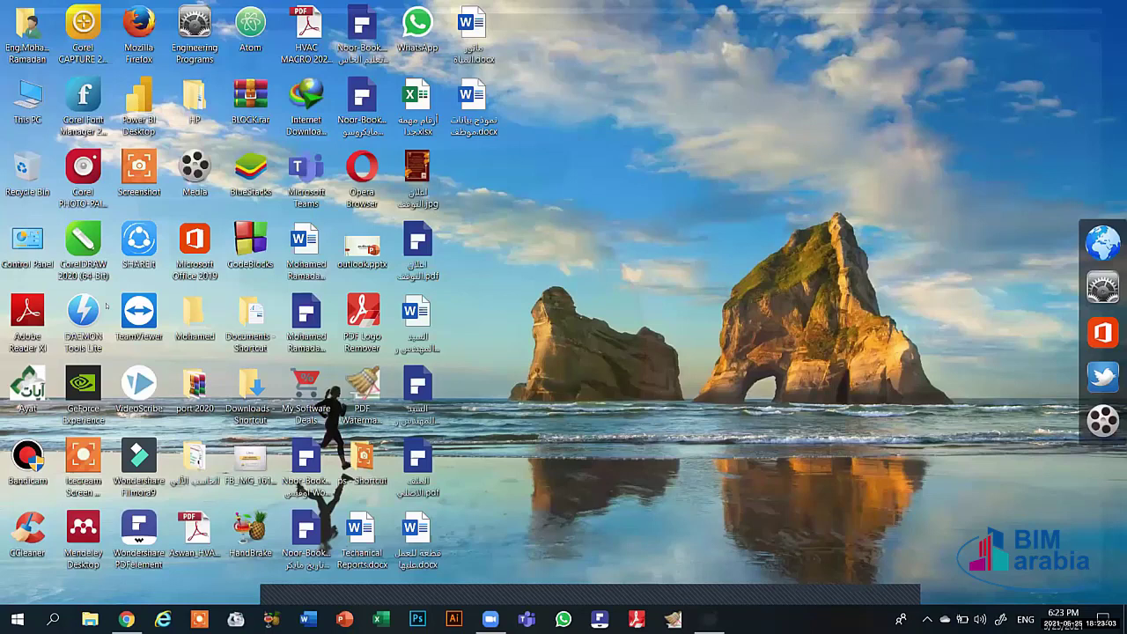
# Step: Open the Alarms & Clock app and switch off the 7:00 AM Good morning alarm
pyautogui.press('super')
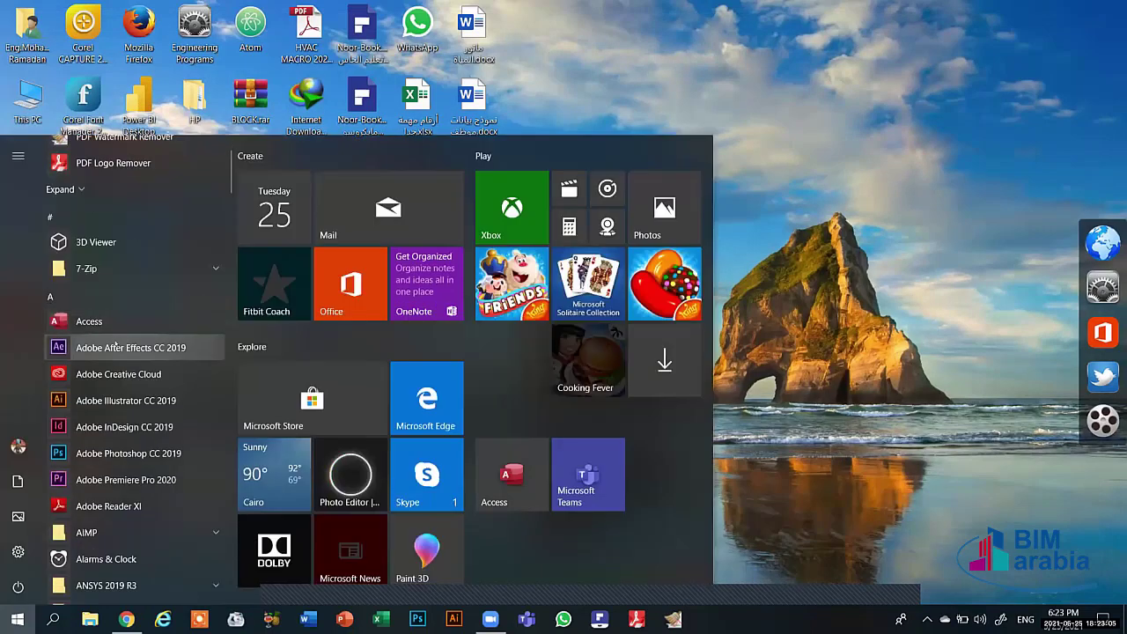
pyautogui.scroll(-3, 132, 482)
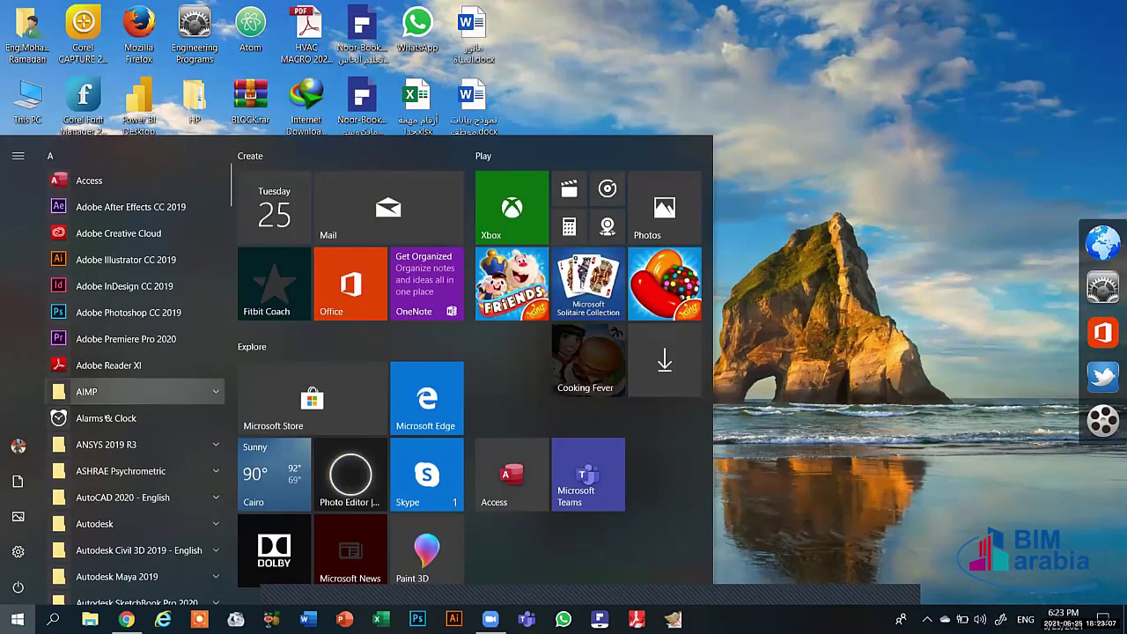
pyautogui.click(104, 419)
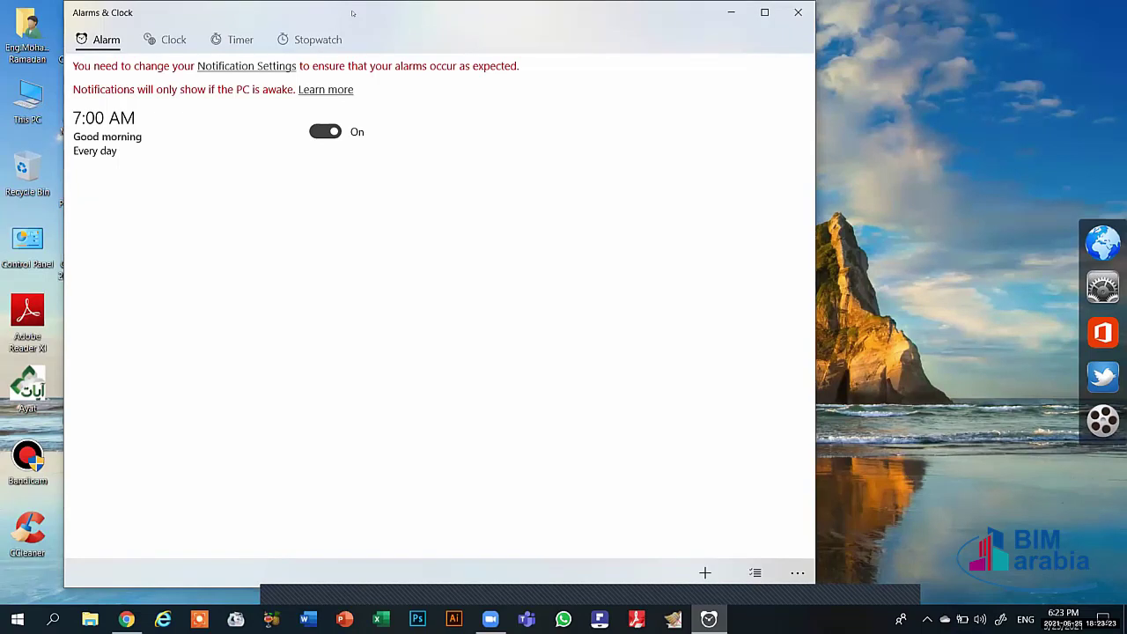
pyautogui.click(325, 132)
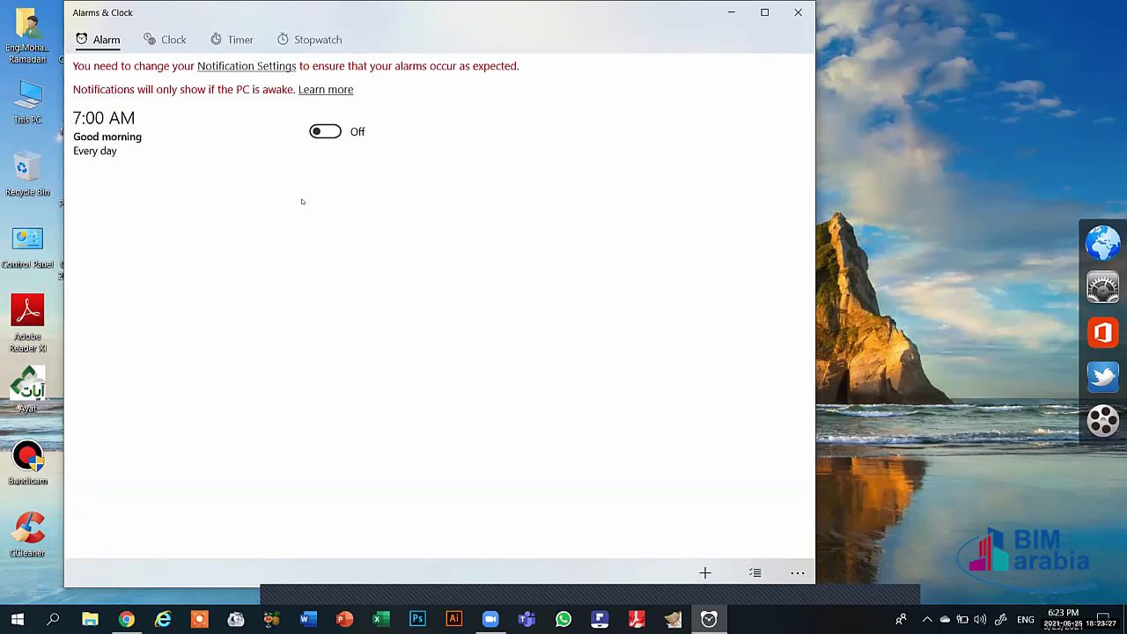
# Step: Examine the settings offered for a new alarm, cancel without saving it, and check the alarm page's additional options
pyautogui.click(705, 573)
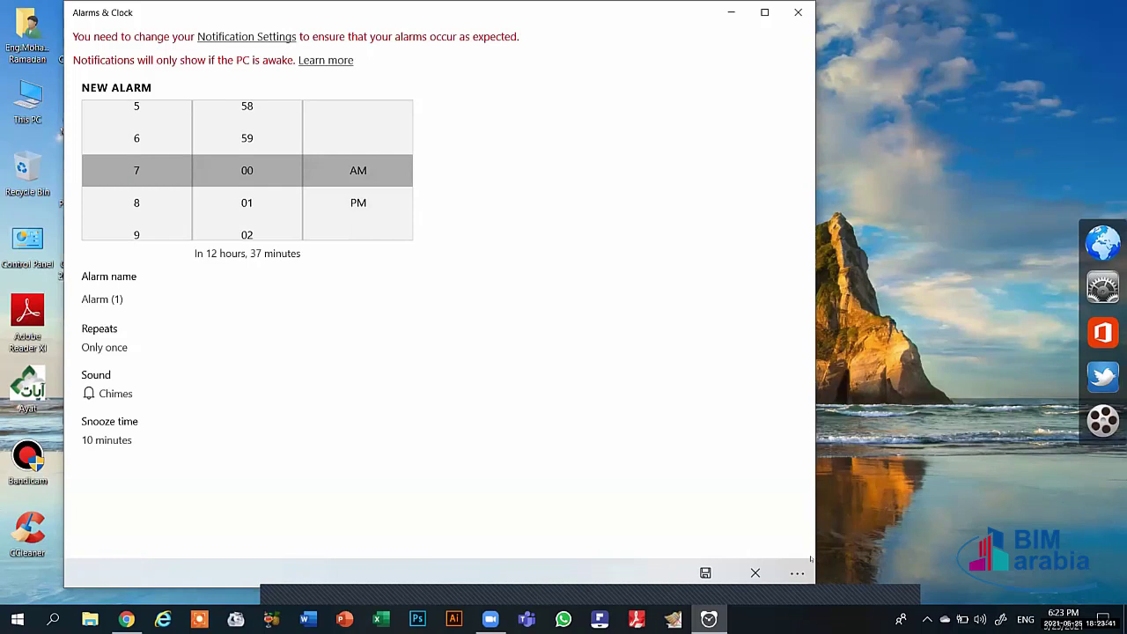
pyautogui.click(754, 573)
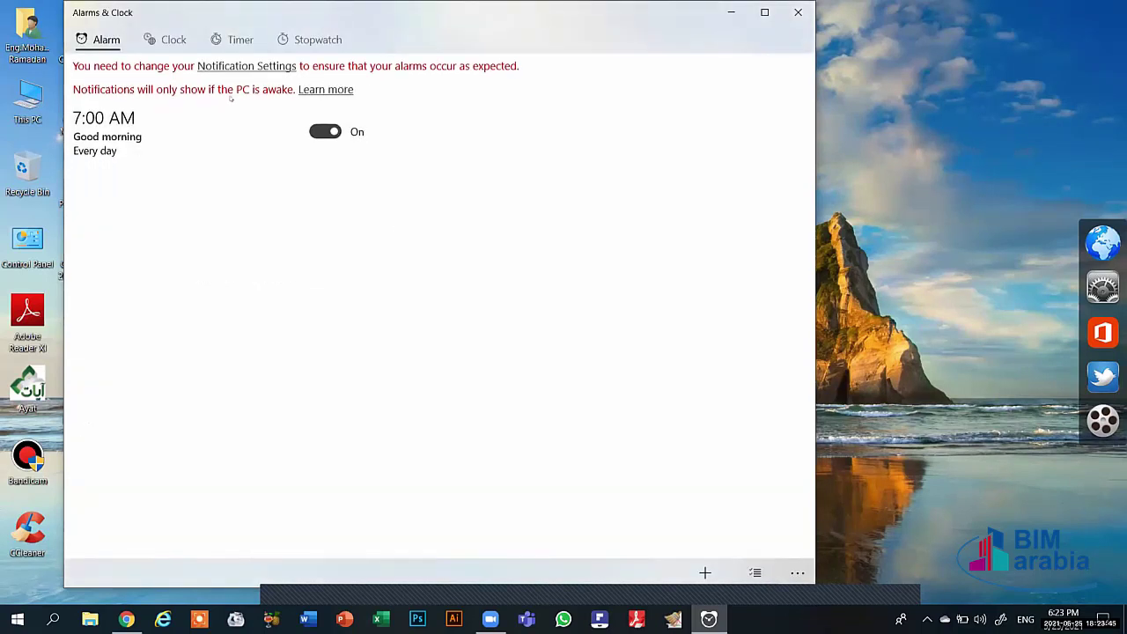
pyautogui.click(795, 572)
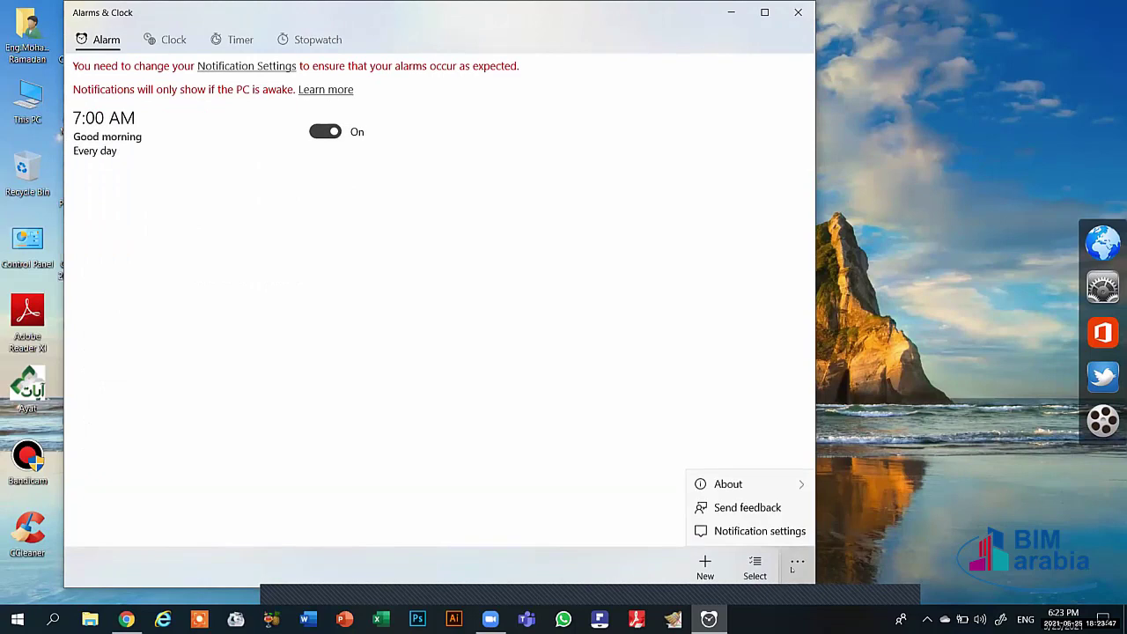
pyautogui.click(296, 287)
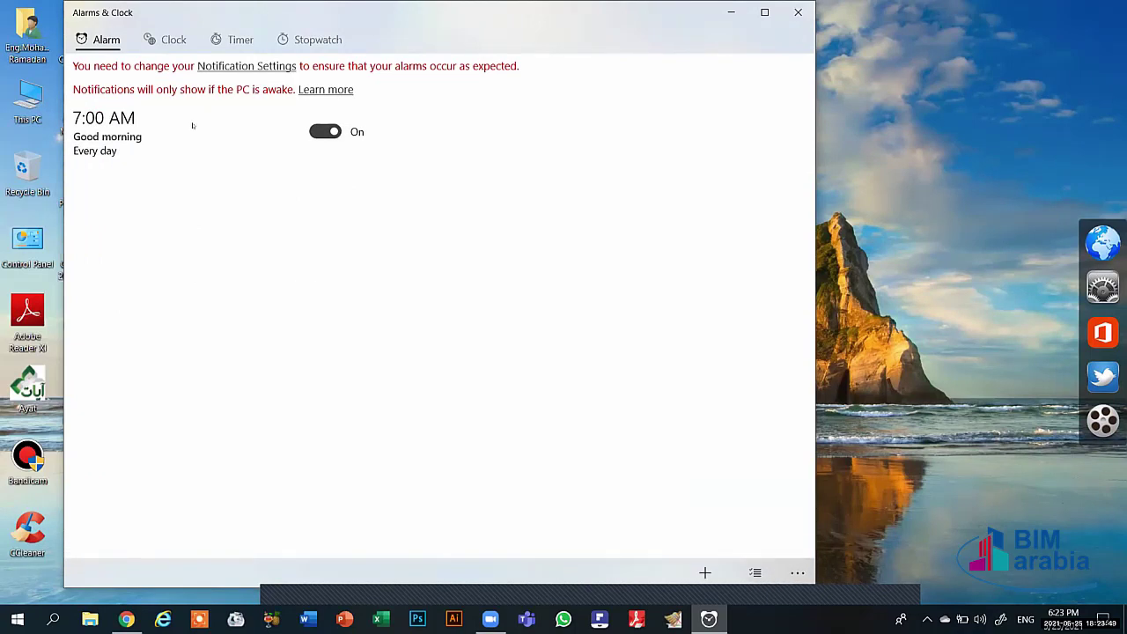
# Step: View the world clock map, and start and pause the 15:30 countdown timer
pyautogui.click(169, 39)
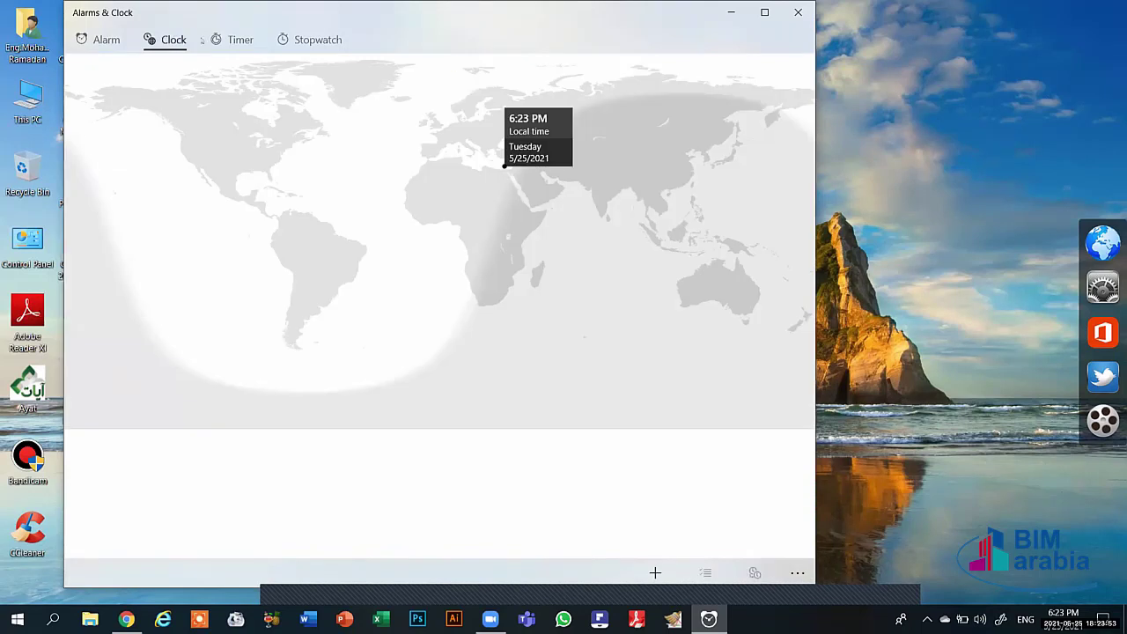
pyautogui.click(230, 40)
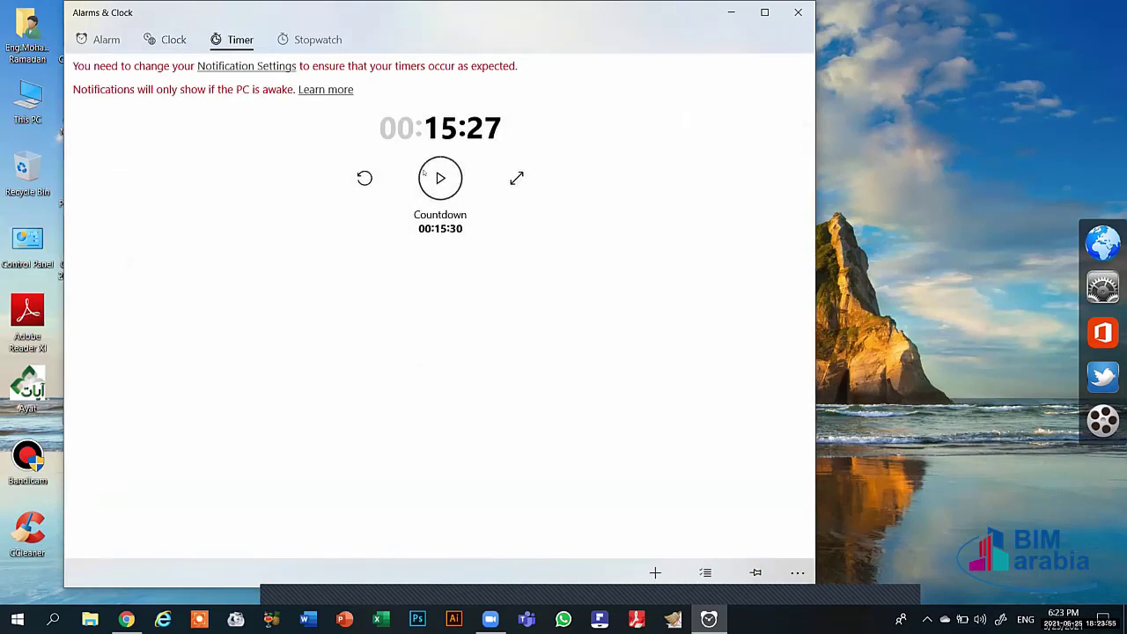
pyautogui.click(440, 181)
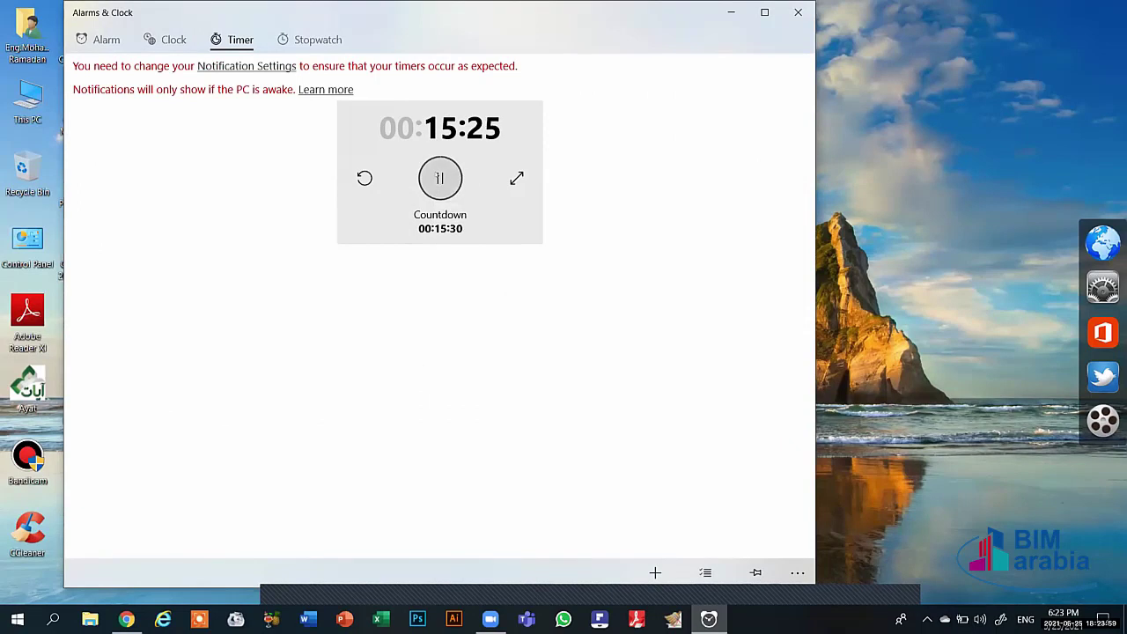
pyautogui.click(439, 179)
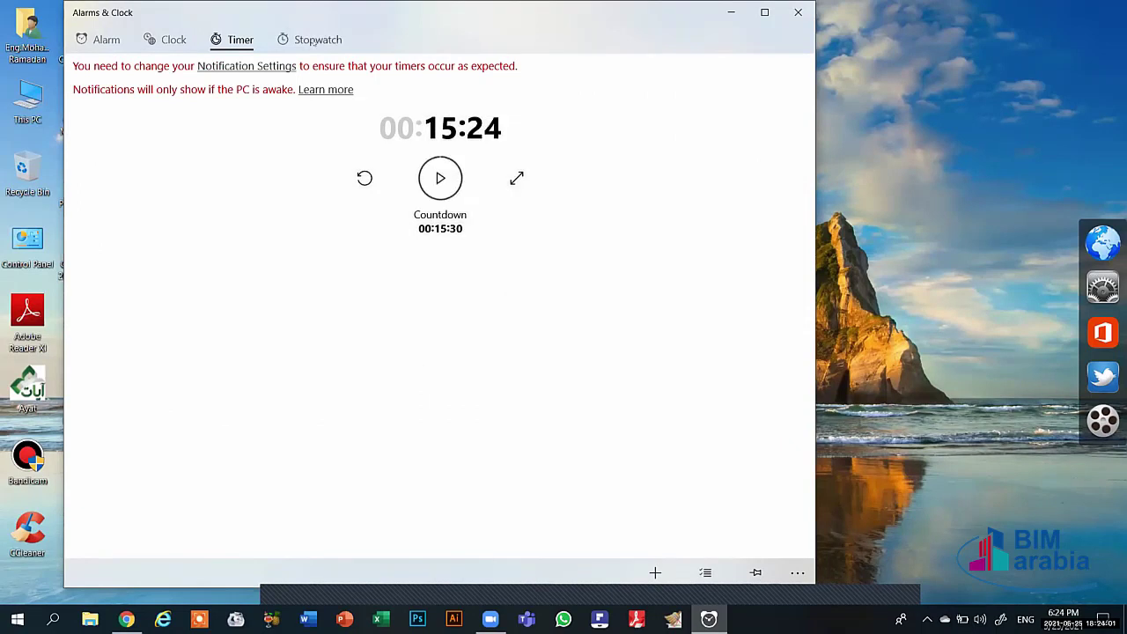
# Step: Start the stopwatch and close the Alarms & Clock app
pyautogui.click(313, 40)
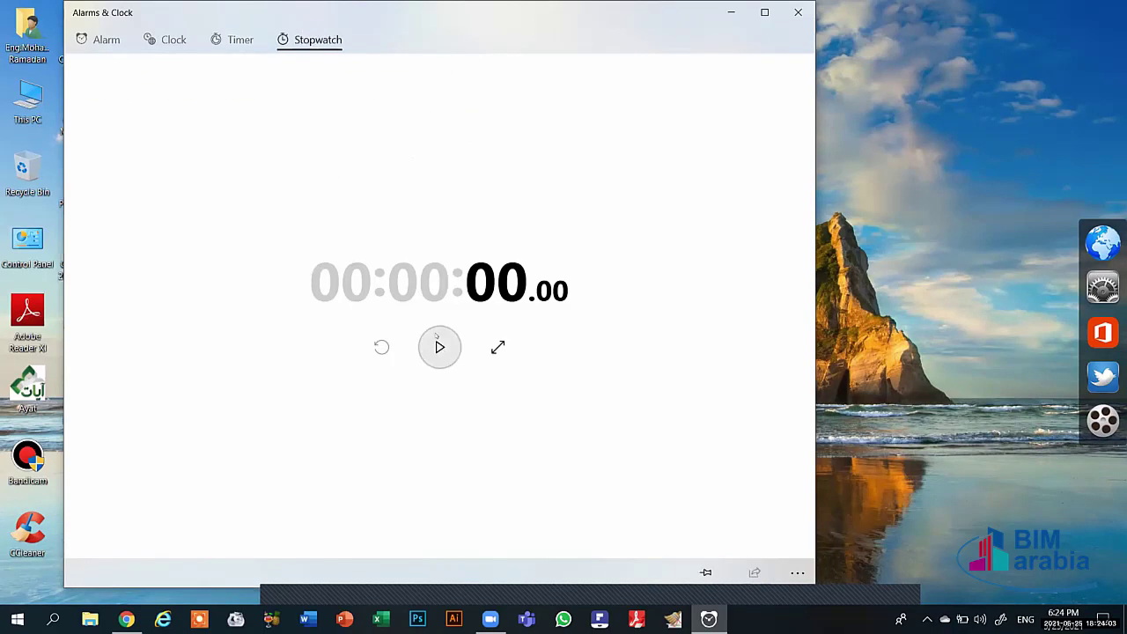
pyautogui.click(449, 350)
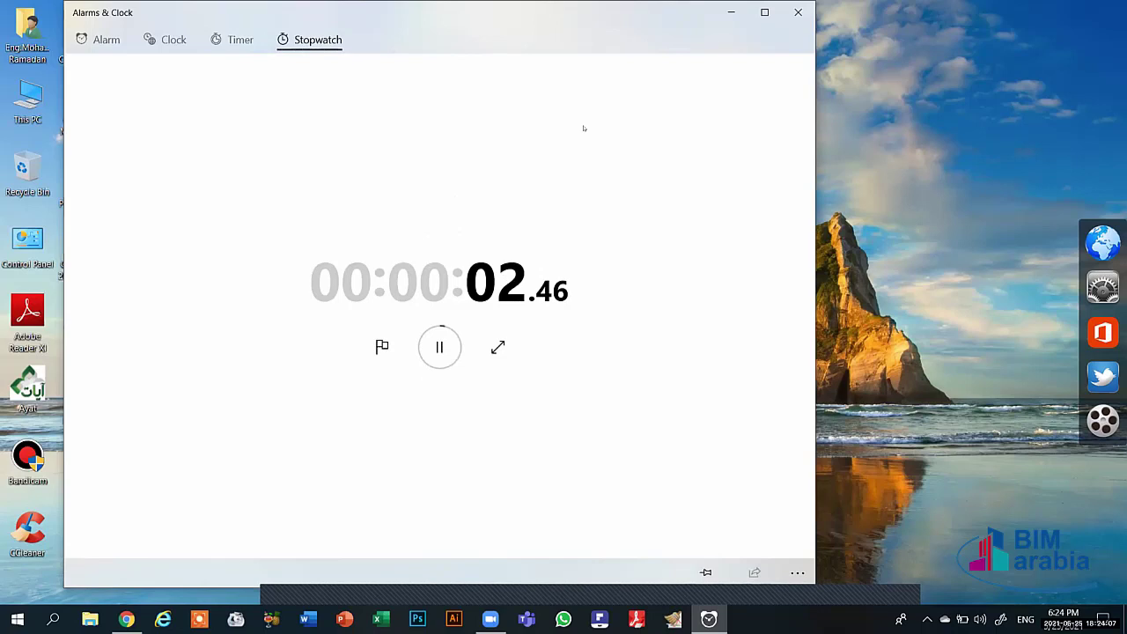
pyautogui.click(795, 12)
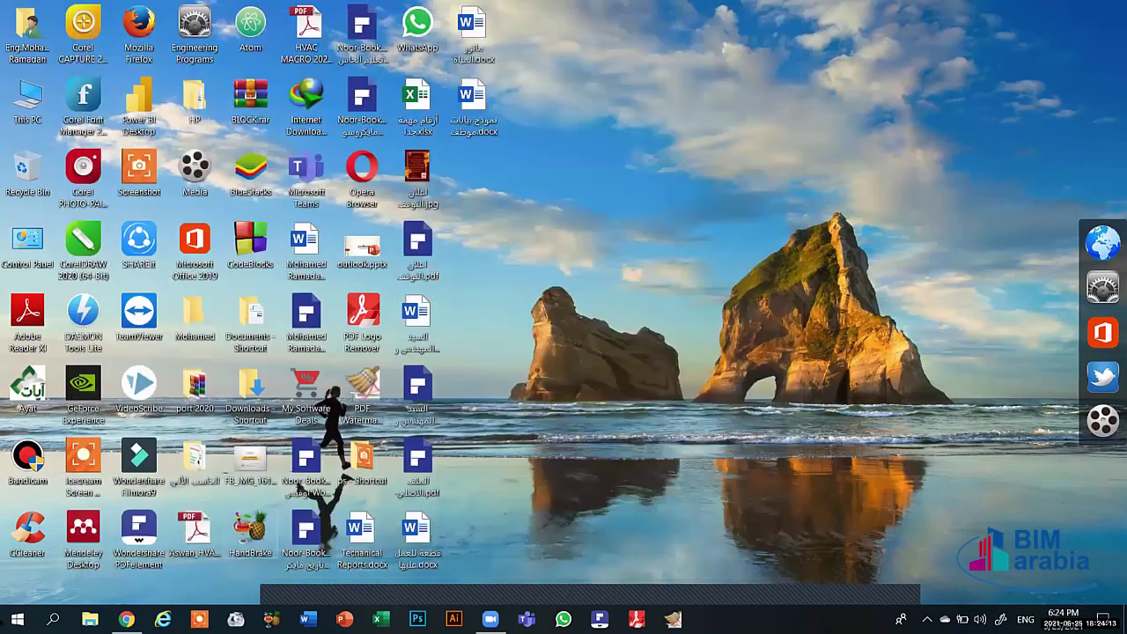
# Step: Find Paint 3D in the list of installed apps, open it, and start a new project
pyautogui.press('super')
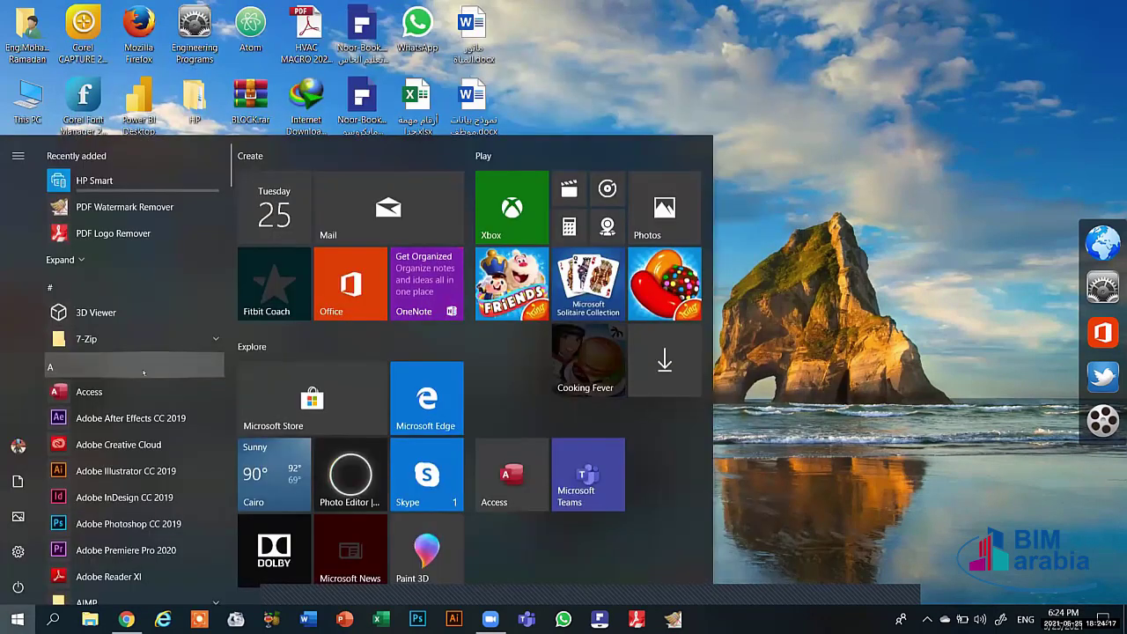
pyautogui.scroll(-1, 153, 423)
pyautogui.scroll(-2, 153, 432)
pyautogui.scroll(-2, 128, 499)
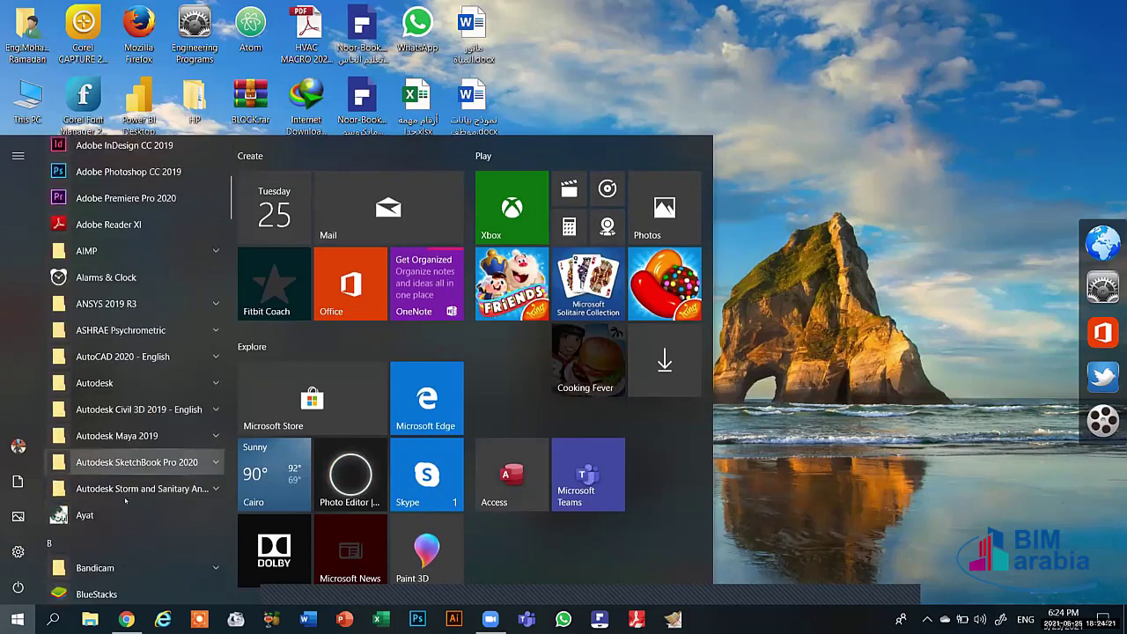
pyautogui.scroll(-3, 115, 495)
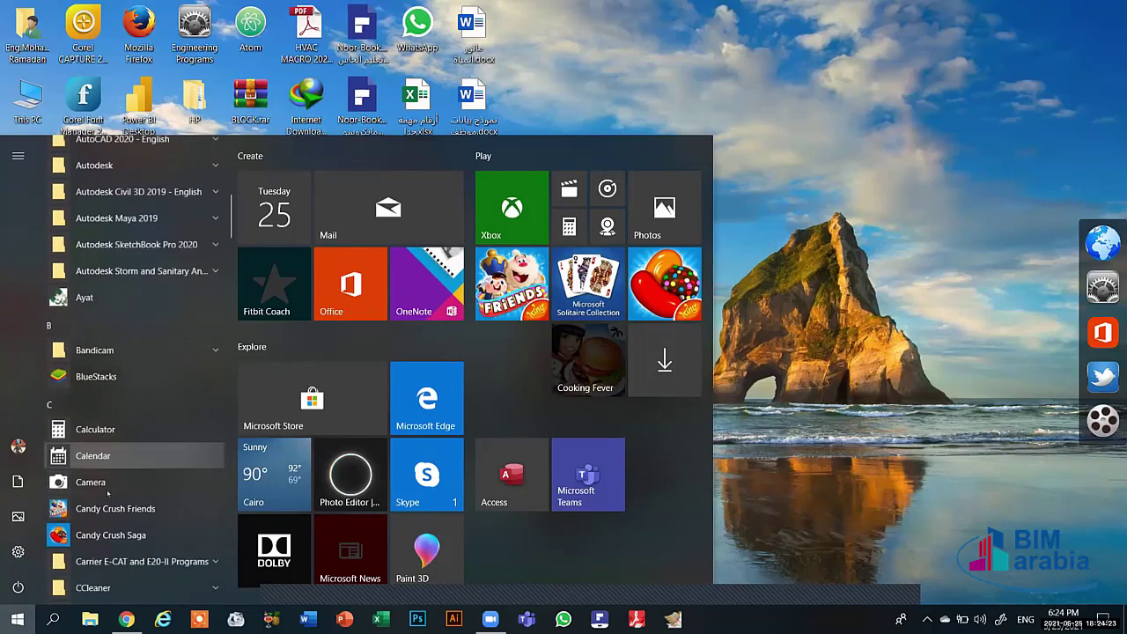
pyautogui.scroll(-1, 116, 493)
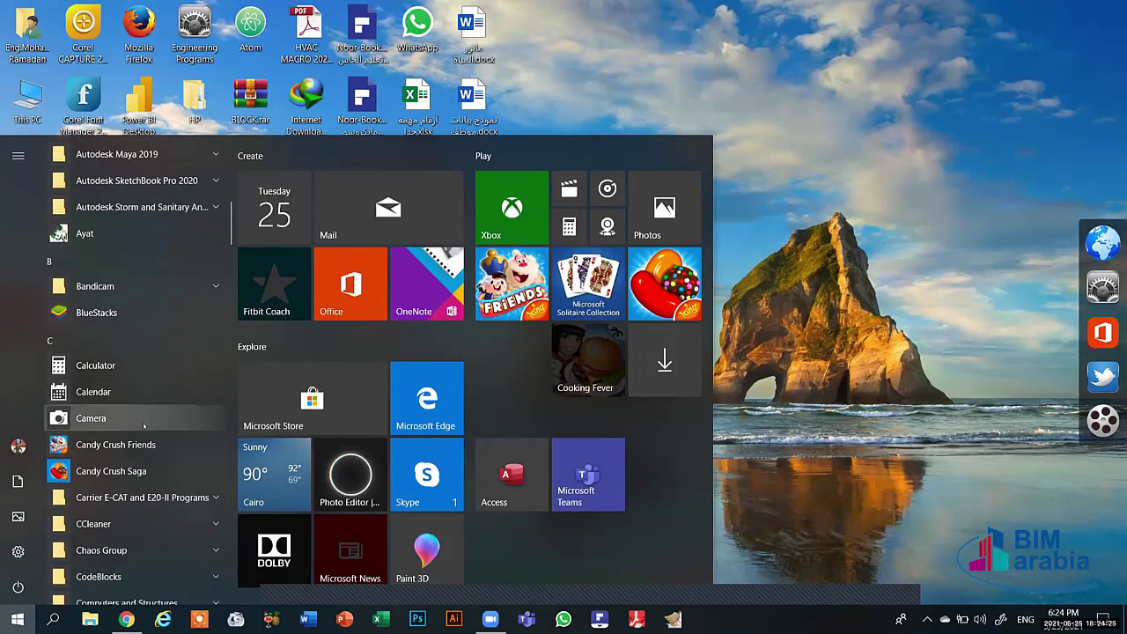
pyautogui.scroll(-3, 126, 446)
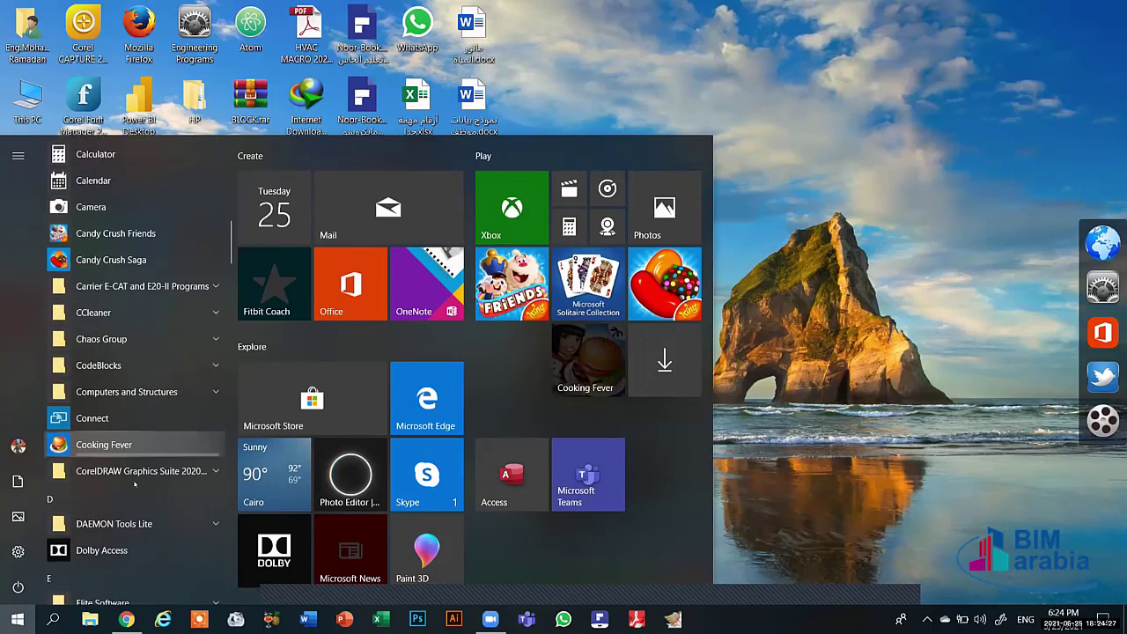
pyautogui.scroll(-4, 123, 466)
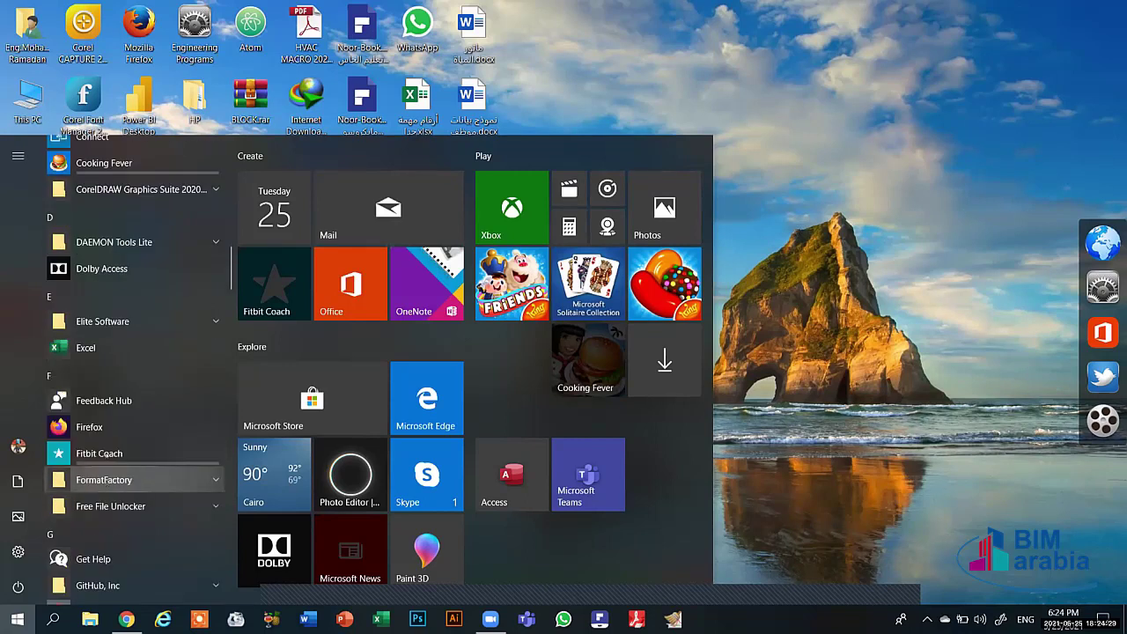
pyautogui.scroll(-4, 105, 529)
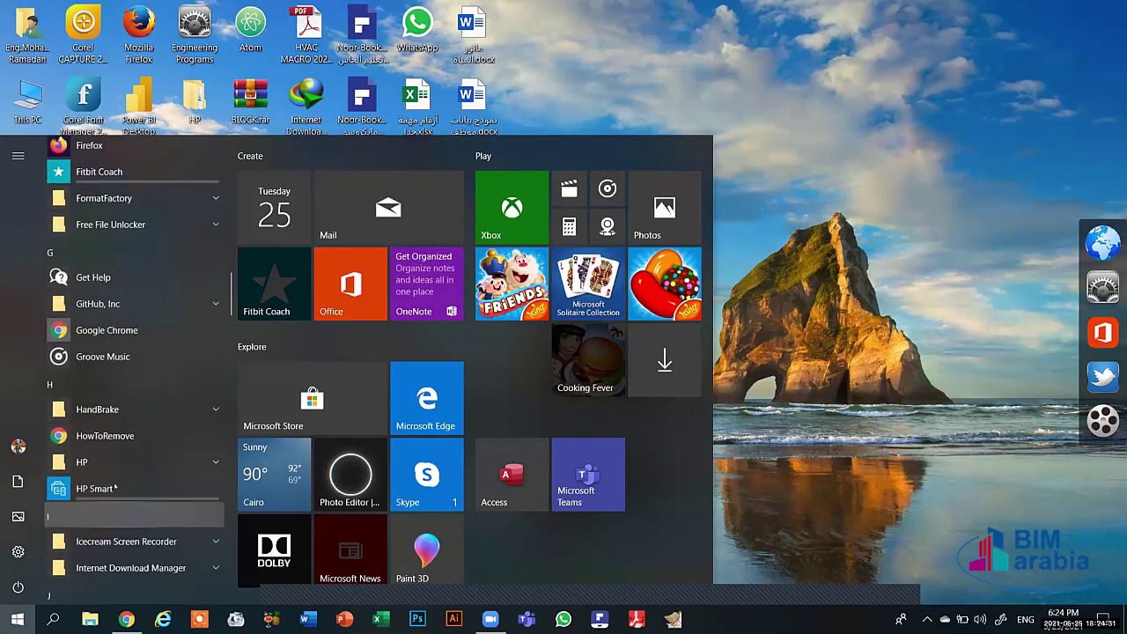
pyautogui.scroll(-8, 122, 505)
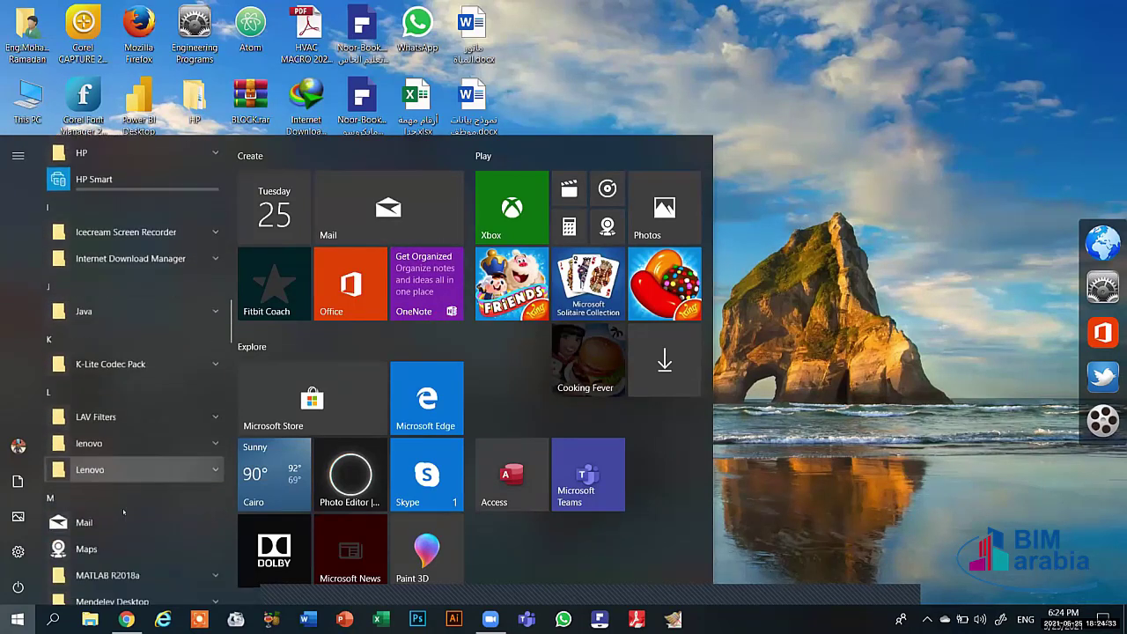
pyautogui.scroll(-1, 123, 508)
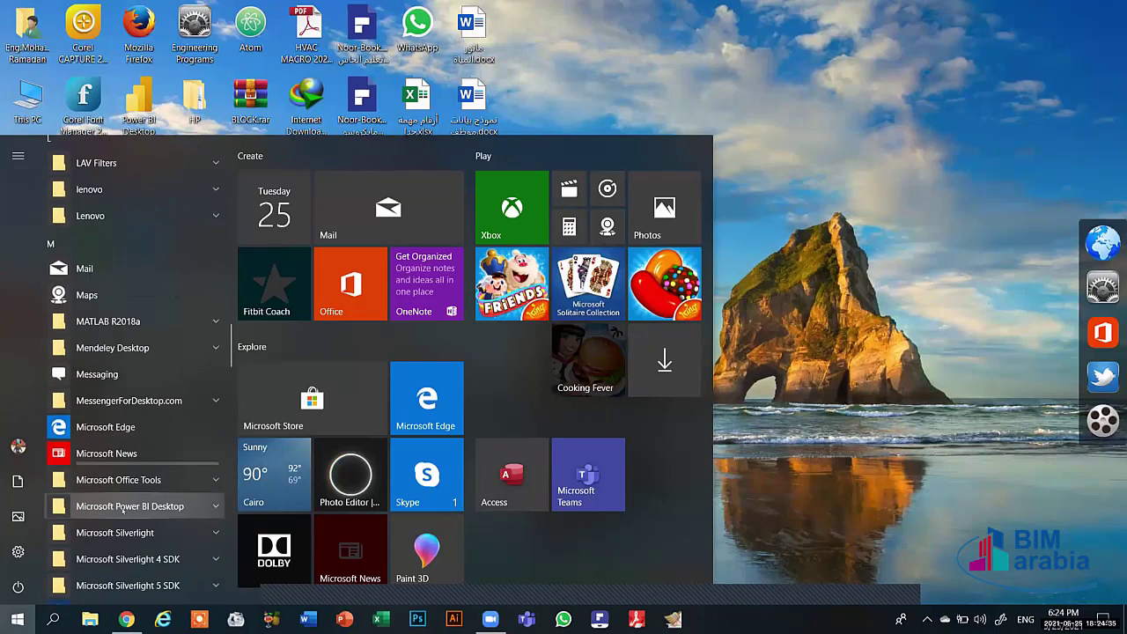
pyautogui.scroll(-4, 122, 508)
pyautogui.scroll(-3, 117, 510)
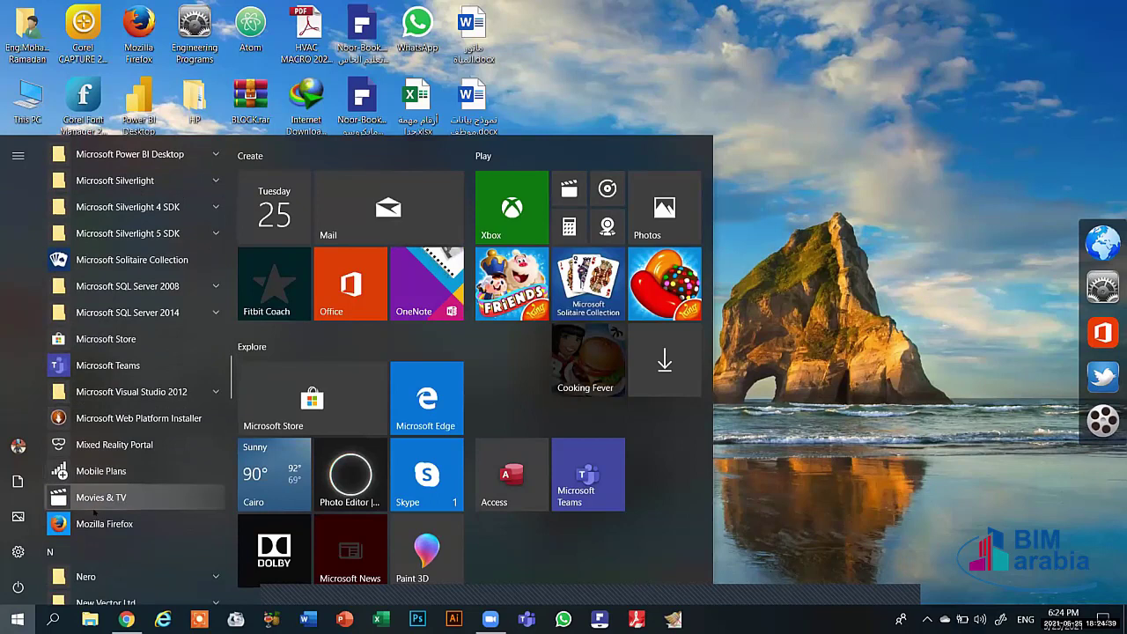
pyautogui.scroll(-7, 133, 549)
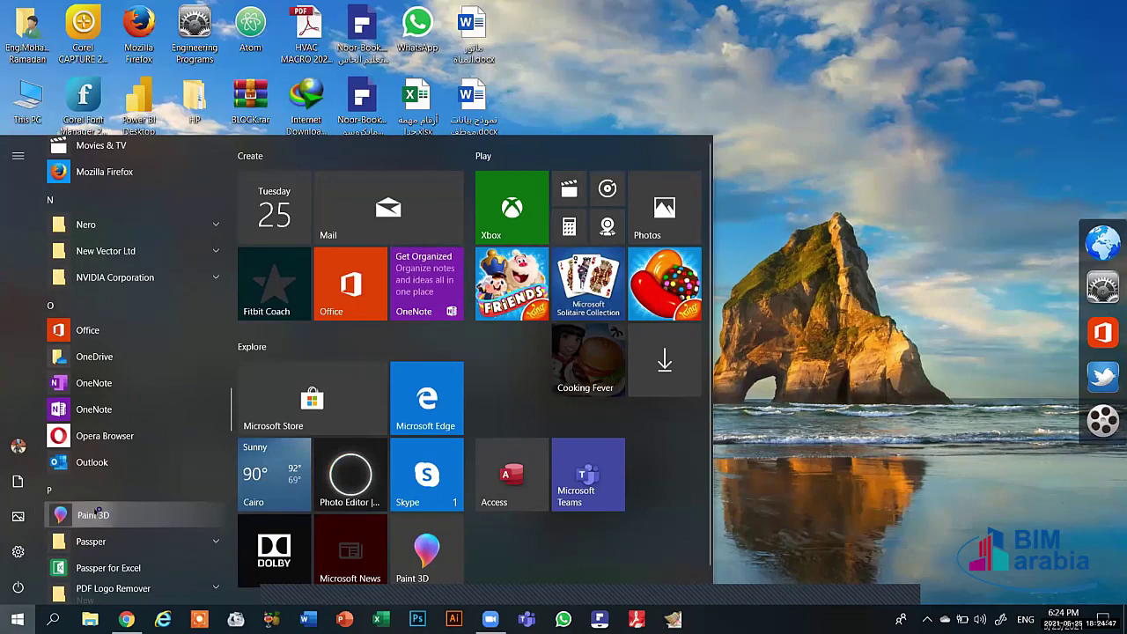
pyautogui.press('Return')
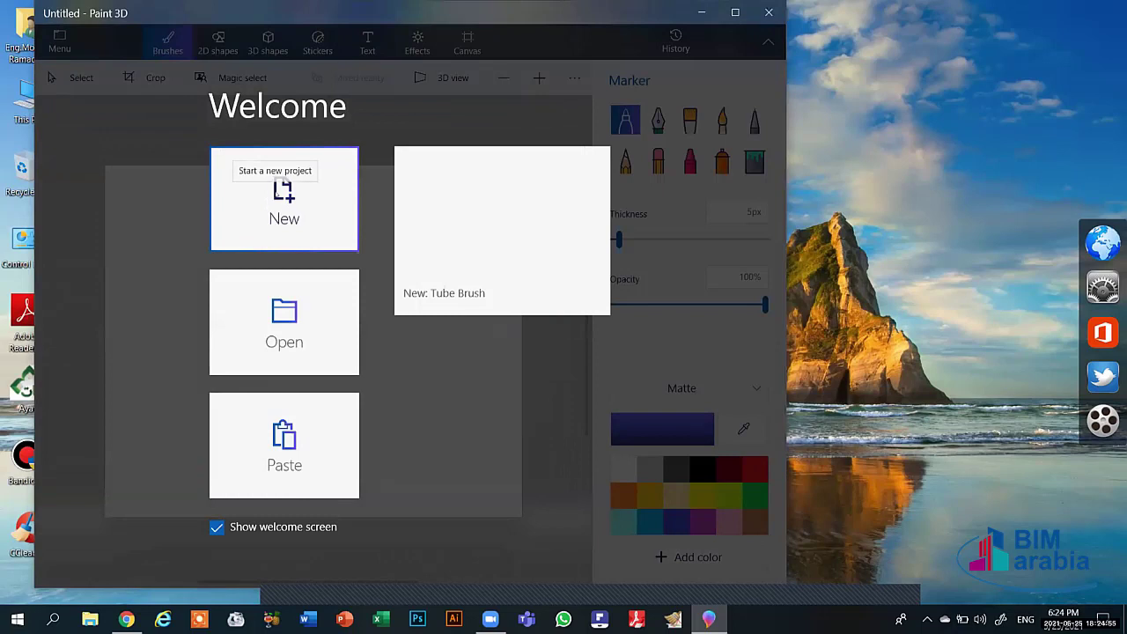
pyautogui.click(282, 189)
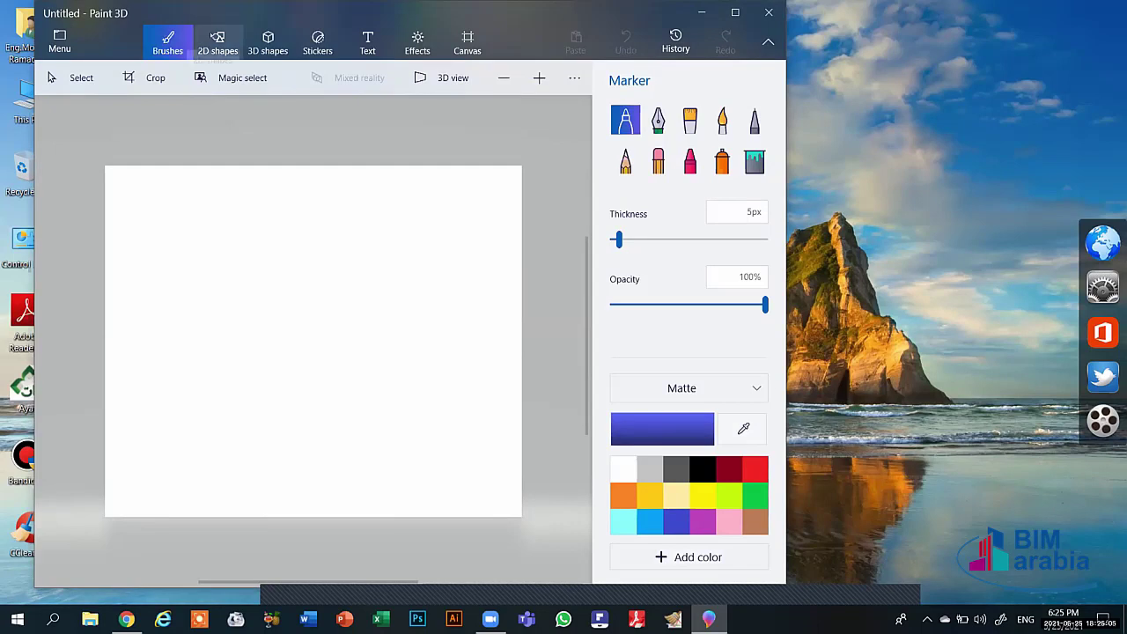
# Step: Draw a large heart from the 2D shapes over the canvas's right half
pyautogui.click(217, 39)
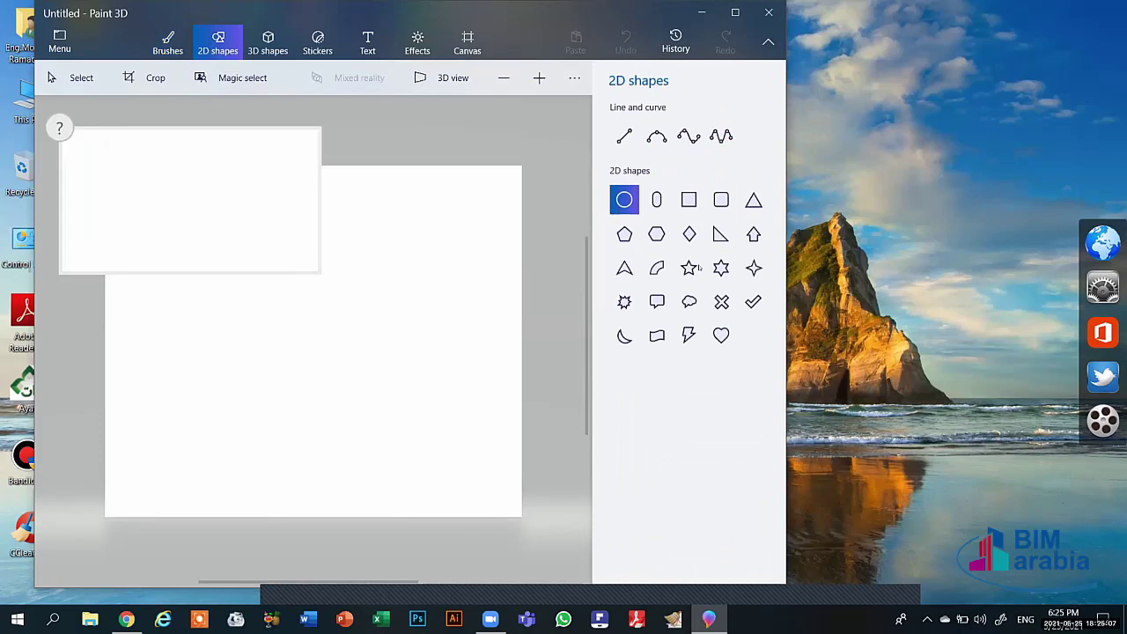
pyautogui.click(720, 335)
pyautogui.moveTo(357, 226); pyautogui.dragTo(504, 441)
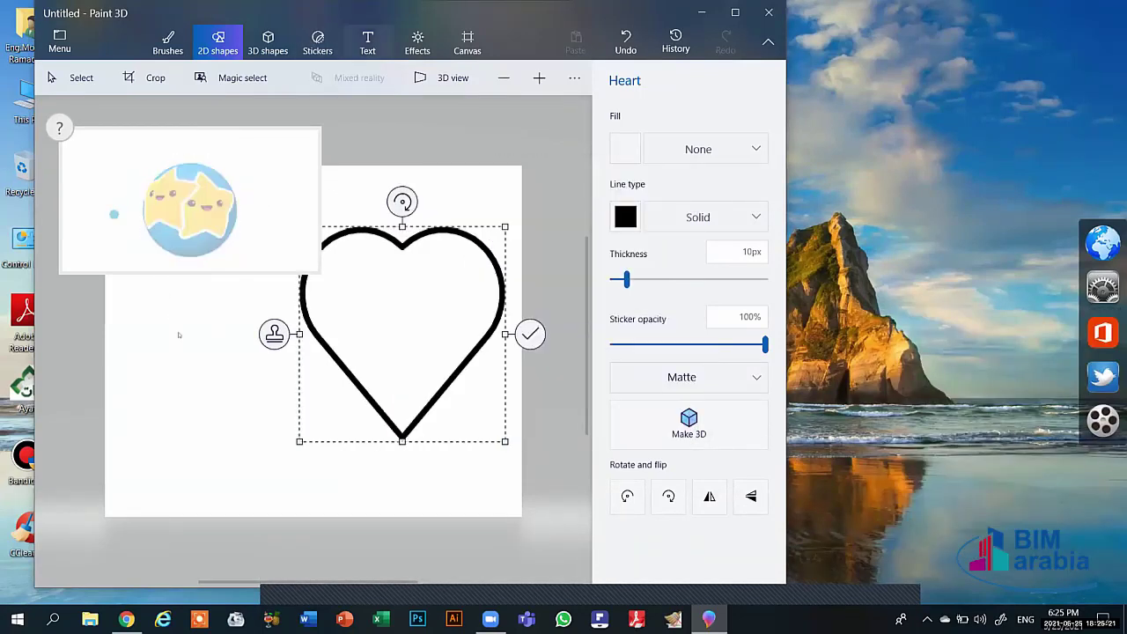
# Step: Leave the heart's editing mode, browse the sticker textures, and select the brown hair-like texture
pyautogui.click(367, 42)
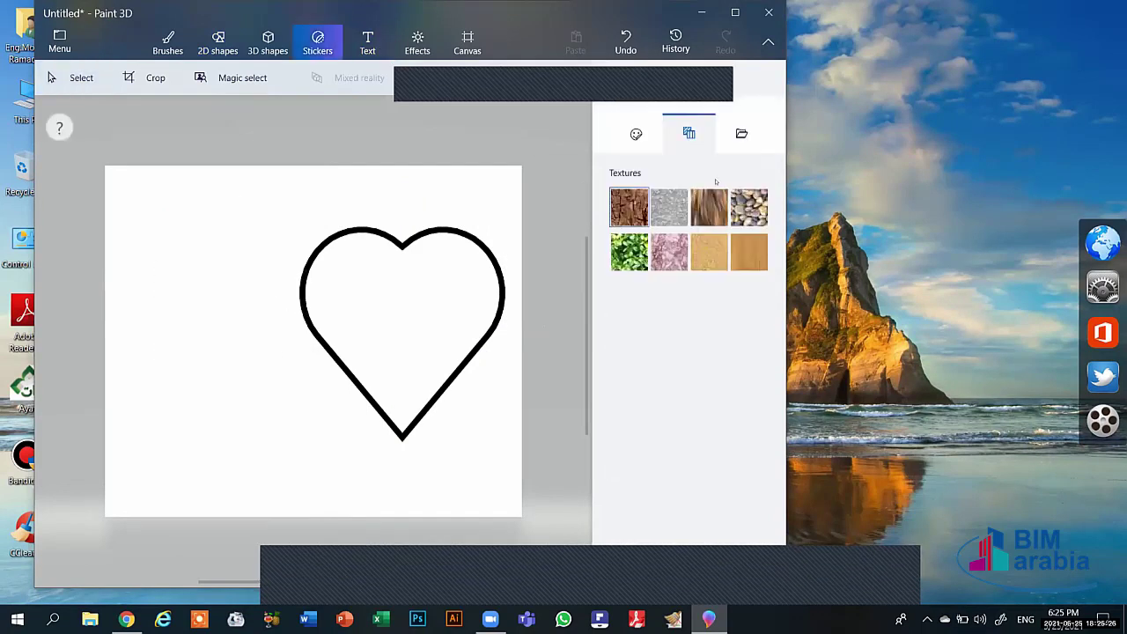
pyautogui.click(708, 207)
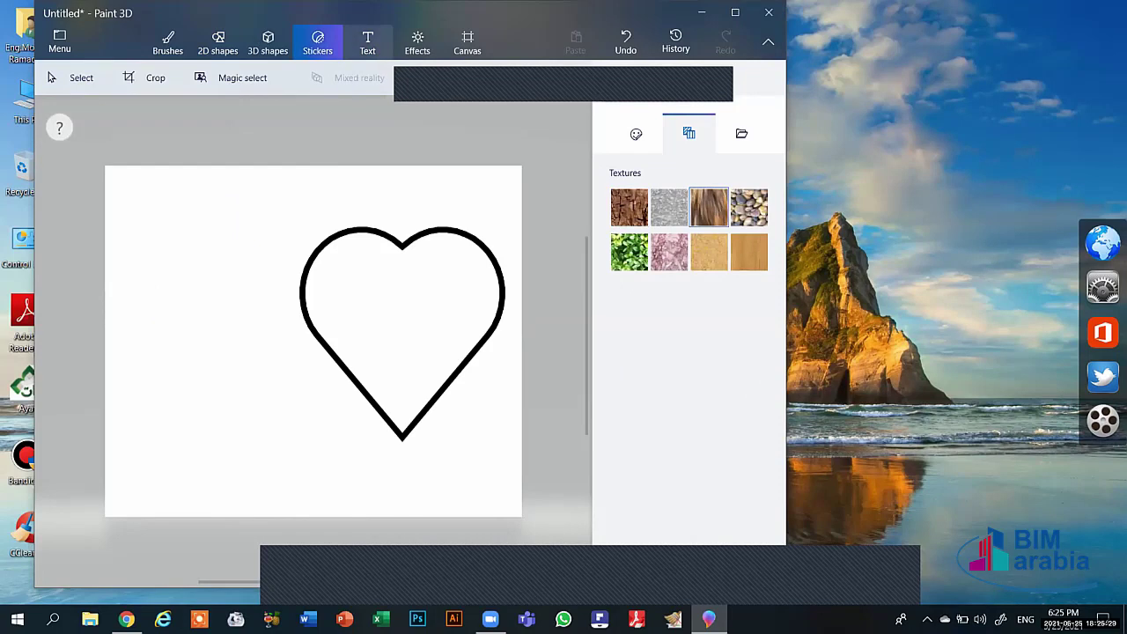
# Step: Draw a large 3D sphere on the canvas, overlapping the lower-left side of the heart
pyautogui.click(268, 43)
pyautogui.click(660, 199)
pyautogui.moveTo(156, 285); pyautogui.dragTo(367, 484)
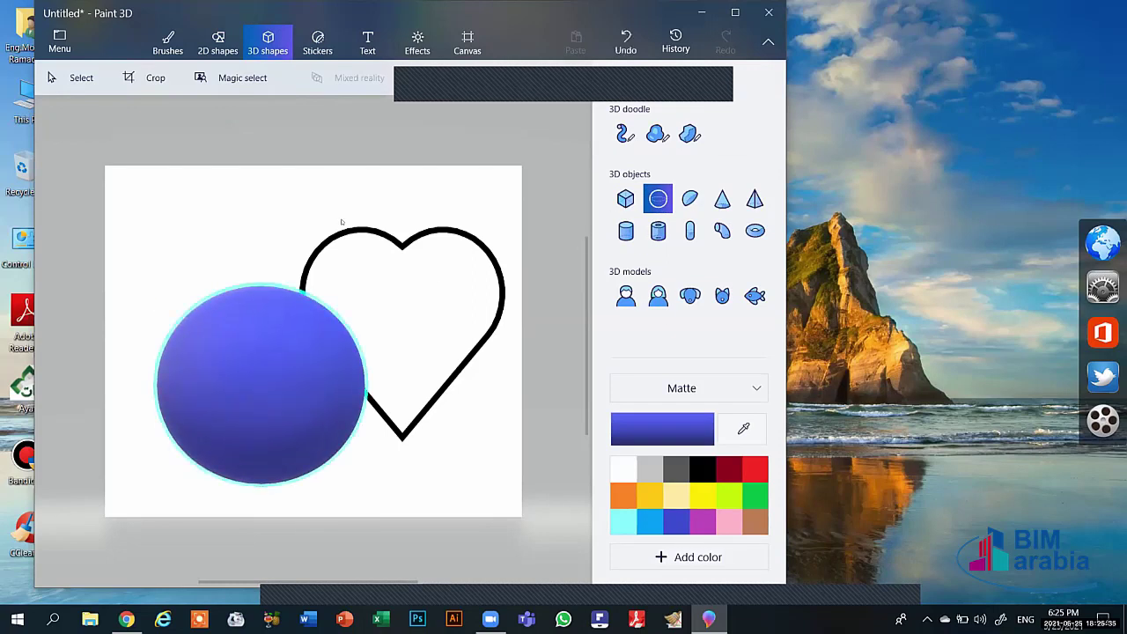
# Step: Select the area around the heart's right half, apply the Day (Minecraft) filter, and close Paint 3D without saving
pyautogui.moveTo(389, 187); pyautogui.dragTo(522, 378)
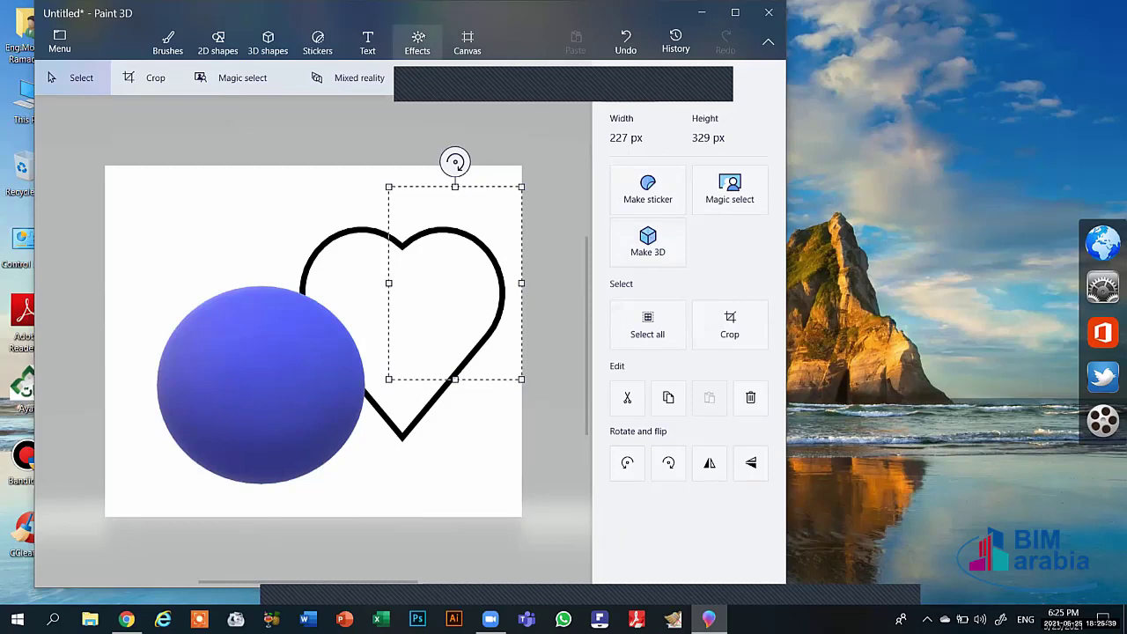
pyautogui.click(417, 42)
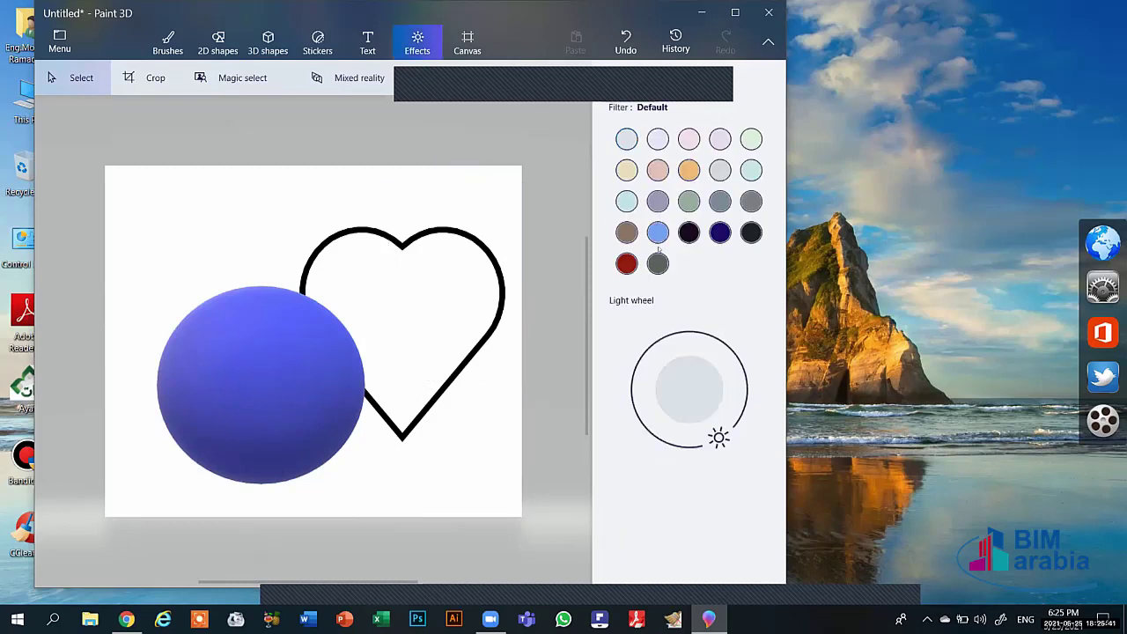
pyautogui.click(654, 230)
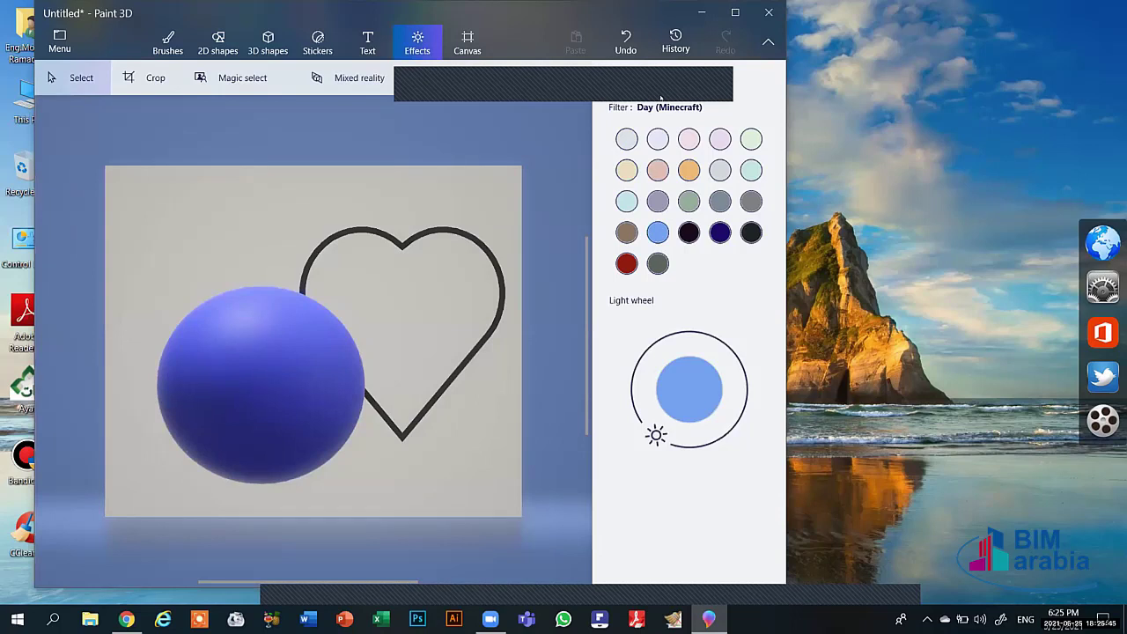
pyautogui.hotkey('alt', 'F4')
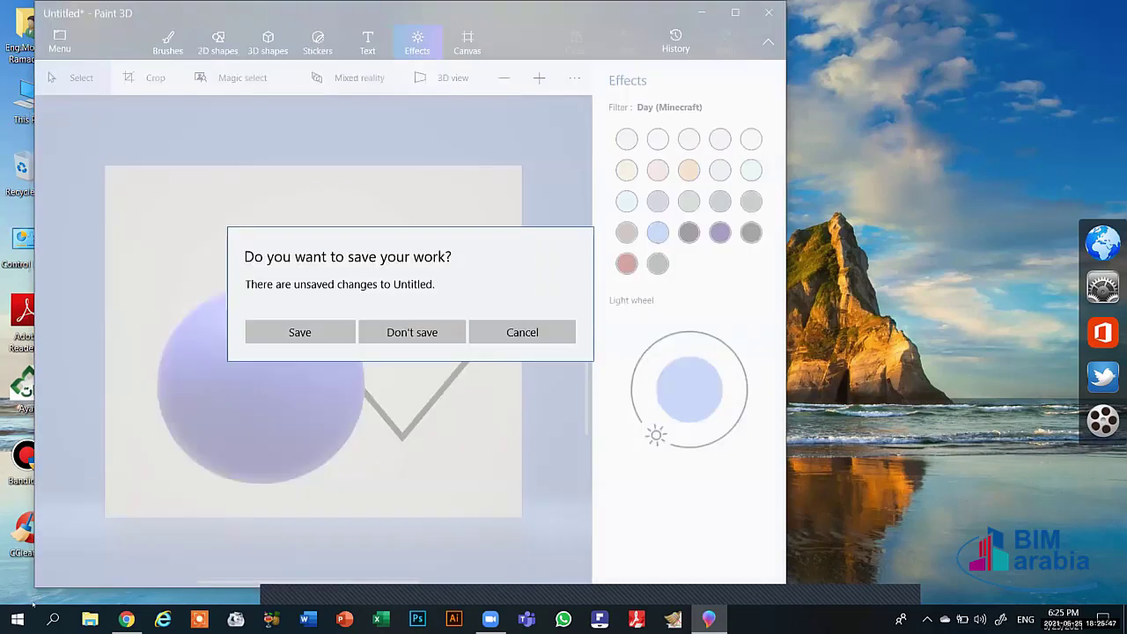
pyautogui.press('n')
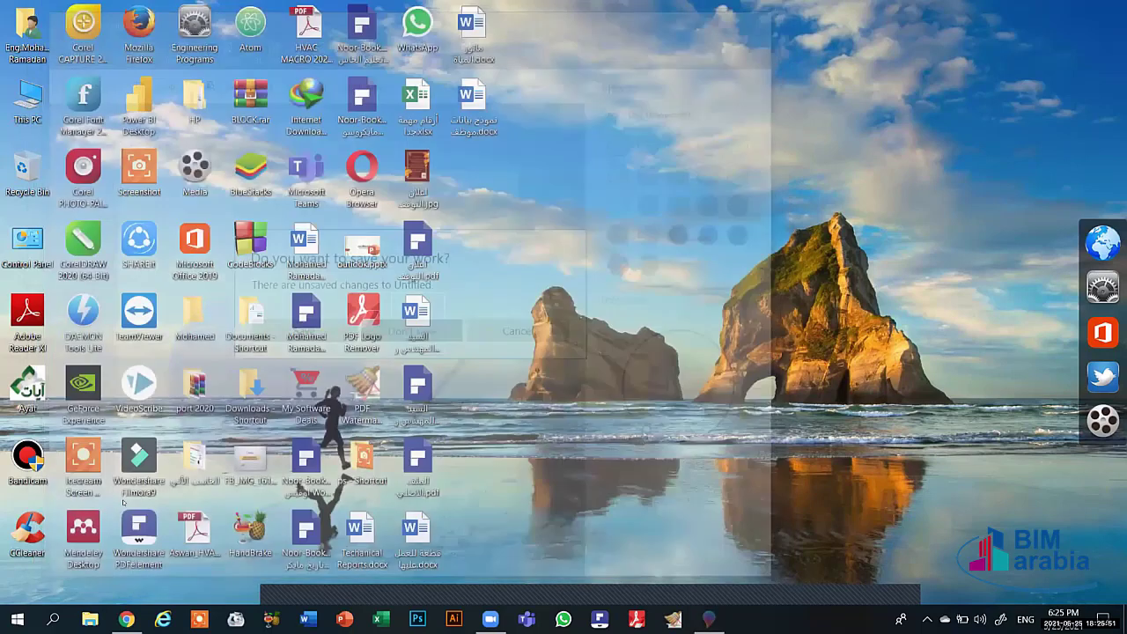
# Step: Find Snip & Sketch in the list of installed apps and open it
pyautogui.press('super')
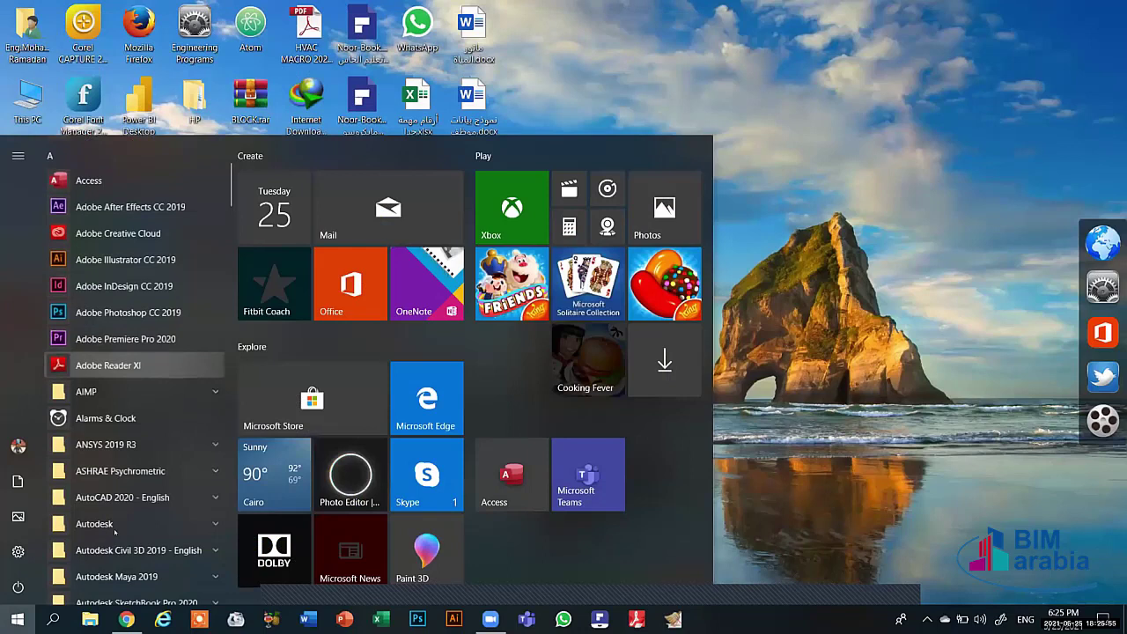
pyautogui.scroll(-5, 115, 526)
pyautogui.scroll(-6, 116, 529)
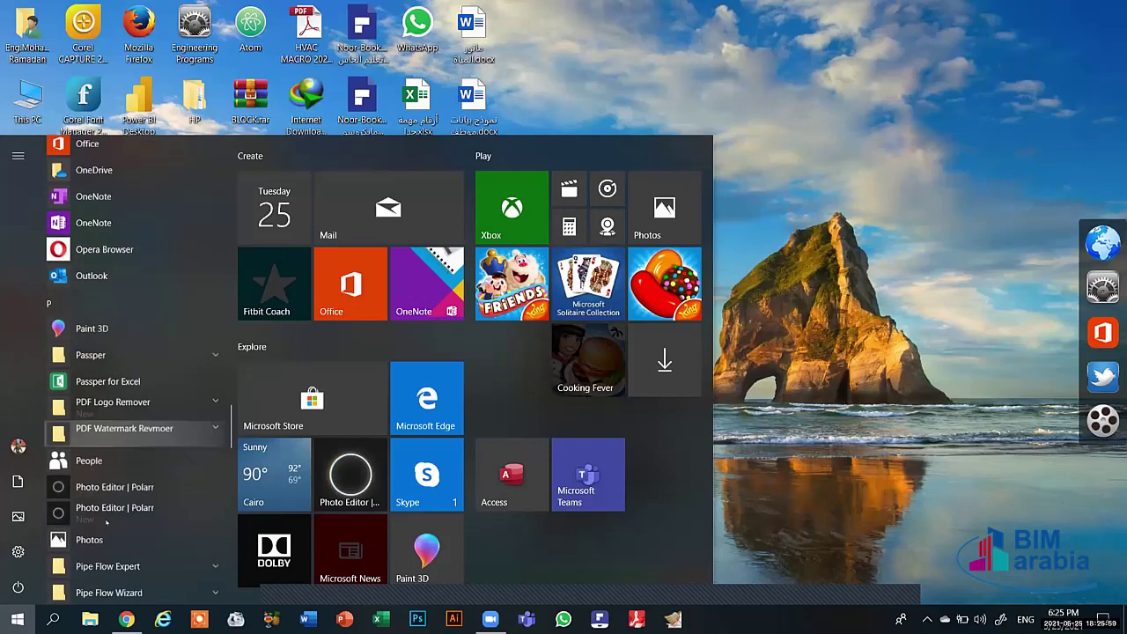
pyautogui.scroll(-1, 107, 520)
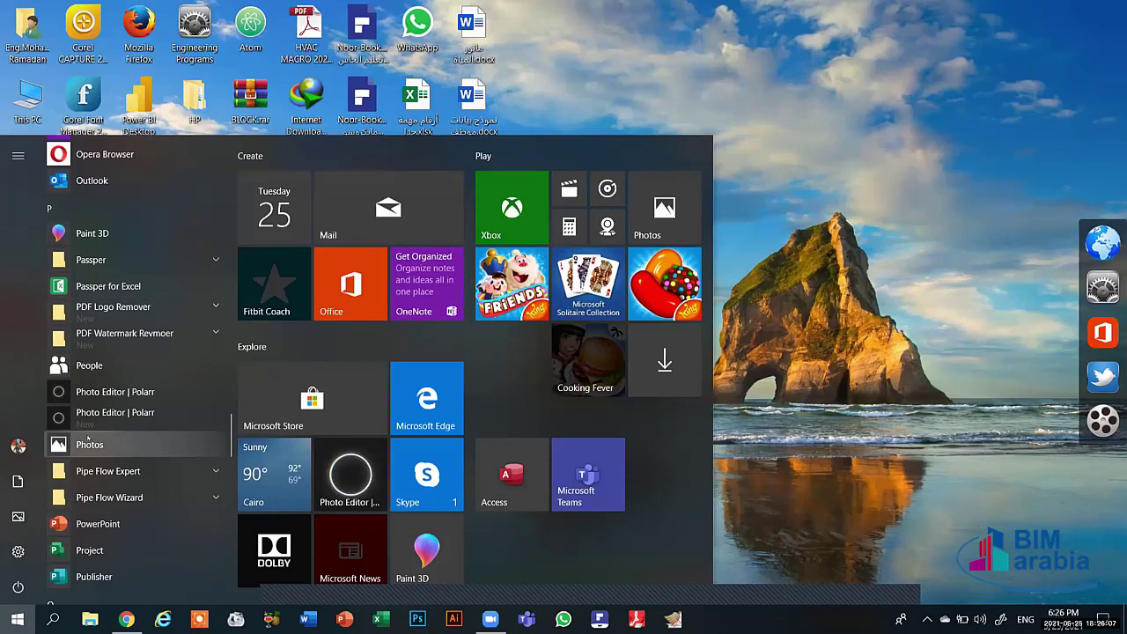
pyautogui.scroll(-2, 88, 438)
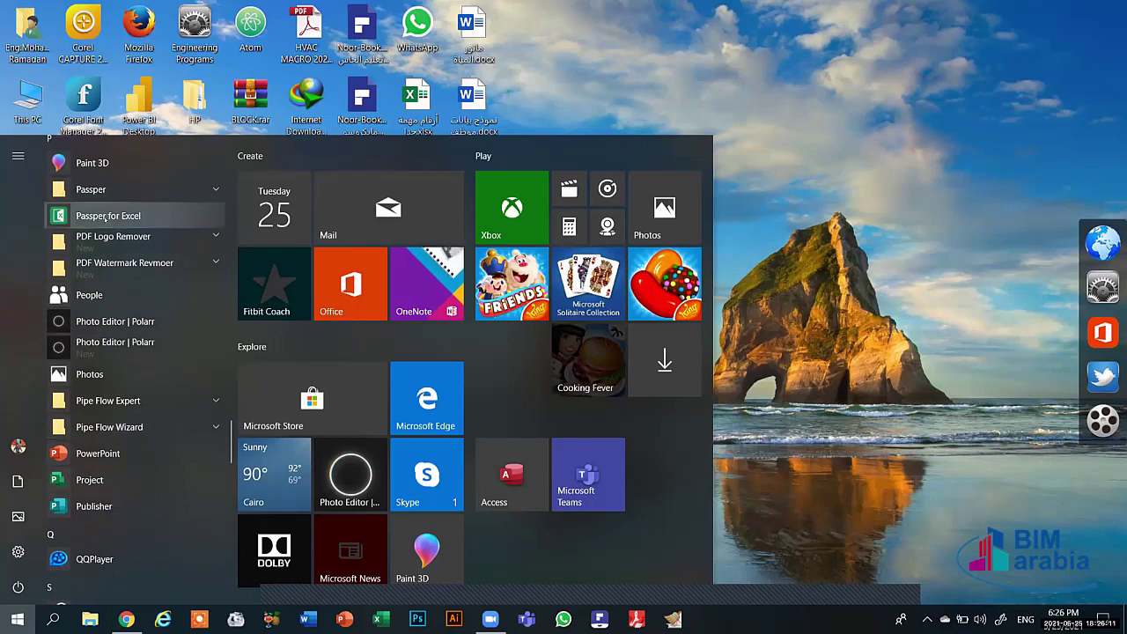
pyautogui.scroll(-4, 61, 391)
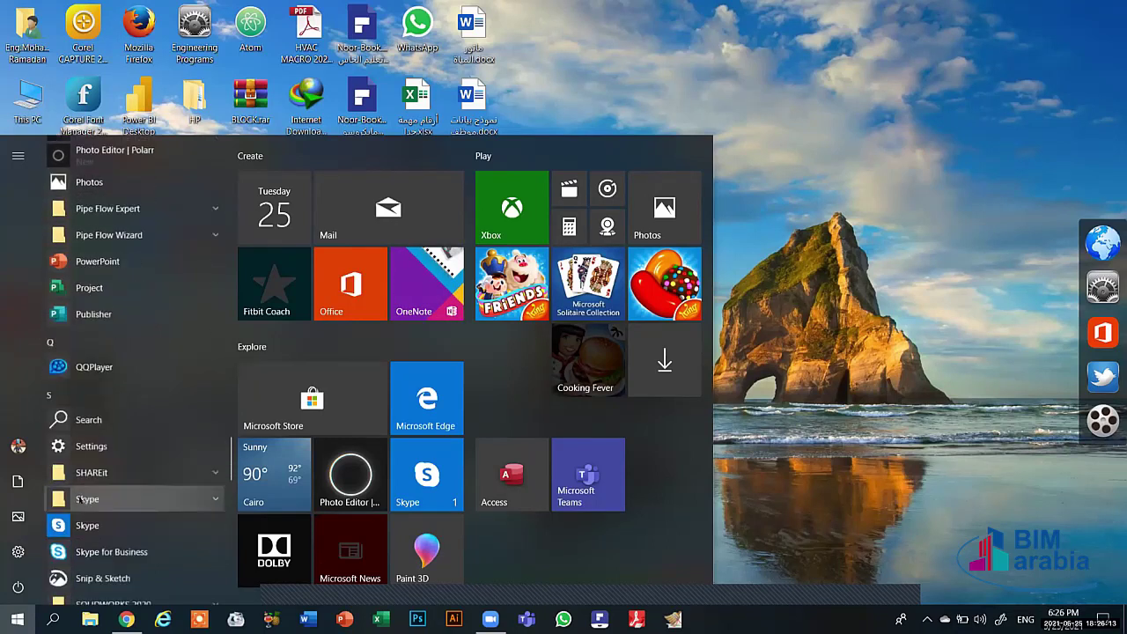
pyautogui.scroll(-4, 61, 391)
pyautogui.scroll(-4, 113, 374)
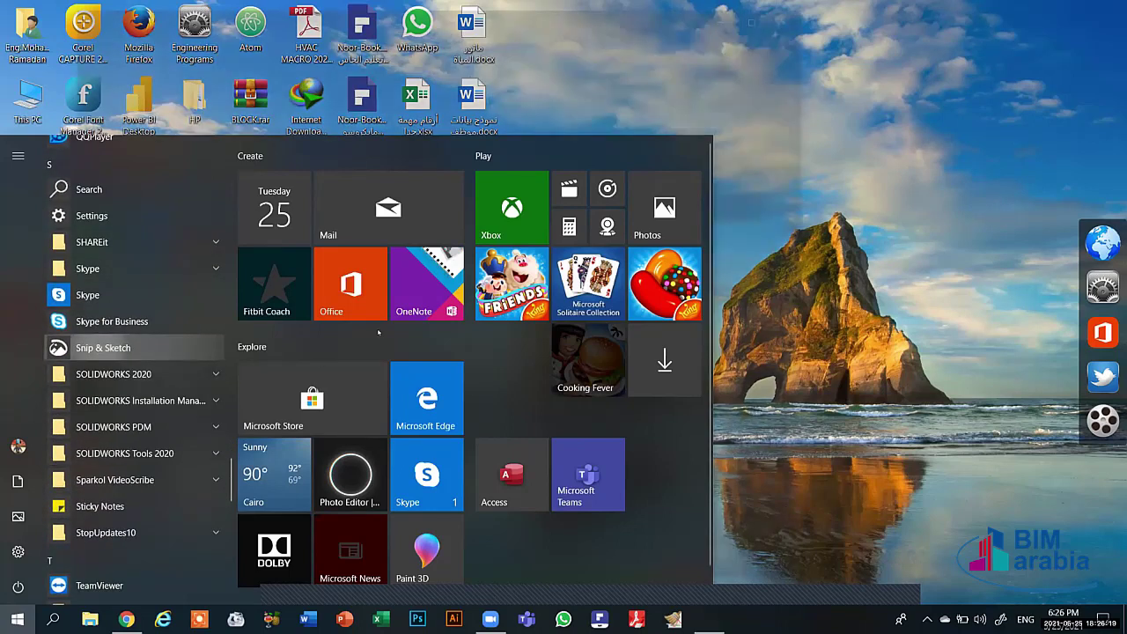
pyautogui.press('Return')
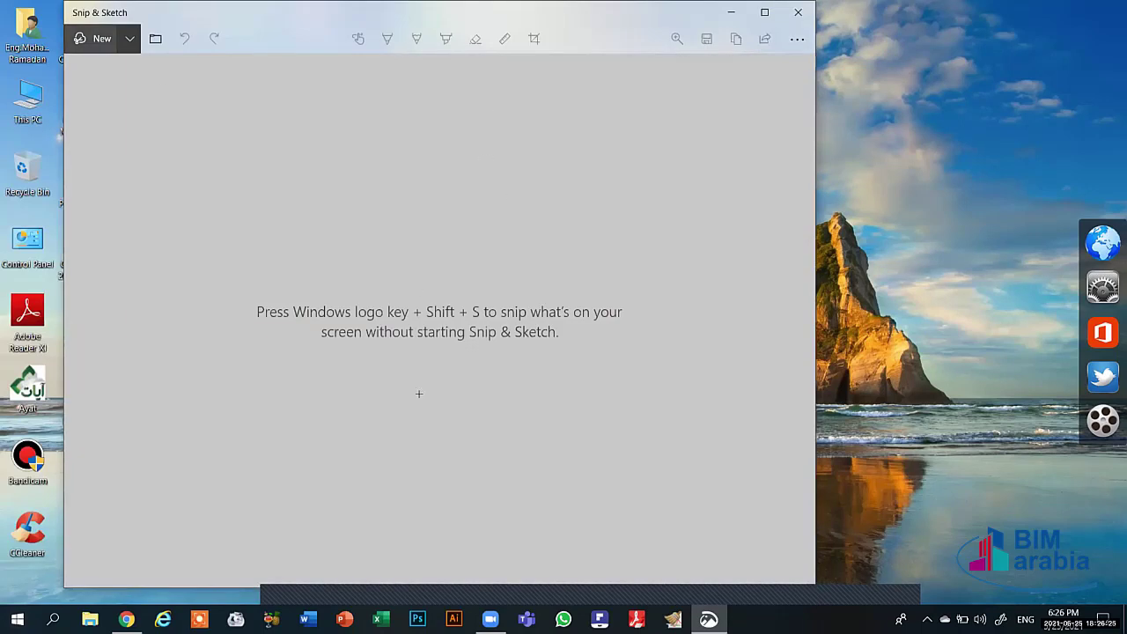
# Step: Take a new rectangular snip of the desktop area that holds all the icon columns
pyautogui.hotkey('ctrl', 'n')
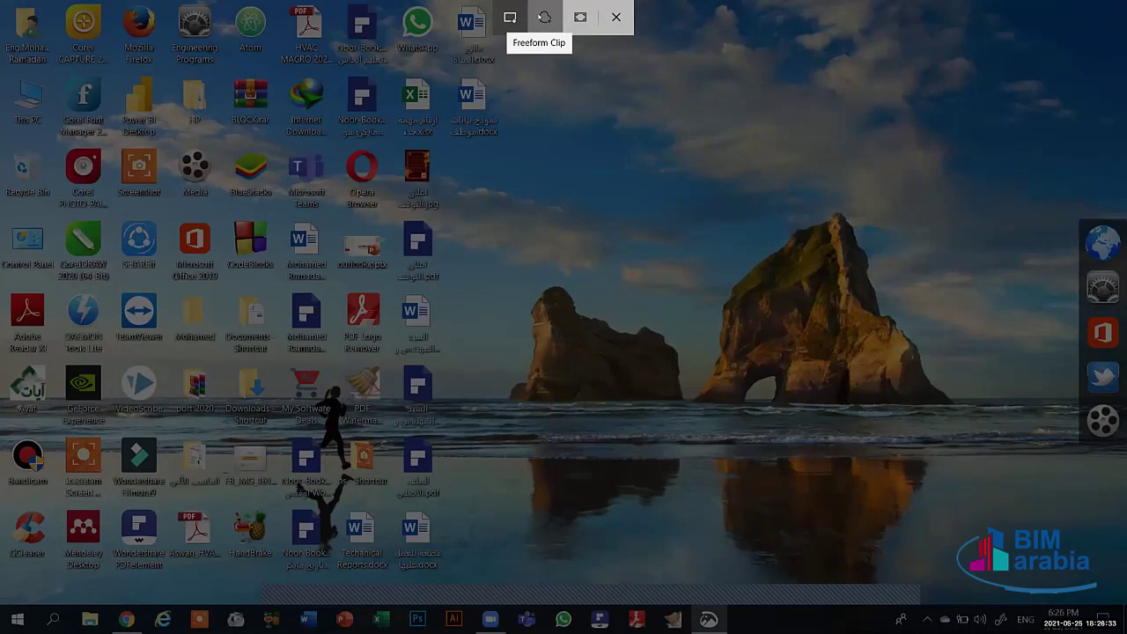
pyautogui.click(544, 18)
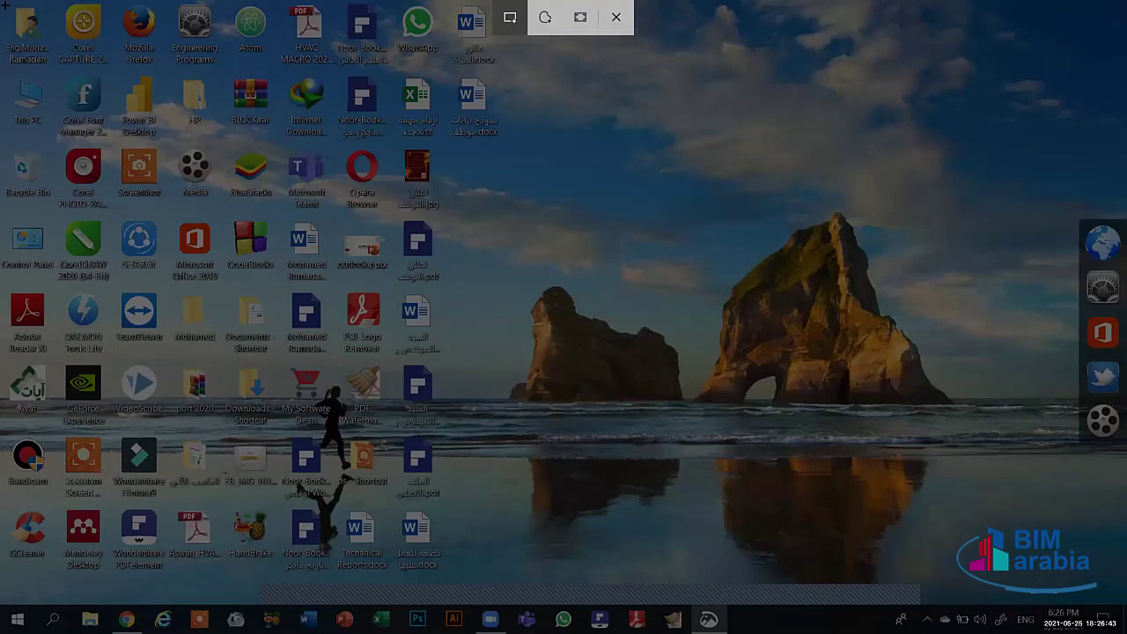
pyautogui.moveTo(193, 213); pyautogui.dragTo(193, 213)
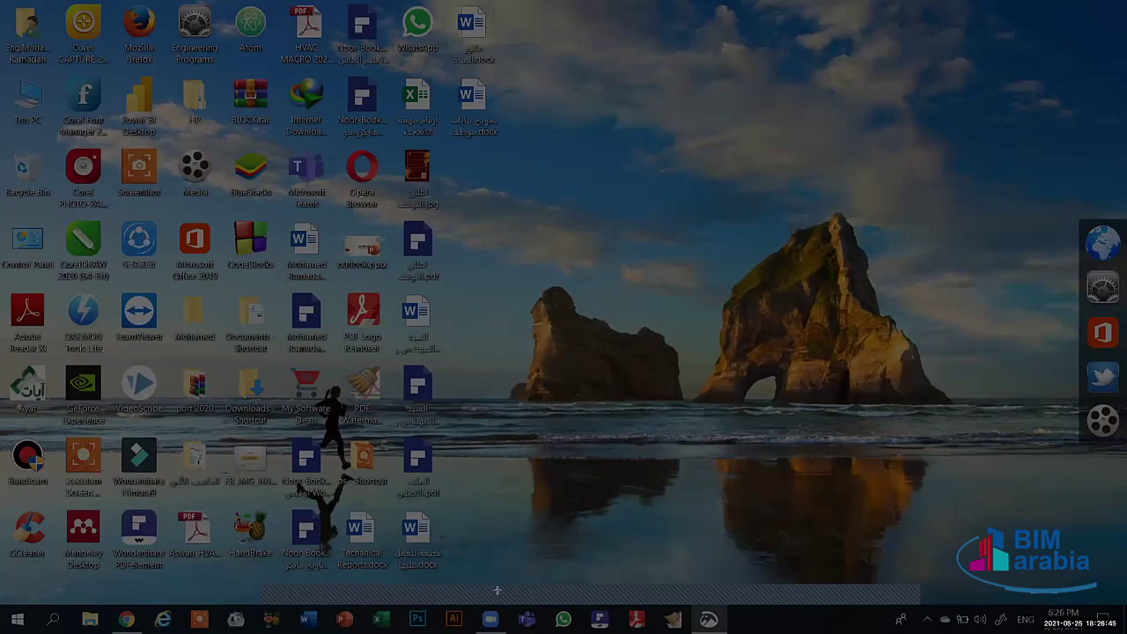
pyautogui.moveTo(502, 581); pyautogui.dragTo(501, 586)
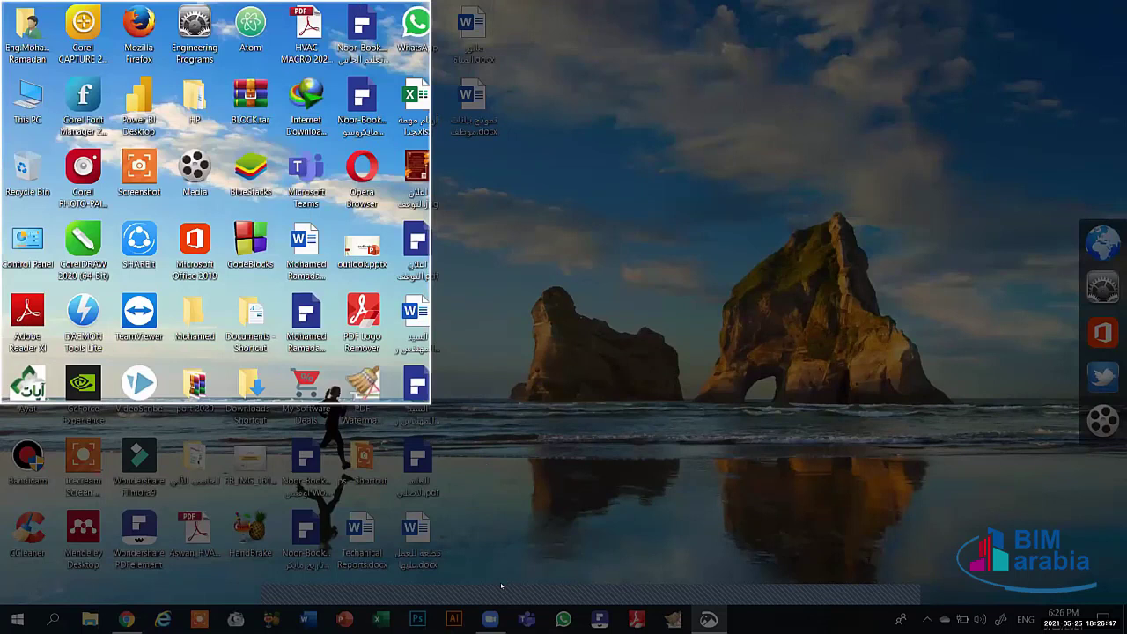
pyautogui.moveTo(650, 463); pyautogui.dragTo(820, 578)
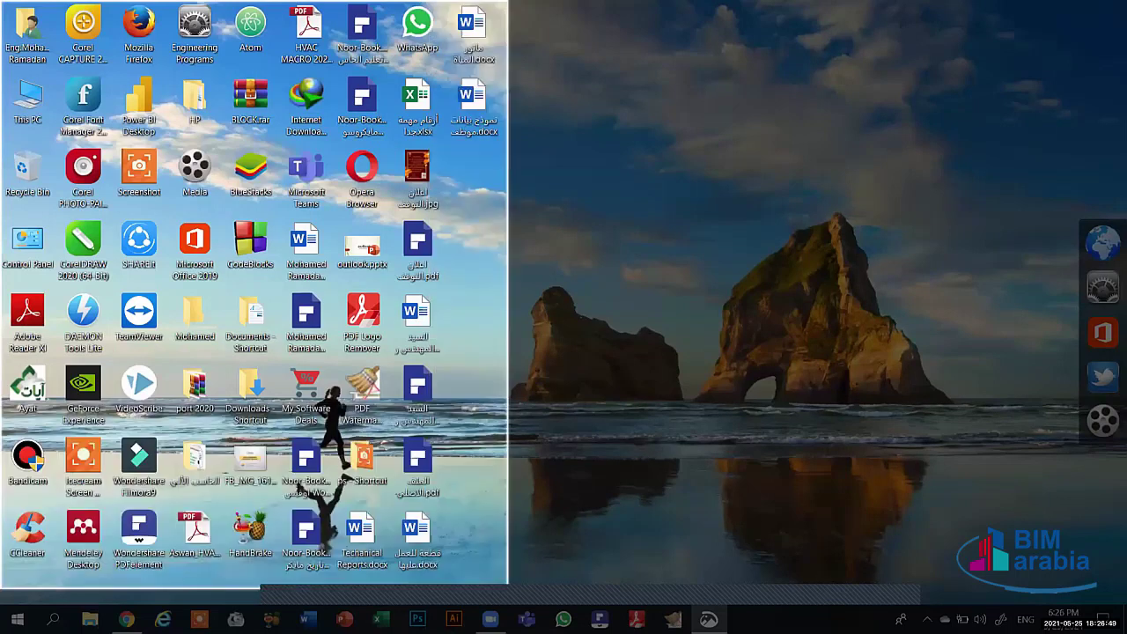
pyautogui.moveTo(507, 584); pyautogui.dragTo(507, 584)
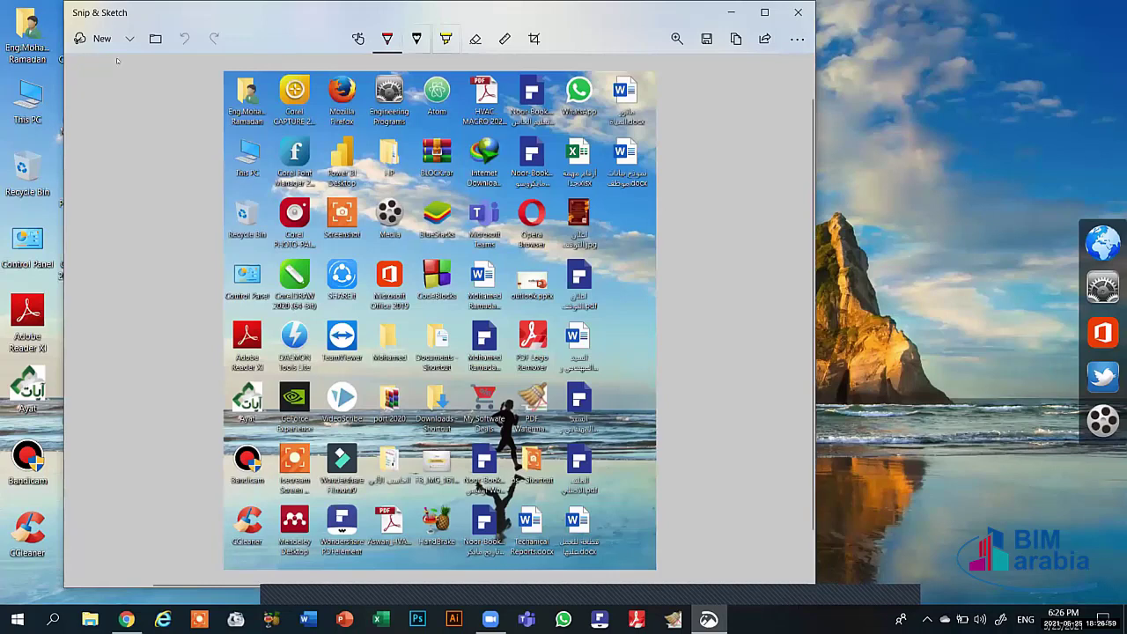
# Step: Draw a highlighter stroke over the snip's upper-left icons, and start another snip and cancel it
pyautogui.click(446, 38)
pyautogui.moveTo(327, 159); pyautogui.dragTo(369, 264)
pyautogui.hotkey('ctrl', 'n')
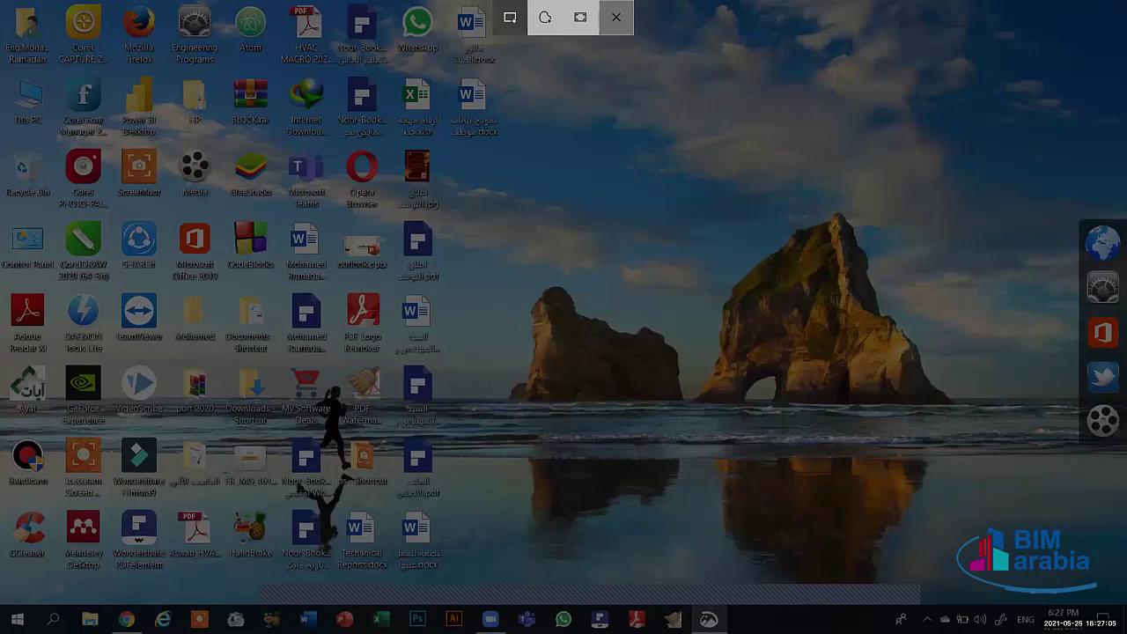
pyautogui.click(616, 16)
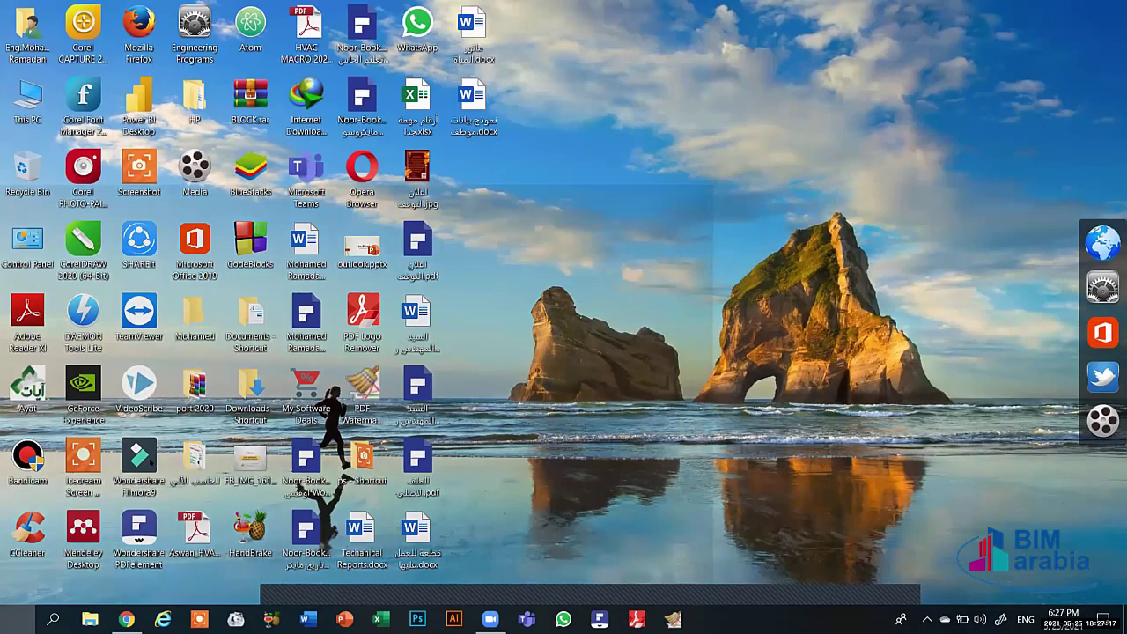
# Step: Find Sticky Notes in the list of installed apps and open it
pyautogui.press('super')
pyautogui.scroll(-20, 151, 480)
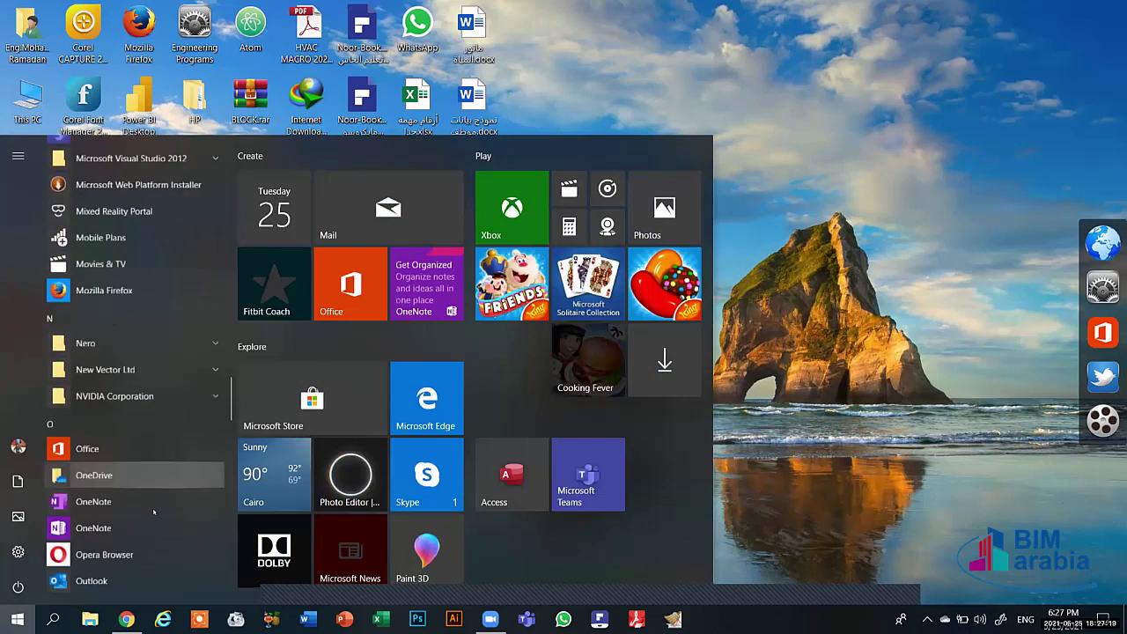
pyautogui.scroll(-7, 154, 510)
pyautogui.scroll(4, 132, 413)
pyautogui.scroll(5, 133, 414)
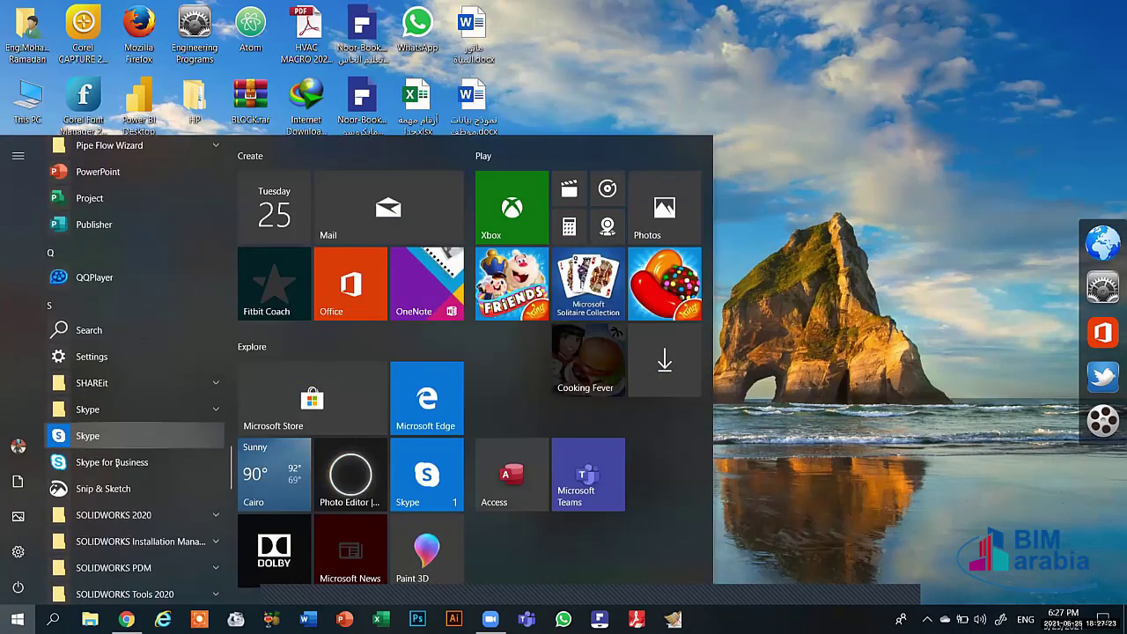
pyautogui.scroll(-2, 153, 482)
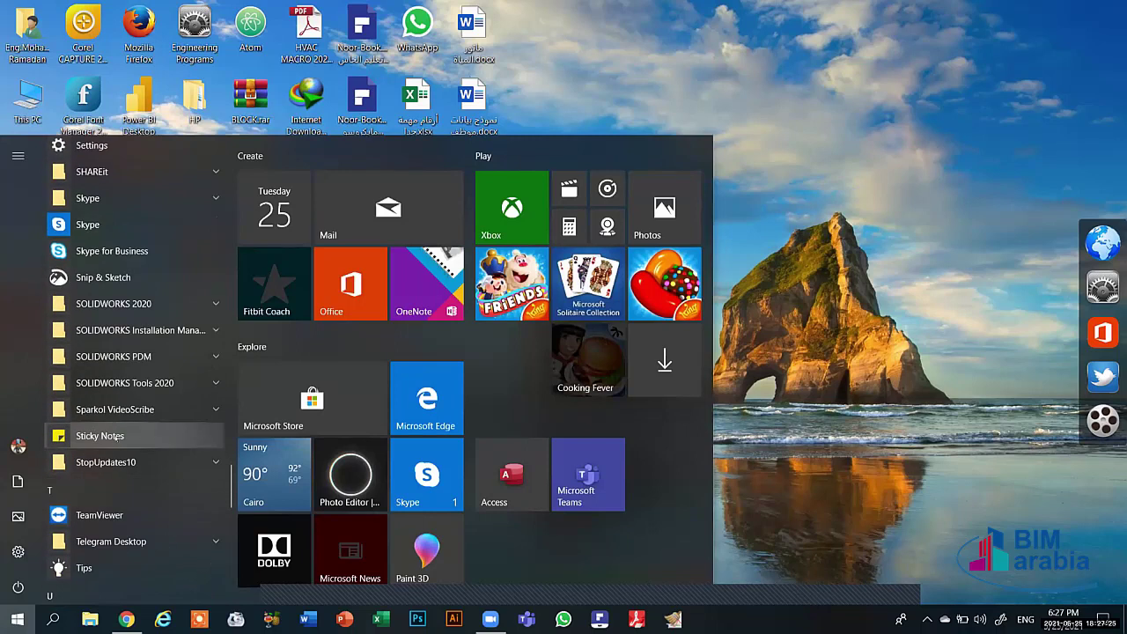
pyautogui.click(306, 445)
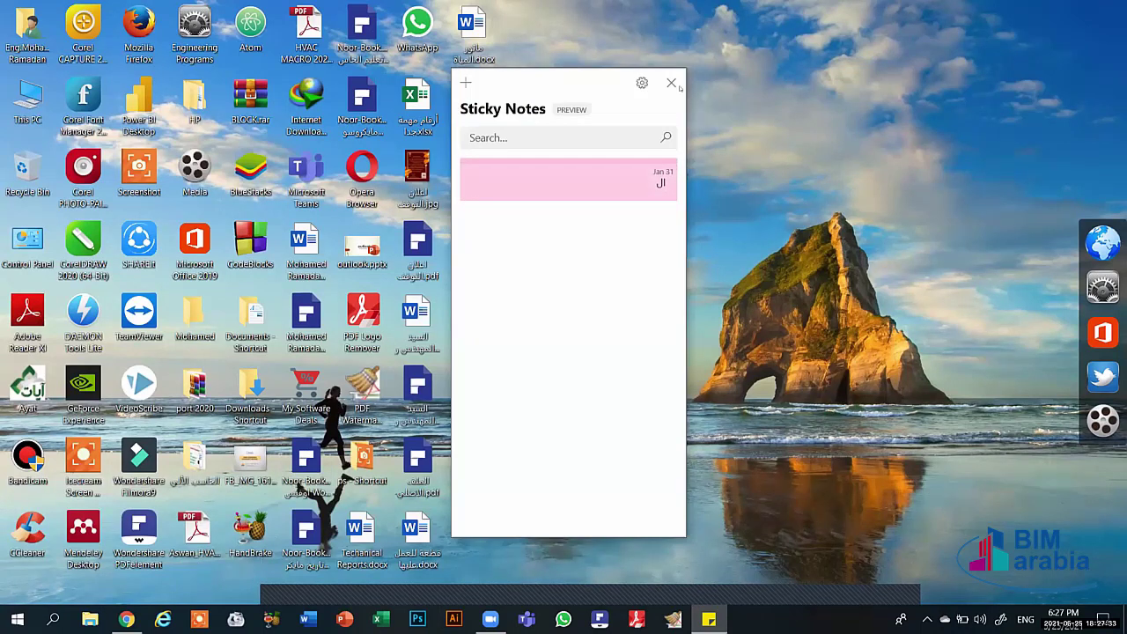
# Step: Add a new sticky note, move it slightly down beside the notes list, and colour it pink
pyautogui.click(464, 84)
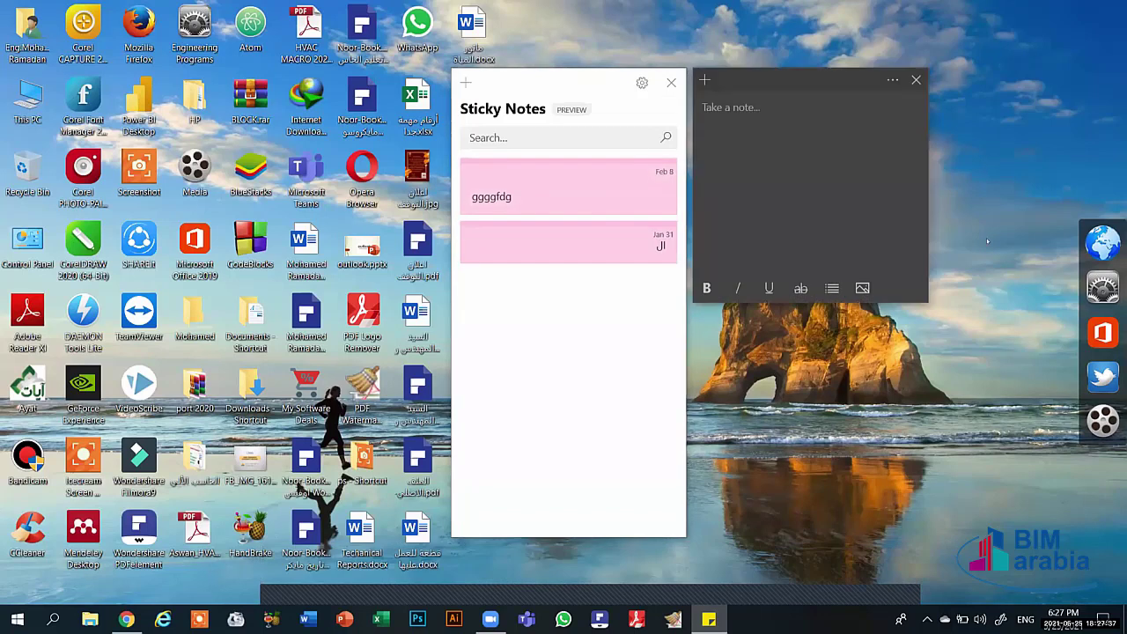
pyautogui.moveTo(891, 79); pyautogui.dragTo(877, 177)
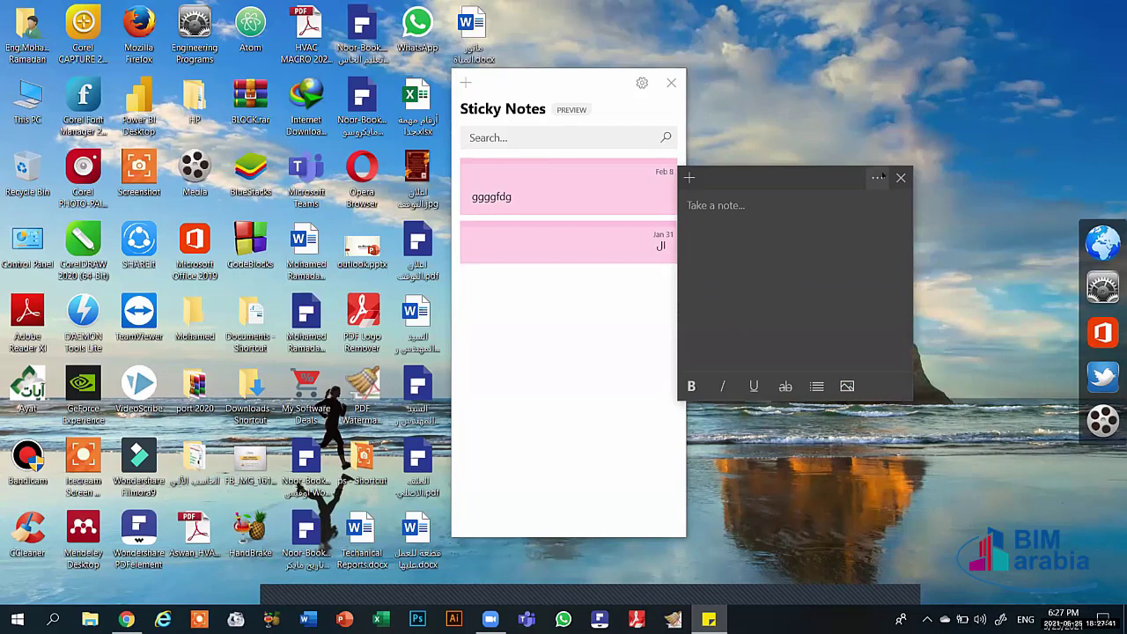
pyautogui.click(877, 177)
pyautogui.click(761, 184)
pyautogui.click(876, 177)
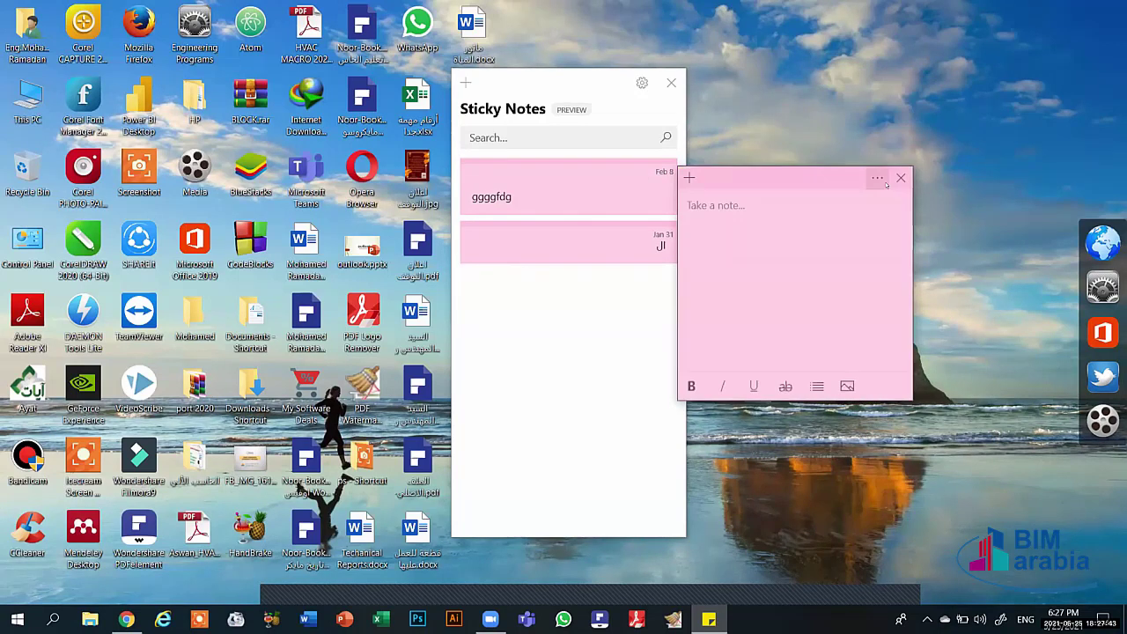
# Step: Change the new note's colour to blue and close both the note and the notes list
pyautogui.click(876, 177)
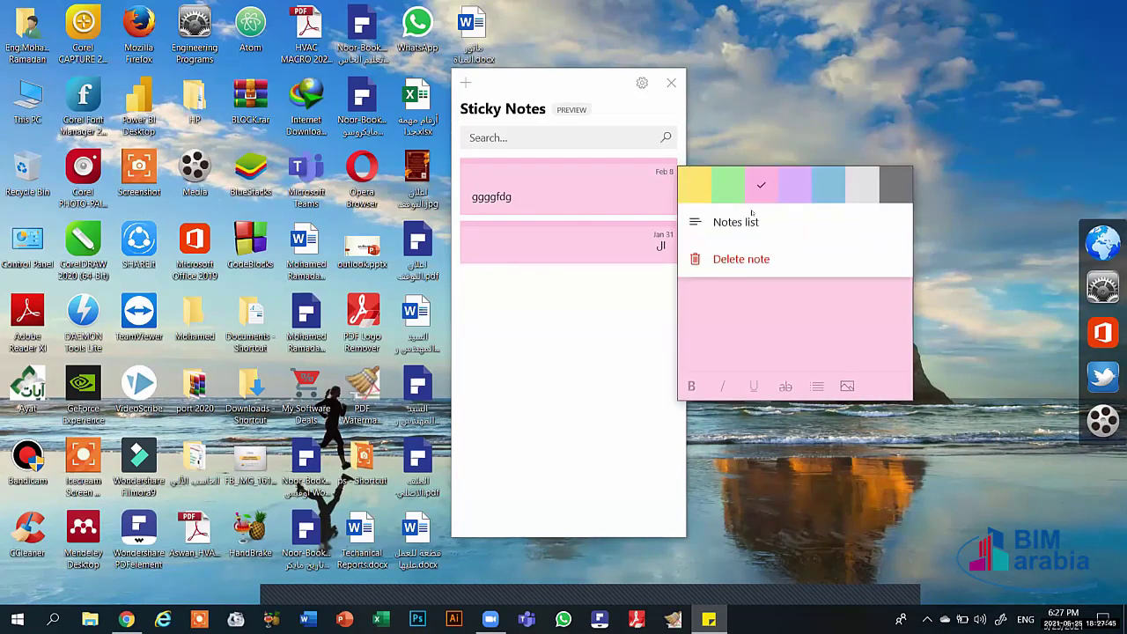
pyautogui.click(828, 184)
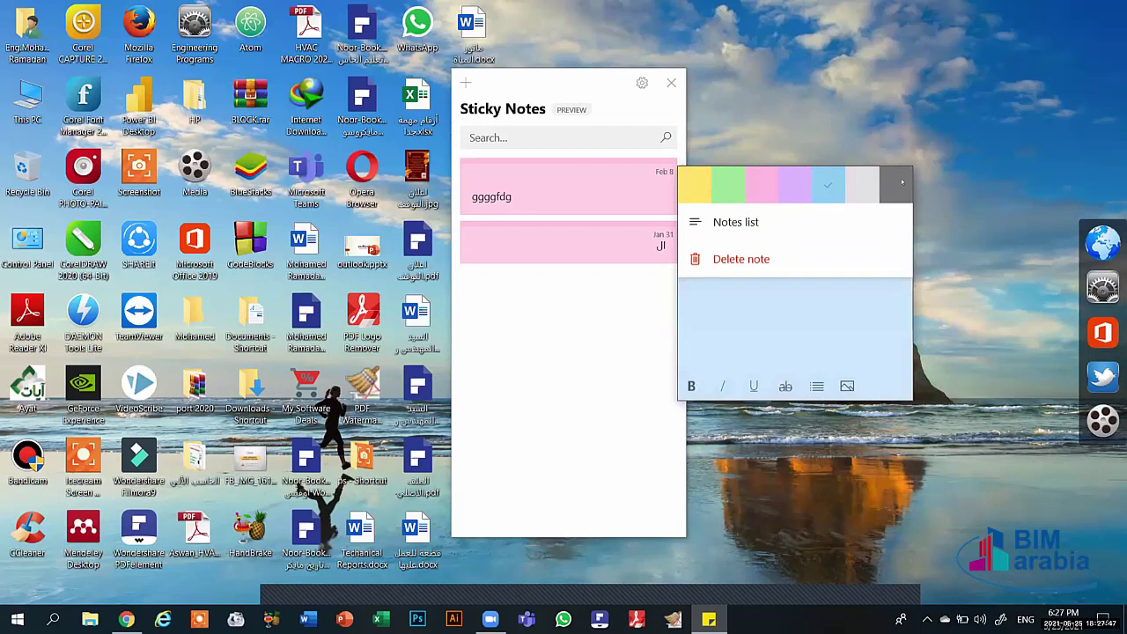
pyautogui.press('Escape')
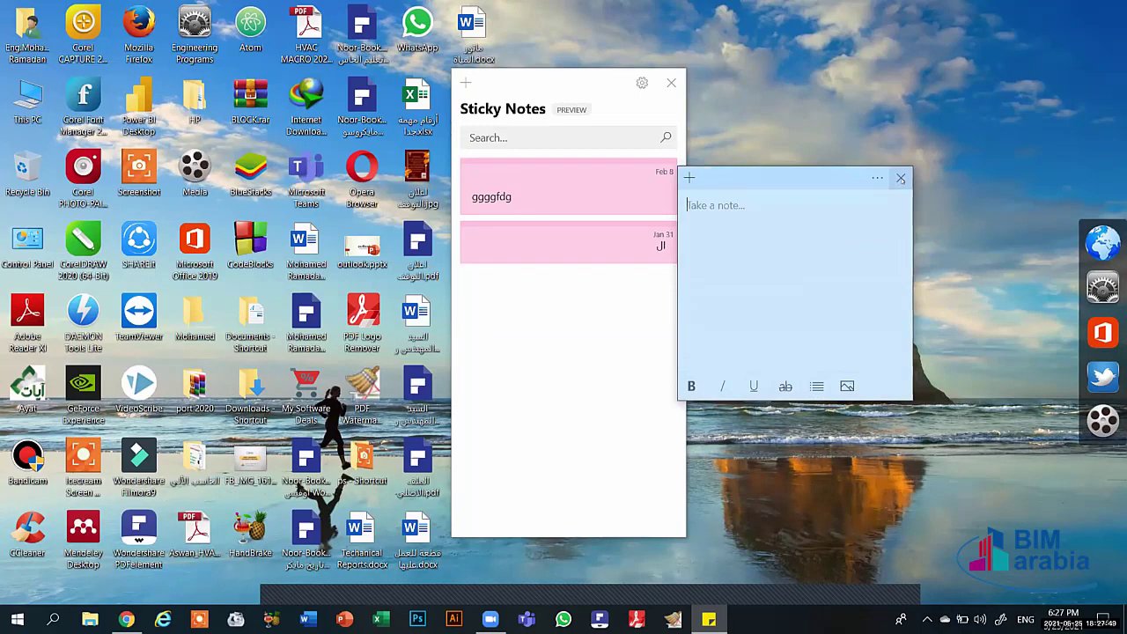
pyautogui.click(900, 178)
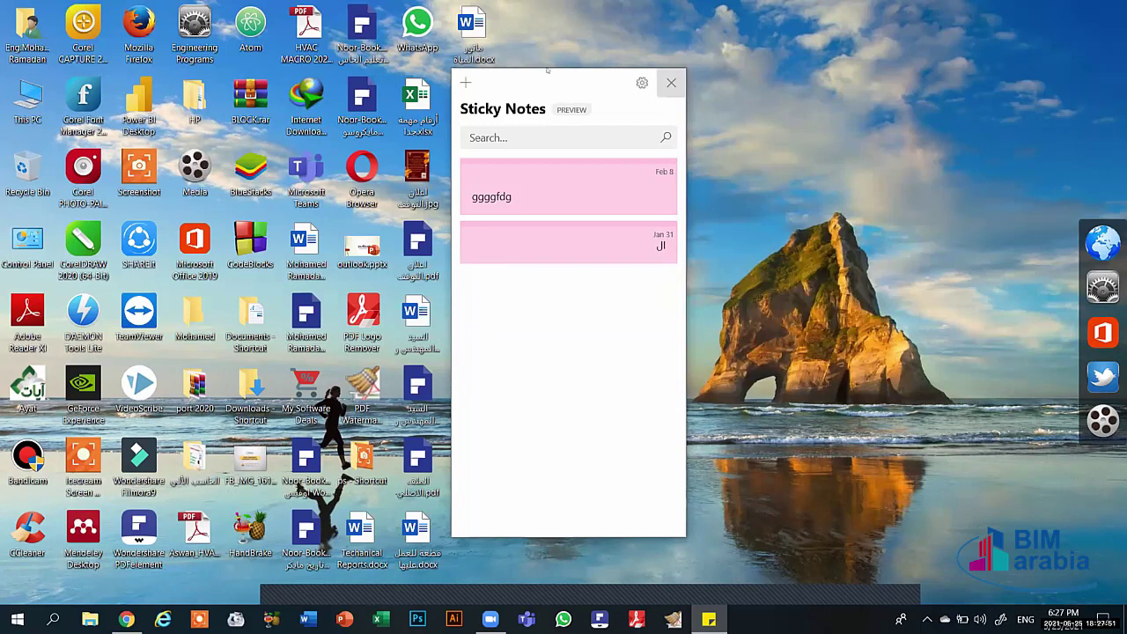
pyautogui.click(670, 82)
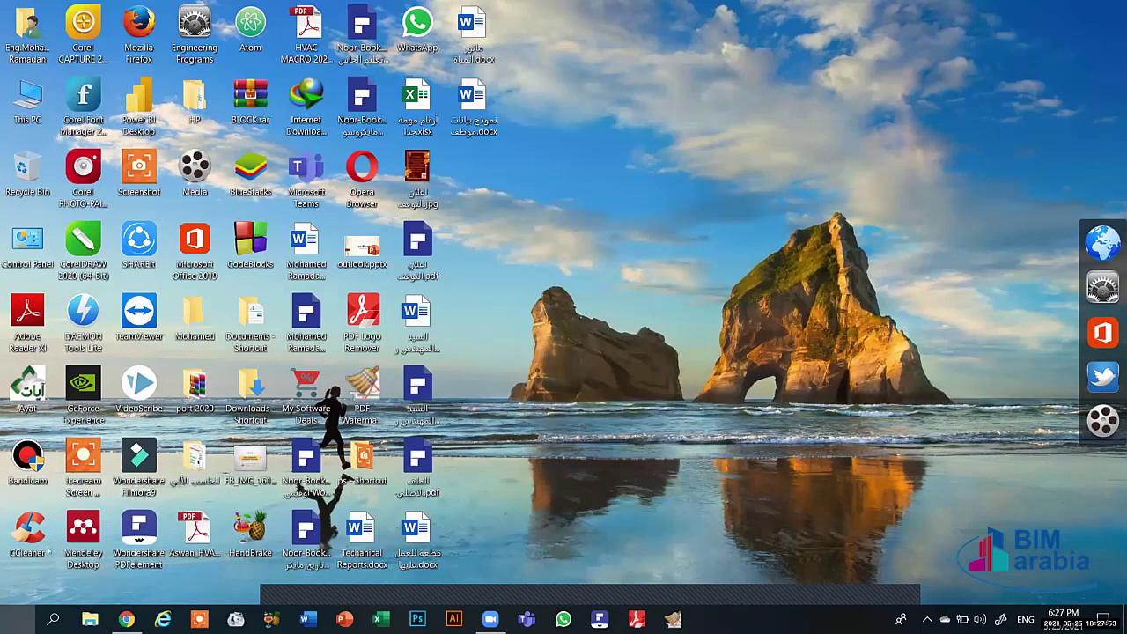
# Step: Look through the full list of installed apps down to its last entries, and close the list
pyautogui.click(16, 619)
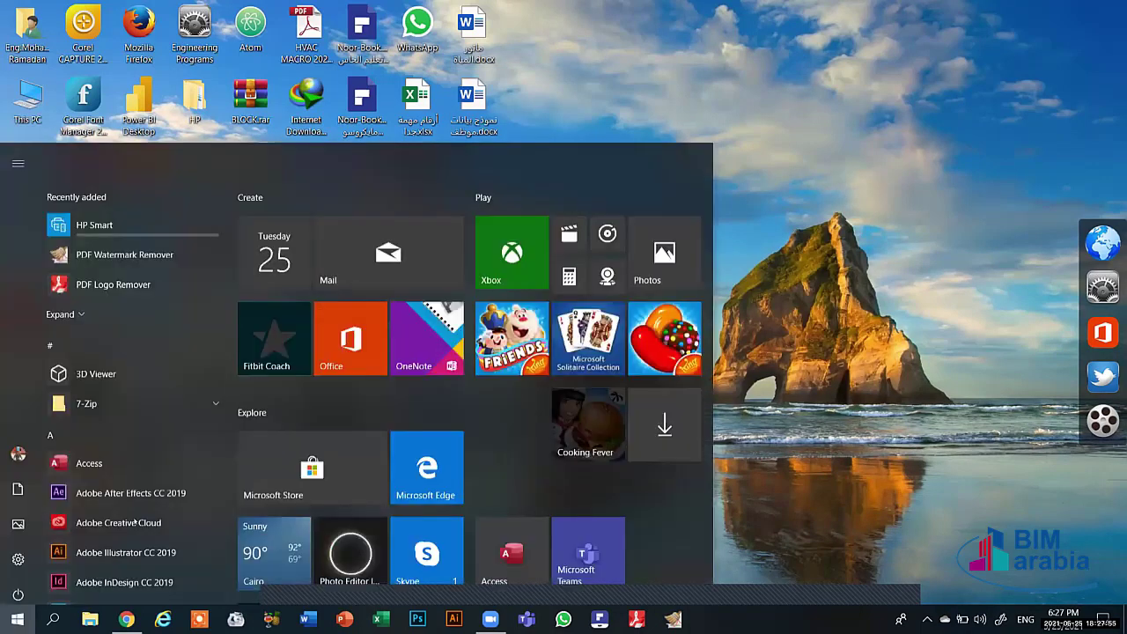
pyautogui.scroll(-2, 136, 523)
pyautogui.scroll(-5, 135, 523)
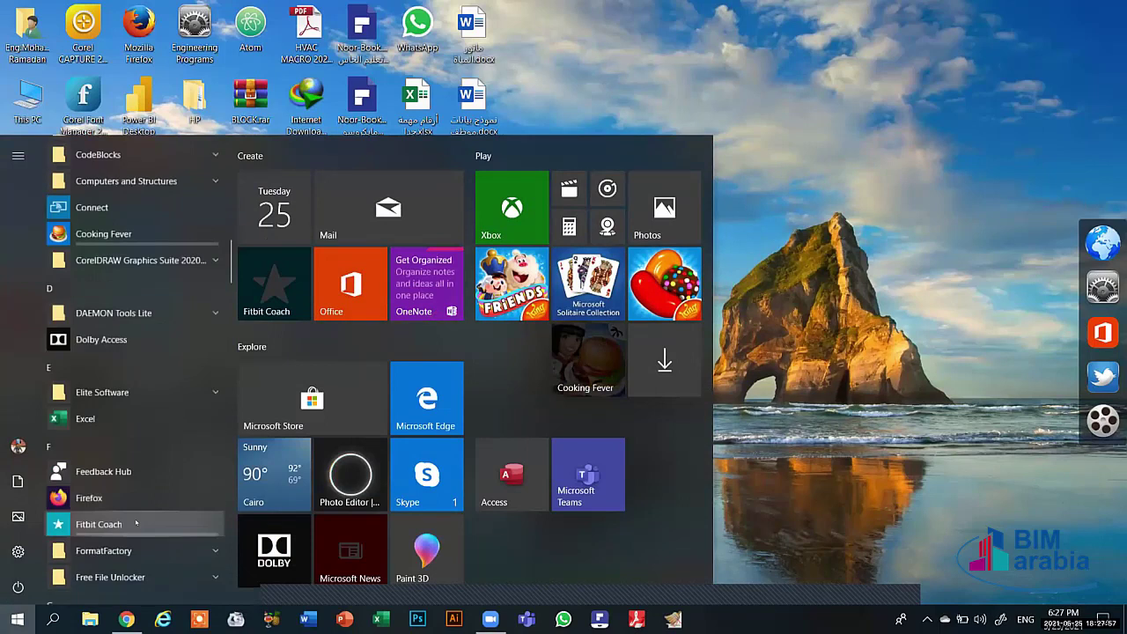
pyautogui.scroll(-10, 134, 523)
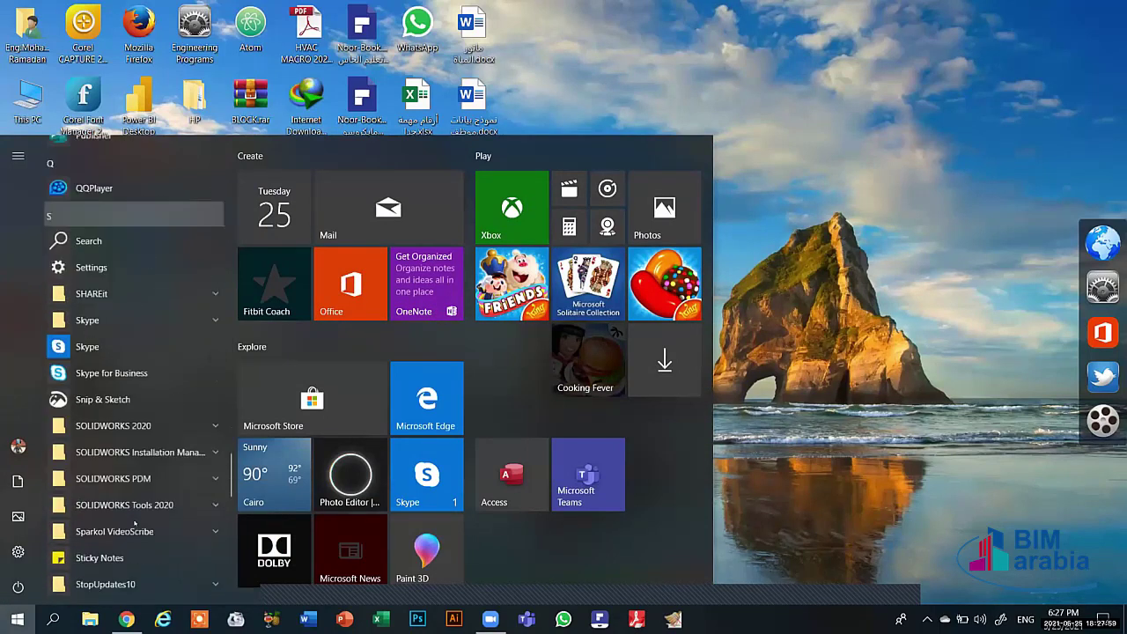
pyautogui.scroll(-2, 126, 378)
pyautogui.scroll(-1, 126, 378)
pyautogui.scroll(-1, 94, 494)
pyautogui.scroll(-4, 113, 483)
pyautogui.scroll(-6, 105, 445)
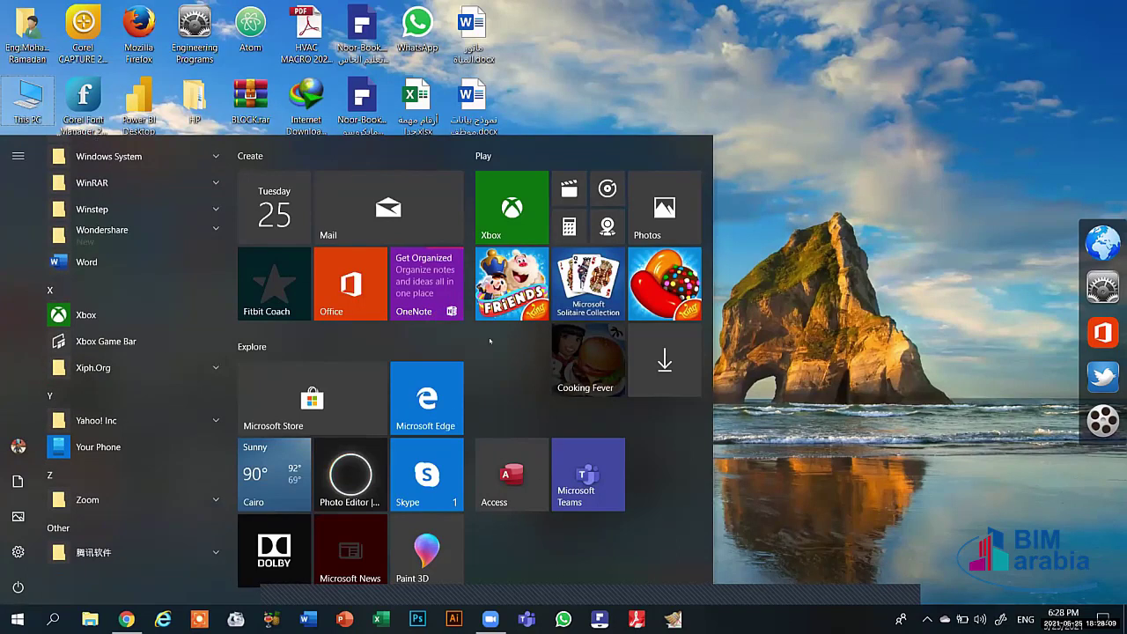
pyautogui.click(751, 508)
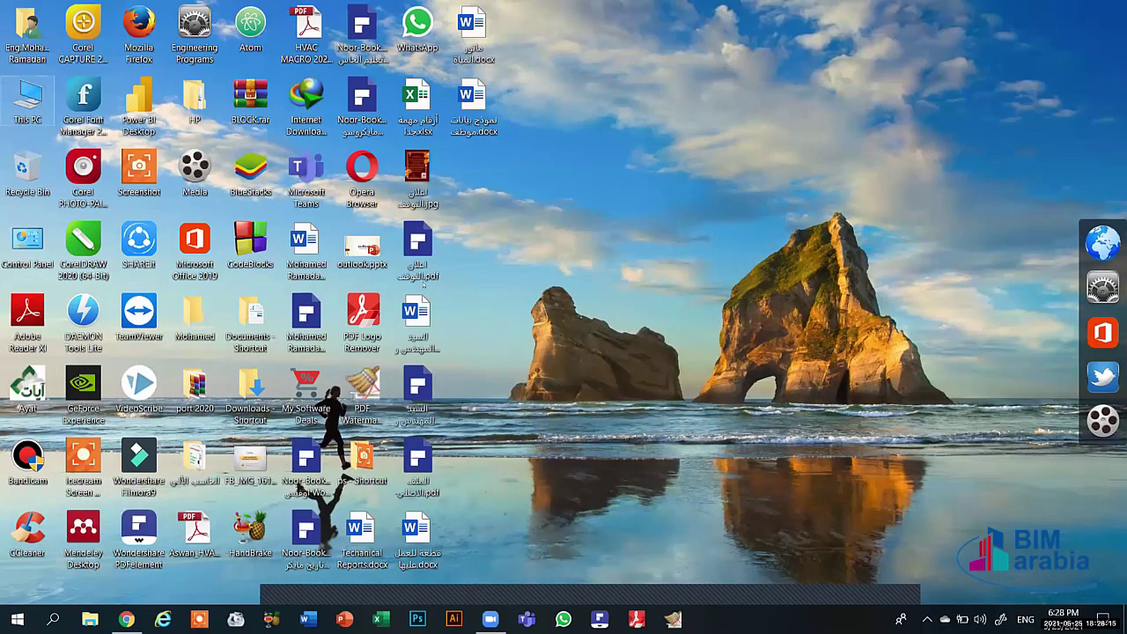
# Step: Open File Explorer at This PC, view the contents of the C: drive and return to This PC
pyautogui.press('super+e')
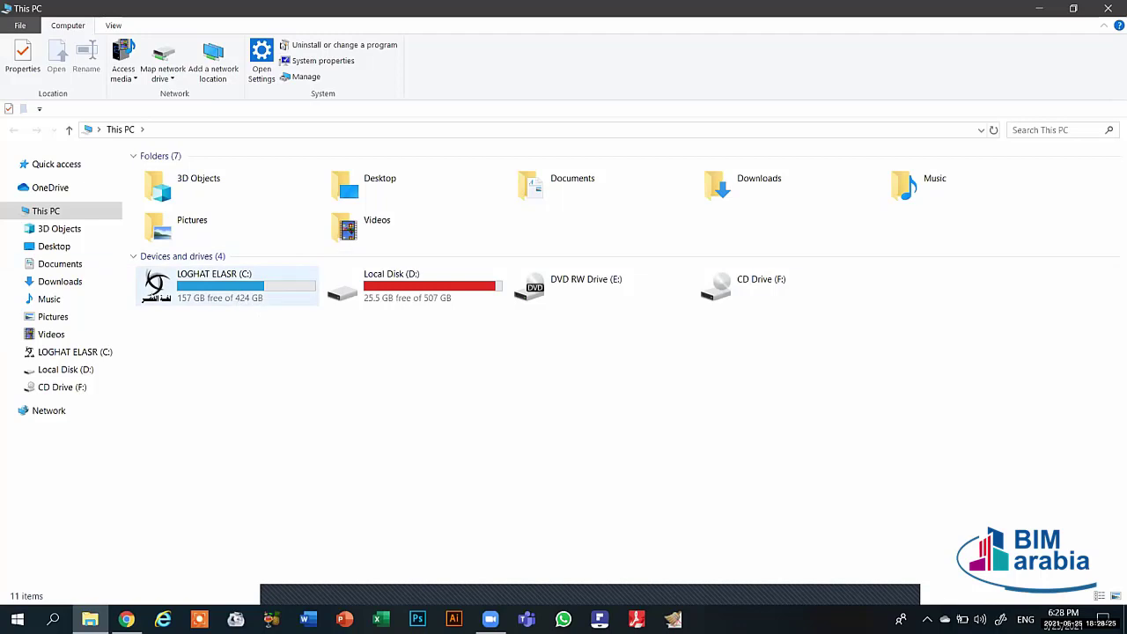
pyautogui.doubleClick(225, 286)
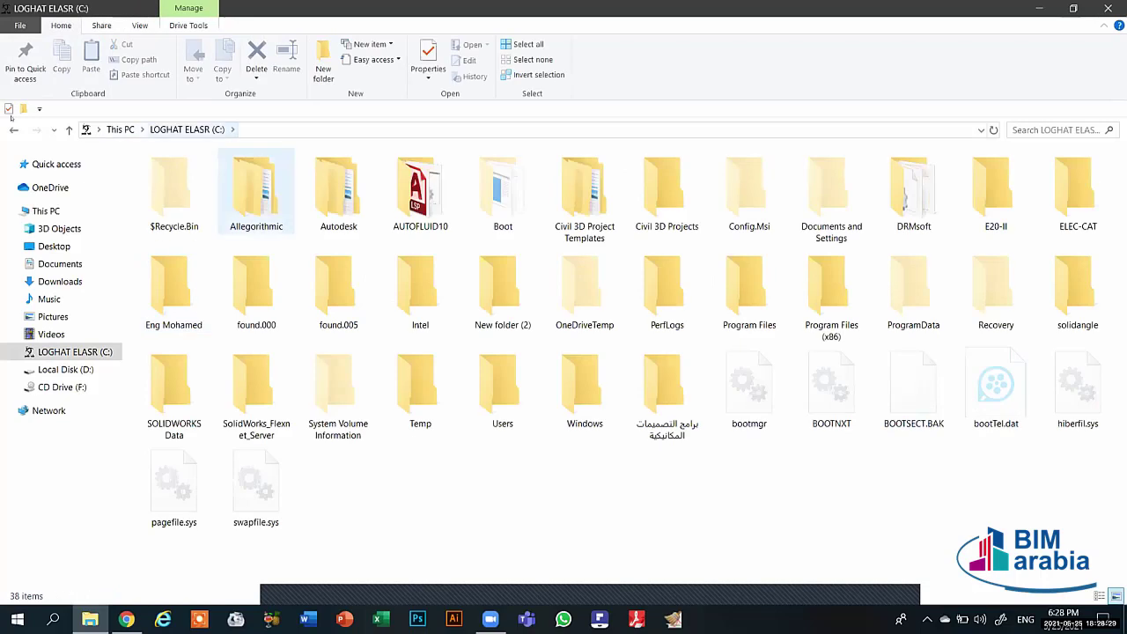
pyautogui.hotkey('alt', 'Left')
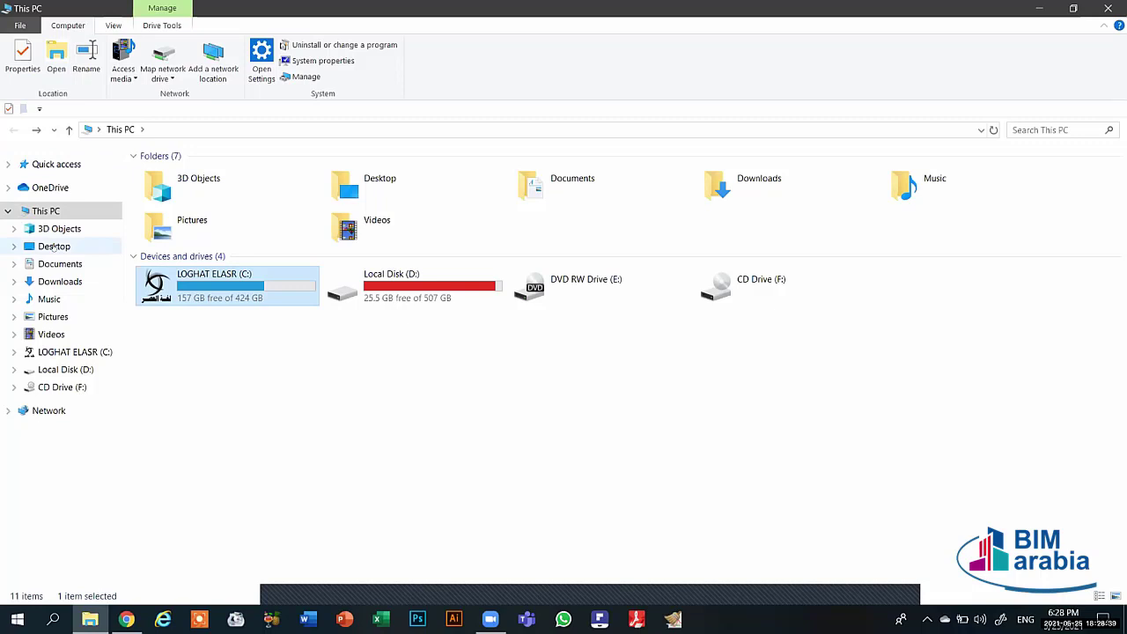
# Step: View the Desktop, Downloads, Pictures and Videos folders one after another in File Explorer
pyautogui.click(53, 248)
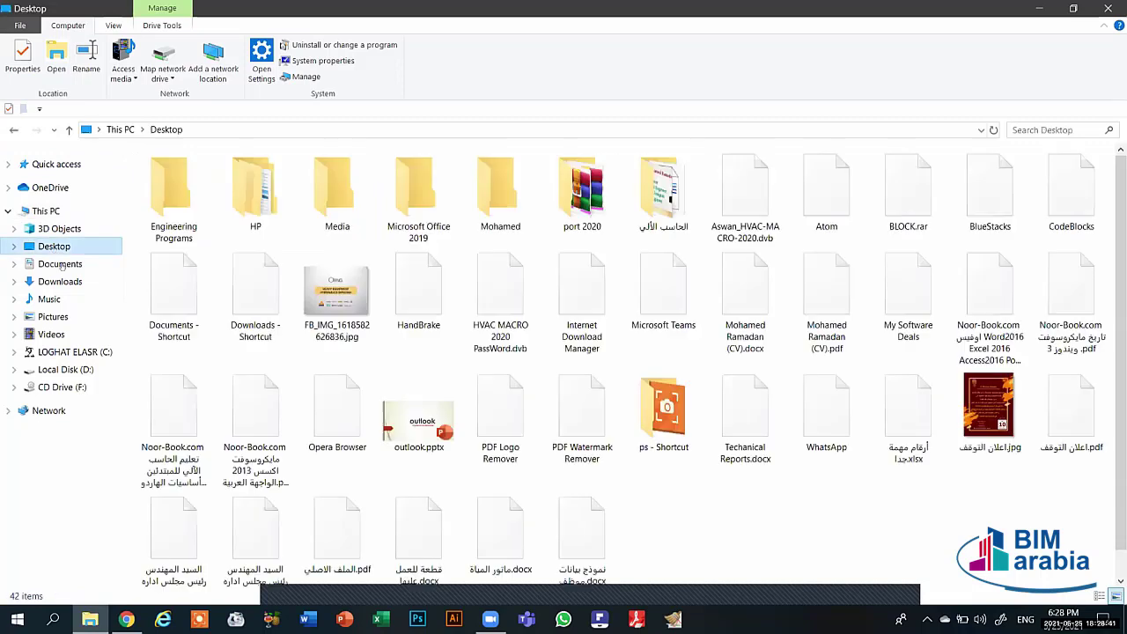
pyautogui.click(62, 266)
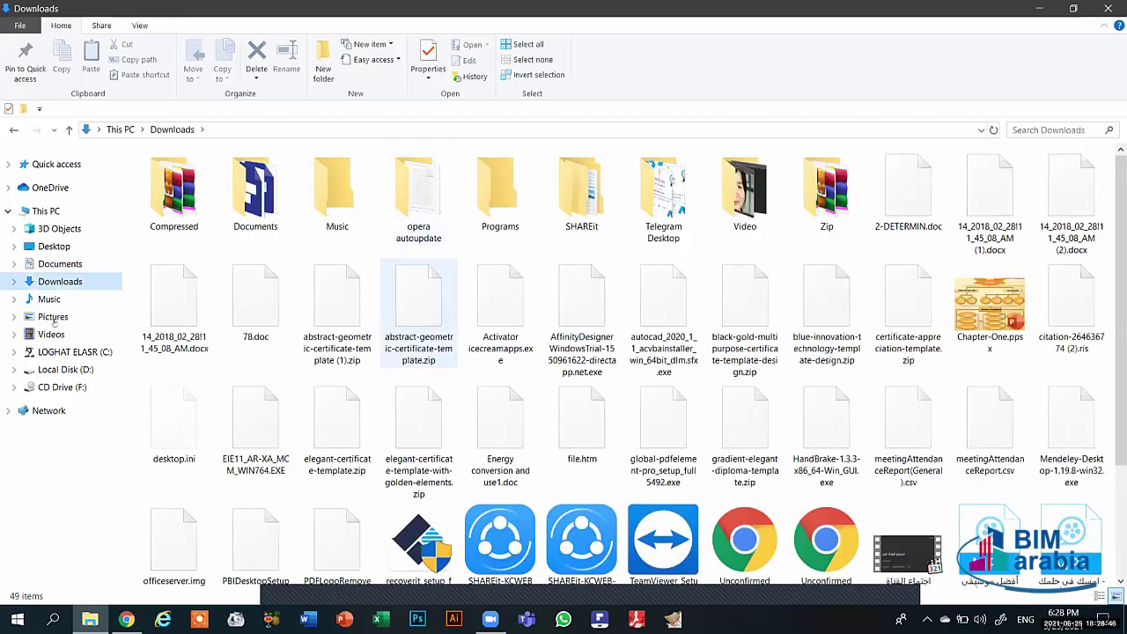
pyautogui.click(53, 318)
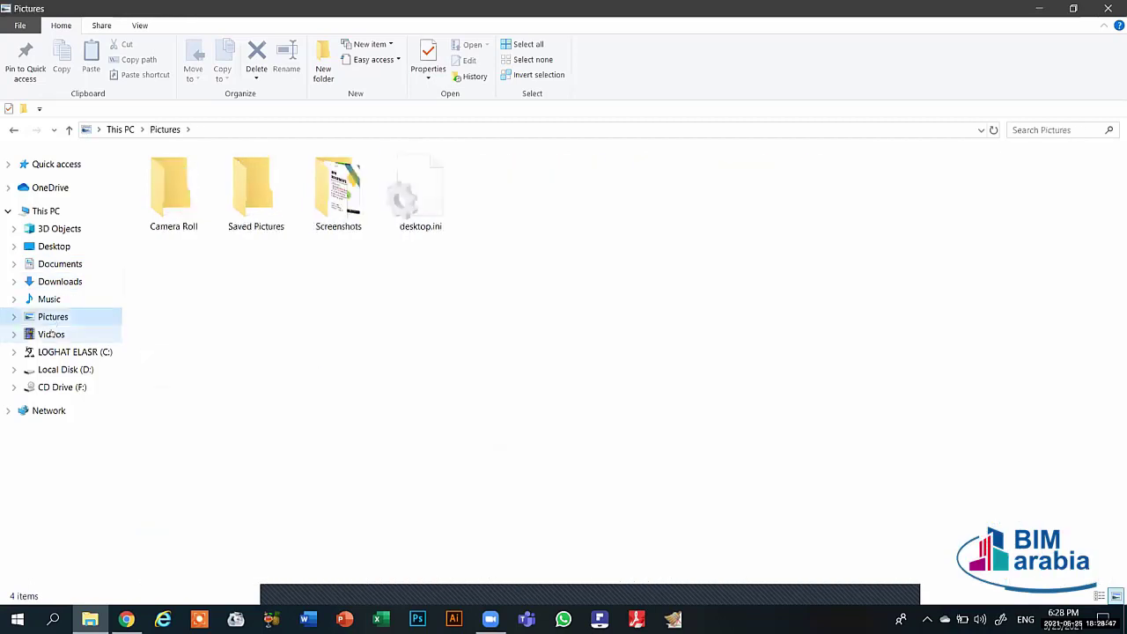
pyautogui.click(51, 334)
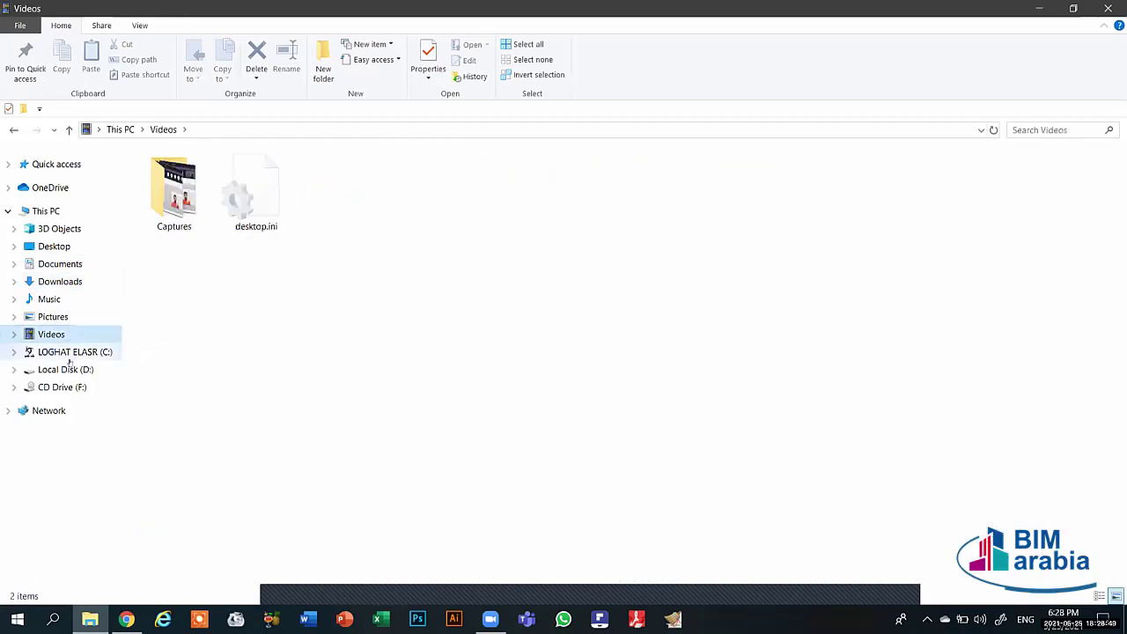
# Step: View the contents of the C: and D: drives and close File Explorer
pyautogui.click(75, 352)
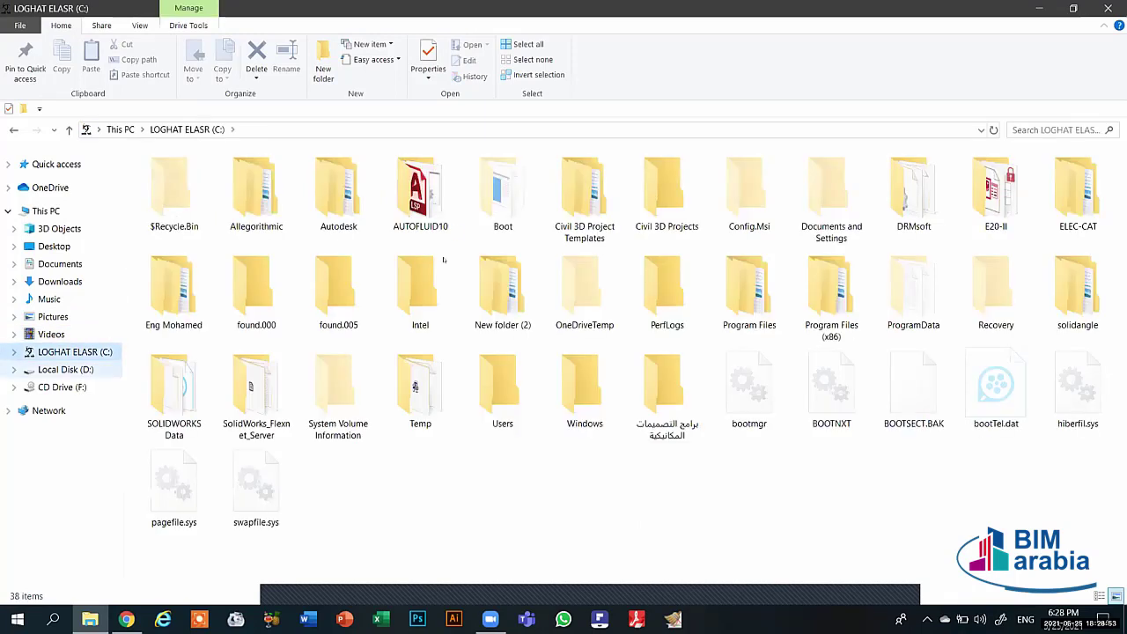
pyautogui.click(65, 370)
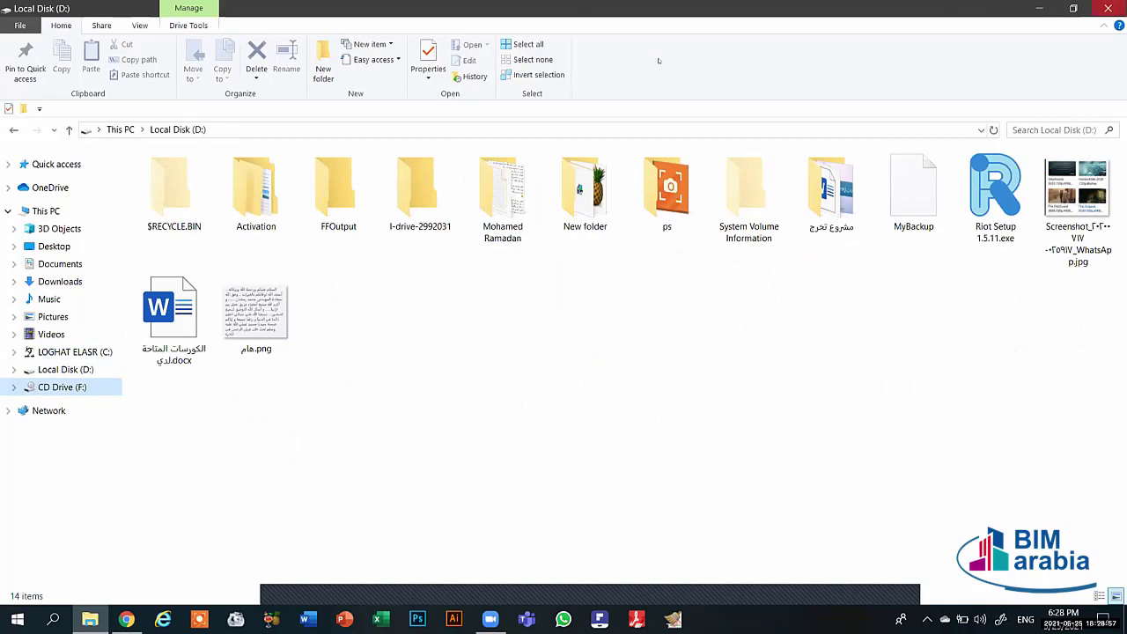
pyautogui.hotkey('alt', 'F4')
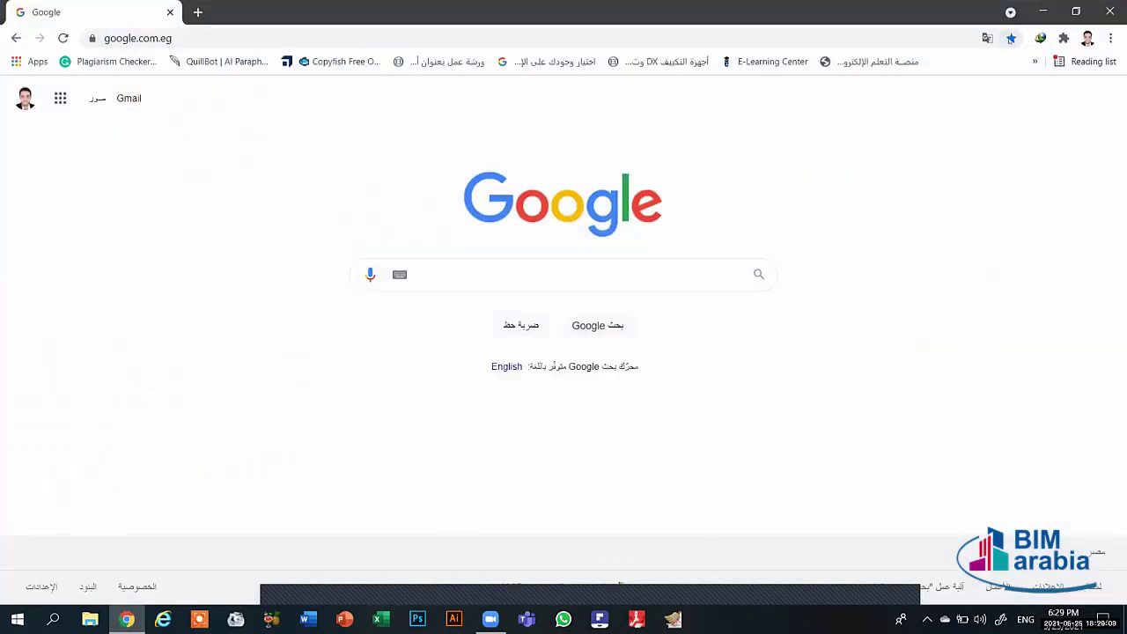
# Step: View Chrome's main options, run the recent Google search "تعريف الشبكات", and go back to Google's home page
pyautogui.click(1111, 38)
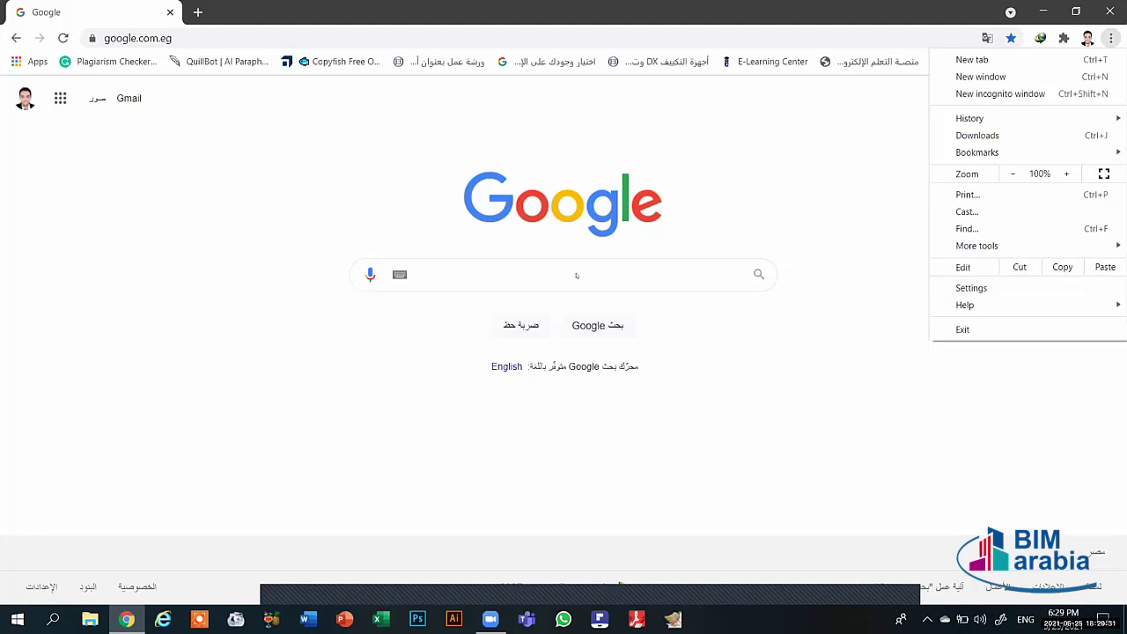
pyautogui.click(553, 285)
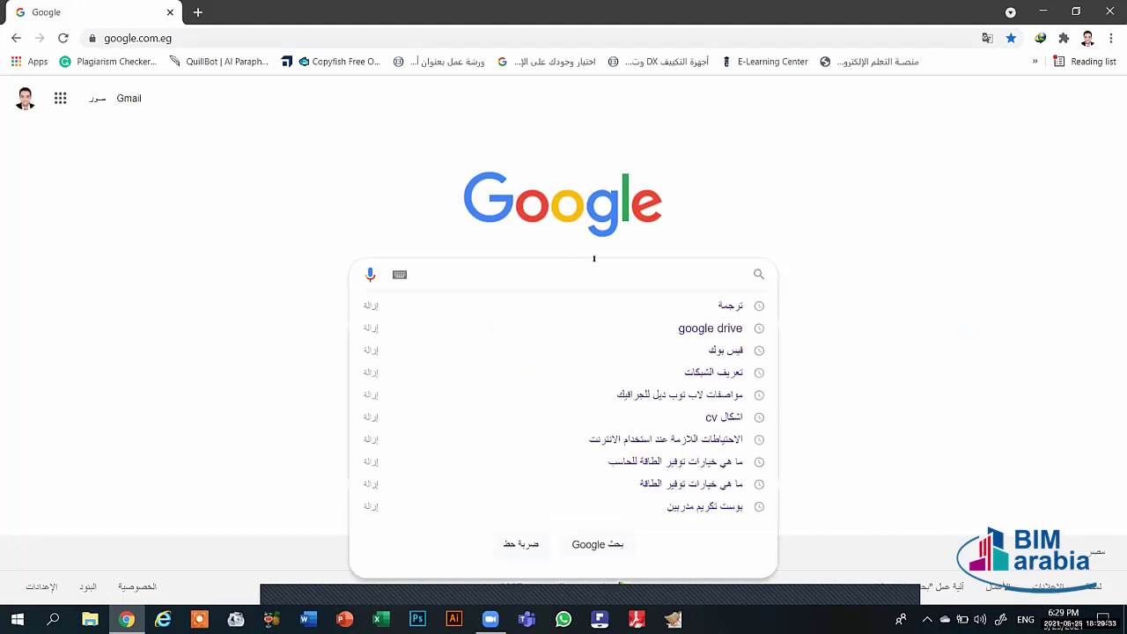
pyautogui.click(749, 368)
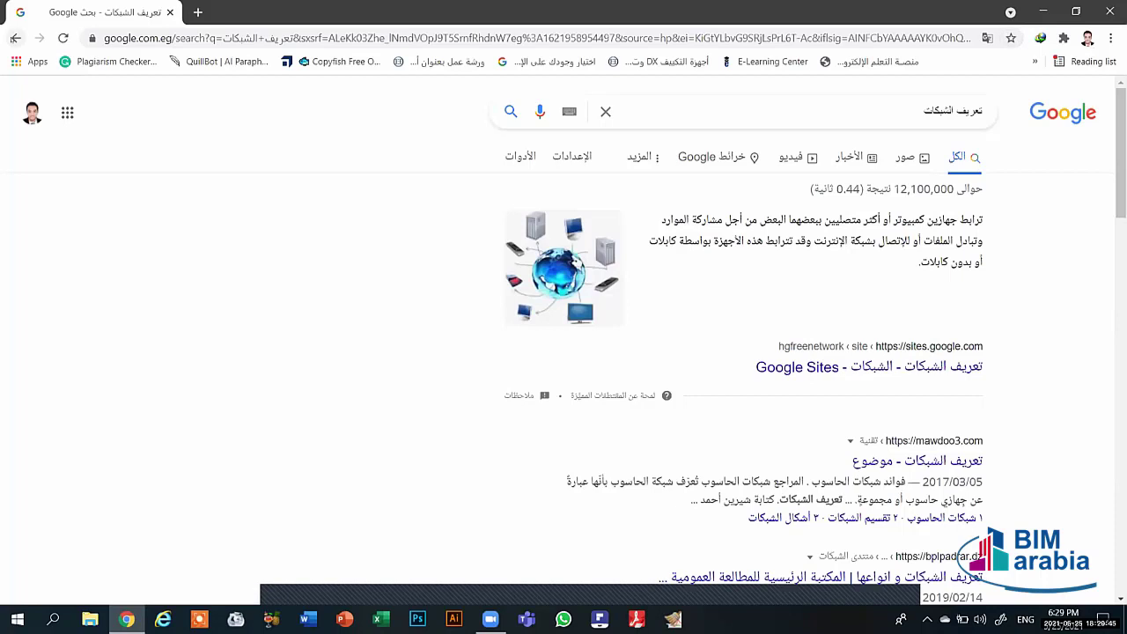
pyautogui.click(15, 38)
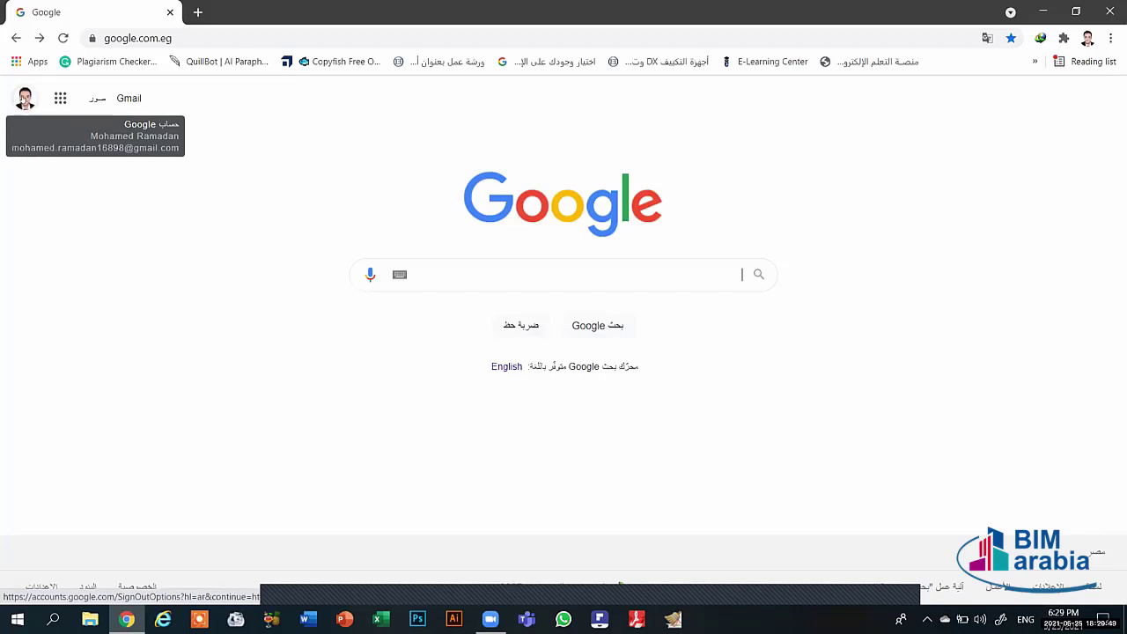
pyautogui.click(568, 277)
pyautogui.click(66, 133)
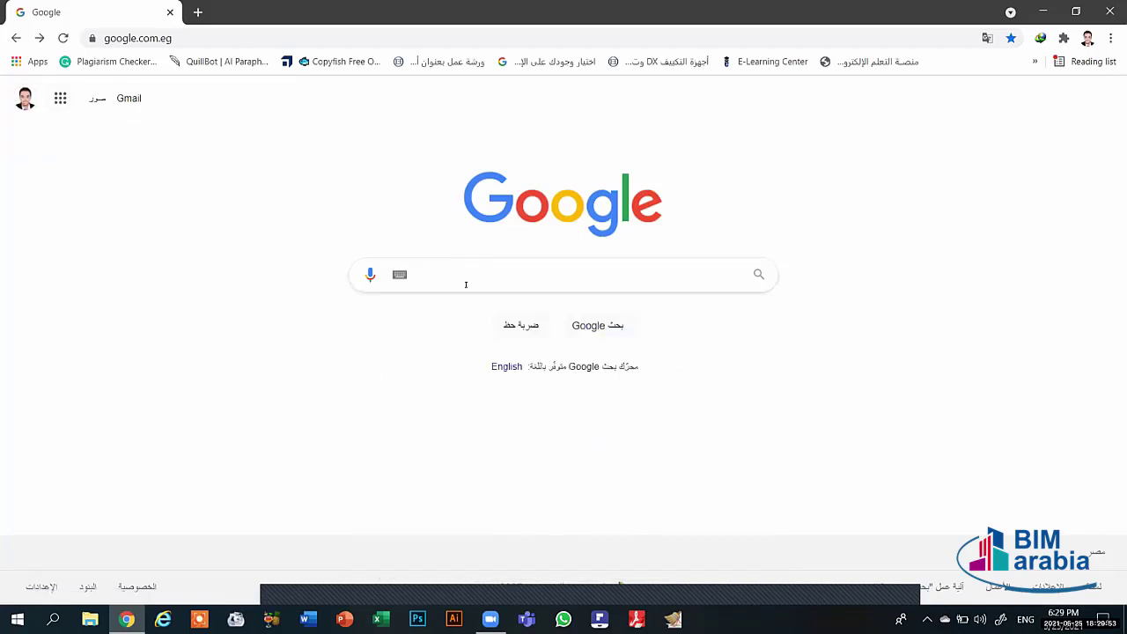
# Step: Look through the whole Google apps list, including Drive, Docs, Sheets, Slides and Forms, and return to the desktop
pyautogui.click(54, 97)
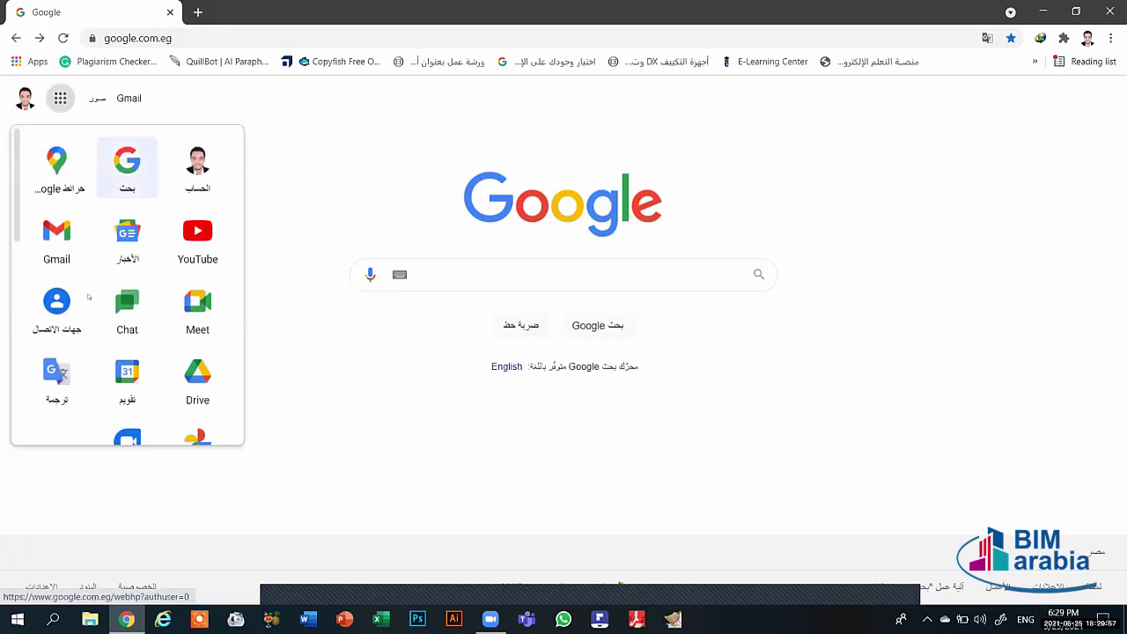
pyautogui.scroll(-5, 134, 264)
pyautogui.scroll(5, 181, 295)
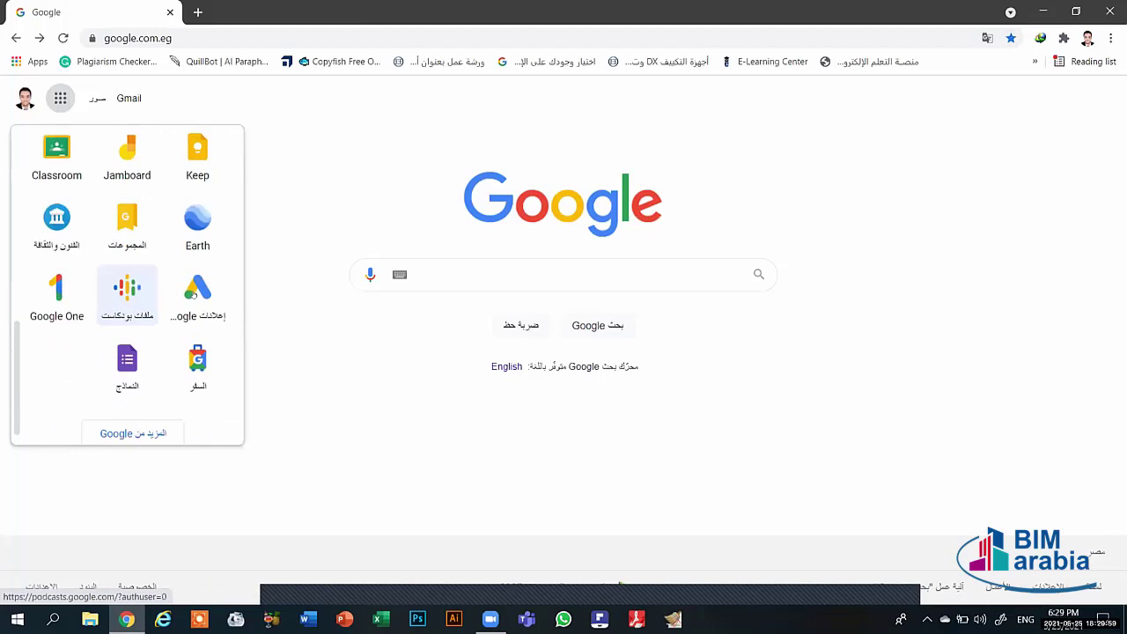
pyautogui.scroll(-2, 88, 276)
pyautogui.scroll(-1, 89, 275)
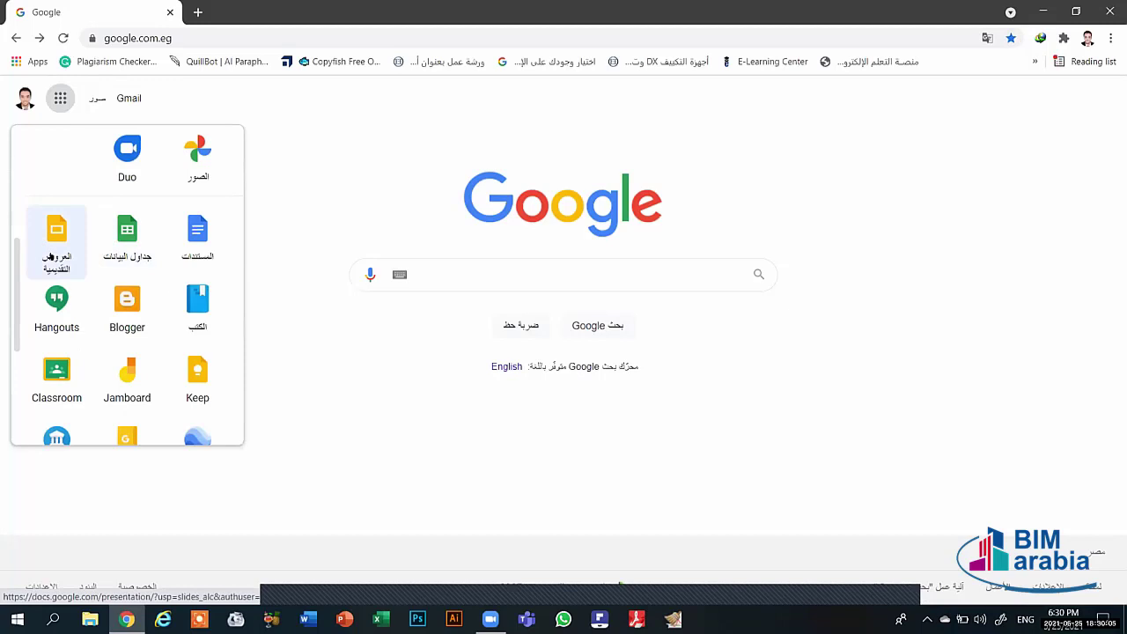
pyautogui.scroll(-3, 181, 270)
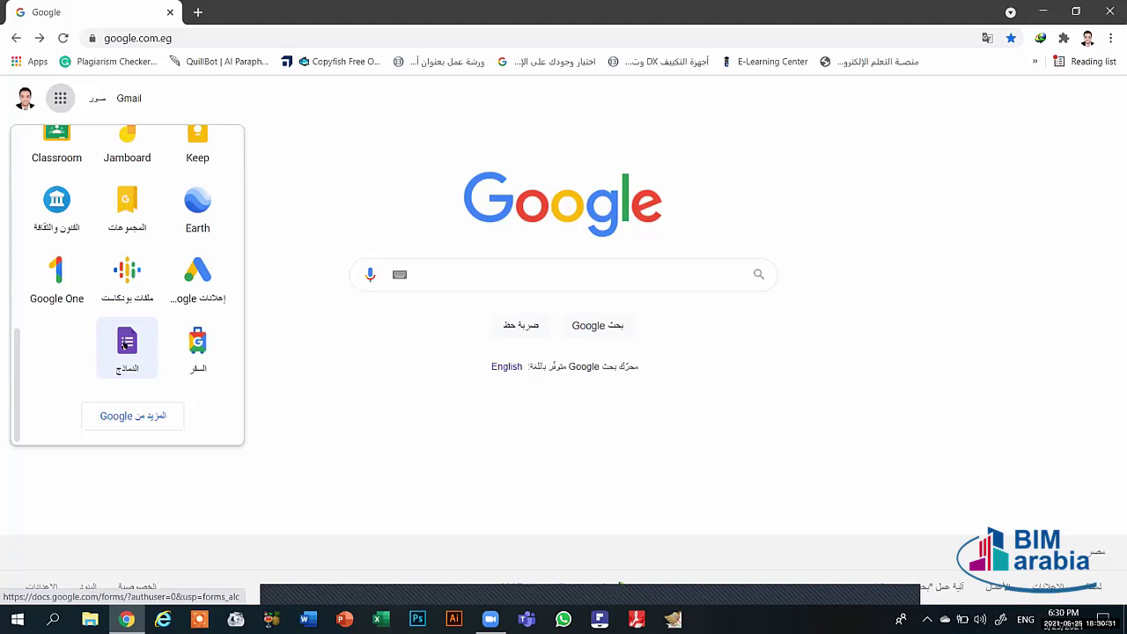
pyautogui.scroll(5, 147, 314)
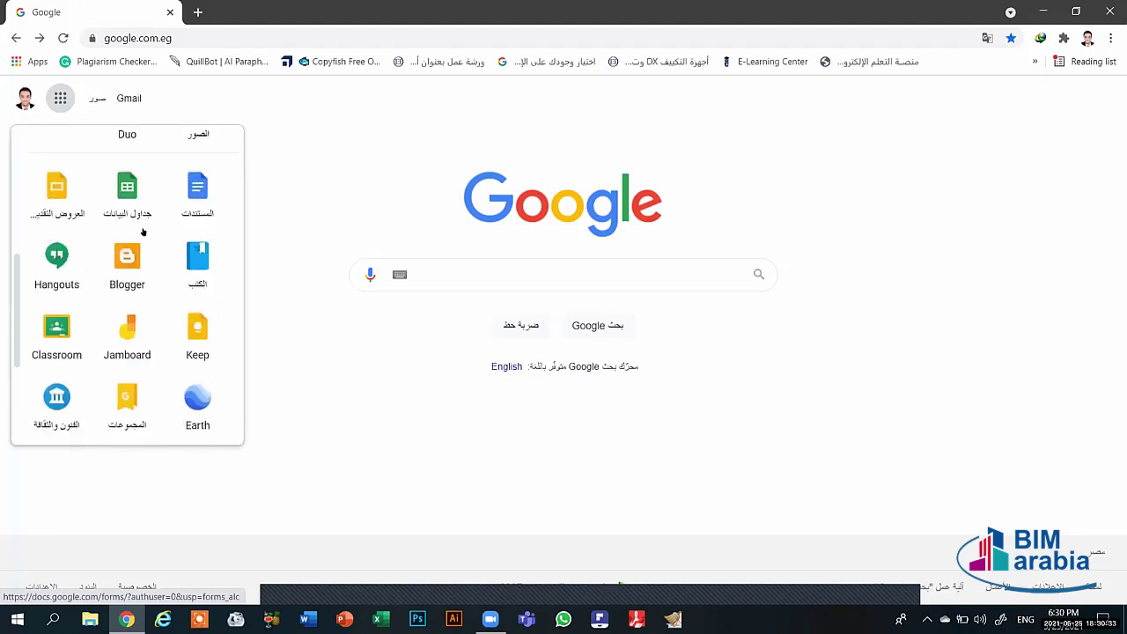
pyautogui.scroll(5, 184, 282)
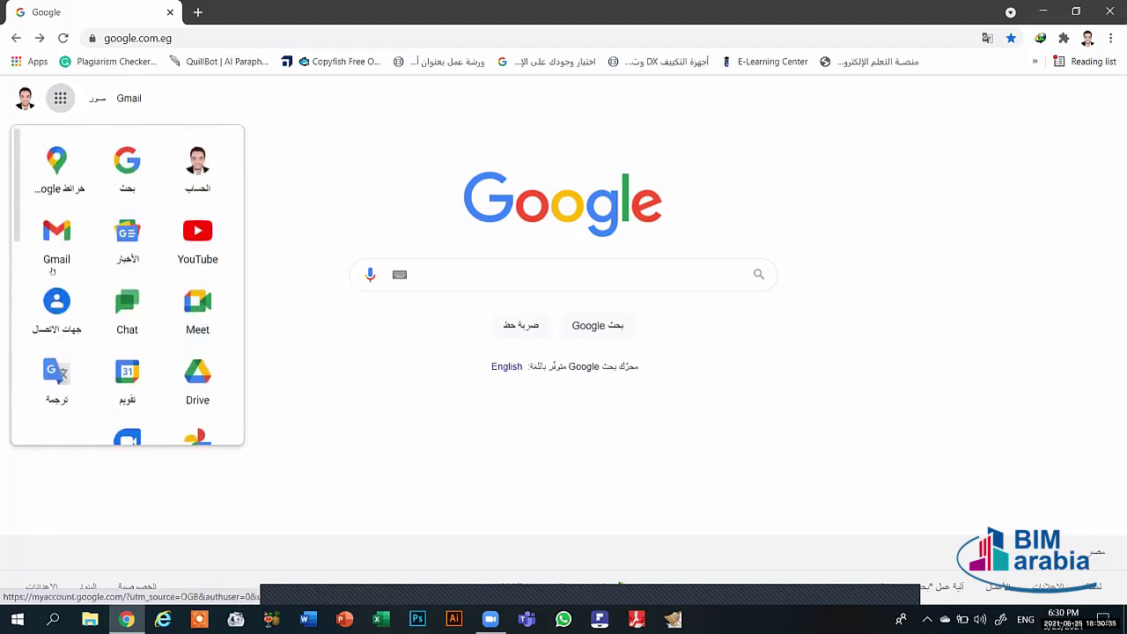
pyautogui.scroll(-3, 127, 370)
pyautogui.scroll(-1, 144, 315)
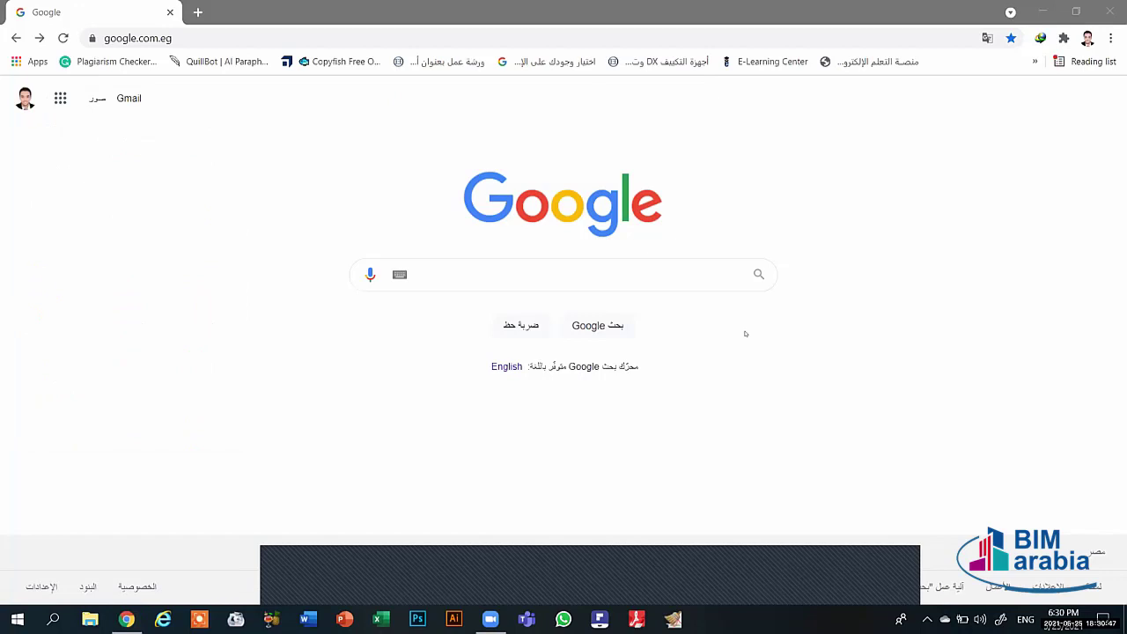
pyautogui.press('super+d')
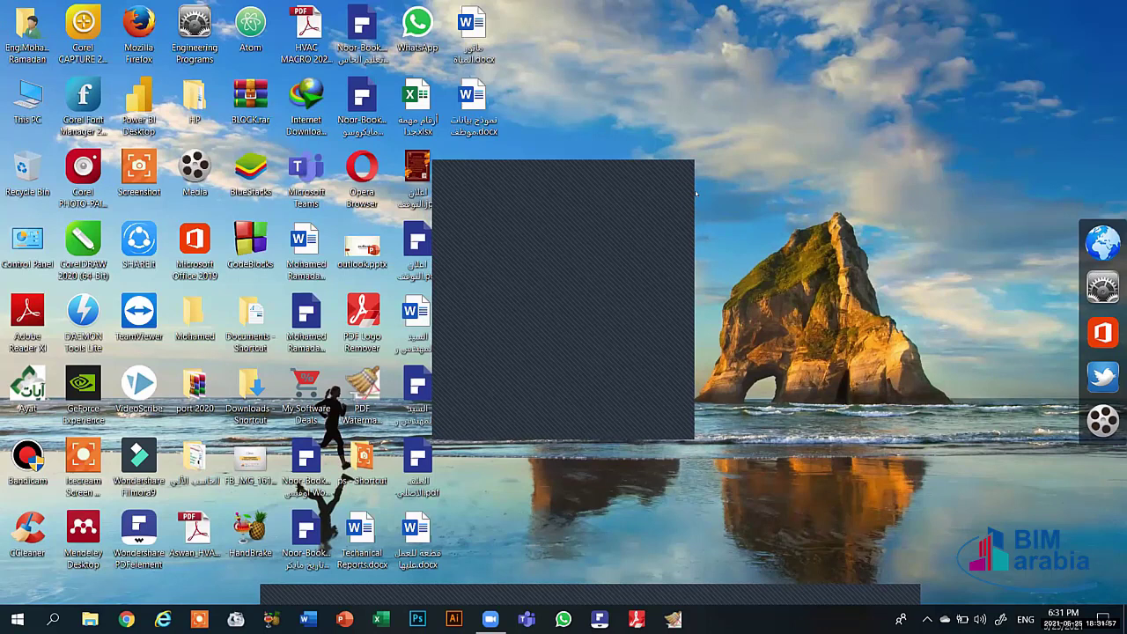
pyautogui.click(695, 191)
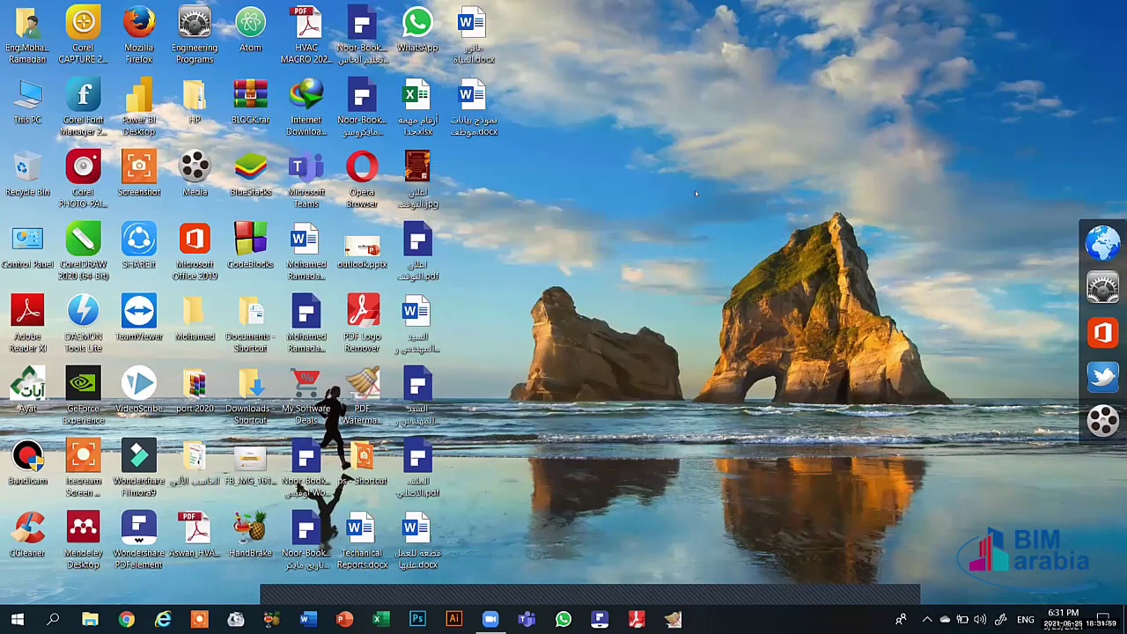